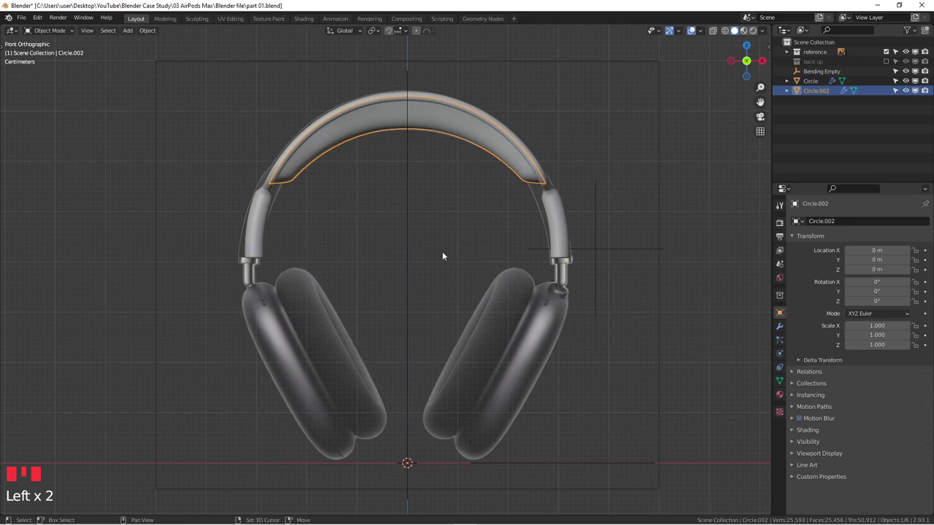
- Examine the headphone reference in the front view, especially the ear cups and the stems joining them to the headband
{"action": "scroll", "coordinate": [517, 262], "scroll_direction": "up", "scroll_amount": 3}
{"action": "middle_click_drag", "start_coordinate": [518, 263], "coordinate": [485, 245], "text": "shift"}
{"action": "scroll", "coordinate": [443, 209], "scroll_direction": "down", "scroll_amount": 3}
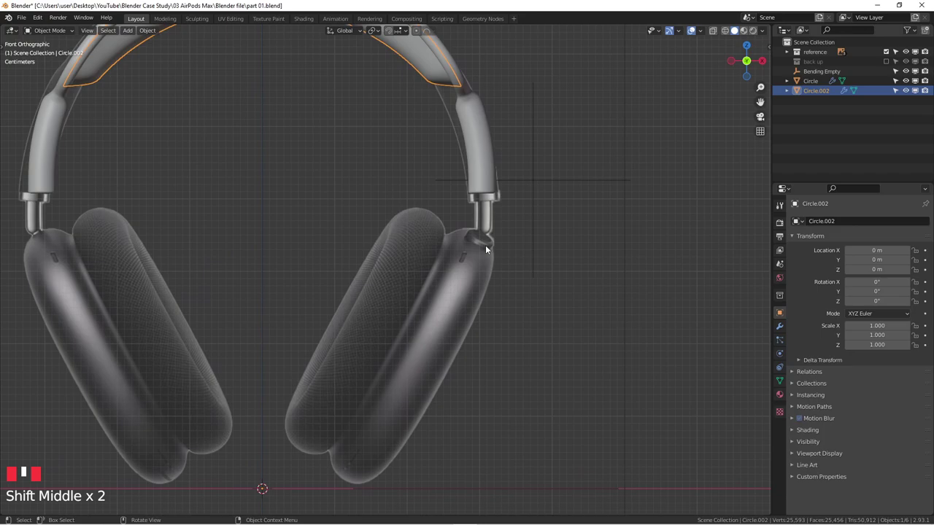
{"action": "scroll", "coordinate": [485, 245], "scroll_direction": "down", "scroll_amount": 1}
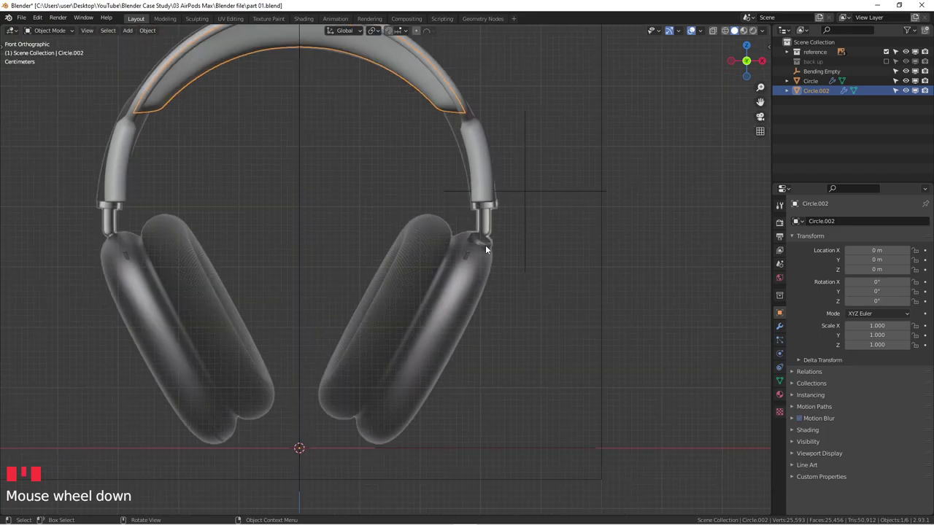
{"action": "scroll", "coordinate": [485, 245], "scroll_direction": "down", "scroll_amount": 1}
{"action": "middle_click_drag", "start_coordinate": [485, 245], "coordinate": [503, 271], "text": "shift"}
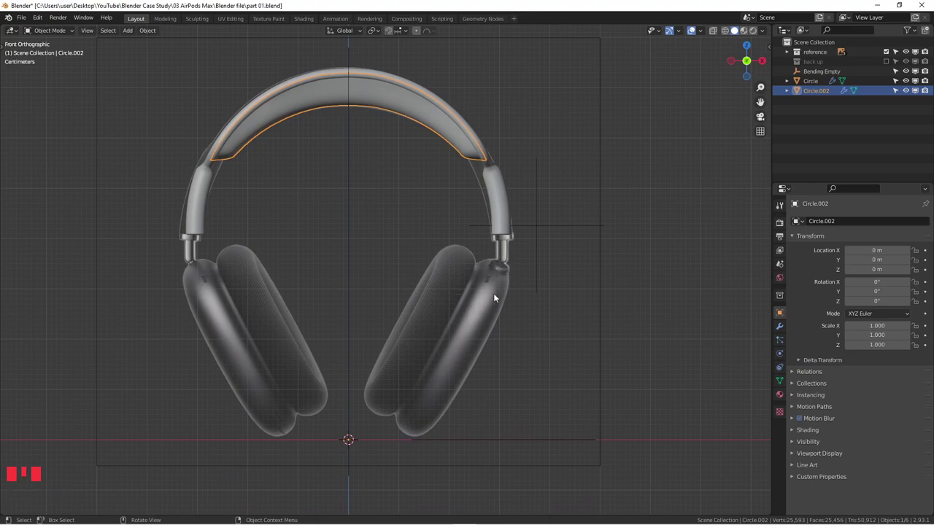
{"action": "scroll", "coordinate": [489, 290], "scroll_direction": "up", "scroll_amount": 1}
{"action": "middle_click_drag", "start_coordinate": [480, 293], "coordinate": [460, 246], "text": "shift"}
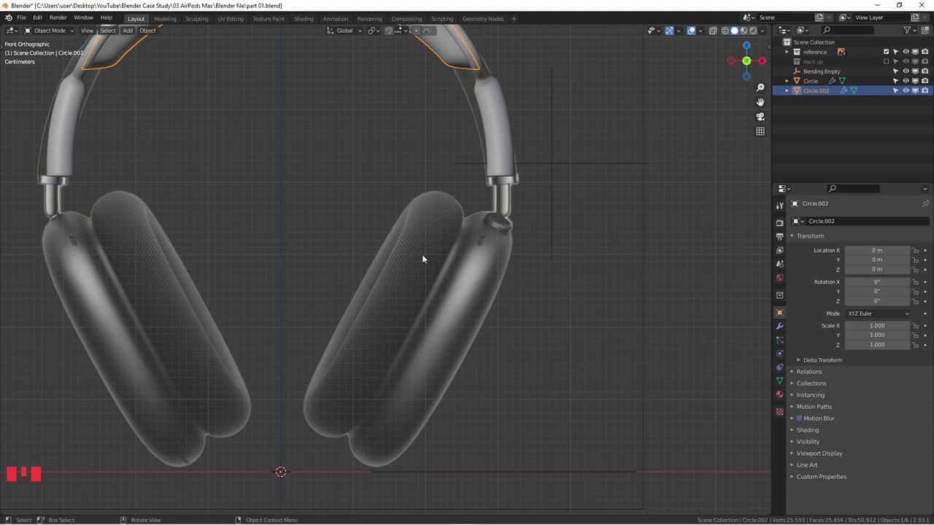
{"action": "middle_click_drag", "start_coordinate": [458, 255], "coordinate": [464, 267], "text": "shift"}
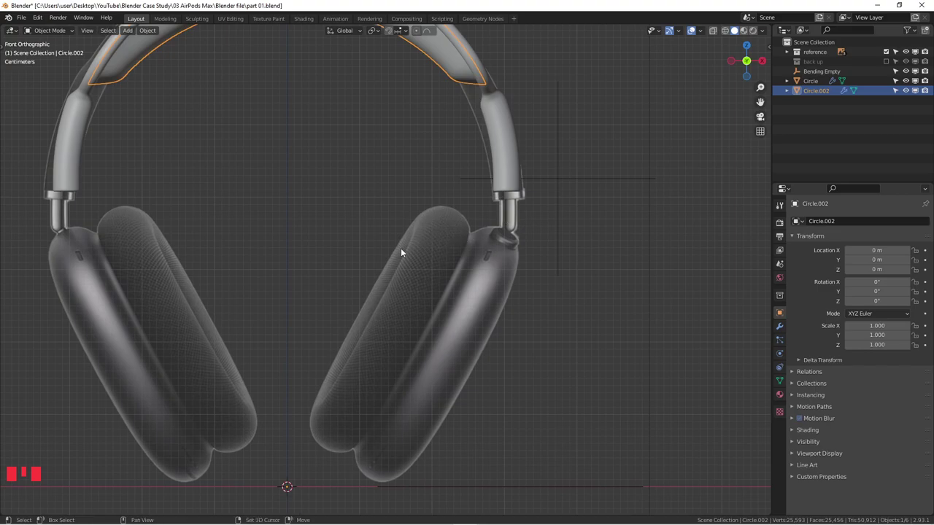
- Add a mesh cylinder with 18 vertices
{"action": "key", "text": "shift+a"}
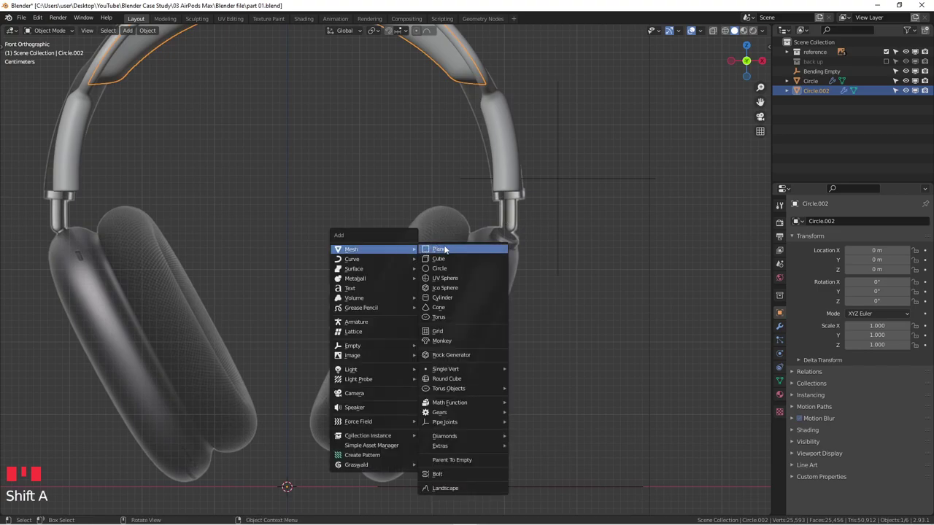
{"action": "left_click", "coordinate": [447, 298]}
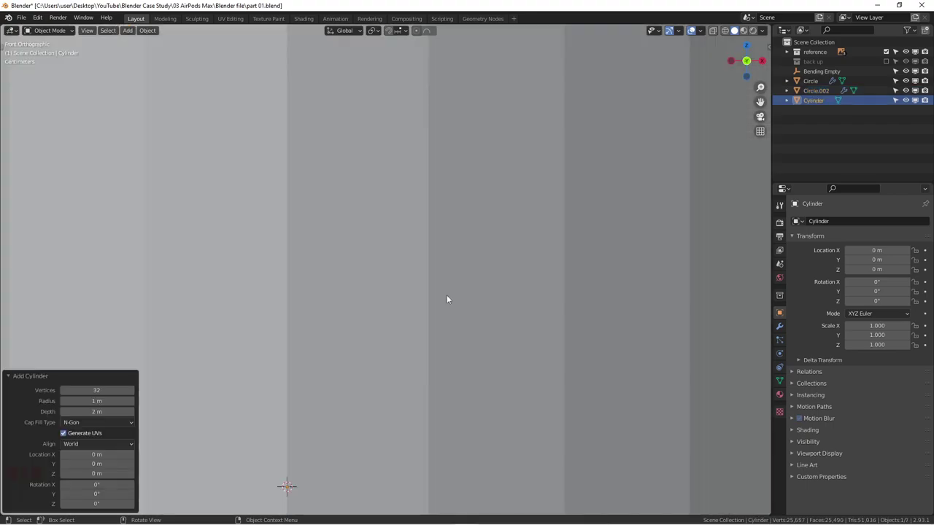
{"action": "left_click", "coordinate": [109, 392]}
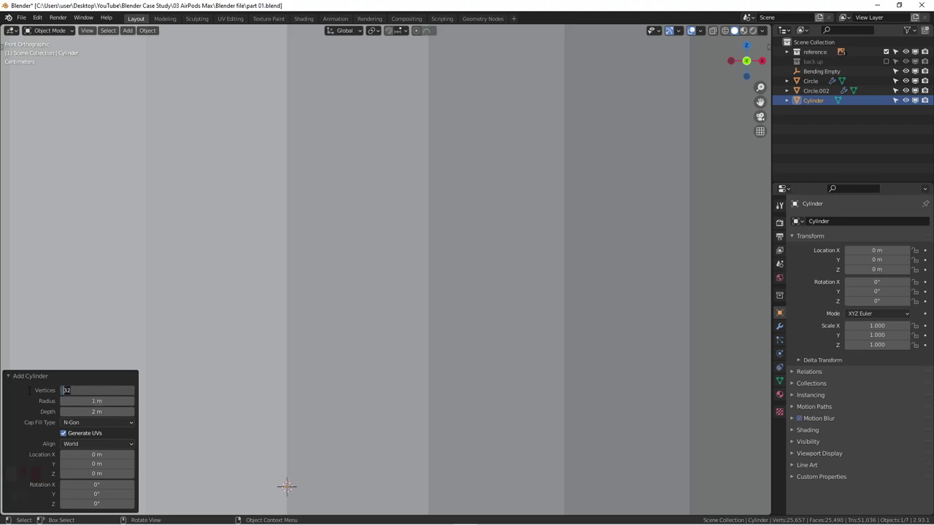
{"action": "type", "text": "18"}
{"action": "key", "text": "Return"}
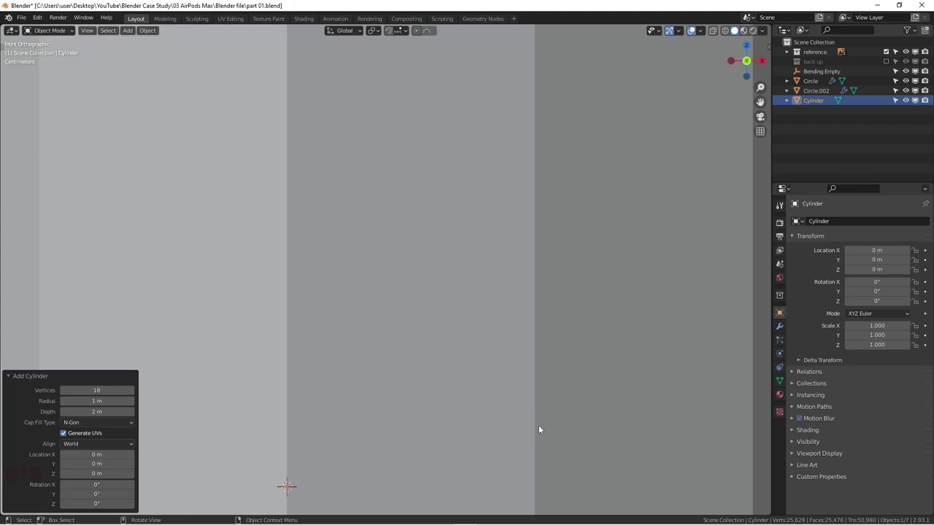
- Scale the cylinder to about -0.042 and move it over the +X ear cup's stem, at about X 0.307 m, Z 0.368 m
{"action": "key", "text": "s"}
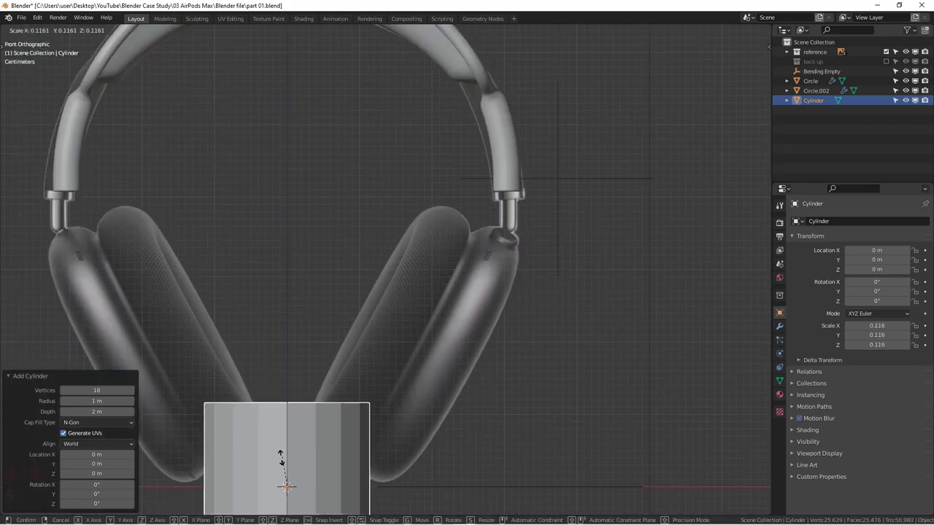
{"action": "left_click", "coordinate": [286, 486]}
{"action": "key", "text": "g"}
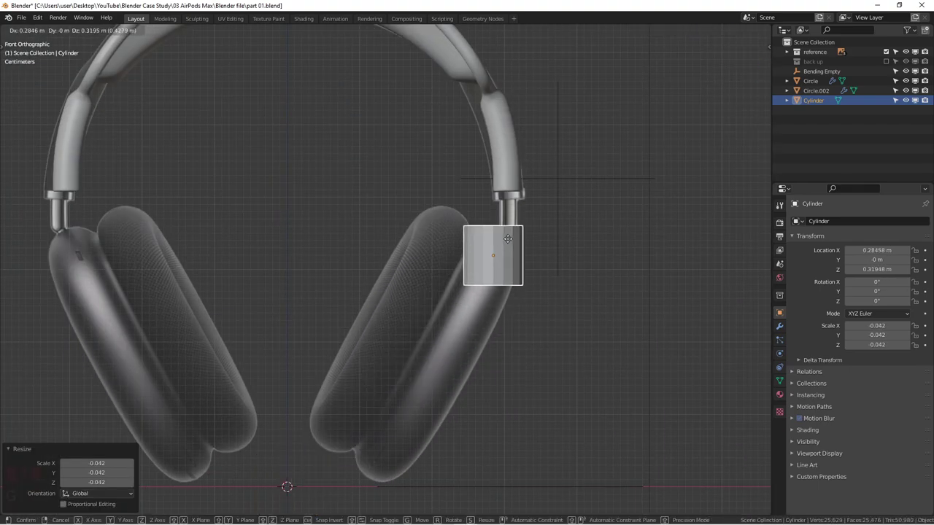
{"action": "left_click", "coordinate": [518, 217]}
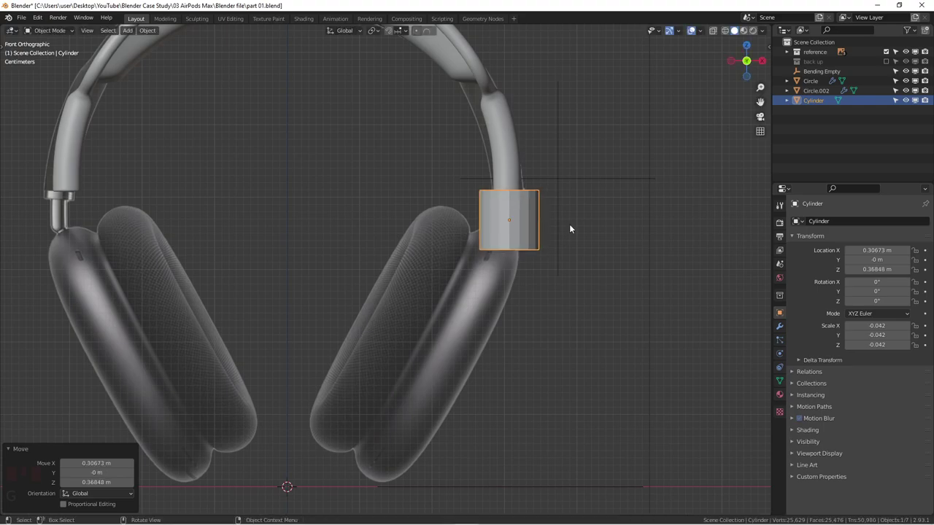
- Scale the cylinder by about 0.483 and move its top against the arm's lower end, at about X 0.305 m, Z 0.388 m
{"action": "scroll", "coordinate": [560, 205], "scroll_direction": "up", "scroll_amount": 6}
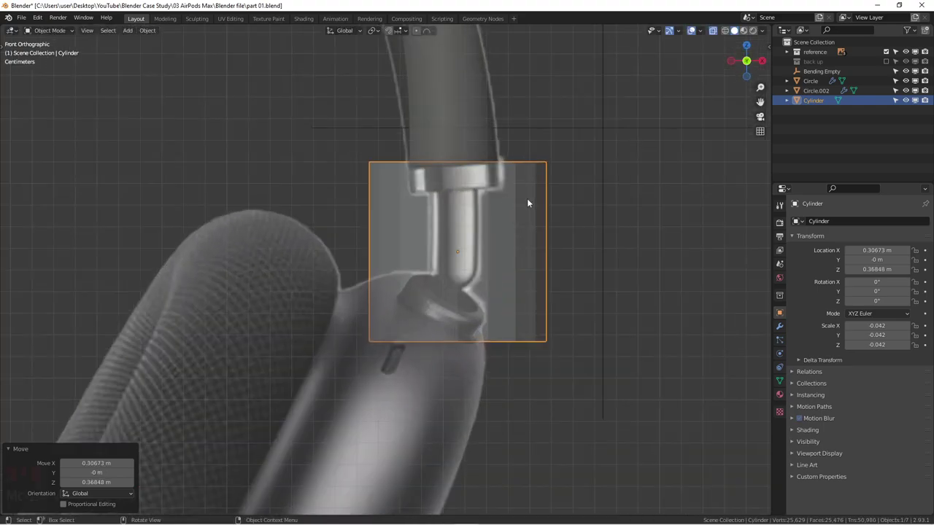
{"action": "scroll", "coordinate": [526, 203], "scroll_direction": "up", "scroll_amount": 3}
{"action": "key", "text": "s"}
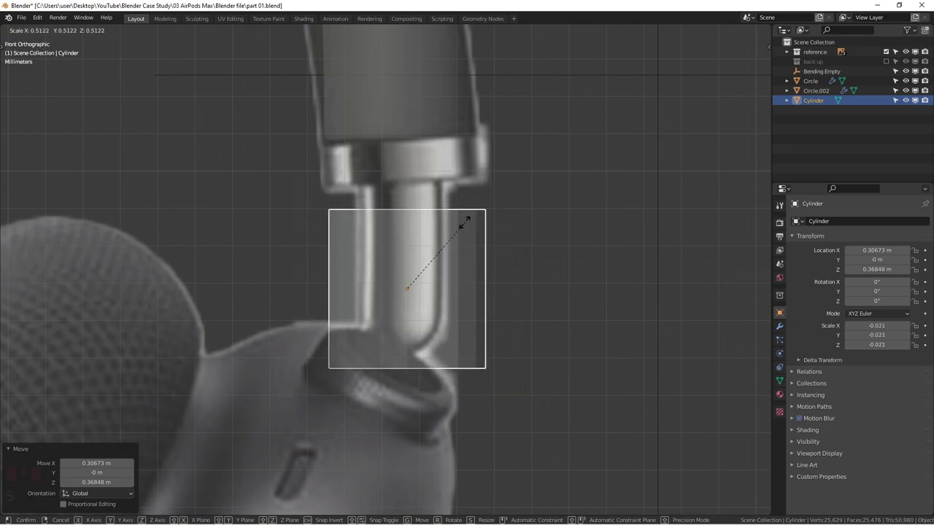
{"action": "left_click", "coordinate": [460, 219]}
{"action": "key", "text": "g"}
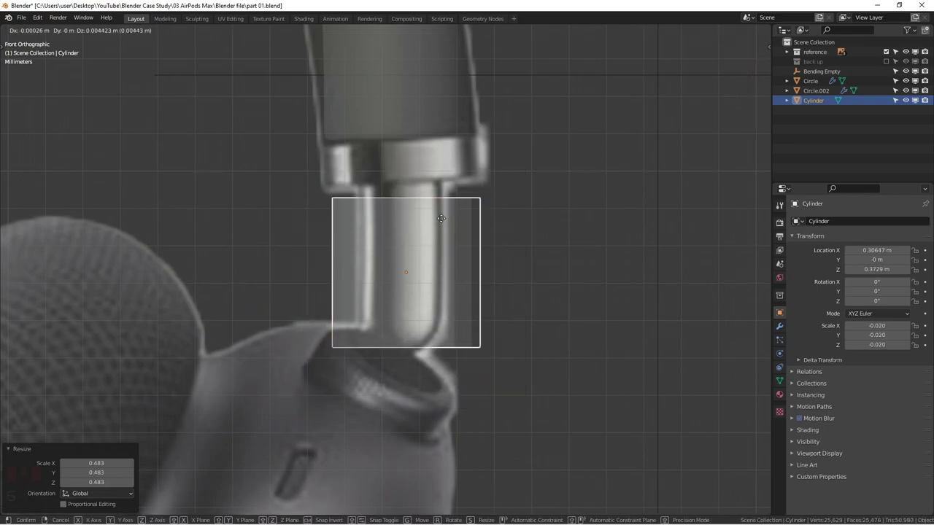
{"action": "left_click", "coordinate": [438, 180]}
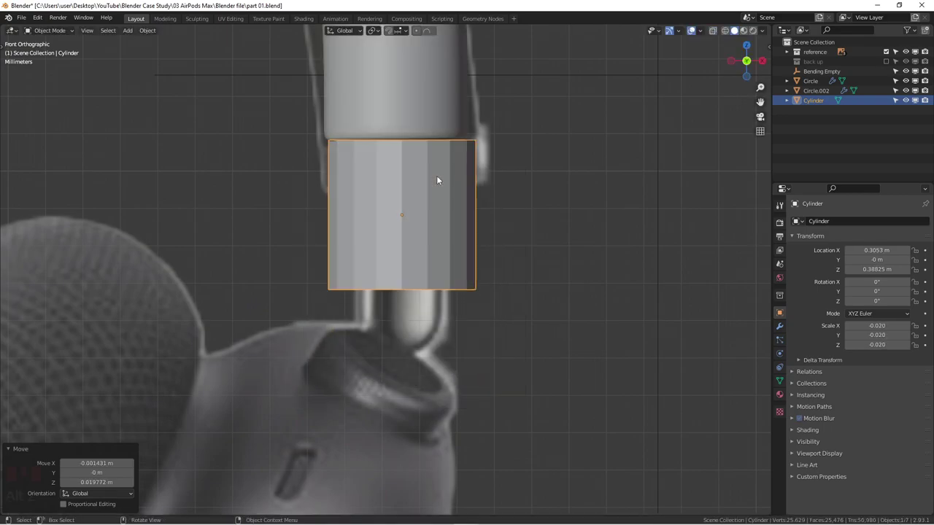
- Nudge the cylinder about -0.0006 m in X and 0.0002 m in Z to line it up with the headband arm's lower end
{"action": "scroll", "coordinate": [438, 192], "scroll_direction": "down", "scroll_amount": 3}
{"action": "scroll", "coordinate": [449, 203], "scroll_direction": "up", "scroll_amount": 2}
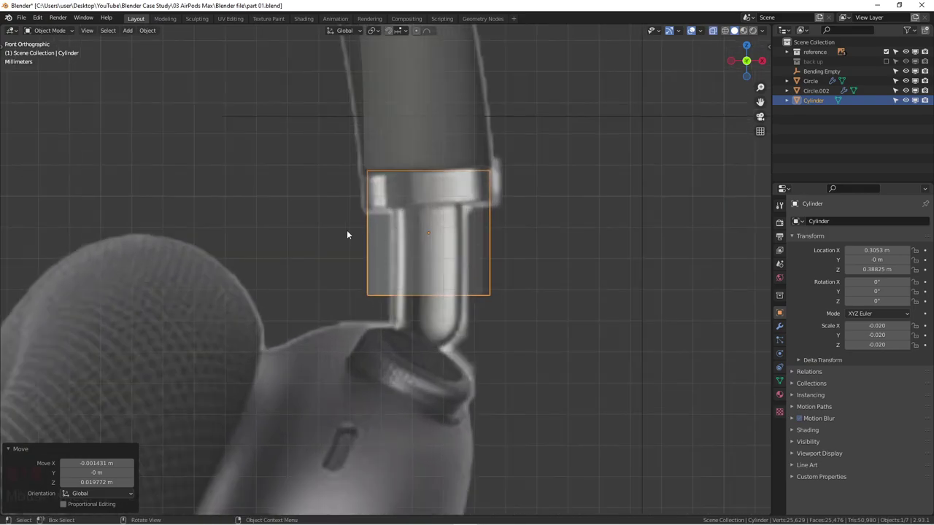
{"action": "middle_click_drag", "start_coordinate": [437, 143], "coordinate": [494, 244]}
{"action": "left_click", "coordinate": [425, 148]}
{"action": "key", "text": "KP_1"}
{"action": "middle_click_drag", "start_coordinate": [640, 187], "coordinate": [264, 273], "text": "shift"}
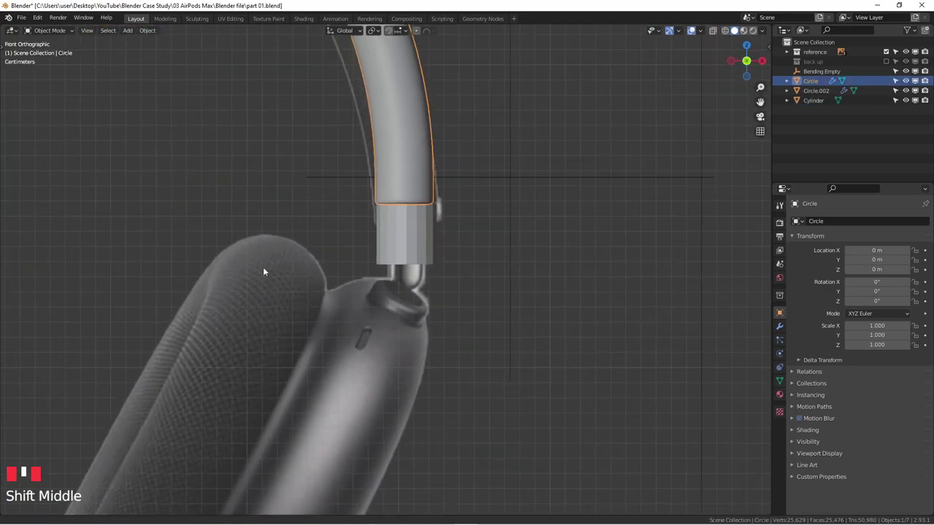
{"action": "scroll", "coordinate": [451, 226], "scroll_direction": "up", "scroll_amount": 3}
{"action": "left_click", "coordinate": [455, 231]}
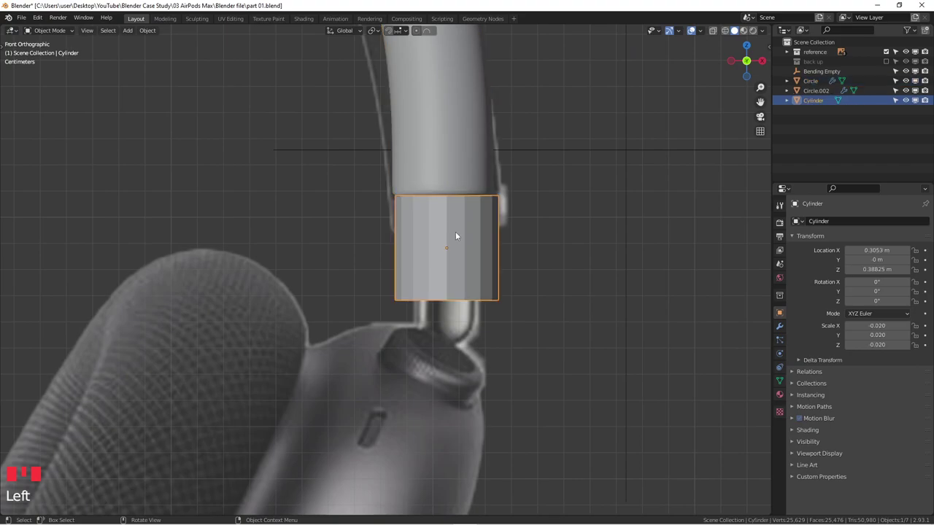
{"action": "key", "text": "g"}
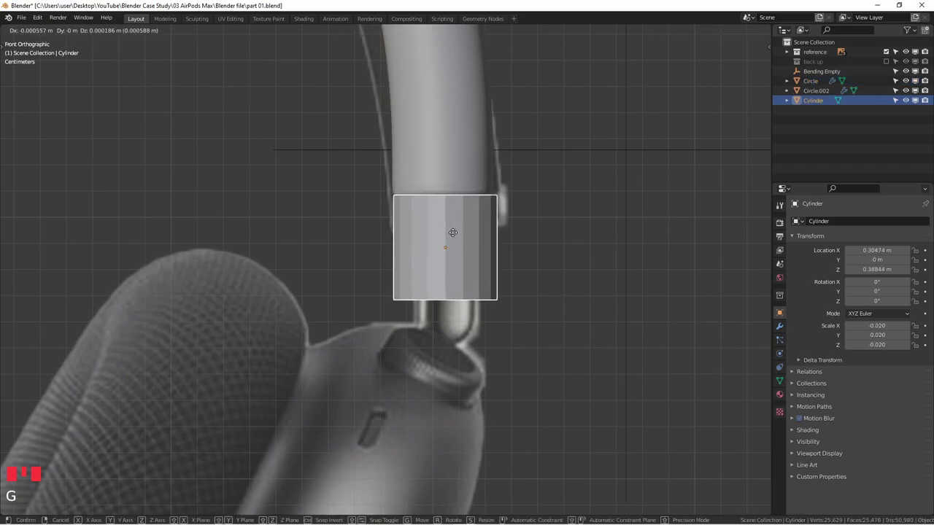
{"action": "left_click", "coordinate": [453, 232]}
{"action": "middle_click_drag", "start_coordinate": [453, 232], "coordinate": [421, 247]}
{"action": "key", "text": "KP_3"}
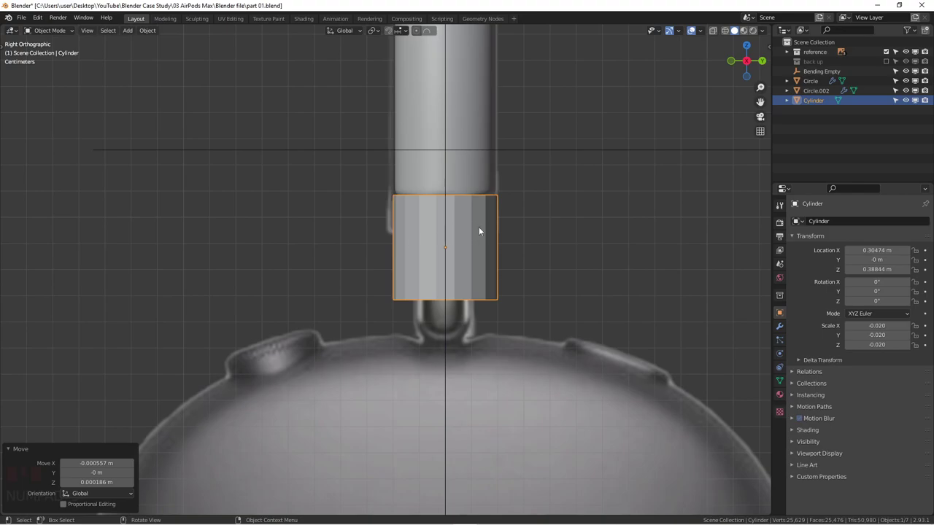
{"action": "key", "text": "g"}
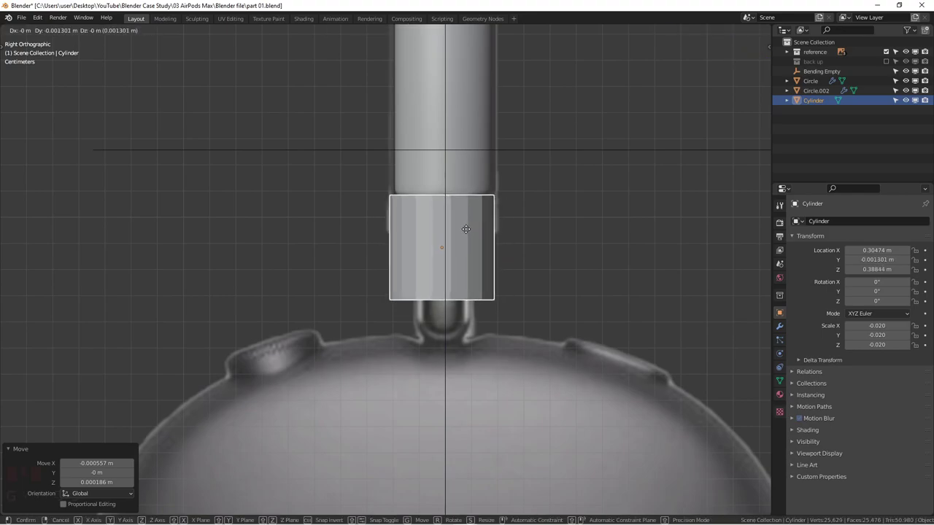
{"action": "right_click", "coordinate": [466, 229]}
- Select the headband arm object above the cylinder and enter Edit Mode on its mesh
{"action": "scroll", "coordinate": [449, 225], "scroll_direction": "up", "scroll_amount": 1}
{"action": "middle_click_drag", "start_coordinate": [454, 225], "coordinate": [497, 241]}
{"action": "scroll", "coordinate": [498, 241], "scroll_direction": "down", "scroll_amount": 3}
{"action": "middle_click_drag", "start_coordinate": [489, 277], "coordinate": [454, 326]}
{"action": "left_click", "coordinate": [482, 231]}
{"action": "scroll", "coordinate": [482, 229], "scroll_direction": "down", "scroll_amount": 2}
{"action": "scroll", "coordinate": [522, 241], "scroll_direction": "down", "scroll_amount": 2}
{"action": "left_click", "coordinate": [481, 207]}
{"action": "left_click", "coordinate": [480, 213]}
{"action": "middle_click_drag", "start_coordinate": [509, 276], "coordinate": [501, 285]}
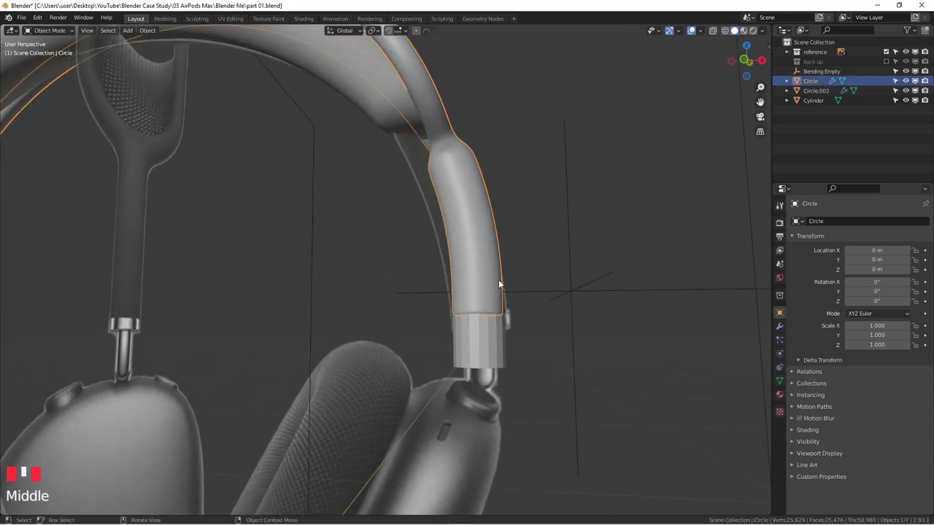
{"action": "key", "text": "Tab"}
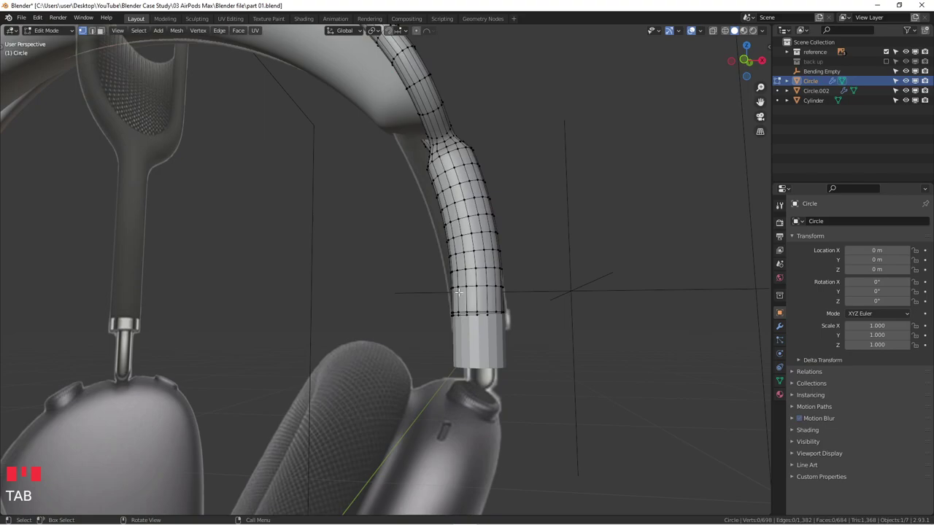
- Turn on X-ray and try to loop-select the lowest edge loop around the headband arm's end
{"action": "scroll", "coordinate": [484, 314], "scroll_direction": "up", "scroll_amount": 3}
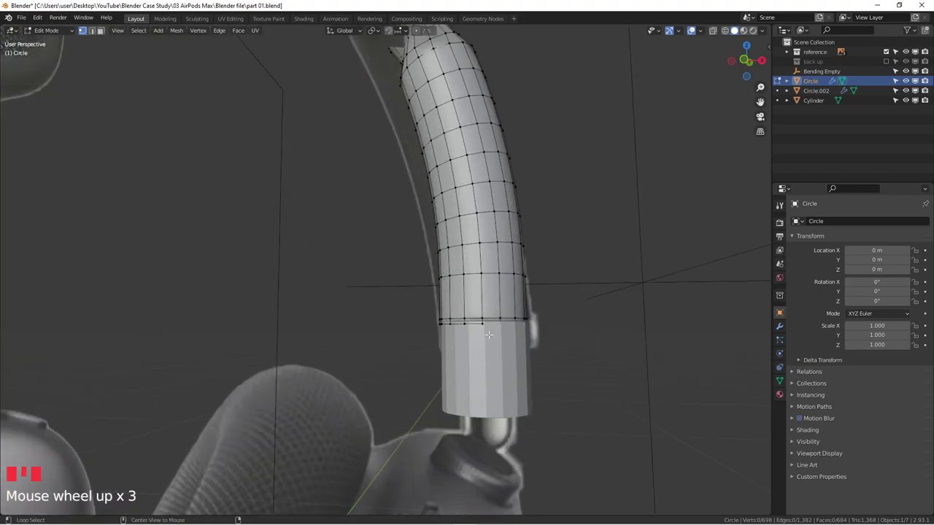
{"action": "key", "text": "alt+z"}
{"action": "scroll", "coordinate": [488, 334], "scroll_direction": "up", "scroll_amount": 2}
{"action": "middle_click_drag", "start_coordinate": [488, 329], "coordinate": [530, 340]}
{"action": "left_click", "coordinate": [508, 319], "text": "alt"}
{"action": "scroll", "coordinate": [509, 319], "scroll_direction": "down", "scroll_amount": 1}
{"action": "scroll", "coordinate": [524, 330], "scroll_direction": "up", "scroll_amount": 2}
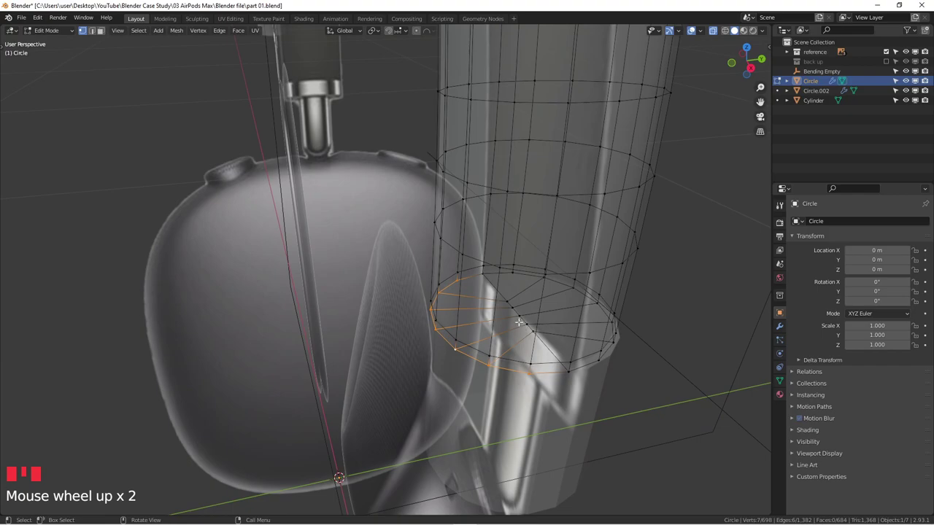
{"action": "left_click", "coordinate": [552, 372], "text": "alt"}
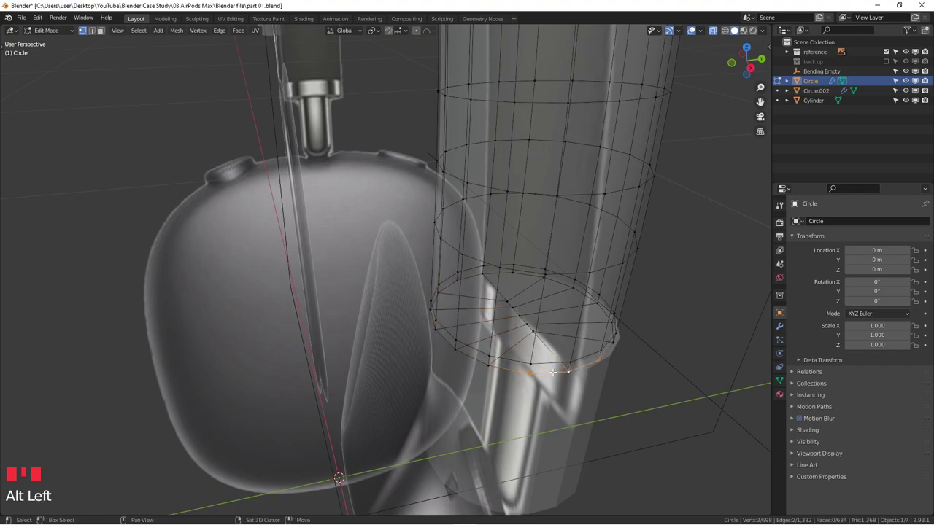
{"action": "left_click", "coordinate": [553, 373], "text": "alt+shift"}
{"action": "left_click", "coordinate": [553, 372], "text": "alt+shift"}
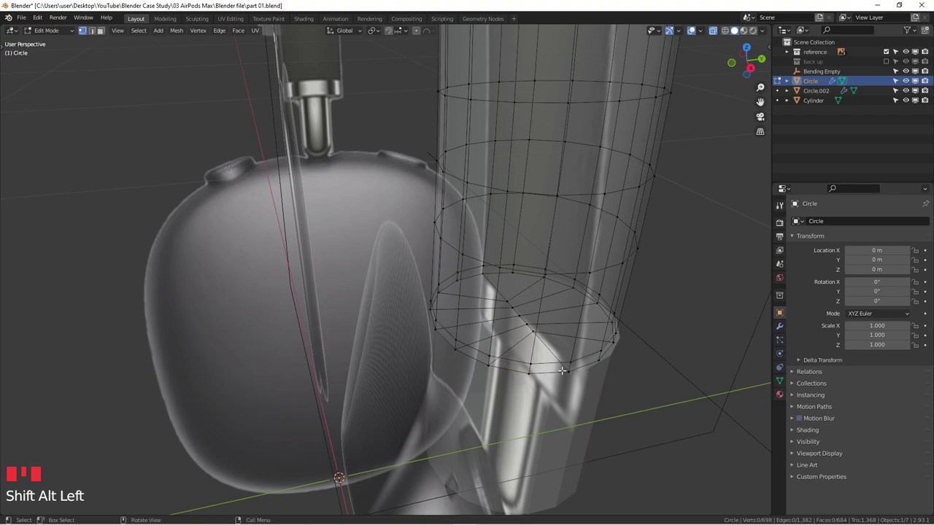
- Select the complete outer edge loop at the arm's lower end by adding its remaining segments to the selection
{"action": "left_click", "coordinate": [553, 372], "text": "alt"}
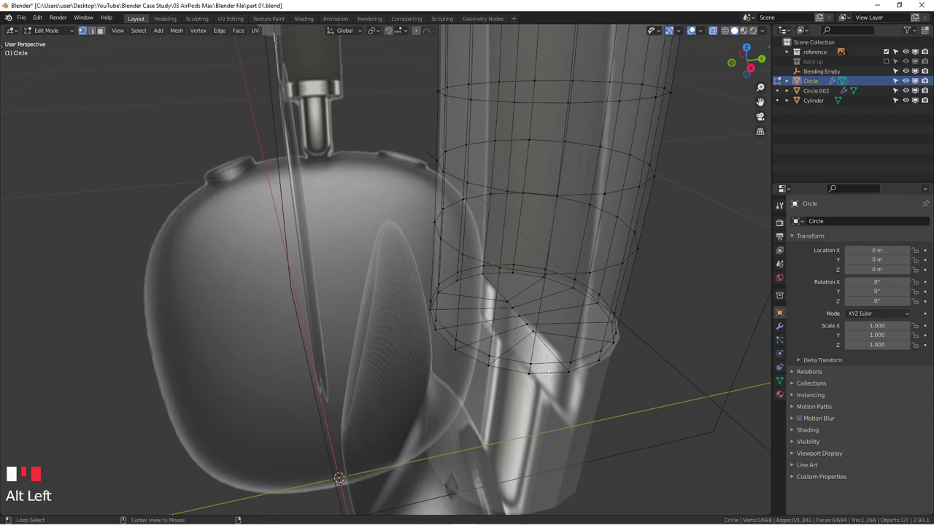
{"action": "left_click", "coordinate": [612, 351], "text": "alt+shift"}
{"action": "middle_click_drag", "start_coordinate": [611, 351], "coordinate": [496, 321]}
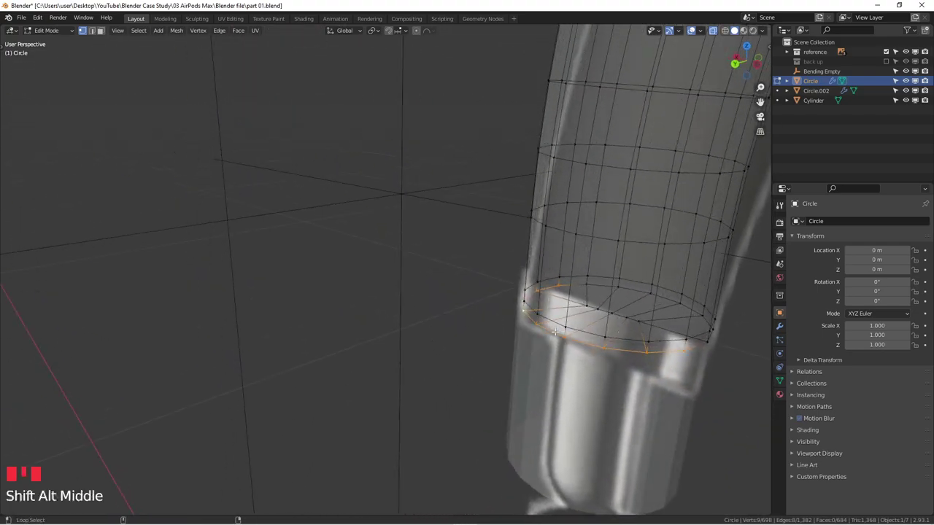
{"action": "left_click", "coordinate": [710, 331], "text": "alt+shift"}
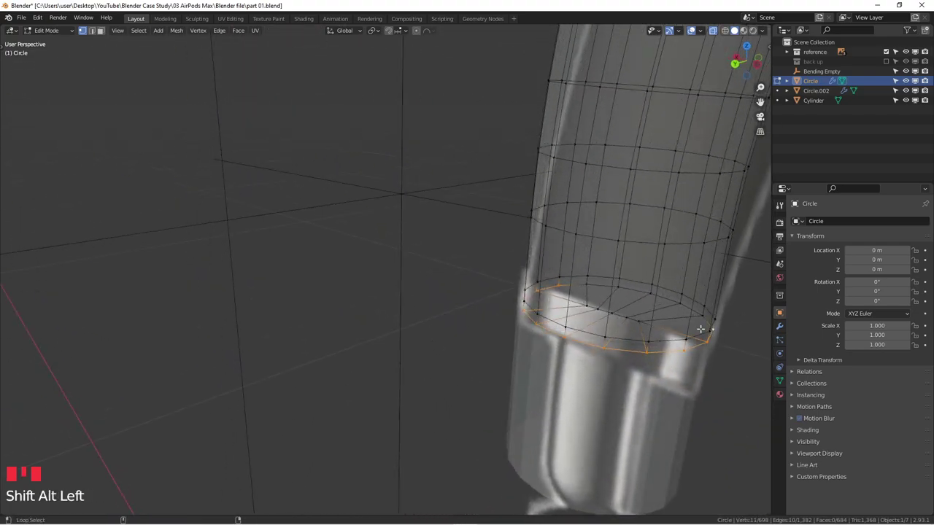
{"action": "left_click", "coordinate": [690, 310], "text": "alt+shift"}
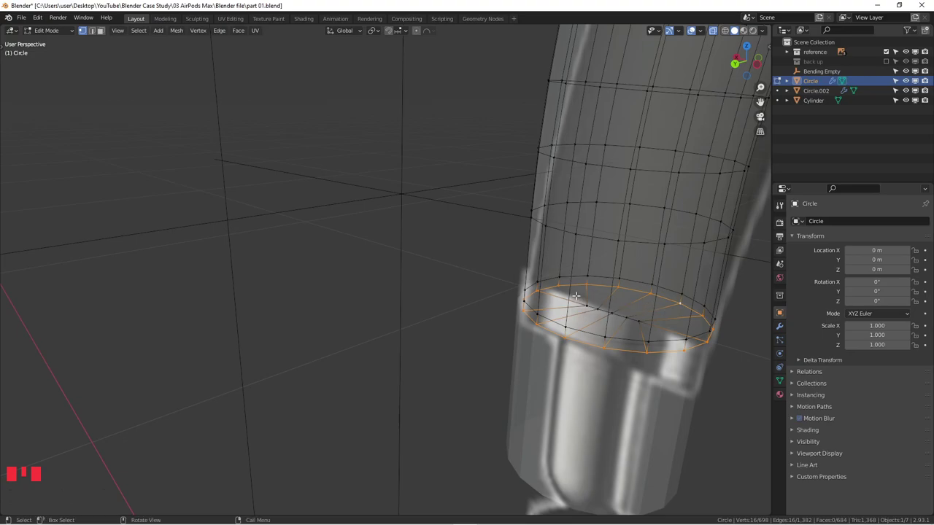
{"action": "left_click", "coordinate": [577, 295]}
- Grow the selection once to include the cap faces at the arm's lower end
{"action": "scroll", "coordinate": [576, 296], "scroll_direction": "down", "scroll_amount": 3}
{"action": "middle_click_drag", "start_coordinate": [576, 296], "coordinate": [491, 294]}
{"action": "key", "text": "ctrl+KP_Add"}
{"action": "scroll", "coordinate": [394, 312], "scroll_direction": "up", "scroll_amount": 2}
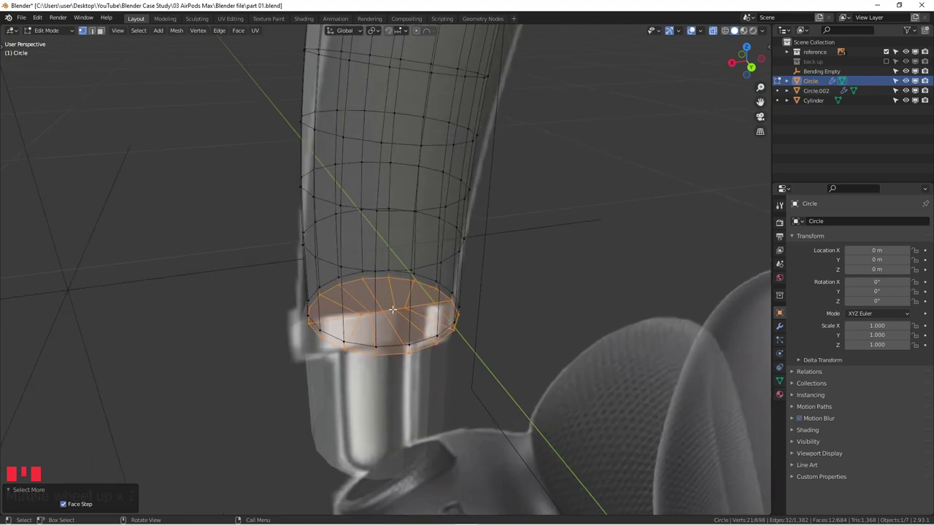
- Snap the 3D cursor to the selected cap at the headband arm's lower end
{"action": "middle_click_drag", "start_coordinate": [380, 315], "coordinate": [421, 318]}
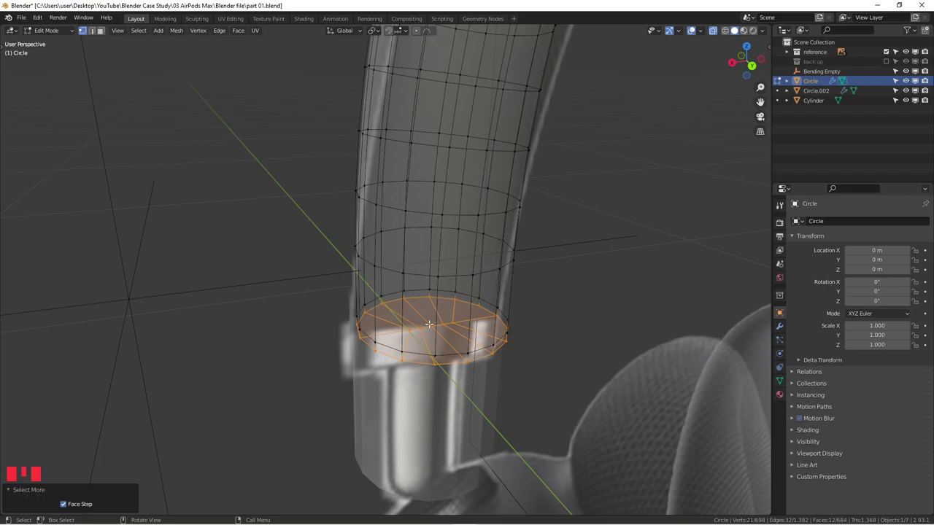
{"action": "key", "text": "shift+s"}
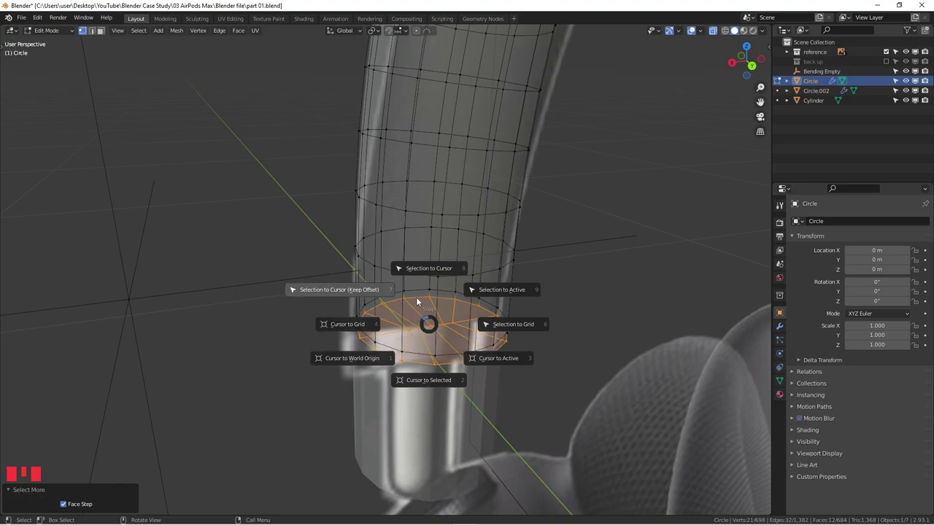
{"action": "left_click", "coordinate": [434, 383]}
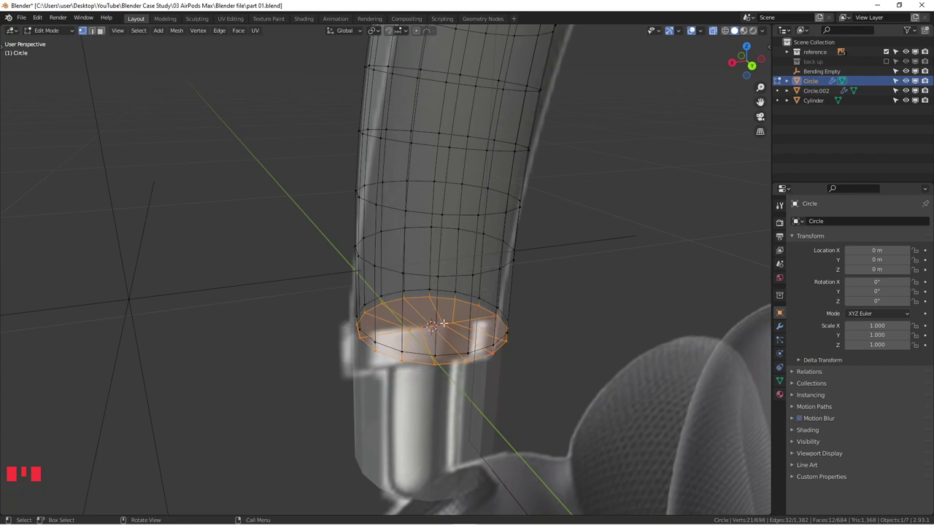
{"action": "scroll", "coordinate": [431, 327], "scroll_direction": "up", "scroll_amount": 5}
{"action": "scroll", "coordinate": [431, 327], "scroll_direction": "down", "scroll_amount": 2}
{"action": "middle_click_drag", "start_coordinate": [431, 327], "coordinate": [544, 359]}
{"action": "key", "text": "KP_1"}
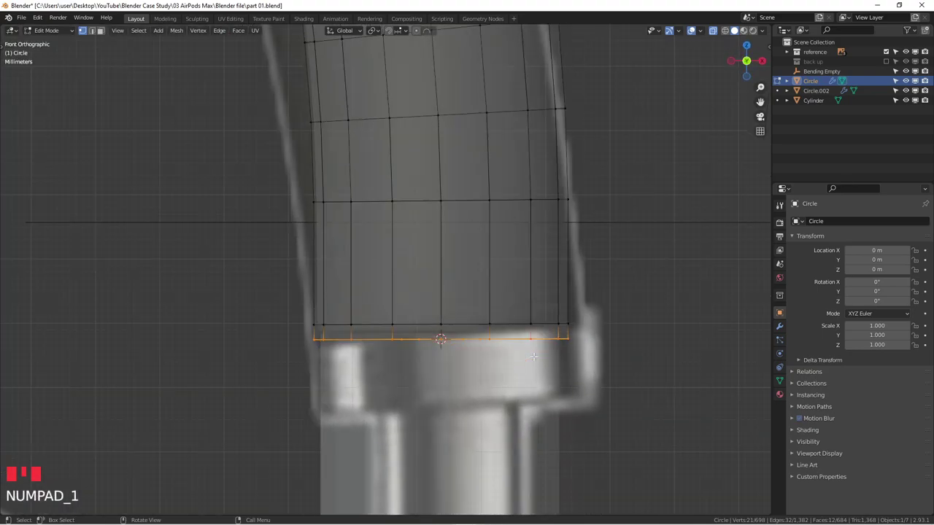
{"action": "scroll", "coordinate": [532, 356], "scroll_direction": "down", "scroll_amount": 5}
{"action": "scroll", "coordinate": [515, 359], "scroll_direction": "down", "scroll_amount": 1}
{"action": "middle_click_drag", "start_coordinate": [515, 359], "coordinate": [434, 319]}
- Return to Object Mode, turn off X-ray and select the cylinder below the headband arm
{"action": "key", "text": "Tab"}
{"action": "scroll", "coordinate": [330, 337], "scroll_direction": "down", "scroll_amount": 2}
{"action": "key", "text": "alt+z"}
{"action": "left_click", "coordinate": [495, 327]}
{"action": "scroll", "coordinate": [511, 321], "scroll_direction": "up", "scroll_amount": 1}
{"action": "key", "text": "KP_1"}
{"action": "scroll", "coordinate": [433, 319], "scroll_direction": "up", "scroll_amount": 2}
{"action": "scroll", "coordinate": [415, 322], "scroll_direction": "up", "scroll_amount": 4}
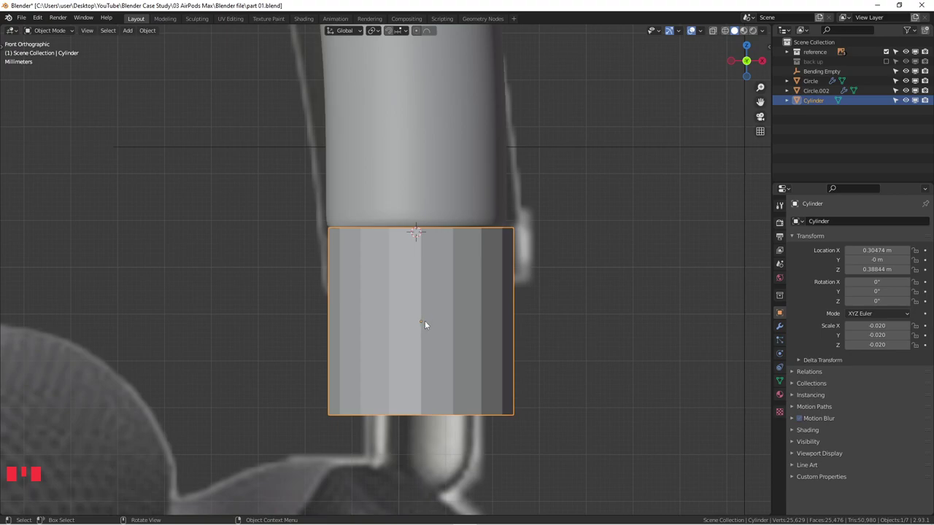
- Snap the cylinder to the 3D cursor at the headband arm's lower end
{"action": "middle_click_drag", "start_coordinate": [400, 302], "coordinate": [413, 316]}
{"action": "key", "text": "KP_1"}
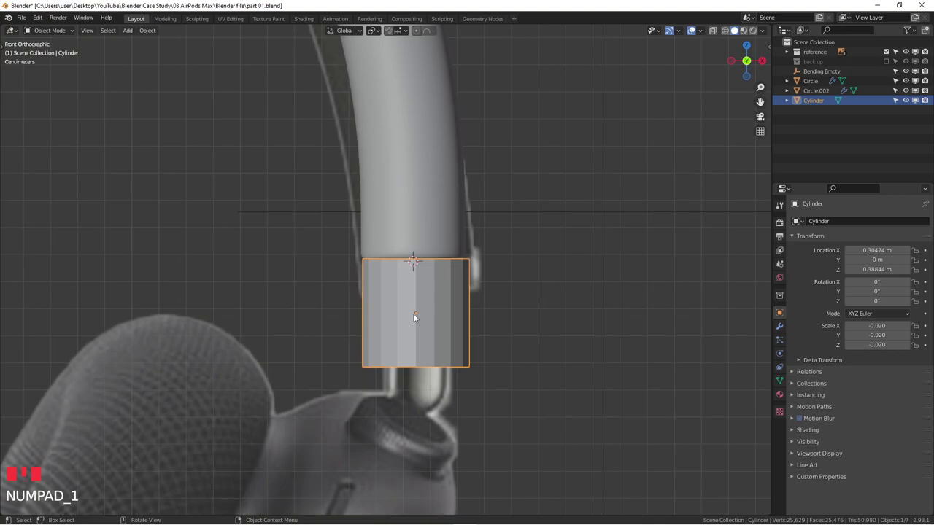
{"action": "key", "text": "shift+s"}
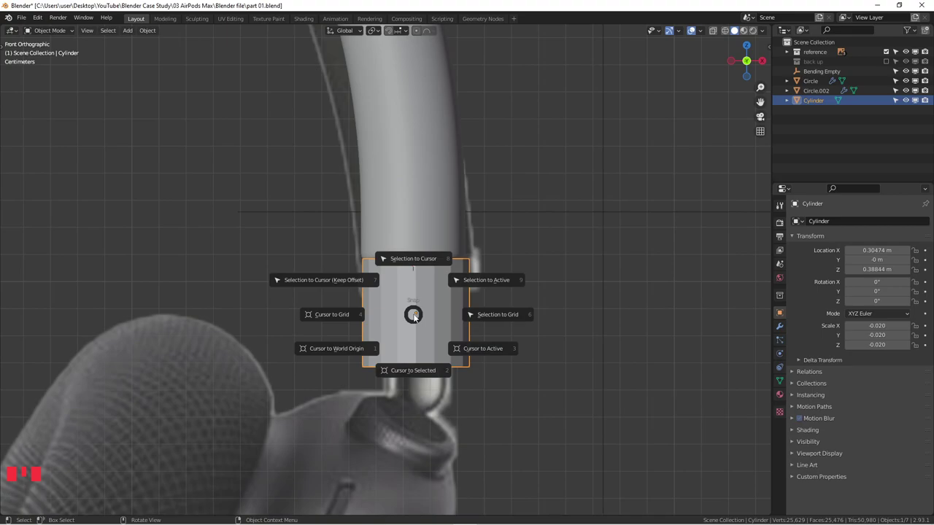
{"action": "left_click", "coordinate": [419, 260]}
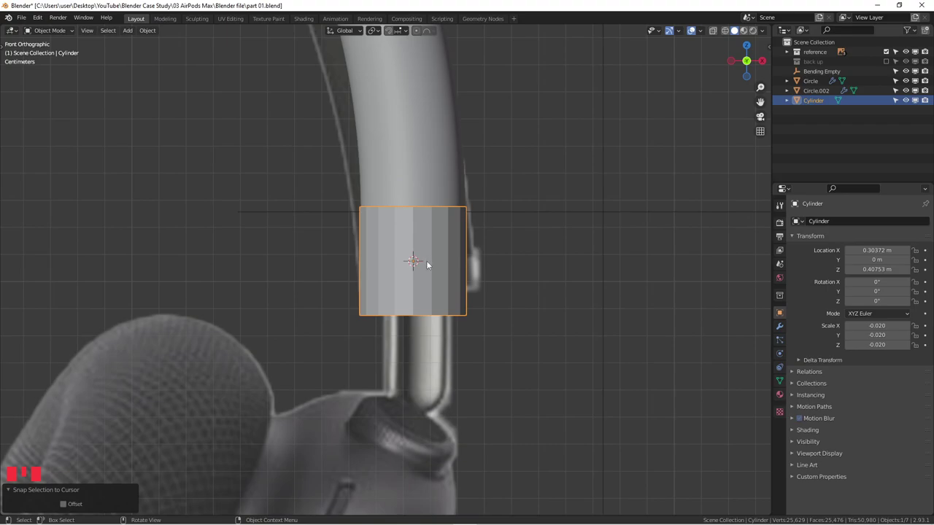
{"action": "middle_click_drag", "start_coordinate": [427, 263], "coordinate": [354, 302]}
{"action": "scroll", "coordinate": [450, 265], "scroll_direction": "up", "scroll_amount": 6}
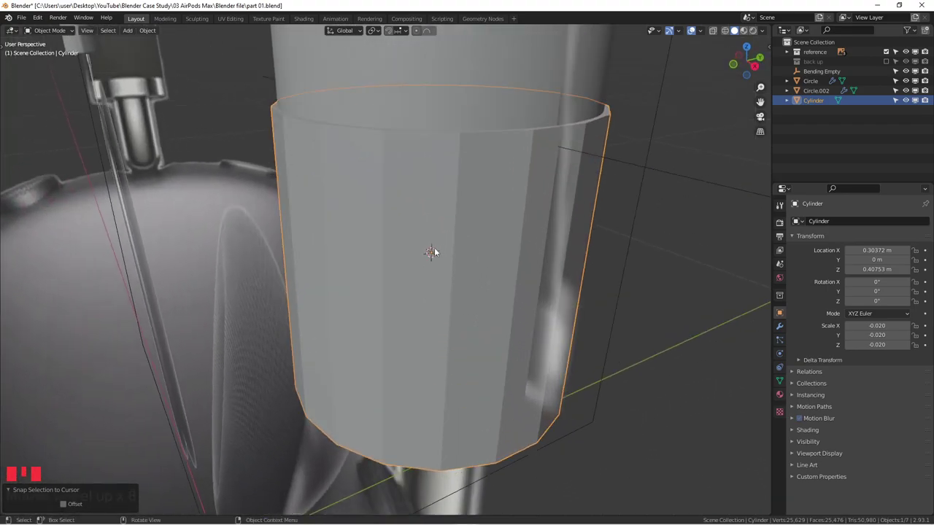
- Move the cylinder down about 0.0192 m along Z so its top meets the headband arm's end
{"action": "key", "text": "KP_1"}
{"action": "scroll", "coordinate": [433, 252], "scroll_direction": "down", "scroll_amount": 4}
{"action": "middle_click_drag", "start_coordinate": [434, 254], "coordinate": [375, 265], "text": "shift"}
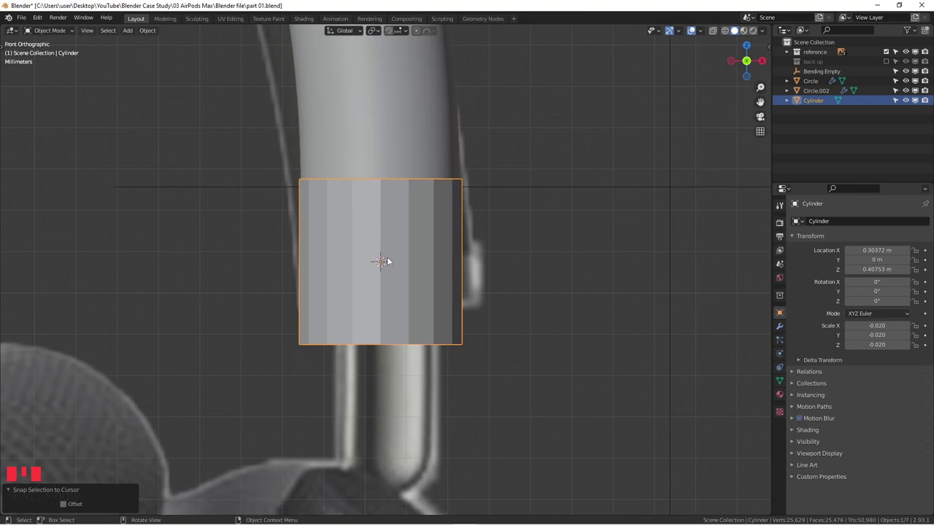
{"action": "key", "text": "g"}
{"action": "key", "text": "z"}
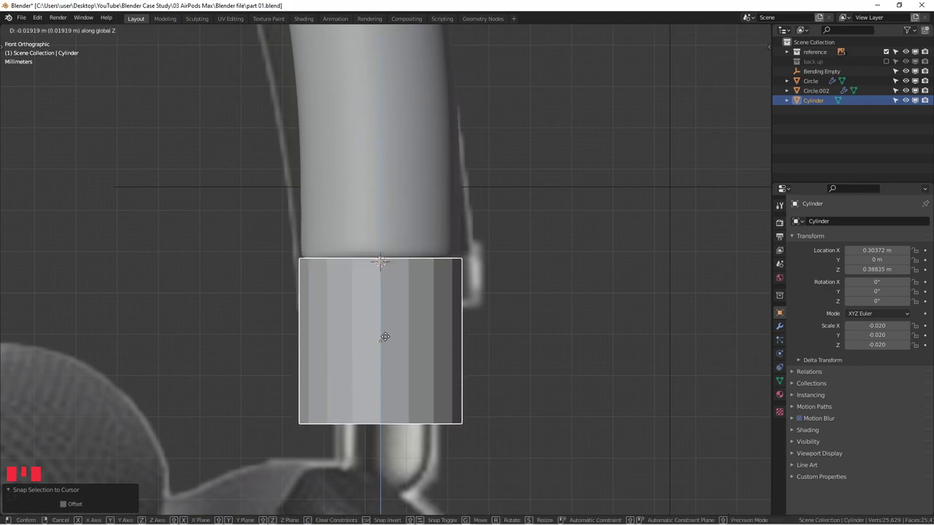
{"action": "left_click", "coordinate": [385, 337]}
{"action": "middle_click_drag", "start_coordinate": [388, 245], "coordinate": [321, 279]}
{"action": "key", "text": "alt+z"}
{"action": "key", "text": "alt+z"}
{"action": "middle_click_drag", "start_coordinate": [409, 270], "coordinate": [450, 245]}
{"action": "key", "text": "KP_1"}
{"action": "scroll", "coordinate": [445, 303], "scroll_direction": "up", "scroll_amount": 2}
{"action": "scroll", "coordinate": [436, 294], "scroll_direction": "down", "scroll_amount": 2}
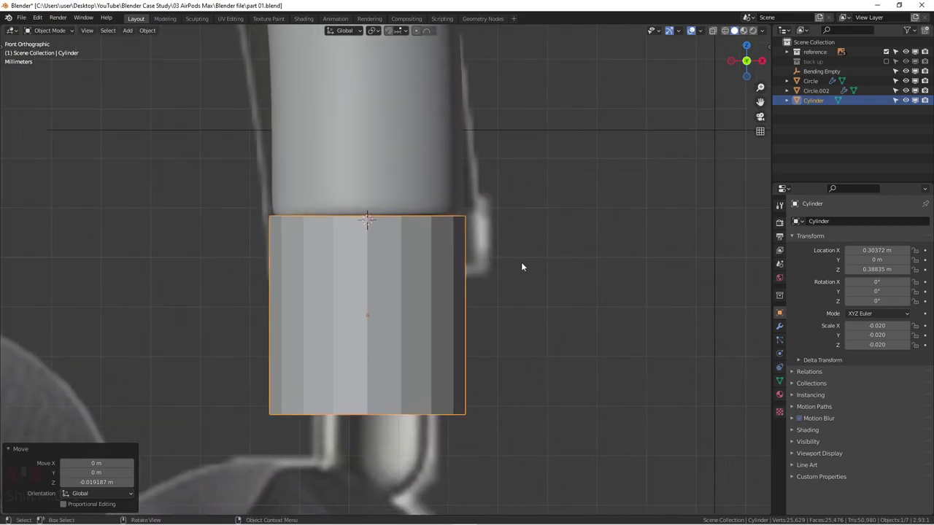
- Scale the cylinder uniformly to about 0.926 and raise it about 0.0011 m along Z against the arm's end
{"action": "key", "text": "s"}
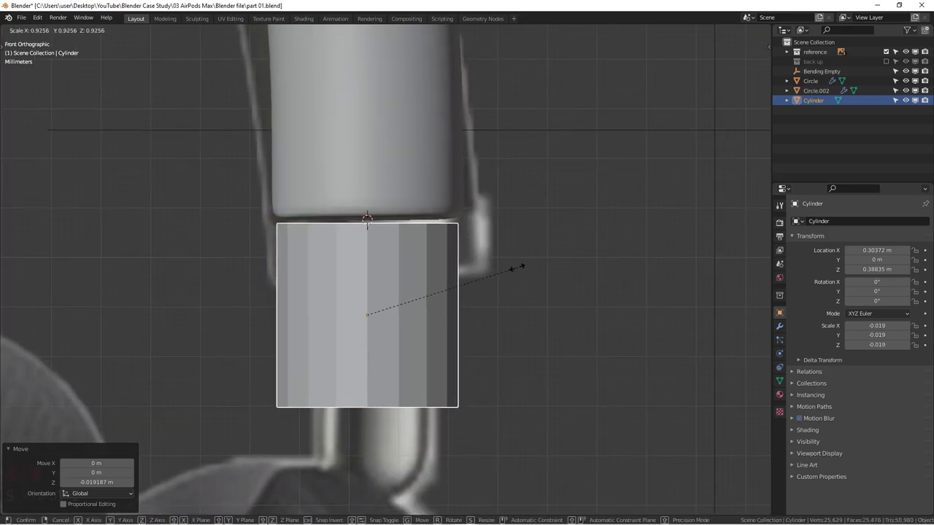
{"action": "left_click", "coordinate": [517, 266]}
{"action": "key", "text": "g"}
{"action": "key", "text": "z"}
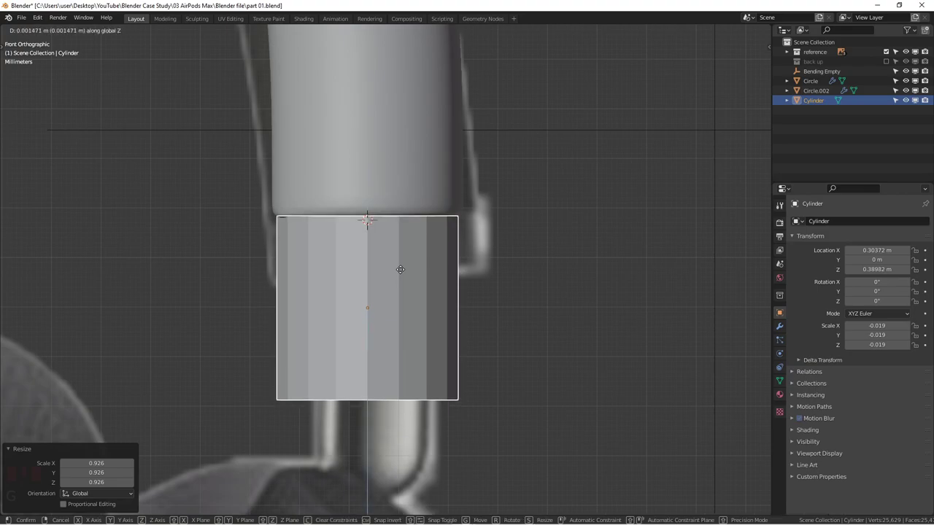
{"action": "left_click", "coordinate": [400, 272]}
{"action": "middle_click_drag", "start_coordinate": [401, 272], "coordinate": [428, 286]}
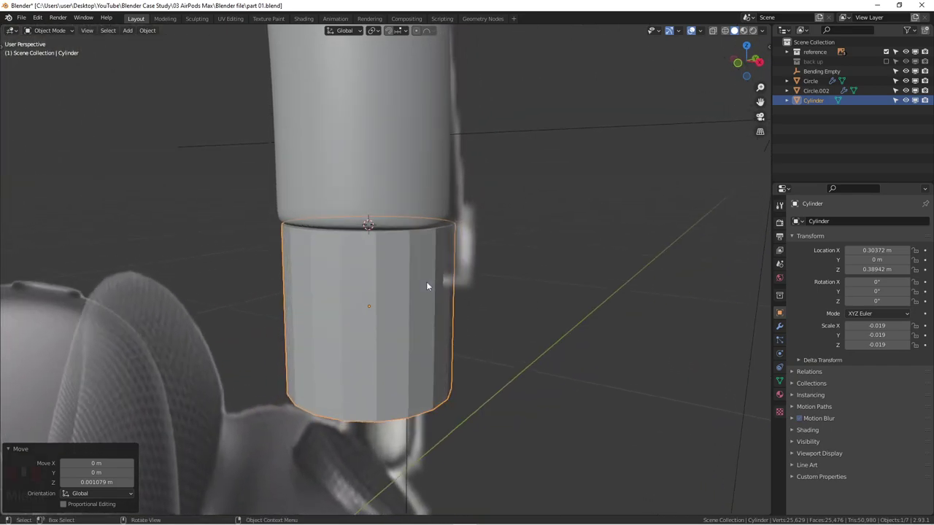
{"action": "key", "text": "KP_1"}
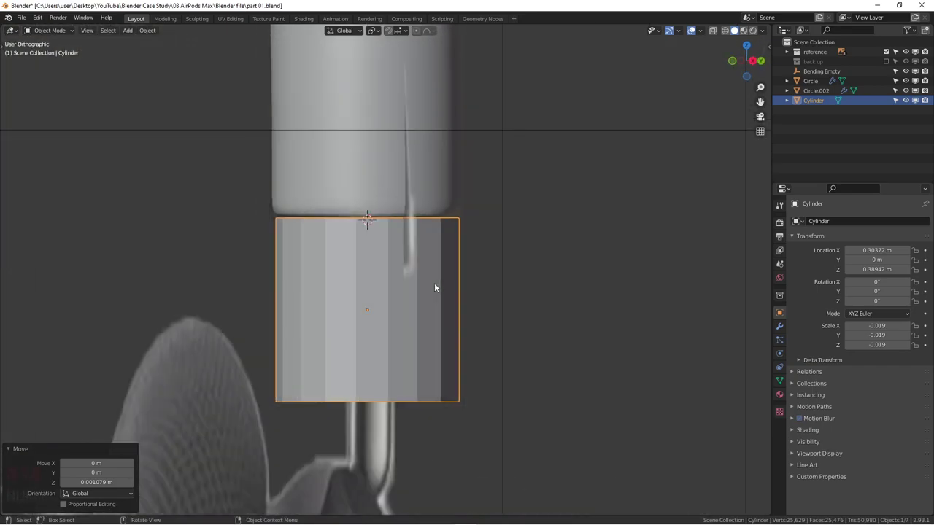
{"action": "scroll", "coordinate": [433, 285], "scroll_direction": "down", "scroll_amount": 4}
{"action": "scroll", "coordinate": [424, 294], "scroll_direction": "up", "scroll_amount": 2}
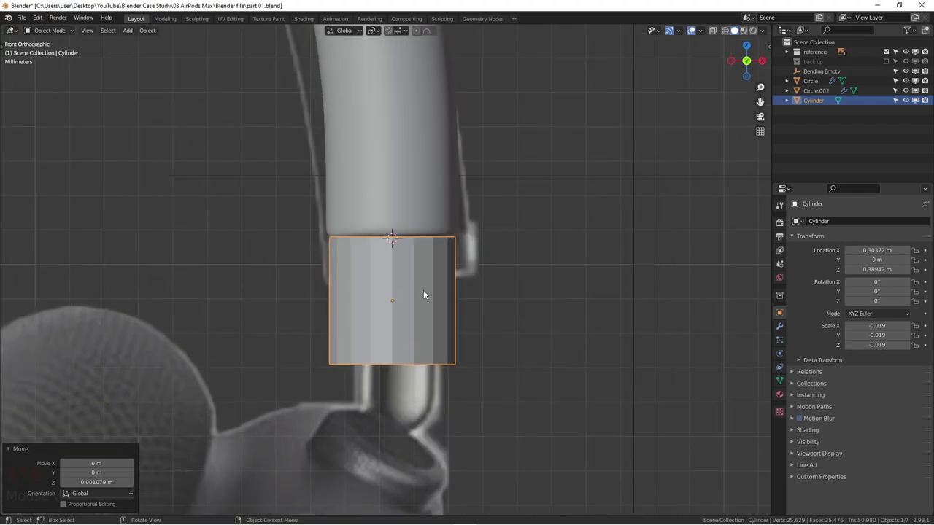
- Turn on X-ray and, in Edit Mode, flatten the whole cylinder mesh along Z to about 0.277
{"action": "key", "text": "alt+z"}
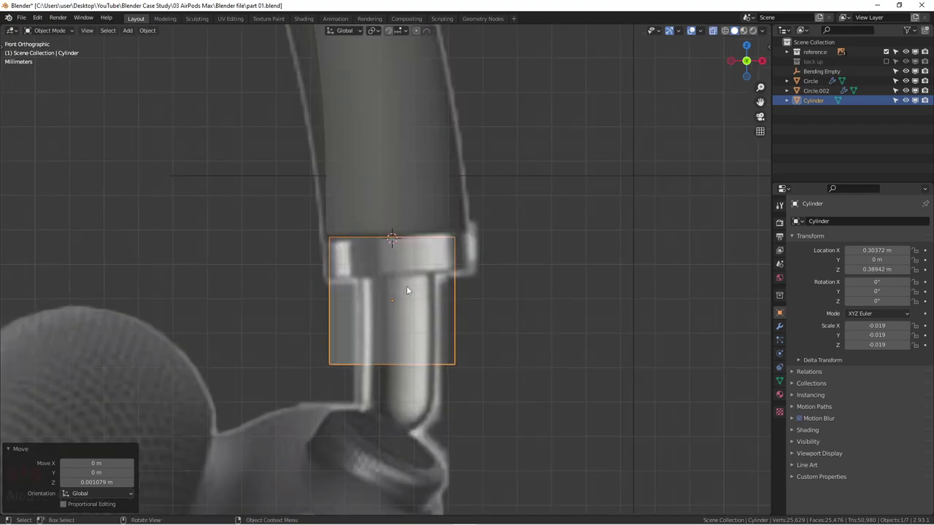
{"action": "scroll", "coordinate": [409, 287], "scroll_direction": "up", "scroll_amount": 2}
{"action": "left_click", "coordinate": [415, 281]}
{"action": "left_click", "coordinate": [417, 280]}
{"action": "key", "text": "Tab"}
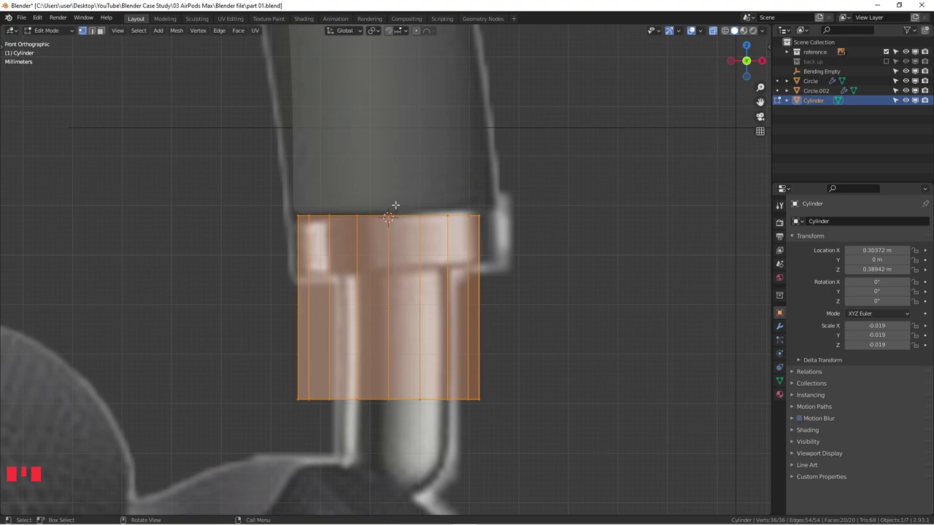
{"action": "key", "text": "s"}
{"action": "key", "text": "z"}
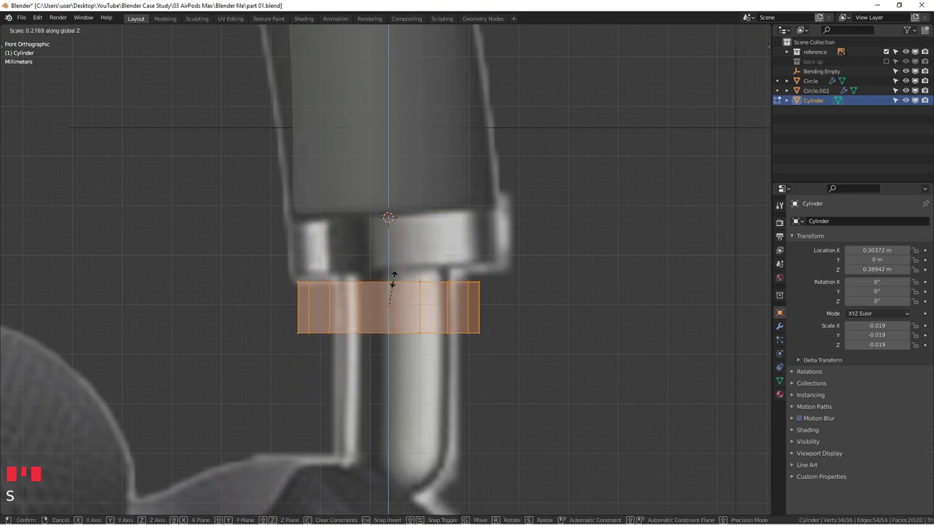
{"action": "left_click", "coordinate": [393, 282]}
- Raise the flattened mesh about 0.0133 m along Z onto the reference collar and scale it uniformly by about 1.026
{"action": "key", "text": "g"}
{"action": "key", "text": "z"}
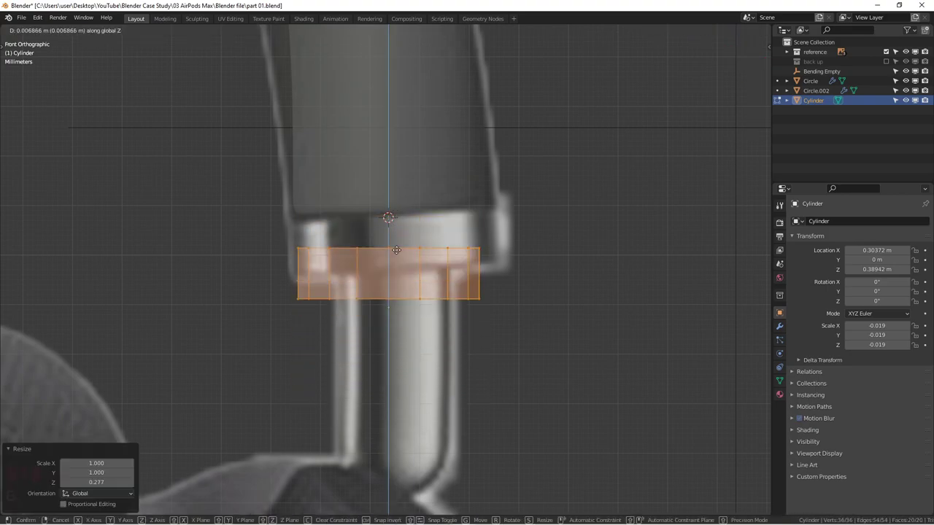
{"action": "left_click", "coordinate": [400, 223]}
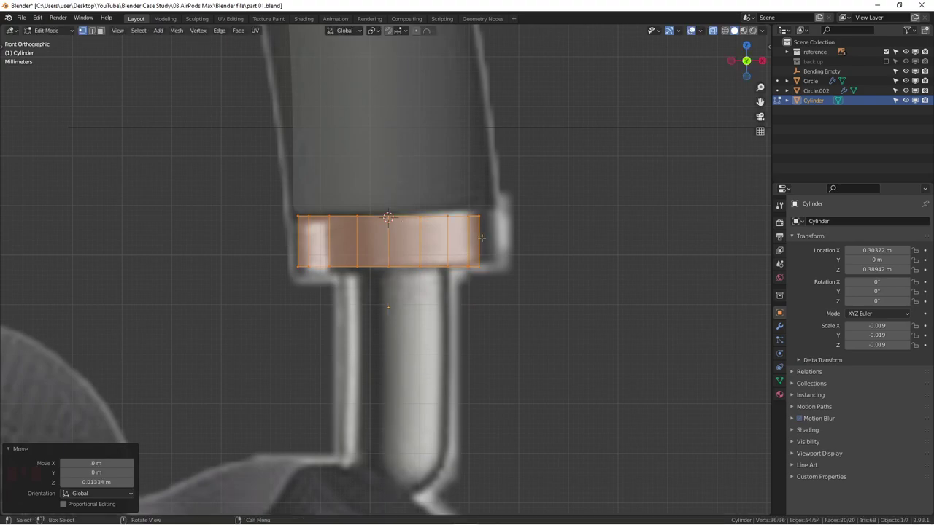
{"action": "key", "text": "s"}
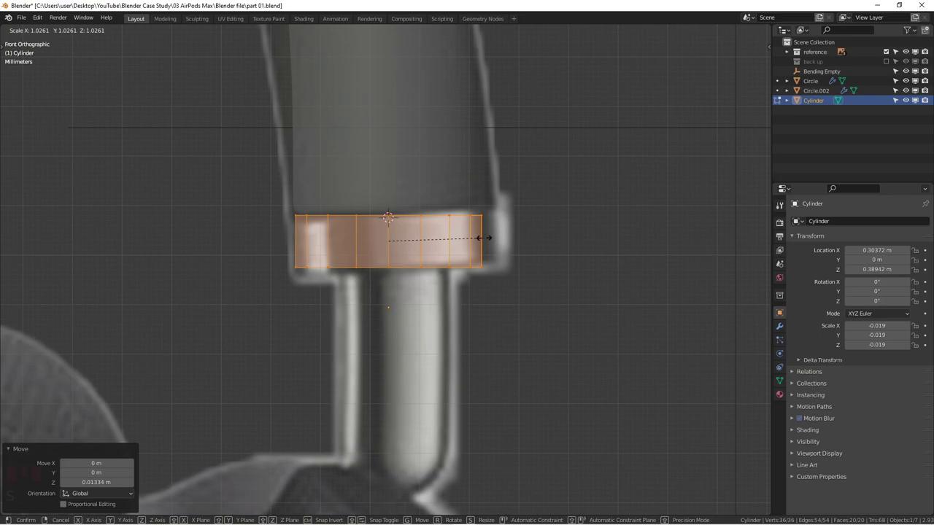
{"action": "left_click", "coordinate": [482, 237]}
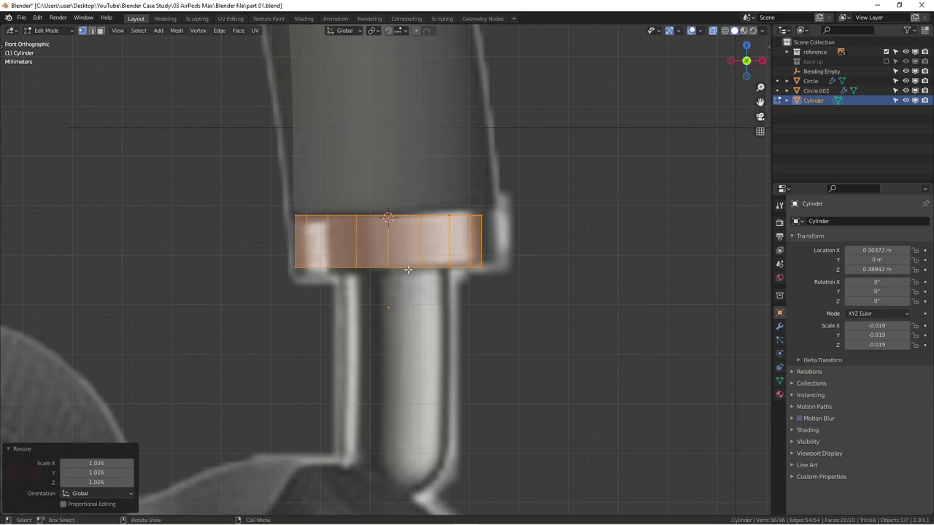
{"action": "key", "text": "Tab"}
{"action": "key", "text": "alt+z"}
{"action": "mouse_move", "coordinate": [407, 269]}
{"action": "middle_mouse_down"}
{"action": "mouse_move", "coordinate": [444, 289]}
{"action": "mouse_move", "coordinate": [355, 319]}
{"action": "middle_mouse_up"}
{"action": "middle_click_drag", "start_coordinate": [391, 353], "coordinate": [368, 329]}
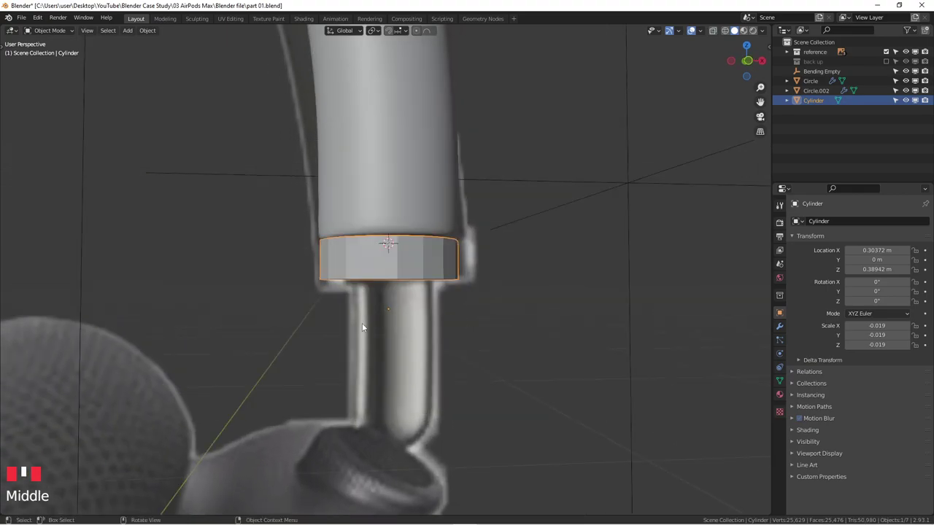
- Box-select the collar's bottom vertices in Edit Mode with X-ray on, then extrude them in place and scale them inward to about 0.681
{"action": "key", "text": "KP_1"}
{"action": "scroll", "coordinate": [389, 254], "scroll_direction": "up", "scroll_amount": 1}
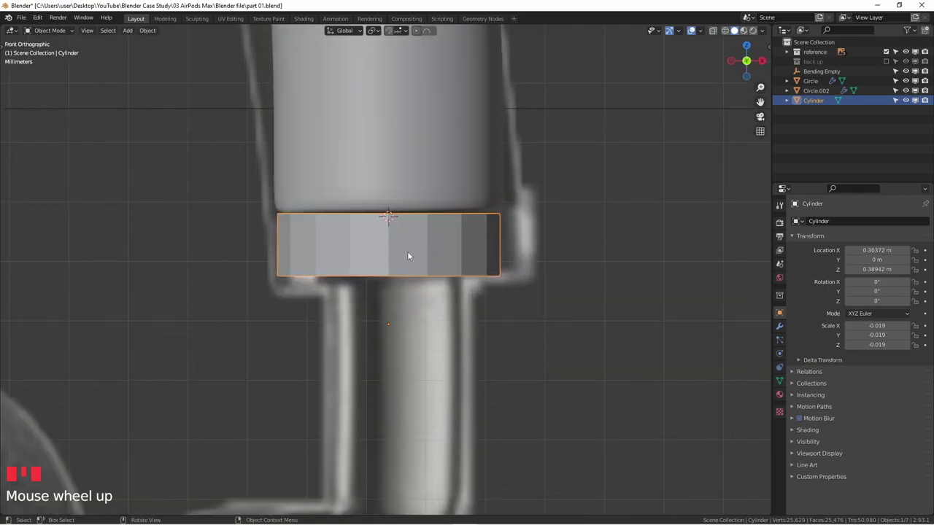
{"action": "key", "text": "Tab"}
{"action": "key", "text": "alt+z"}
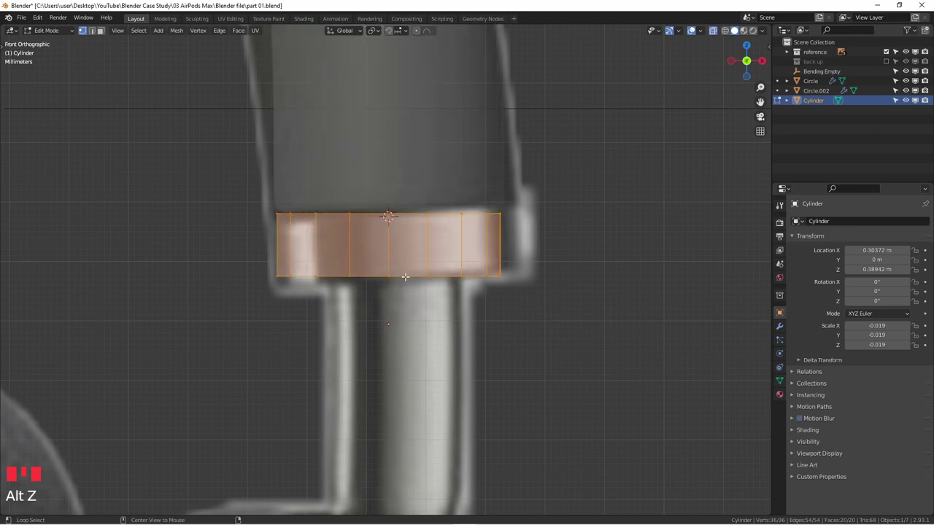
{"action": "left_click", "coordinate": [220, 270]}
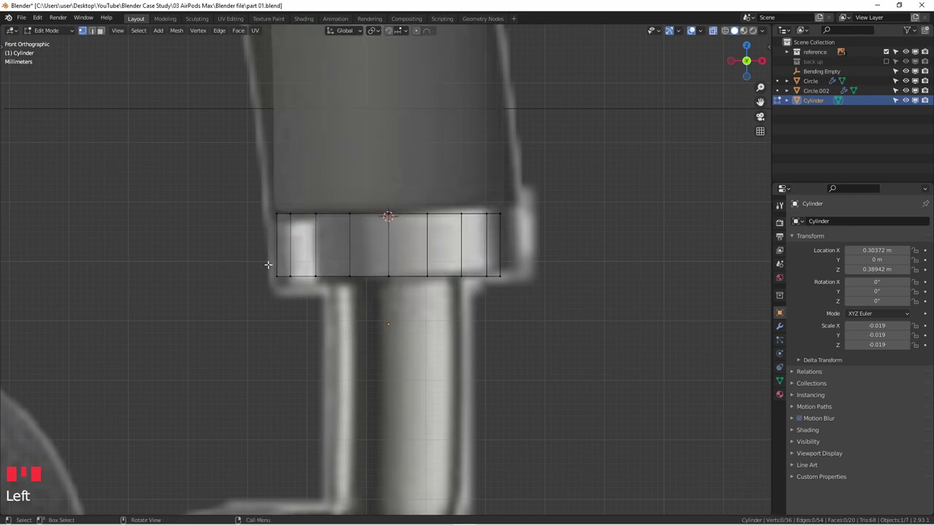
{"action": "left_click_drag", "start_coordinate": [210, 254], "coordinate": [522, 303]}
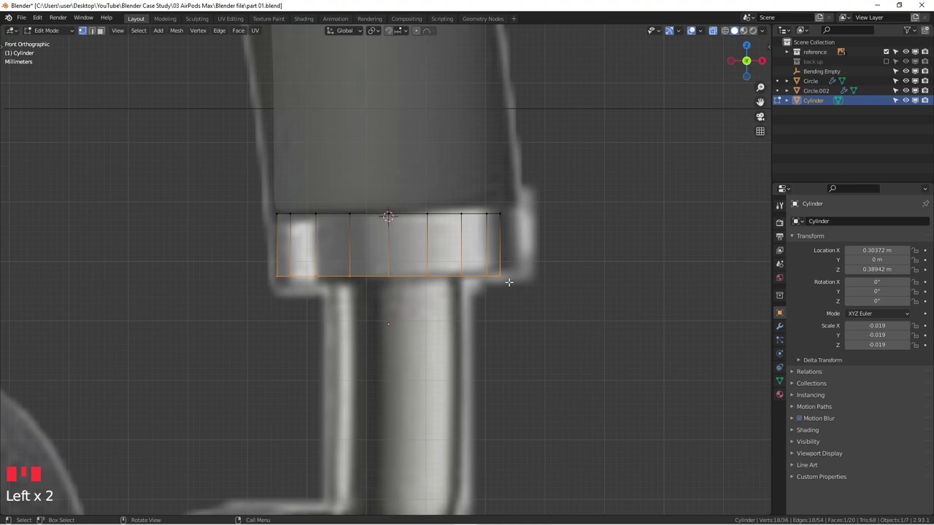
{"action": "key", "text": "e"}
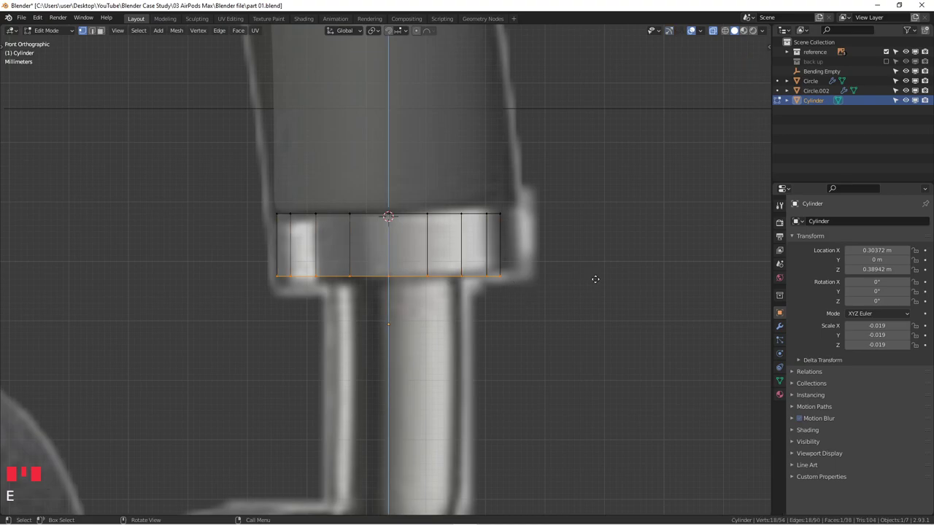
{"action": "key", "text": "s"}
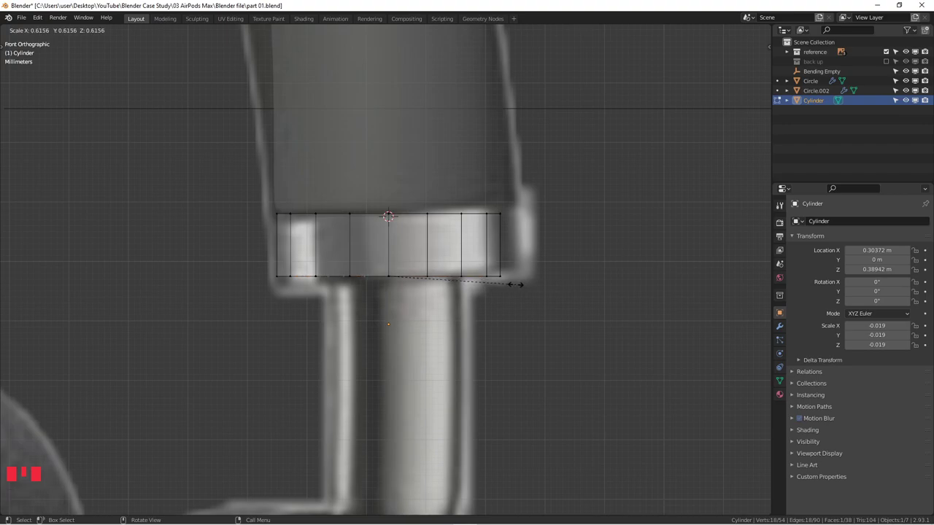
{"action": "left_click", "coordinate": [527, 284]}
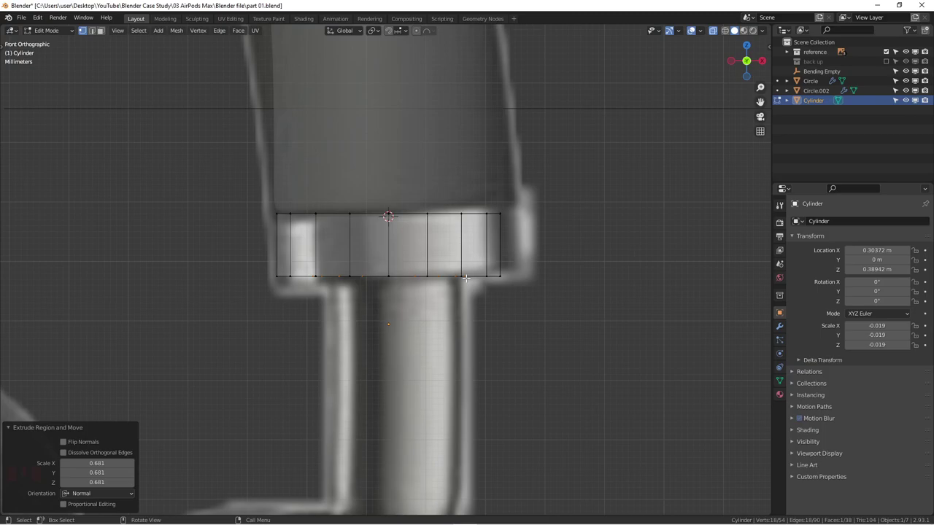
- Extrude the inset bottom face down about 0.0334 m as the stem and lower its end about 0.0034 m more along Z
{"action": "key", "text": "e"}
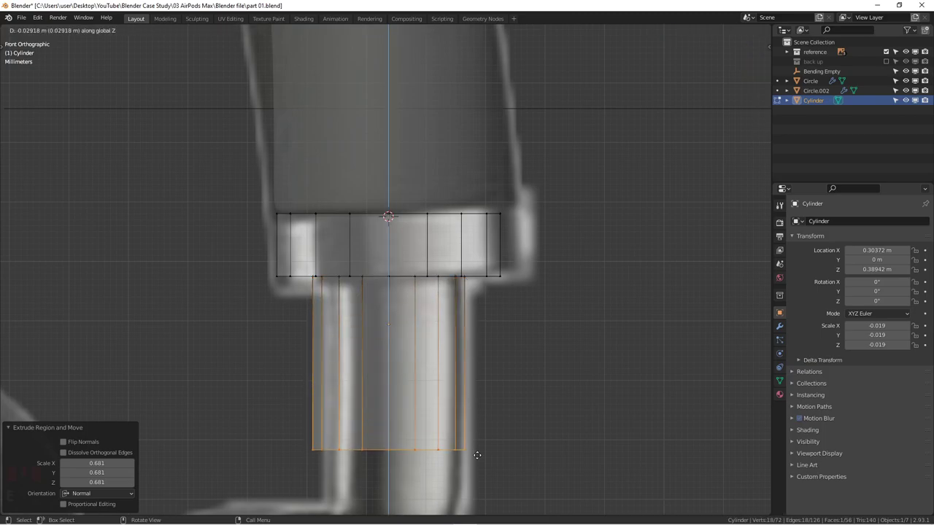
{"action": "left_click", "coordinate": [476, 453]}
{"action": "scroll", "coordinate": [477, 453], "scroll_direction": "down", "scroll_amount": 4}
{"action": "scroll", "coordinate": [440, 290], "scroll_direction": "up", "scroll_amount": 4}
{"action": "scroll", "coordinate": [436, 283], "scroll_direction": "down", "scroll_amount": 3, "text": "shift"}
{"action": "key", "text": "g"}
{"action": "key", "text": "z"}
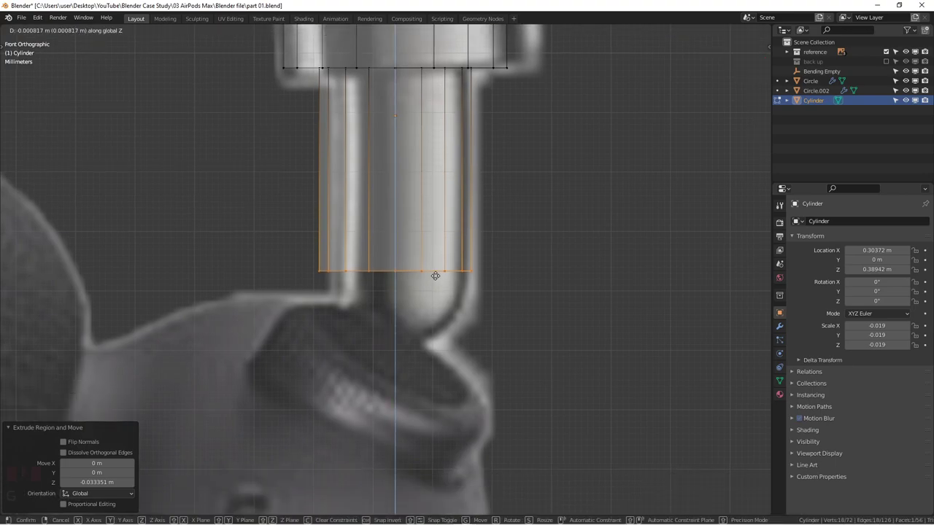
{"action": "left_click", "coordinate": [437, 289]}
{"action": "scroll", "coordinate": [438, 289], "scroll_direction": "down", "scroll_amount": 3}
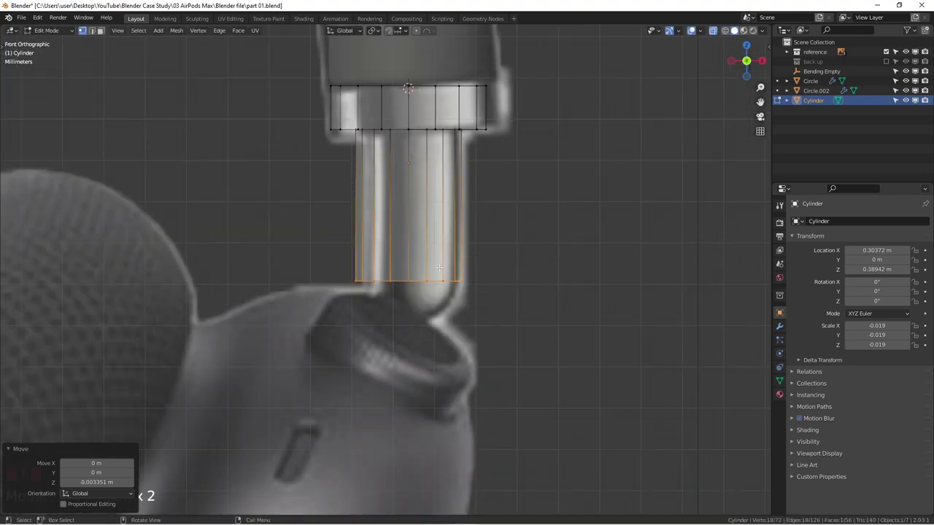
- Lower the stem's bottom edge loop about 0.0018 m along Z to match the reference
{"action": "scroll", "coordinate": [461, 136], "scroll_direction": "up", "scroll_amount": 2}
{"action": "middle_click_drag", "start_coordinate": [463, 271], "coordinate": [459, 195], "text": "shift"}
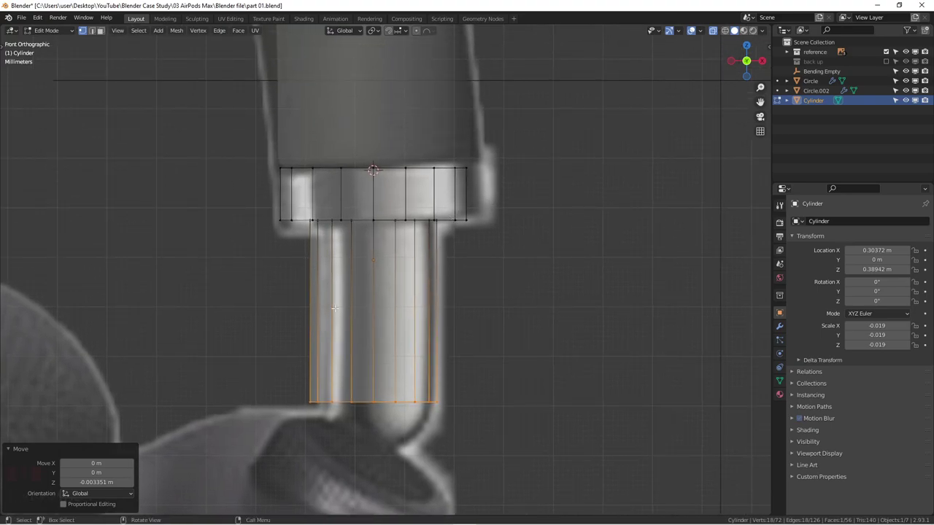
{"action": "middle_click_drag", "start_coordinate": [422, 379], "coordinate": [353, 263], "text": "ctrl"}
{"action": "scroll", "coordinate": [310, 334], "scroll_direction": "up", "scroll_amount": 1}
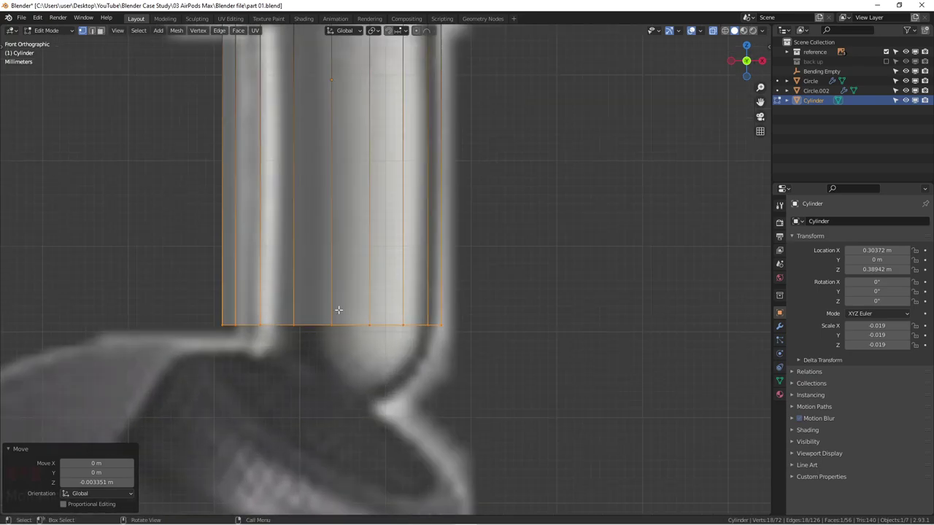
{"action": "scroll", "coordinate": [338, 310], "scroll_direction": "down", "scroll_amount": 2}
{"action": "middle_click_drag", "start_coordinate": [280, 297], "coordinate": [285, 314], "text": "shift"}
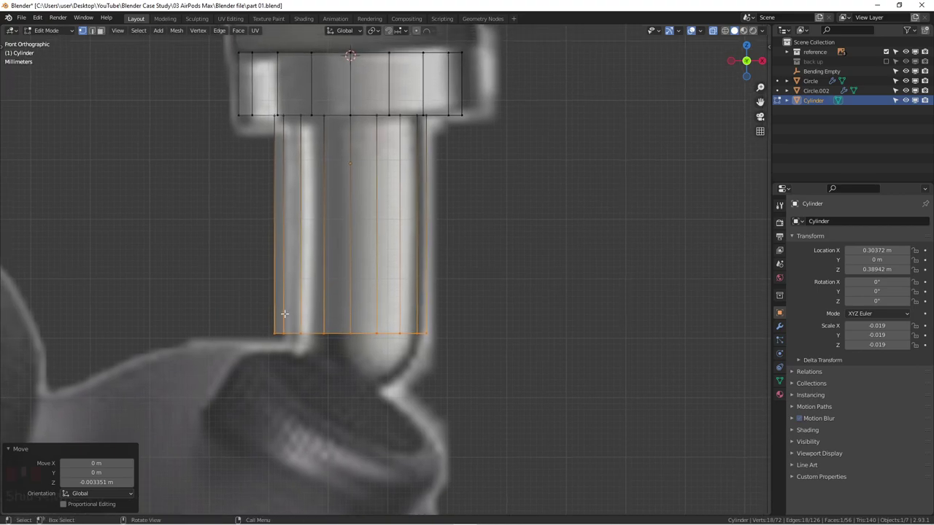
{"action": "middle_click_drag", "start_coordinate": [351, 307], "coordinate": [459, 294], "text": "shift"}
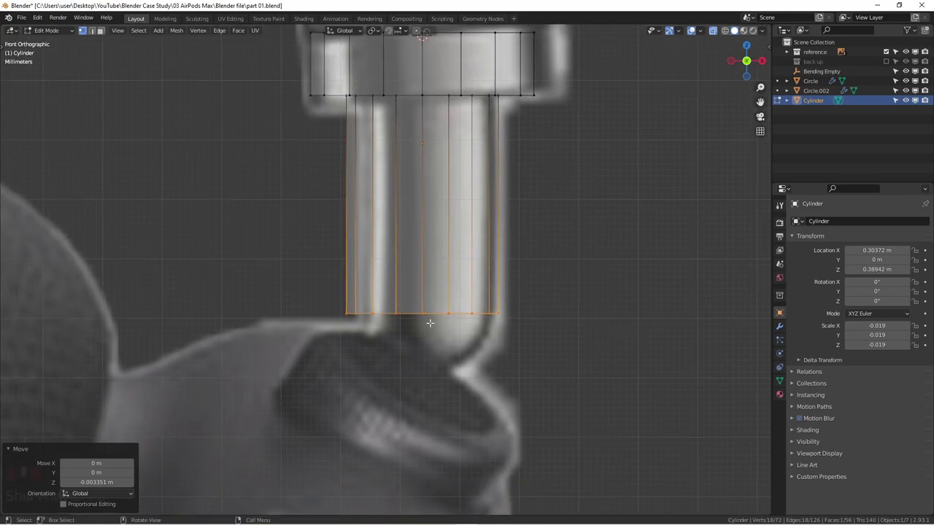
{"action": "key", "text": "g"}
{"action": "key", "text": "z"}
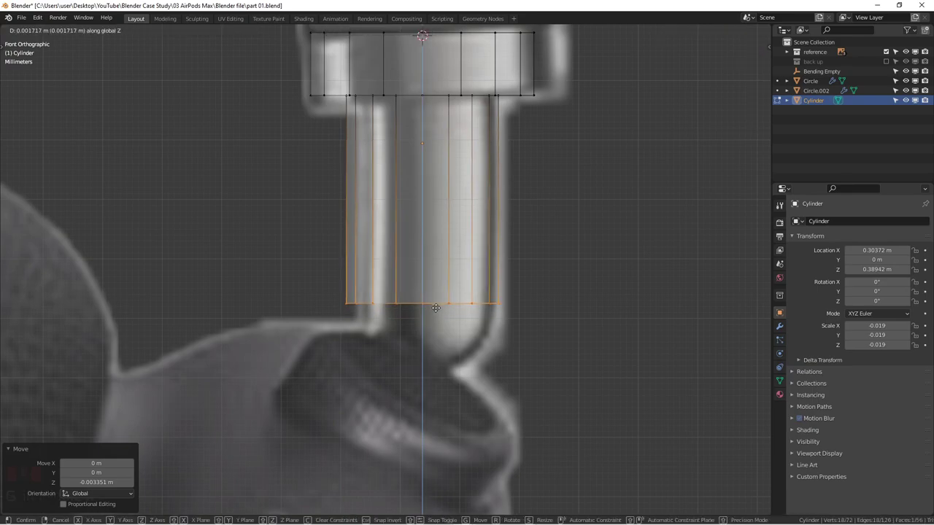
{"action": "left_click", "coordinate": [441, 329]}
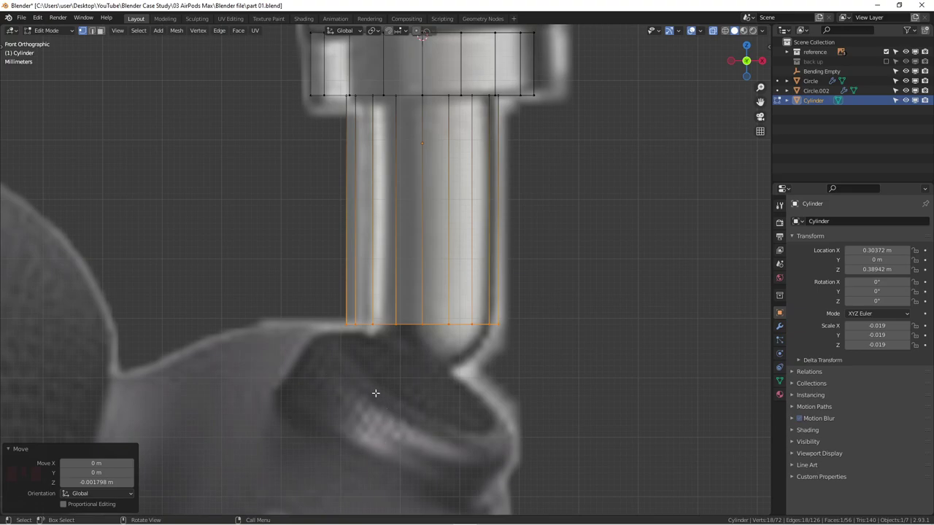
- Extrude the stem's bottom about 0.0041 m down along Z and scale the new end to about 0.838
{"action": "scroll", "coordinate": [436, 354], "scroll_direction": "up", "scroll_amount": 3}
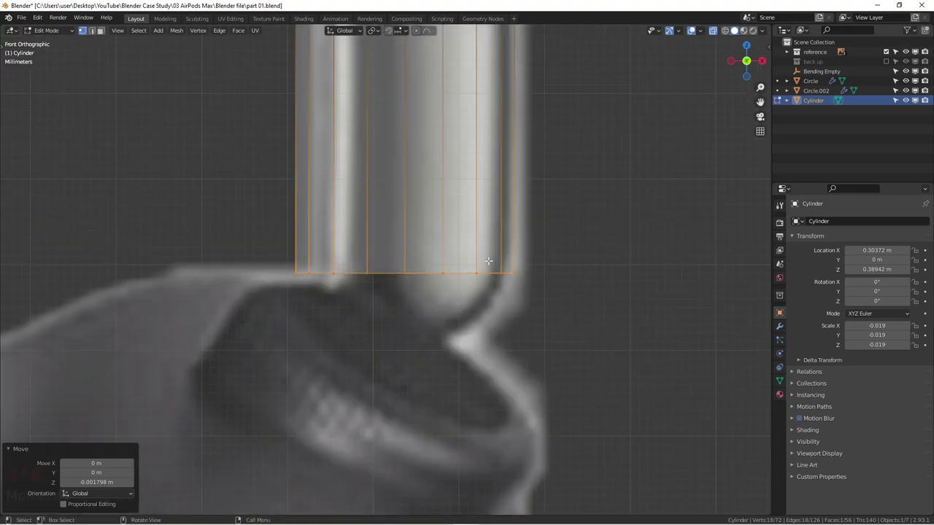
{"action": "key", "text": "e"}
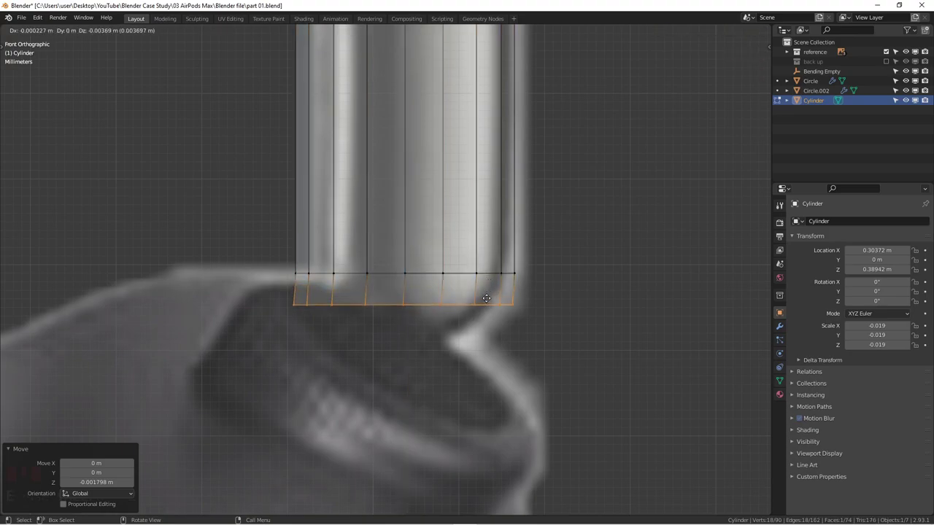
{"action": "key", "text": "z"}
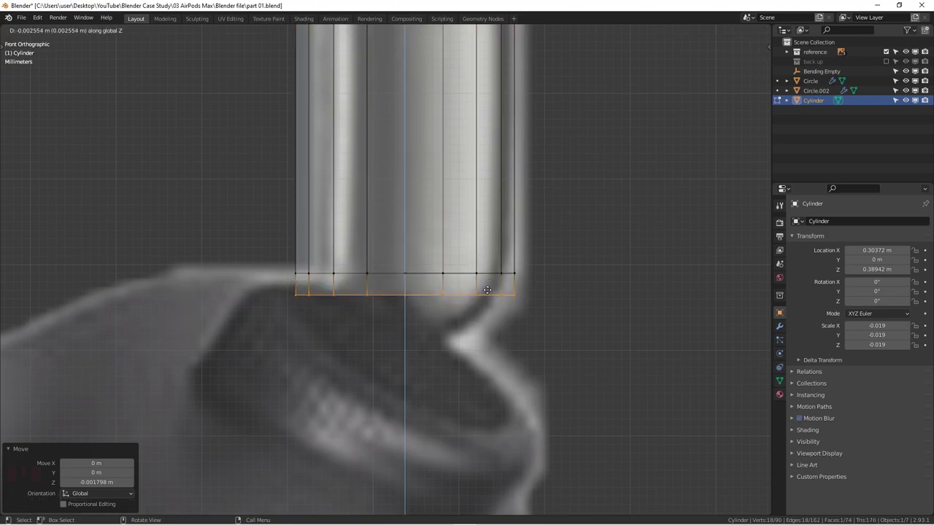
{"action": "left_click", "coordinate": [485, 303]}
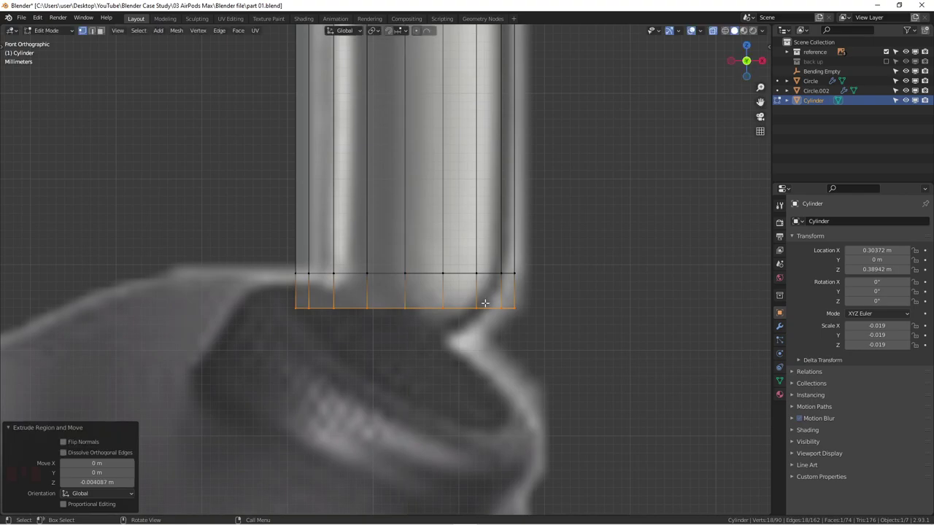
{"action": "key", "text": "s"}
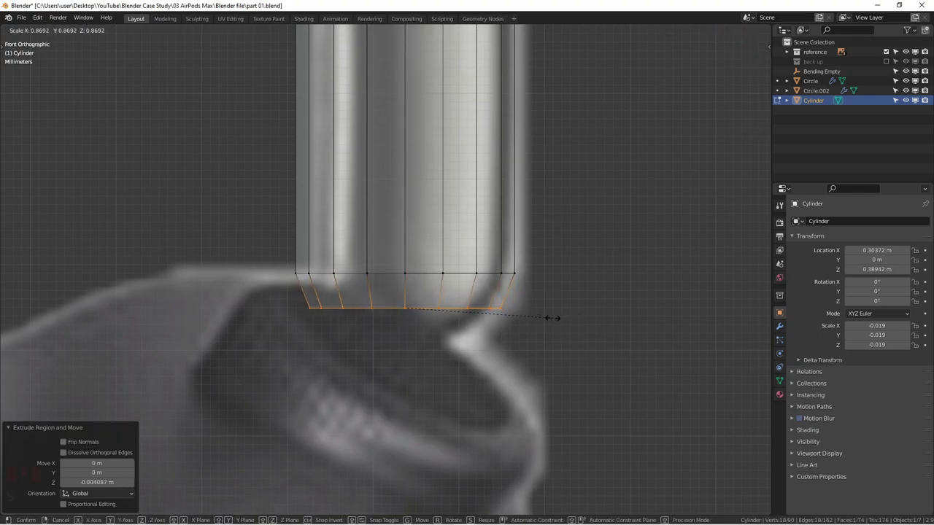
{"action": "left_click", "coordinate": [547, 317]}
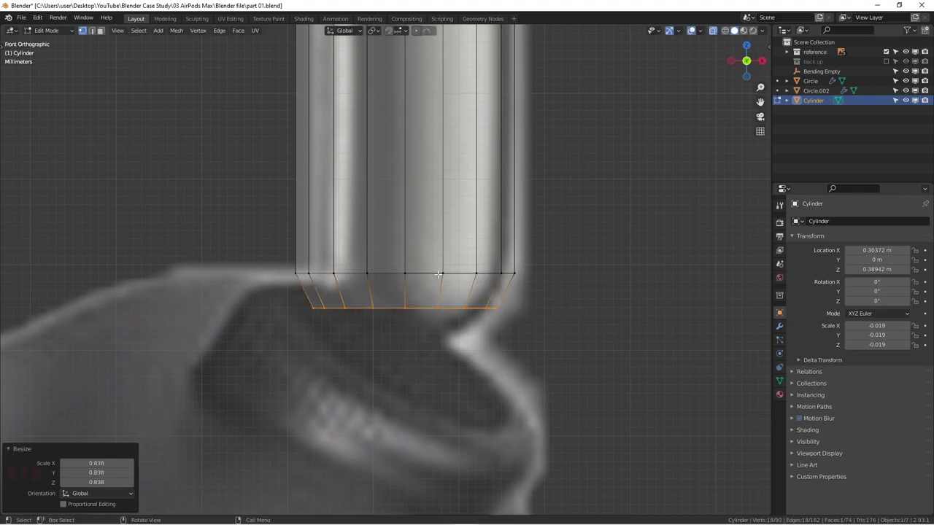
- Extrude the tapered end down about 0.0028 m more and scale it inward to about 0.674 to round off the tip
{"action": "key", "text": "e"}
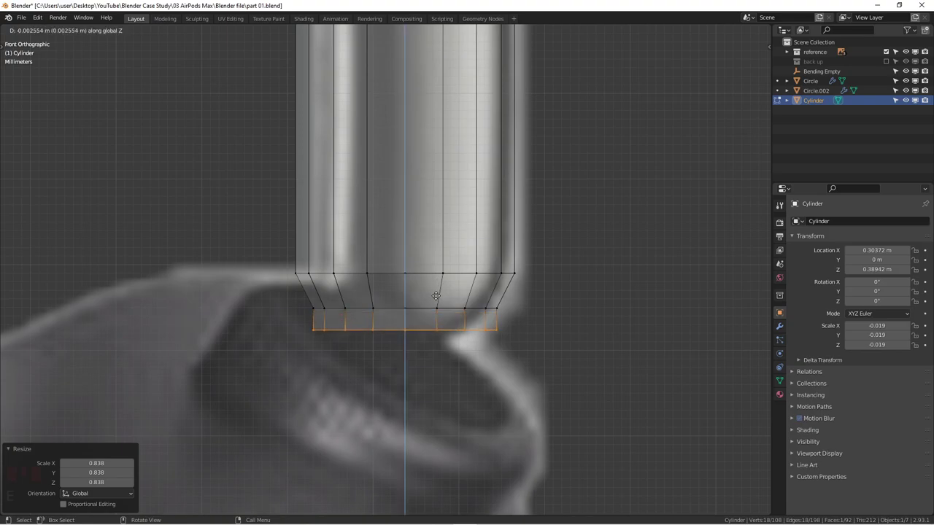
{"action": "left_click", "coordinate": [435, 298]}
{"action": "key", "text": "s"}
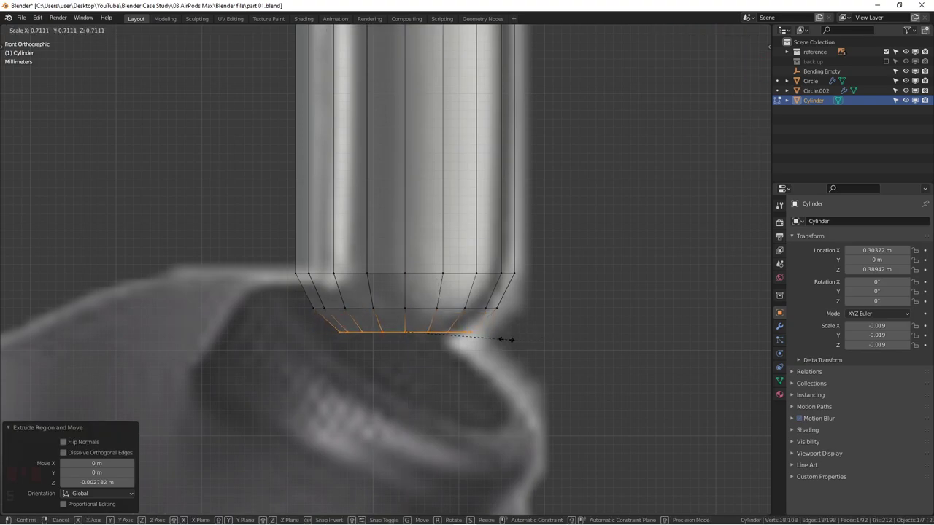
{"action": "left_click", "coordinate": [499, 339]}
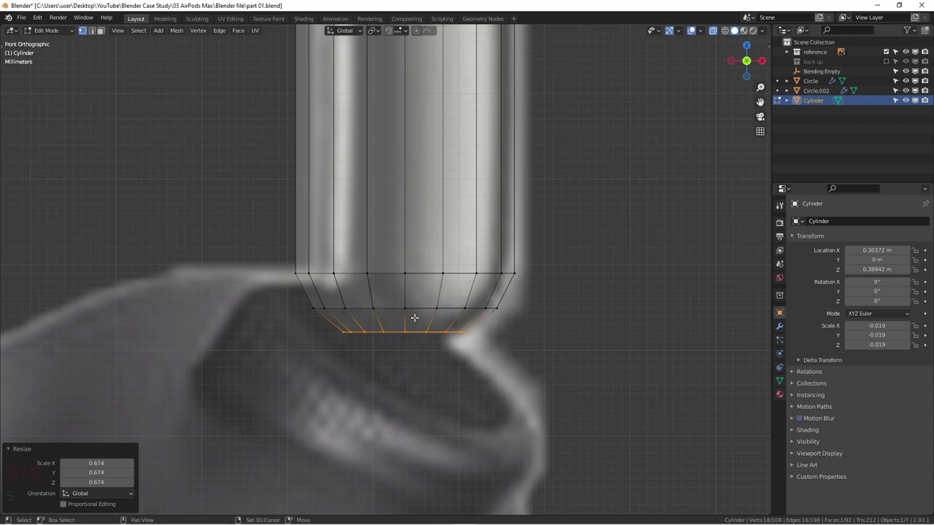
{"action": "middle_click_drag", "start_coordinate": [354, 278], "coordinate": [347, 294], "text": "shift"}
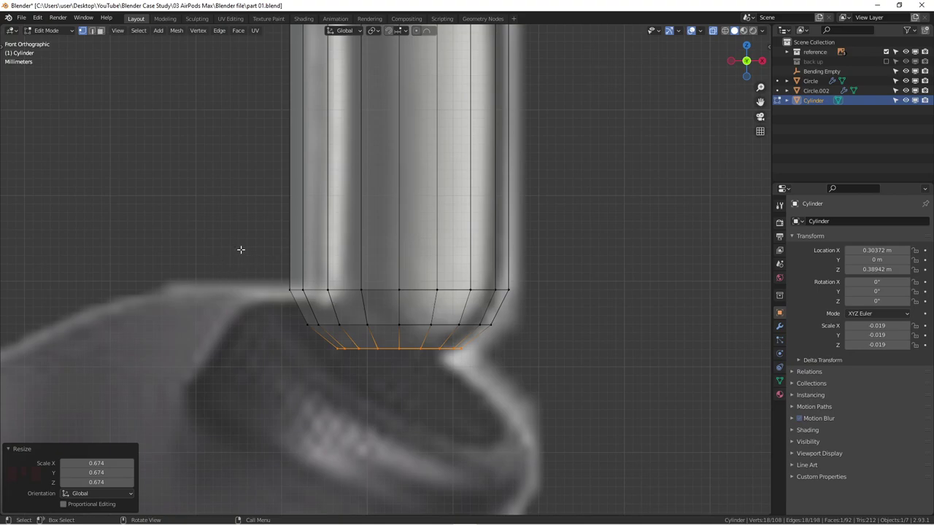
- Box-select the three bottom loops of the stem and slant the tip with the Shear tool at an offset of about 0.354
{"action": "left_click_drag", "start_coordinate": [245, 260], "coordinate": [588, 380]}
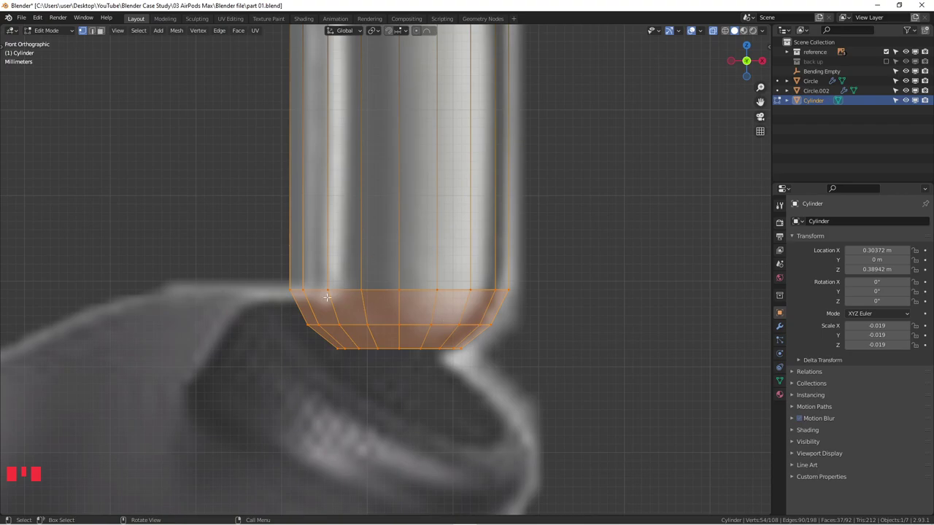
{"action": "key", "text": "t"}
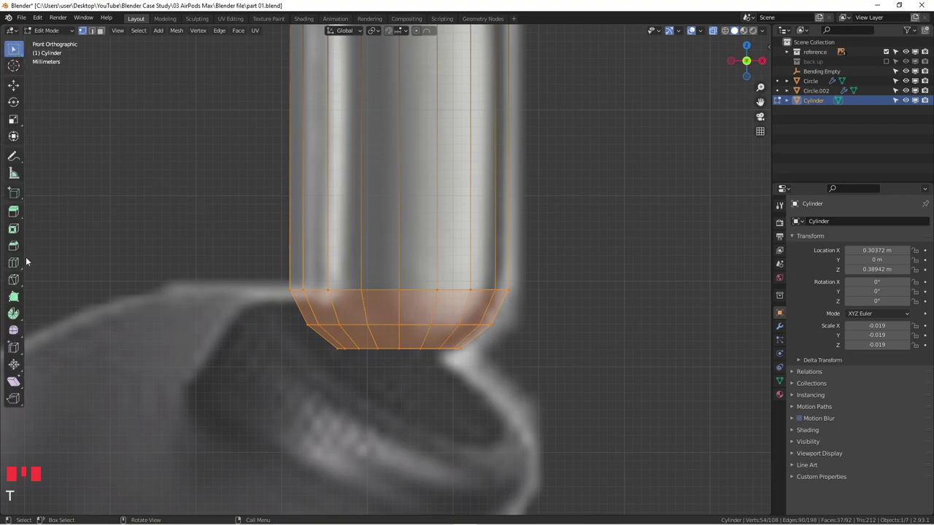
{"action": "left_click", "coordinate": [14, 382]}
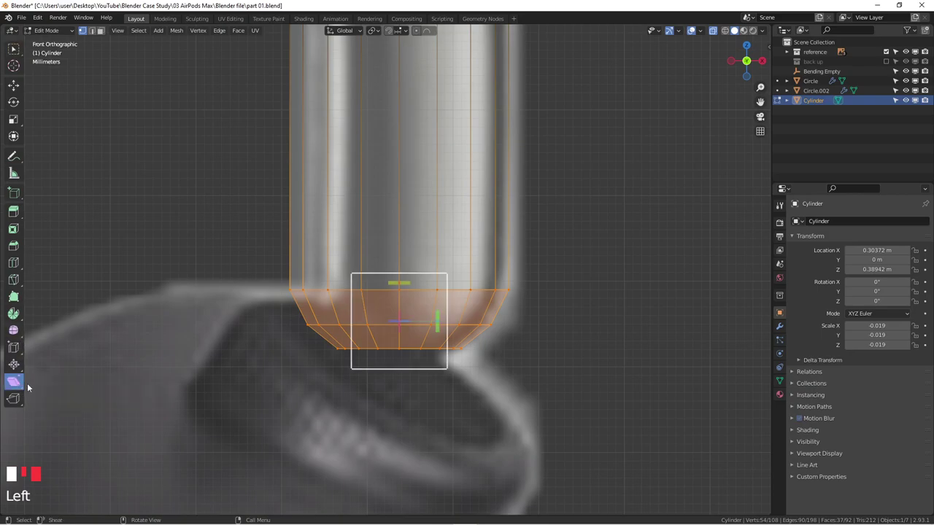
{"action": "left_click_drag", "start_coordinate": [436, 320], "coordinate": [416, 407]}
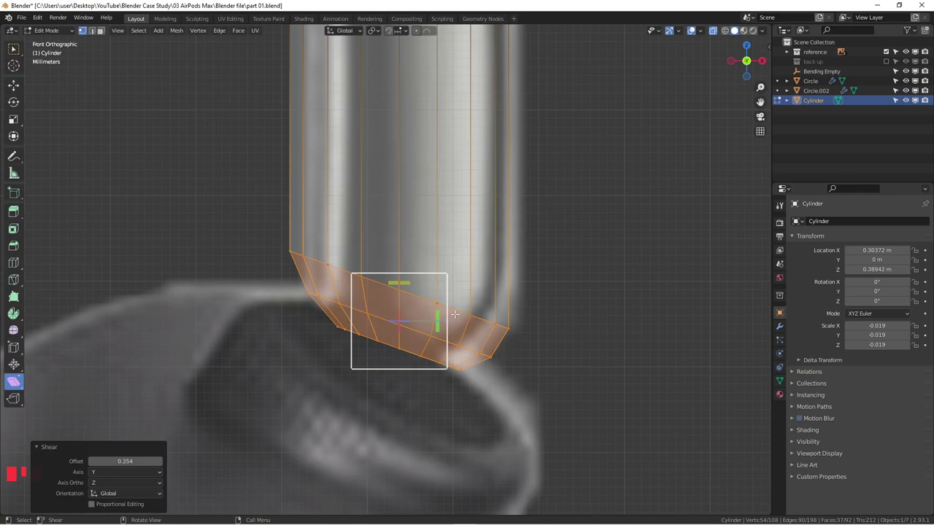
- Raise the slanted stem tip about 0.0035 m along Z
{"action": "key", "text": "g"}
{"action": "key", "text": "z"}
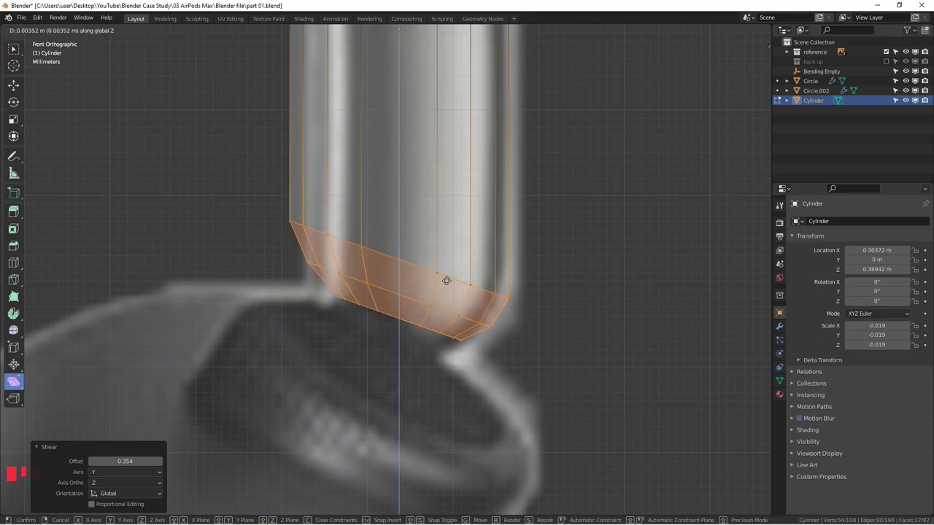
{"action": "left_click", "coordinate": [447, 281]}
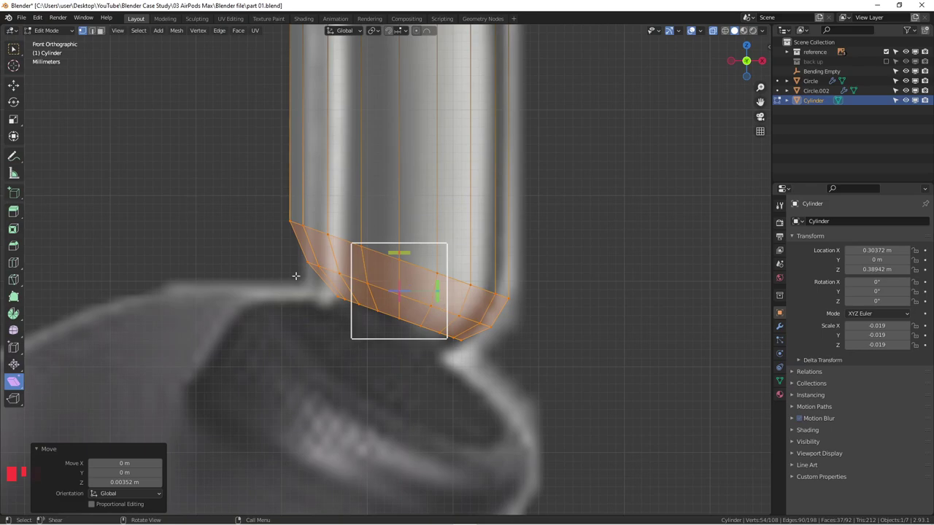
- Switch back to the Select Box tool, leave Edit Mode and turn off X-ray to view the solid stem
{"action": "left_click", "coordinate": [437, 312]}
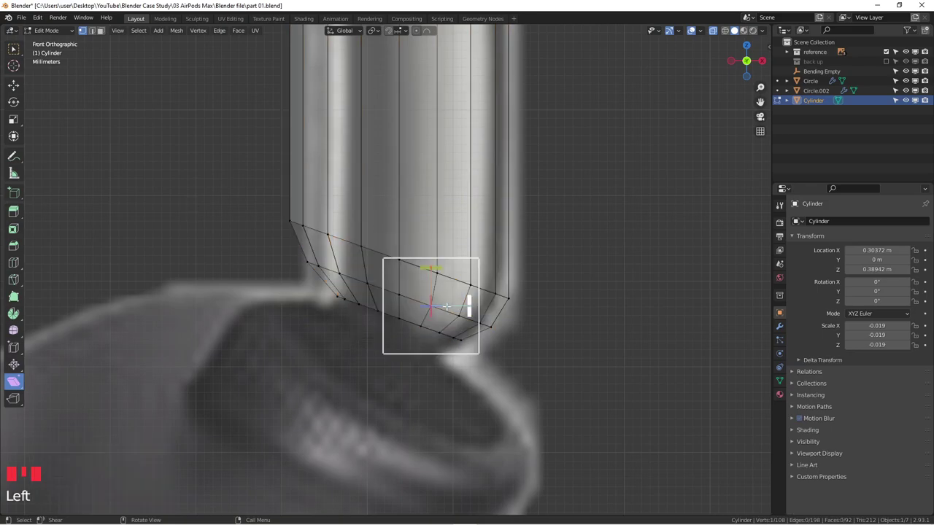
{"action": "left_click", "coordinate": [13, 48]}
{"action": "middle_click_drag", "start_coordinate": [404, 274], "coordinate": [446, 239], "text": "shift"}
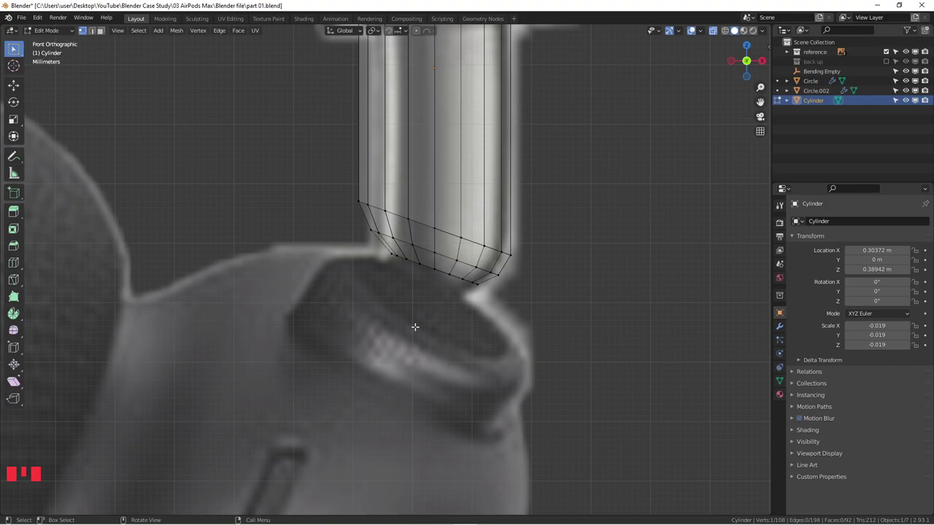
{"action": "key", "text": "Tab"}
{"action": "key", "text": "alt+z"}
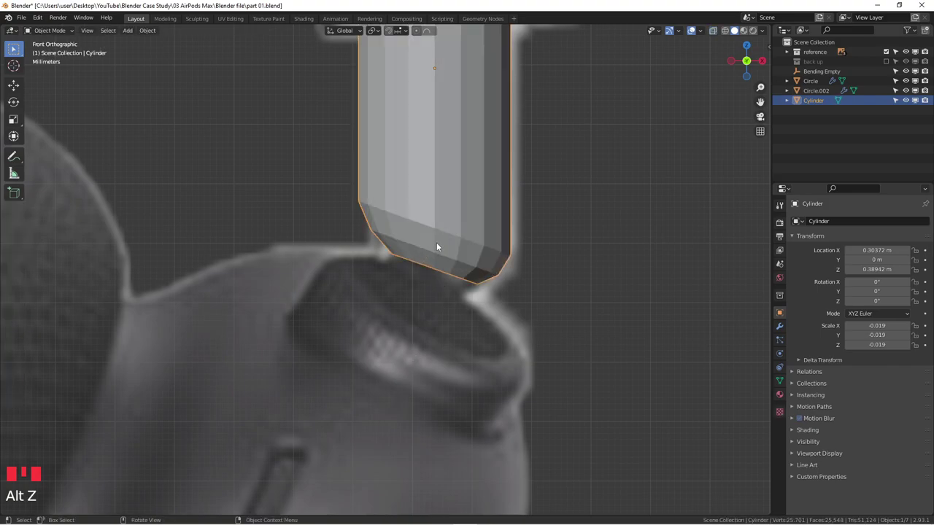
{"action": "scroll", "coordinate": [395, 318], "scroll_direction": "down", "scroll_amount": 1}
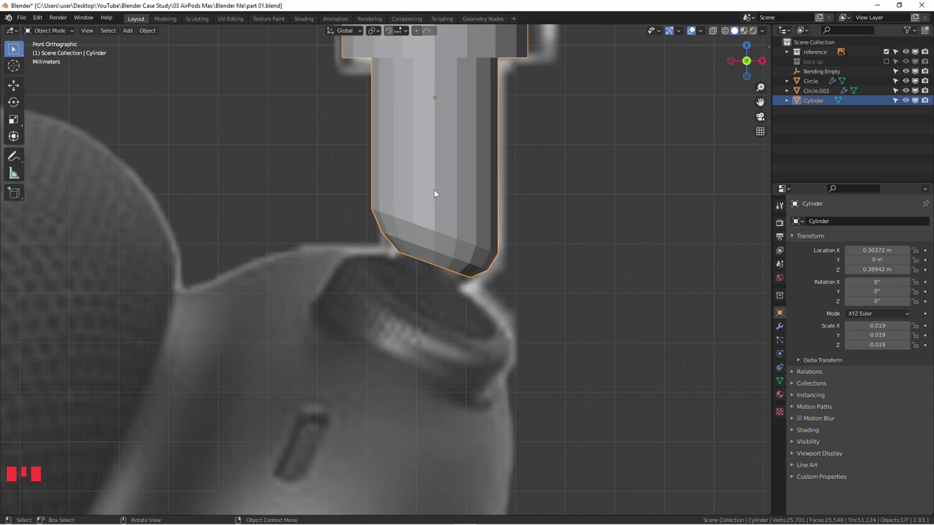
- Add a UV sphere with 18 segments to the cylinder mesh in Edit Mode
{"action": "key", "text": "Tab"}
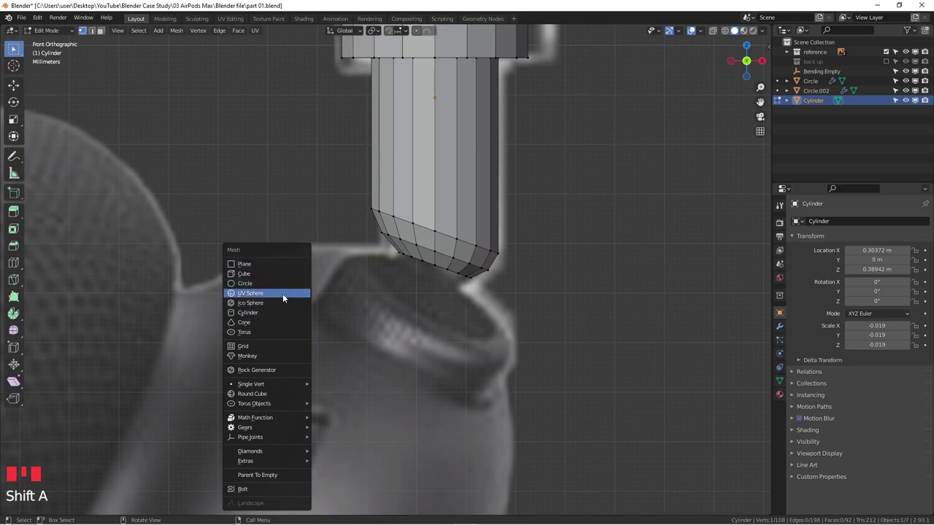
{"action": "left_click", "coordinate": [283, 293]}
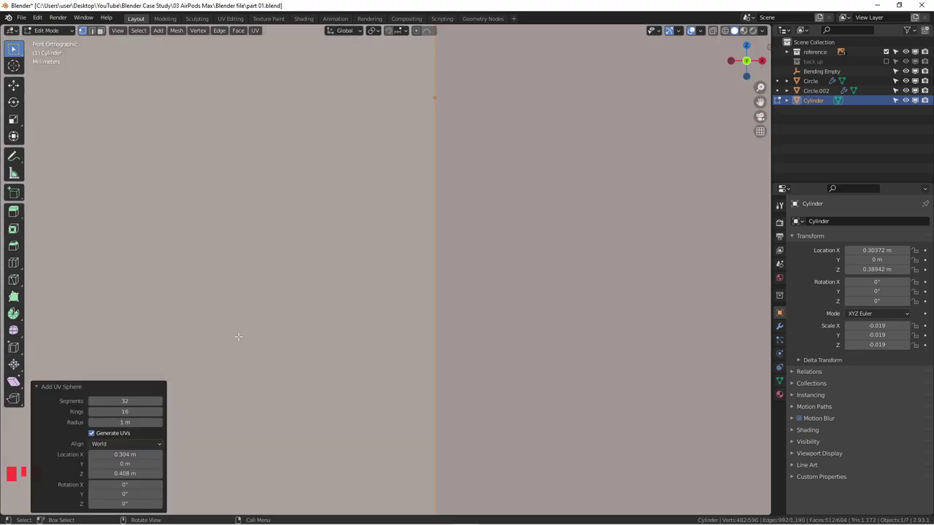
{"action": "left_click", "coordinate": [138, 402]}
{"action": "left_click", "coordinate": [283, 344]}
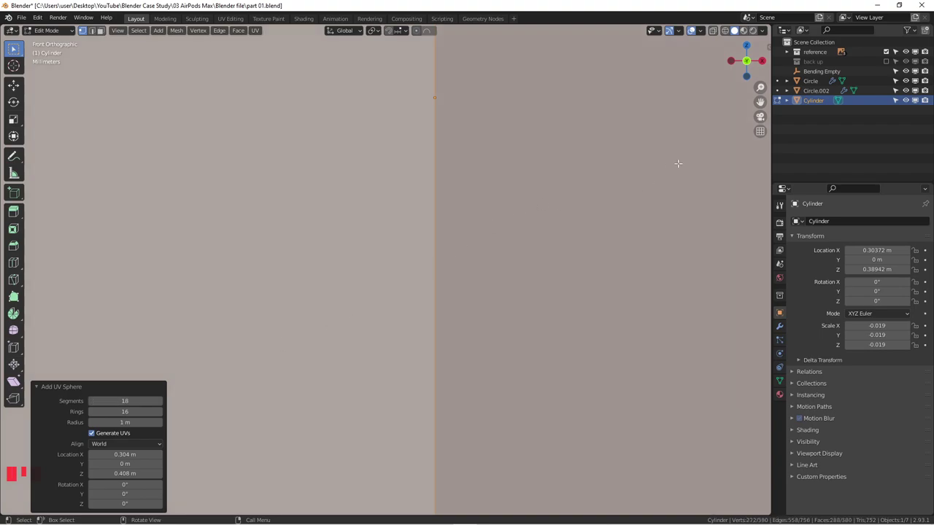
- Scale the sphere down repeatedly, the last time to about 0.502, and move it about 0.08 m down along Z below the stem
{"action": "key", "text": "s"}
{"action": "left_click", "coordinate": [425, 89]}
{"action": "key", "text": "s"}
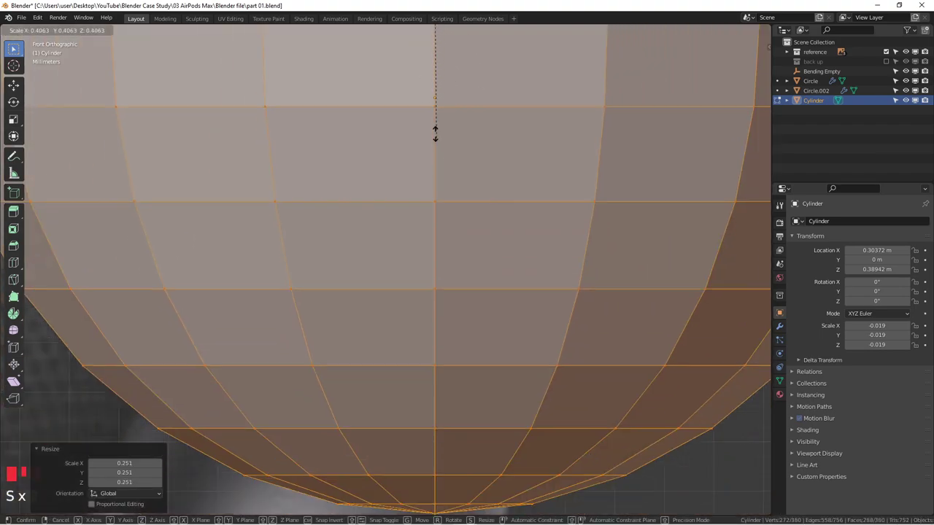
{"action": "left_click", "coordinate": [410, 46]}
{"action": "key", "text": "s"}
{"action": "left_click", "coordinate": [512, 141]}
{"action": "key", "text": "g"}
{"action": "key", "text": "z"}
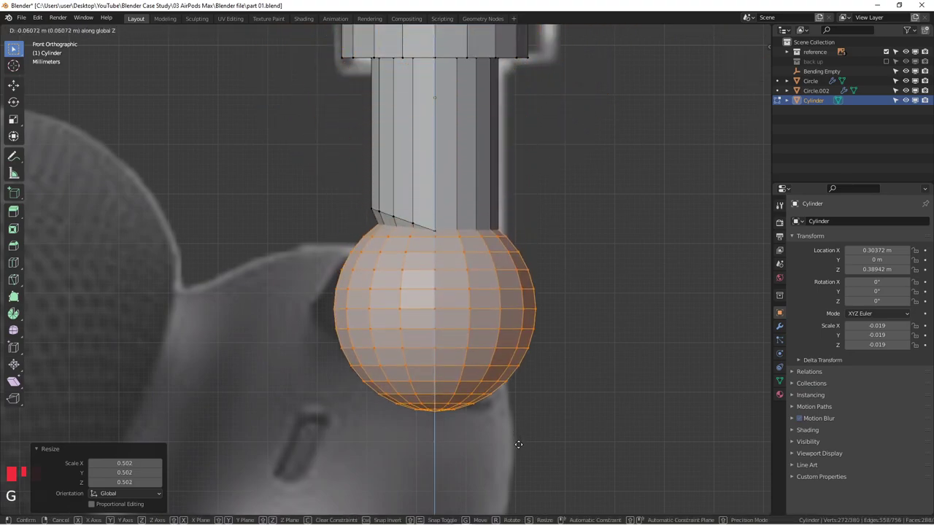
{"action": "left_click", "coordinate": [562, 297]}
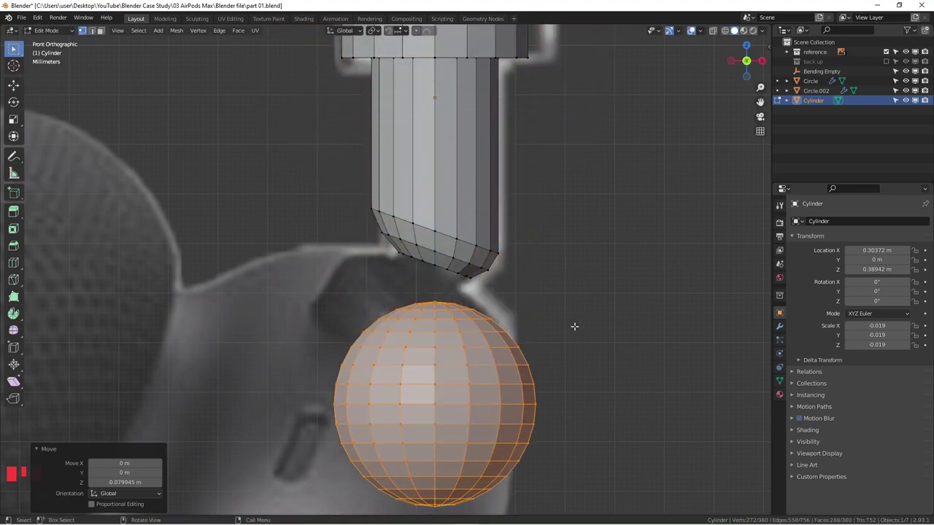
- Scale the sphere to about 0.508 and raise it about 0.012 m along Z until it sits just under the stem tip
{"action": "key", "text": "s"}
{"action": "left_click", "coordinate": [509, 402]}
{"action": "key", "text": "g"}
{"action": "key", "text": "z"}
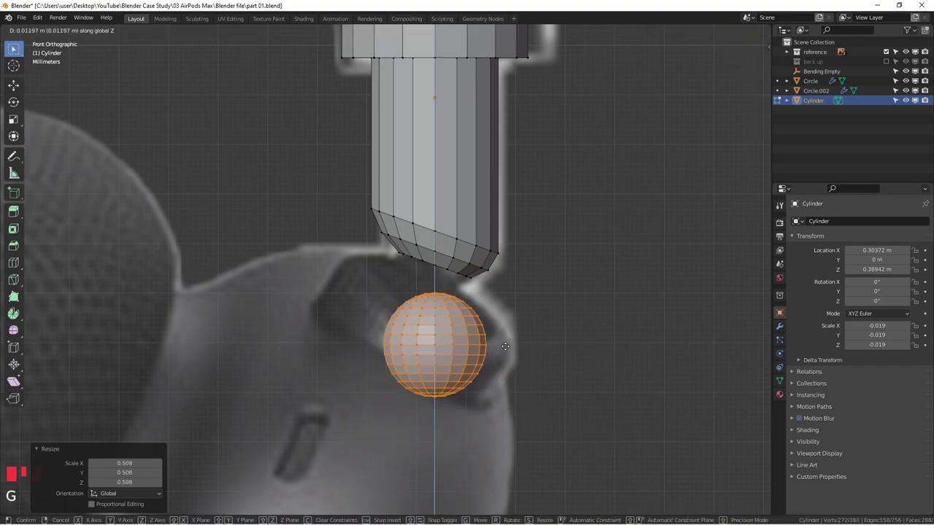
{"action": "left_click", "coordinate": [431, 294]}
- Turn on X-ray and delete the vertices of the sphere's top cap, front and back, leaving a flat open top
{"action": "scroll", "coordinate": [431, 294], "scroll_direction": "up", "scroll_amount": 3}
{"action": "scroll", "coordinate": [431, 294], "scroll_direction": "up", "scroll_amount": 1}
{"action": "left_click_drag", "start_coordinate": [323, 291], "coordinate": [572, 324]}
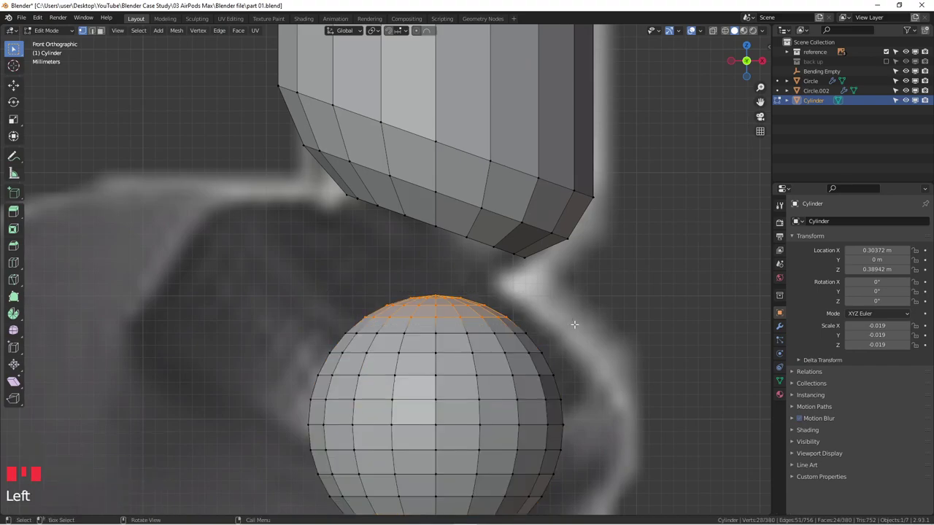
{"action": "key", "text": "alt+z"}
{"action": "left_click_drag", "start_coordinate": [246, 277], "coordinate": [583, 328]}
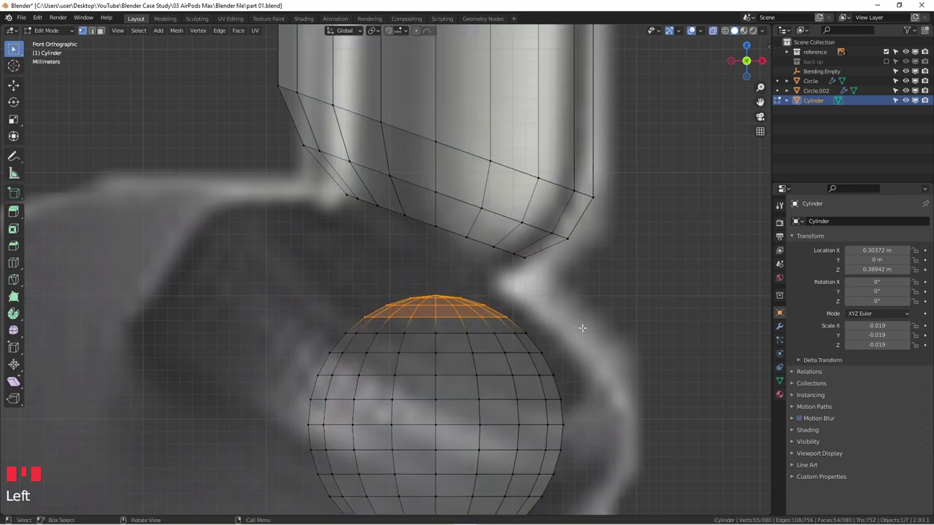
{"action": "left_click", "coordinate": [328, 286]}
{"action": "key", "text": "alt+z"}
{"action": "key", "text": "alt+z"}
{"action": "left_click_drag", "start_coordinate": [283, 278], "coordinate": [564, 325]}
{"action": "key", "text": "x"}
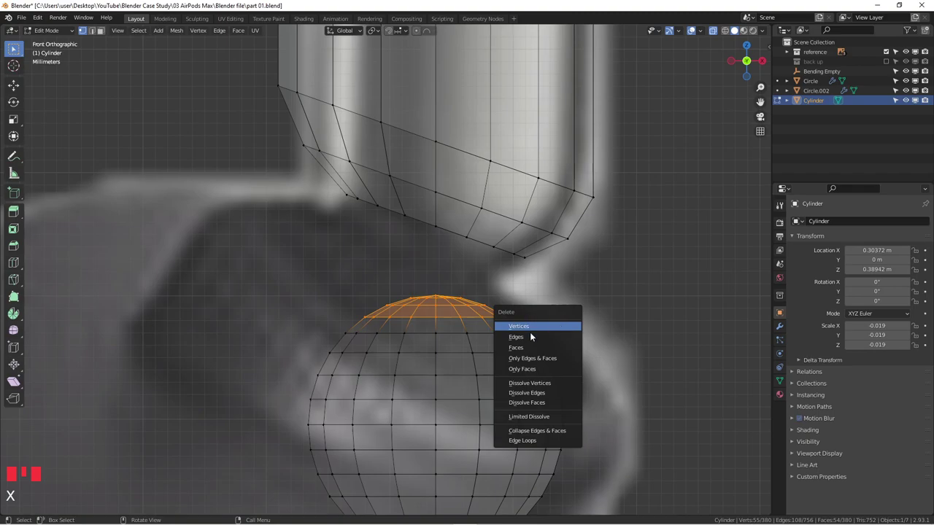
{"action": "left_click", "coordinate": [531, 328]}
{"action": "scroll", "coordinate": [442, 317], "scroll_direction": "down", "scroll_amount": 2}
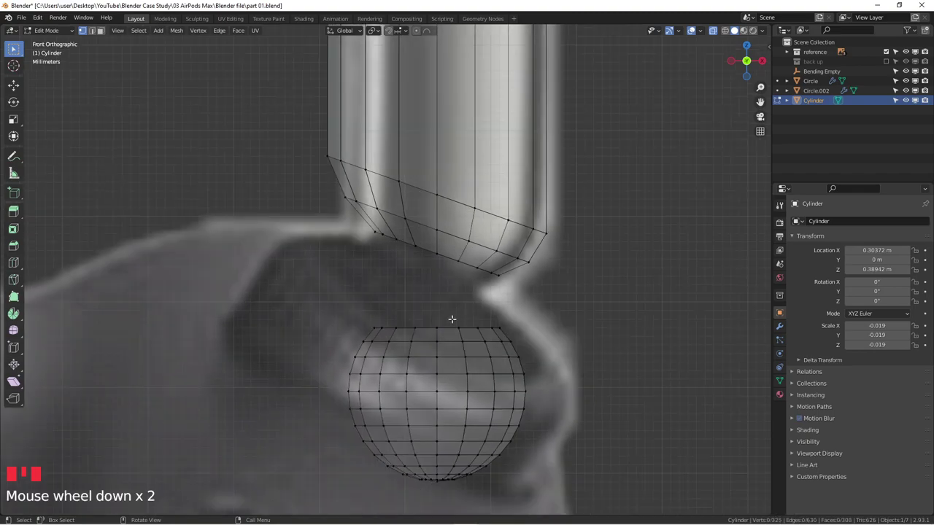
{"action": "key", "text": "Tab"}
{"action": "key", "text": "Tab"}
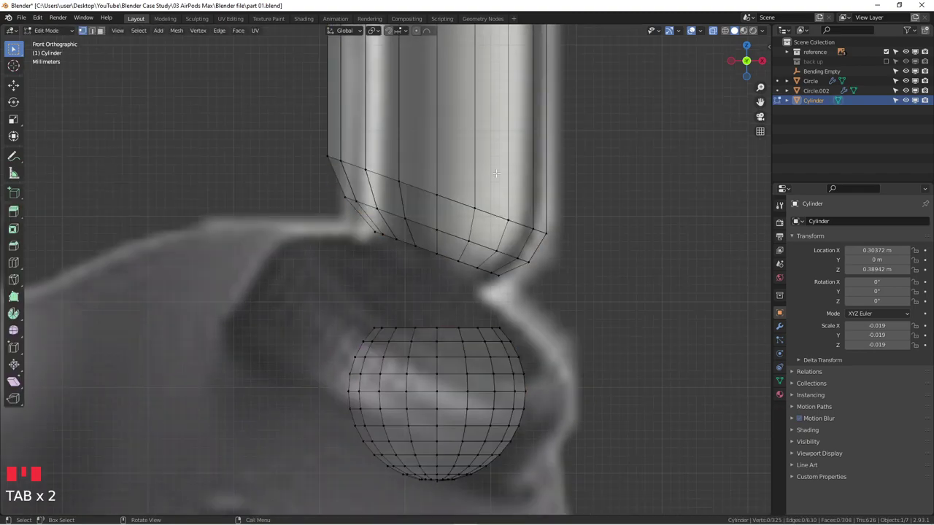
{"action": "key", "text": "Tab"}
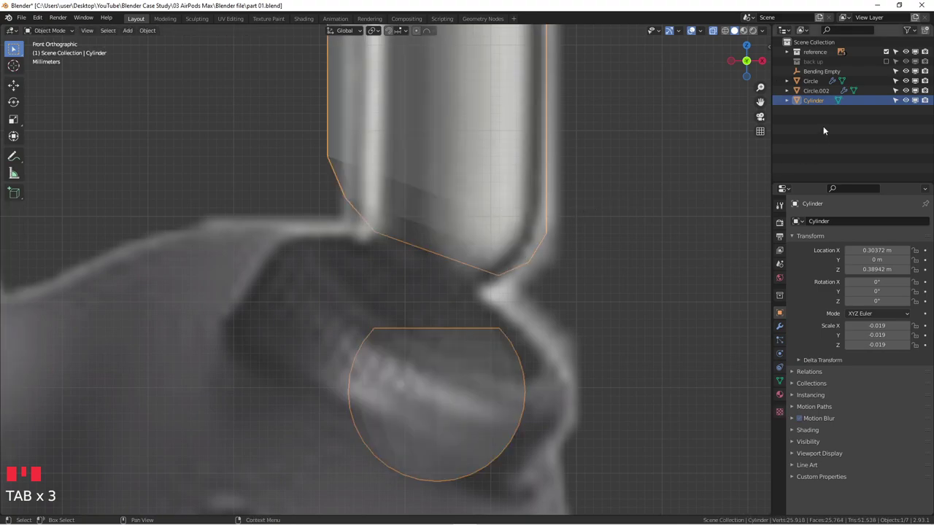
{"action": "scroll", "coordinate": [463, 224], "scroll_direction": "down", "scroll_amount": 2}
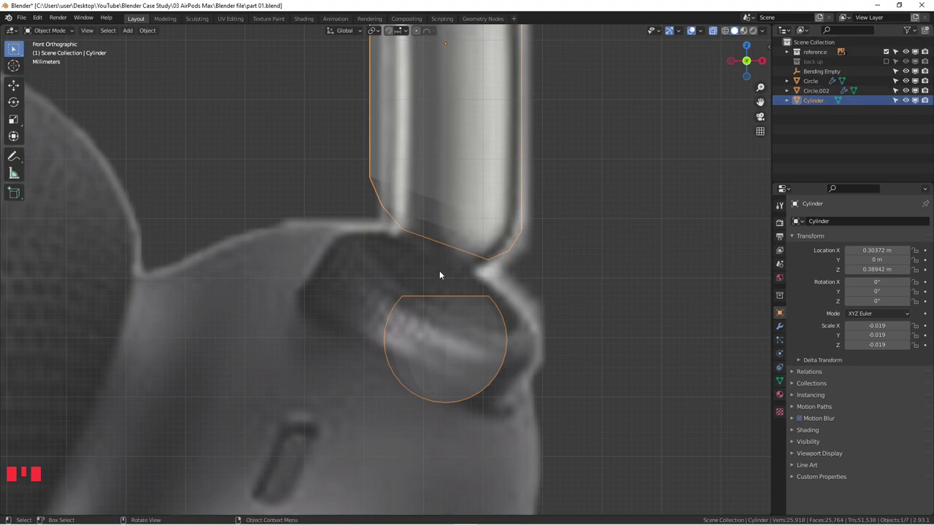
{"action": "key", "text": "Tab"}
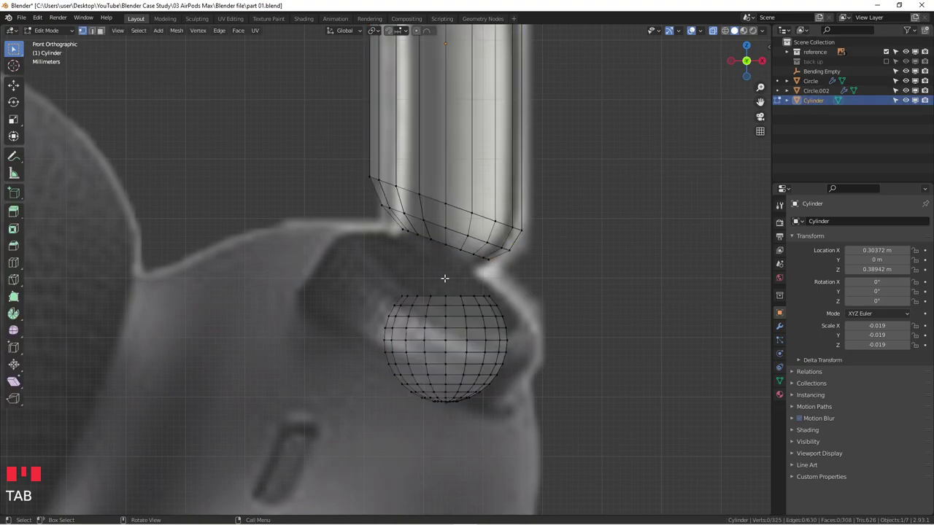
- Select the whole cut sphere, move it about -0.004 m in X and 0.003 m in Z, and rotate it 21.2° in front view
{"action": "scroll", "coordinate": [425, 288], "scroll_direction": "up", "scroll_amount": 3}
{"action": "left_click_drag", "start_coordinate": [288, 289], "coordinate": [628, 489]}
{"action": "left_click_drag", "start_coordinate": [230, 261], "coordinate": [610, 497]}
{"action": "key", "text": "g"}
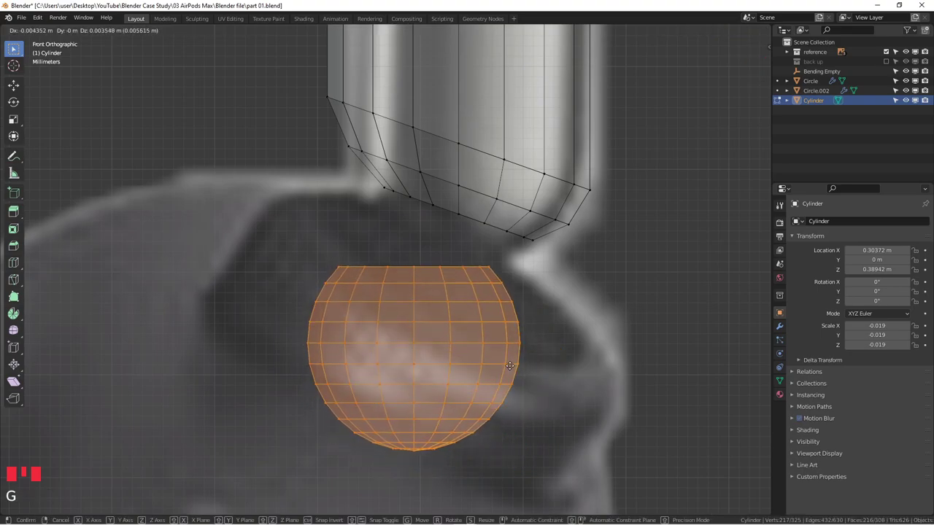
{"action": "left_click", "coordinate": [529, 311]}
{"action": "key", "text": "r"}
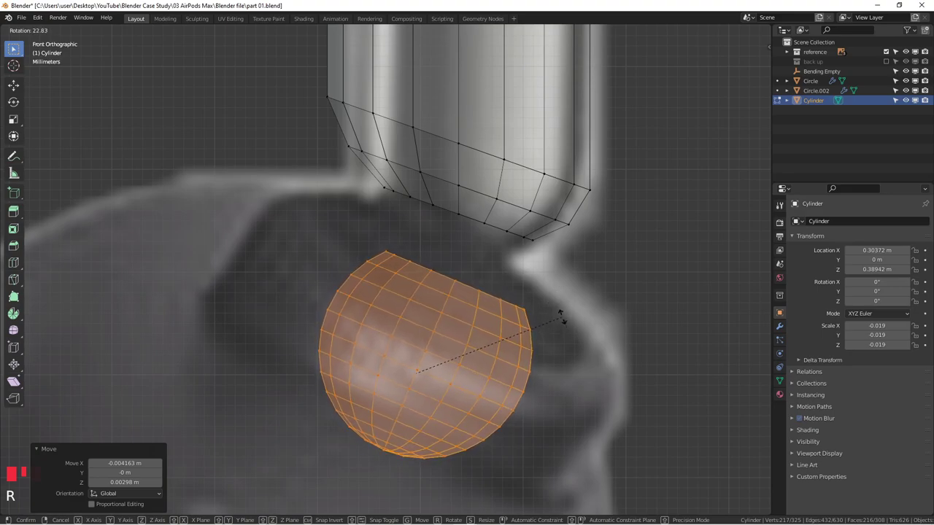
{"action": "left_click", "coordinate": [520, 370]}
- Nudge the ball up toward negative X and rotate it a further 9.48°, keeping the whole ball selected
{"action": "key", "text": "g"}
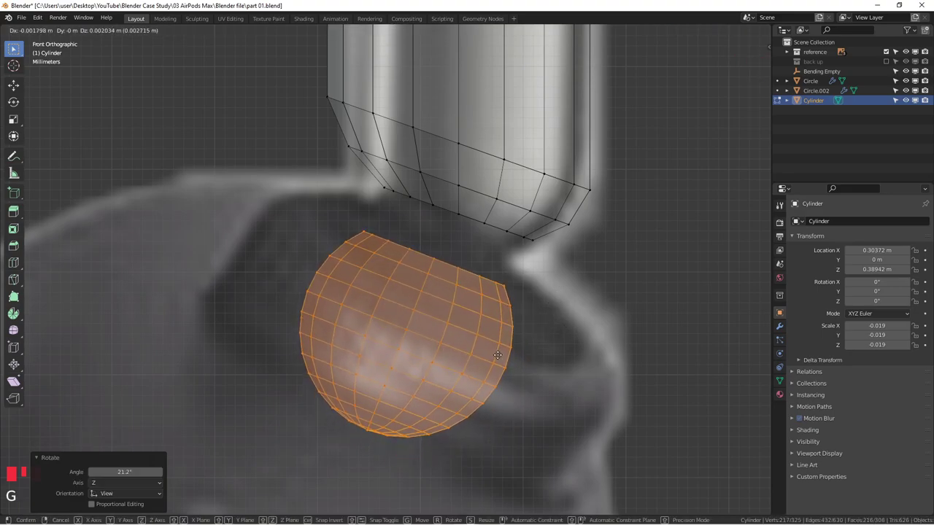
{"action": "left_click", "coordinate": [493, 345]}
{"action": "key", "text": "r"}
{"action": "left_click", "coordinate": [558, 324]}
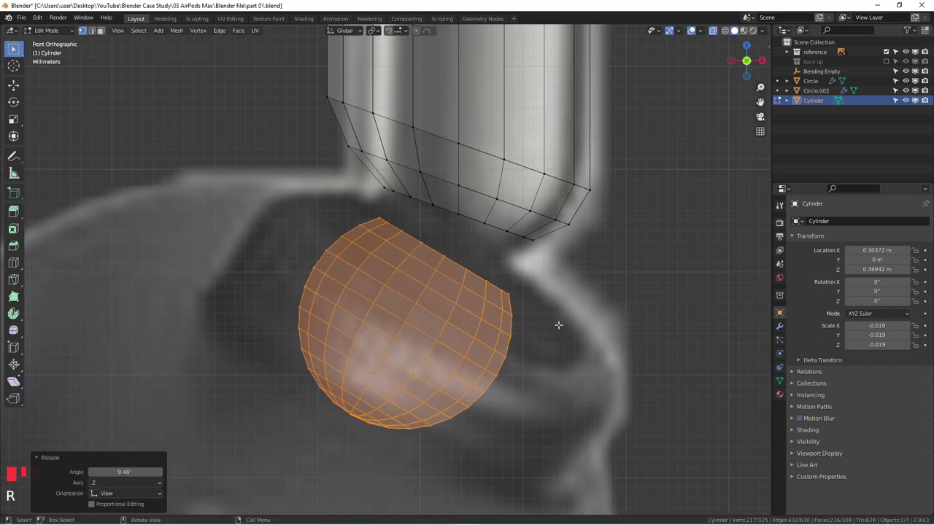
{"action": "left_click", "coordinate": [452, 359]}
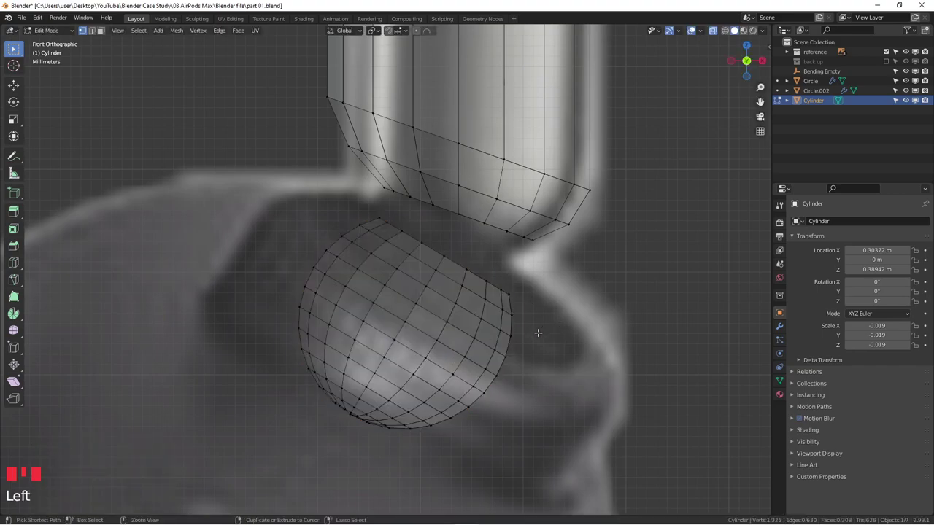
{"action": "key", "text": "ctrl+z"}
- Scale the ball to 0.902 and shift it before and after to fit the dark socket in the reference
{"action": "key", "text": "g"}
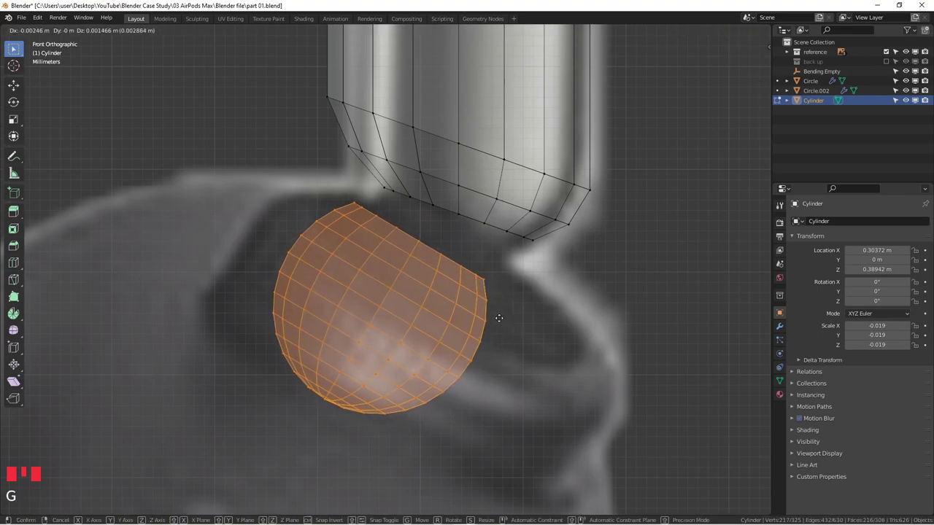
{"action": "left_click", "coordinate": [501, 321]}
{"action": "key", "text": "s"}
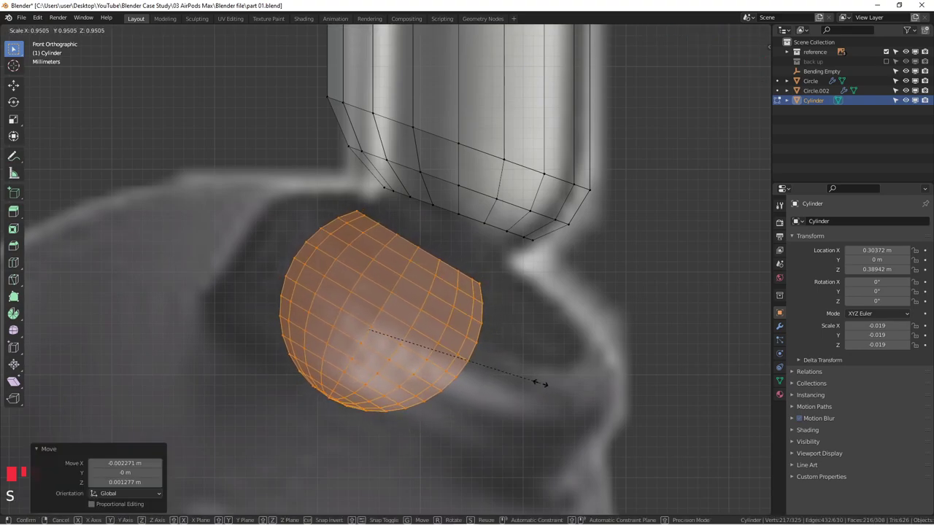
{"action": "left_click", "coordinate": [511, 373]}
{"action": "key", "text": "g"}
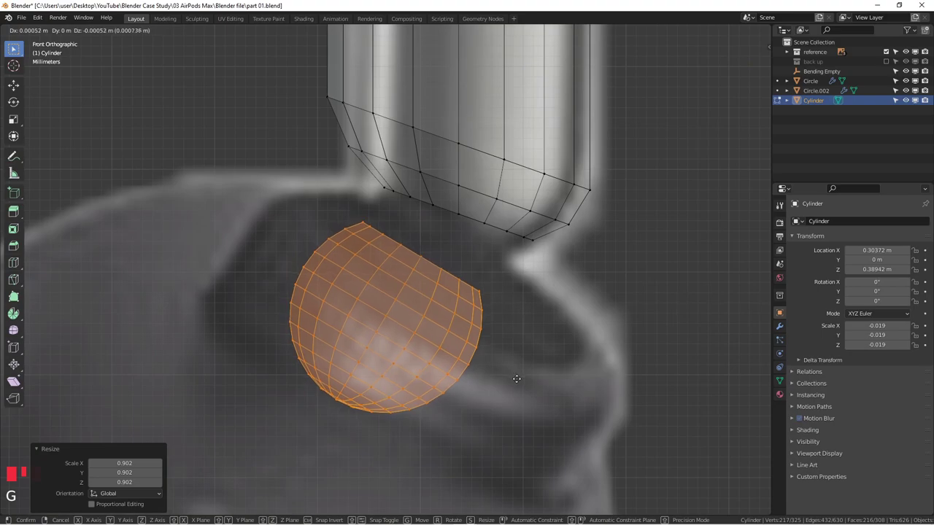
{"action": "left_click", "coordinate": [523, 385]}
- Rotate the ball -6.4° in front view and move it about 0.001 m along X
{"action": "key", "text": "r"}
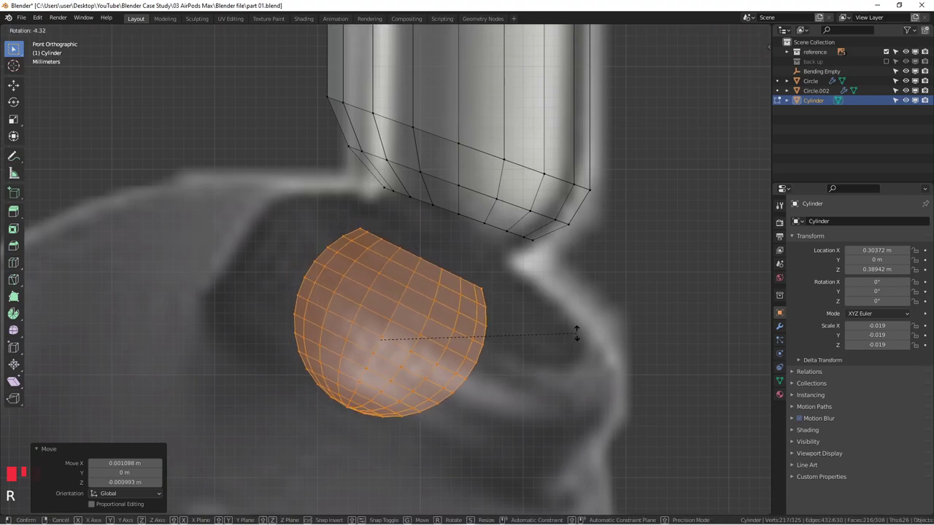
{"action": "left_click", "coordinate": [577, 326]}
{"action": "key", "text": "g"}
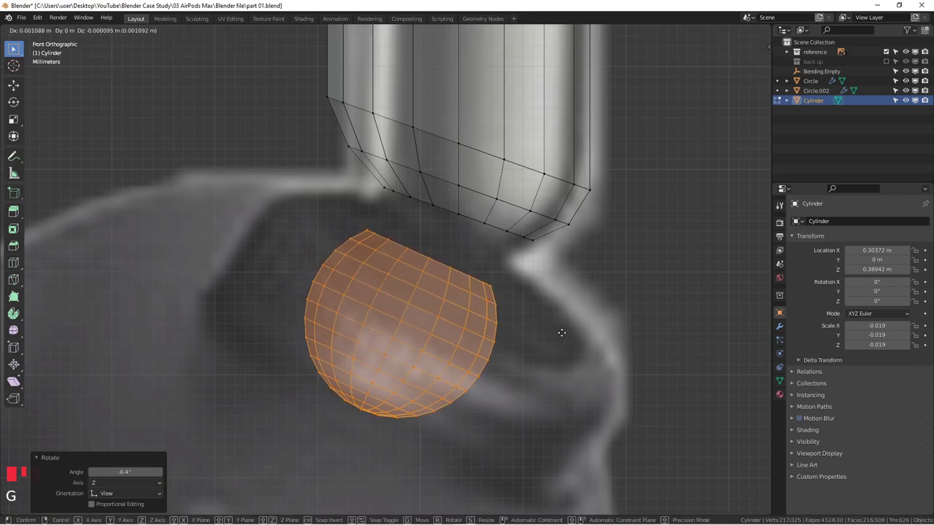
{"action": "left_click", "coordinate": [561, 334]}
- Select the edge loop around the stem's slanted bottom opening and extrude it about 0.0022 m along its normal
{"action": "left_click", "coordinate": [410, 197]}
{"action": "left_click", "coordinate": [393, 192], "text": "shift"}
{"action": "left_click", "coordinate": [503, 232], "text": "shift"}
{"action": "left_click", "coordinate": [536, 252], "text": "shift"}
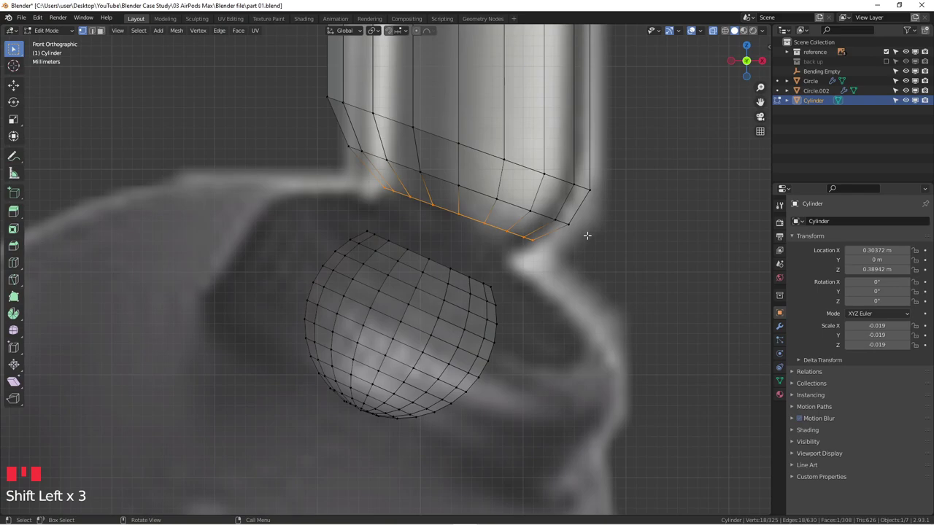
{"action": "key", "text": "e"}
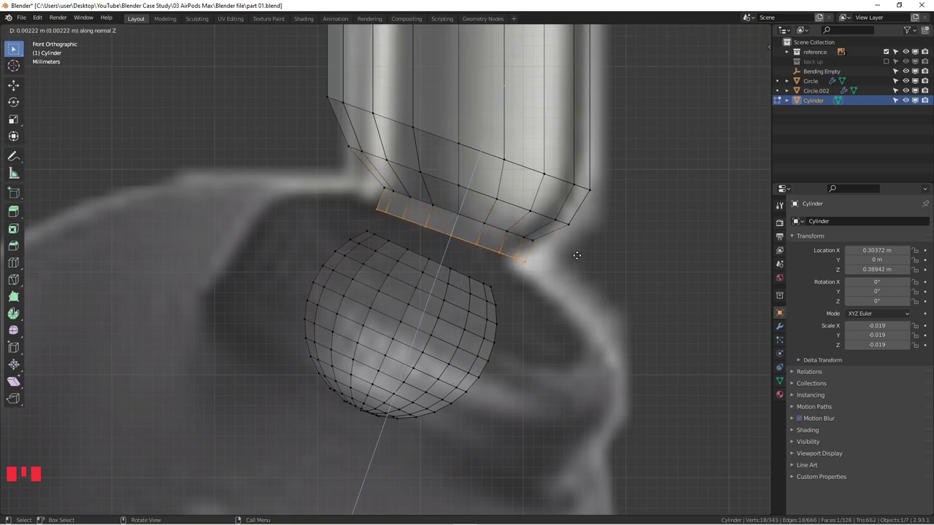
{"action": "left_click", "coordinate": [576, 256]}
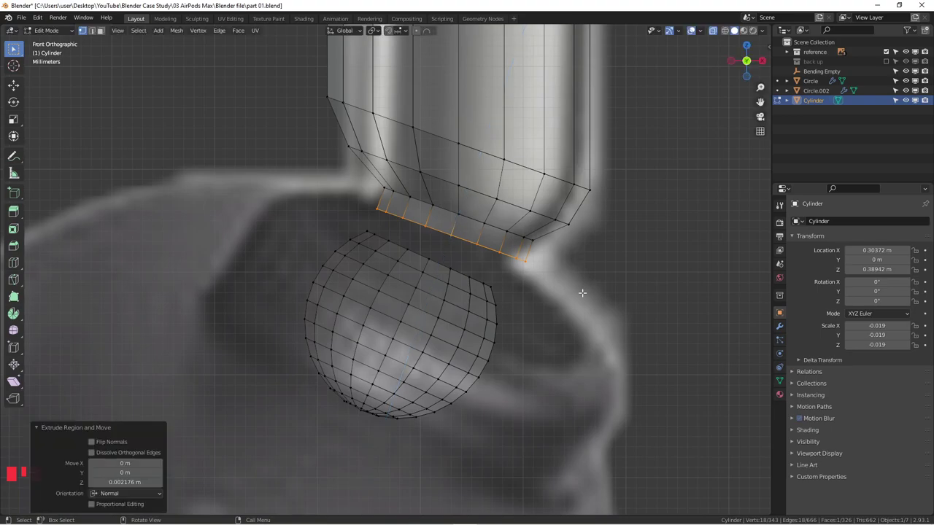
- Scale the extruded loop to 0.675 and move it slightly back up toward the stem to round the tip
{"action": "key", "text": "s"}
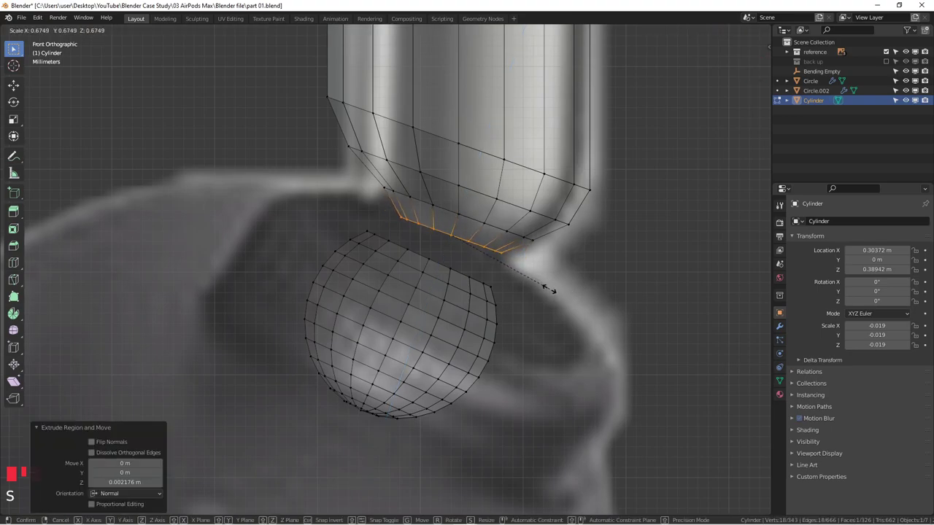
{"action": "left_click", "coordinate": [548, 290]}
{"action": "key", "text": "g"}
{"action": "middle_click", "coordinate": [549, 289]}
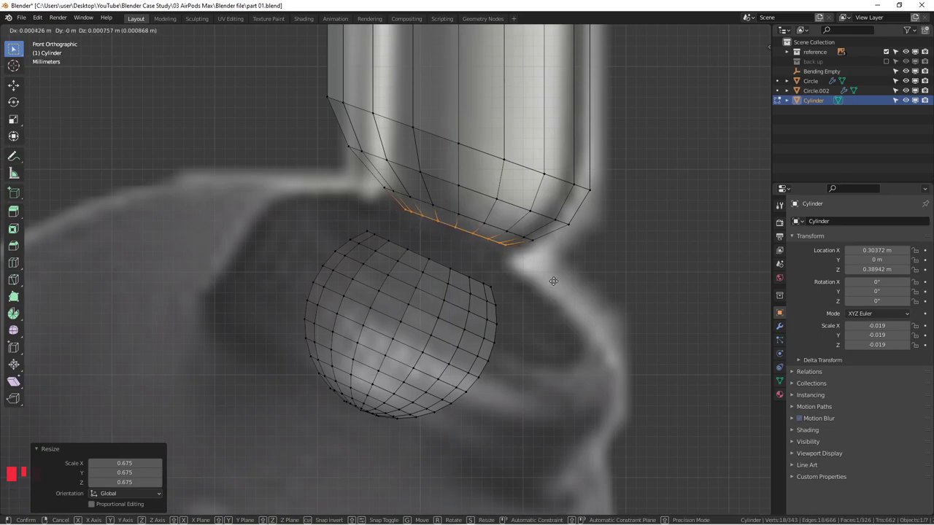
{"action": "left_click", "coordinate": [554, 281]}
- Select all linked geometry of the ball and move it about 0.0016 m in X and -0.0004 m in Z
{"action": "key", "text": "Tab"}
{"action": "key", "text": "Tab"}
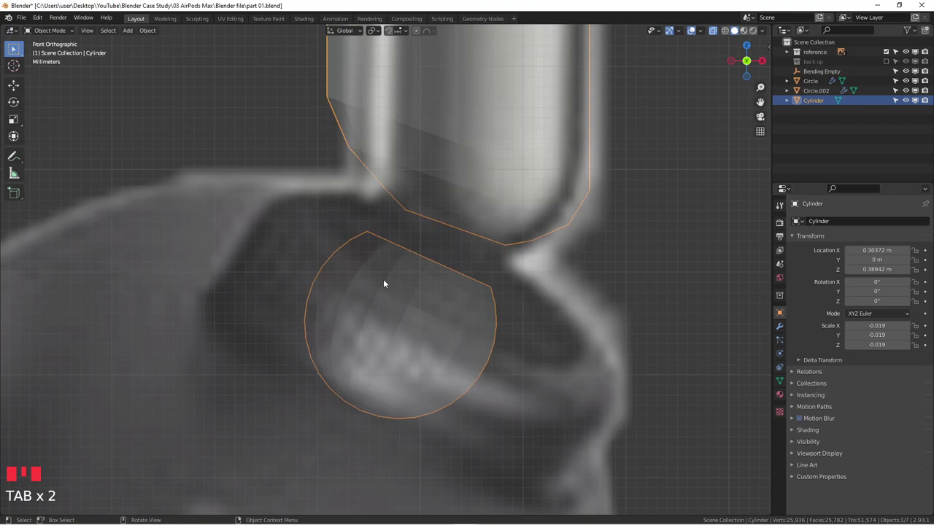
{"action": "key", "text": "Tab"}
{"action": "left_click", "coordinate": [383, 279]}
{"action": "left_click_drag", "start_coordinate": [255, 228], "coordinate": [481, 494]}
{"action": "left_click", "coordinate": [495, 402]}
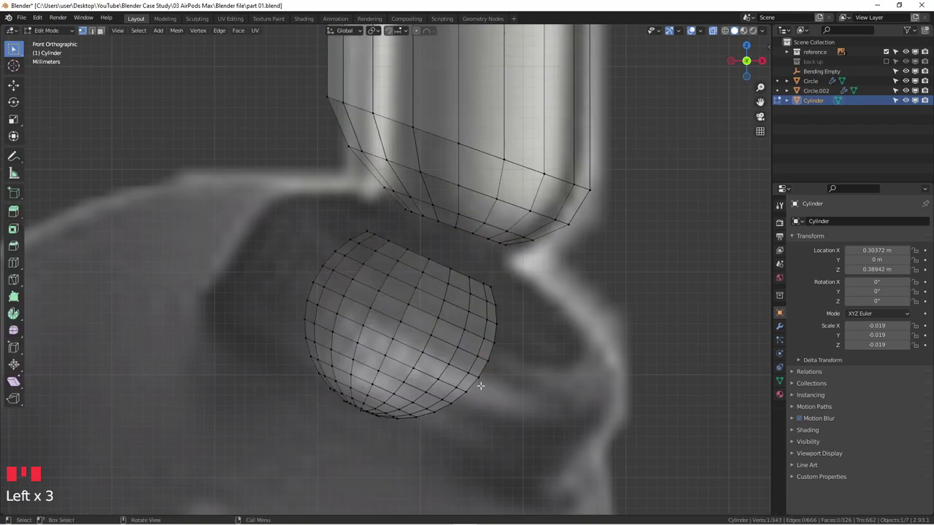
{"action": "left_click", "coordinate": [400, 322]}
{"action": "key", "text": "ctrl+l"}
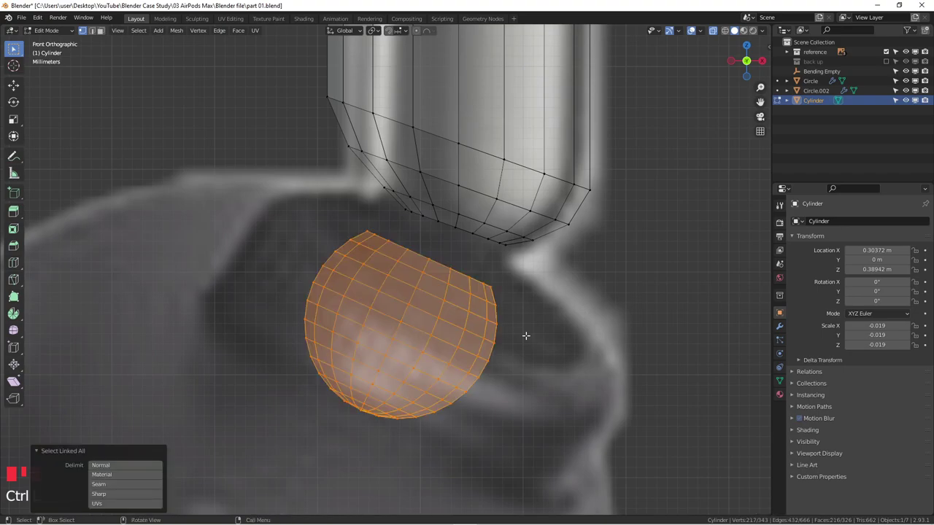
{"action": "key", "text": "g"}
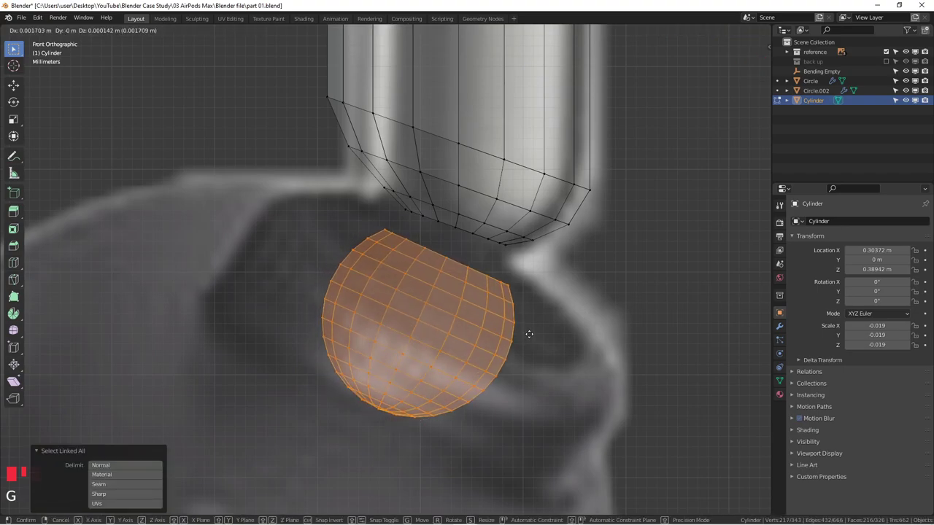
{"action": "left_click", "coordinate": [527, 340]}
- Scale the ball to 0.895 and raise it about 0.0004 m in Z
{"action": "key", "text": "s"}
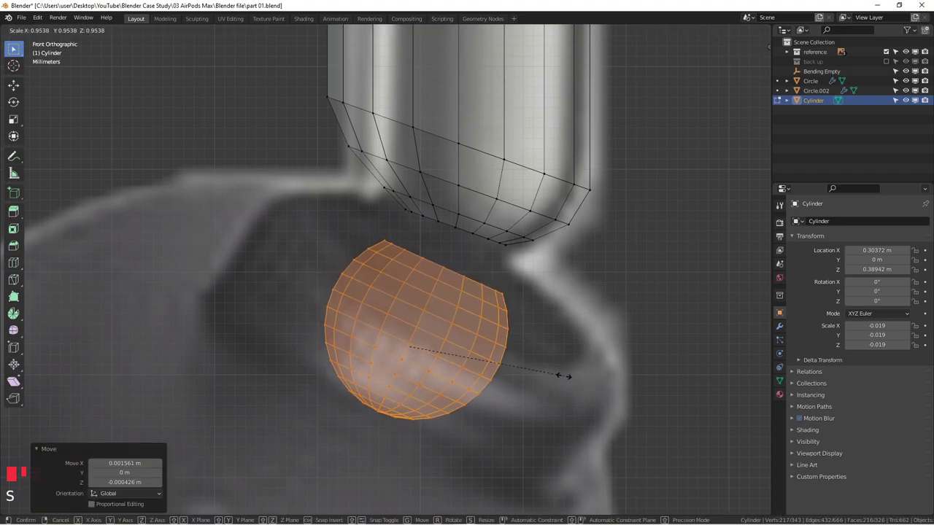
{"action": "left_click", "coordinate": [555, 372]}
{"action": "key", "text": "g"}
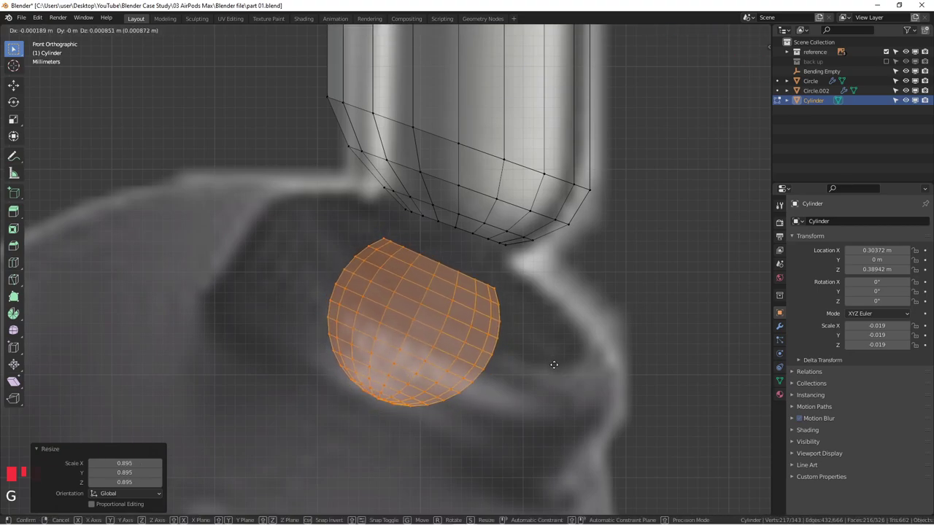
{"action": "left_click", "coordinate": [552, 360]}
- Rotate the ball -4.53° in front view and move it about 0.00085 m along X
{"action": "key", "text": "r"}
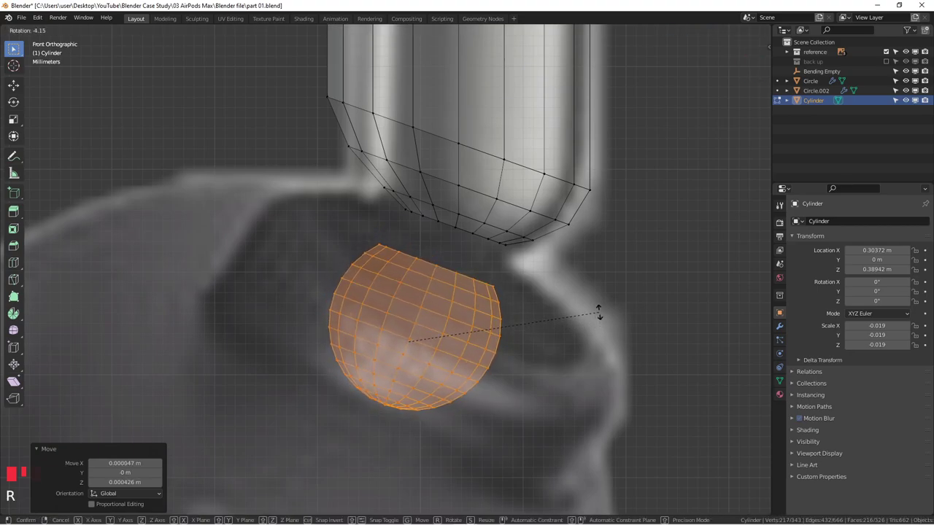
{"action": "left_click", "coordinate": [599, 310]}
{"action": "key", "text": "g"}
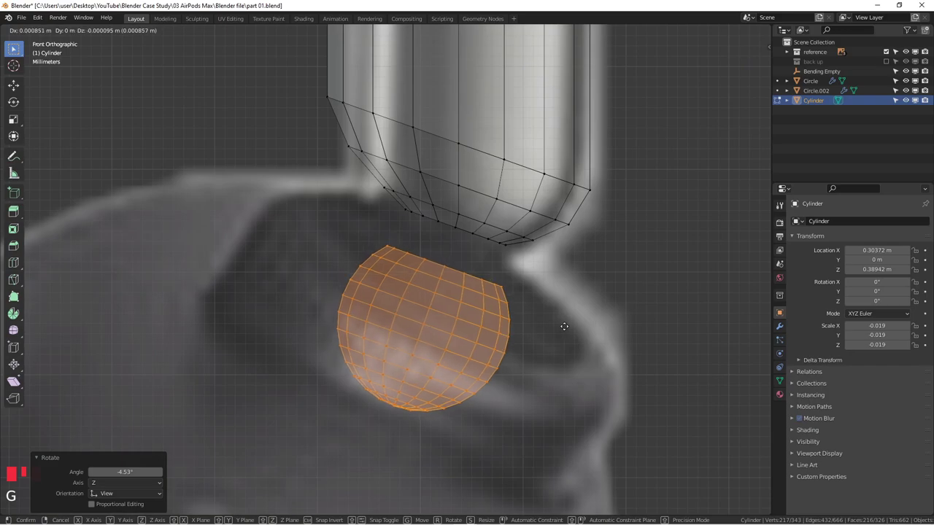
{"action": "left_click", "coordinate": [563, 327]}
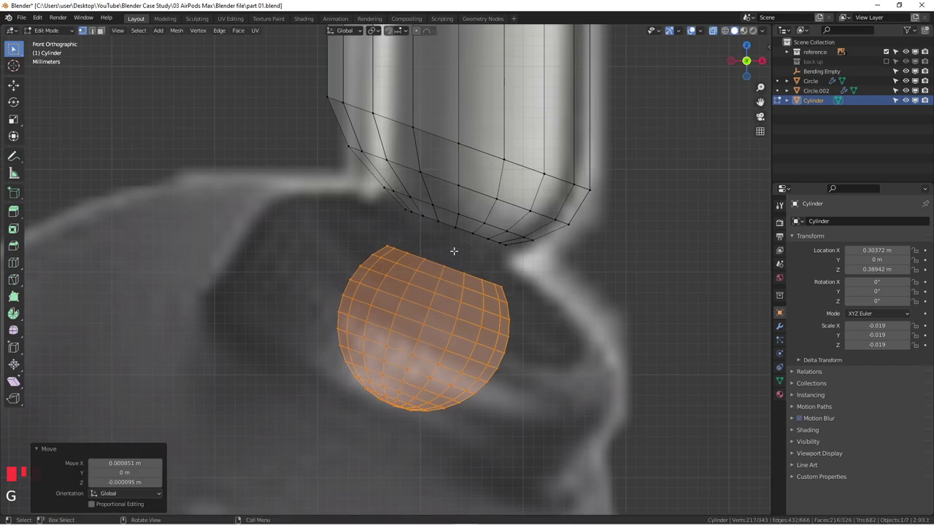
- Move the ball about 0.0006 m in X and 0.0018 m up in Z, close against the stem tip
{"action": "scroll", "coordinate": [435, 242], "scroll_direction": "up", "scroll_amount": 2}
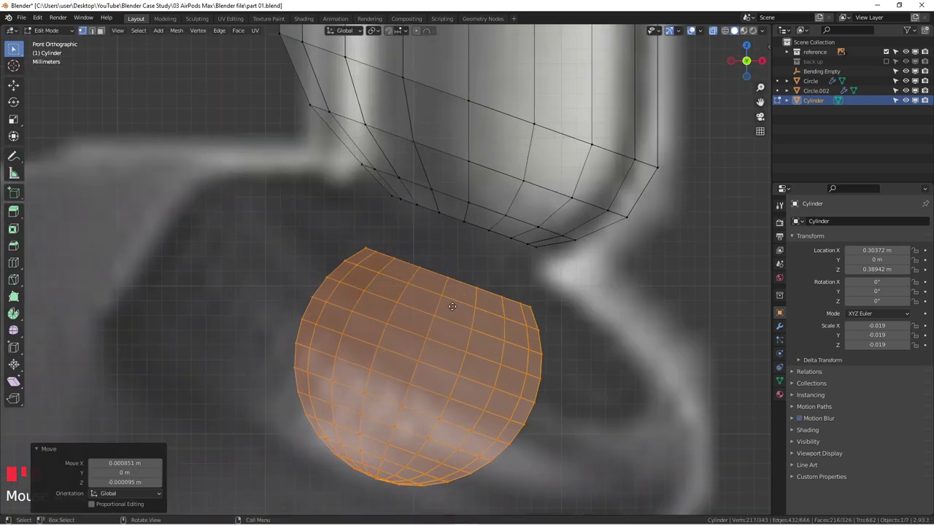
{"action": "key", "text": "g"}
{"action": "left_click", "coordinate": [459, 281]}
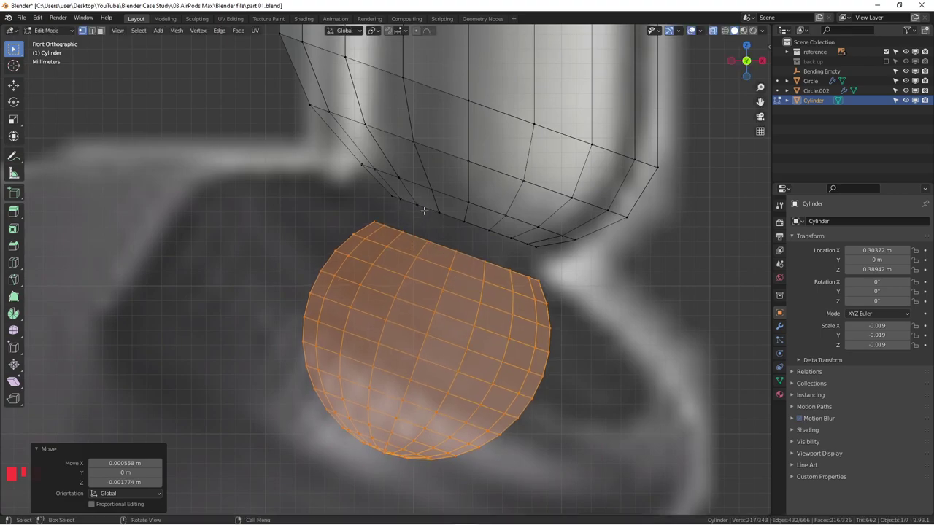
{"action": "scroll", "coordinate": [502, 254], "scroll_direction": "down", "scroll_amount": 2}
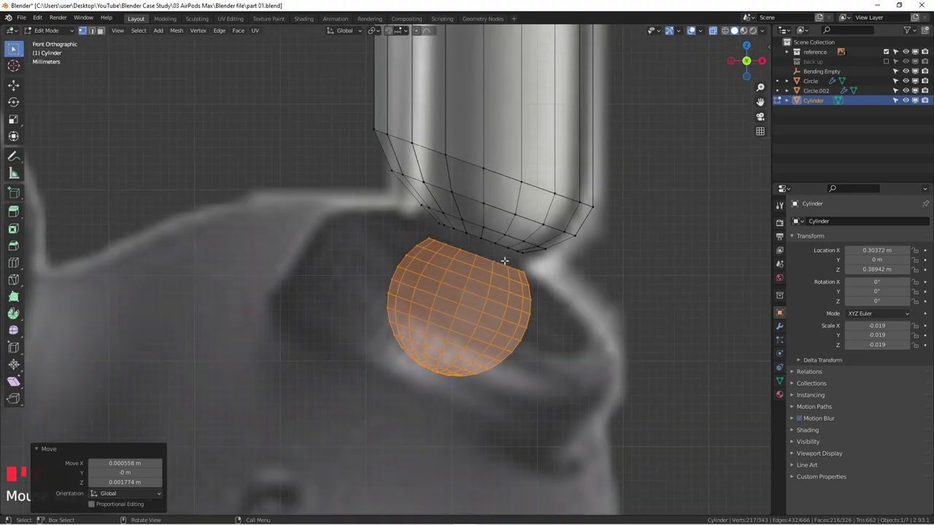
- Select the ball's open top edge loop and the stem tip's bottom edge loop, and connect them with Bridge Edge Loops
{"action": "middle_click_drag", "start_coordinate": [506, 259], "coordinate": [467, 267], "text": "shift"}
{"action": "scroll", "coordinate": [461, 269], "scroll_direction": "up", "scroll_amount": 2}
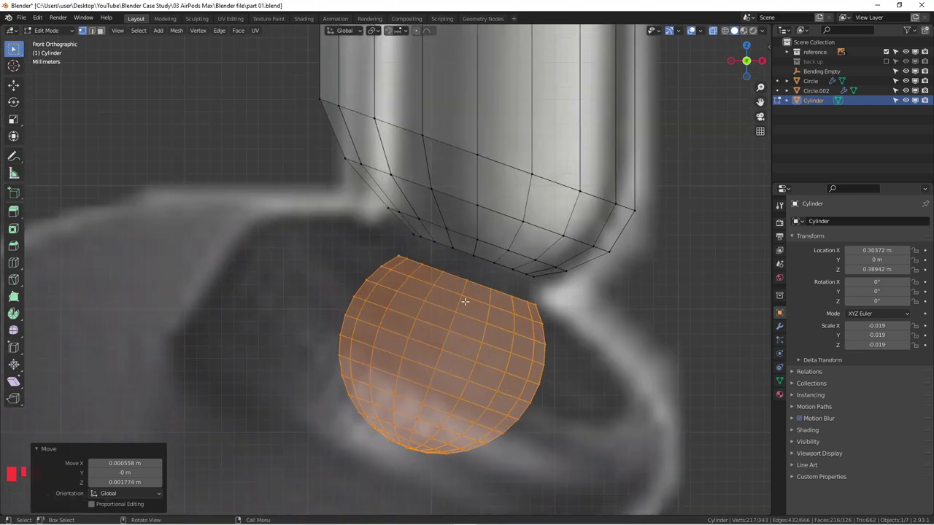
{"action": "left_click", "coordinate": [432, 267]}
{"action": "left_click", "coordinate": [427, 264], "text": "alt"}
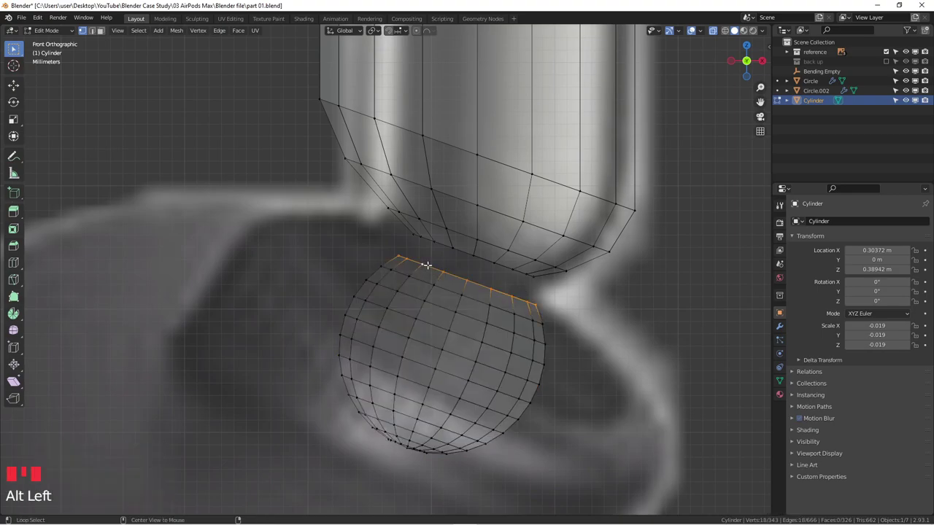
{"action": "left_click", "coordinate": [461, 250], "text": "alt+shift"}
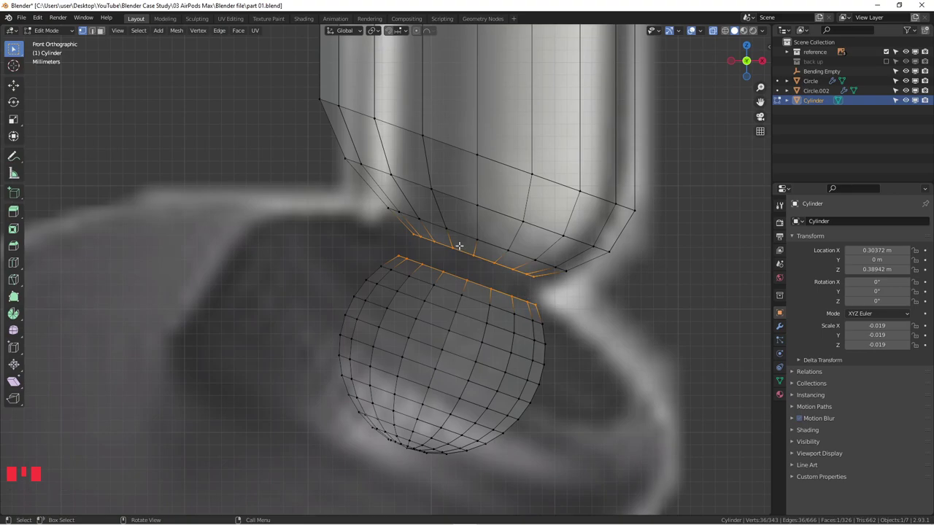
{"action": "key", "text": "F3"}
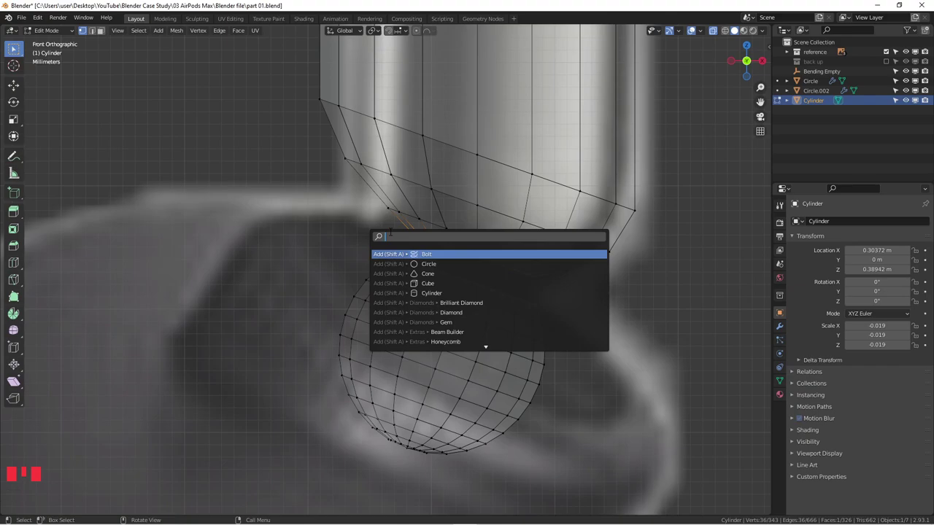
{"action": "type", "text": "ba"}
{"action": "key", "text": "BackSpace"}
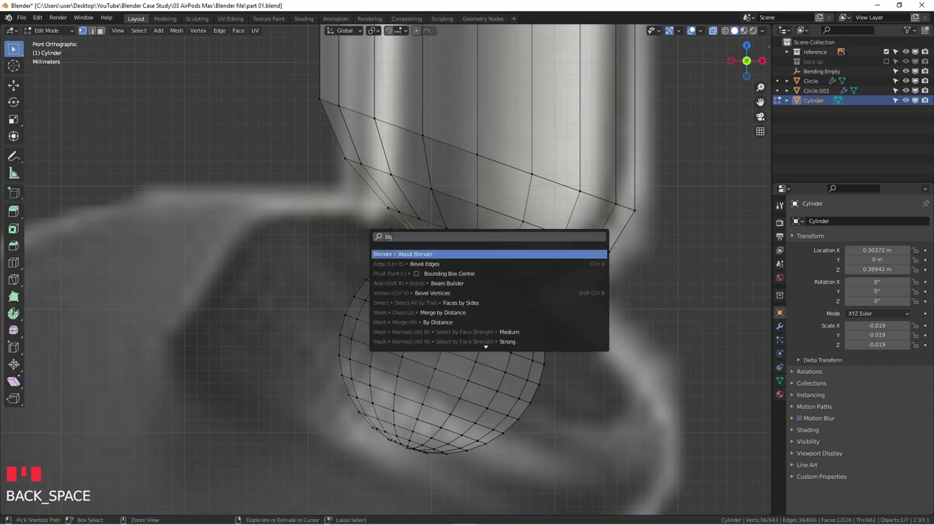
{"action": "type", "text": "rig"}
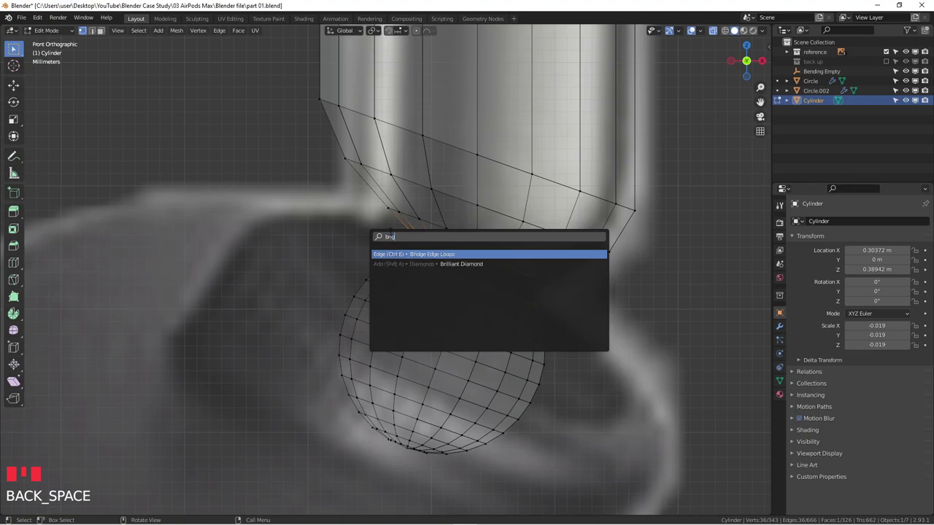
{"action": "left_click", "coordinate": [453, 254]}
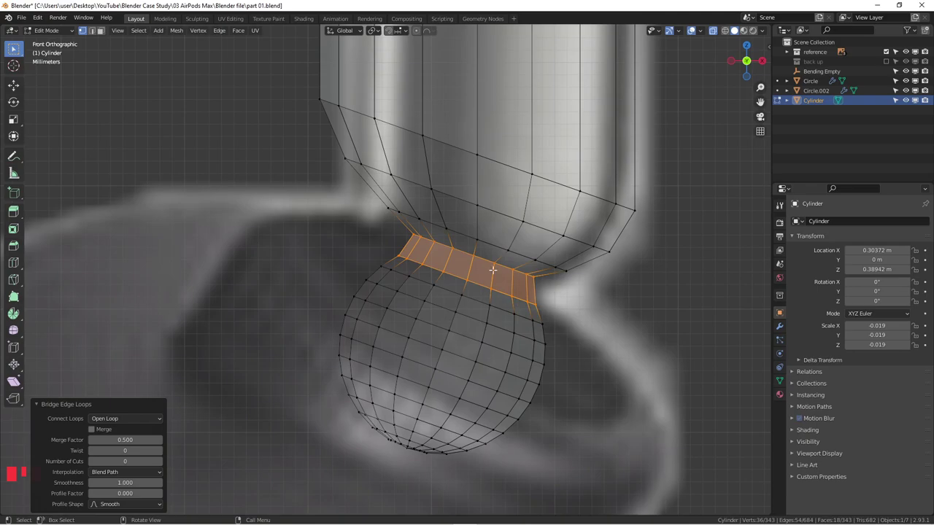
- Leave mesh editing and inspect the bridged neck, overall profile and underside of the collar in opaque solid view
{"action": "scroll", "coordinate": [496, 288], "scroll_direction": "up", "scroll_amount": 2}
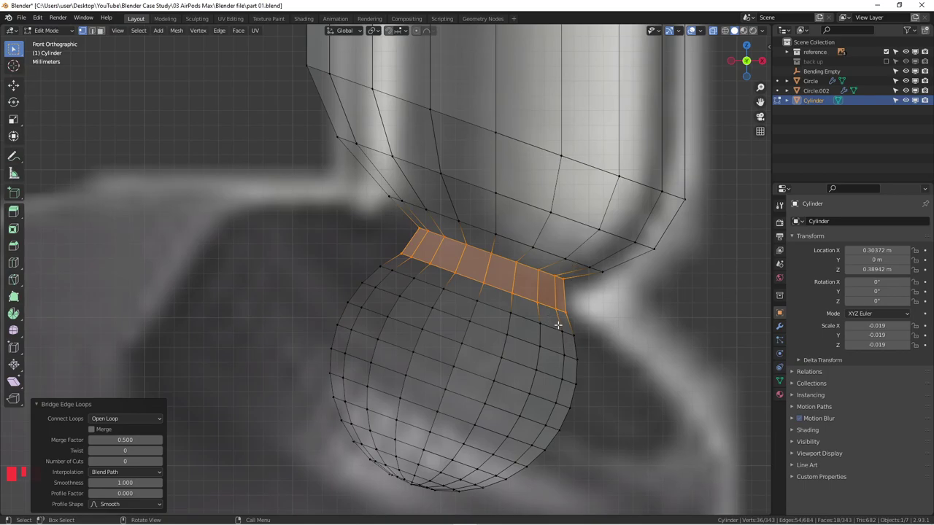
{"action": "middle_click_drag", "start_coordinate": [542, 298], "coordinate": [490, 288]}
{"action": "key", "text": "KP_1"}
{"action": "key", "text": "alt+z"}
{"action": "key", "text": "Tab"}
{"action": "key", "text": "KP_1"}
{"action": "scroll", "coordinate": [503, 299], "scroll_direction": "down", "scroll_amount": 3}
{"action": "scroll", "coordinate": [465, 290], "scroll_direction": "up", "scroll_amount": 2}
{"action": "key", "text": "KP_1"}
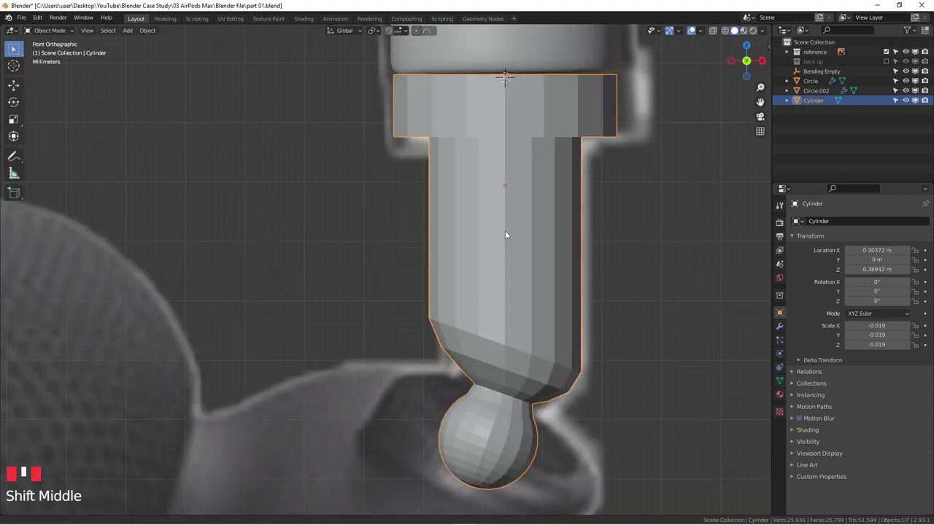
{"action": "scroll", "coordinate": [487, 211], "scroll_direction": "up", "scroll_amount": 3}
{"action": "scroll", "coordinate": [492, 232], "scroll_direction": "down", "scroll_amount": 1}
{"action": "middle_click_drag", "start_coordinate": [492, 234], "coordinate": [519, 195]}
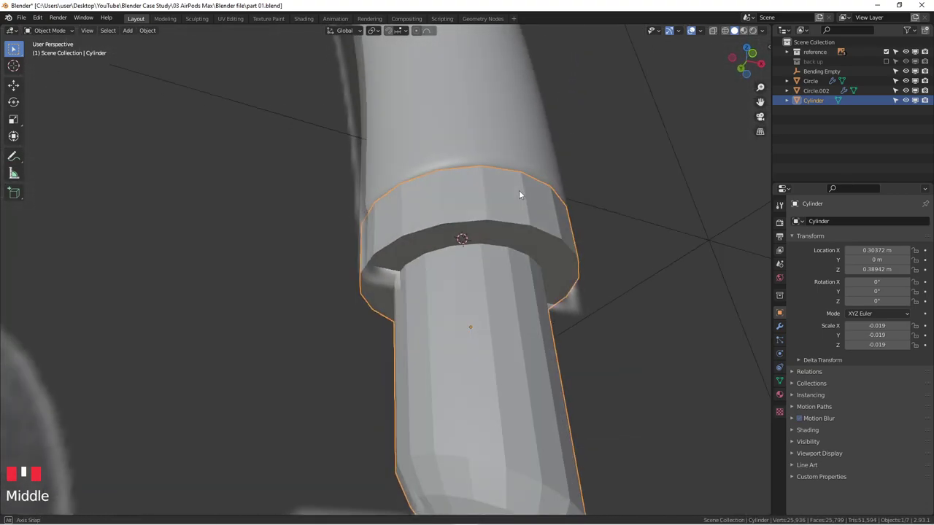
{"action": "scroll", "coordinate": [494, 231], "scroll_direction": "up", "scroll_amount": 2}
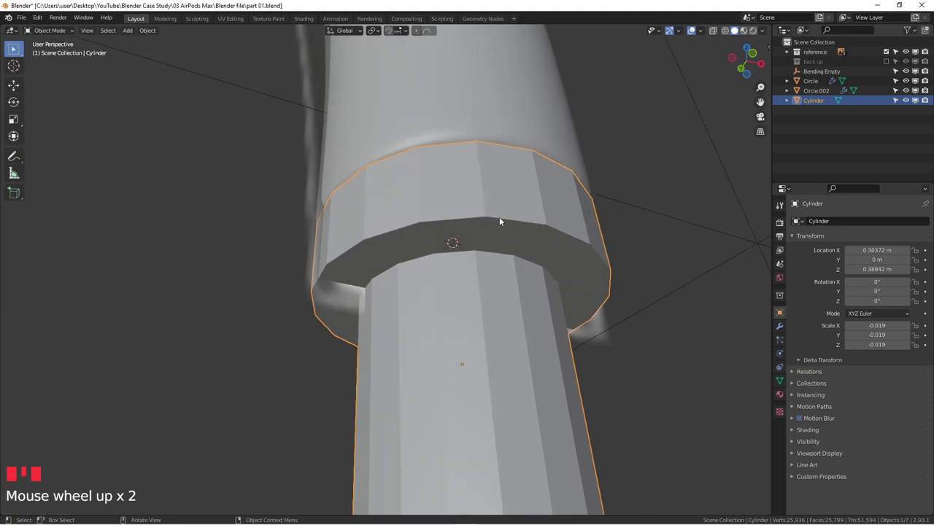
{"action": "middle_click_drag", "start_coordinate": [506, 213], "coordinate": [470, 219]}
- Add a centred loop cut around the collar's side and bevel it to 0.269 m with one segment, near both rims
{"action": "key", "text": "KP_1"}
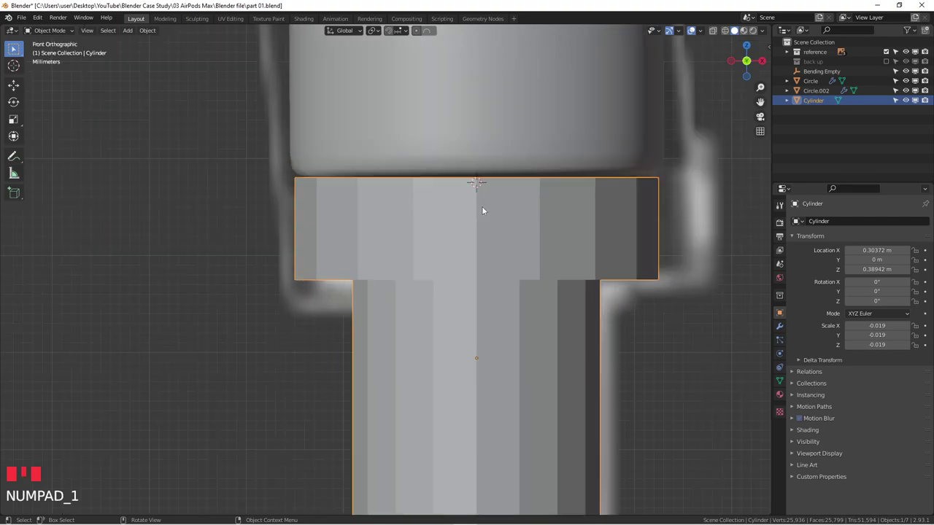
{"action": "key", "text": "Tab"}
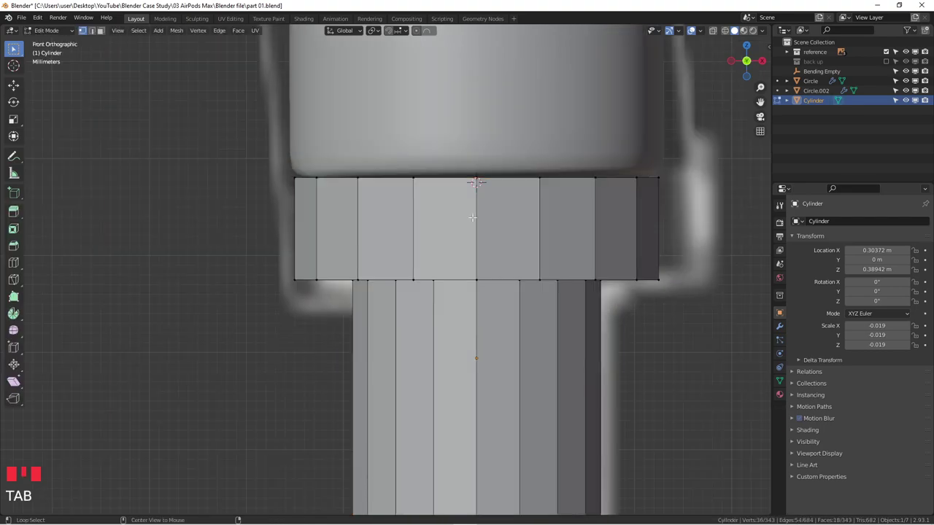
{"action": "key", "text": "alt+z"}
{"action": "key", "text": "ctrl+r"}
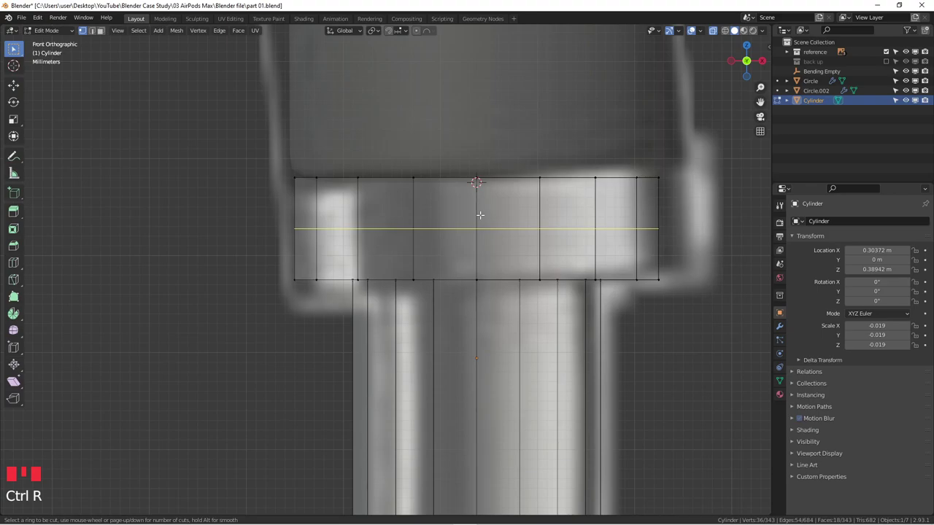
{"action": "left_click", "coordinate": [480, 215]}
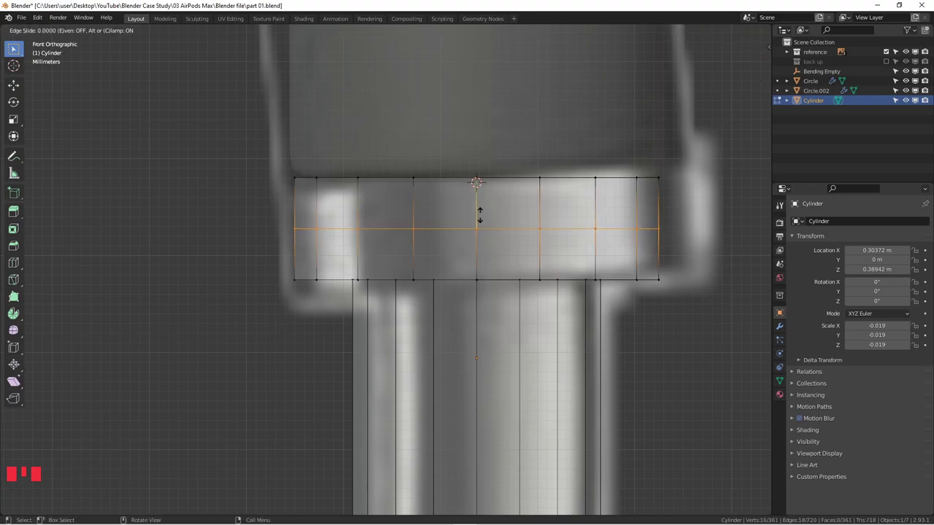
{"action": "right_click", "coordinate": [479, 214]}
{"action": "key", "text": "ctrl"}
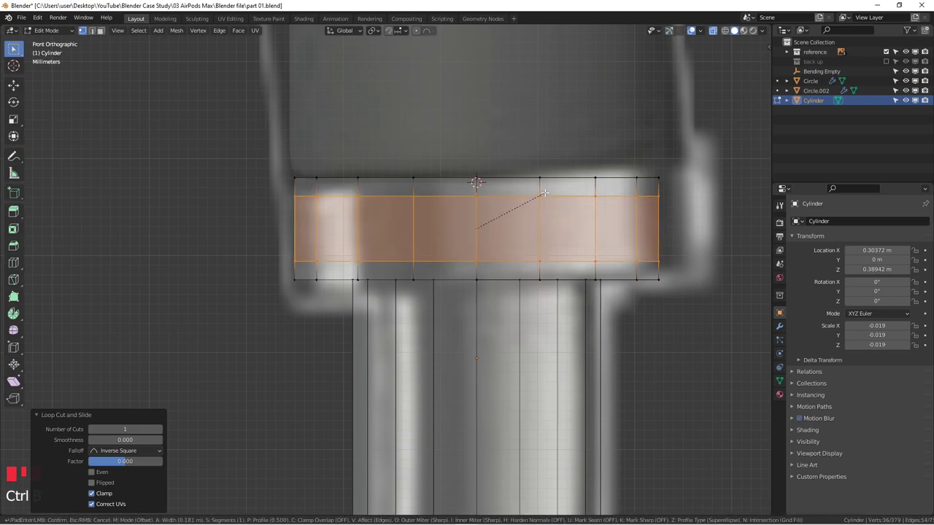
{"action": "left_click", "coordinate": [555, 186]}
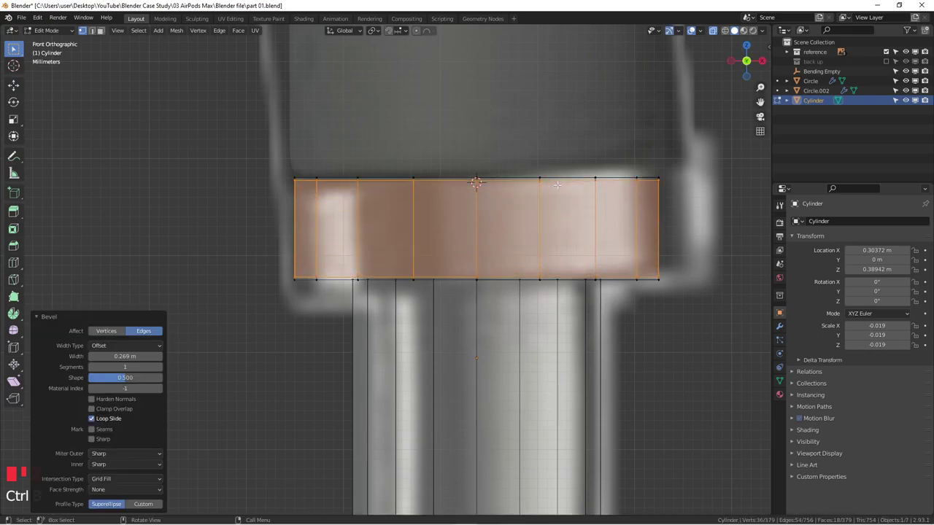
- Add a centred loop cut on the collar's underside ring and bevel it to 0.144 m with one segment
{"action": "middle_click_drag", "start_coordinate": [499, 275], "coordinate": [500, 171]}
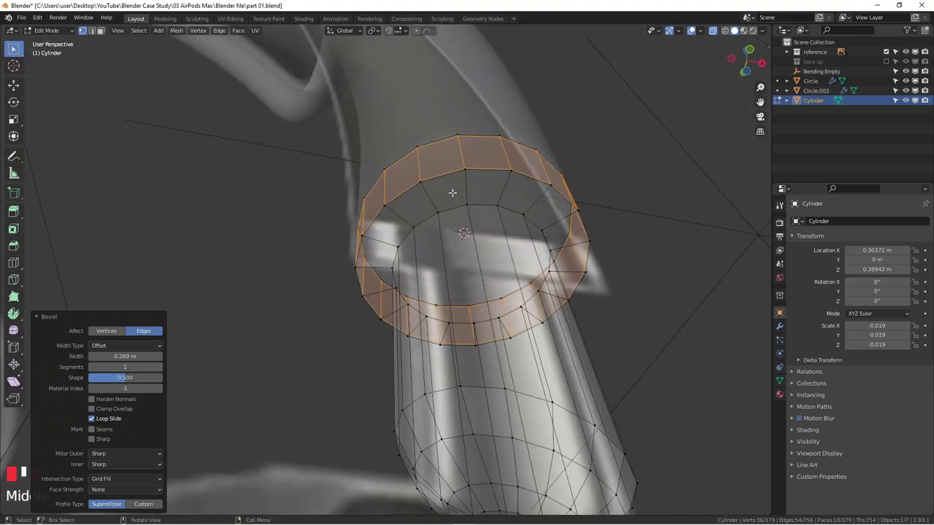
{"action": "key", "text": "ctrl+r"}
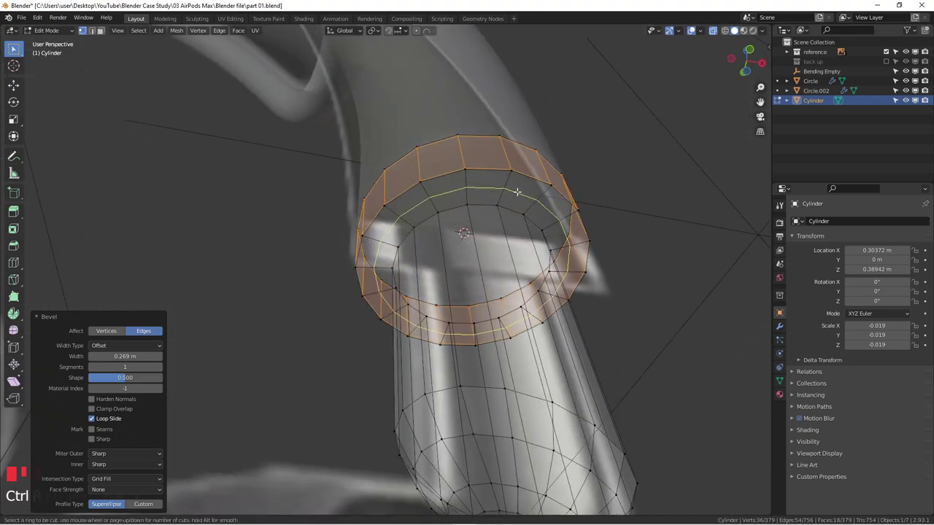
{"action": "left_click", "coordinate": [516, 191]}
{"action": "key", "text": "ctrl+b"}
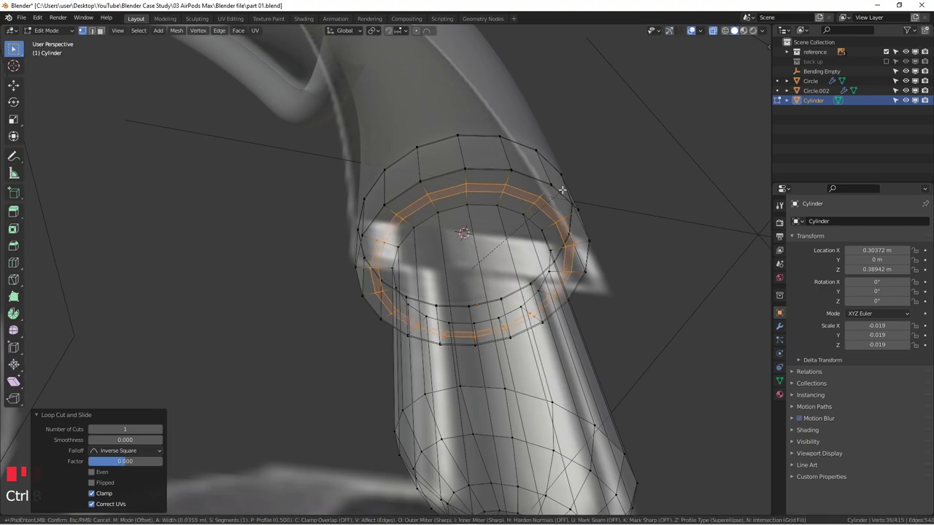
{"action": "left_click", "coordinate": [572, 185]}
- Try a centred, unslid loop cut around the middle of the stem in front view
{"action": "middle_click_drag", "start_coordinate": [571, 184], "coordinate": [511, 292]}
{"action": "key", "text": "KP_1"}
{"action": "scroll", "coordinate": [491, 324], "scroll_direction": "down", "scroll_amount": 1}
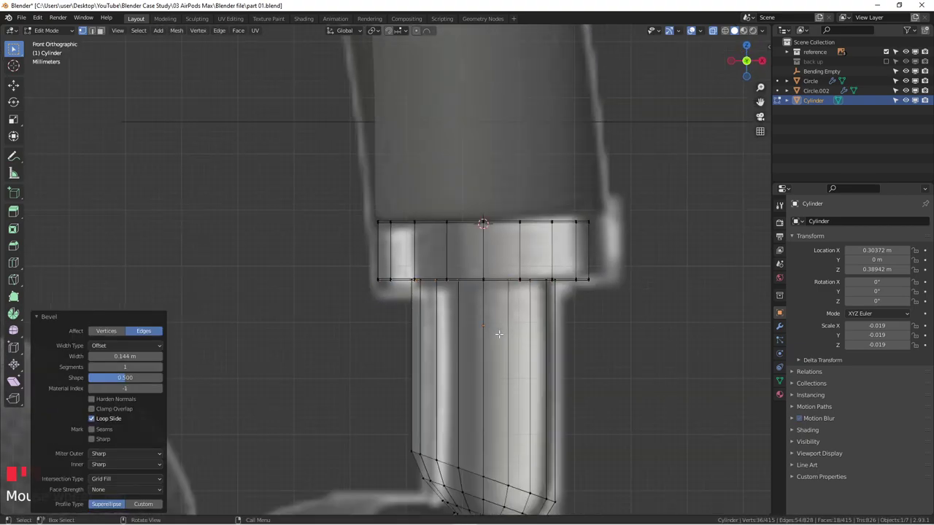
{"action": "key", "text": "ctrl+r"}
{"action": "left_click", "coordinate": [523, 370]}
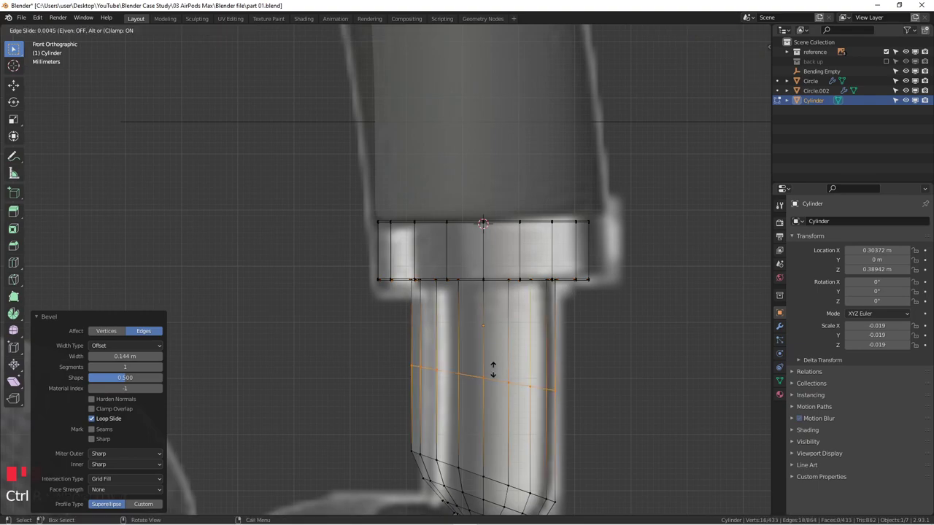
{"action": "right_click", "coordinate": [495, 369]}
{"action": "scroll", "coordinate": [474, 351], "scroll_direction": "up", "scroll_amount": 2}
{"action": "middle_click_drag", "start_coordinate": [474, 350], "coordinate": [390, 250], "text": "shift"}
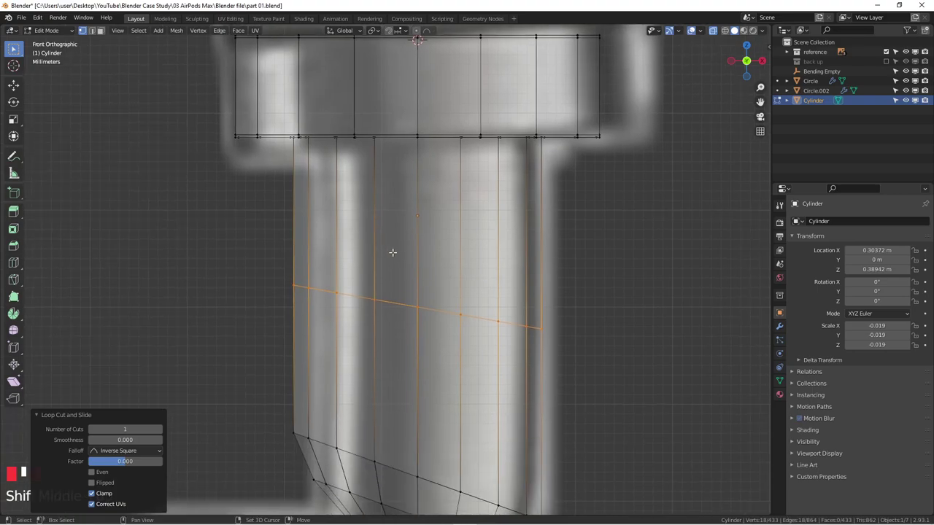
{"action": "scroll", "coordinate": [275, 286], "scroll_direction": "down", "scroll_amount": 2}
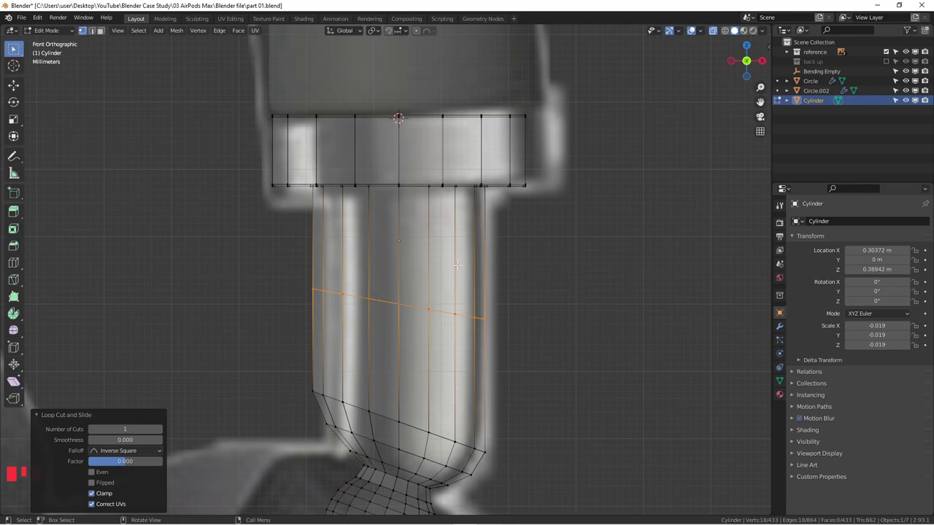
{"action": "key", "text": "ctrl+z"}
- Add a loop cut around the stem with Even enabled and slide it by a 0.938 factor to just beneath the collar
{"action": "key", "text": "ctrl+r"}
{"action": "left_click", "coordinate": [398, 298]}
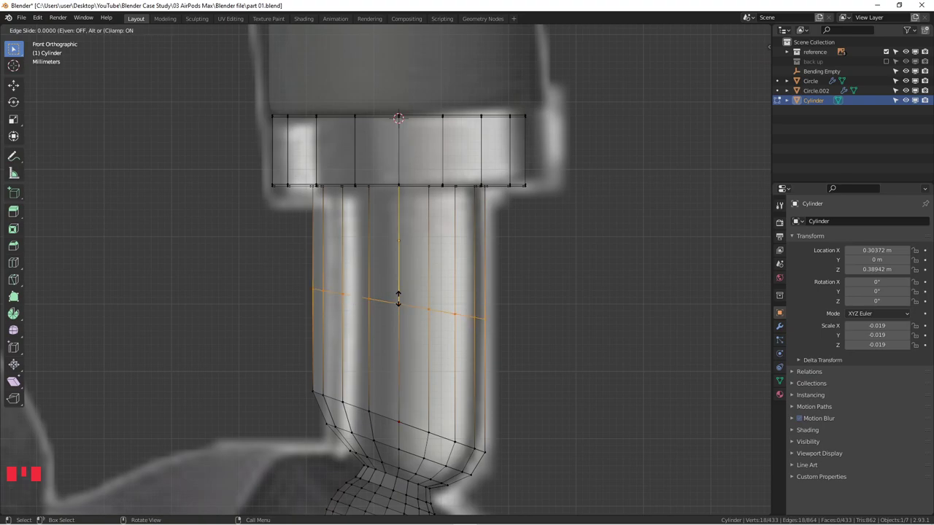
{"action": "key", "text": "e"}
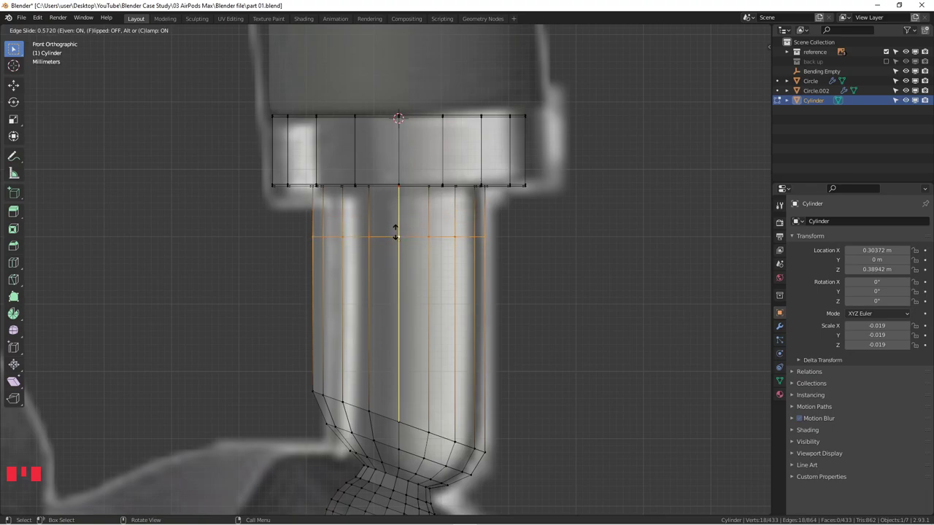
{"action": "left_click", "coordinate": [398, 189]}
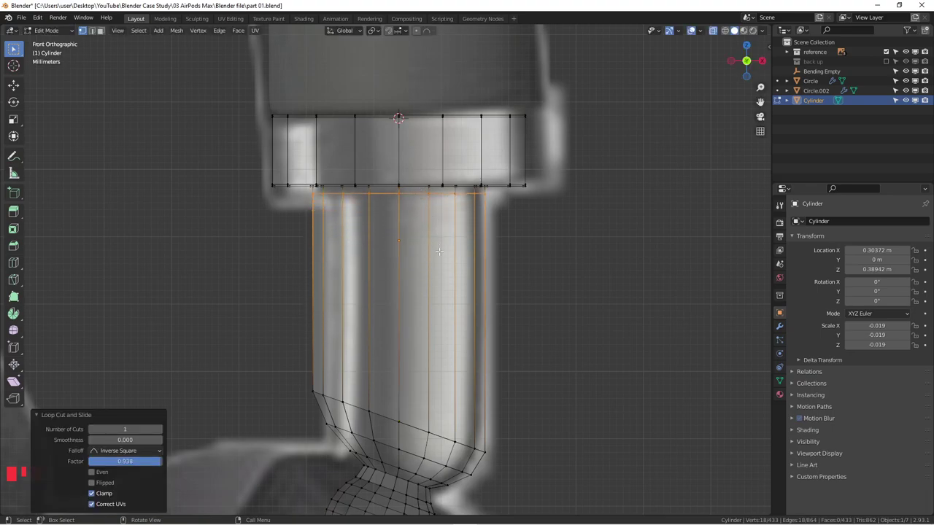
- Leave mesh editing, add a level 2 Subdivision modifier to the collar, stem and ball object, and show its modifier settings
{"action": "scroll", "coordinate": [432, 255], "scroll_direction": "up", "scroll_amount": 2}
{"action": "middle_click_drag", "start_coordinate": [427, 261], "coordinate": [475, 264], "text": "shift"}
{"action": "scroll", "coordinate": [477, 264], "scroll_direction": "down", "scroll_amount": 2}
{"action": "key", "text": "Tab"}
{"action": "scroll", "coordinate": [500, 292], "scroll_direction": "down", "scroll_amount": 2}
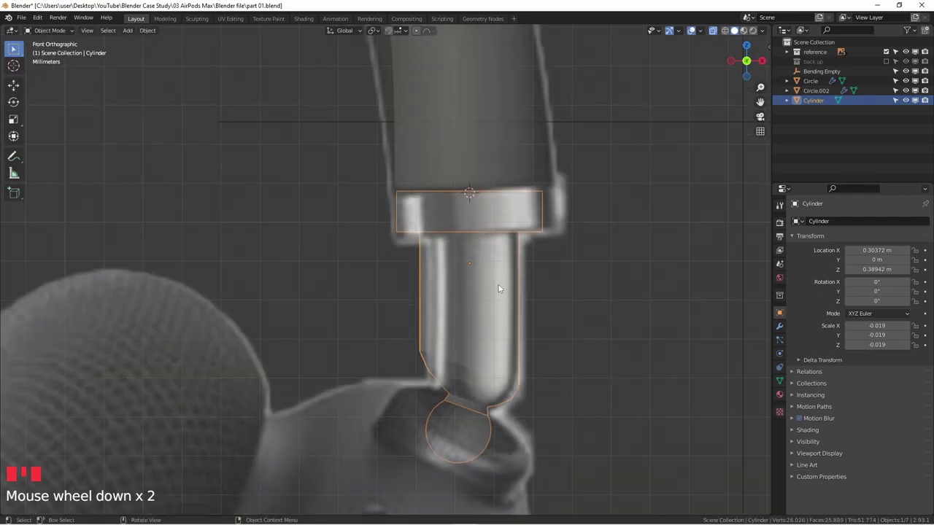
{"action": "key", "text": "alt+z"}
{"action": "mouse_move", "coordinate": [469, 277]}
{"action": "middle_mouse_down", "text": "shift"}
{"action": "mouse_move", "coordinate": [446, 282]}
{"action": "mouse_move", "coordinate": [451, 290]}
{"action": "middle_mouse_up", "text": "shift"}
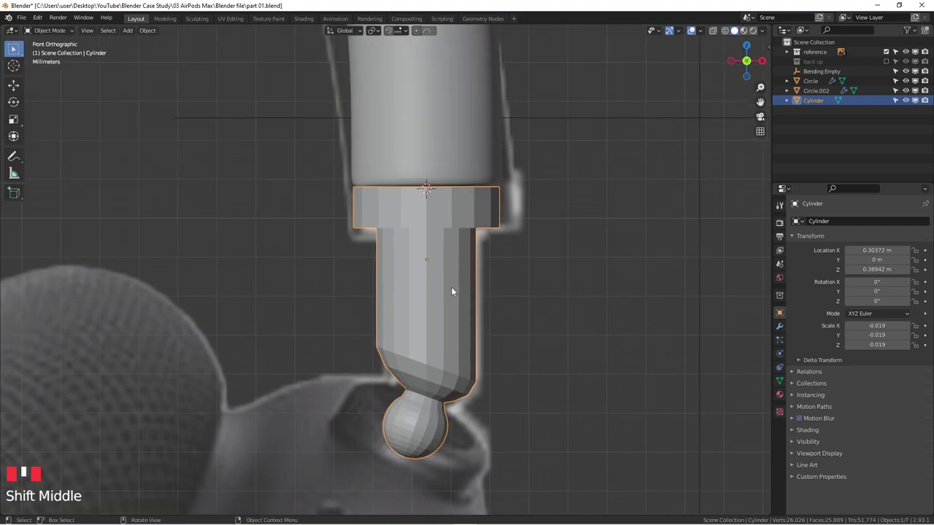
{"action": "left_click", "coordinate": [451, 288]}
{"action": "left_click", "coordinate": [452, 288]}
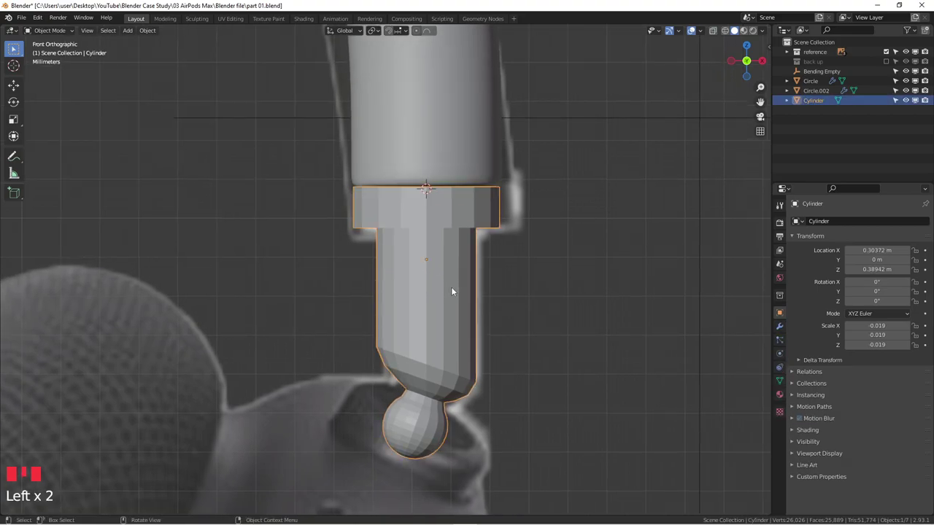
{"action": "key", "text": "ctrl+2"}
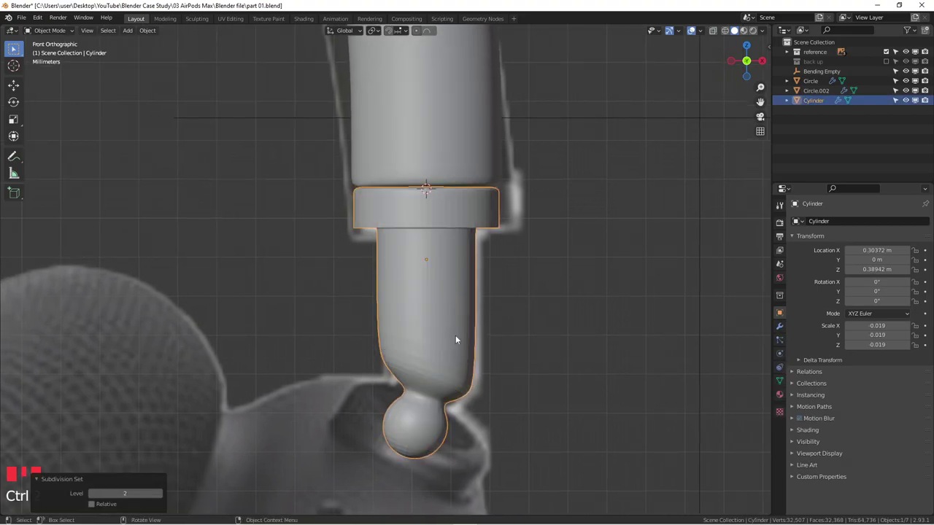
{"action": "left_click", "coordinate": [779, 326]}
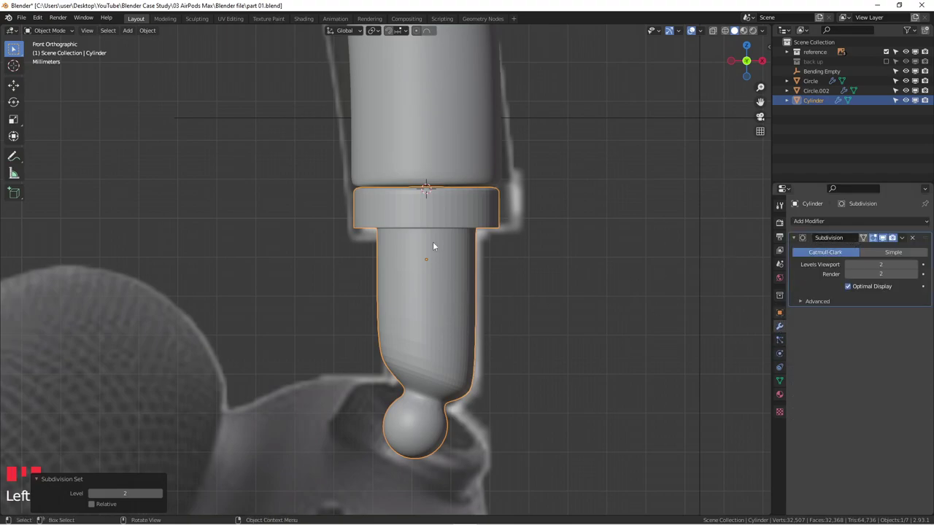
- Apply Shade Smooth to the collar, stem and ball object
{"action": "scroll", "coordinate": [433, 233], "scroll_direction": "up", "scroll_amount": 2}
{"action": "mouse_move", "coordinate": [432, 217]}
{"action": "middle_mouse_down"}
{"action": "mouse_move", "coordinate": [502, 182]}
{"action": "mouse_move", "coordinate": [424, 212]}
{"action": "mouse_move", "coordinate": [433, 204]}
{"action": "middle_mouse_up"}
{"action": "scroll", "coordinate": [424, 211], "scroll_direction": "up", "scroll_amount": 3}
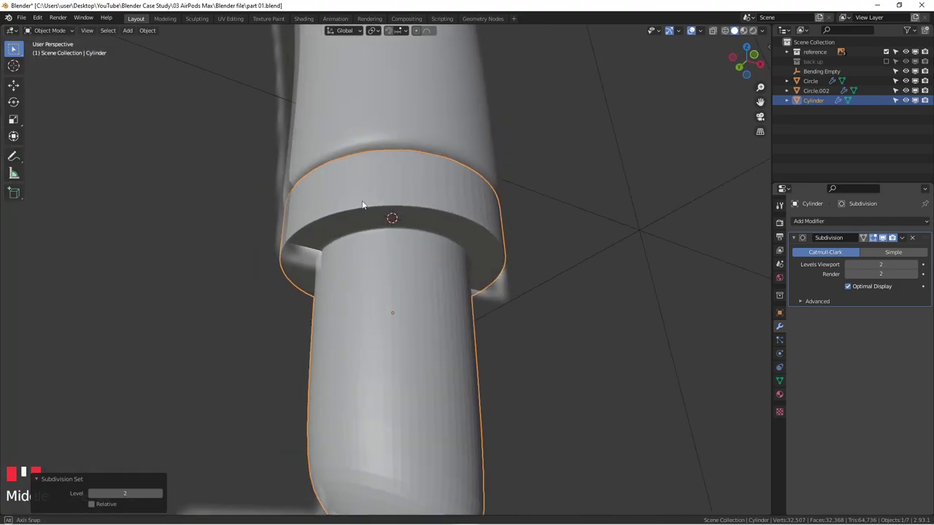
{"action": "scroll", "coordinate": [434, 204], "scroll_direction": "up", "scroll_amount": 3}
{"action": "key", "text": "KP_1"}
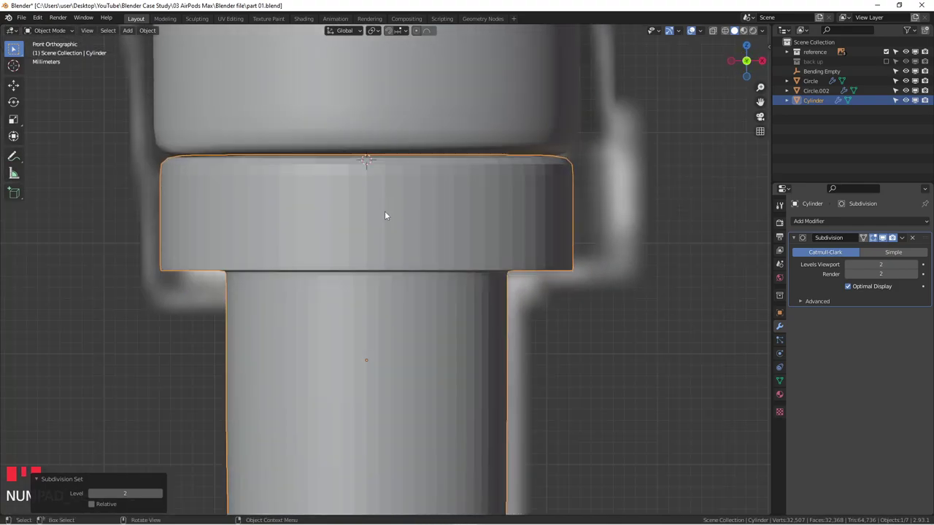
{"action": "right_click", "coordinate": [384, 210]}
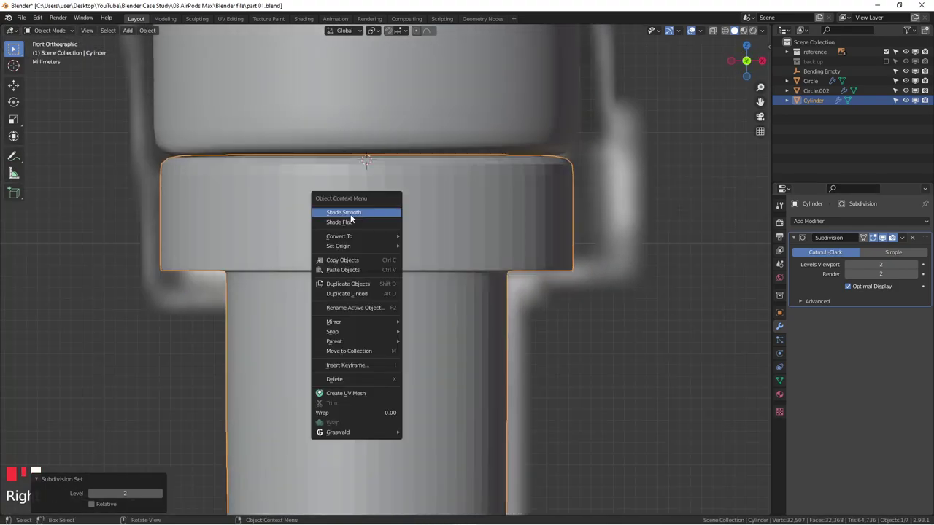
{"action": "left_click", "coordinate": [354, 214]}
- Edge-slide the outer supporting loop on the collar's underside inward, away from the rim, to soften the lower edge
{"action": "middle_click_drag", "start_coordinate": [382, 232], "coordinate": [411, 213]}
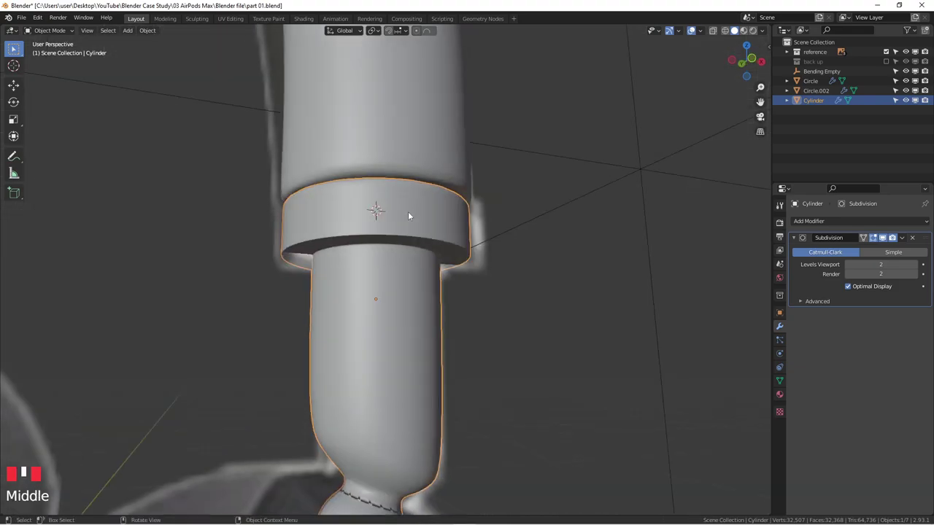
{"action": "scroll", "coordinate": [424, 243], "scroll_direction": "up", "scroll_amount": 4}
{"action": "mouse_move", "coordinate": [431, 255]}
{"action": "middle_mouse_down"}
{"action": "mouse_move", "coordinate": [392, 244]}
{"action": "mouse_move", "coordinate": [432, 256]}
{"action": "middle_mouse_up"}
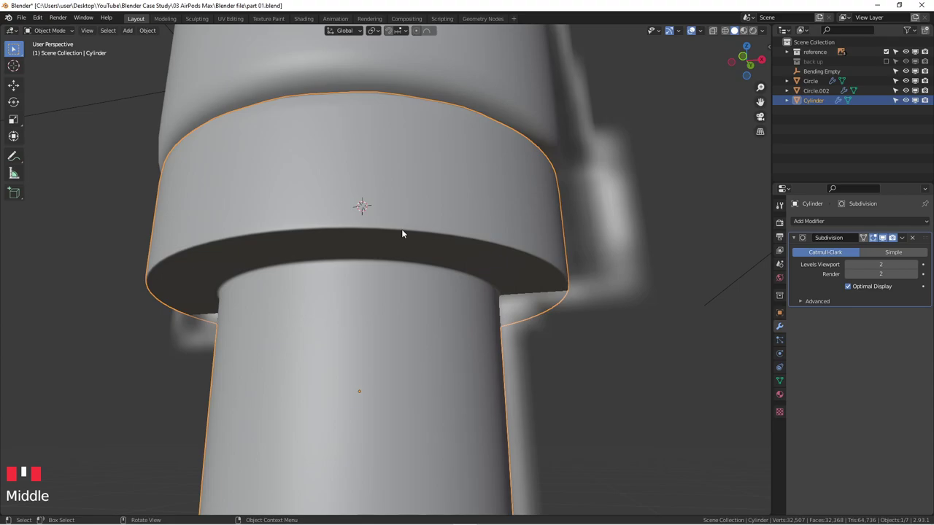
{"action": "key", "text": "Tab"}
{"action": "scroll", "coordinate": [383, 230], "scroll_direction": "up", "scroll_amount": 3}
{"action": "left_click", "coordinate": [383, 229], "text": "alt"}
{"action": "middle_click_drag", "start_coordinate": [383, 229], "coordinate": [492, 155]}
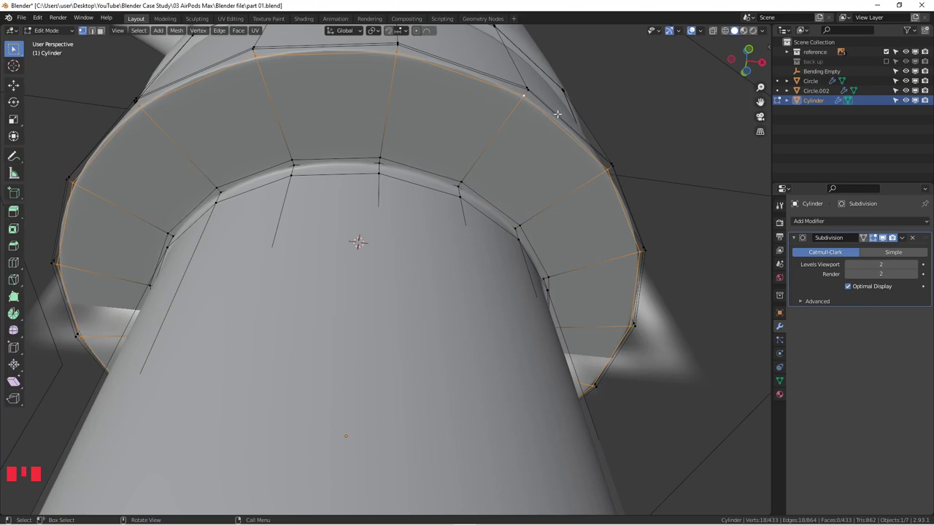
{"action": "key", "text": "g"}
{"action": "key", "text": "g"}
{"action": "left_click", "coordinate": [548, 124]}
- Edge-slide the supporting loop on the collar's side wall upward from its lower rim by a 0.134 factor
{"action": "middle_click_drag", "start_coordinate": [548, 123], "coordinate": [410, 162]}
{"action": "left_click", "coordinate": [378, 137]}
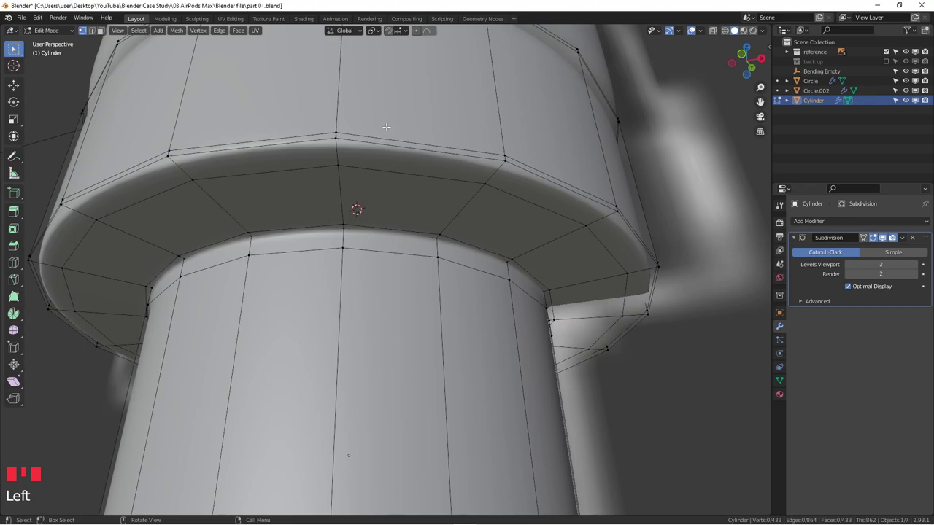
{"action": "left_click", "coordinate": [377, 137], "text": "alt"}
{"action": "key", "text": "KP_7"}
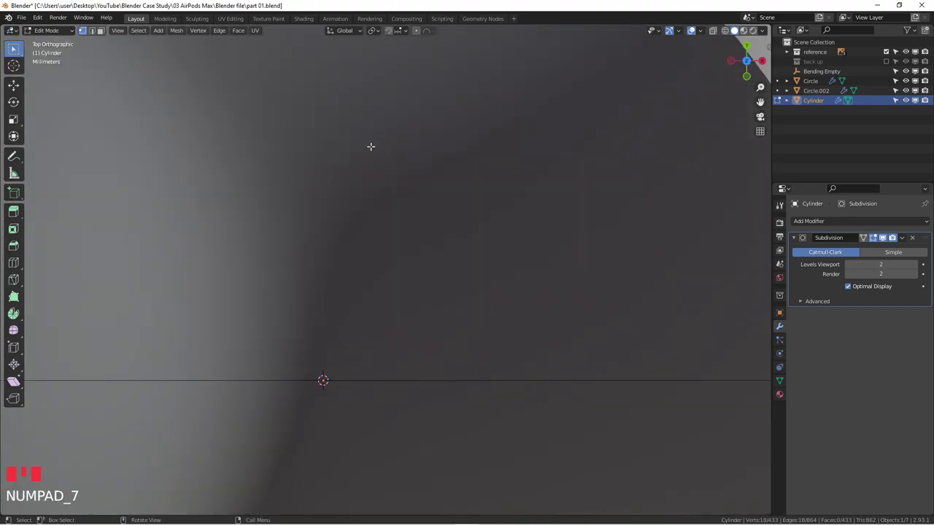
{"action": "key", "text": "KP_1"}
{"action": "scroll", "coordinate": [368, 217], "scroll_direction": "down", "scroll_amount": 5}
{"action": "key", "text": "g"}
{"action": "key", "text": "g"}
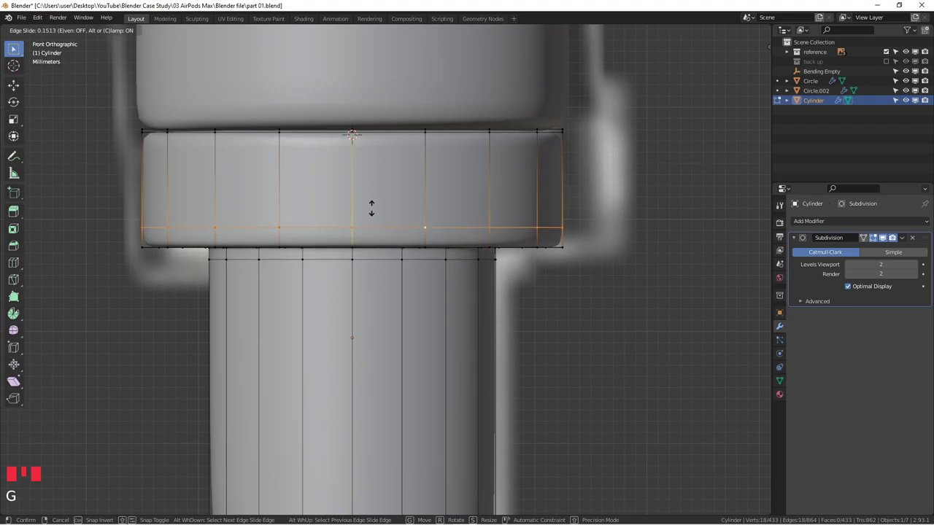
{"action": "left_click", "coordinate": [370, 207]}
{"action": "scroll", "coordinate": [350, 256], "scroll_direction": "up", "scroll_amount": 2}
{"action": "scroll", "coordinate": [350, 256], "scroll_direction": "down", "scroll_amount": 2, "text": "shift"}
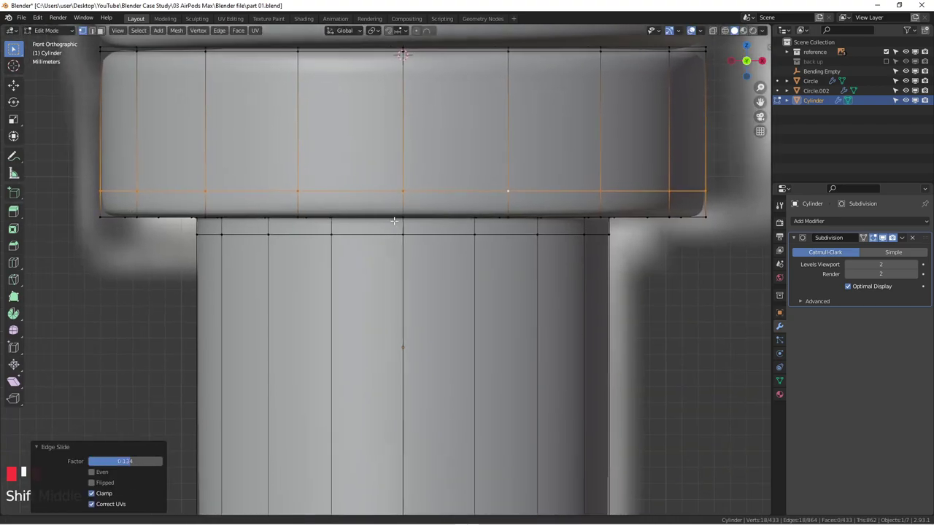
- Leave mesh editing and examine the junction between the stem's neck and the ball up close in front view
{"action": "key", "text": "Tab"}
{"action": "scroll", "coordinate": [360, 241], "scroll_direction": "down", "scroll_amount": 4}
{"action": "middle_click_drag", "start_coordinate": [365, 294], "coordinate": [350, 240], "text": "shift"}
{"action": "scroll", "coordinate": [347, 307], "scroll_direction": "up", "scroll_amount": 5}
{"action": "scroll", "coordinate": [347, 307], "scroll_direction": "up", "scroll_amount": 4}
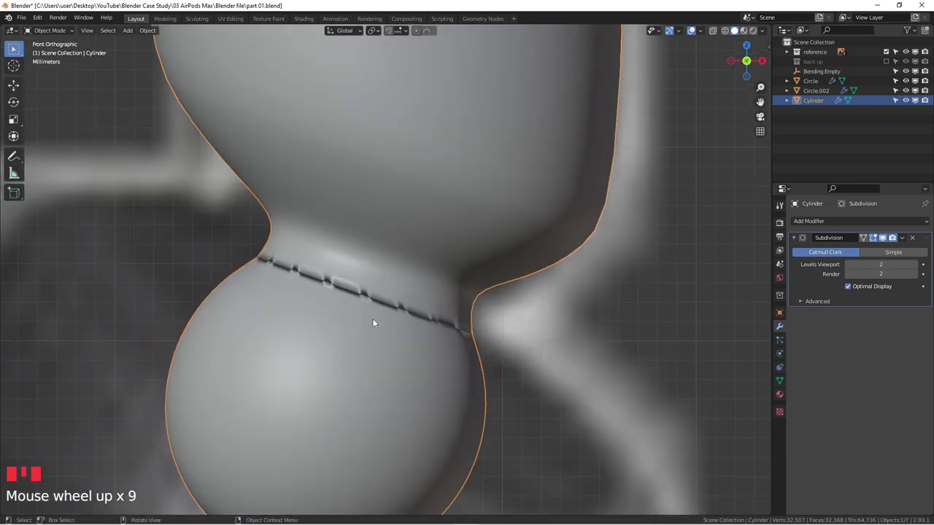
{"action": "scroll", "coordinate": [313, 285], "scroll_direction": "up", "scroll_amount": 2}
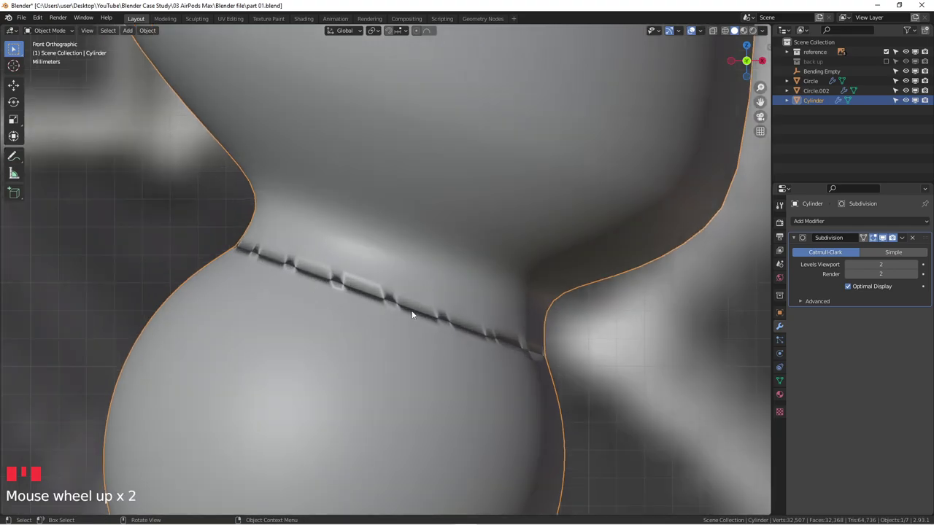
{"action": "scroll", "coordinate": [383, 308], "scroll_direction": "down", "scroll_amount": 4}
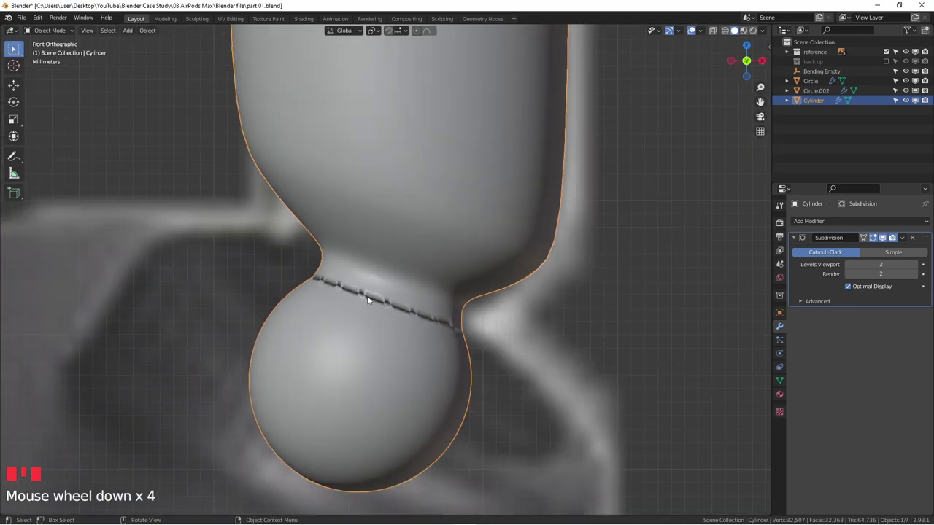
{"action": "scroll", "coordinate": [424, 223], "scroll_direction": "down", "scroll_amount": 3}
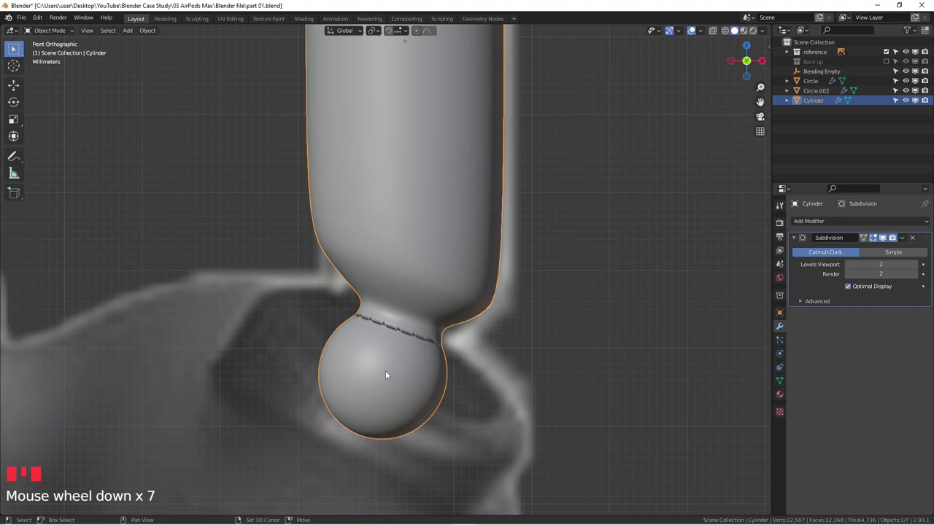
{"action": "middle_click_drag", "start_coordinate": [386, 372], "coordinate": [340, 359], "text": "shift"}
{"action": "scroll", "coordinate": [341, 353], "scroll_direction": "up", "scroll_amount": 1}
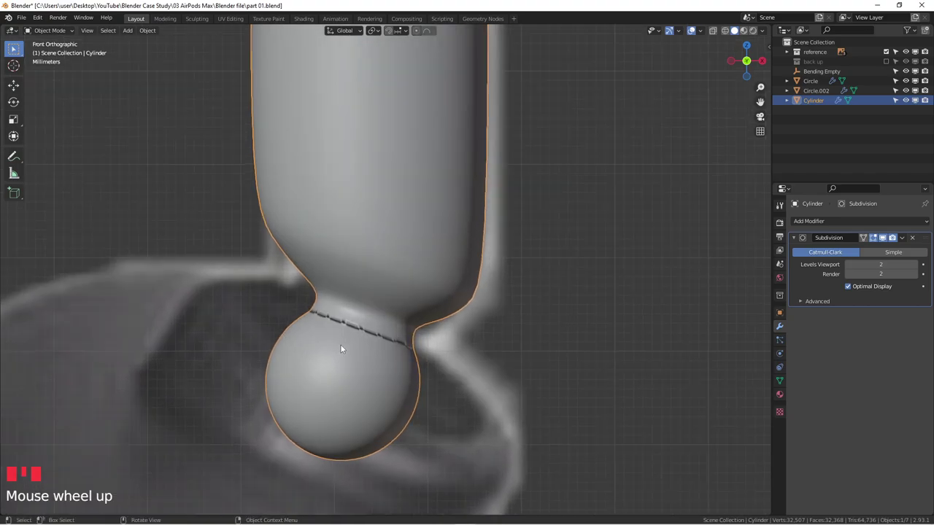
{"action": "middle_click_drag", "start_coordinate": [356, 336], "coordinate": [411, 332], "text": "shift"}
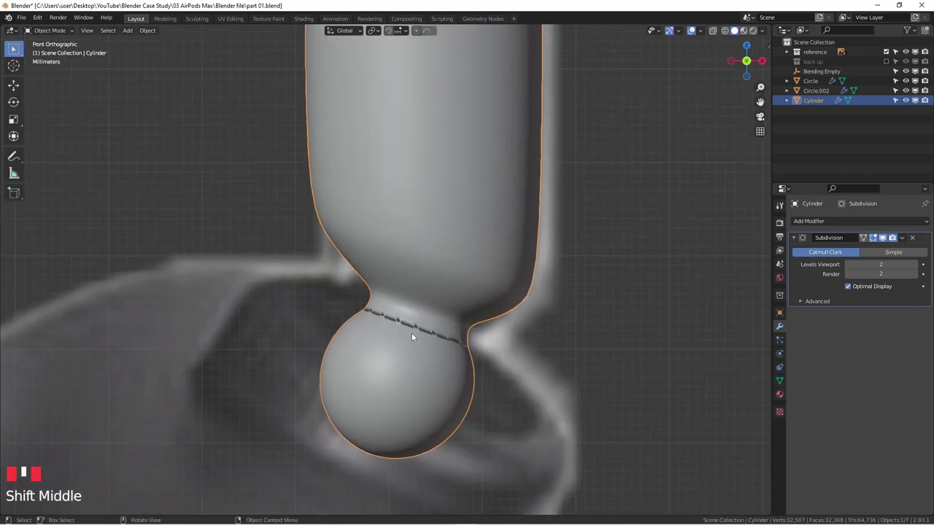
{"action": "scroll", "coordinate": [412, 338], "scroll_direction": "up", "scroll_amount": 1}
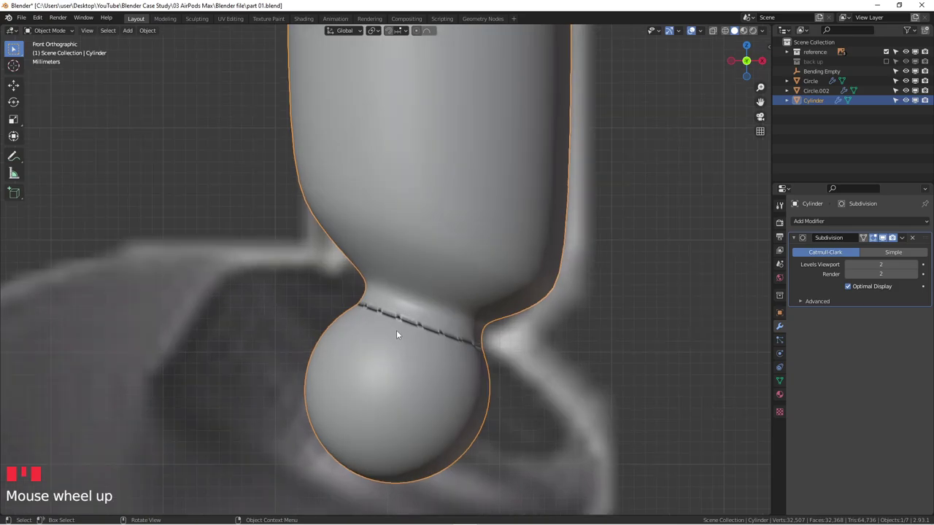
{"action": "scroll", "coordinate": [396, 332], "scroll_direction": "down", "scroll_amount": 2}
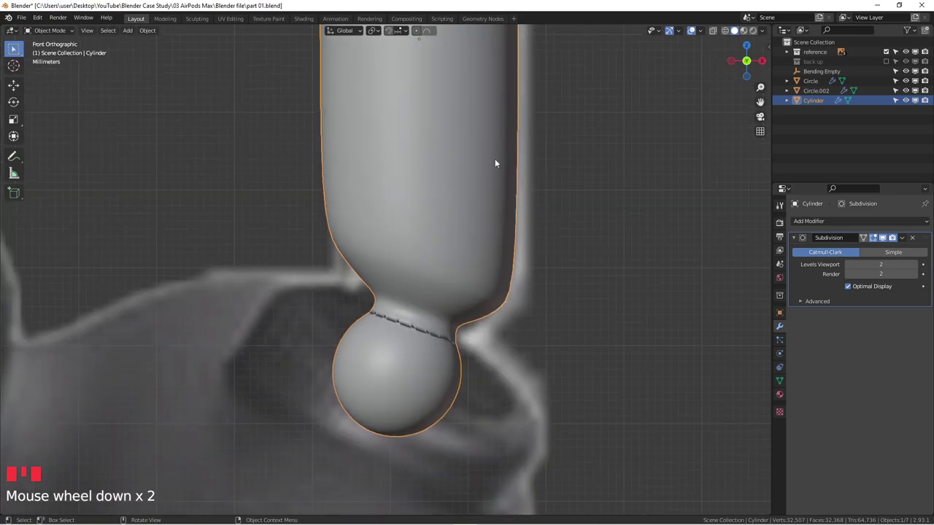
- Turn on the Face Orientation overlay to check the normals of the stem and ball
{"action": "left_click", "coordinate": [701, 32]}
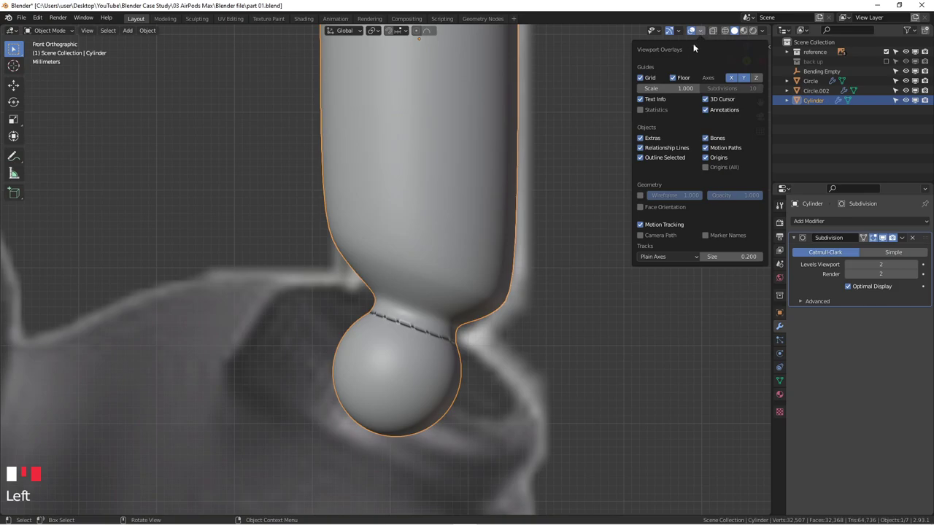
{"action": "left_click", "coordinate": [640, 208]}
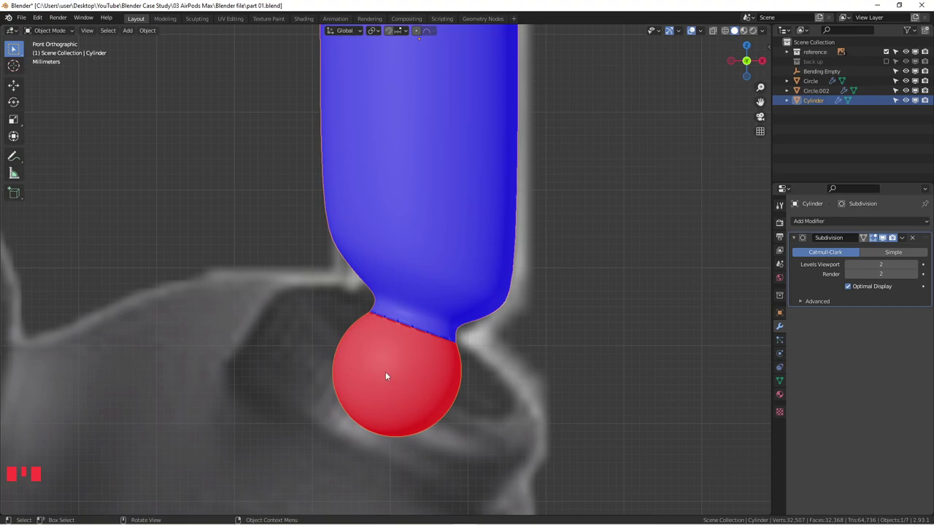
{"action": "left_click", "coordinate": [701, 31]}
- Recalculate the normals of the whole collar, stem and ball mesh to face outside, and leave mesh editing
{"action": "key", "text": "Tab"}
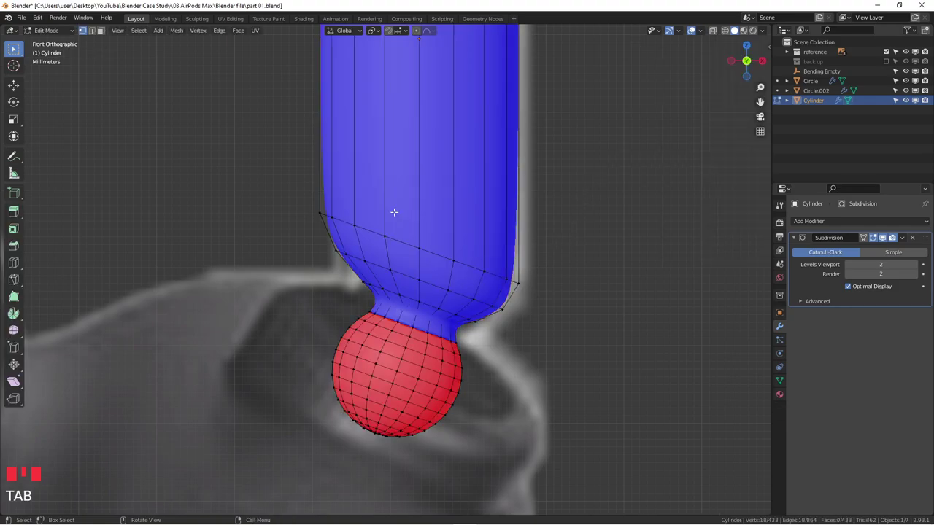
{"action": "middle_click_drag", "start_coordinate": [401, 215], "coordinate": [424, 249], "text": "shift"}
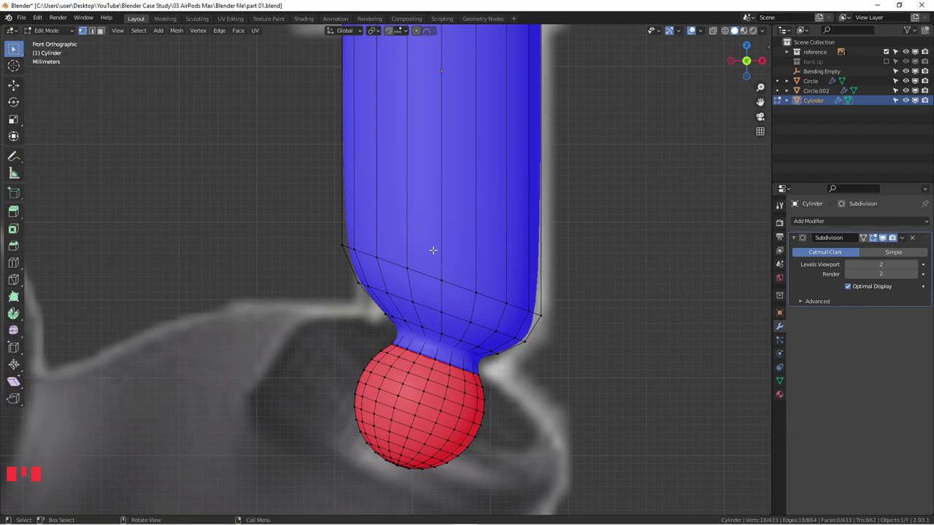
{"action": "key", "text": "a"}
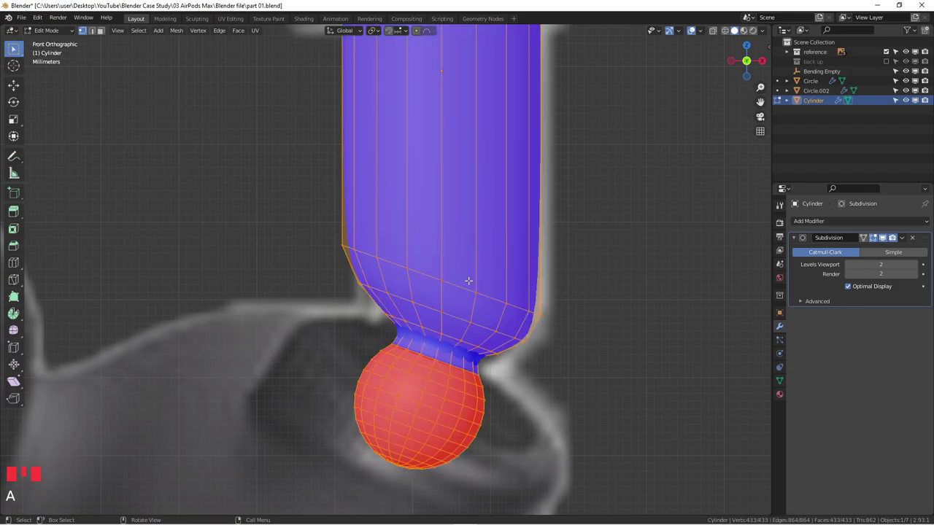
{"action": "key", "text": "shift+n"}
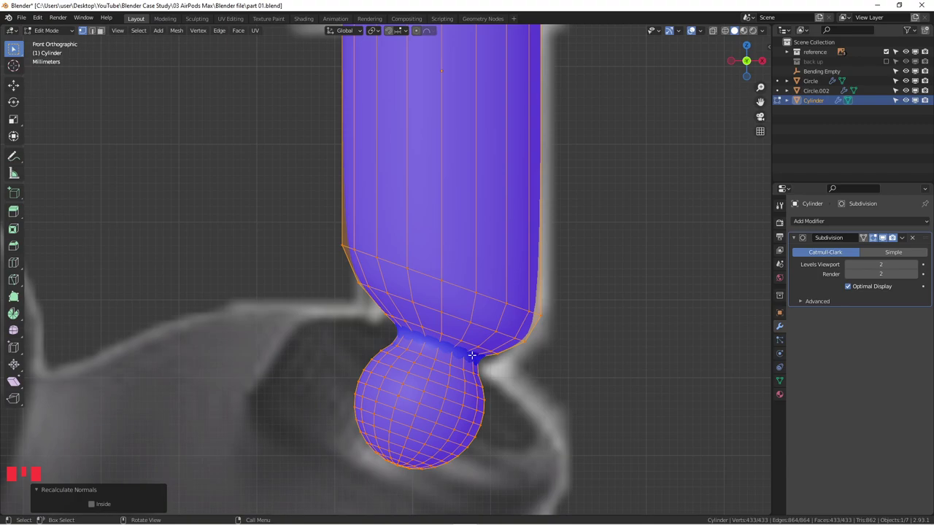
{"action": "key", "text": "Tab"}
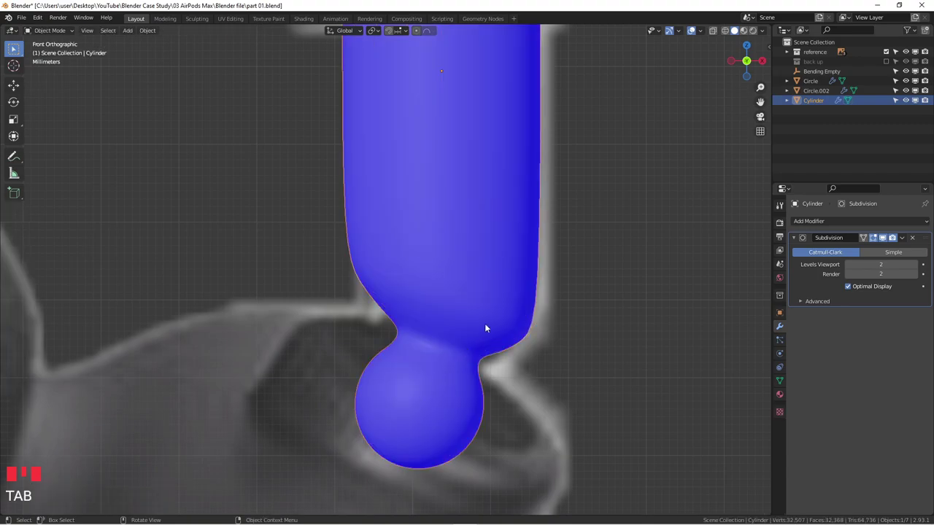
- Turn off the Face Orientation overlay and reopen the collar, stem and ball mesh for editing in front view
{"action": "left_click", "coordinate": [701, 30]}
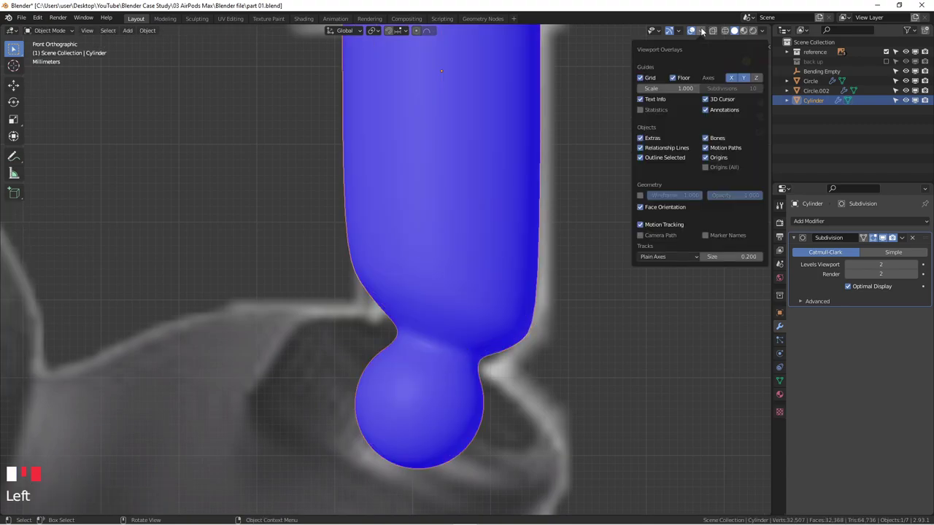
{"action": "left_click", "coordinate": [640, 207]}
{"action": "middle_click_drag", "start_coordinate": [466, 345], "coordinate": [487, 336]}
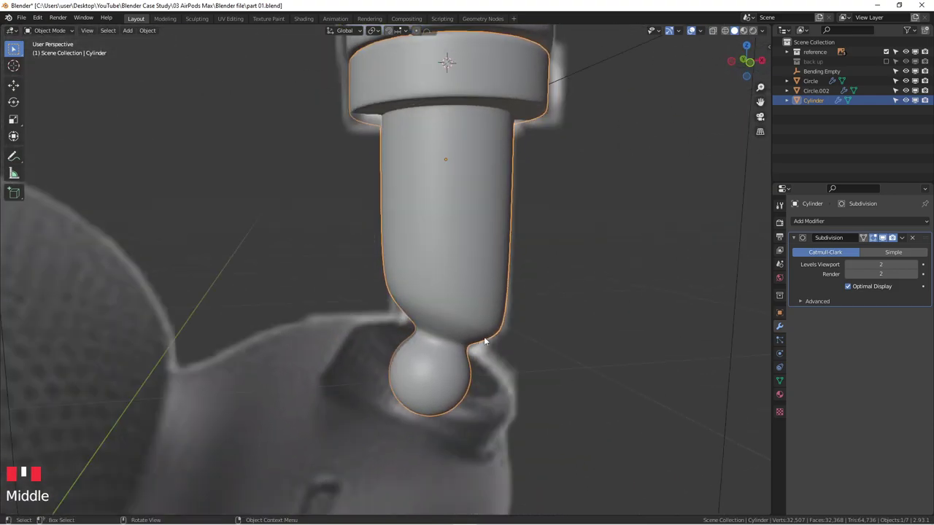
{"action": "key", "text": "KP_1"}
{"action": "scroll", "coordinate": [456, 310], "scroll_direction": "up", "scroll_amount": 2}
{"action": "left_click", "coordinate": [453, 306]}
{"action": "key", "text": "Tab"}
{"action": "key", "text": "Tab"}
{"action": "left_click", "coordinate": [449, 279]}
{"action": "key", "text": "Tab"}
- Try to edge-slide the slanted loop at the lower end of the stem's straight part down toward the ball
{"action": "left_click", "coordinate": [427, 288], "text": "alt"}
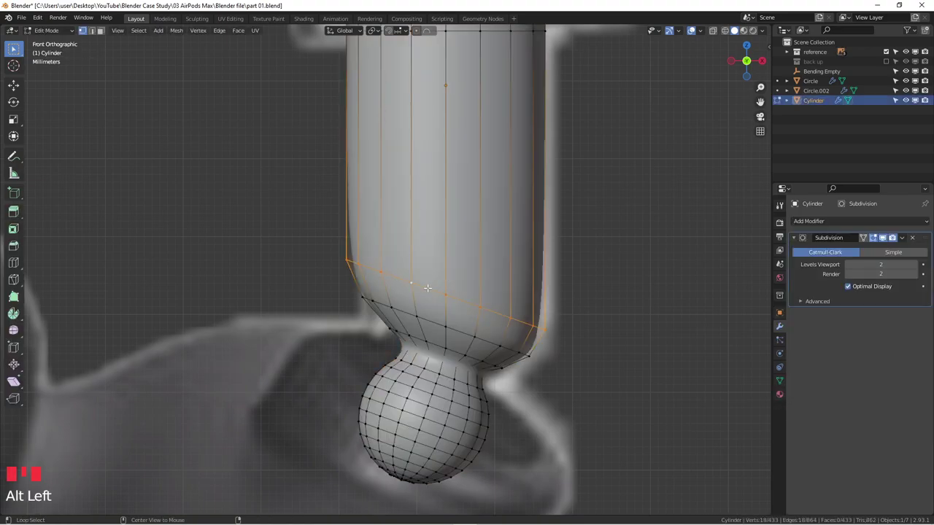
{"action": "middle_click_drag", "start_coordinate": [479, 286], "coordinate": [520, 297]}
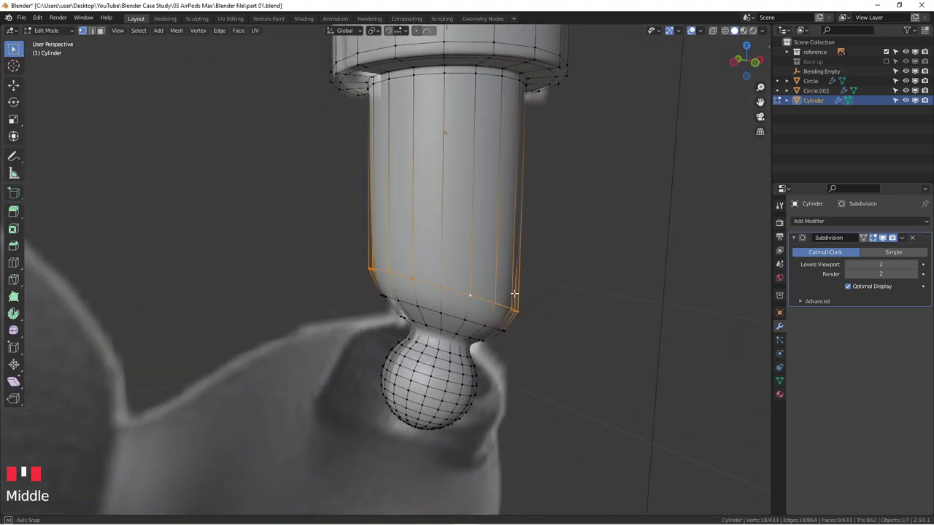
{"action": "key", "text": "KP_1"}
{"action": "key", "text": "g"}
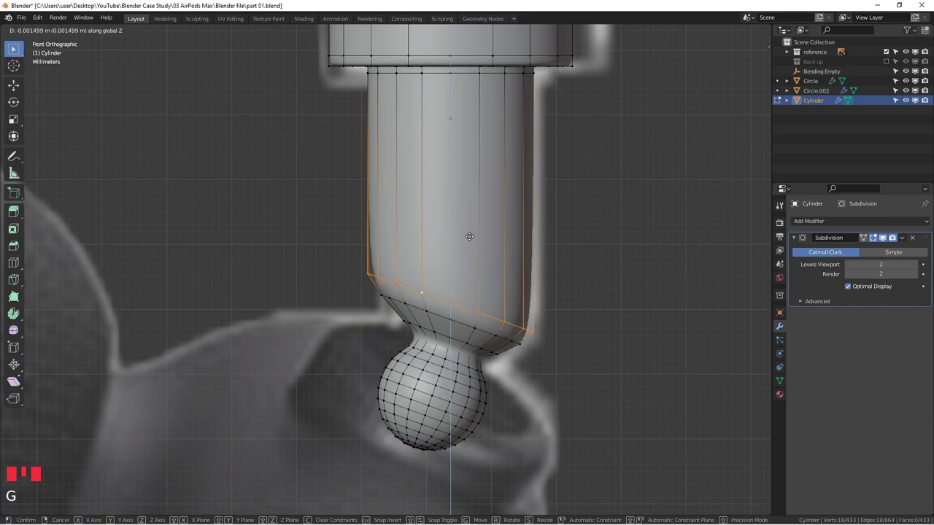
{"action": "key", "text": "g"}
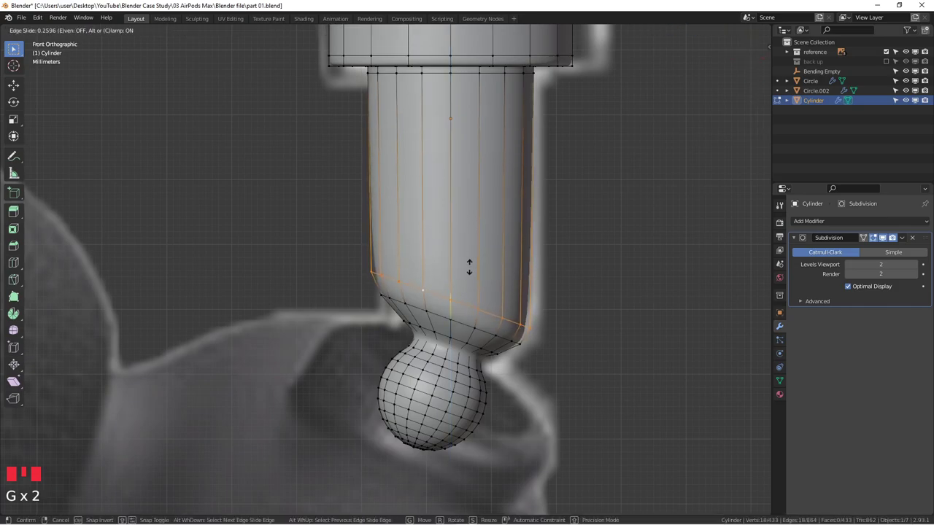
{"action": "left_click", "coordinate": [465, 277]}
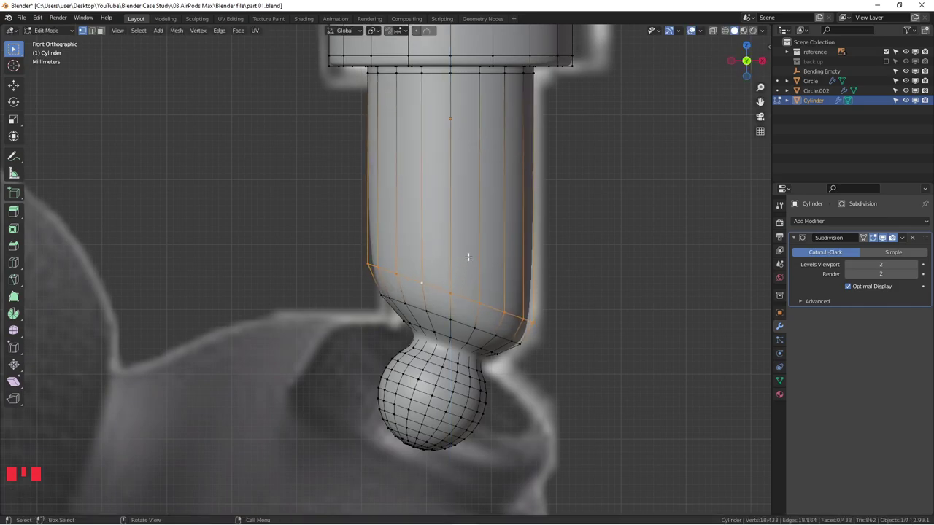
- Edge-slide the slanted loop just below the stem's straight part slightly upward, with a factor of 0.125
{"action": "left_click", "coordinate": [439, 314], "text": "alt"}
{"action": "key", "text": "g"}
{"action": "key", "text": "g"}
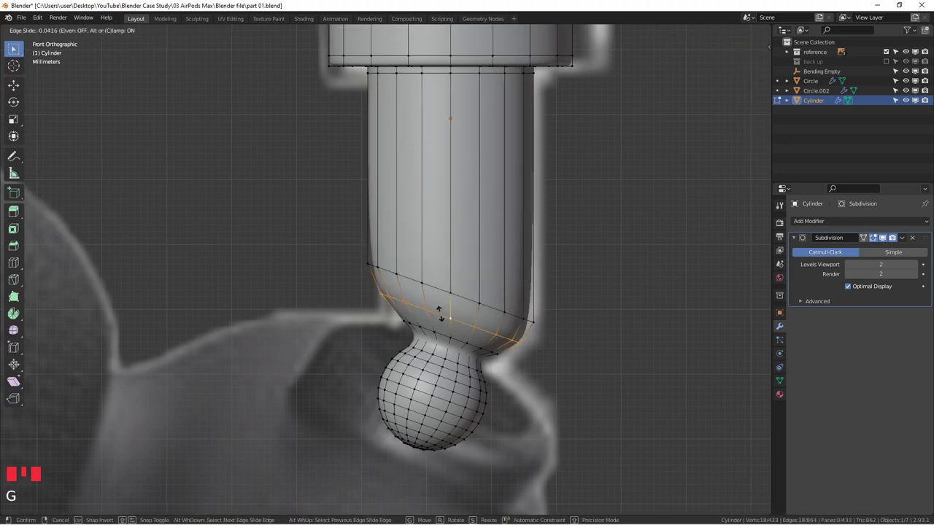
{"action": "left_click", "coordinate": [443, 312]}
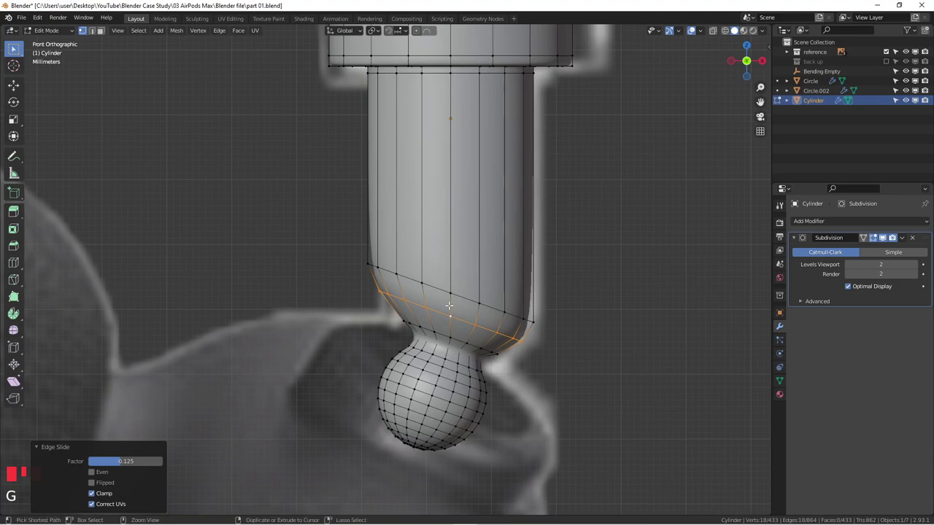
- Bevel that slanted loop into two with one segment and a width of 0.0894 m, and leave mesh editing
{"action": "key", "text": "ctrl+b"}
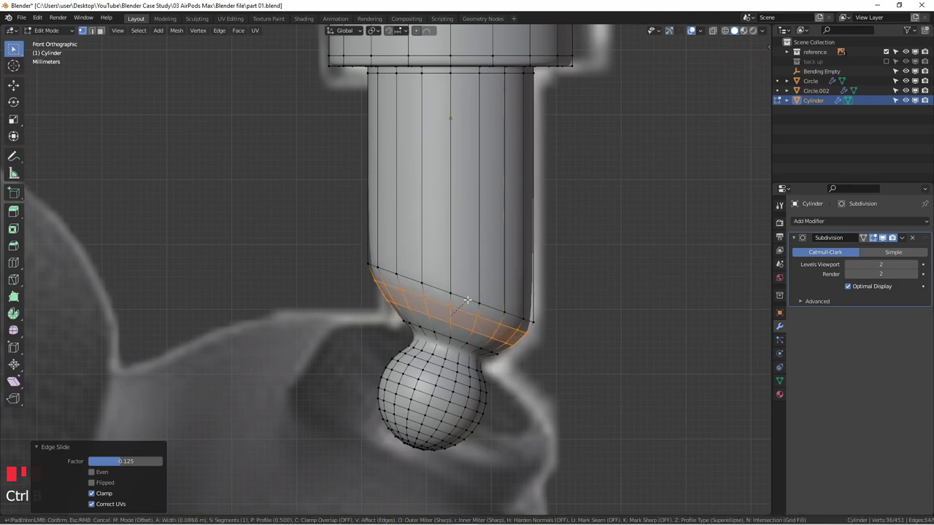
{"action": "left_click", "coordinate": [545, 285]}
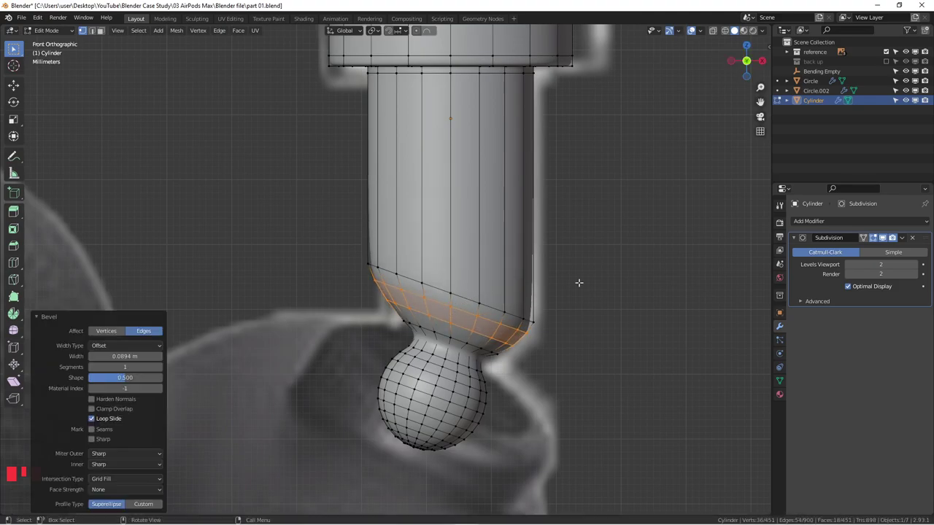
{"action": "left_click", "coordinate": [567, 285]}
{"action": "middle_click_drag", "start_coordinate": [510, 302], "coordinate": [427, 287]}
{"action": "key", "text": "KP_1"}
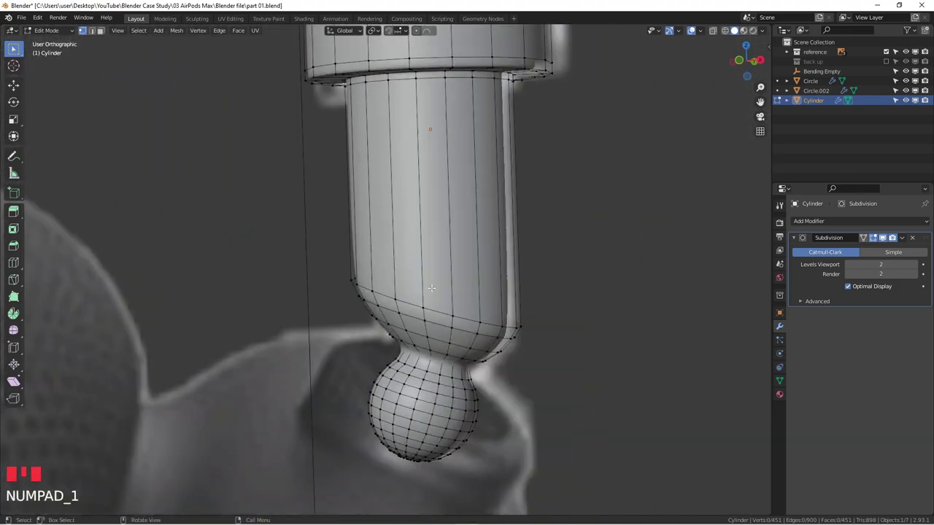
{"action": "middle_click_drag", "start_coordinate": [385, 199], "coordinate": [399, 230], "text": "shift"}
{"action": "scroll", "coordinate": [489, 223], "scroll_direction": "down", "scroll_amount": 3}
{"action": "key", "text": "Tab"}
{"action": "key", "text": "KP_1"}
{"action": "scroll", "coordinate": [489, 248], "scroll_direction": "up", "scroll_amount": 10}
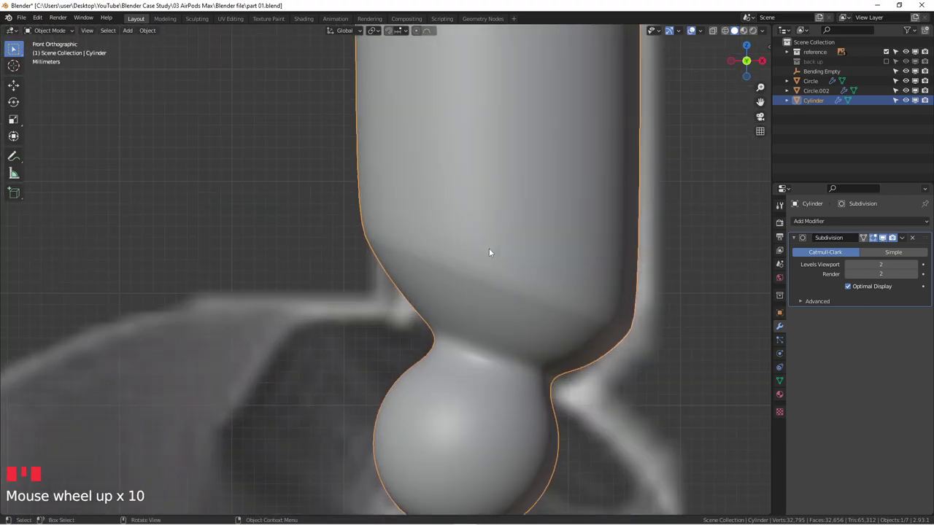
- Edge-slide the slanted loop at the end of the stem's straight part upward for a softer transition, and leave mesh editing
{"action": "key", "text": "Tab"}
{"action": "left_click", "coordinate": [520, 267], "text": "alt"}
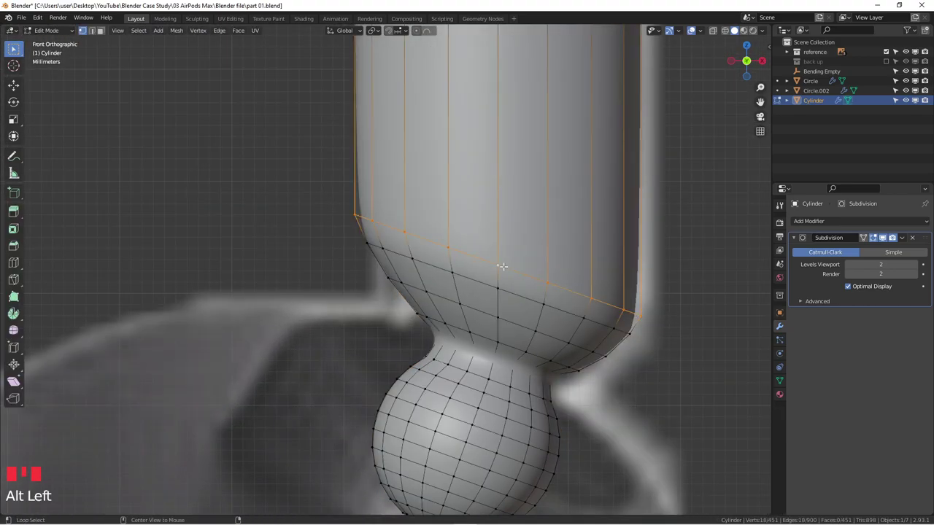
{"action": "key", "text": "g"}
{"action": "key", "text": "g"}
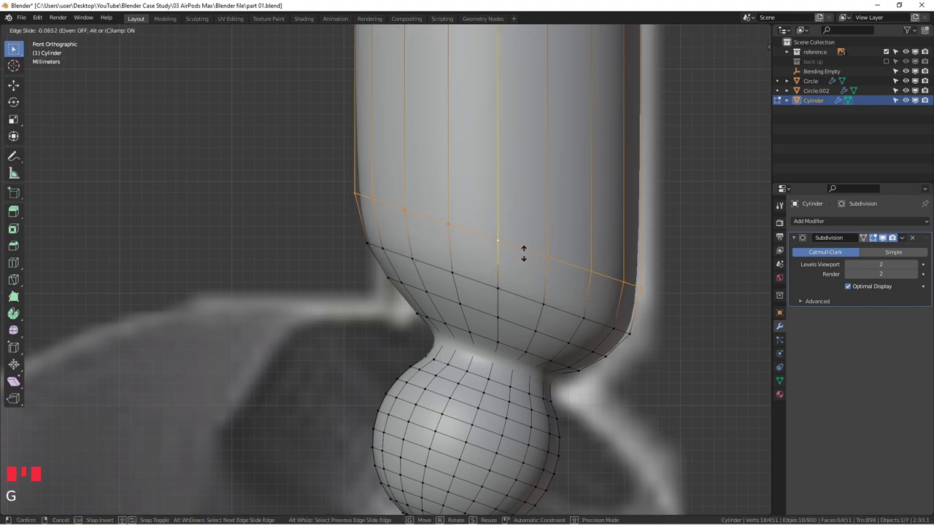
{"action": "left_click", "coordinate": [524, 251]}
{"action": "key", "text": "Tab"}
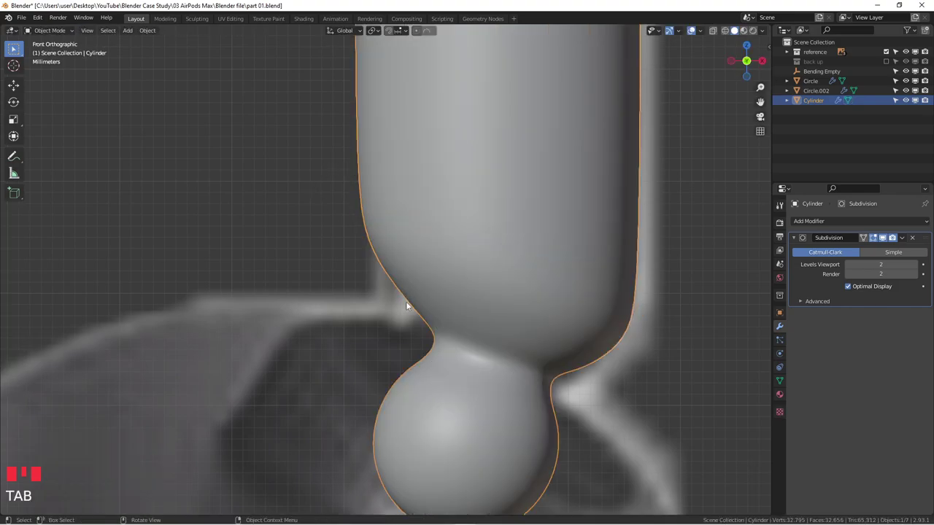
{"action": "key", "text": "alt+z"}
{"action": "middle_click_drag", "start_coordinate": [510, 326], "coordinate": [478, 243]}
{"action": "key", "text": "KP_1"}
{"action": "scroll", "coordinate": [458, 312], "scroll_direction": "down", "scroll_amount": 5}
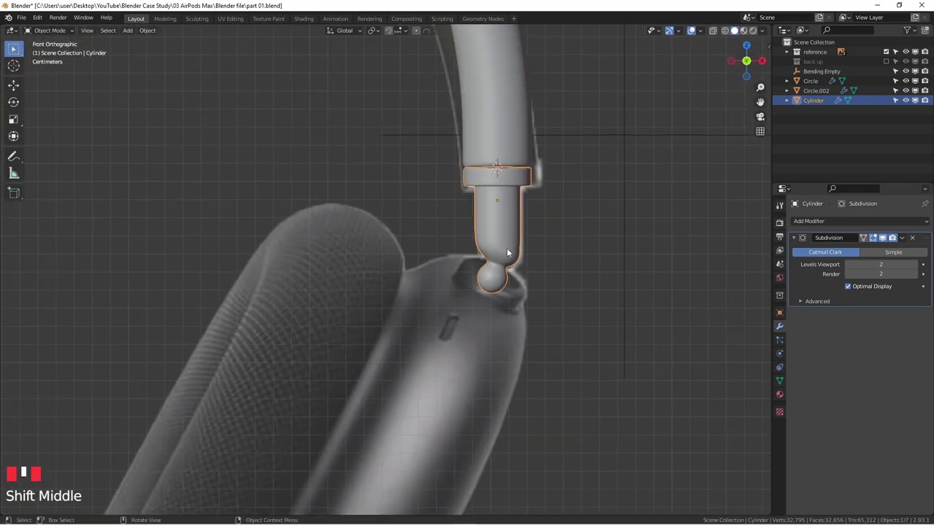
{"action": "scroll", "coordinate": [523, 256], "scroll_direction": "up", "scroll_amount": 2}
{"action": "scroll", "coordinate": [509, 270], "scroll_direction": "down", "scroll_amount": 2}
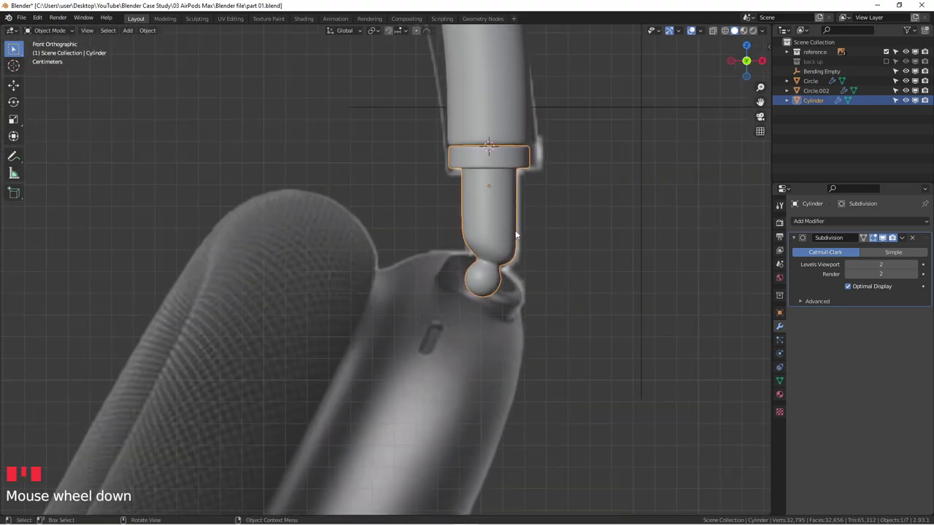
- Extrude the collar's top rim loop and scale it to add a supporting ring, using X-ray display for the selection
{"action": "middle_click_drag", "start_coordinate": [508, 270], "coordinate": [521, 209], "text": "shift"}
{"action": "scroll", "coordinate": [530, 209], "scroll_direction": "up", "scroll_amount": 4}
{"action": "key", "text": "Tab"}
{"action": "scroll", "coordinate": [530, 208], "scroll_direction": "up", "scroll_amount": 3}
{"action": "key", "text": "alt+z"}
{"action": "left_click", "coordinate": [504, 206]}
{"action": "left_click", "coordinate": [503, 204], "text": "alt"}
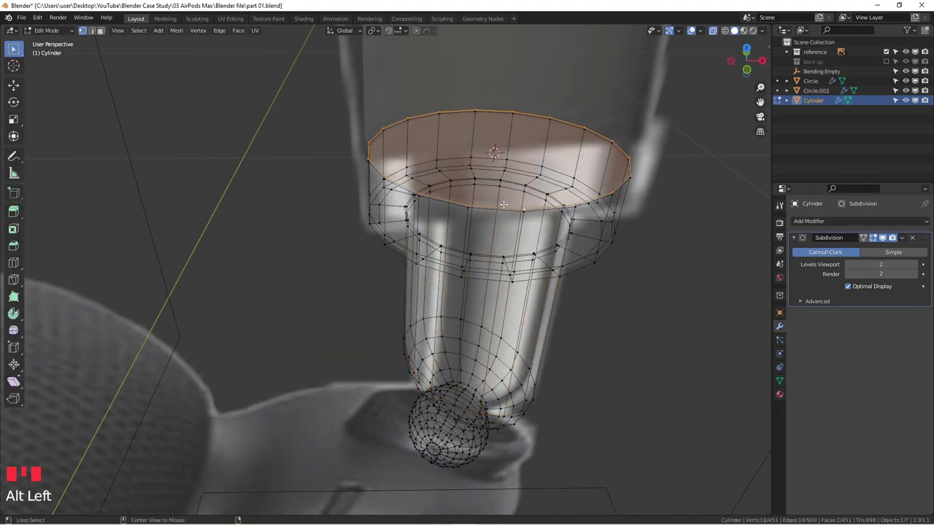
{"action": "key", "text": "e"}
{"action": "key", "text": "s"}
{"action": "left_click", "coordinate": [615, 167]}
{"action": "key", "text": "Tab"}
{"action": "middle_click_drag", "start_coordinate": [615, 168], "coordinate": [479, 244]}
{"action": "key", "text": "alt+z"}
- Save the project as a new file named part 02.blend
{"action": "key", "text": "KP_1"}
{"action": "scroll", "coordinate": [474, 208], "scroll_direction": "down", "scroll_amount": 4}
{"action": "scroll", "coordinate": [478, 245], "scroll_direction": "down", "scroll_amount": 2}
{"action": "scroll", "coordinate": [481, 272], "scroll_direction": "down", "scroll_amount": 3}
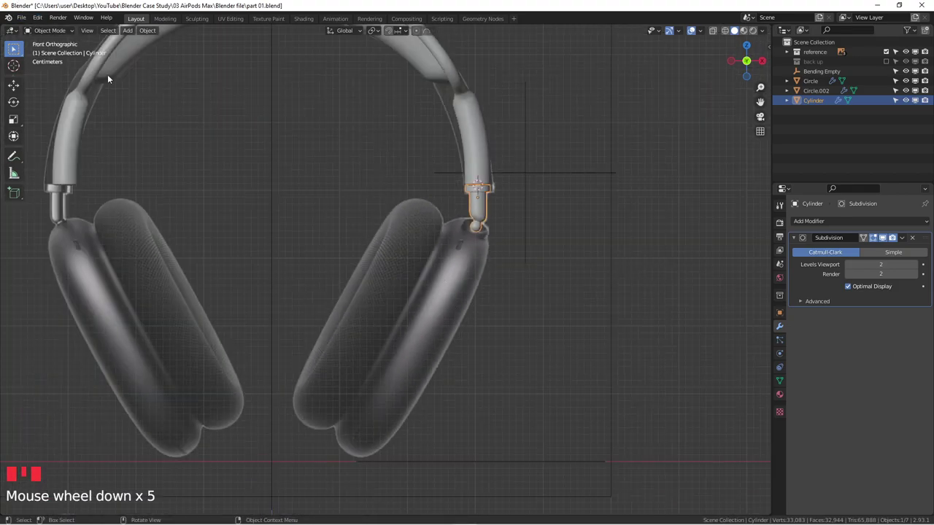
{"action": "left_click", "coordinate": [21, 17]}
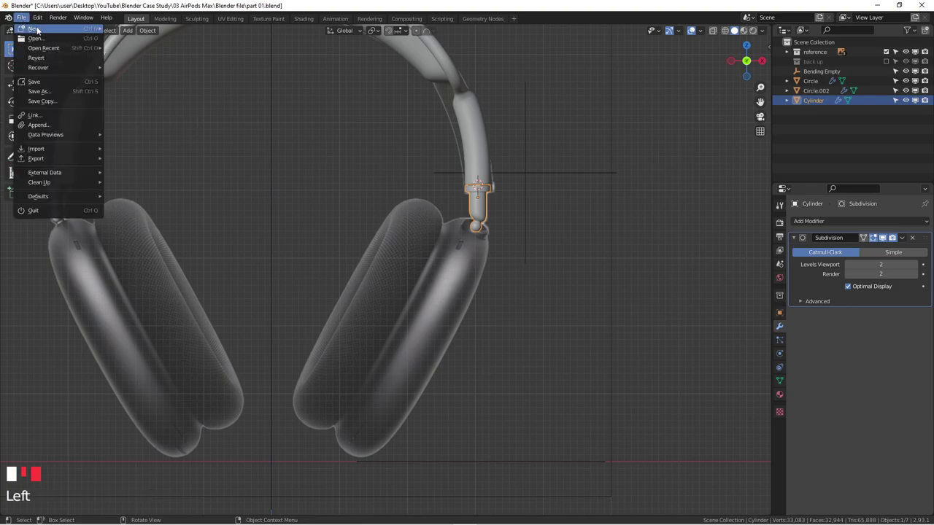
{"action": "left_click", "coordinate": [57, 92]}
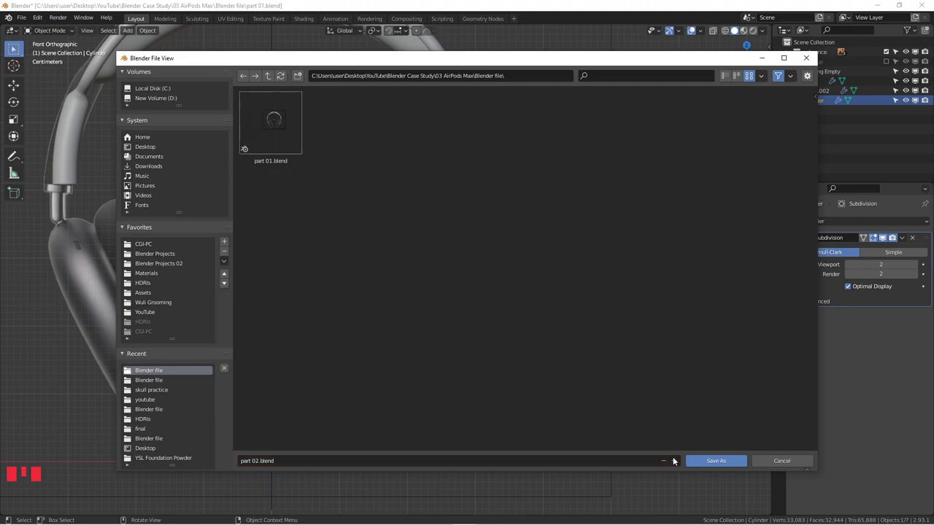
{"action": "left_click", "coordinate": [713, 460]}
- Examine the ear cups in the front reference image and how they meet the modelled ball joint
{"action": "scroll", "coordinate": [474, 203], "scroll_direction": "up", "scroll_amount": 4}
{"action": "middle_click_drag", "start_coordinate": [475, 202], "coordinate": [551, 346], "text": "shift"}
{"action": "scroll", "coordinate": [553, 199], "scroll_direction": "up", "scroll_amount": 7}
{"action": "scroll", "coordinate": [519, 175], "scroll_direction": "down", "scroll_amount": 7}
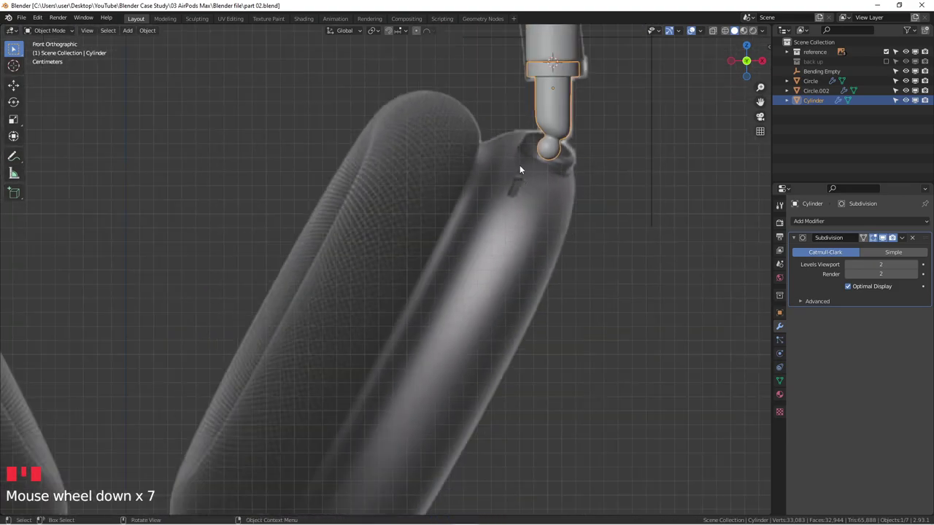
{"action": "scroll", "coordinate": [509, 238], "scroll_direction": "down", "scroll_amount": 3}
{"action": "scroll", "coordinate": [476, 272], "scroll_direction": "down", "scroll_amount": 1}
{"action": "middle_click_drag", "start_coordinate": [476, 272], "coordinate": [473, 258], "text": "shift"}
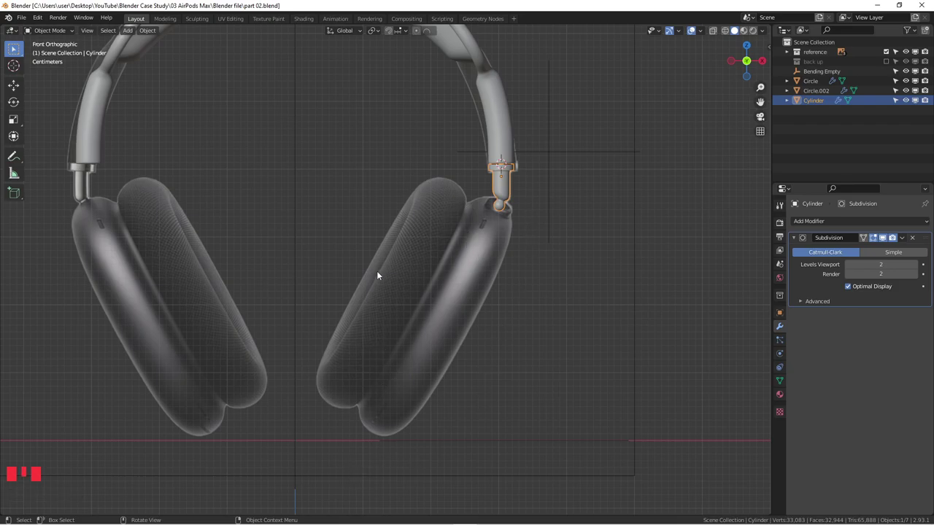
{"action": "middle_click_drag", "start_coordinate": [387, 270], "coordinate": [362, 302], "text": "shift"}
{"action": "scroll", "coordinate": [503, 147], "scroll_direction": "down", "scroll_amount": 2}
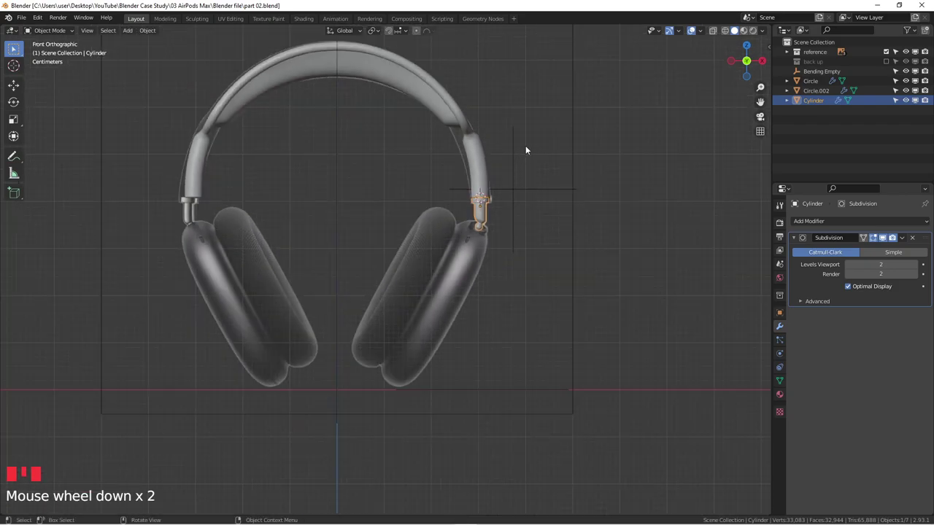
{"action": "scroll", "coordinate": [519, 153], "scroll_direction": "down", "scroll_amount": 2}
{"action": "middle_click_drag", "start_coordinate": [518, 156], "coordinate": [511, 127], "text": "shift"}
{"action": "left_click", "coordinate": [518, 106]}
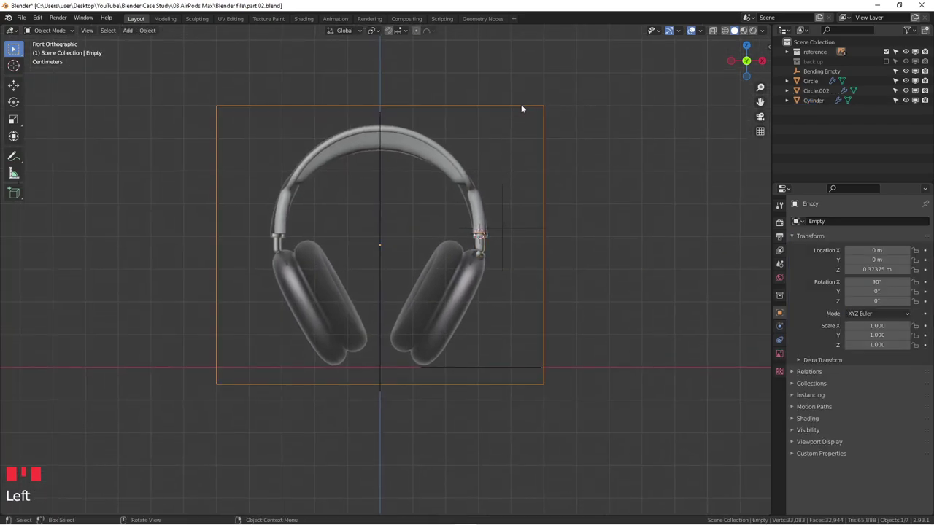
{"action": "key", "text": "r"}
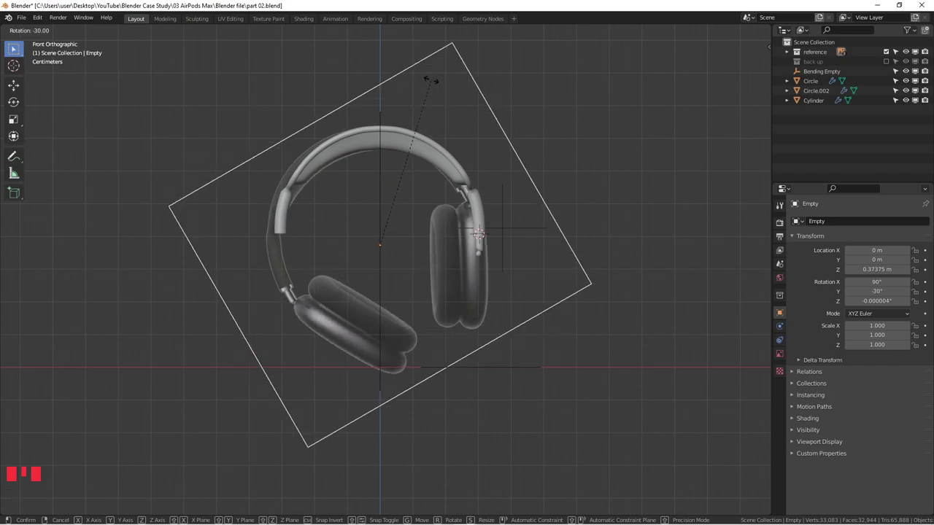
{"action": "key", "text": "Escape"}
{"action": "scroll", "coordinate": [485, 286], "scroll_direction": "up", "scroll_amount": 1}
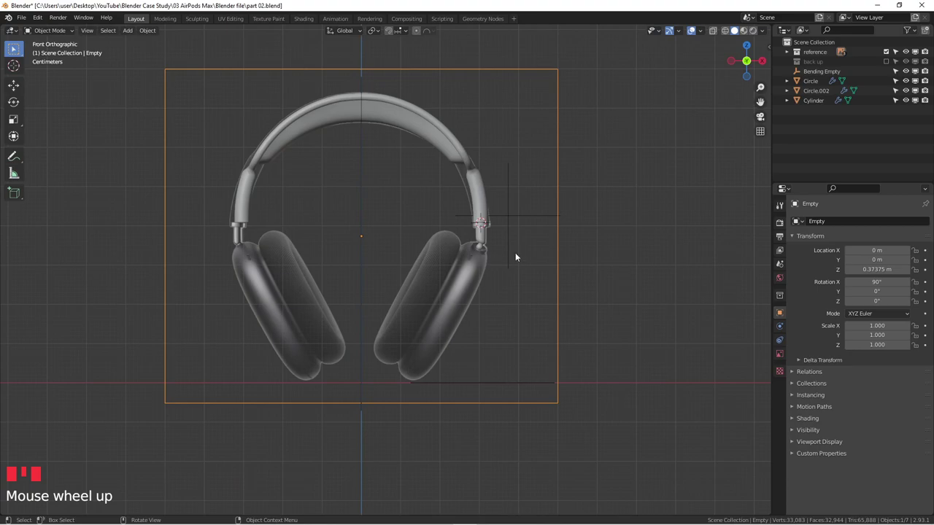
- Select the Empty.002 ear cup image in the reference collection and compare it with the headband and stem from above
{"action": "left_click", "coordinate": [786, 51]}
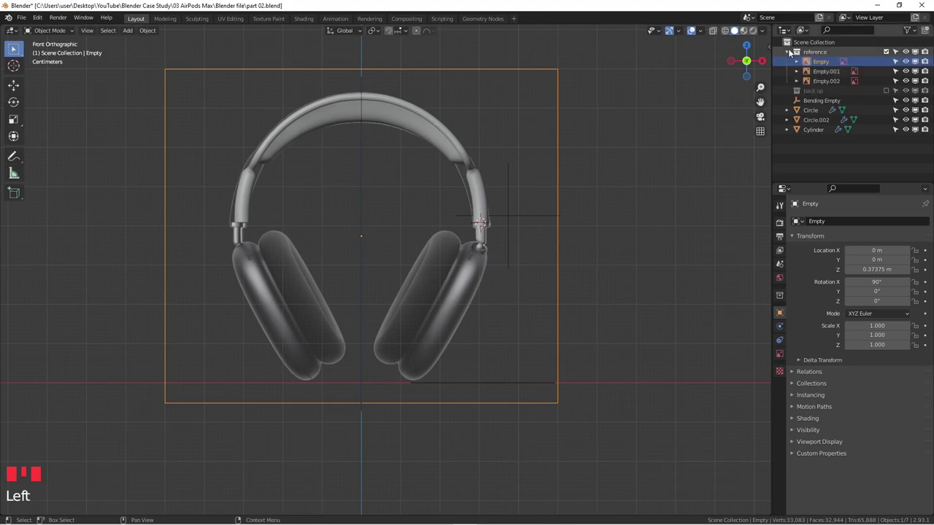
{"action": "left_click", "coordinate": [826, 81]}
{"action": "middle_click_drag", "start_coordinate": [545, 148], "coordinate": [521, 196]}
{"action": "key", "text": "KP_7"}
{"action": "scroll", "coordinate": [520, 340], "scroll_direction": "up", "scroll_amount": 3}
{"action": "middle_click_drag", "start_coordinate": [520, 340], "coordinate": [488, 301], "text": "shift"}
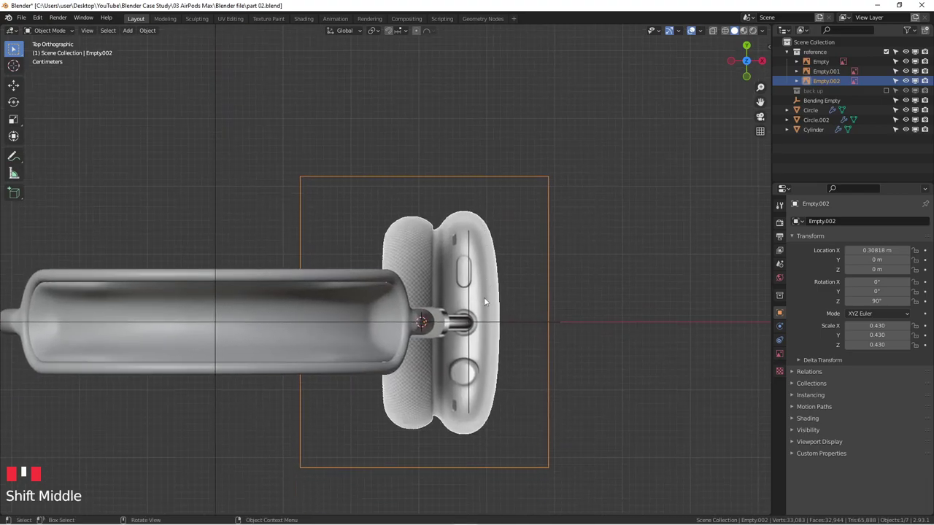
{"action": "scroll", "coordinate": [490, 296], "scroll_direction": "up", "scroll_amount": 3}
{"action": "middle_click_drag", "start_coordinate": [374, 361], "coordinate": [428, 149], "text": "shift"}
{"action": "scroll", "coordinate": [391, 243], "scroll_direction": "down", "scroll_amount": 5}
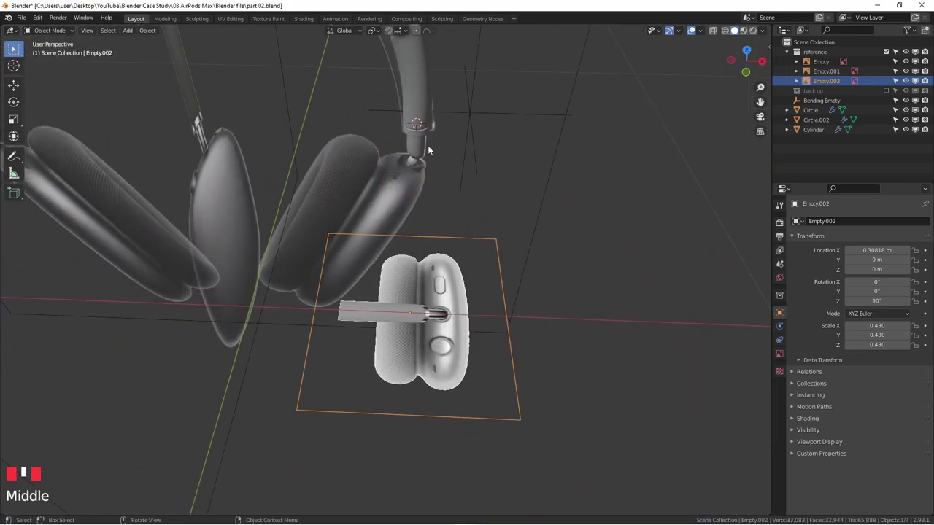
- Select the Empty.002 ear cup reference image again in top view and try scaling it down
{"action": "left_click", "coordinate": [422, 151]}
{"action": "left_click", "coordinate": [425, 104]}
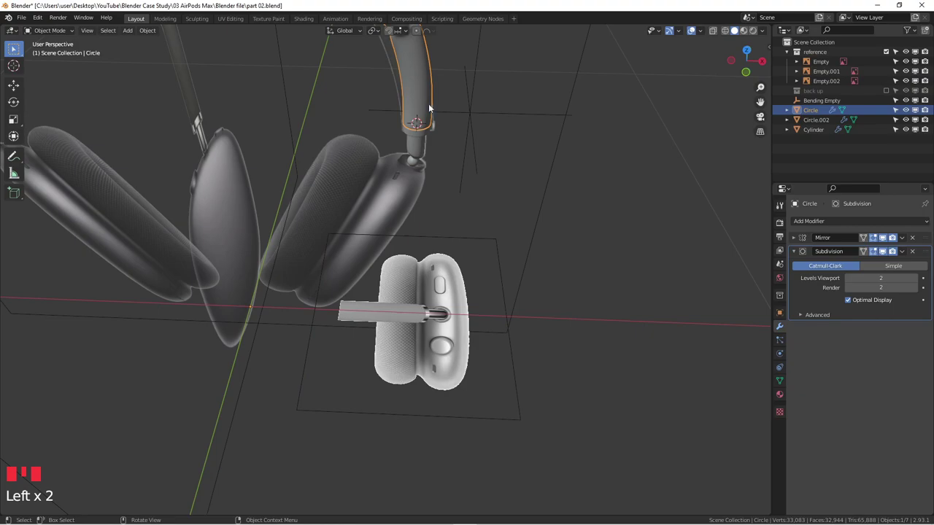
{"action": "middle_click_drag", "start_coordinate": [436, 265], "coordinate": [450, 274]}
{"action": "left_click", "coordinate": [450, 275]}
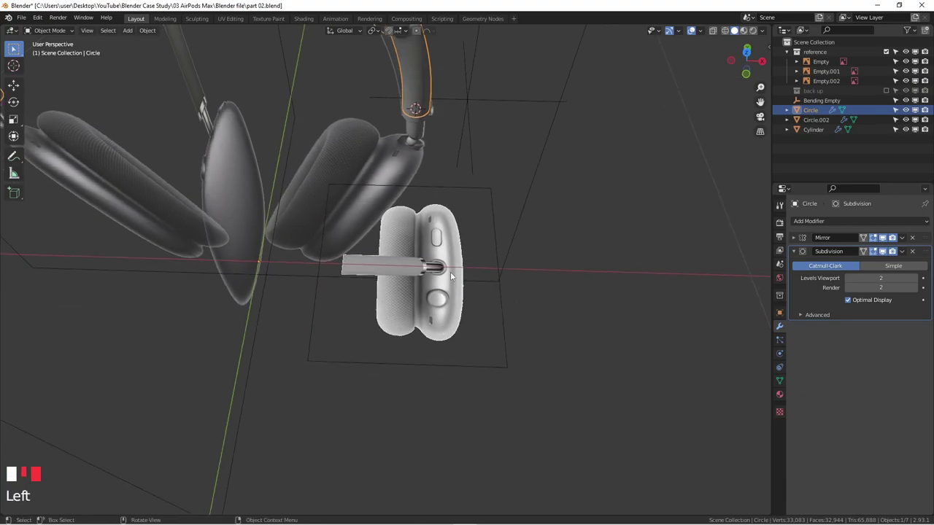
{"action": "key", "text": "KP_7"}
{"action": "scroll", "coordinate": [450, 271], "scroll_direction": "up", "scroll_amount": 3}
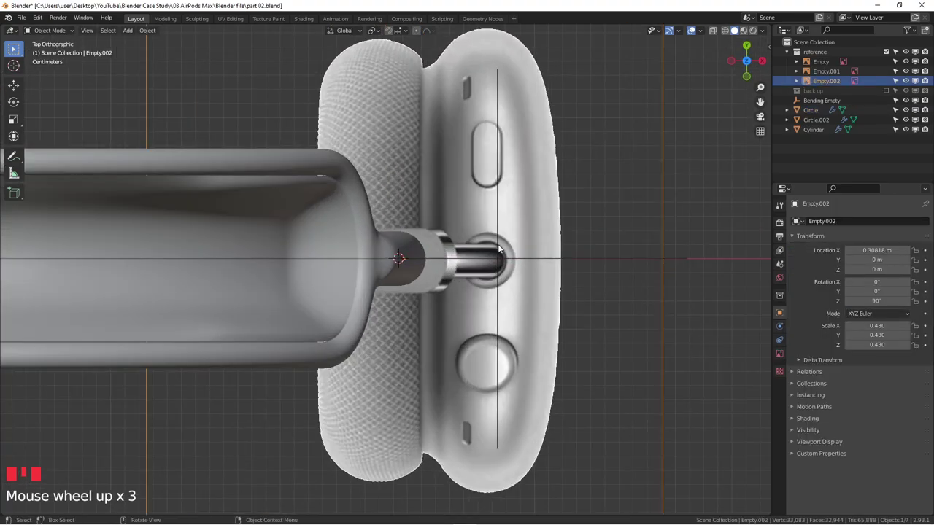
{"action": "scroll", "coordinate": [554, 238], "scroll_direction": "down", "scroll_amount": 3}
{"action": "middle_click_drag", "start_coordinate": [553, 209], "coordinate": [520, 230], "text": "shift"}
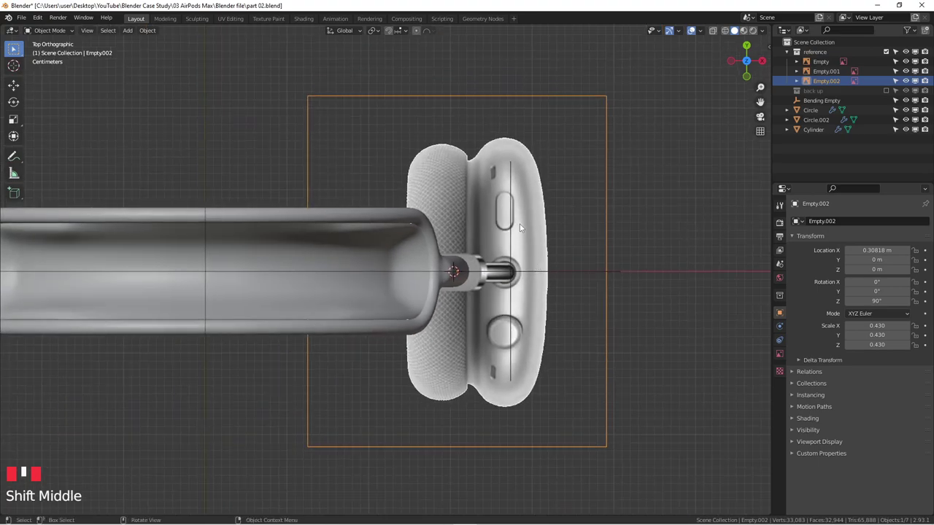
{"action": "key", "text": "s"}
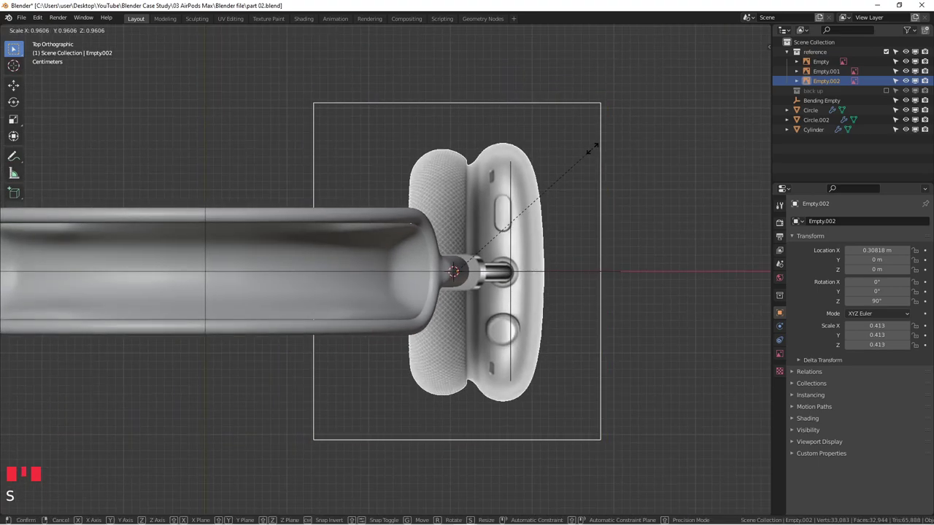
{"action": "right_click", "coordinate": [584, 175]}
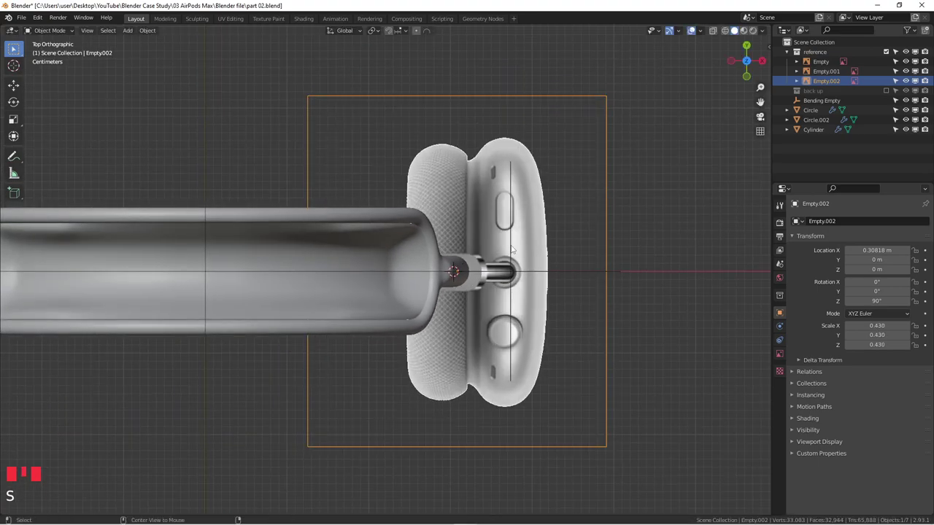
- Turn on X-ray display and move the Empty.002 image -0.057869 m along X so its stem lines up with the modelled joint
{"action": "key", "text": "alt+z"}
{"action": "scroll", "coordinate": [512, 264], "scroll_direction": "up", "scroll_amount": 2}
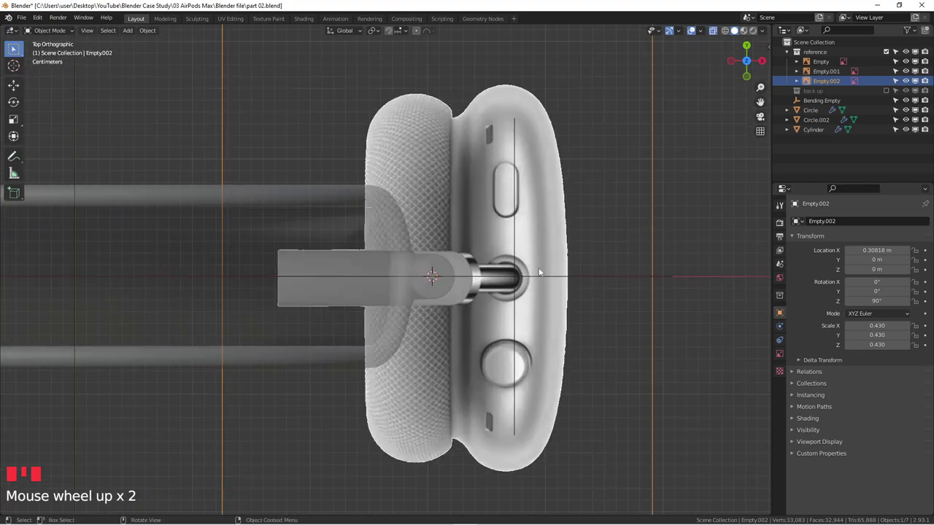
{"action": "left_click", "coordinate": [540, 269]}
{"action": "scroll", "coordinate": [541, 269], "scroll_direction": "down", "scroll_amount": 3}
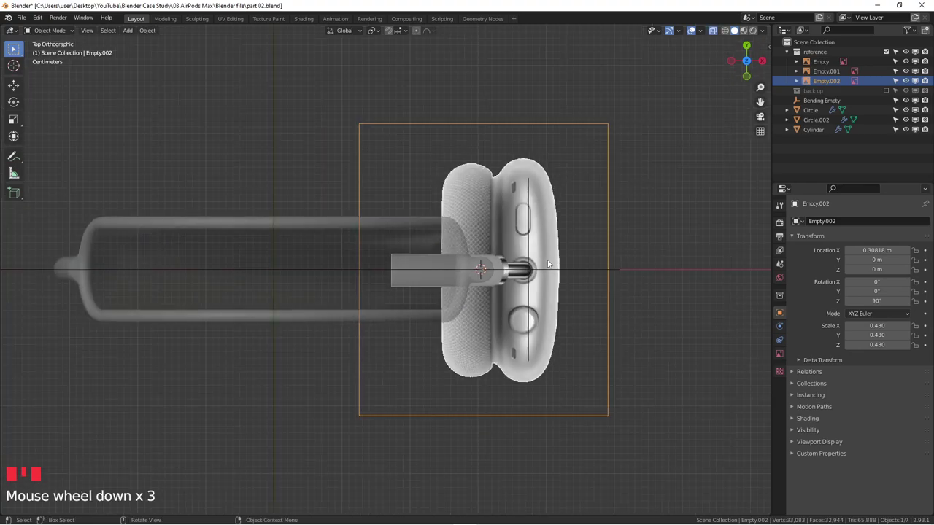
{"action": "key", "text": "g"}
{"action": "key", "text": "x"}
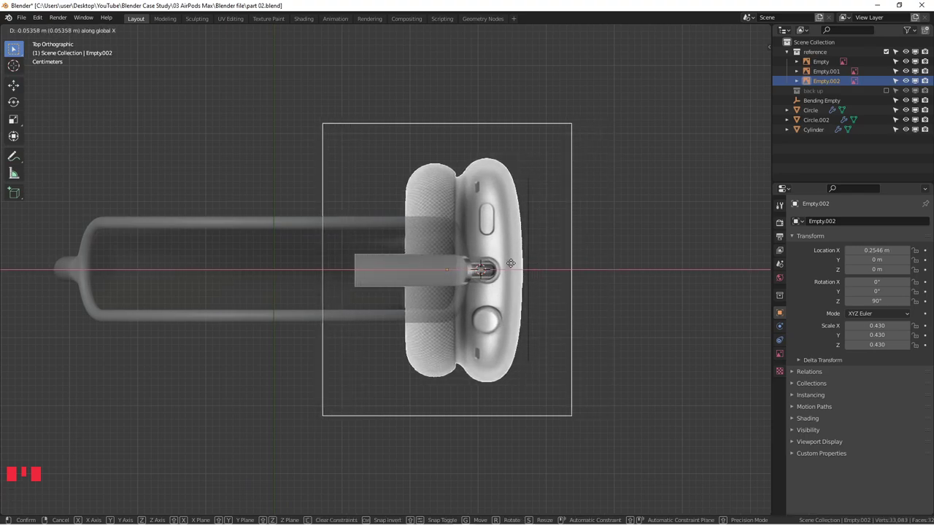
{"action": "left_click", "coordinate": [508, 262]}
{"action": "scroll", "coordinate": [541, 223], "scroll_direction": "up", "scroll_amount": 6}
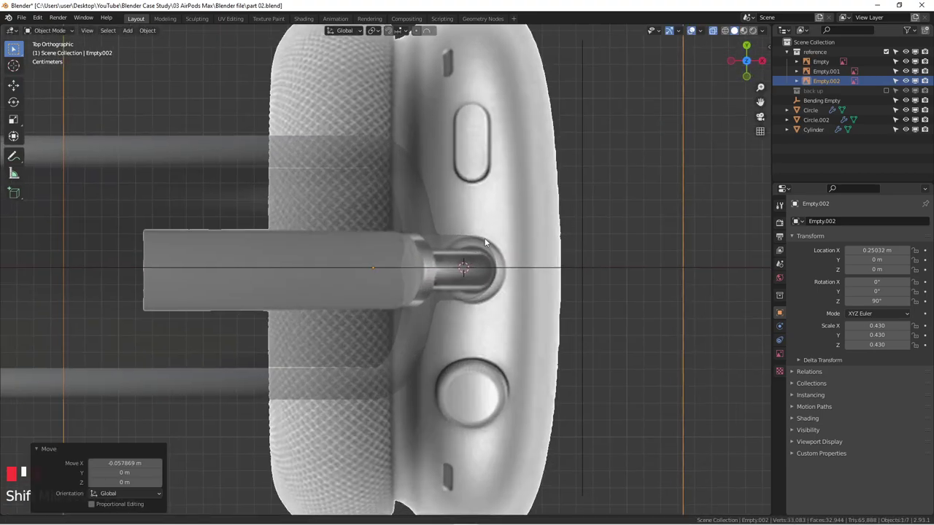
{"action": "scroll", "coordinate": [550, 228], "scroll_direction": "down", "scroll_amount": 5}
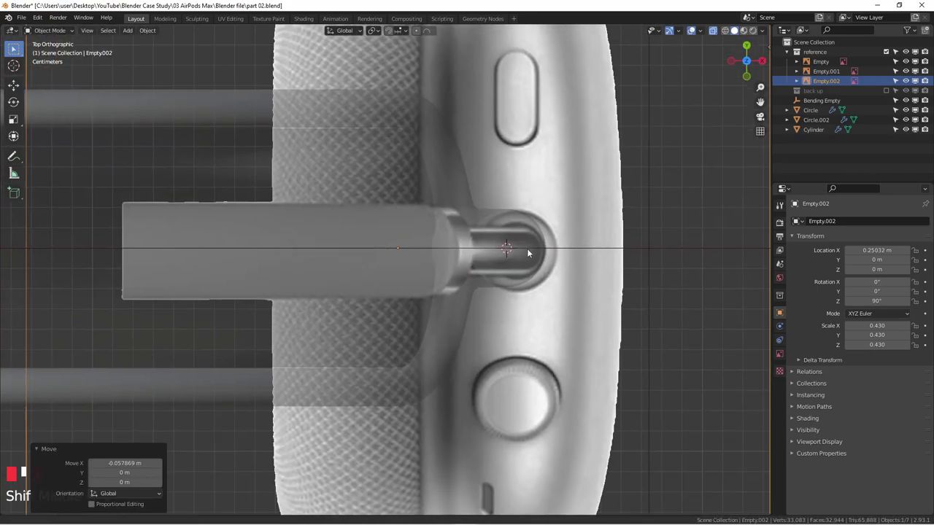
- Scale the Empty.002 image by 1.069 and shift it 0.001378 m along Y and -0.002412 m along X onto the joint
{"action": "key", "text": "s"}
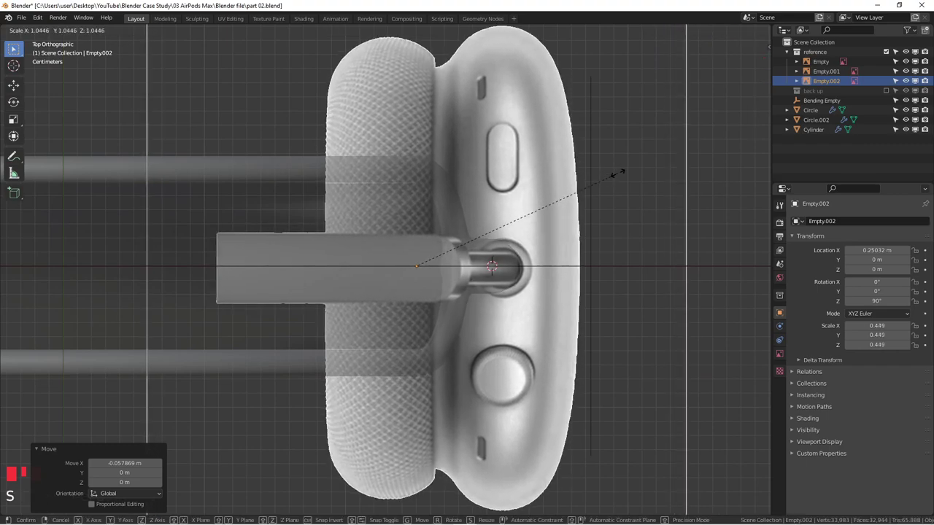
{"action": "left_click", "coordinate": [623, 175]}
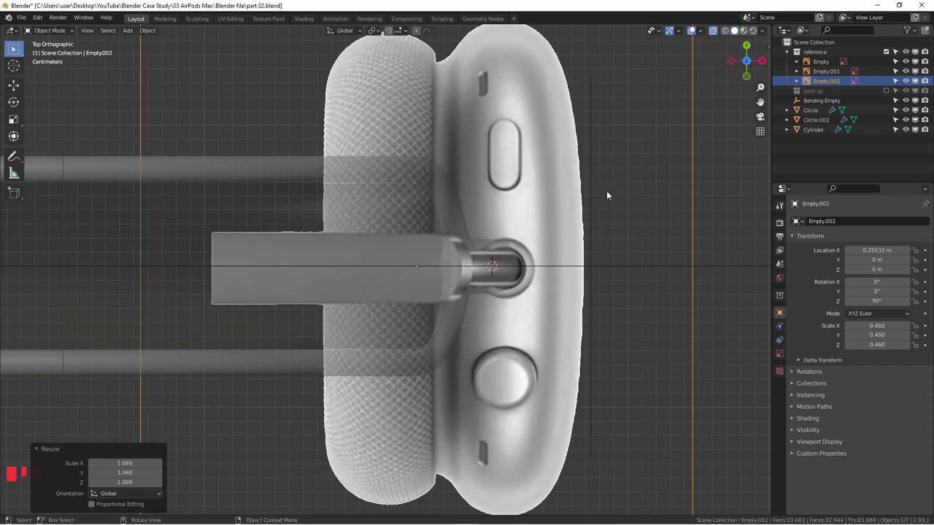
{"action": "key", "text": "g"}
{"action": "key", "text": "y"}
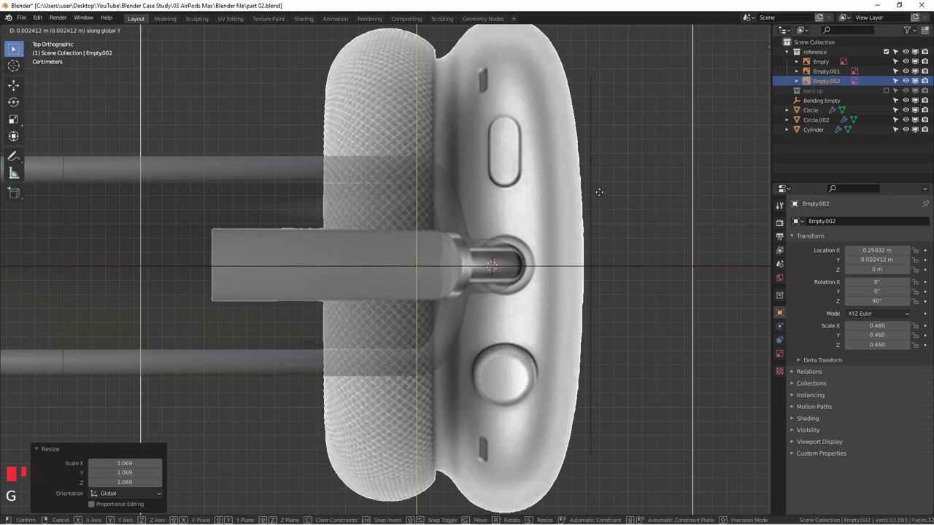
{"action": "left_click", "coordinate": [599, 193]}
{"action": "key", "text": "g"}
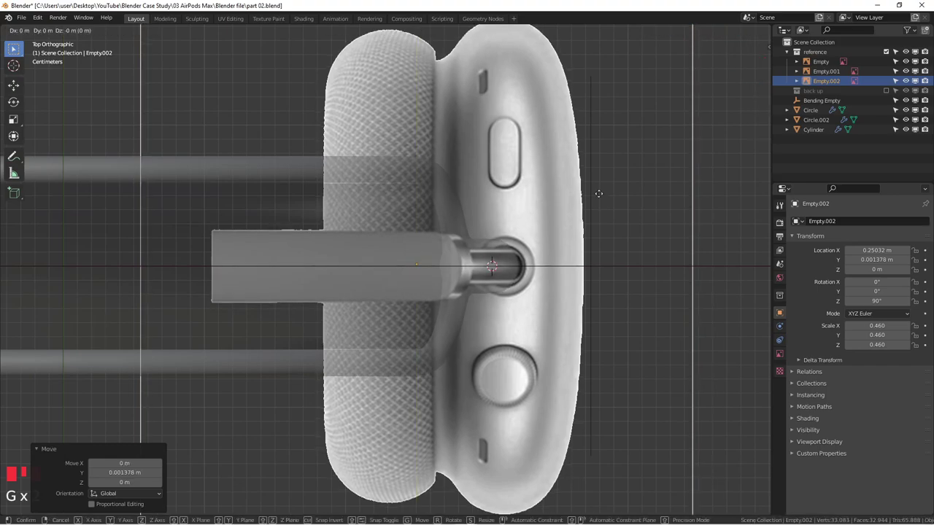
{"action": "left_click", "coordinate": [594, 198]}
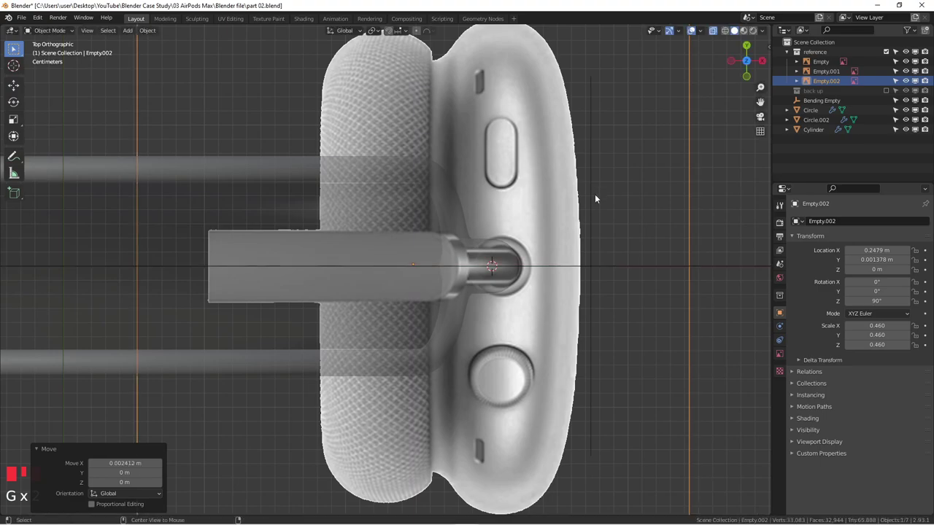
- Turn off X-ray display and check the Empty.002 image's alignment with the headband and joint in perspective, top and front views
{"action": "middle_click_drag", "start_coordinate": [595, 194], "coordinate": [452, 150]}
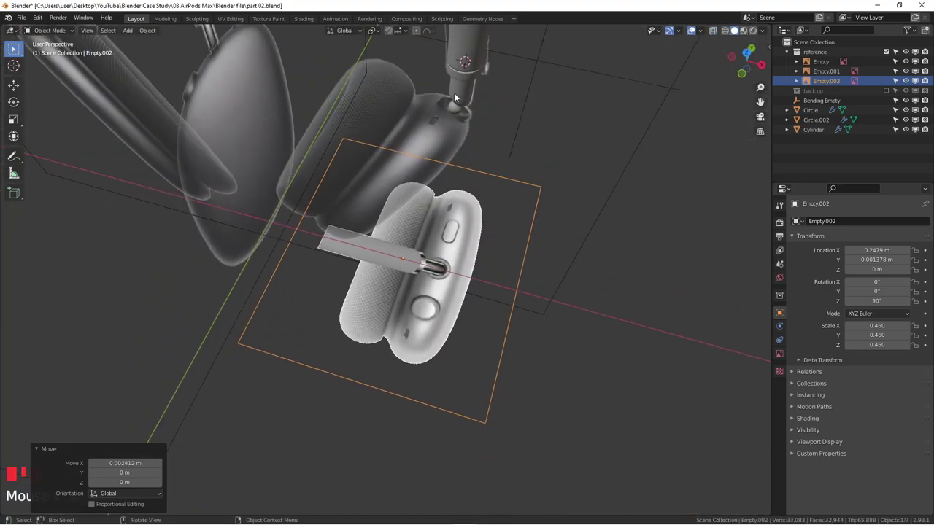
{"action": "key", "text": "KP_7"}
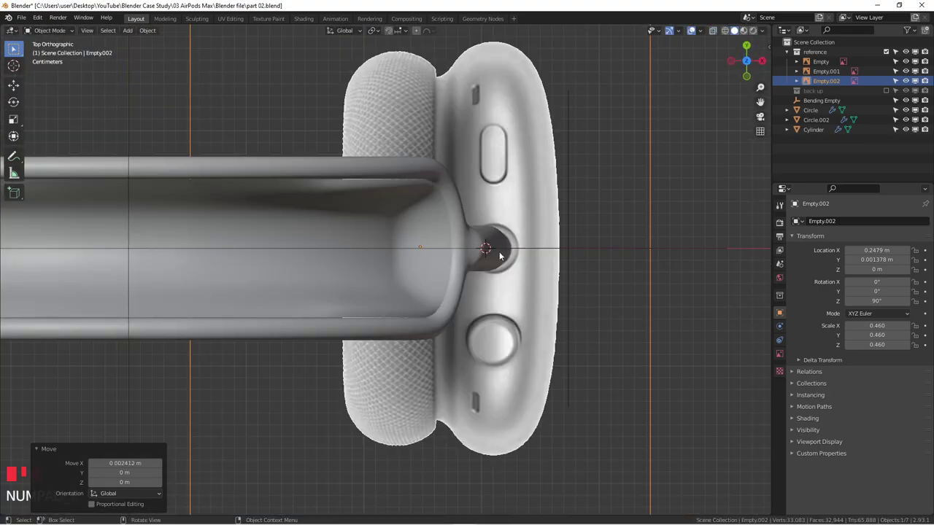
{"action": "scroll", "coordinate": [500, 255], "scroll_direction": "up", "scroll_amount": 2}
{"action": "scroll", "coordinate": [496, 253], "scroll_direction": "down", "scroll_amount": 2}
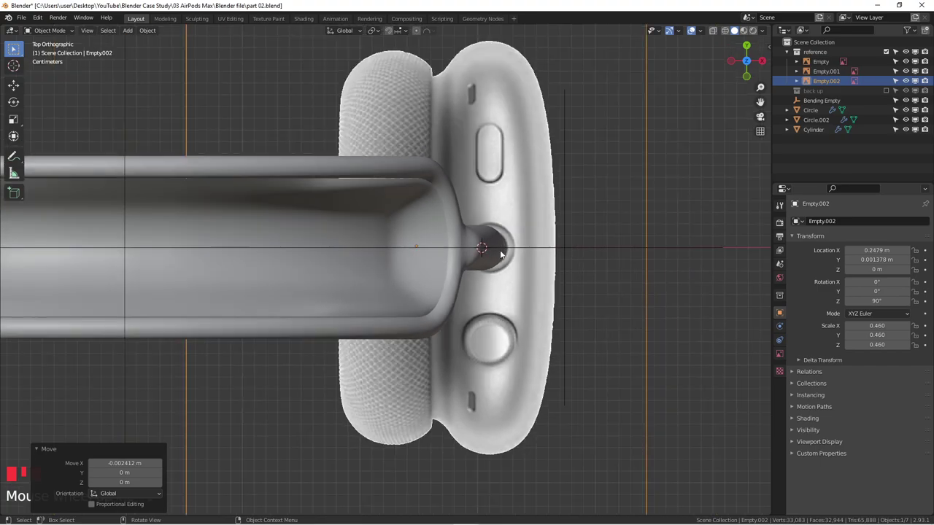
{"action": "scroll", "coordinate": [499, 249], "scroll_direction": "down", "scroll_amount": 2}
{"action": "middle_click_drag", "start_coordinate": [498, 248], "coordinate": [515, 288], "text": "shift"}
{"action": "key", "text": "KP_1"}
{"action": "scroll", "coordinate": [471, 222], "scroll_direction": "down", "scroll_amount": 3}
{"action": "key", "text": "KP_7"}
{"action": "scroll", "coordinate": [514, 288], "scroll_direction": "down", "scroll_amount": 2}
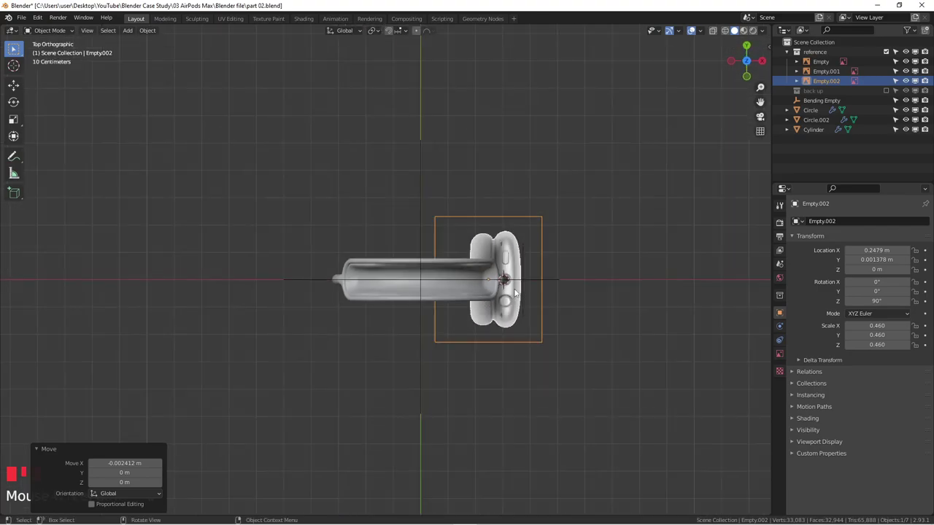
- Examine the ear cup outline in the side reference image from the right orthographic view
{"action": "key", "text": "KP_3"}
{"action": "scroll", "coordinate": [513, 212], "scroll_direction": "up", "scroll_amount": 4}
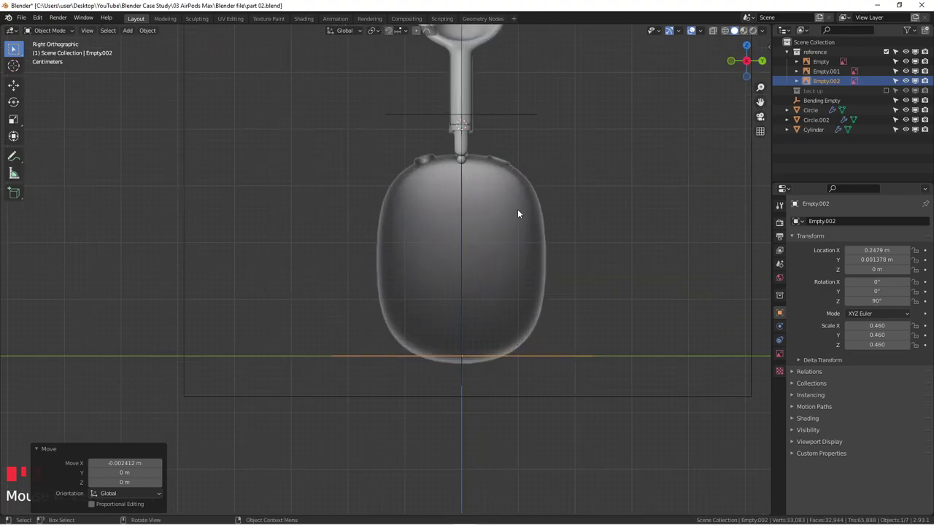
{"action": "scroll", "coordinate": [511, 232], "scroll_direction": "down", "scroll_amount": 1}
{"action": "middle_click_drag", "start_coordinate": [511, 232], "coordinate": [423, 221], "text": "shift"}
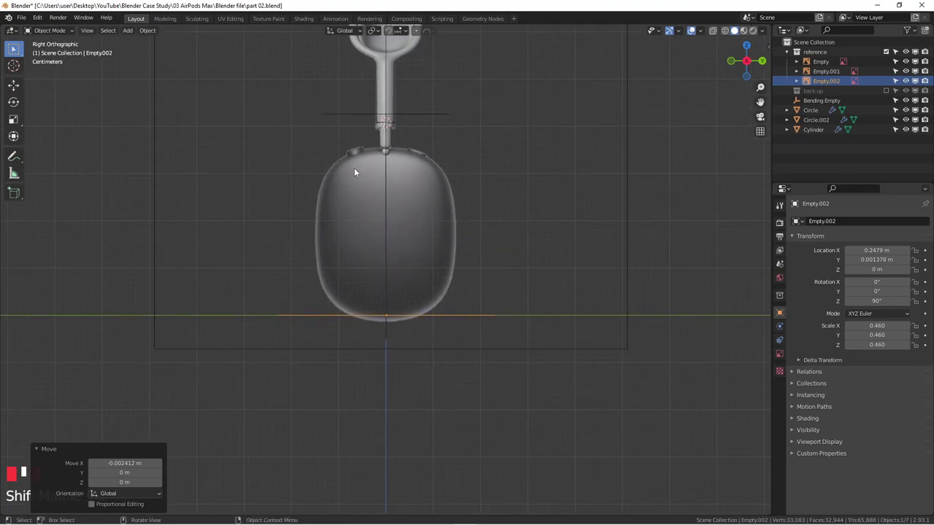
{"action": "middle_click_drag", "start_coordinate": [343, 232], "coordinate": [353, 275]}
{"action": "key", "text": "KP_5"}
{"action": "key", "text": "KP_3"}
{"action": "scroll", "coordinate": [381, 198], "scroll_direction": "up", "scroll_amount": 5}
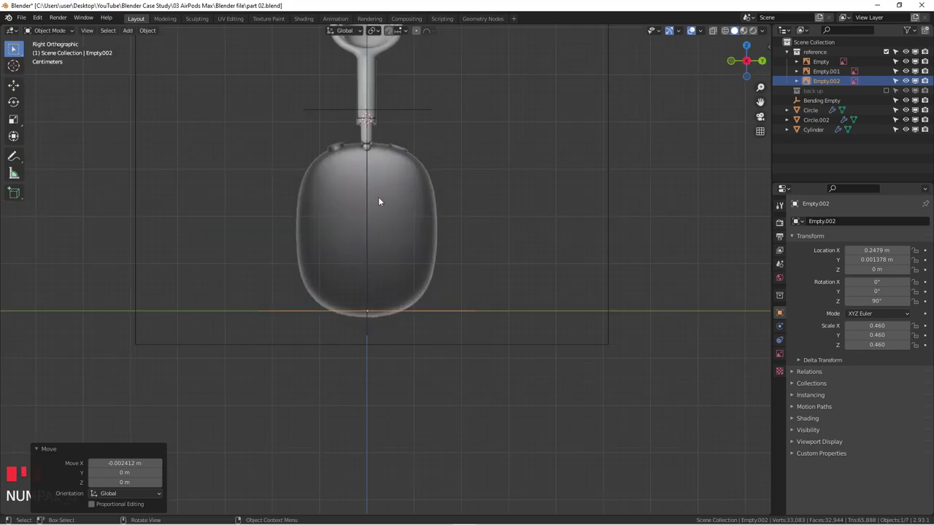
{"action": "middle_click_drag", "start_coordinate": [369, 187], "coordinate": [438, 223], "text": "shift"}
{"action": "middle_click_drag", "start_coordinate": [359, 173], "coordinate": [340, 179], "text": "shift"}
- Collapse the reference collection in the outliner and select the Empty.001 side reference image
{"action": "left_click", "coordinate": [787, 52]}
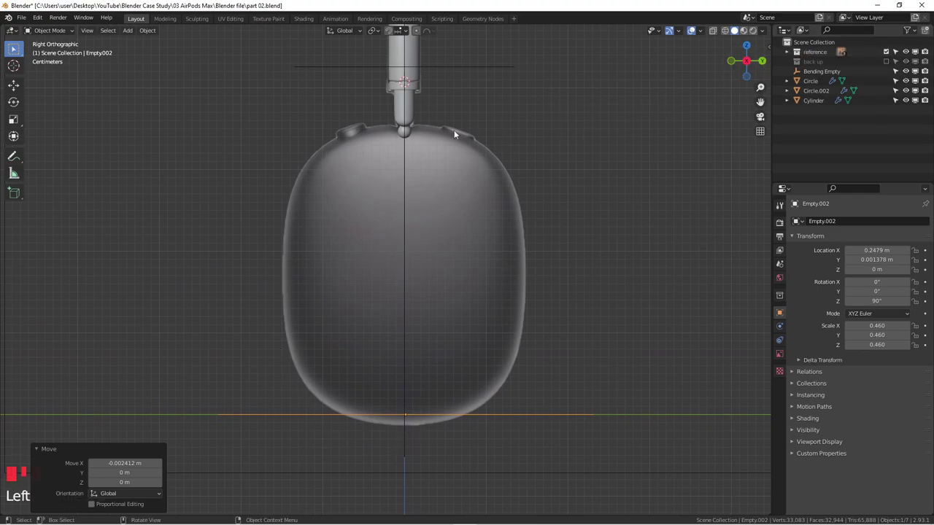
{"action": "left_click", "coordinate": [540, 345]}
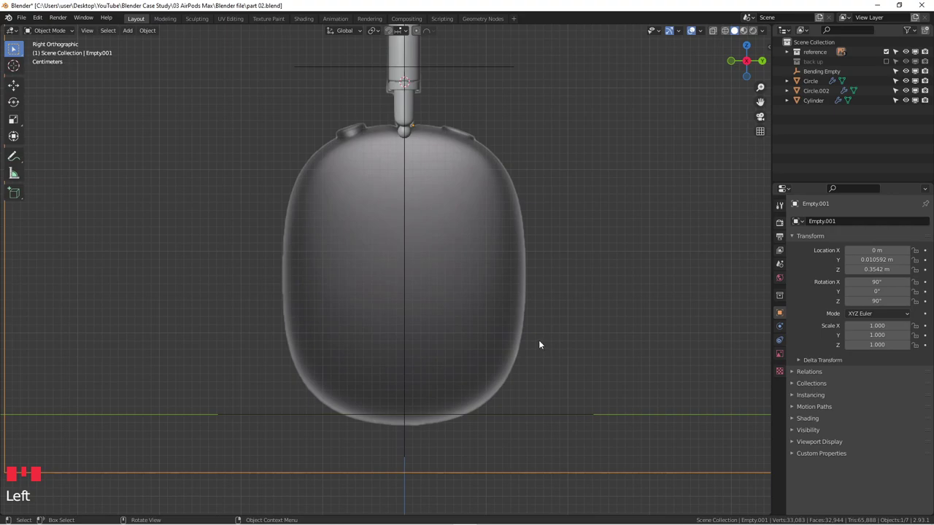
{"action": "middle_click_drag", "start_coordinate": [478, 251], "coordinate": [442, 241], "text": "shift"}
{"action": "scroll", "coordinate": [493, 197], "scroll_direction": "down", "scroll_amount": 1}
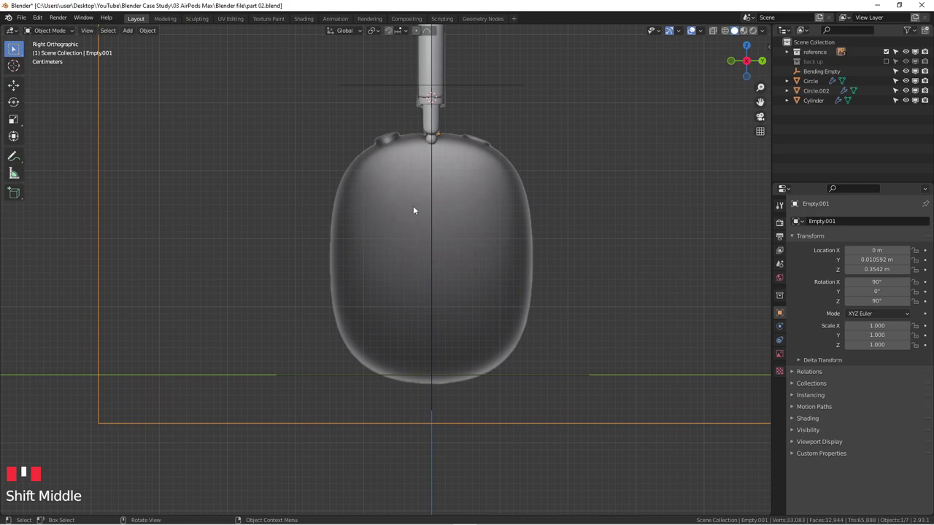
- Add a mesh plane aligned to the current right view and scale it to 0.195
{"action": "key", "text": "shift+a"}
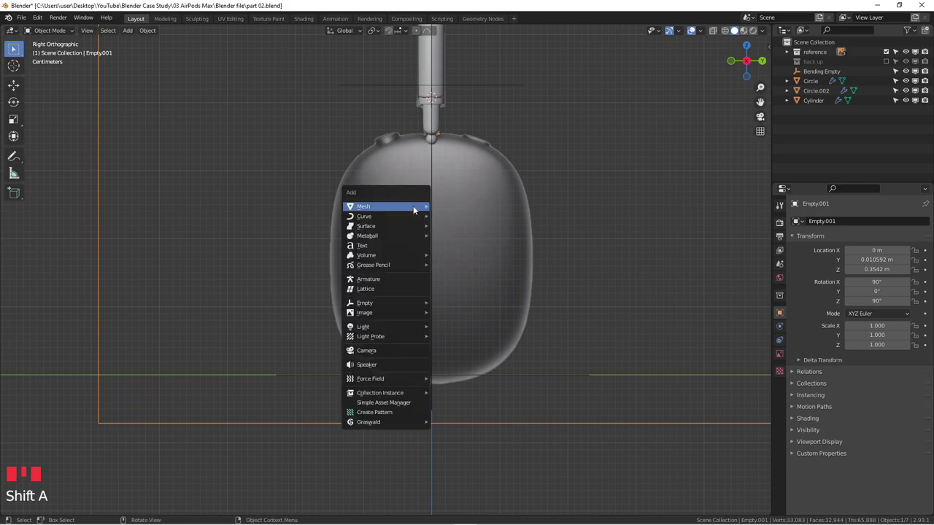
{"action": "mouse_move", "coordinate": [413, 209]}
{"action": "left_click", "coordinate": [453, 206]}
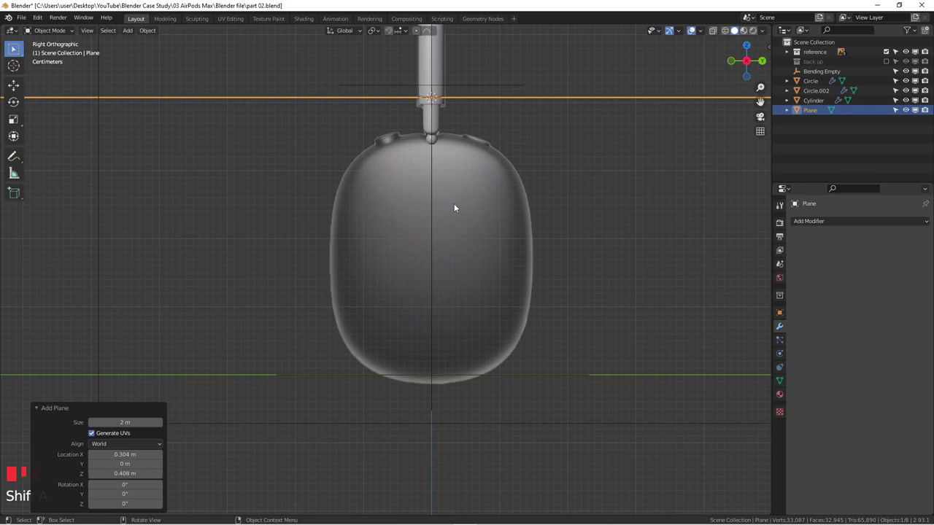
{"action": "left_click", "coordinate": [124, 444]}
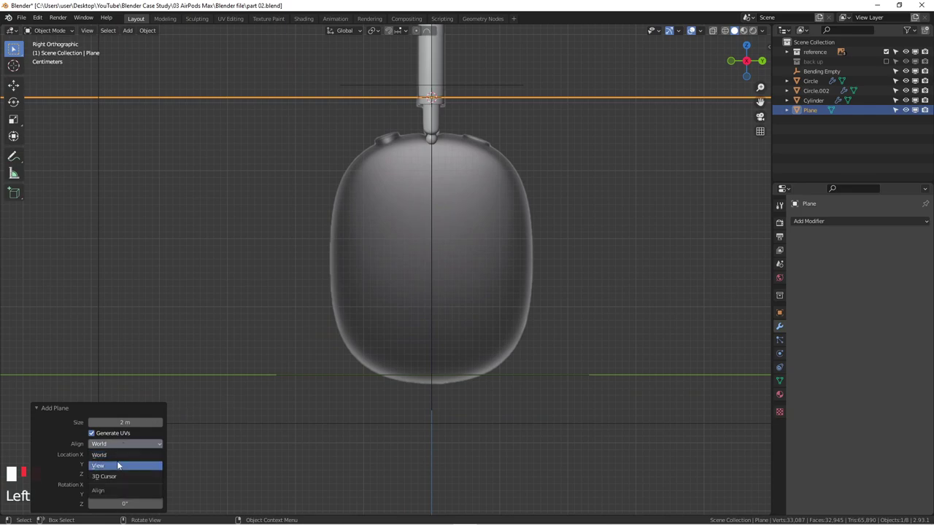
{"action": "left_click", "coordinate": [118, 464]}
{"action": "key", "text": "s"}
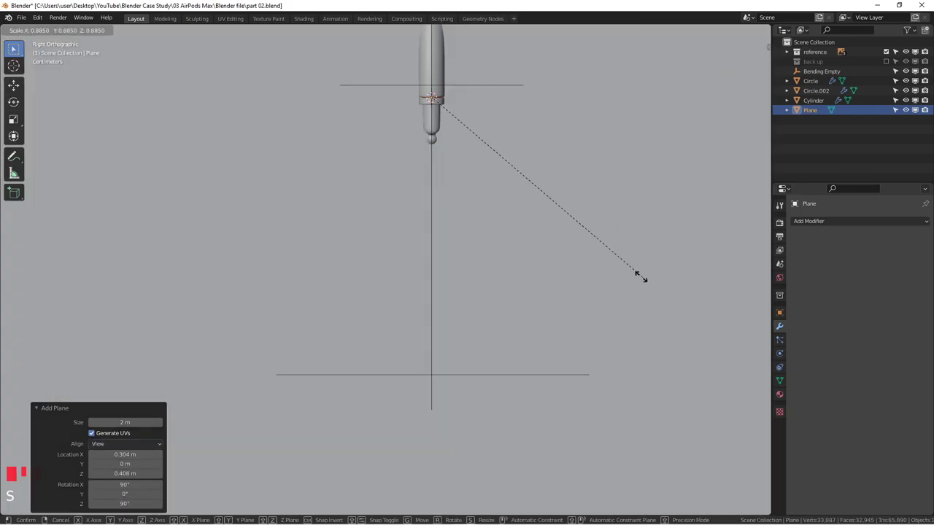
{"action": "left_click", "coordinate": [473, 143]}
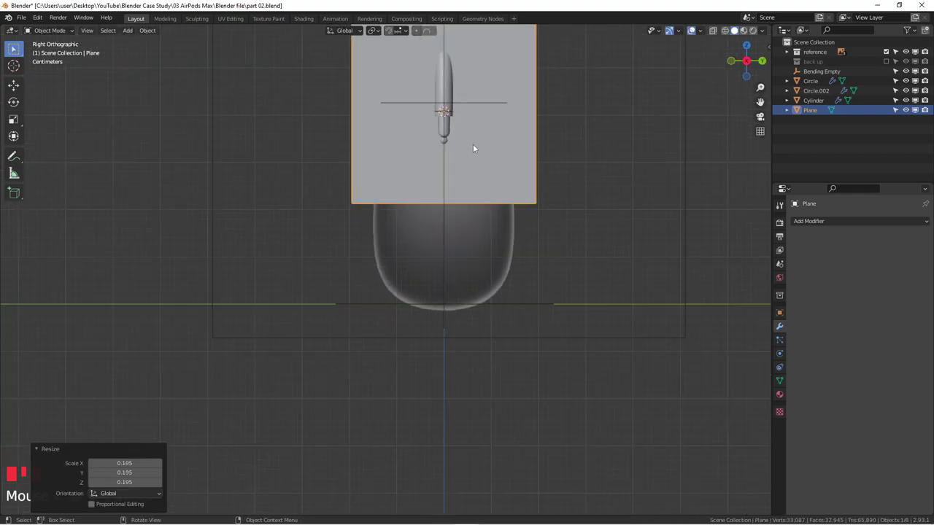
- Turn on X-ray display and move the plane -0.22736 m along Z over the ear cup reference
{"action": "scroll", "coordinate": [472, 143], "scroll_direction": "down", "scroll_amount": 2}
{"action": "middle_click_drag", "start_coordinate": [473, 143], "coordinate": [471, 263], "text": "shift"}
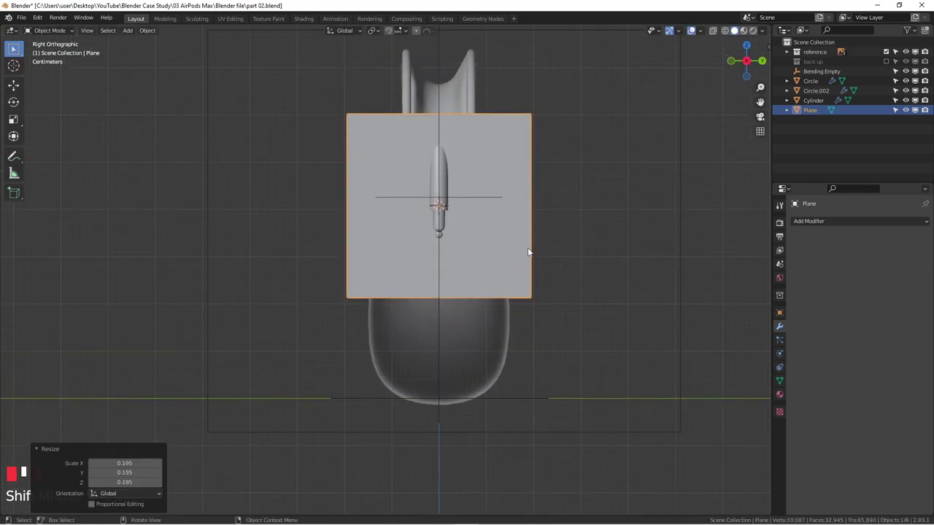
{"action": "key", "text": "alt+z"}
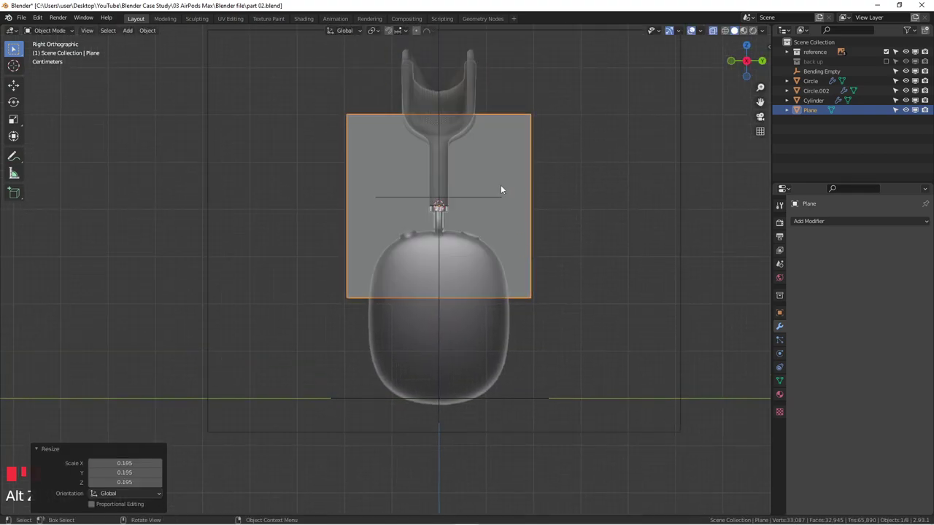
{"action": "key", "text": "g"}
{"action": "key", "text": "z"}
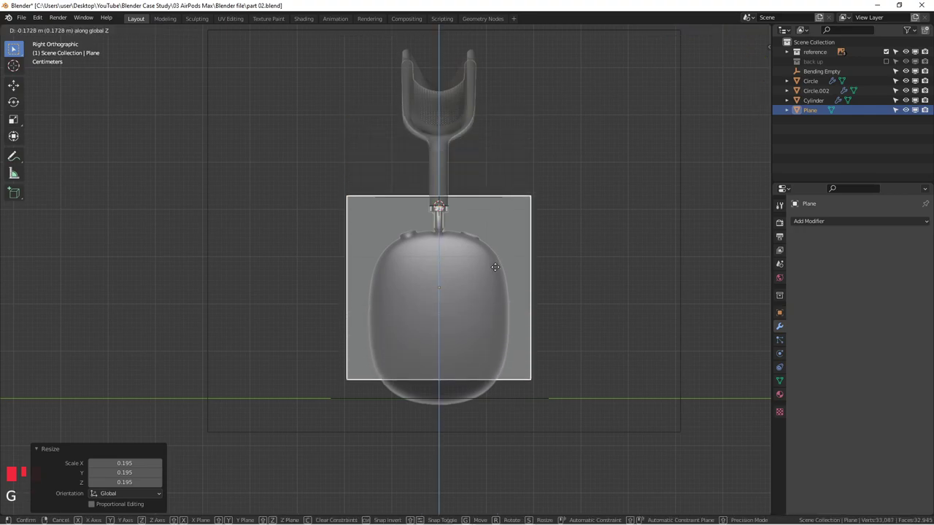
{"action": "left_click", "coordinate": [493, 296]}
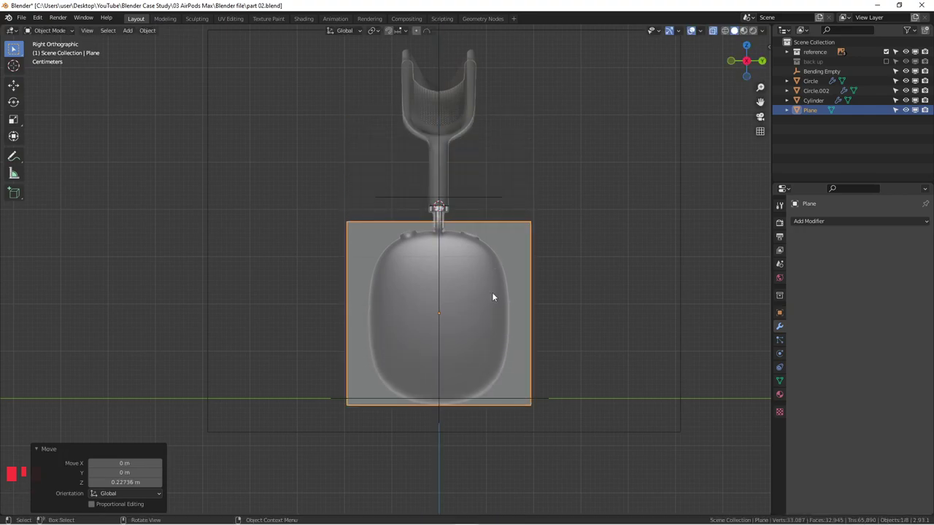
- Scale the plane by 0.902 overall and by 0.846 along Y to match the ear cup's width
{"action": "key", "text": "s"}
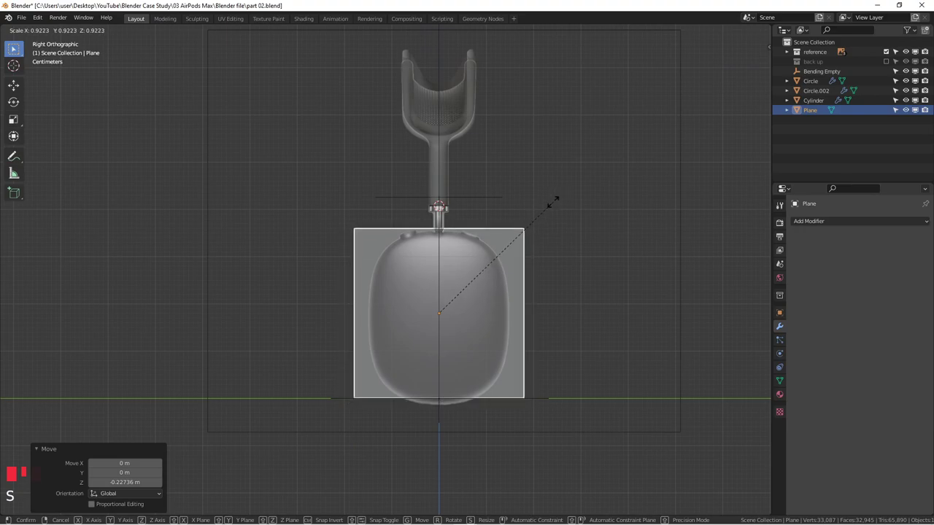
{"action": "left_click", "coordinate": [551, 209]}
{"action": "scroll", "coordinate": [457, 305], "scroll_direction": "up", "scroll_amount": 3}
{"action": "middle_click_drag", "start_coordinate": [457, 306], "coordinate": [467, 249], "text": "shift"}
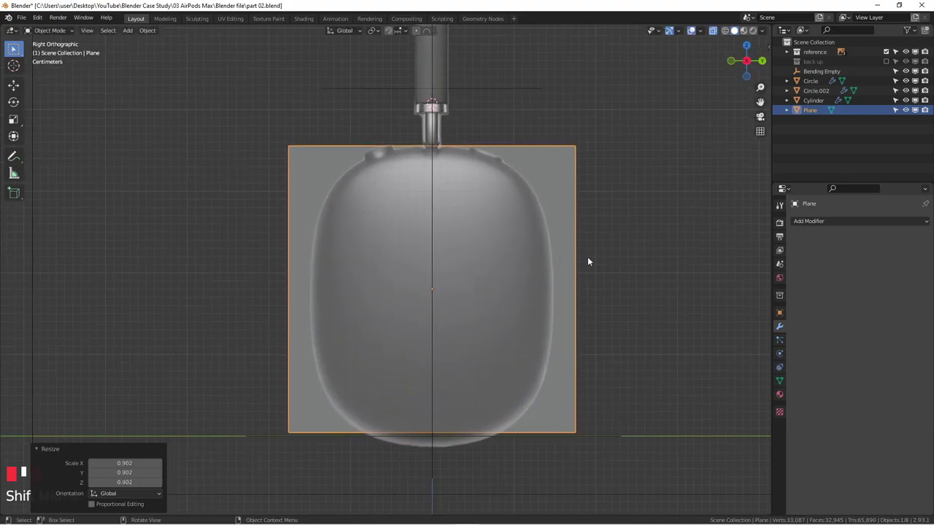
{"action": "key", "text": "s"}
{"action": "key", "text": "x"}
{"action": "key", "text": "y"}
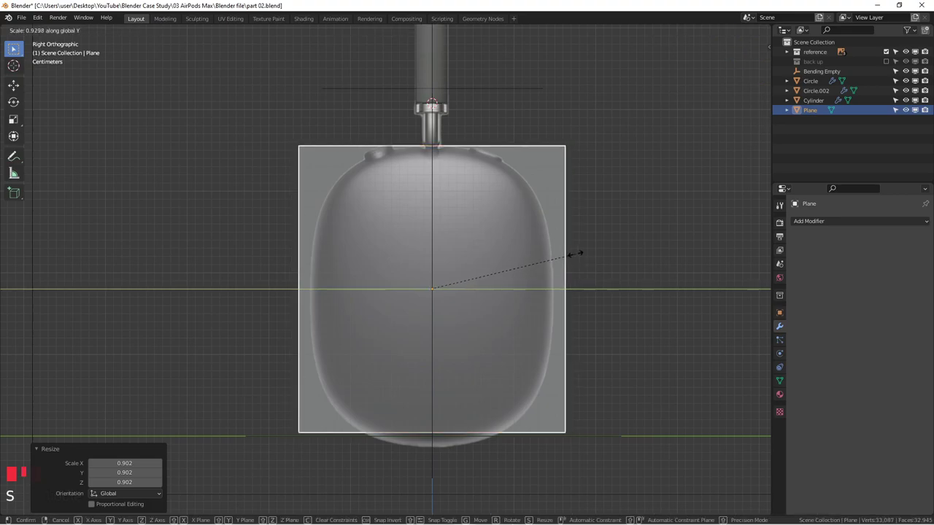
{"action": "left_click", "coordinate": [562, 256]}
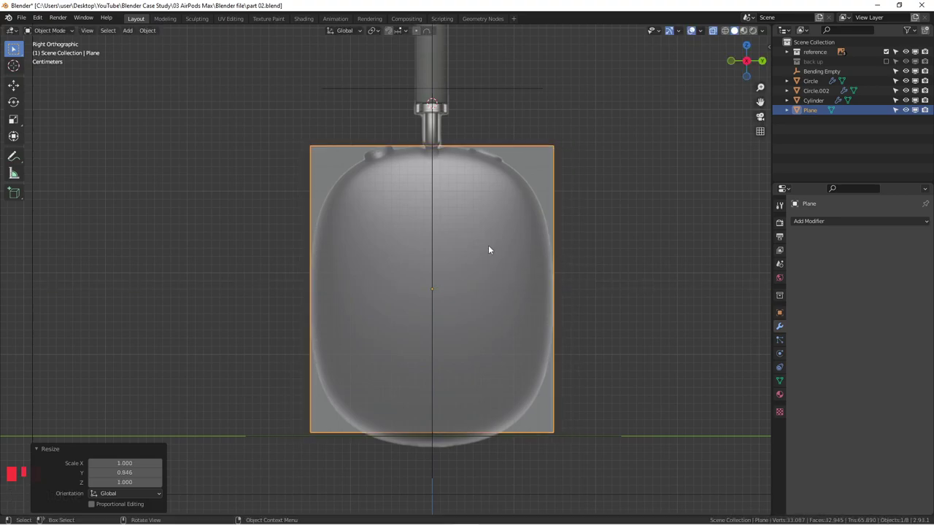
- Move the plane -0.013693 m along Z and scale it by 1.071 along Z
{"action": "key", "text": "g"}
{"action": "key", "text": "z"}
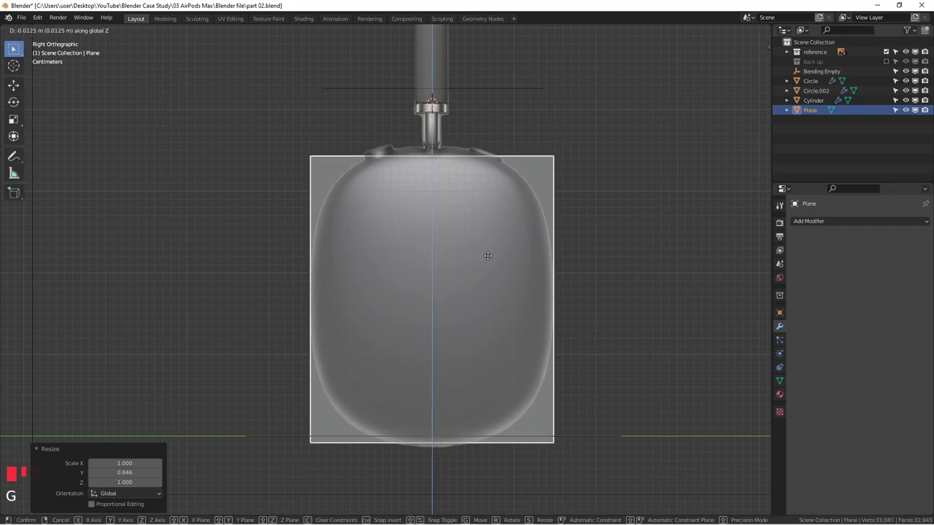
{"action": "left_click", "coordinate": [489, 252]}
{"action": "key", "text": "s"}
{"action": "key", "text": "x"}
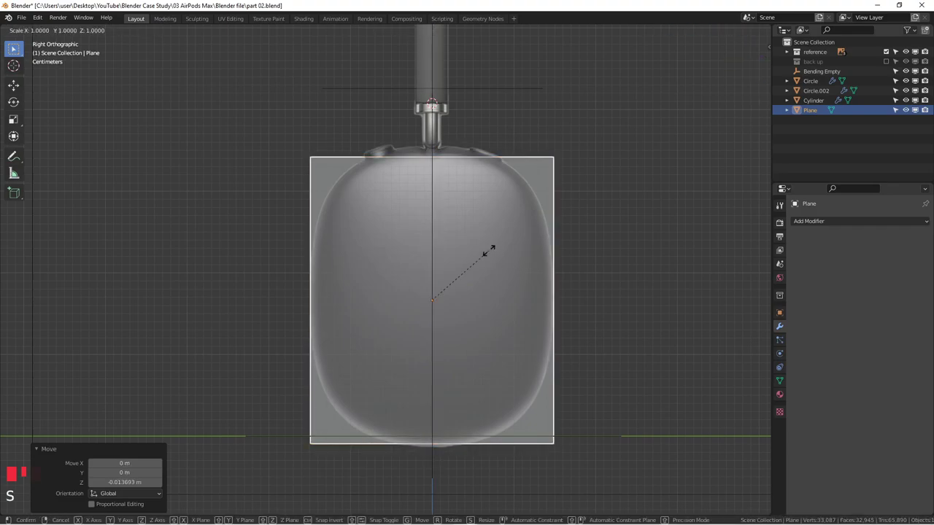
{"action": "key", "text": "z"}
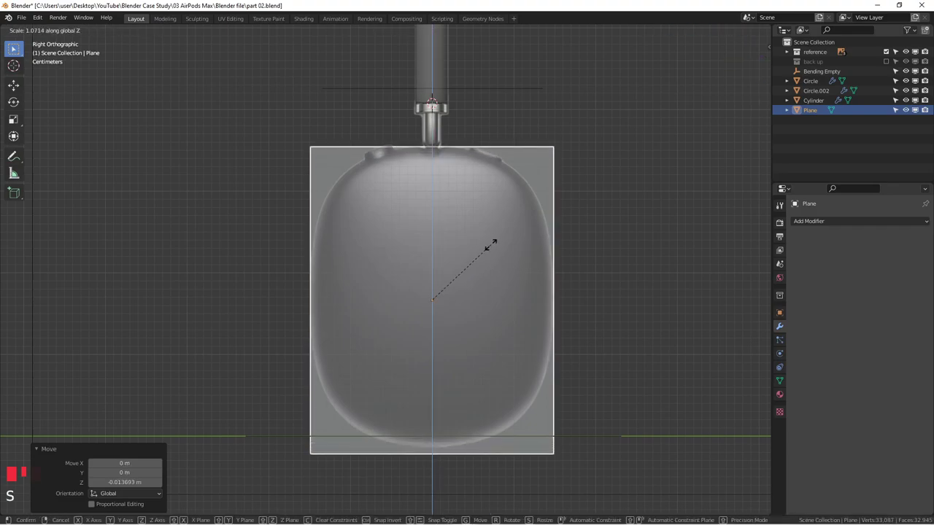
{"action": "left_click", "coordinate": [490, 244]}
- Move the plane about 0.005 m up along Z and scale it by 0.969 along Z to match the ear cup's height
{"action": "key", "text": "g"}
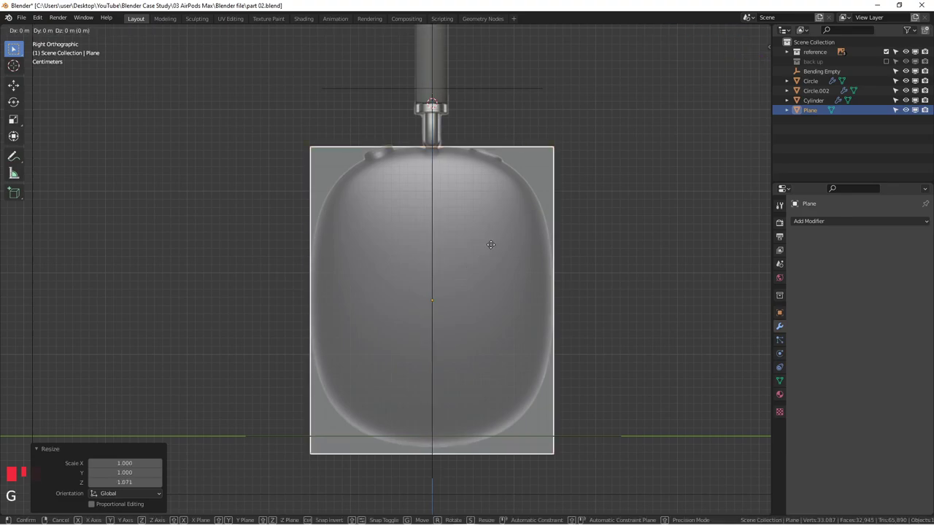
{"action": "key", "text": "z"}
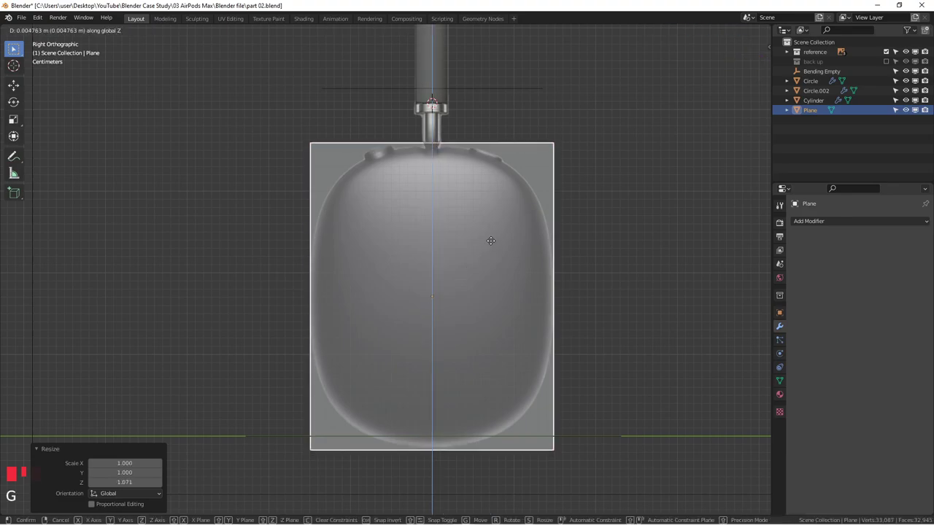
{"action": "left_click", "coordinate": [490, 240]}
{"action": "key", "text": "s"}
{"action": "key", "text": "z"}
{"action": "left_click", "coordinate": [470, 142]}
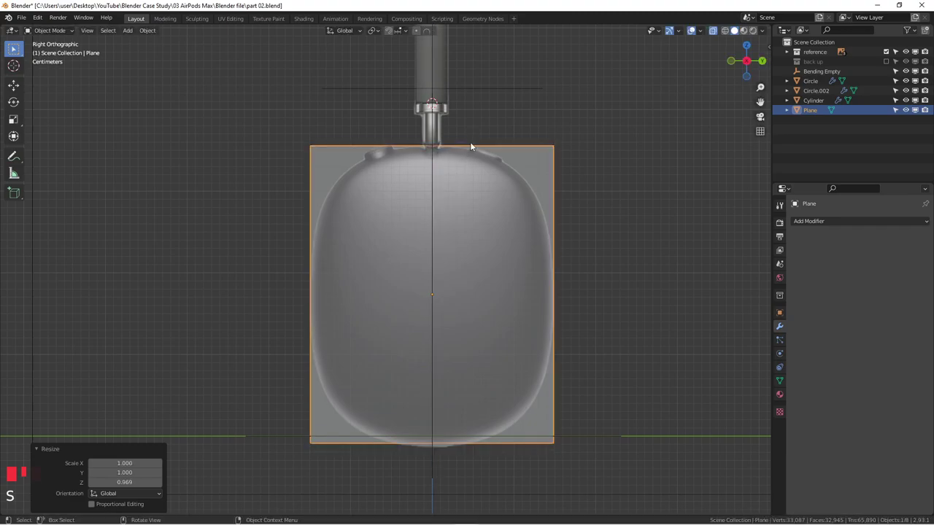
- Move the plane -0.003572 m along Z and scale it by 1.011 along Z
{"action": "key", "text": "g"}
{"action": "key", "text": "z"}
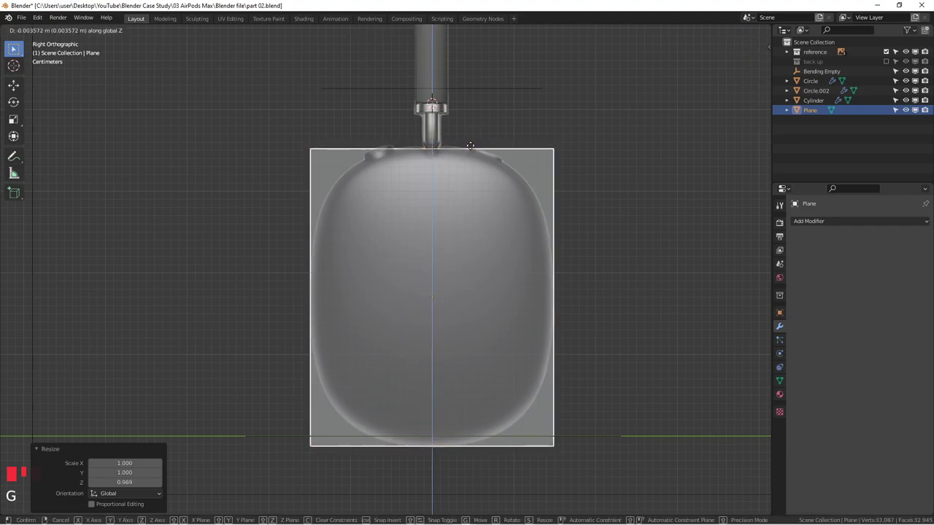
{"action": "left_click", "coordinate": [470, 145]}
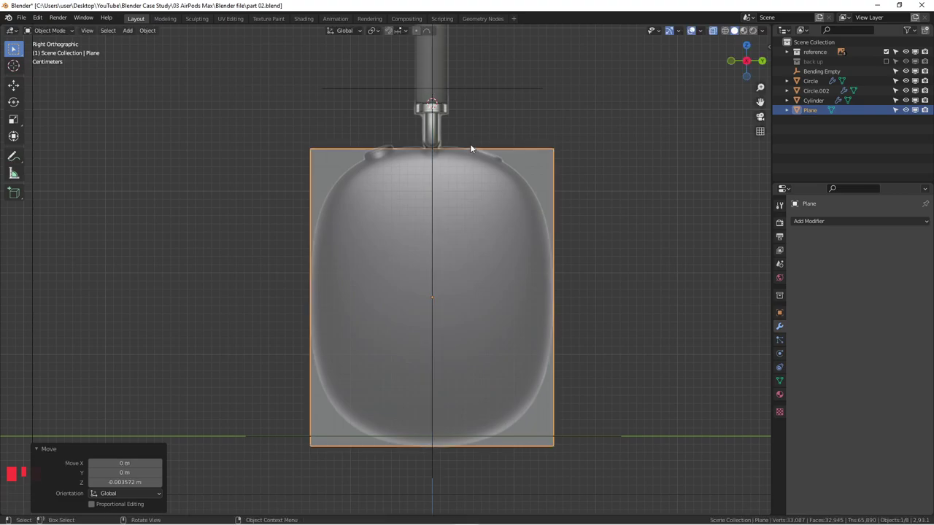
{"action": "key", "text": "s"}
{"action": "key", "text": "z"}
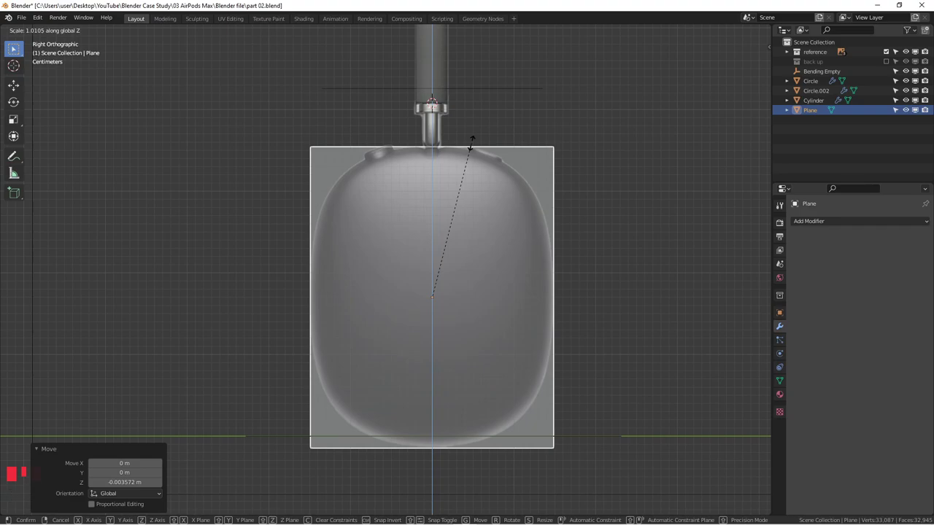
{"action": "left_click", "coordinate": [471, 144]}
- In Edit Mode, bevel all four of the plane's corner vertices with a 0.756 m width and 5 segments to follow the ear cup outline
{"action": "scroll", "coordinate": [500, 189], "scroll_direction": "up", "scroll_amount": 2}
{"action": "middle_click_drag", "start_coordinate": [503, 201], "coordinate": [510, 228], "text": "shift"}
{"action": "scroll", "coordinate": [512, 234], "scroll_direction": "down", "scroll_amount": 1}
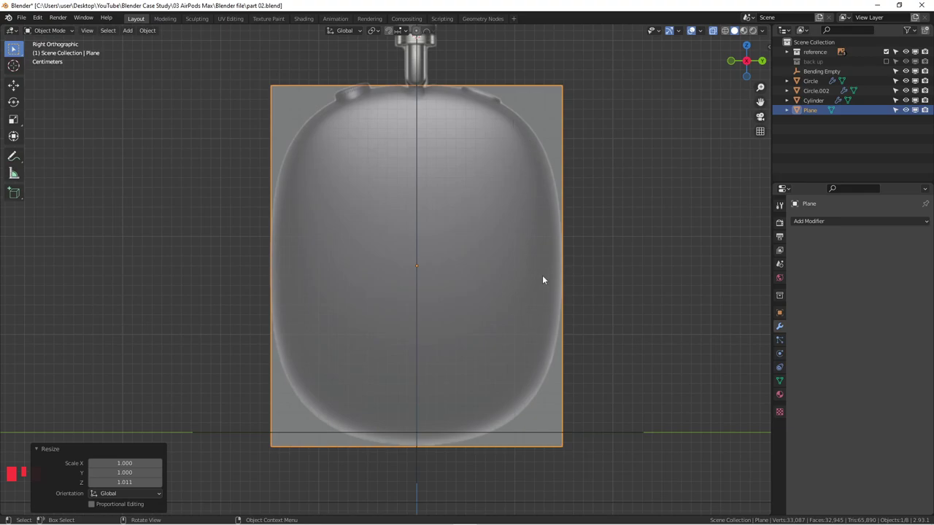
{"action": "middle_click_drag", "start_coordinate": [525, 142], "coordinate": [510, 154], "text": "shift"}
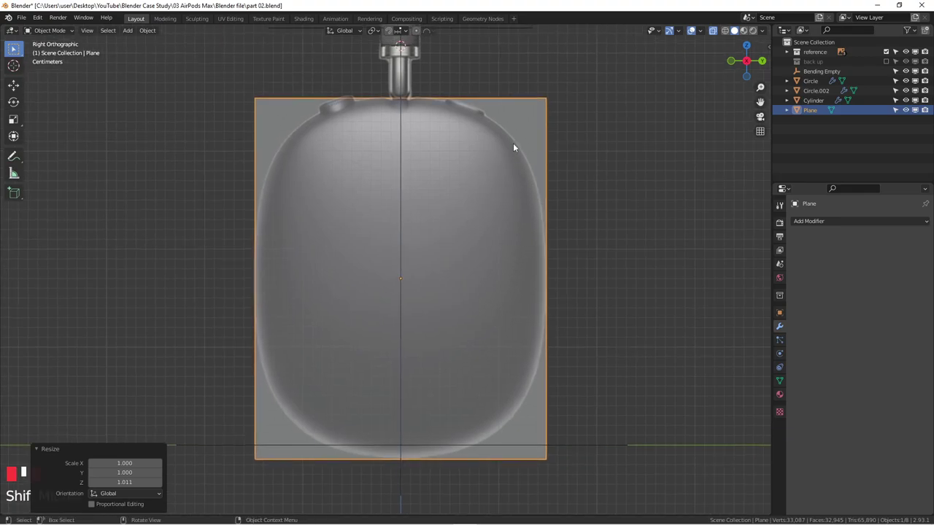
{"action": "key", "text": "Tab"}
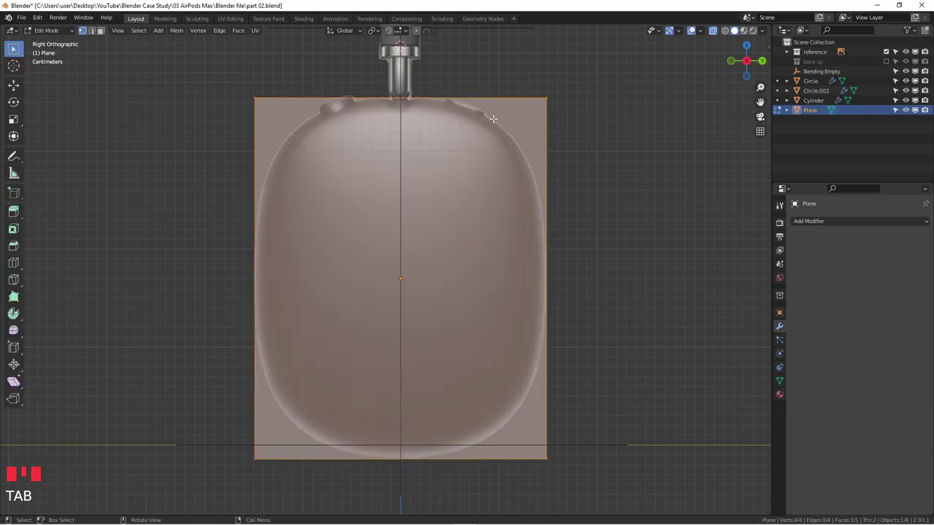
{"action": "left_click", "coordinate": [244, 93]}
{"action": "left_click", "coordinate": [550, 99], "text": "shift"}
{"action": "left_click", "coordinate": [496, 179]}
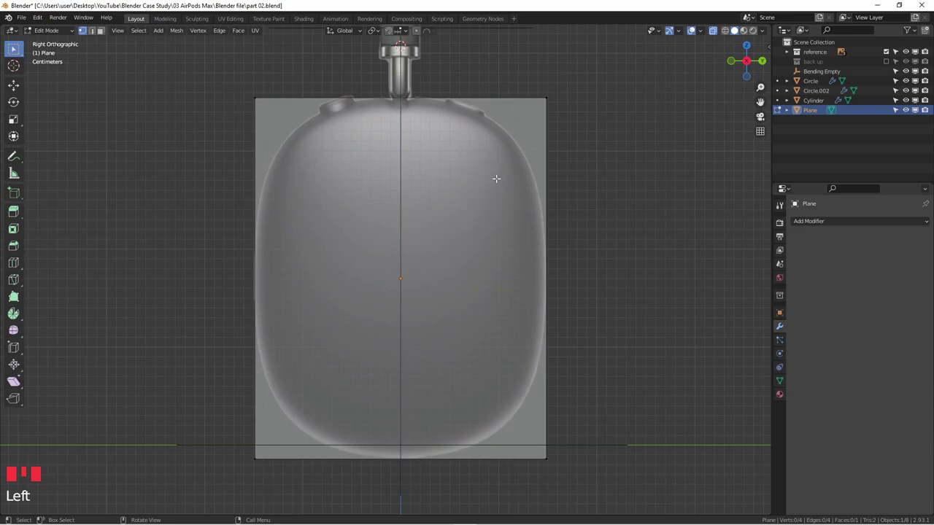
{"action": "key", "text": "a"}
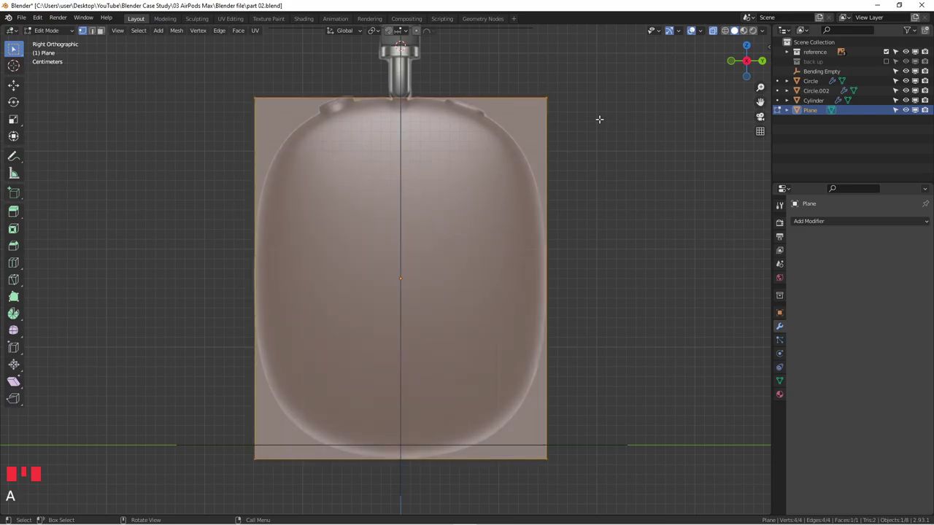
{"action": "key", "text": "ctrl+b"}
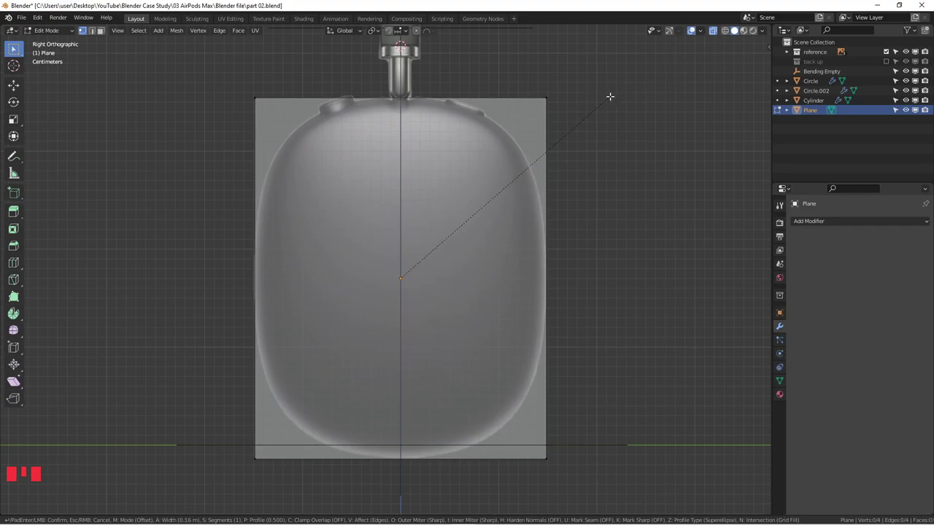
{"action": "key", "text": "Escape"}
{"action": "key", "text": "ctrl+b"}
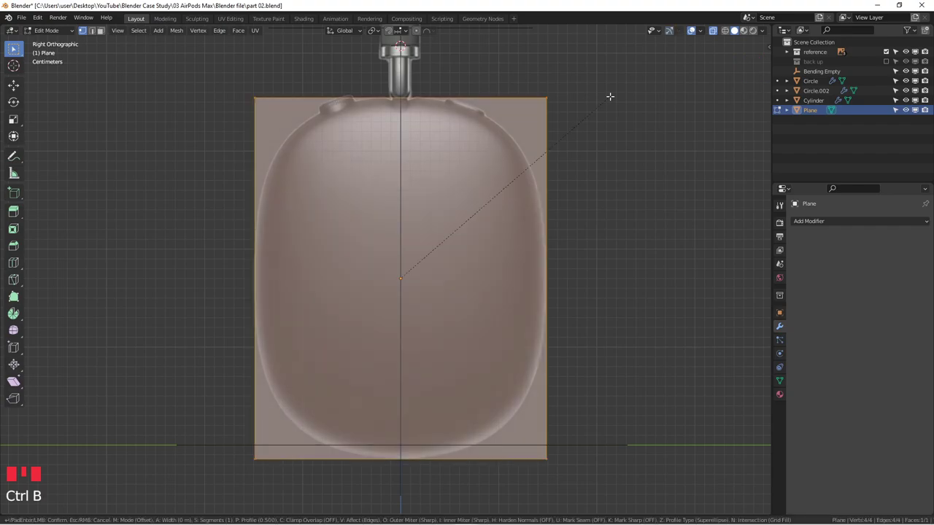
{"action": "key", "text": "v"}
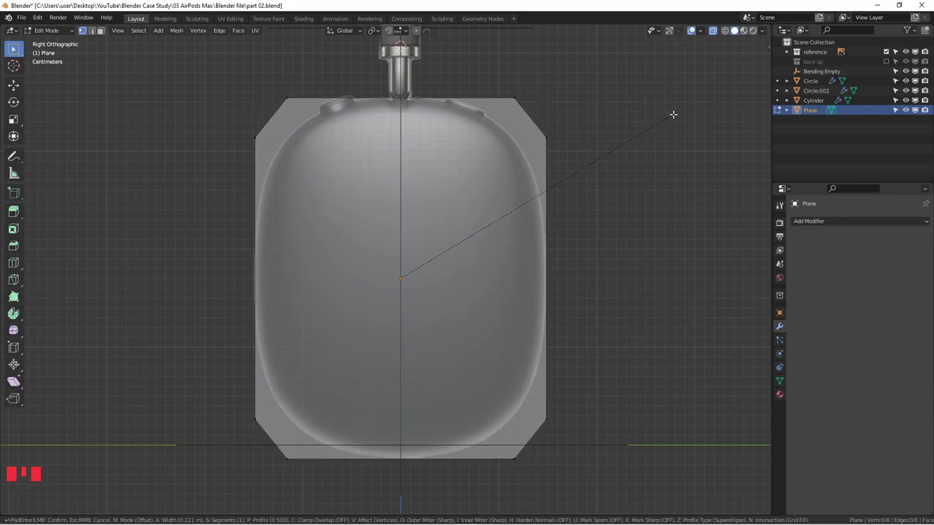
{"action": "scroll", "coordinate": [685, 113], "scroll_direction": "up", "scroll_amount": 3}
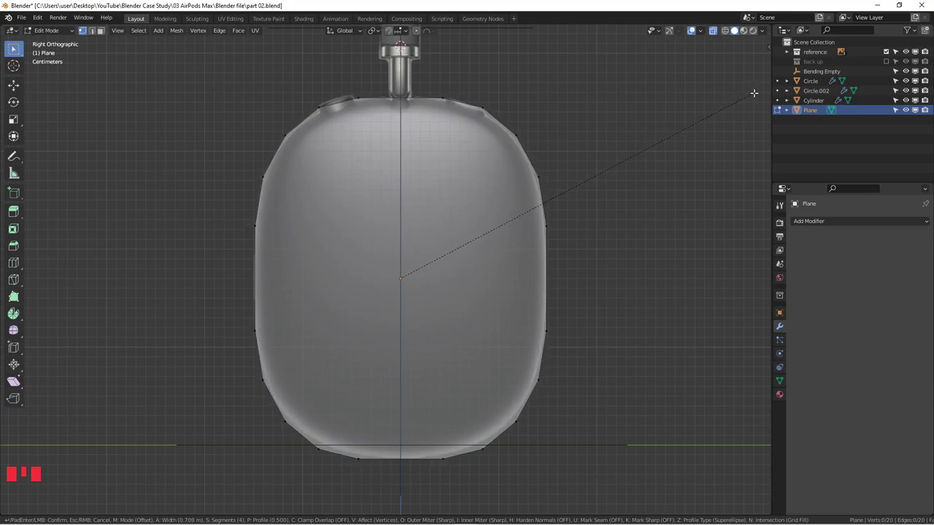
{"action": "scroll", "coordinate": [756, 91], "scroll_direction": "up", "scroll_amount": 1}
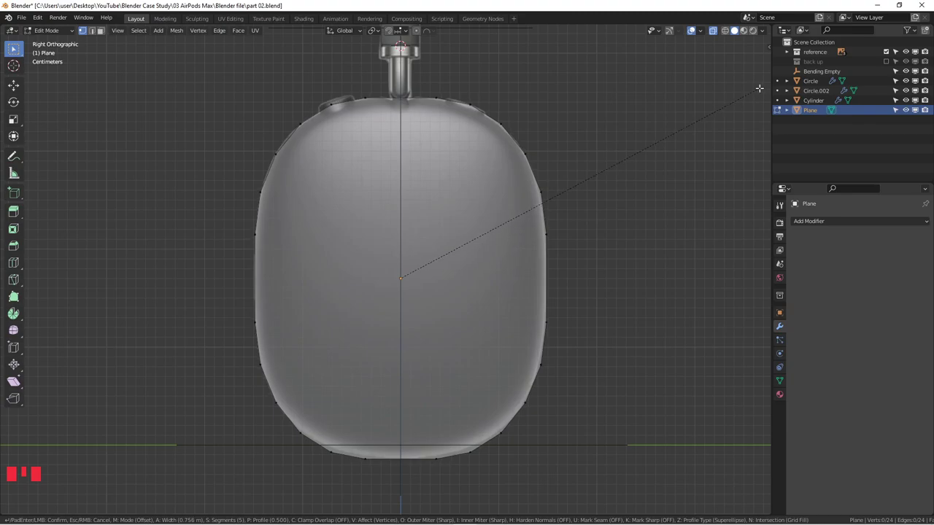
{"action": "left_click", "coordinate": [759, 88]}
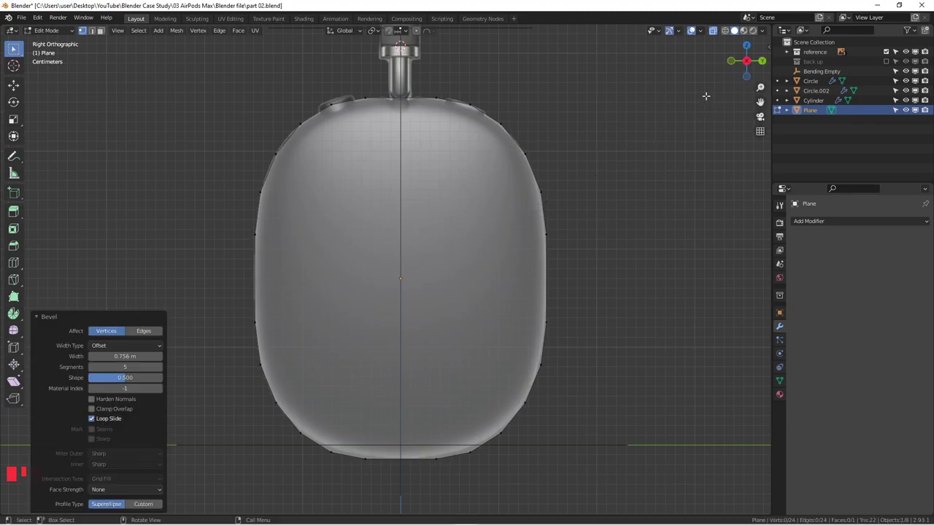
- Set the pivot point to Bounding Box Center and scale the third vertex pair from the outline's top by 0.975
{"action": "scroll", "coordinate": [383, 217], "scroll_direction": "up", "scroll_amount": 3}
{"action": "scroll", "coordinate": [377, 176], "scroll_direction": "up", "scroll_amount": 2, "text": "shift"}
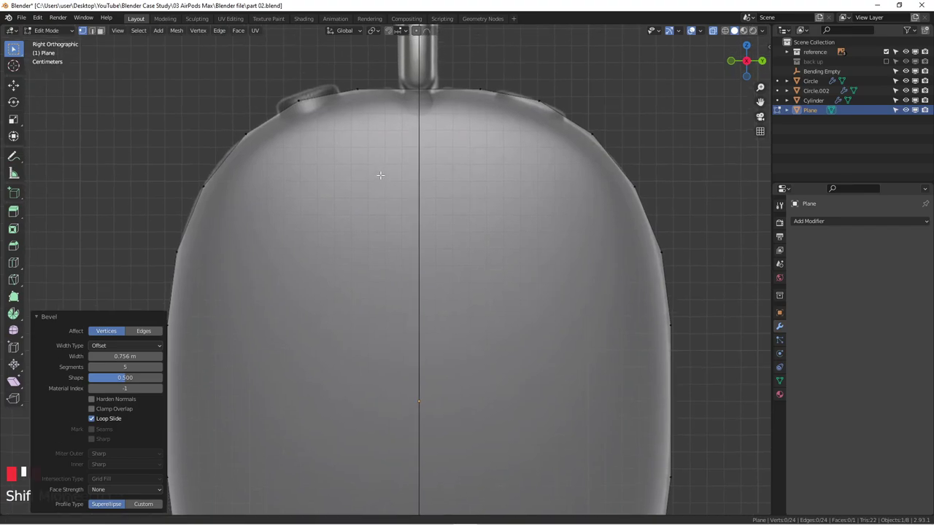
{"action": "left_click_drag", "start_coordinate": [220, 127], "coordinate": [656, 152]}
{"action": "left_click_drag", "start_coordinate": [208, 132], "coordinate": [662, 156]}
{"action": "left_click", "coordinate": [372, 30]}
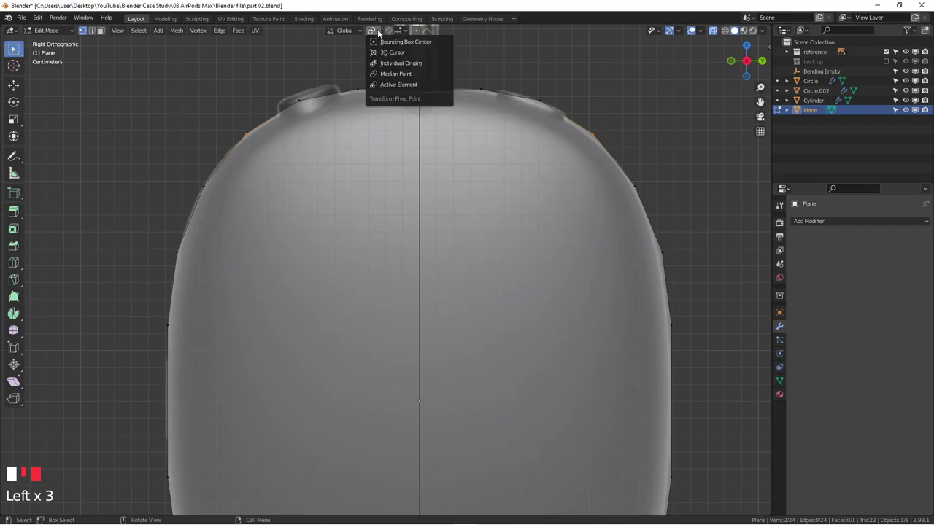
{"action": "left_click", "coordinate": [396, 40]}
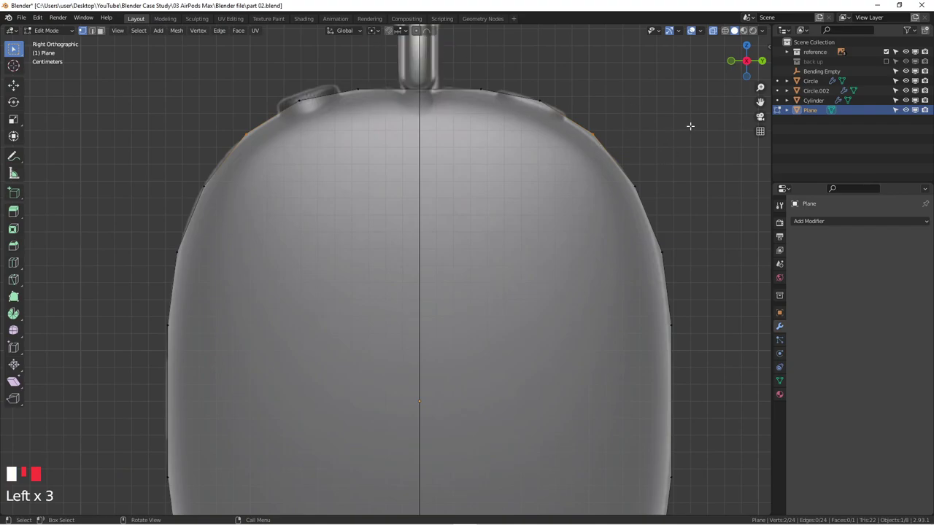
{"action": "key", "text": "s"}
{"action": "left_click", "coordinate": [687, 127]}
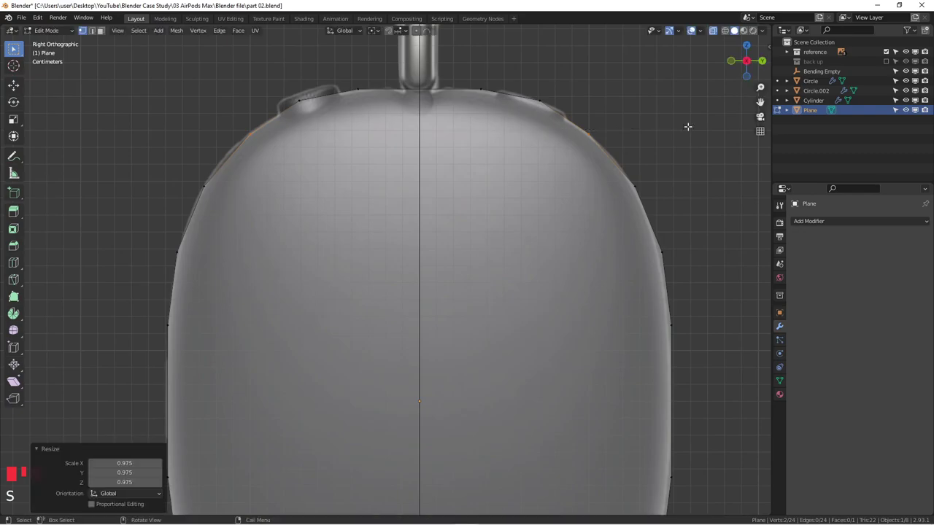
- Scale the second vertex pair from the outline's top by about 0.95 and the fourth pair by 1.002
{"action": "left_click", "coordinate": [285, 95]}
{"action": "left_click", "coordinate": [539, 100], "text": "shift"}
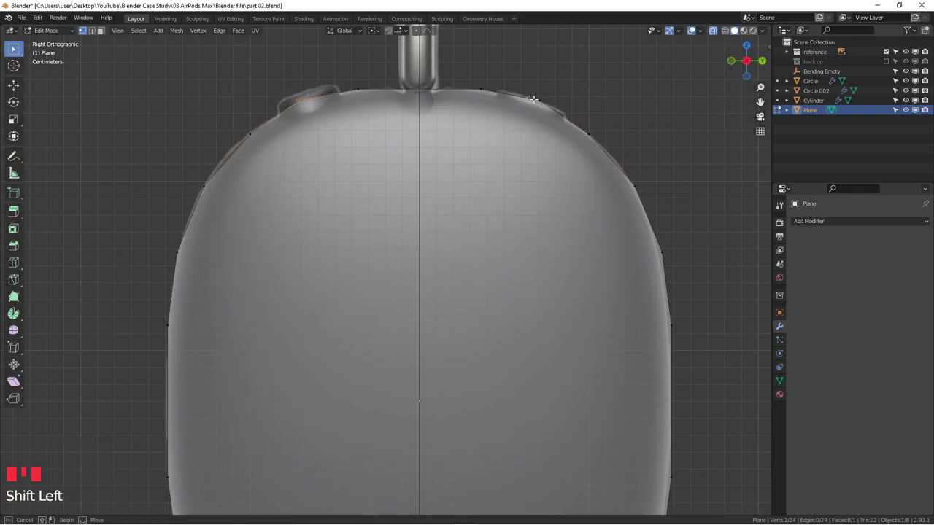
{"action": "key", "text": "s"}
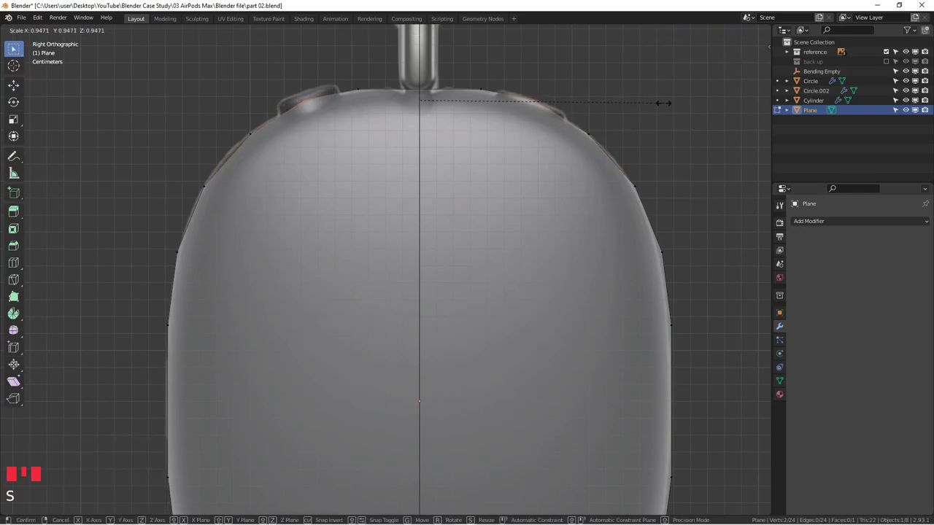
{"action": "left_click", "coordinate": [663, 103]}
{"action": "left_click_drag", "start_coordinate": [174, 176], "coordinate": [667, 194]}
{"action": "key", "text": "s"}
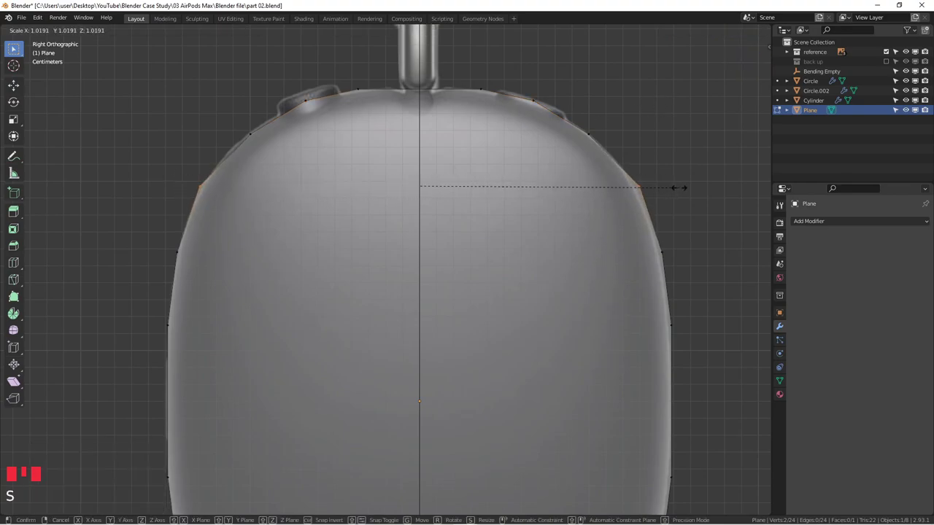
{"action": "left_click", "coordinate": [671, 188]}
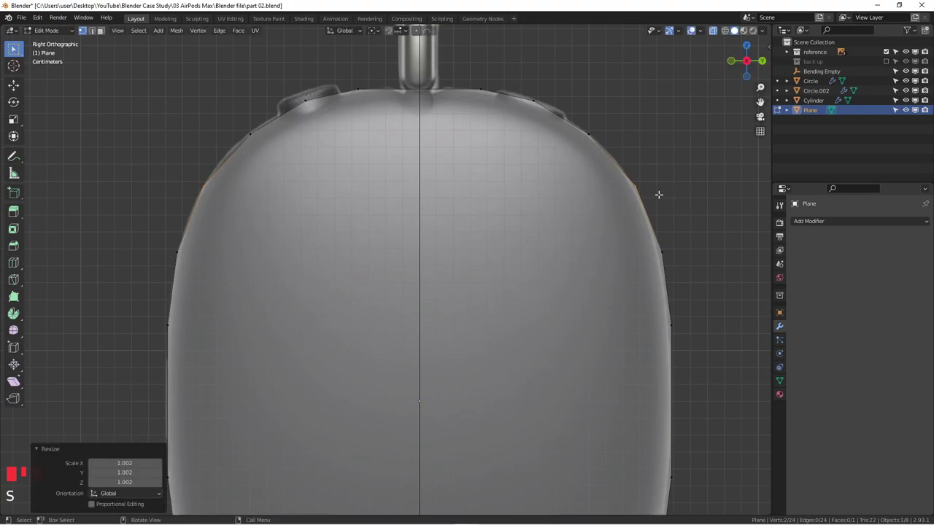
- Scale the fifth vertex pair from the outline's bottom by 0.986 and the third pair from the bottom by 0.979
{"action": "scroll", "coordinate": [548, 154], "scroll_direction": "down", "scroll_amount": 2}
{"action": "scroll", "coordinate": [471, 194], "scroll_direction": "down", "scroll_amount": 4, "text": "shift"}
{"action": "scroll", "coordinate": [336, 266], "scroll_direction": "down", "scroll_amount": 1, "text": "shift"}
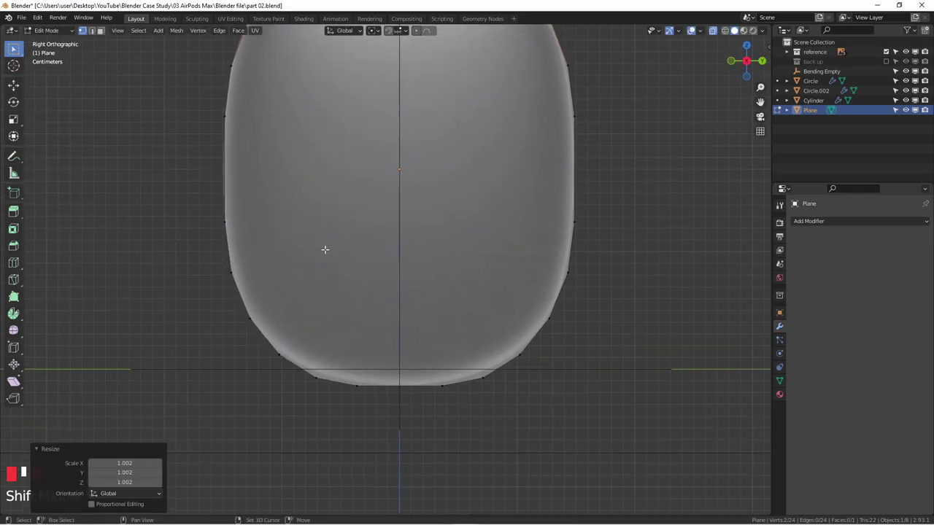
{"action": "scroll", "coordinate": [218, 250], "scroll_direction": "up", "scroll_amount": 1}
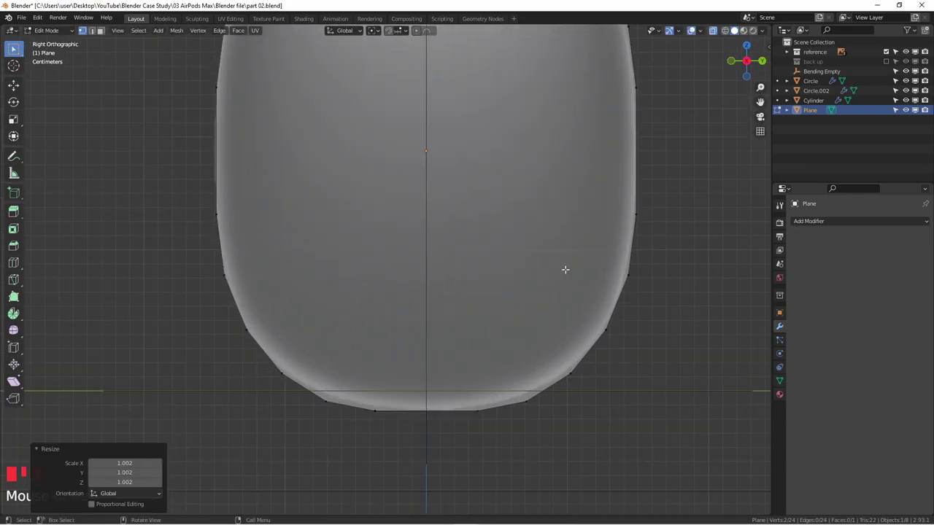
{"action": "left_click_drag", "start_coordinate": [183, 263], "coordinate": [664, 284]}
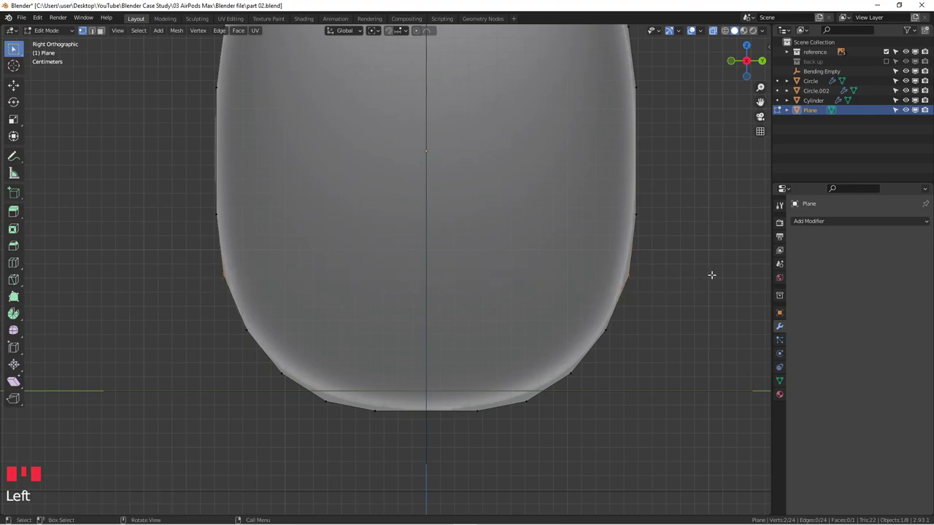
{"action": "key", "text": "s"}
{"action": "left_click", "coordinate": [707, 274]}
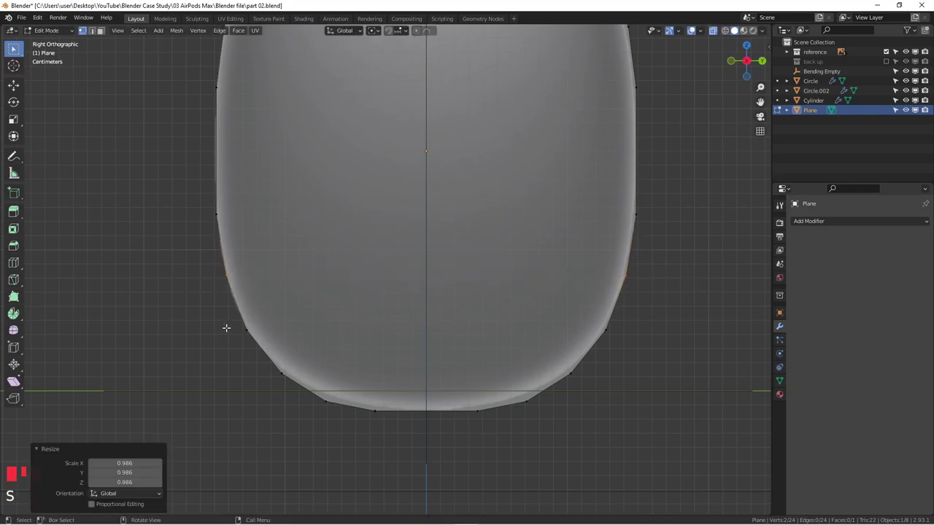
{"action": "left_click_drag", "start_coordinate": [262, 371], "coordinate": [621, 385]}
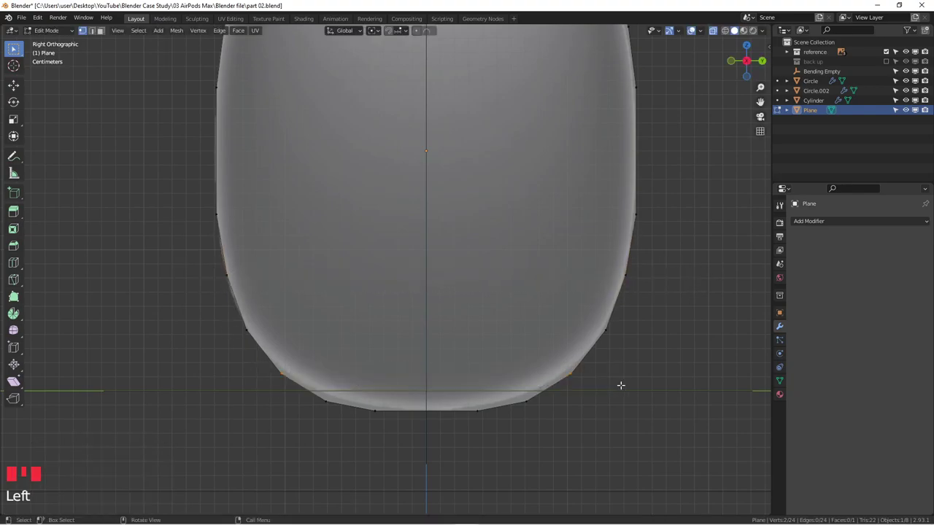
{"action": "key", "text": "s"}
{"action": "left_click", "coordinate": [693, 357]}
- Scale the second vertex pair from the outline's bottom by about 0.78 and the bottommost pair by 0.779
{"action": "key", "text": "alt+z"}
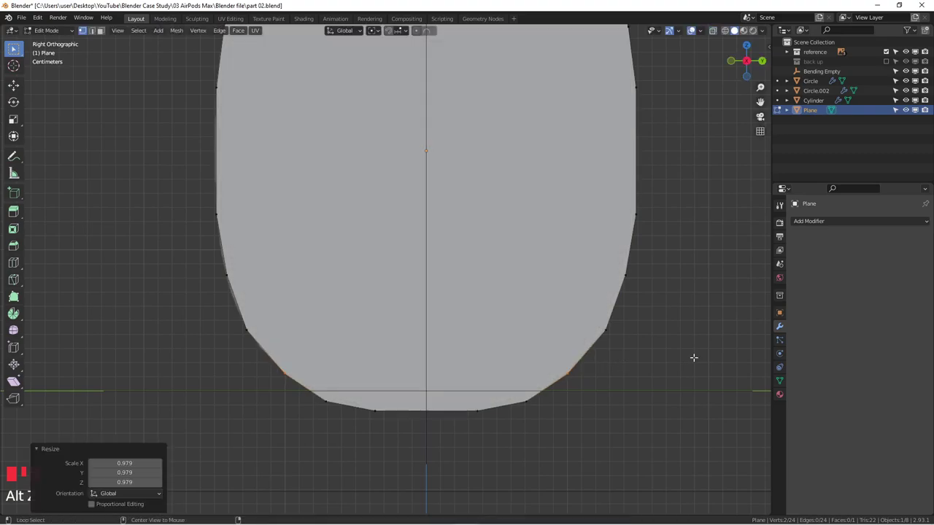
{"action": "left_click_drag", "start_coordinate": [300, 394], "coordinate": [544, 401]}
{"action": "key", "text": "alt+z"}
{"action": "key", "text": "s"}
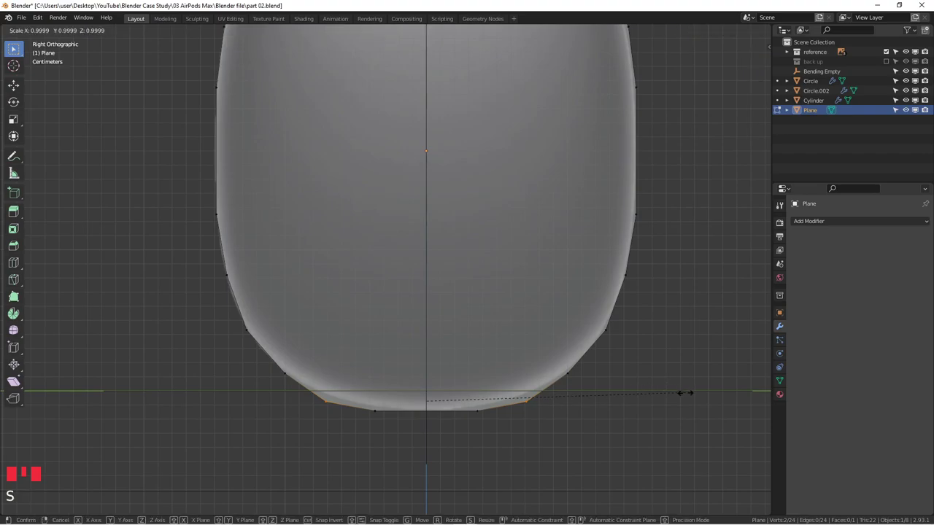
{"action": "left_click", "coordinate": [627, 402]}
{"action": "left_click_drag", "start_coordinate": [365, 405], "coordinate": [489, 424]}
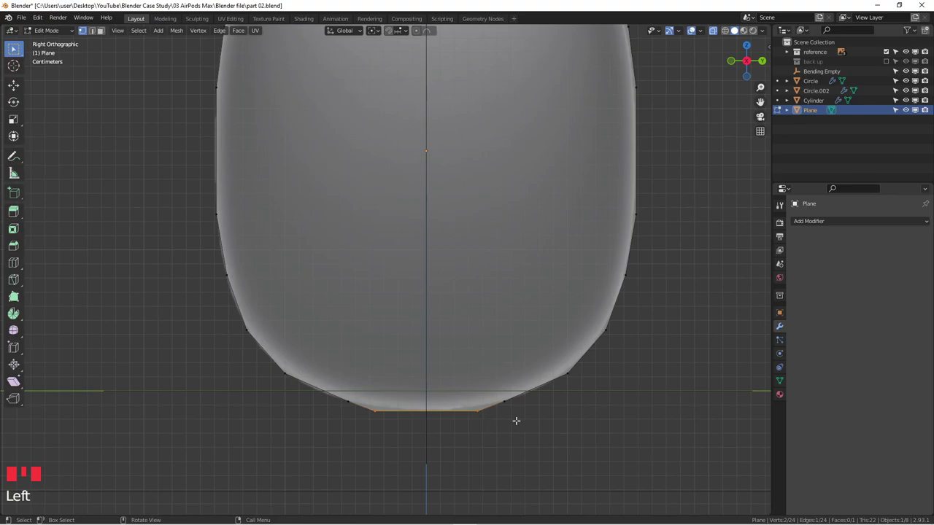
{"action": "key", "text": "s"}
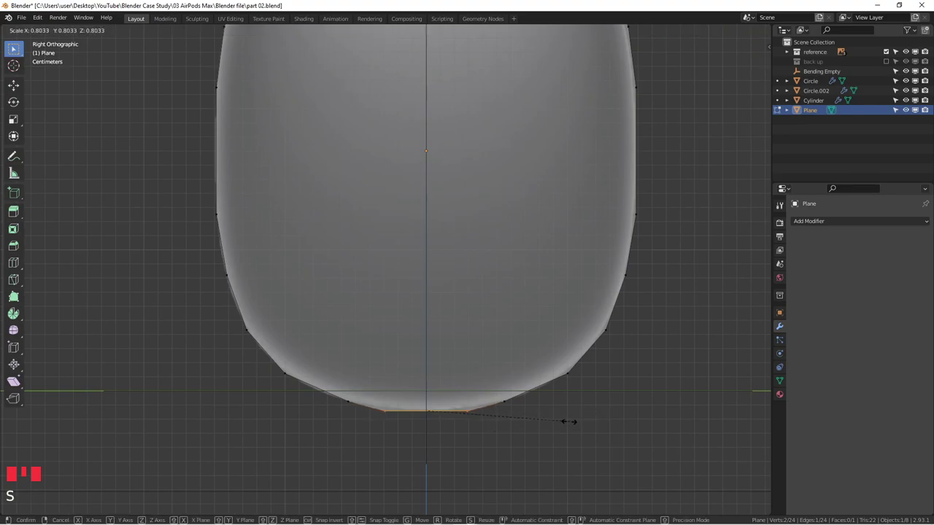
{"action": "left_click", "coordinate": [568, 421]}
{"action": "scroll", "coordinate": [494, 403], "scroll_direction": "up", "scroll_amount": 4, "text": "shift"}
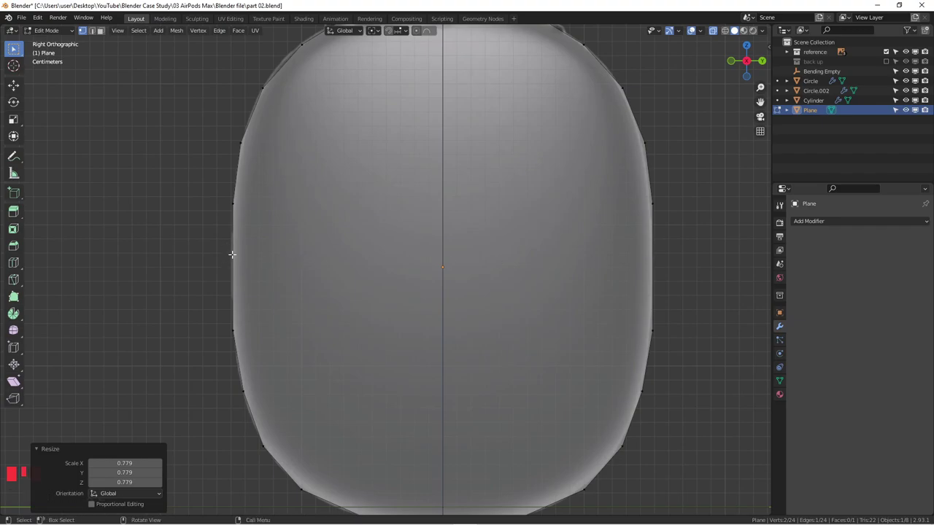
- Add a single loop cut to each of the outline's two longest straight side edges
{"action": "key", "text": "ctrl+r"}
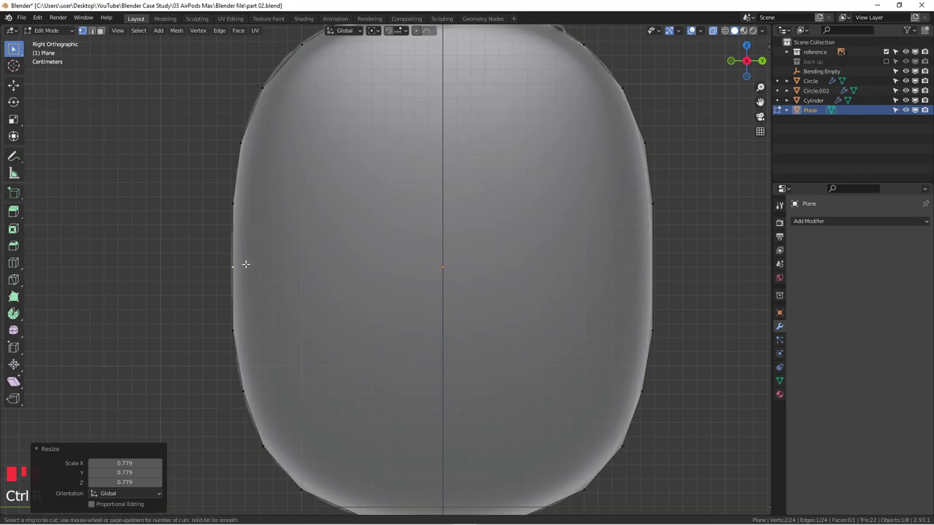
{"action": "left_click", "coordinate": [245, 264]}
{"action": "key", "text": "ctrl+r"}
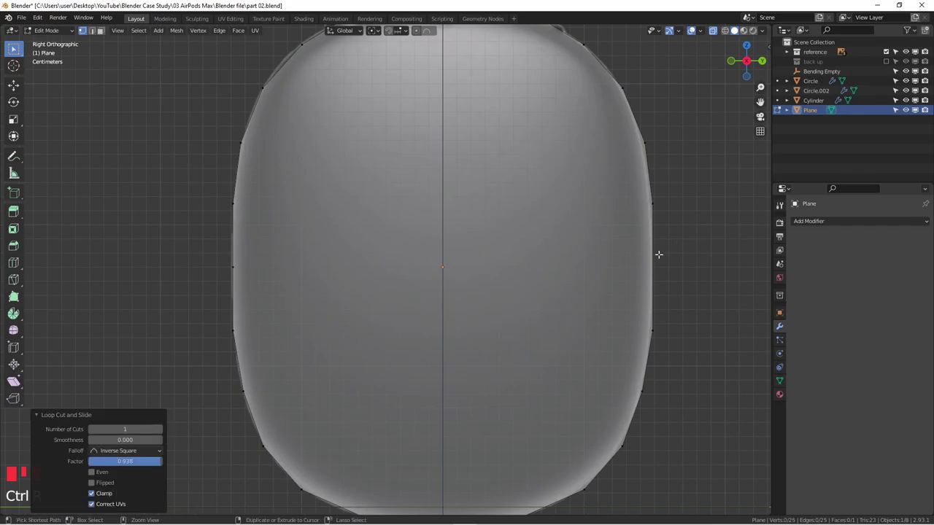
{"action": "left_click", "coordinate": [659, 254]}
- Examine the ear cup outline against the reference images from the top and right views
{"action": "key", "text": "shift+c"}
{"action": "middle_click_drag", "start_coordinate": [596, 271], "coordinate": [624, 255]}
{"action": "key", "text": "KP_7"}
{"action": "key", "text": "alt+z"}
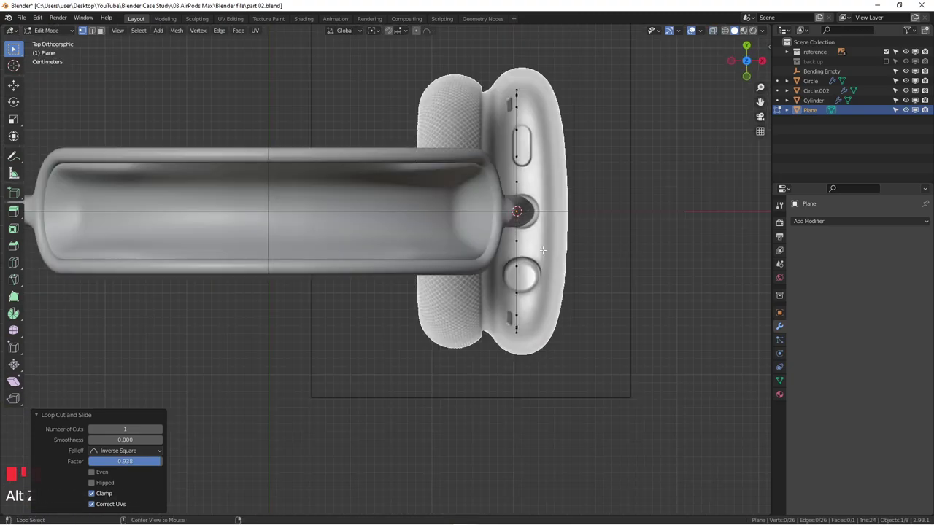
{"action": "left_click", "coordinate": [508, 78]}
{"action": "left_click_drag", "start_coordinate": [508, 78], "coordinate": [538, 371]}
{"action": "middle_click_drag", "start_coordinate": [538, 371], "coordinate": [418, 229]}
{"action": "key", "text": "KP_7"}
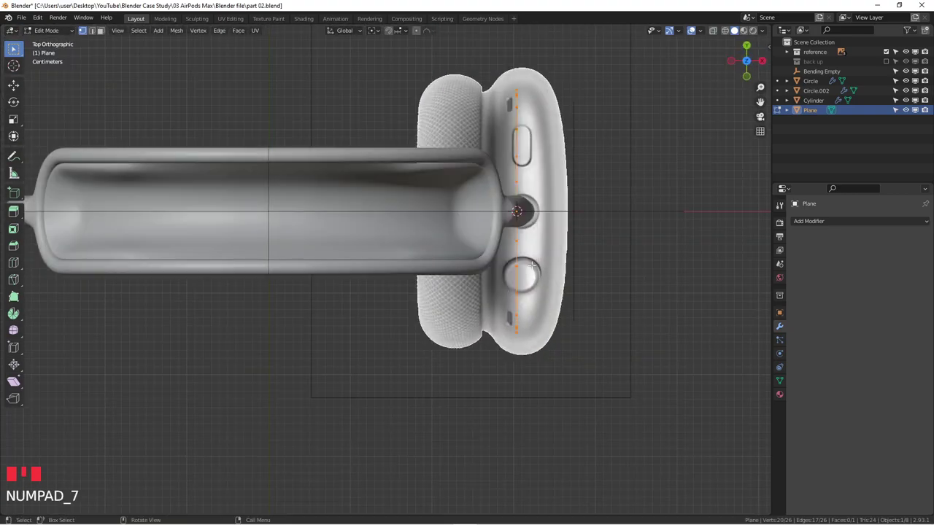
{"action": "scroll", "coordinate": [552, 278], "scroll_direction": "down", "scroll_amount": 2}
{"action": "middle_click_drag", "start_coordinate": [552, 278], "coordinate": [488, 205]}
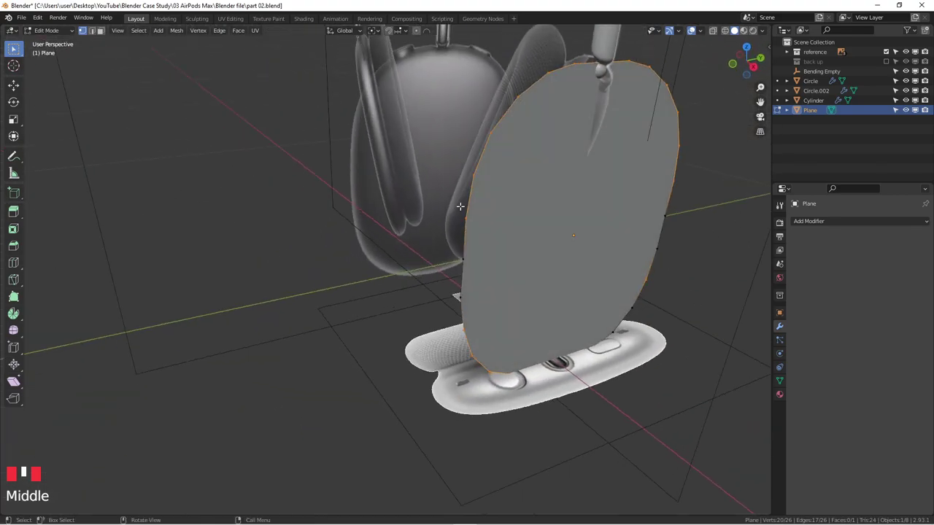
{"action": "key", "text": "KP_3"}
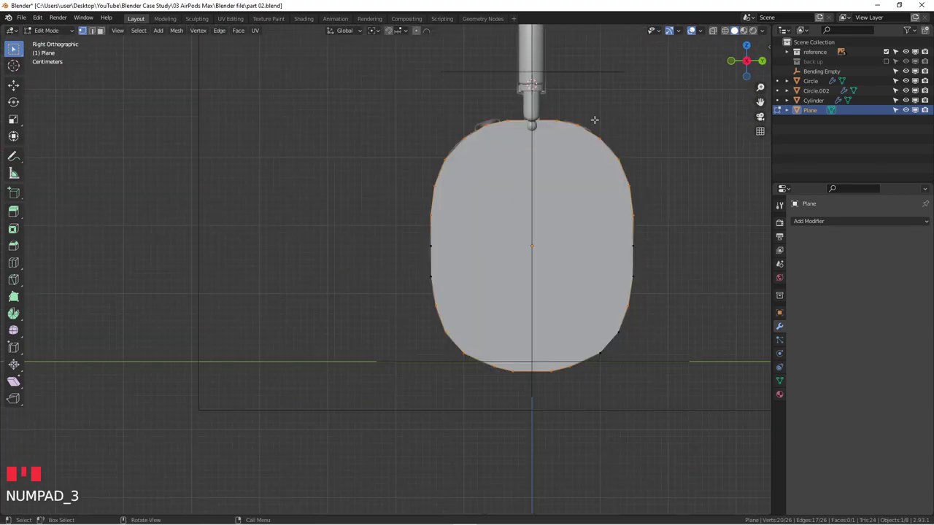
{"action": "mouse_move", "coordinate": [548, 173]}
{"action": "middle_mouse_down", "text": "shift"}
{"action": "mouse_move", "coordinate": [460, 167]}
{"action": "mouse_move", "coordinate": [479, 257]}
{"action": "middle_mouse_up", "text": "shift"}
{"action": "key", "text": "alt+z"}
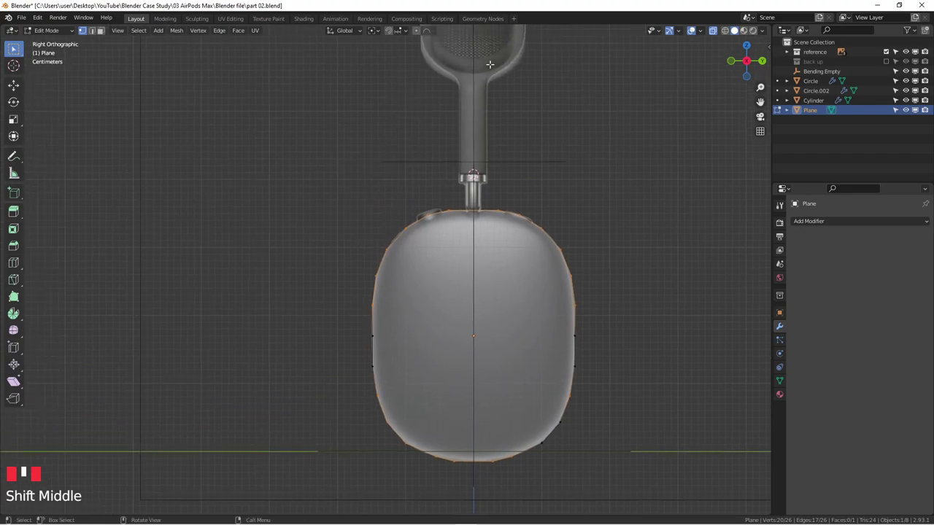
{"action": "middle_click_drag", "start_coordinate": [480, 144], "coordinate": [477, 173], "text": "shift"}
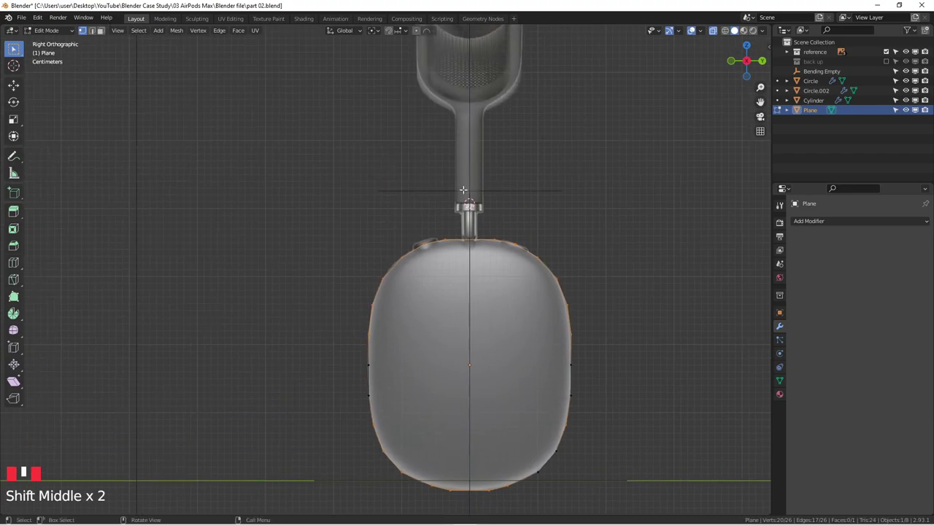
{"action": "middle_click_drag", "start_coordinate": [462, 286], "coordinate": [434, 207], "text": "shift"}
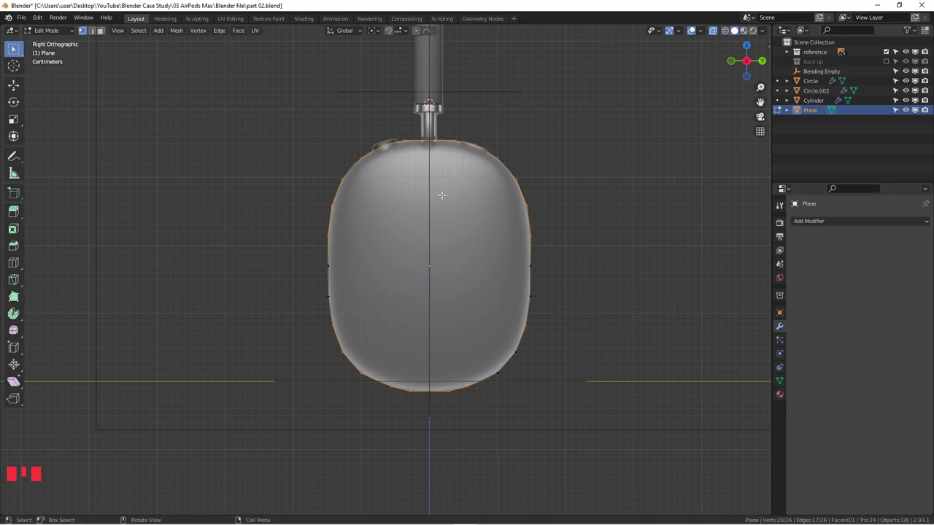
- Select all vertices of the outline and compare its extent with the ear cup in the top reference
{"action": "key", "text": "a"}
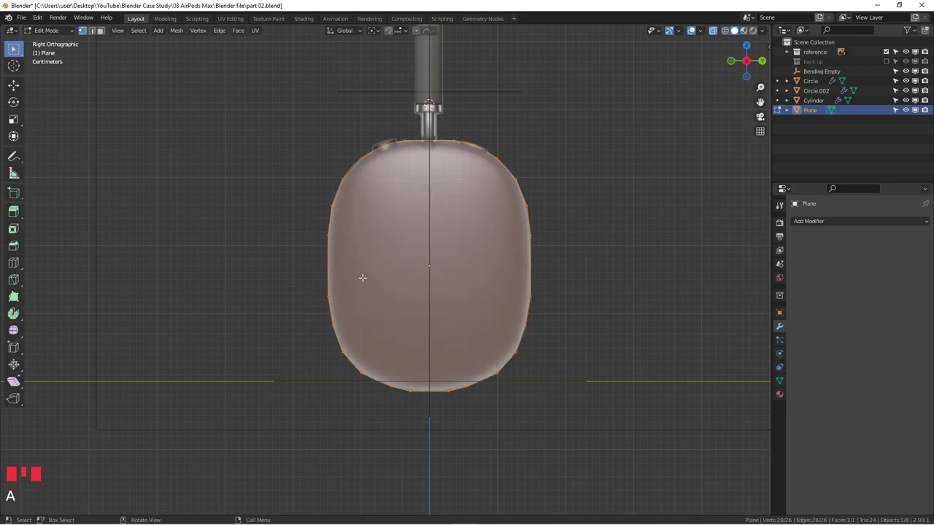
{"action": "middle_click_drag", "start_coordinate": [372, 275], "coordinate": [470, 293]}
{"action": "key", "text": "KP_7"}
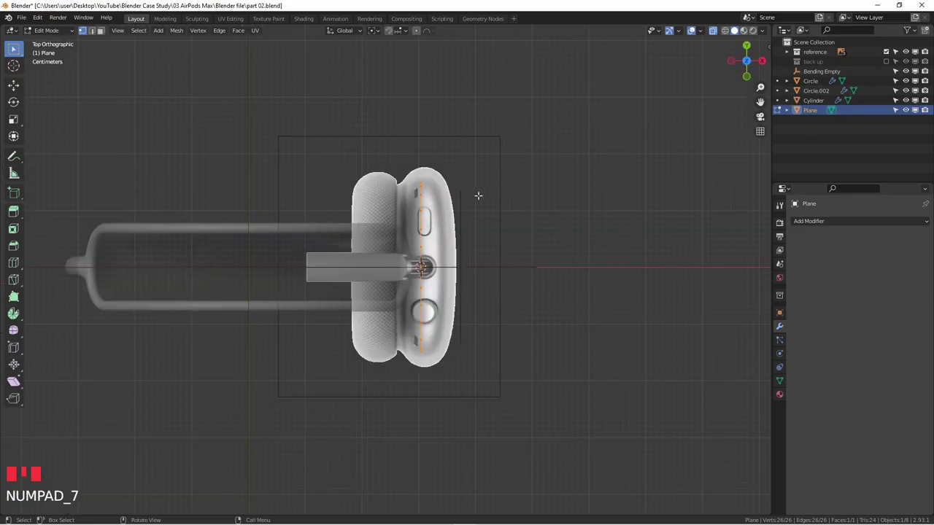
{"action": "scroll", "coordinate": [426, 188], "scroll_direction": "up", "scroll_amount": 3}
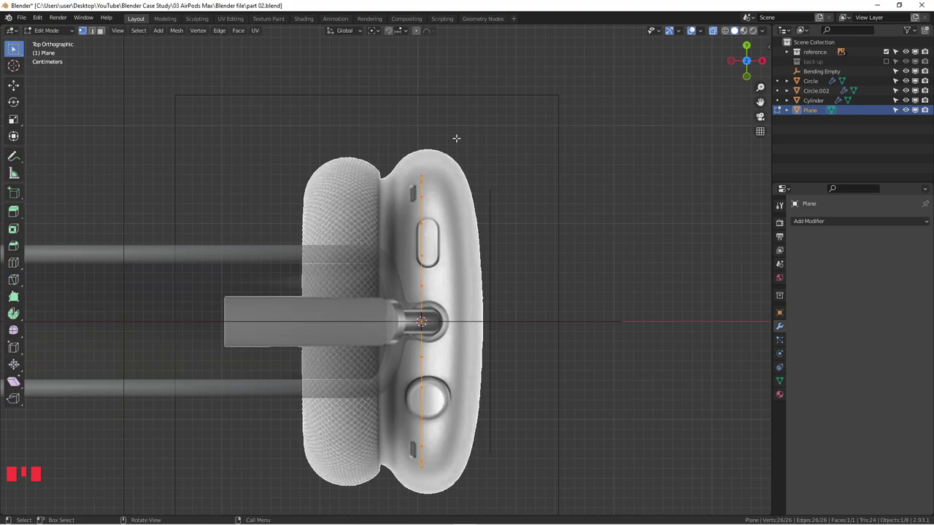
{"action": "scroll", "coordinate": [540, 258], "scroll_direction": "down", "scroll_amount": 2}
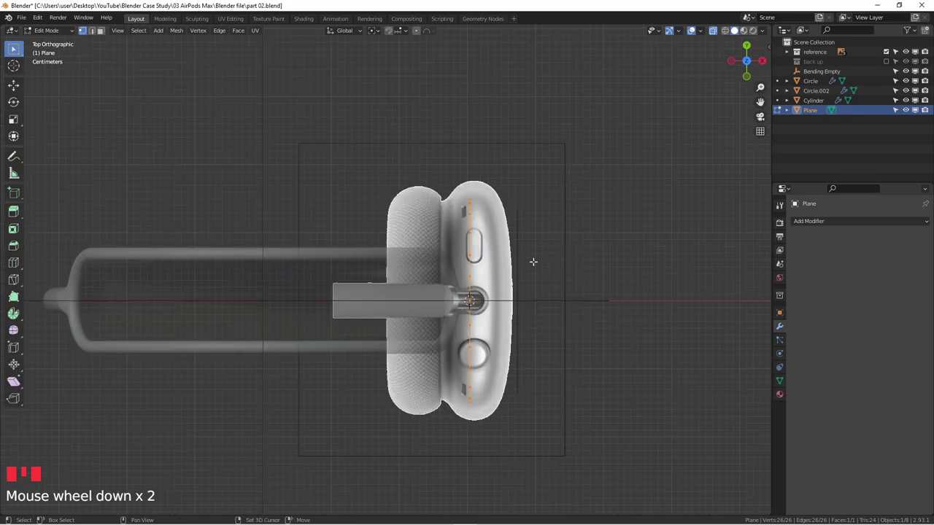
{"action": "middle_click_drag", "start_coordinate": [539, 259], "coordinate": [523, 219], "text": "shift"}
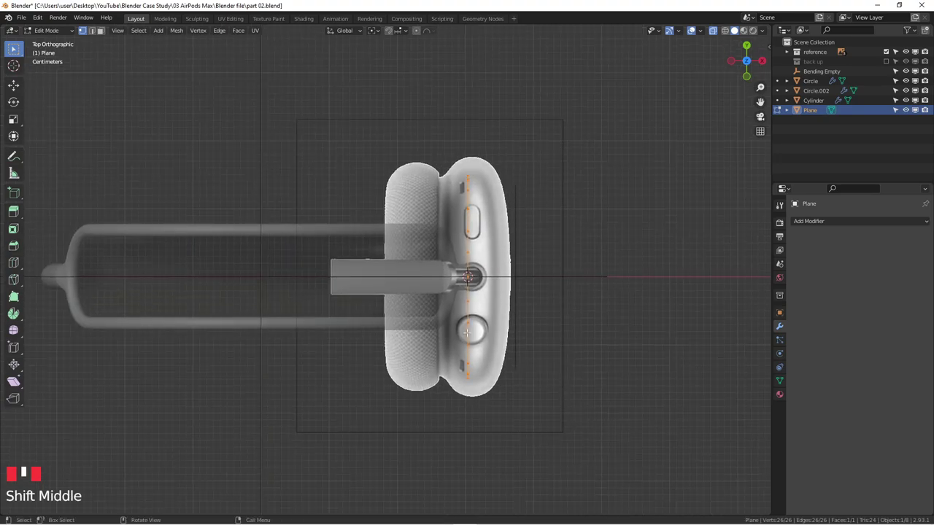
- Leave the plane's mesh editing and scale the top reference image (Empty.002) by 0.851 to fit the outline
{"action": "left_click", "coordinate": [787, 53]}
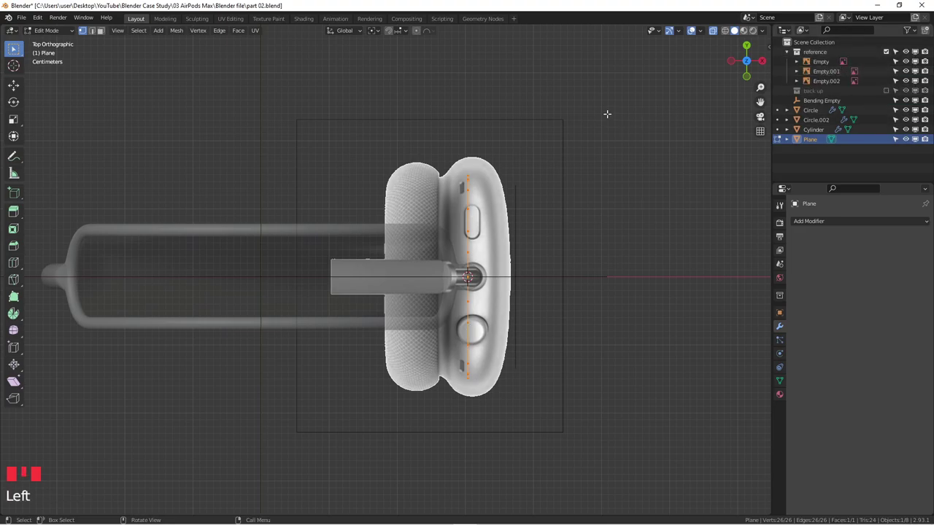
{"action": "key", "text": "Tab"}
{"action": "left_click", "coordinate": [797, 81]}
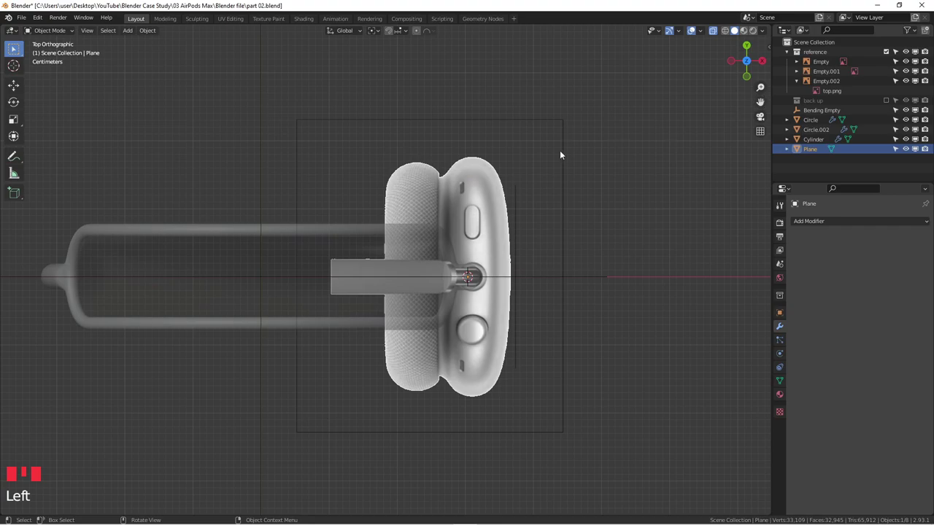
{"action": "double_click", "coordinate": [542, 120]}
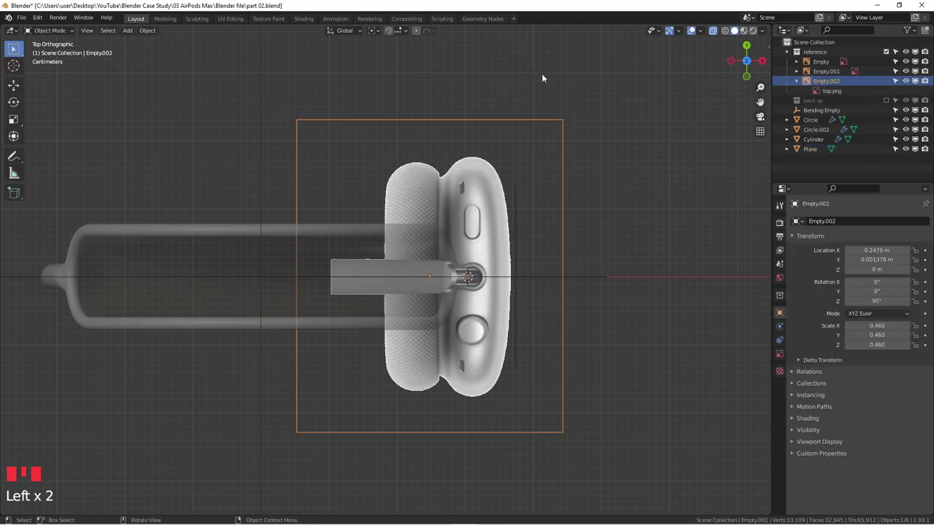
{"action": "key", "text": "s"}
{"action": "left_click", "coordinate": [525, 104]}
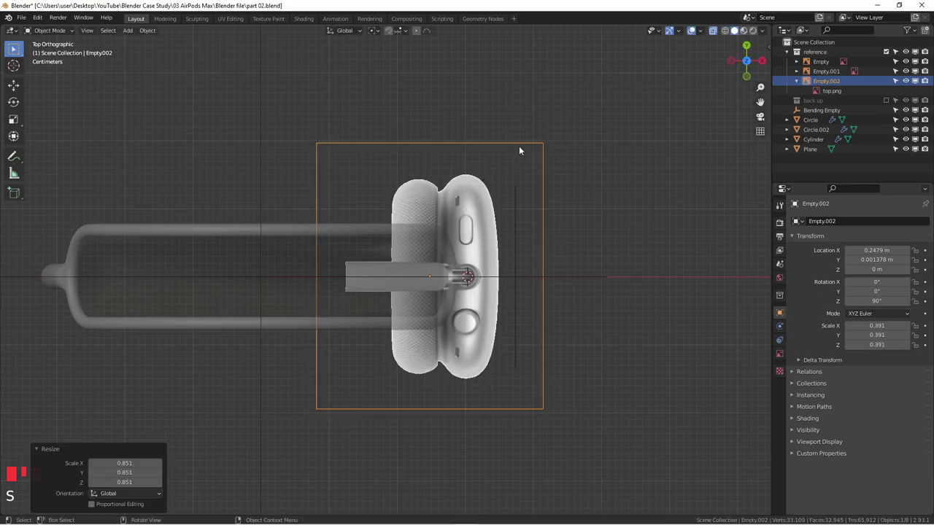
- Check the outline against the top reference image and move the image 0.006202 m along X
{"action": "left_click", "coordinate": [808, 149]}
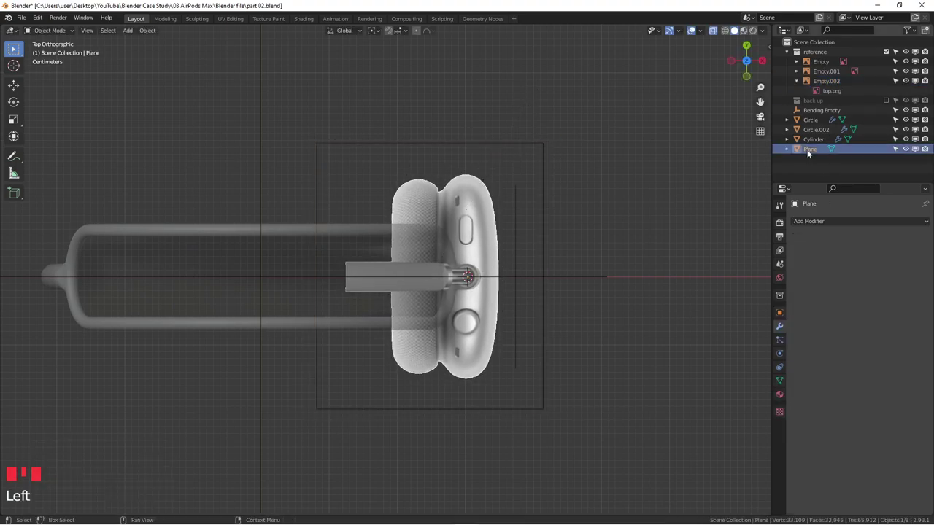
{"action": "key", "text": "Tab"}
{"action": "left_click", "coordinate": [823, 148]}
{"action": "key", "text": "Tab"}
{"action": "key", "text": "Tab"}
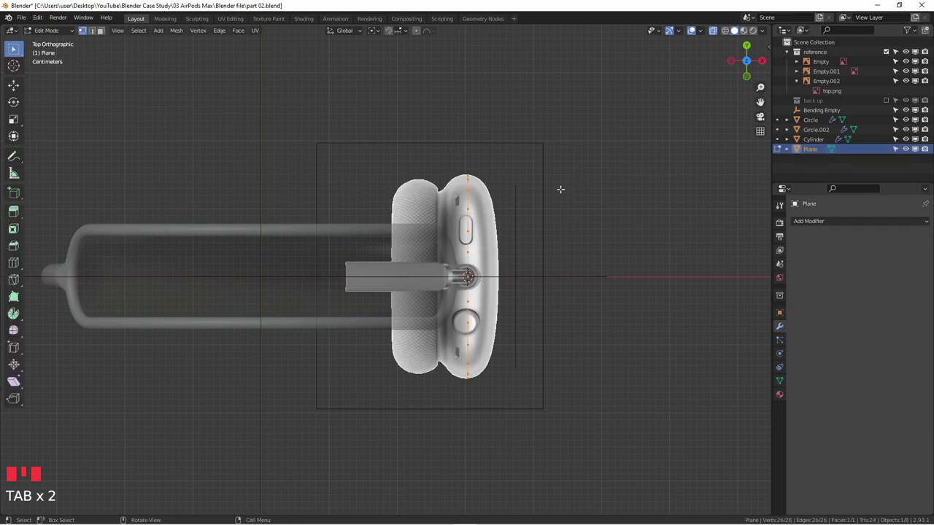
{"action": "scroll", "coordinate": [507, 241], "scroll_direction": "up", "scroll_amount": 3}
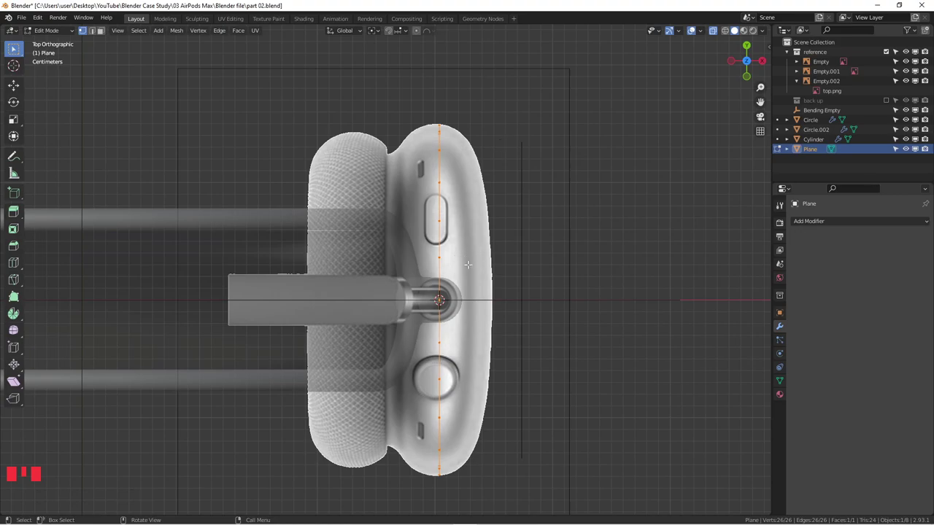
{"action": "key", "text": "Tab"}
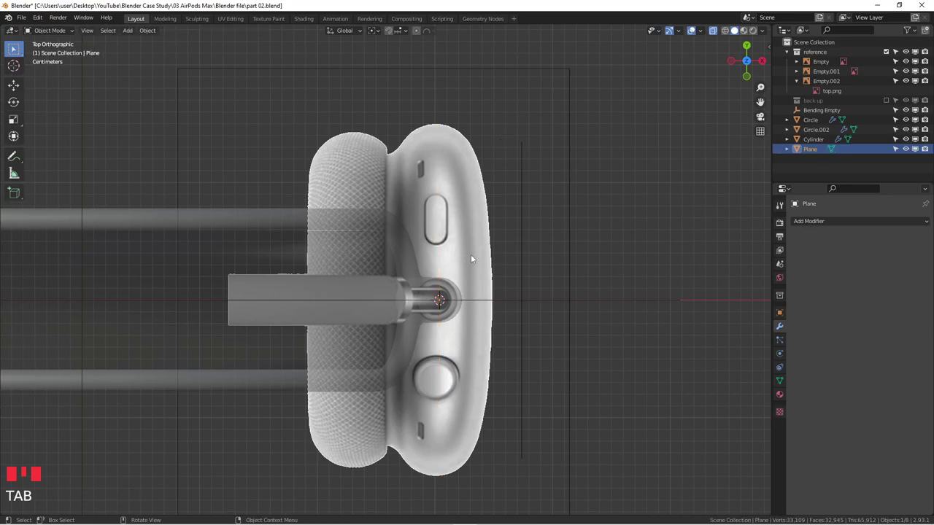
{"action": "left_click", "coordinate": [566, 73]}
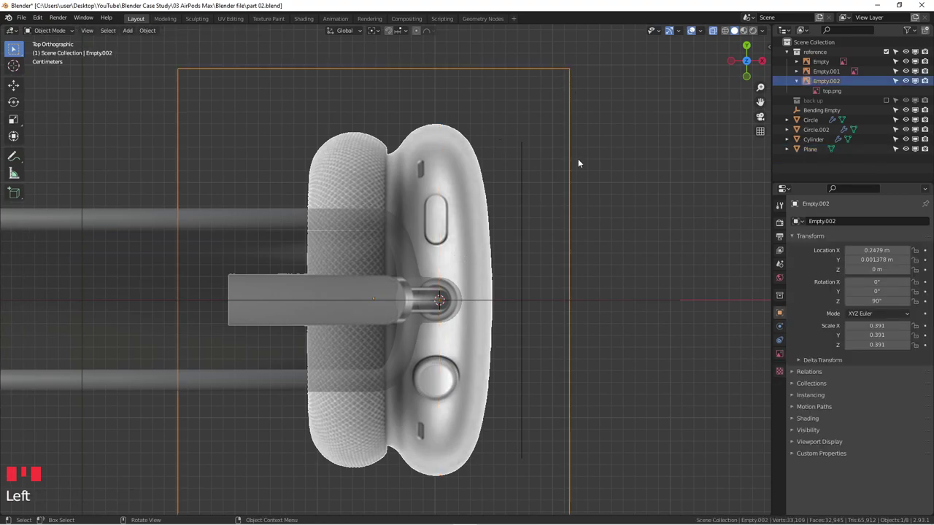
{"action": "key", "text": "g"}
{"action": "key", "text": "x"}
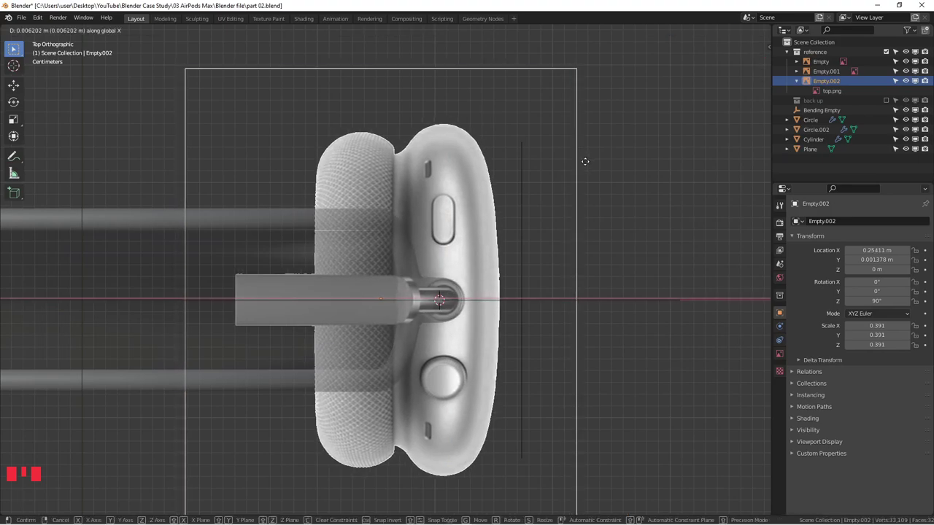
{"action": "left_click", "coordinate": [585, 162]}
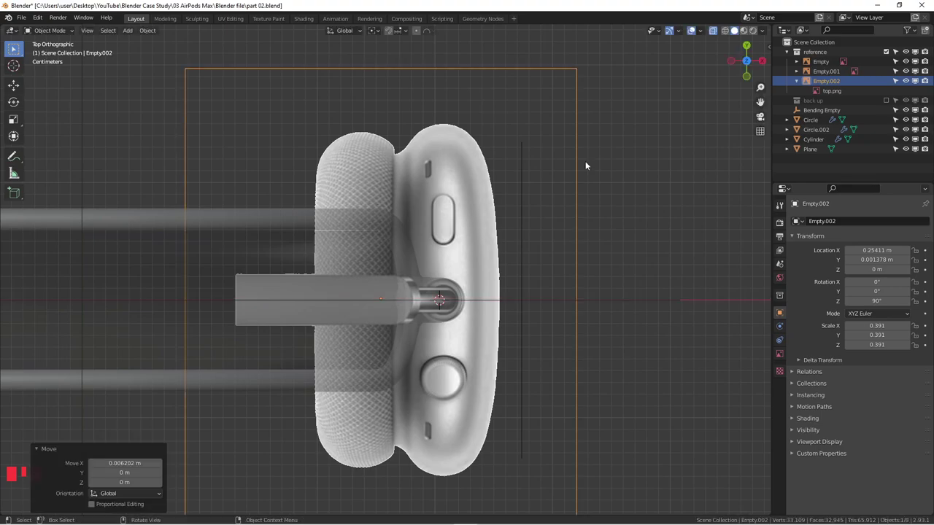
- Select the Plane object and return to editing its mesh
{"action": "left_click", "coordinate": [808, 148]}
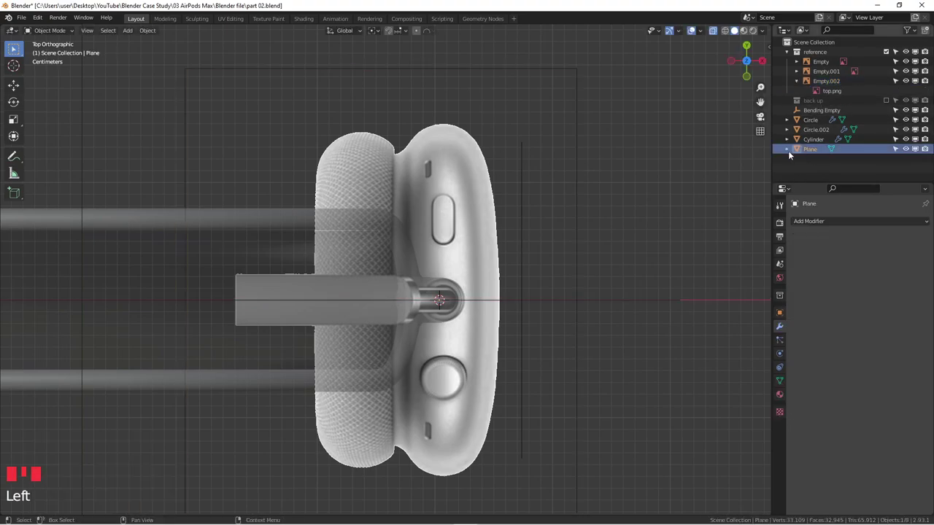
{"action": "left_click", "coordinate": [812, 139]}
{"action": "left_click", "coordinate": [810, 148]}
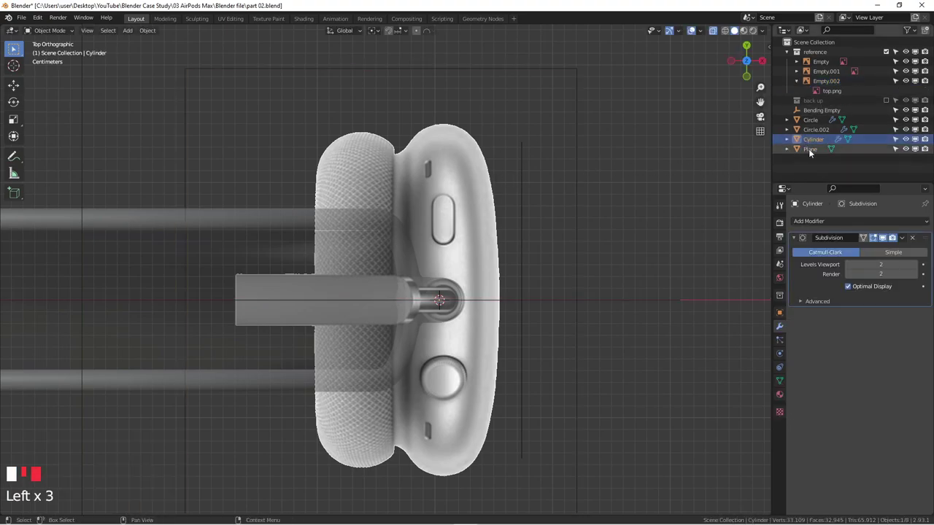
{"action": "key", "text": "Tab"}
- Examine the plane's alignment with the ear cup and the headband stem from the front and top views
{"action": "middle_click_drag", "start_coordinate": [507, 202], "coordinate": [351, 117]}
{"action": "key", "text": "KP_7"}
{"action": "scroll", "coordinate": [434, 118], "scroll_direction": "down", "scroll_amount": 3}
{"action": "key", "text": "KP_7"}
{"action": "scroll", "coordinate": [350, 117], "scroll_direction": "down", "scroll_amount": 3}
{"action": "middle_click_drag", "start_coordinate": [336, 167], "coordinate": [263, 81], "text": "shift"}
{"action": "middle_click_drag", "start_coordinate": [358, 134], "coordinate": [430, 61], "text": "shift"}
{"action": "key", "text": "KP_1"}
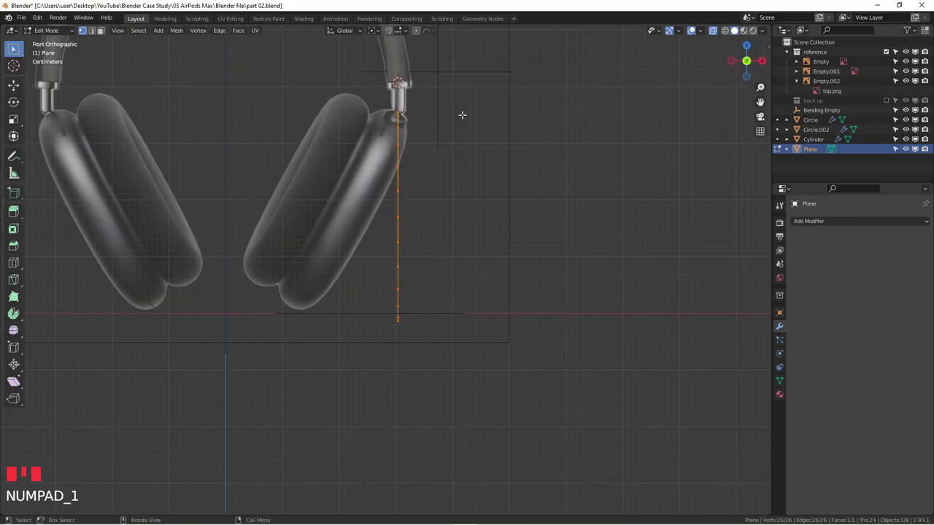
{"action": "scroll", "coordinate": [398, 113], "scroll_direction": "up", "scroll_amount": 4}
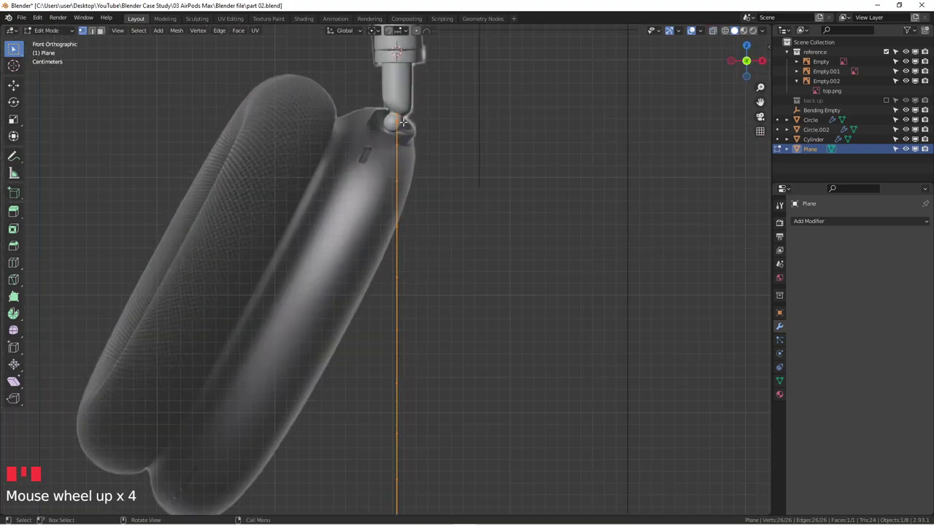
{"action": "middle_click_drag", "start_coordinate": [394, 138], "coordinate": [361, 156]}
{"action": "key", "text": "KP_7"}
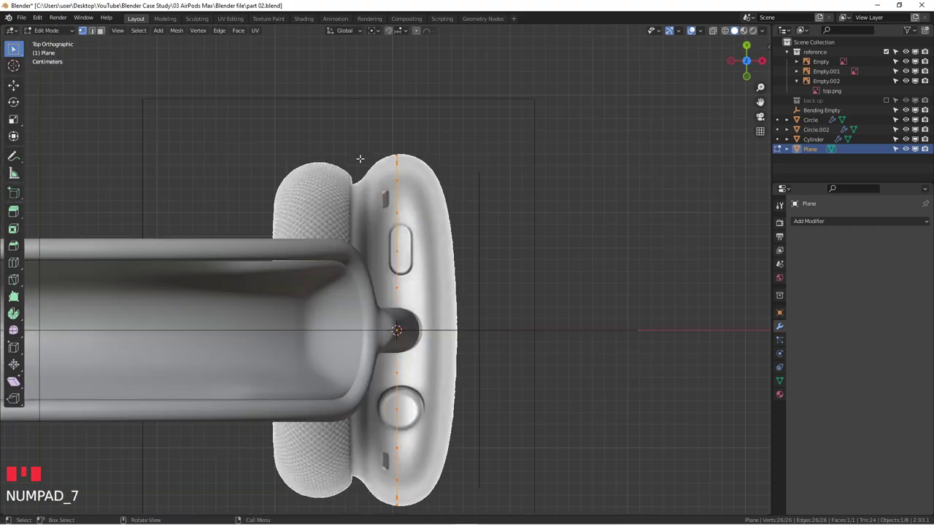
{"action": "scroll", "coordinate": [361, 160], "scroll_direction": "down", "scroll_amount": 1}
{"action": "middle_click_drag", "start_coordinate": [408, 185], "coordinate": [409, 132], "text": "shift"}
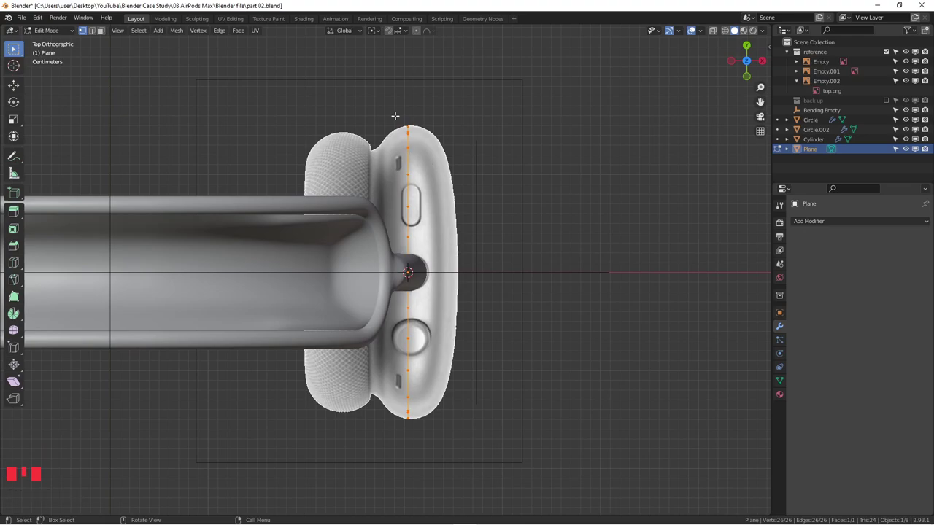
- Select the whole outline and extrude it 0.024393 m along X toward the ear cup's outer side
{"action": "left_click_drag", "start_coordinate": [399, 109], "coordinate": [429, 447]}
{"action": "key", "text": "a"}
{"action": "scroll", "coordinate": [423, 186], "scroll_direction": "up", "scroll_amount": 1}
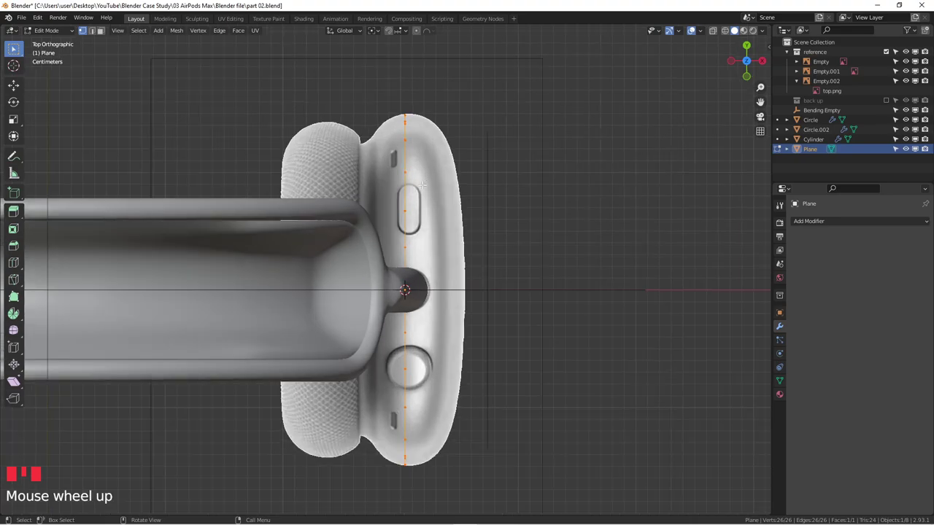
{"action": "key", "text": "e"}
{"action": "key", "text": "x"}
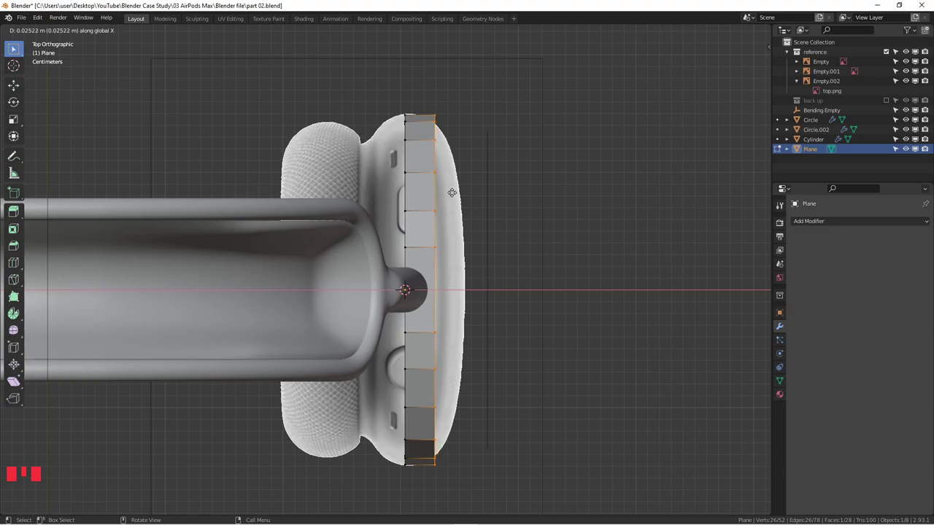
{"action": "left_click", "coordinate": [451, 193]}
- Turn on X-ray display and scale the extruded outline by 0.961 to follow the ear cup's rounded edge
{"action": "key", "text": "alt+z"}
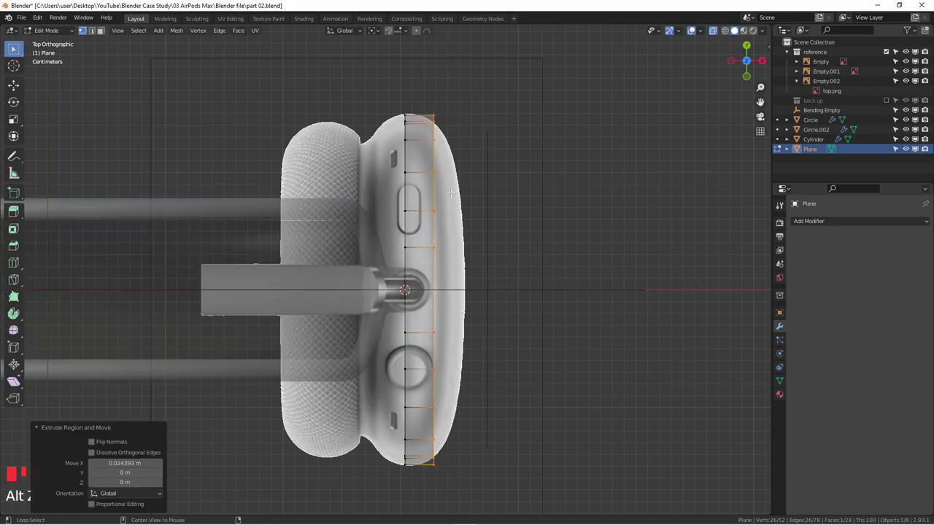
{"action": "key", "text": "s"}
{"action": "left_click", "coordinate": [498, 106]}
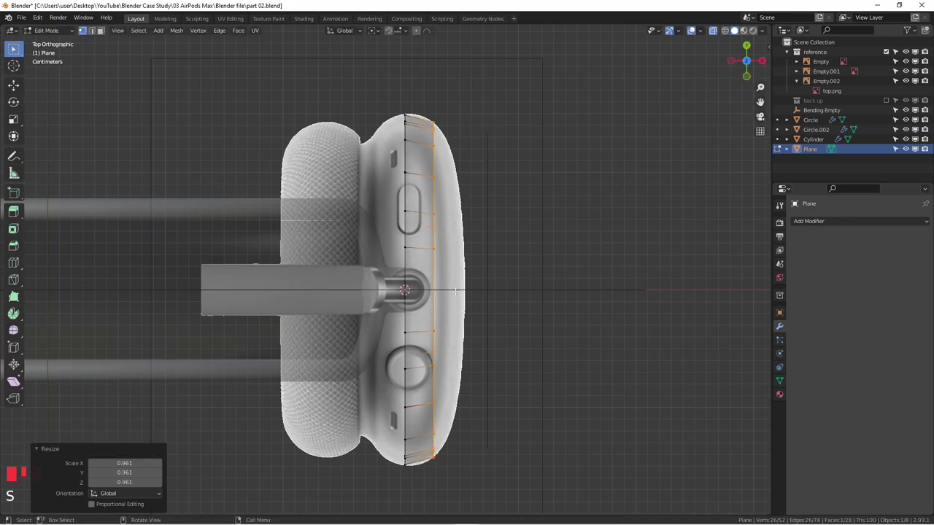
- Extrude the outline 0.026874 m along X to the ear cup's outer face and scale it by 0.267
{"action": "key", "text": "e"}
{"action": "key", "text": "x"}
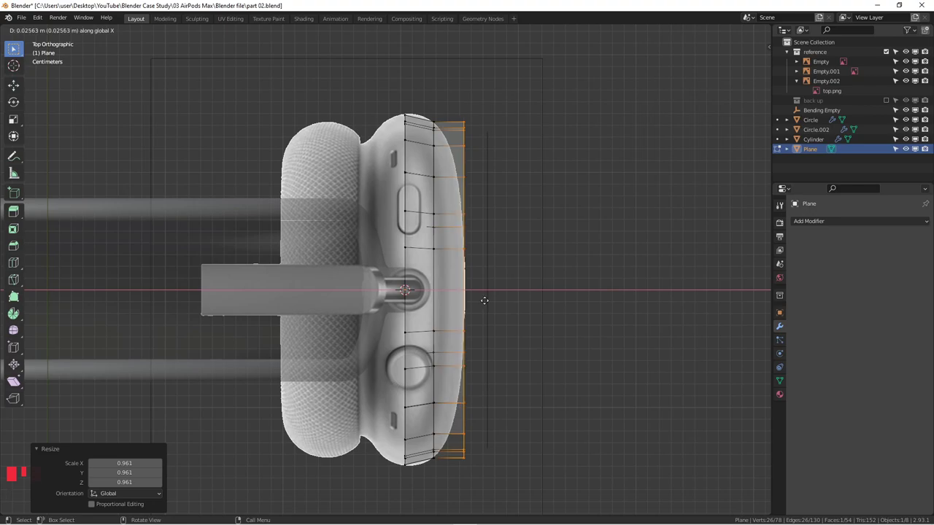
{"action": "left_click", "coordinate": [486, 301]}
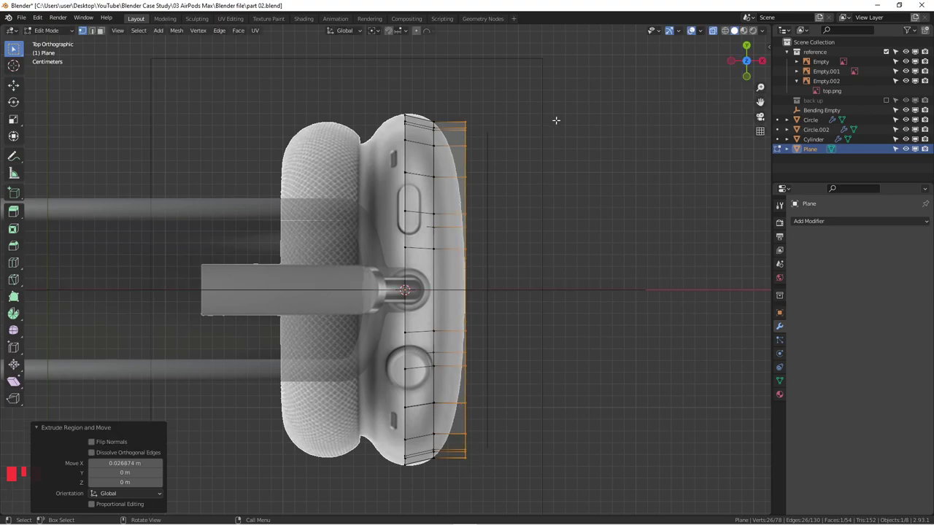
{"action": "key", "text": "s"}
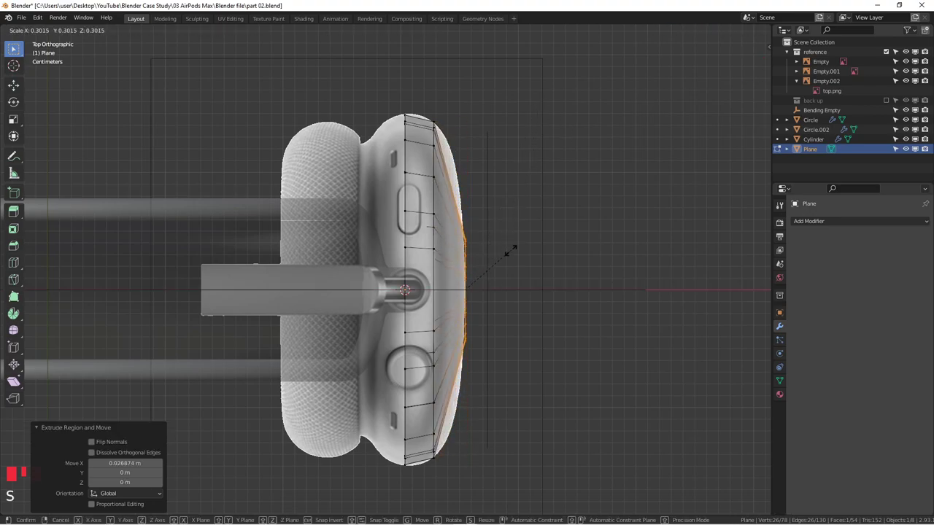
{"action": "left_click", "coordinate": [506, 259]}
- Move the scaled outline -0.000598 m along X to meet the outer edge of the reference
{"action": "scroll", "coordinate": [486, 278], "scroll_direction": "up", "scroll_amount": 5}
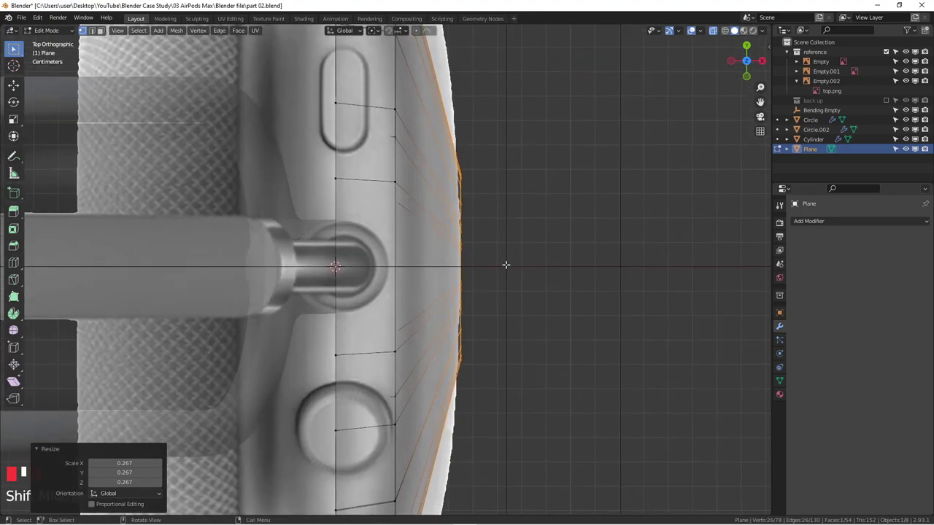
{"action": "key", "text": "g"}
{"action": "key", "text": "x"}
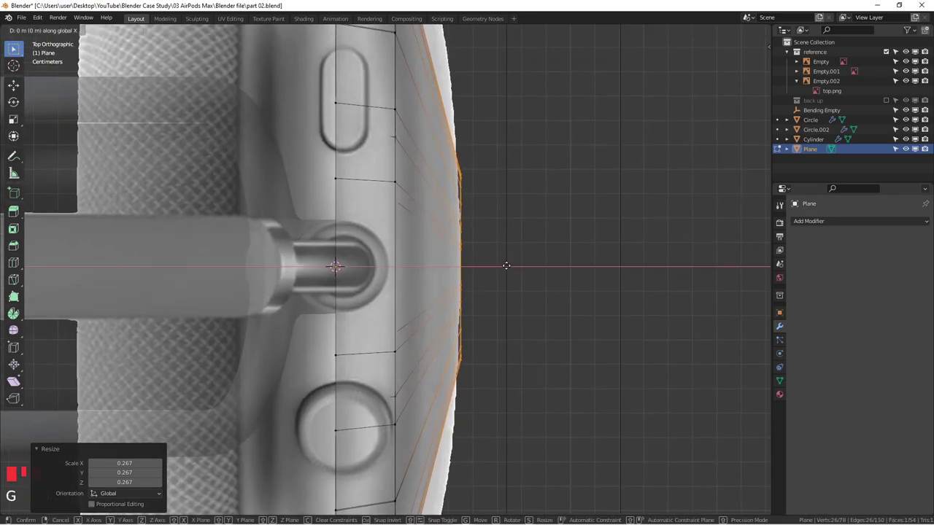
{"action": "left_click", "coordinate": [504, 268]}
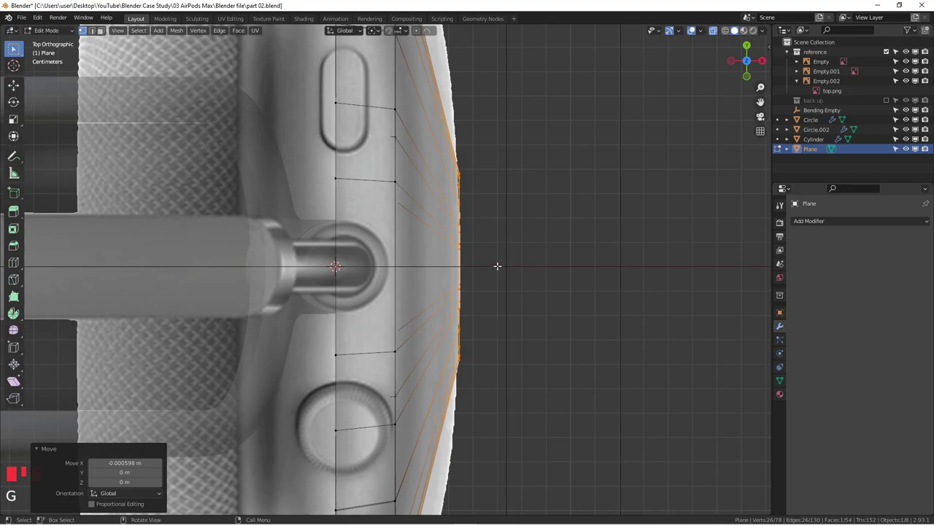
- Add a centred loop cut on the outermost band of faces and scale it by 1.346 to follow the reference
{"action": "scroll", "coordinate": [494, 267], "scroll_direction": "down", "scroll_amount": 3}
{"action": "key", "text": "ctrl+r"}
{"action": "left_click", "coordinate": [456, 182]}
{"action": "right_click", "coordinate": [458, 182]}
{"action": "key", "text": "s"}
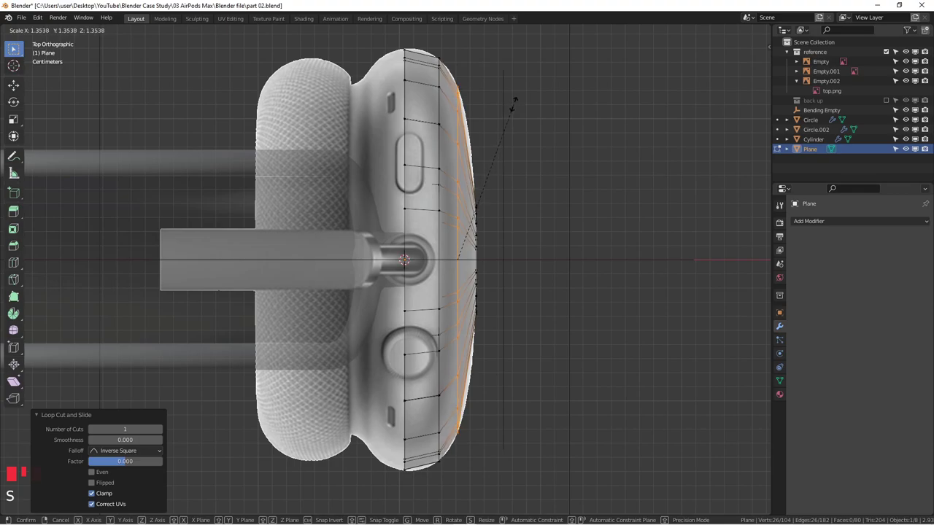
{"action": "left_click", "coordinate": [513, 106]}
{"action": "middle_click_drag", "start_coordinate": [513, 192], "coordinate": [540, 204], "text": "shift"}
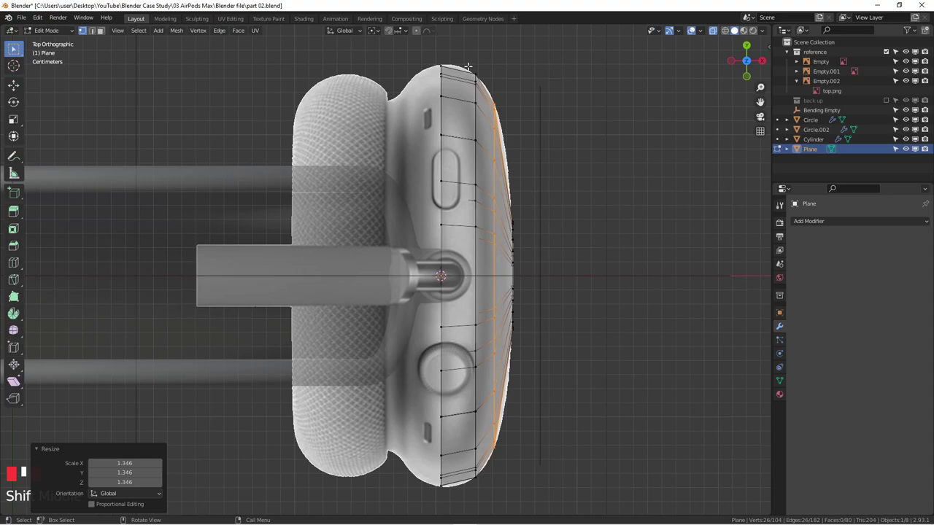
- Edge-slide the second loop by -0.497 toward the base outline and scale it by about 1.02 to match the reference
{"action": "left_click", "coordinate": [475, 265], "text": "alt"}
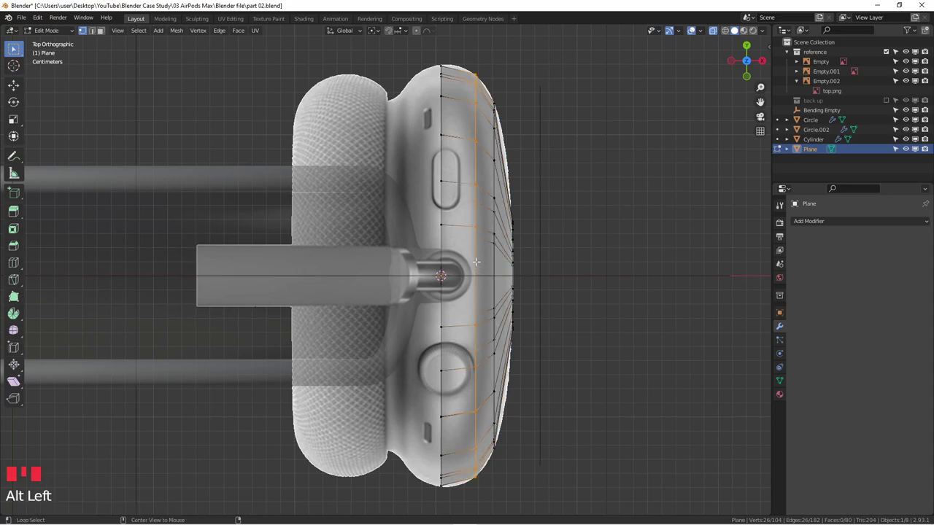
{"action": "key", "text": "g"}
{"action": "key", "text": "g"}
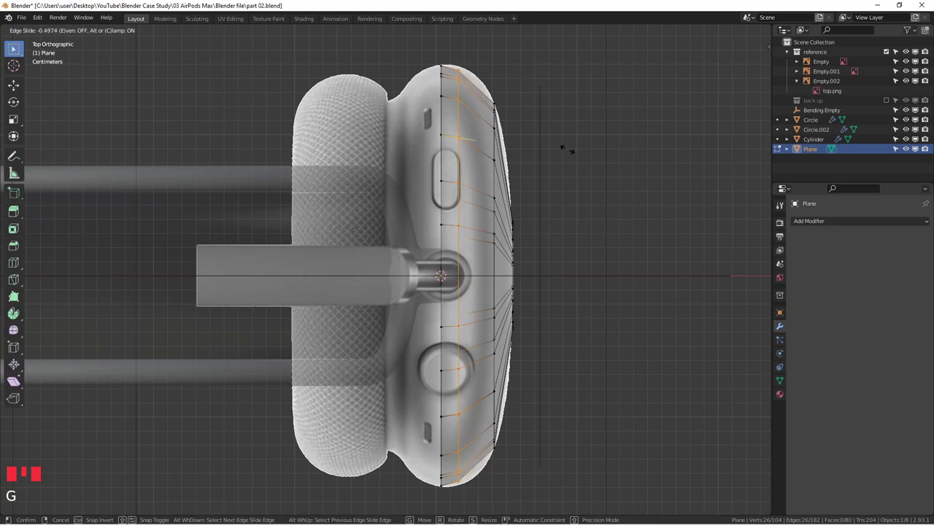
{"action": "left_click", "coordinate": [566, 150]}
{"action": "key", "text": "s"}
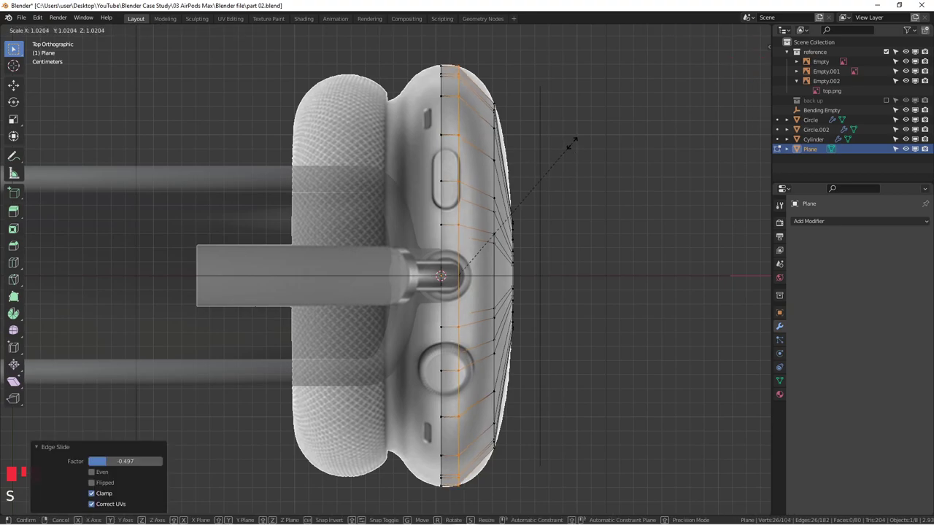
{"action": "left_click", "coordinate": [572, 143]}
- Add a centred loop cut between the slid loop and the next outer loop, and scale it by 1.043
{"action": "key", "text": "ctrl+r"}
{"action": "left_click", "coordinate": [476, 142]}
{"action": "right_click", "coordinate": [476, 142]}
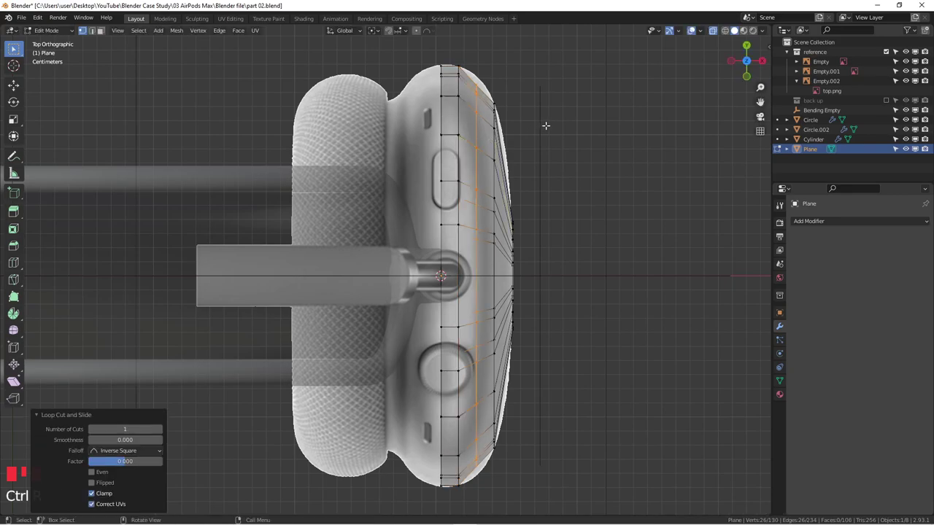
{"action": "key", "text": "s"}
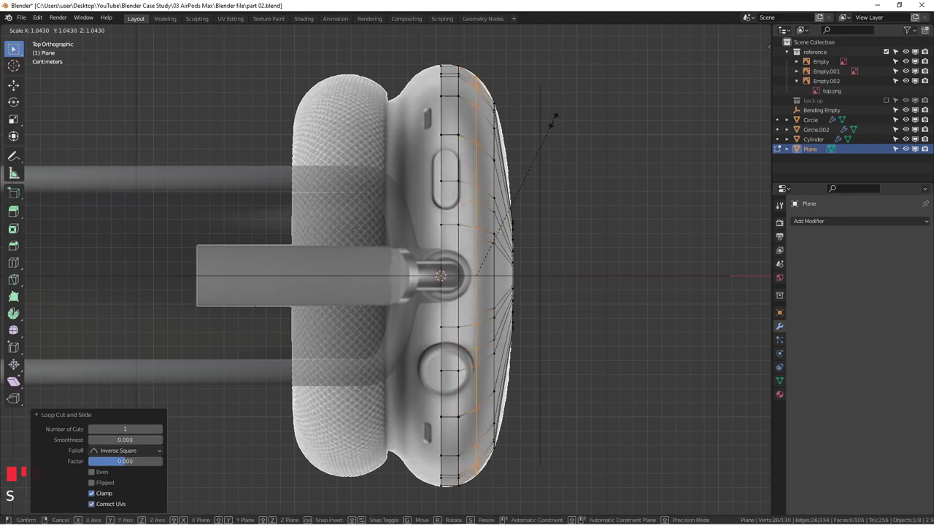
{"action": "left_click", "coordinate": [552, 122]}
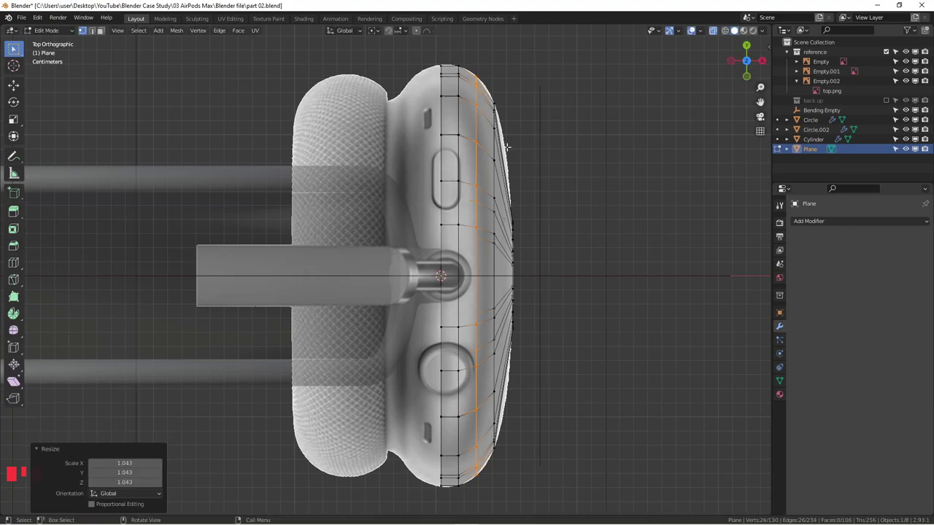
- Edge-slide the next outer loop by 0.289 and scale it by about 1.019 to fit the rounded edge
{"action": "left_click", "coordinate": [494, 190], "text": "alt"}
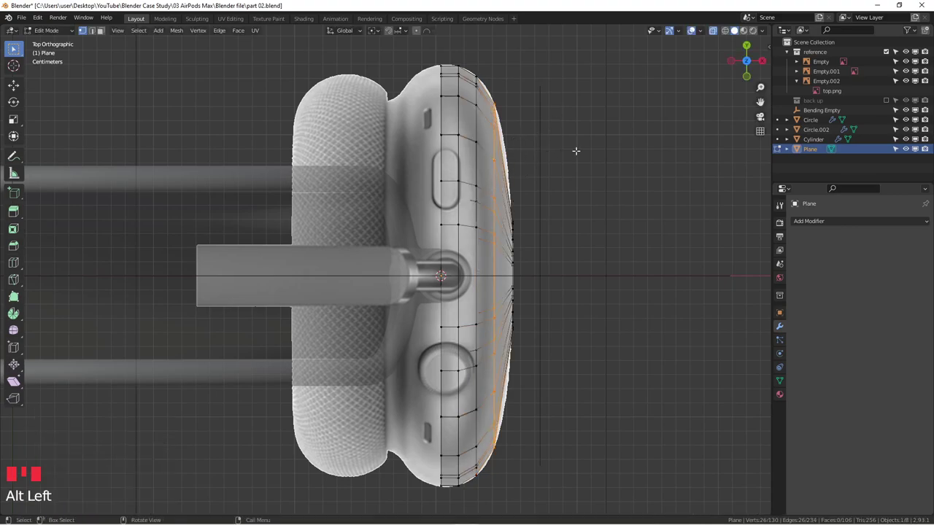
{"action": "key", "text": "g"}
{"action": "key", "text": "g"}
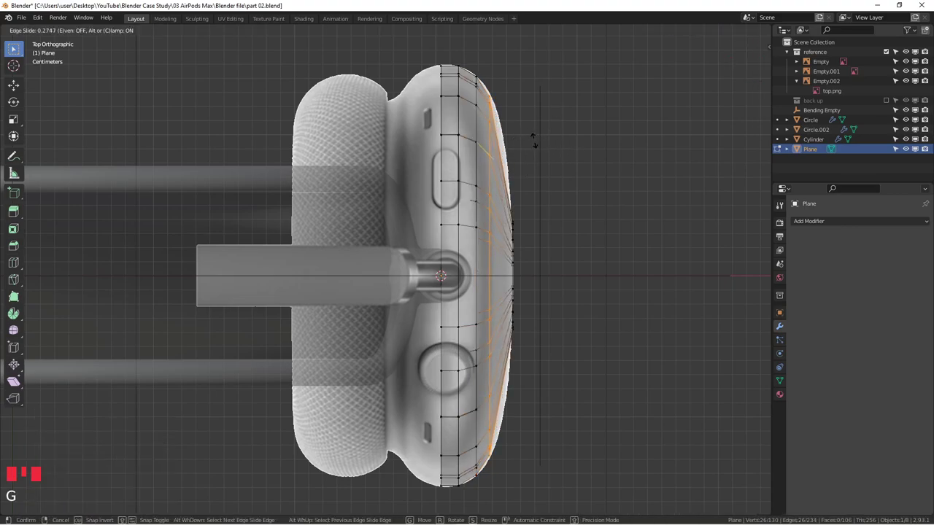
{"action": "left_click", "coordinate": [531, 139]}
{"action": "key", "text": "s"}
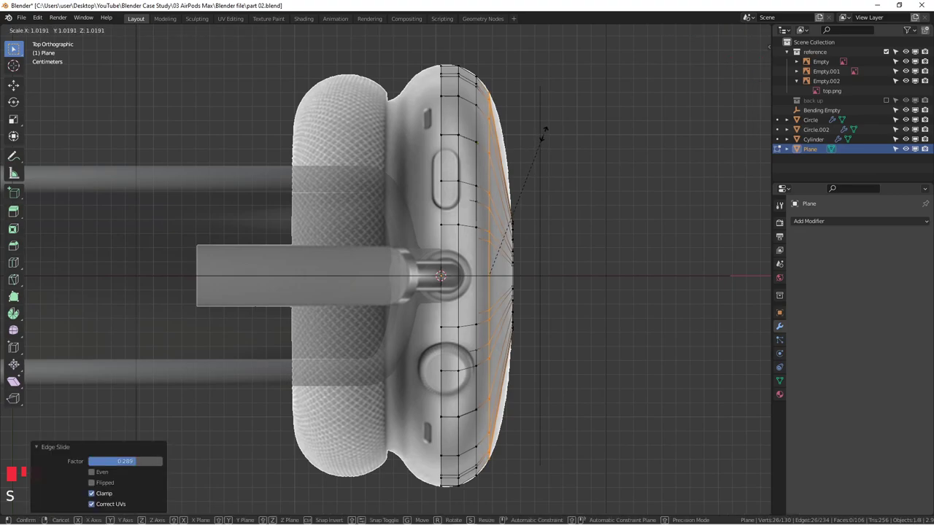
{"action": "left_click", "coordinate": [544, 134]}
- Add a centred loop cut between the slid outer loop and the central face, and scale it by 1.241
{"action": "key", "text": "ctrl+r"}
{"action": "left_click", "coordinate": [513, 191]}
{"action": "right_click", "coordinate": [522, 189]}
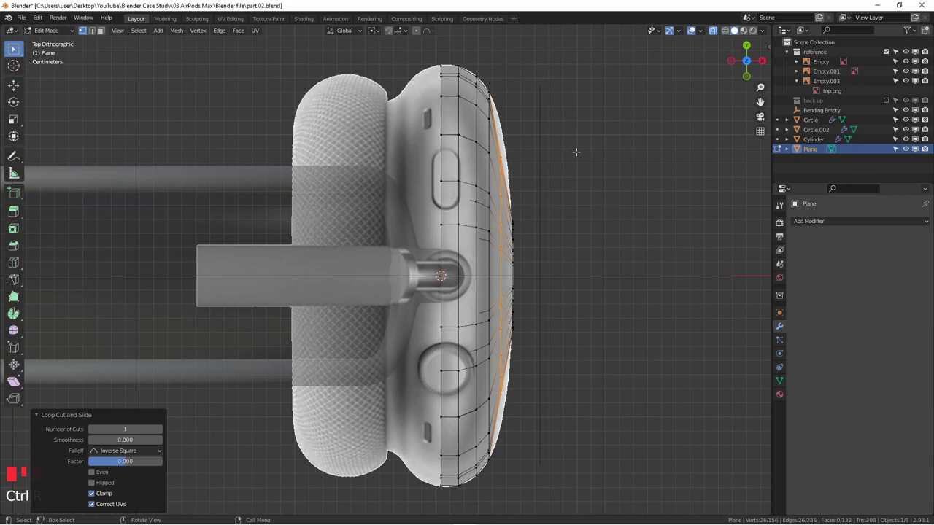
{"action": "key", "text": "s"}
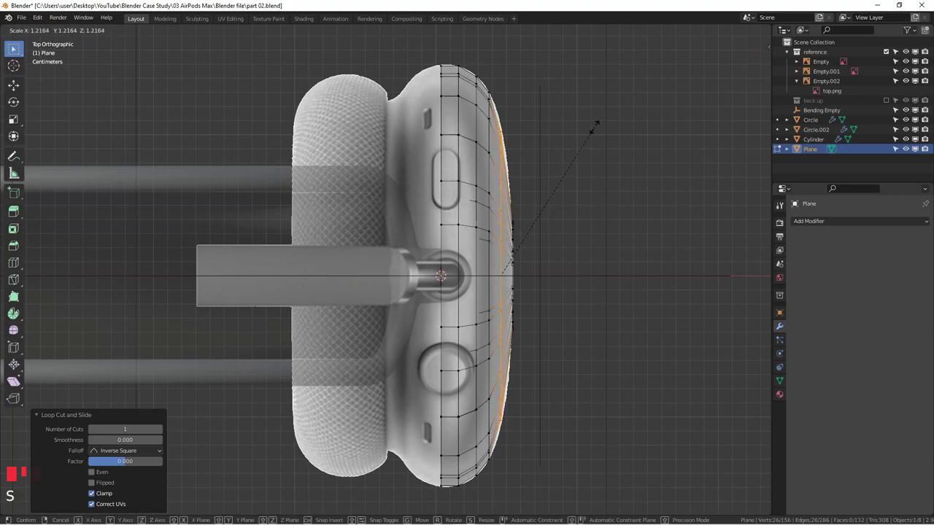
{"action": "left_click", "coordinate": [596, 122]}
- Scale the new loop by a further 1.019 to fit the curve of the top reference
{"action": "scroll", "coordinate": [520, 301], "scroll_direction": "up", "scroll_amount": 2}
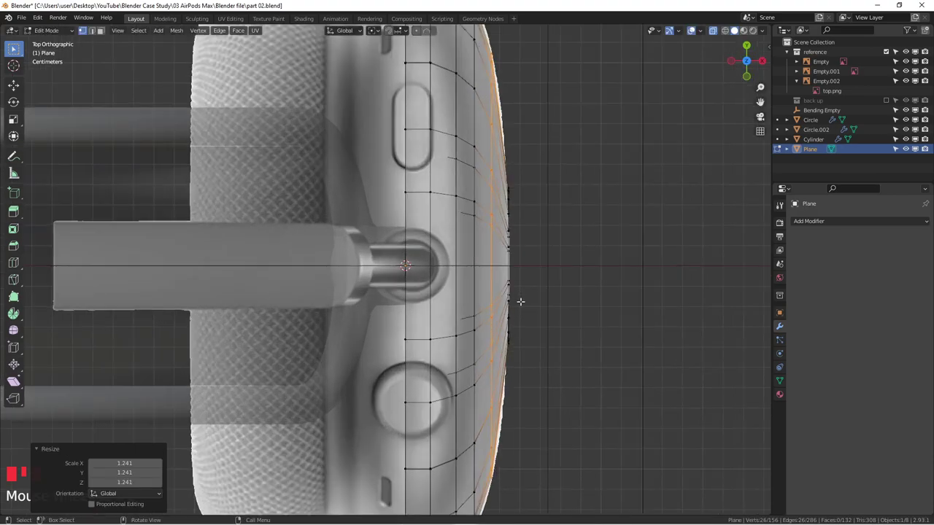
{"action": "middle_click_drag", "start_coordinate": [515, 300], "coordinate": [472, 318], "text": "shift"}
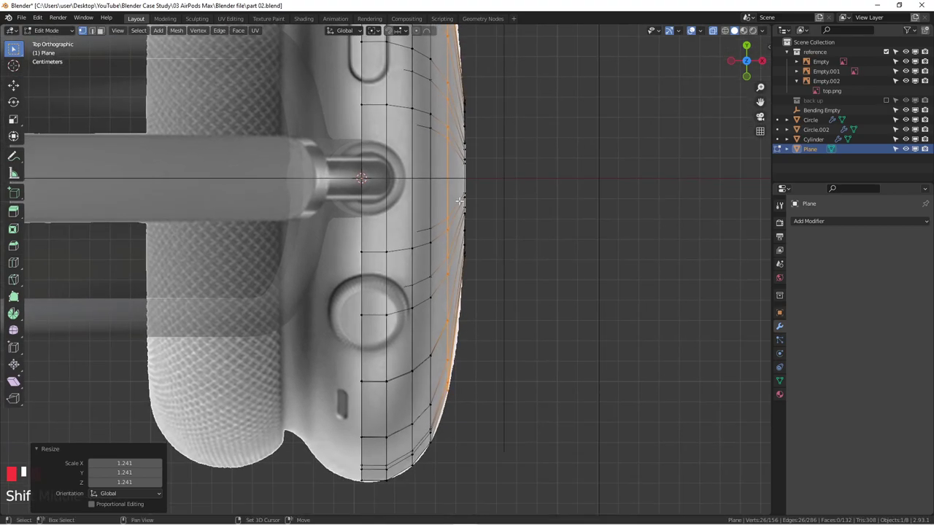
{"action": "key", "text": "s"}
{"action": "left_click", "coordinate": [569, 190]}
{"action": "middle_click_drag", "start_coordinate": [496, 265], "coordinate": [503, 355], "text": "shift"}
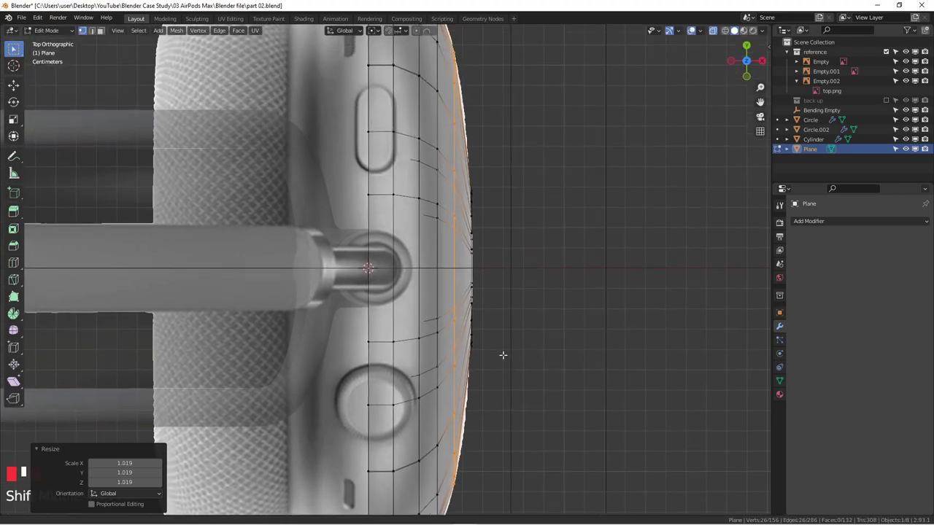
- Add a loop cut between the last loop and the central face's outline, and scale it by 1.097
{"action": "key", "text": "ctrl+r"}
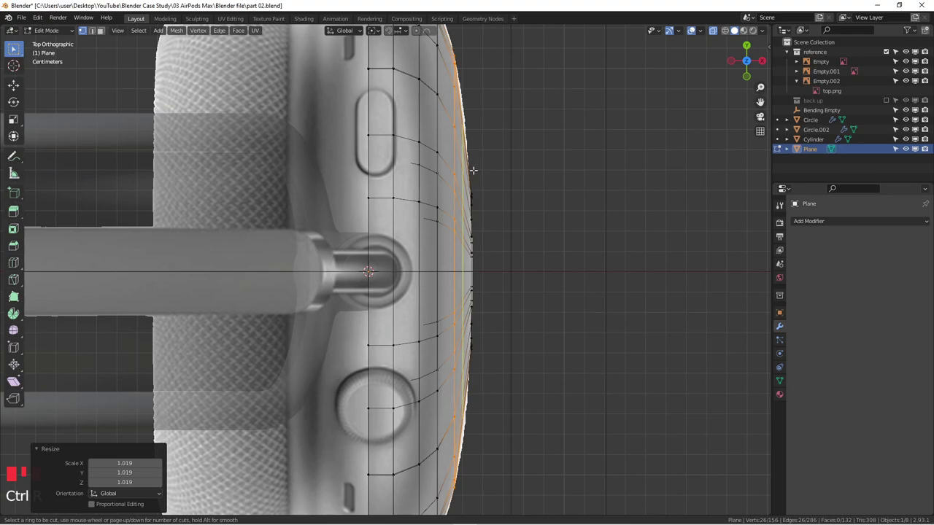
{"action": "left_click", "coordinate": [473, 170]}
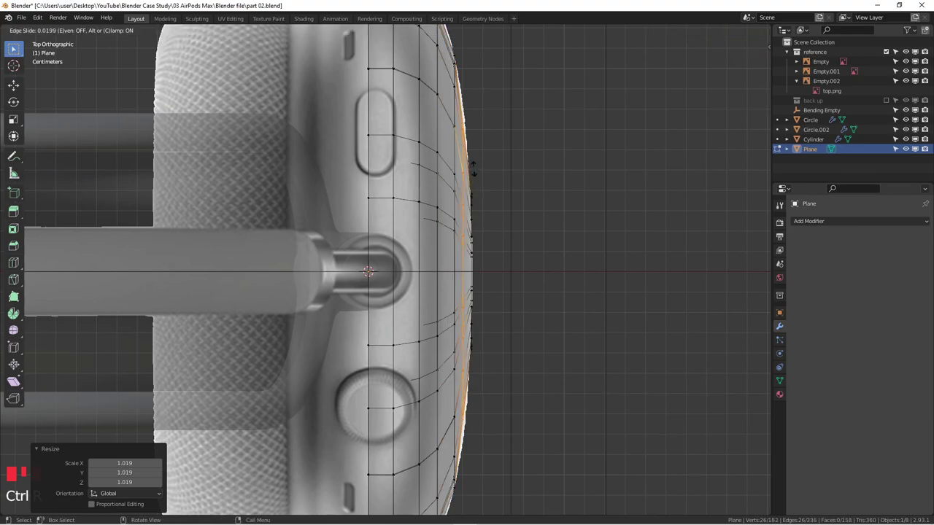
{"action": "left_click", "coordinate": [555, 167]}
{"action": "key", "text": "s"}
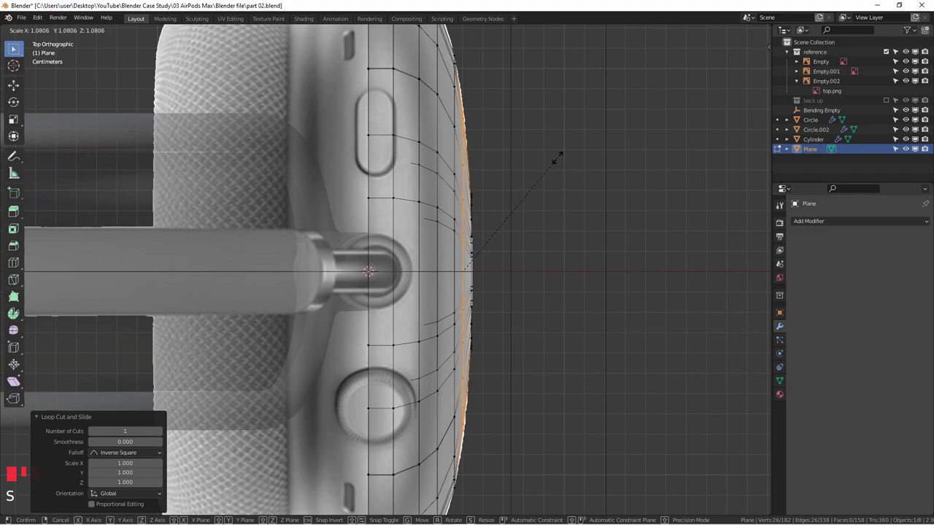
{"action": "left_click", "coordinate": [553, 151]}
{"action": "scroll", "coordinate": [511, 214], "scroll_direction": "down", "scroll_amount": 2}
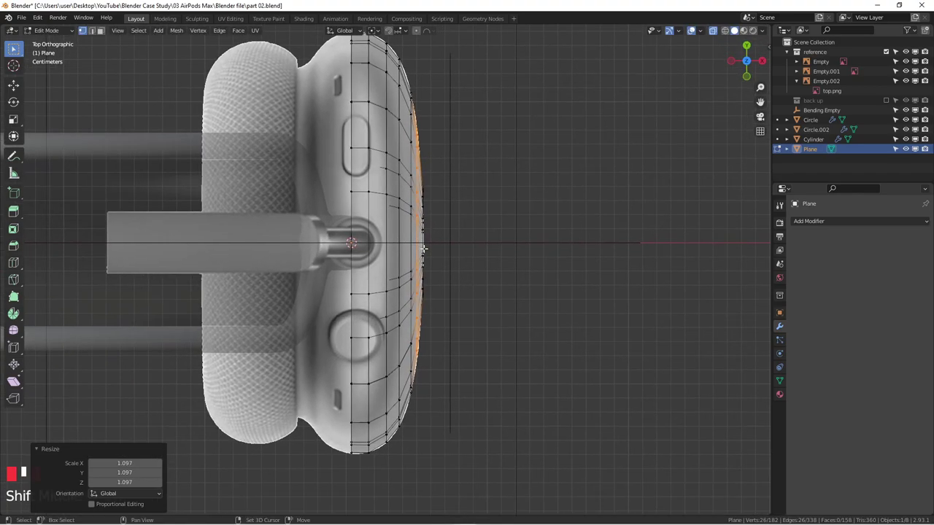
- Examine how the shell's outer loops follow the reference up close and from several angles
{"action": "scroll", "coordinate": [427, 261], "scroll_direction": "up", "scroll_amount": 4}
{"action": "scroll", "coordinate": [428, 260], "scroll_direction": "up", "scroll_amount": 4}
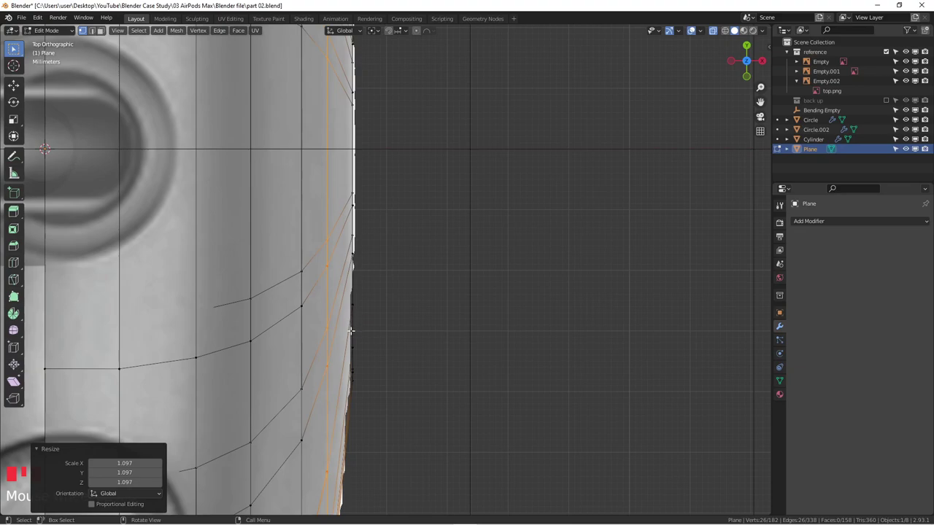
{"action": "middle_click_drag", "start_coordinate": [375, 308], "coordinate": [312, 171]}
{"action": "scroll", "coordinate": [323, 224], "scroll_direction": "down", "scroll_amount": 3}
{"action": "scroll", "coordinate": [338, 219], "scroll_direction": "up", "scroll_amount": 3}
{"action": "middle_click_drag", "start_coordinate": [328, 279], "coordinate": [352, 281]}
{"action": "key", "text": "KP_1"}
- Add centred vertical loop cuts through the middle columns of faces above and below the central face
{"action": "key", "text": "KP_3"}
{"action": "scroll", "coordinate": [313, 274], "scroll_direction": "down", "scroll_amount": 2}
{"action": "key", "text": "ctrl+r"}
{"action": "left_click", "coordinate": [334, 135]}
{"action": "right_click", "coordinate": [368, 135]}
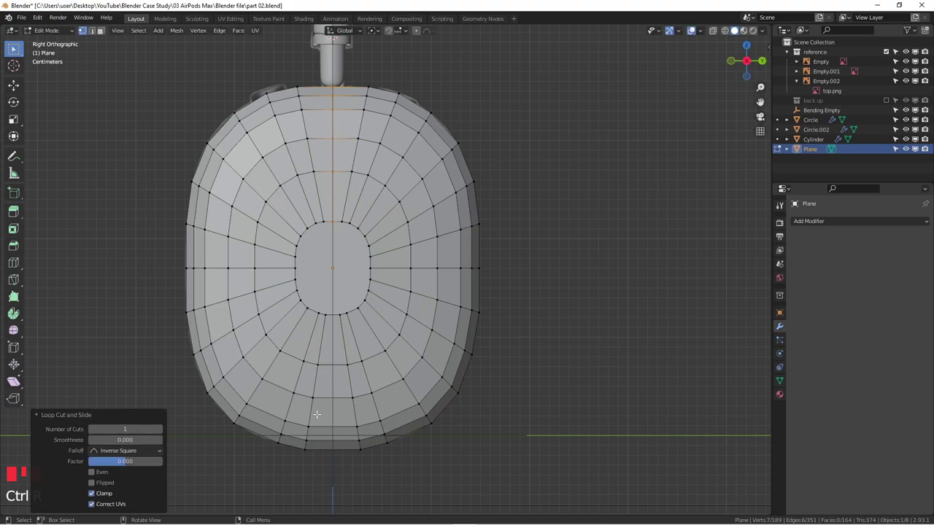
{"action": "key", "text": "ctrl+r"}
{"action": "left_click", "coordinate": [334, 436]}
{"action": "right_click", "coordinate": [334, 436]}
- Try to select the edge loop bordering the shell's central face
{"action": "middle_click_drag", "start_coordinate": [333, 436], "coordinate": [352, 261]}
{"action": "left_click", "coordinate": [365, 317]}
{"action": "scroll", "coordinate": [351, 261], "scroll_direction": "up", "scroll_amount": 3}
{"action": "scroll", "coordinate": [350, 247], "scroll_direction": "up", "scroll_amount": 2}
{"action": "left_click", "coordinate": [392, 287], "text": "alt"}
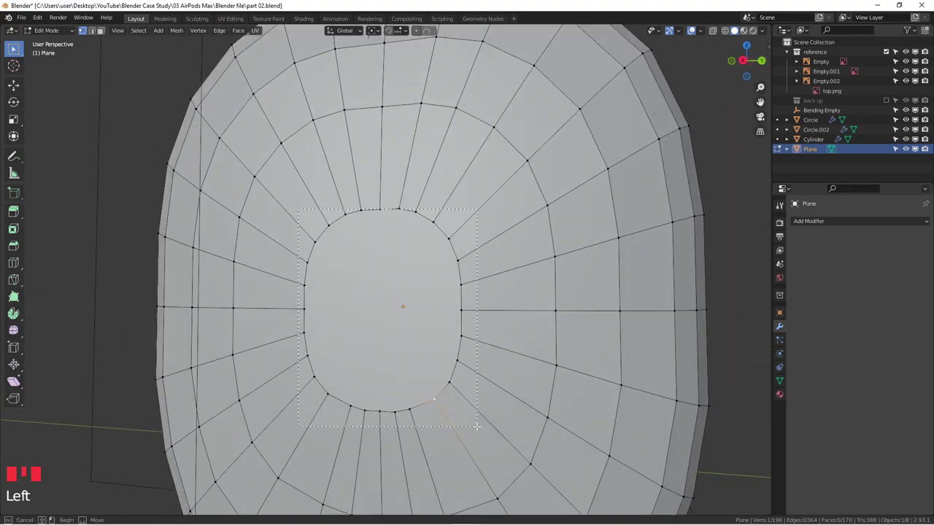
{"action": "double_click", "coordinate": [371, 202]}
{"action": "scroll", "coordinate": [531, 255], "scroll_direction": "down", "scroll_amount": 3}
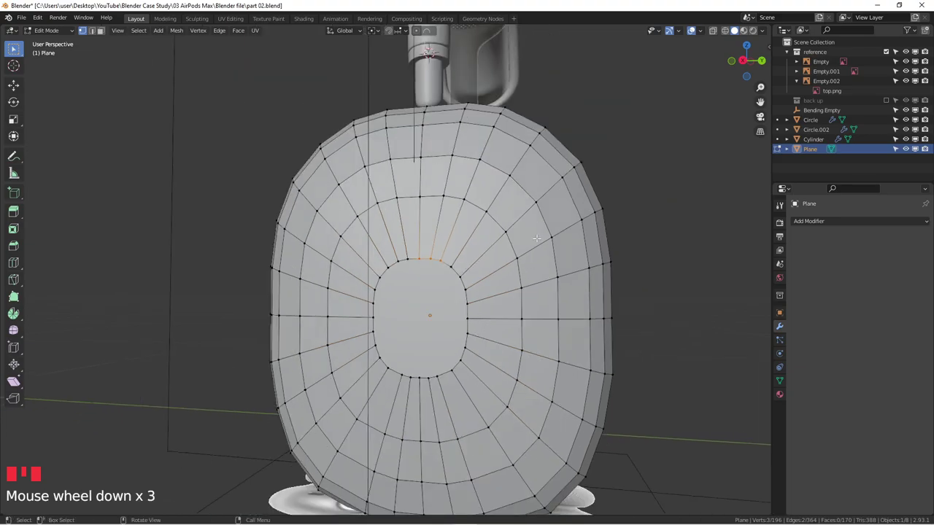
{"action": "middle_click_drag", "start_coordinate": [429, 401], "coordinate": [520, 383]}
- With X-ray display on, select the central face together with all of its border vertices
{"action": "key", "text": "KP_7"}
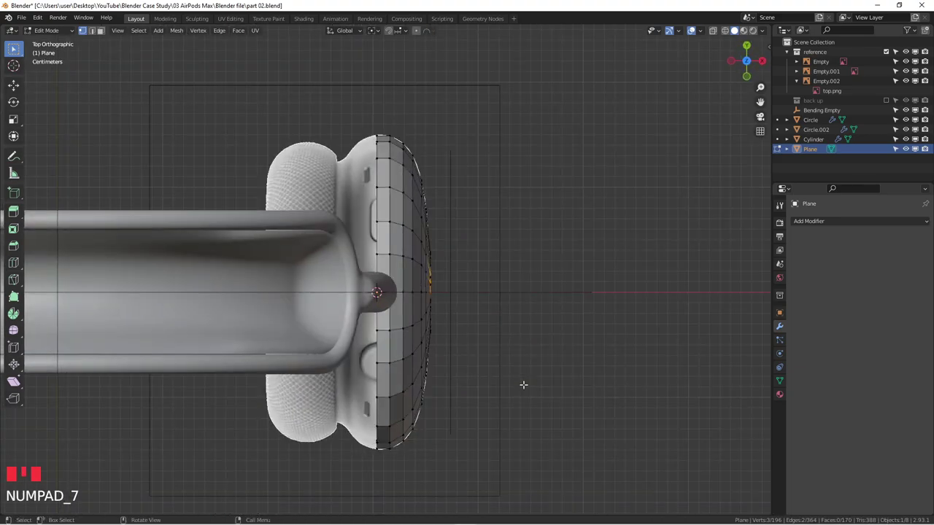
{"action": "scroll", "coordinate": [440, 306], "scroll_direction": "up", "scroll_amount": 4}
{"action": "middle_click_drag", "start_coordinate": [419, 281], "coordinate": [302, 217]}
{"action": "middle_click_drag", "start_coordinate": [360, 293], "coordinate": [377, 285]}
{"action": "left_click_drag", "start_coordinate": [331, 240], "coordinate": [438, 375]}
{"action": "middle_click_drag", "start_coordinate": [438, 375], "coordinate": [513, 319]}
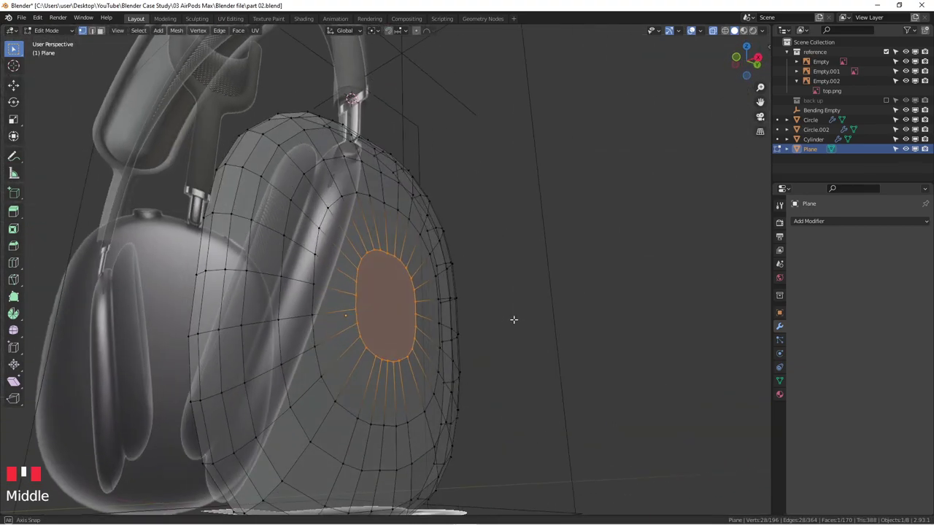
- Add one centred edge loop around the shell's central face, then turn X-ray display off
{"action": "key", "text": "KP_7"}
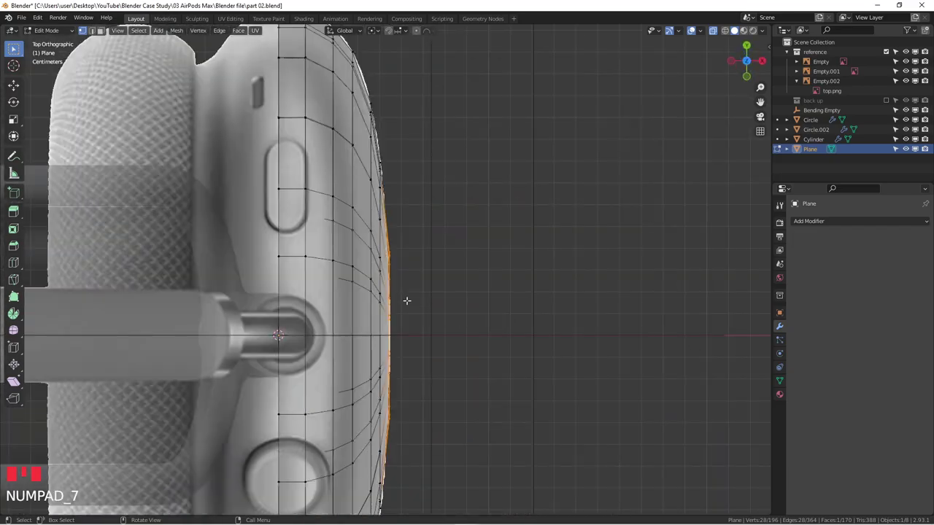
{"action": "scroll", "coordinate": [411, 303], "scroll_direction": "up", "scroll_amount": 1}
{"action": "scroll", "coordinate": [393, 276], "scroll_direction": "up", "scroll_amount": 1}
{"action": "middle_click_drag", "start_coordinate": [379, 268], "coordinate": [349, 227]}
{"action": "middle_click_drag", "start_coordinate": [349, 228], "coordinate": [337, 207]}
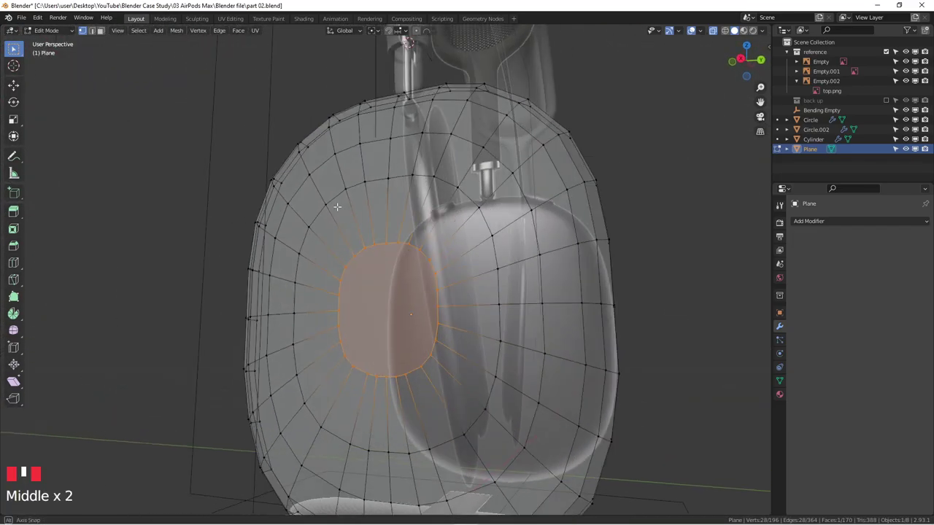
{"action": "key", "text": "ctrl+r"}
{"action": "left_click", "coordinate": [423, 221]}
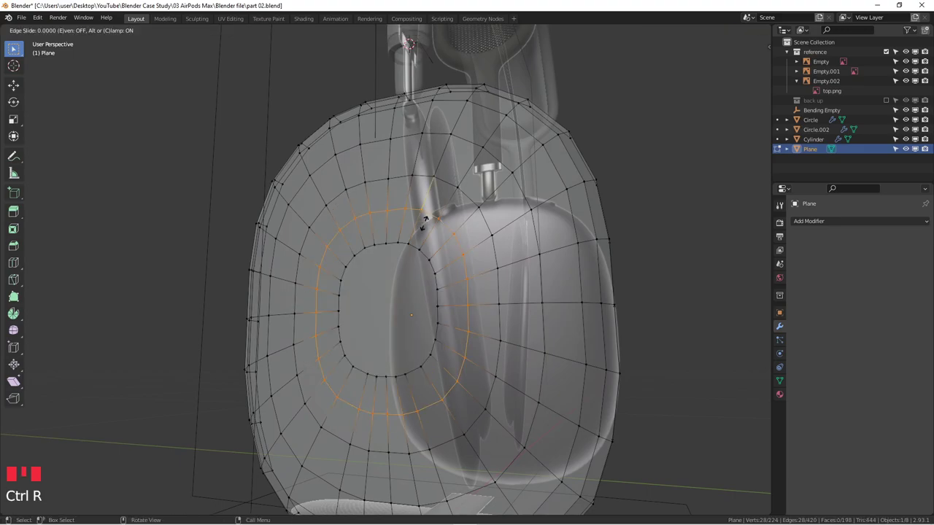
{"action": "left_click", "coordinate": [423, 221]}
{"action": "middle_click_drag", "start_coordinate": [424, 221], "coordinate": [559, 288]}
{"action": "key", "text": "KP_7"}
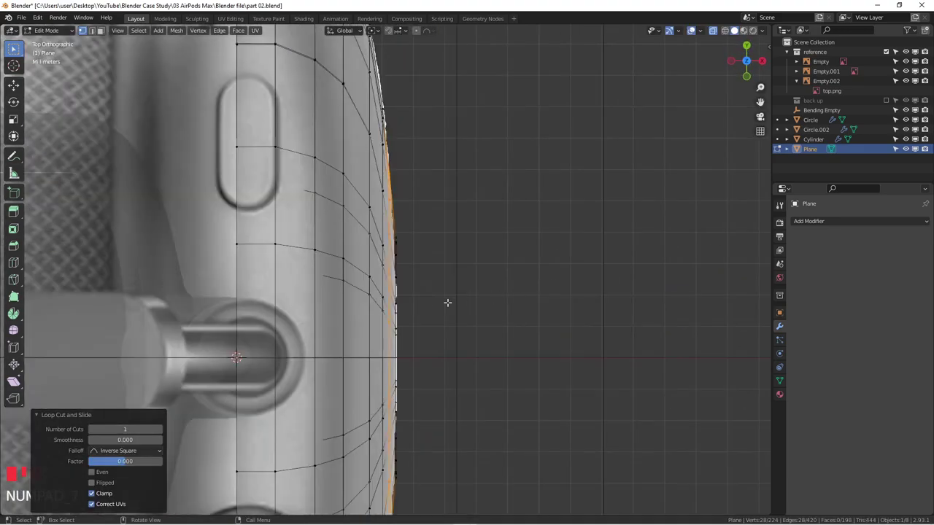
{"action": "key", "text": "alt+z"}
- Leave edit mode and shade the ear cup shell smooth
{"action": "scroll", "coordinate": [424, 295], "scroll_direction": "down", "scroll_amount": 3}
{"action": "middle_click_drag", "start_coordinate": [423, 295], "coordinate": [382, 211]}
{"action": "scroll", "coordinate": [355, 236], "scroll_direction": "up", "scroll_amount": 2}
{"action": "key", "text": "Tab"}
{"action": "scroll", "coordinate": [383, 211], "scroll_direction": "up", "scroll_amount": 2}
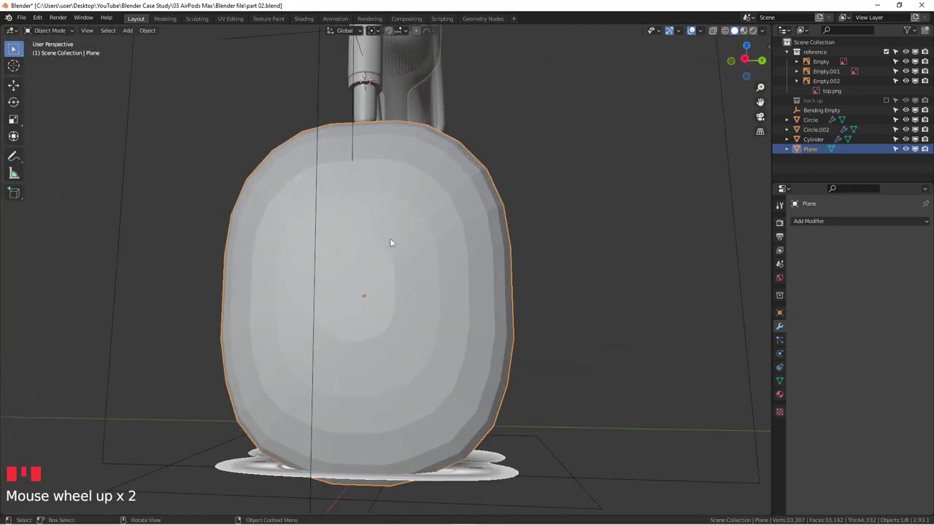
{"action": "right_click", "coordinate": [390, 238]}
{"action": "left_click", "coordinate": [389, 238]}
{"action": "middle_click_drag", "start_coordinate": [411, 267], "coordinate": [418, 301]}
{"action": "key", "text": "KP_1"}
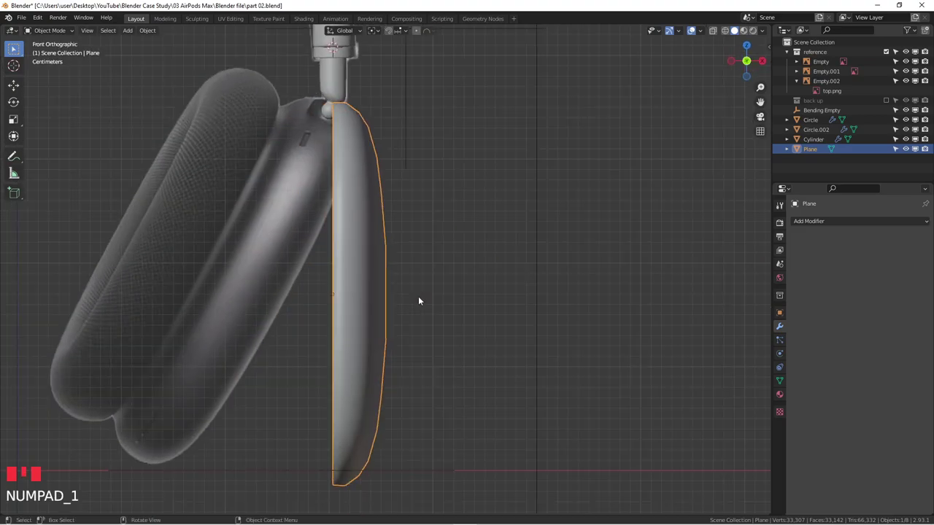
{"action": "key", "text": "KP_3"}
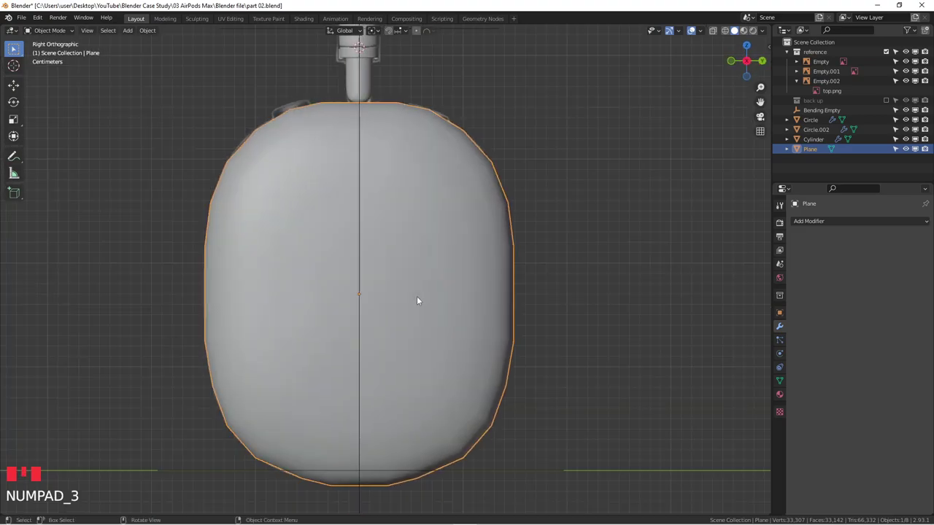
- Add a level 2 Subdivision modifier to the shell and check its outline against the top reference
{"action": "key", "text": "ctrl+2"}
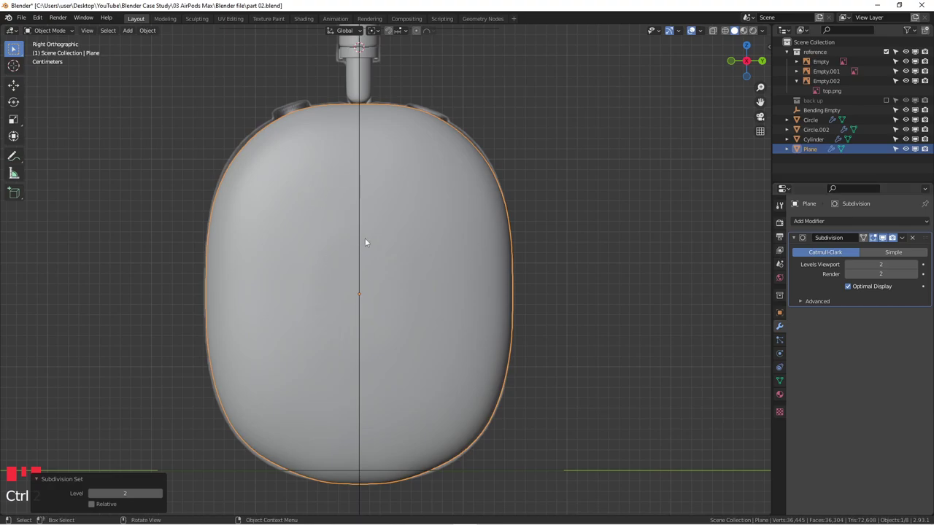
{"action": "middle_click_drag", "start_coordinate": [396, 216], "coordinate": [471, 258]}
{"action": "key", "text": "KP_7"}
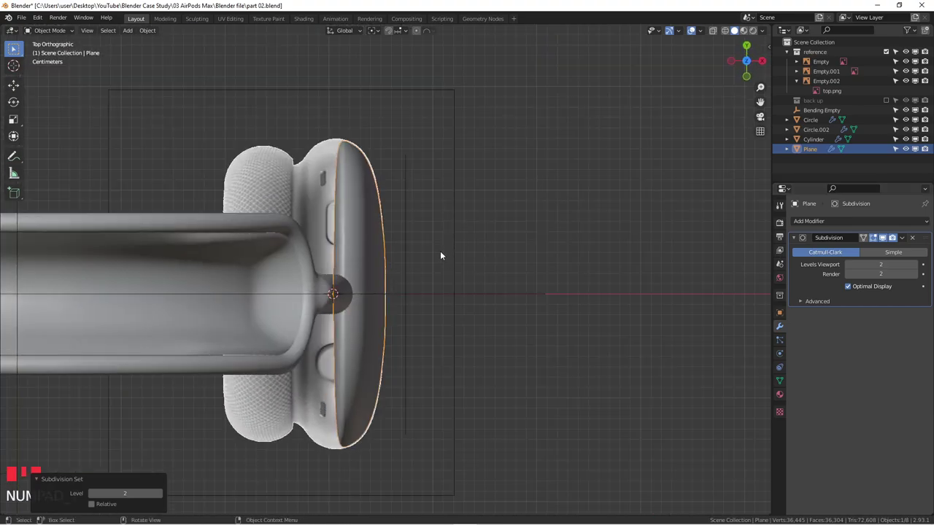
{"action": "scroll", "coordinate": [307, 204], "scroll_direction": "up", "scroll_amount": 3}
- In edit mode, examine the subdivided shell's edges and open rim side against the references, with and without X-ray display
{"action": "key", "text": "Tab"}
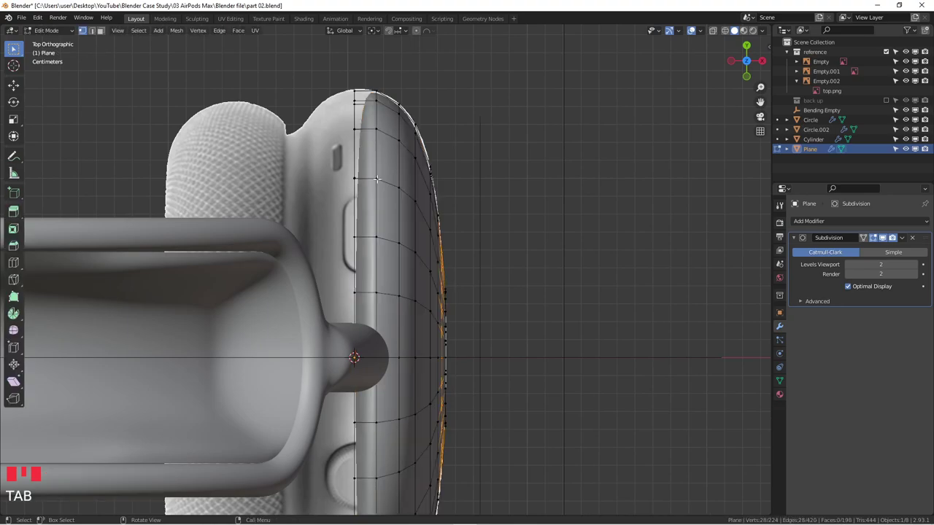
{"action": "middle_click_drag", "start_coordinate": [400, 271], "coordinate": [452, 222], "text": "shift"}
{"action": "scroll", "coordinate": [458, 345], "scroll_direction": "down", "scroll_amount": 2}
{"action": "middle_click_drag", "start_coordinate": [458, 346], "coordinate": [549, 255], "text": "shift"}
{"action": "middle_click_drag", "start_coordinate": [496, 284], "coordinate": [555, 198]}
{"action": "middle_click_drag", "start_coordinate": [403, 357], "coordinate": [485, 249]}
{"action": "key", "text": "2"}
{"action": "left_click", "coordinate": [471, 240]}
{"action": "left_click", "coordinate": [473, 240]}
{"action": "middle_click_drag", "start_coordinate": [473, 240], "coordinate": [449, 302]}
{"action": "left_click", "coordinate": [522, 264]}
{"action": "left_click", "coordinate": [468, 320]}
{"action": "key", "text": "alt+z"}
{"action": "key", "text": "alt+z"}
{"action": "left_click", "coordinate": [472, 259]}
{"action": "middle_click_drag", "start_coordinate": [472, 260], "coordinate": [501, 243]}
{"action": "key", "text": "KP_7"}
{"action": "key", "text": "alt+z"}
{"action": "scroll", "coordinate": [500, 203], "scroll_direction": "down", "scroll_amount": 2}
{"action": "scroll", "coordinate": [489, 234], "scroll_direction": "up", "scroll_amount": 3}
{"action": "key", "text": "alt+z"}
- Delete the large flat face closing the inner side of the shell and check the rim against the top reference
{"action": "key", "text": "3"}
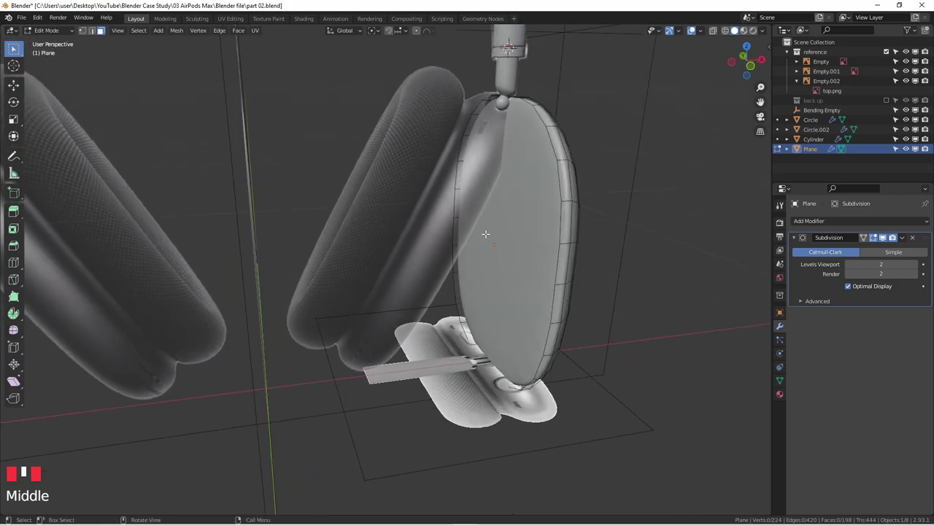
{"action": "left_click", "coordinate": [504, 270]}
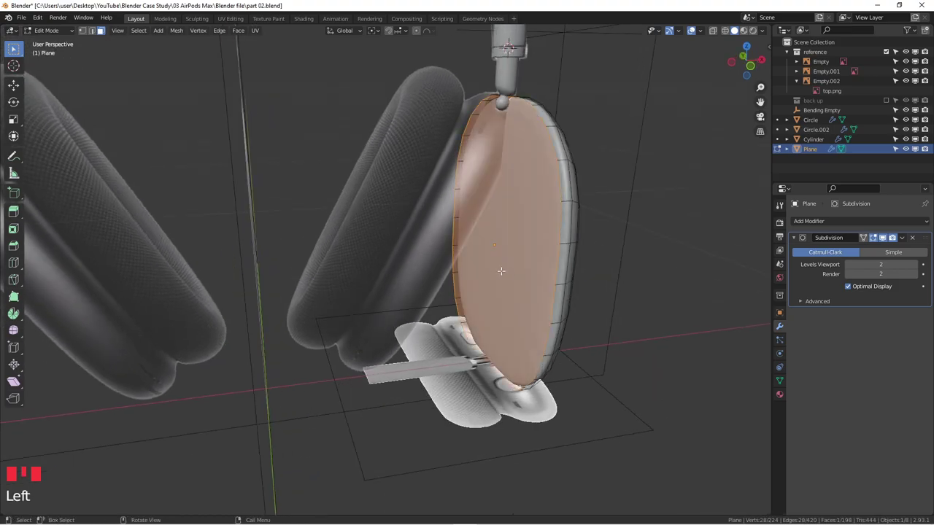
{"action": "middle_click_drag", "start_coordinate": [503, 271], "coordinate": [486, 272]}
{"action": "key", "text": "x"}
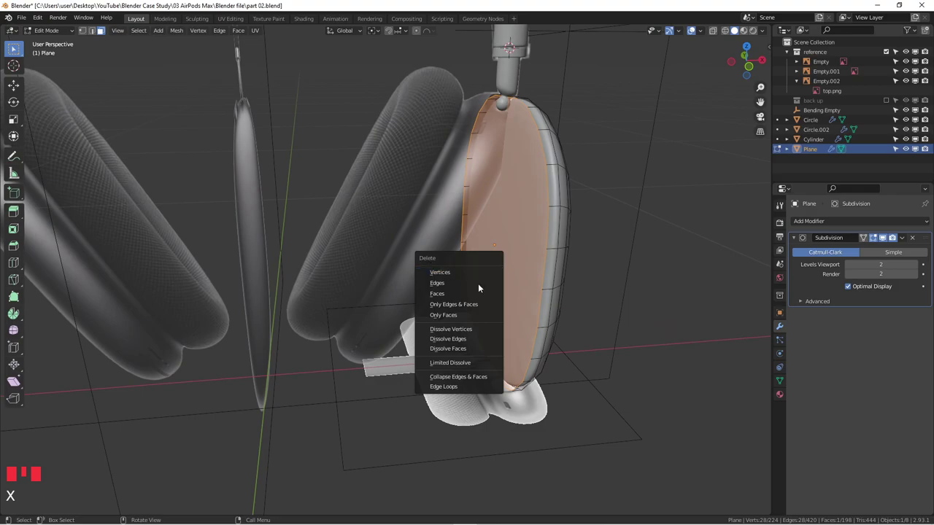
{"action": "left_click", "coordinate": [474, 293]}
{"action": "middle_click_drag", "start_coordinate": [486, 239], "coordinate": [474, 252]}
{"action": "key", "text": "alt+z"}
{"action": "key", "text": "KP_7"}
{"action": "key", "text": "alt+z"}
{"action": "scroll", "coordinate": [464, 273], "scroll_direction": "up", "scroll_amount": 3}
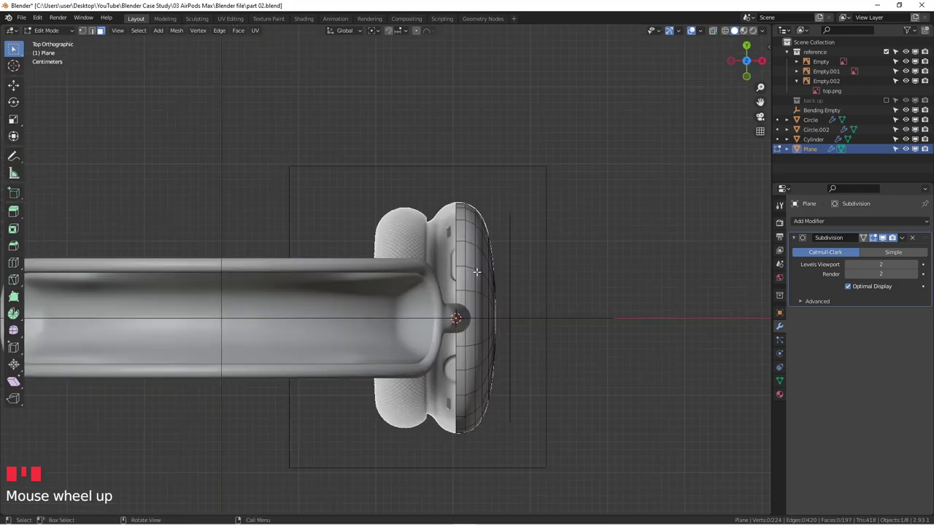
- Return the ear cup shell to Object Mode and apply smooth shading to it
{"action": "scroll", "coordinate": [449, 444], "scroll_direction": "down", "scroll_amount": 1}
{"action": "middle_click_drag", "start_coordinate": [450, 444], "coordinate": [458, 372], "text": "shift"}
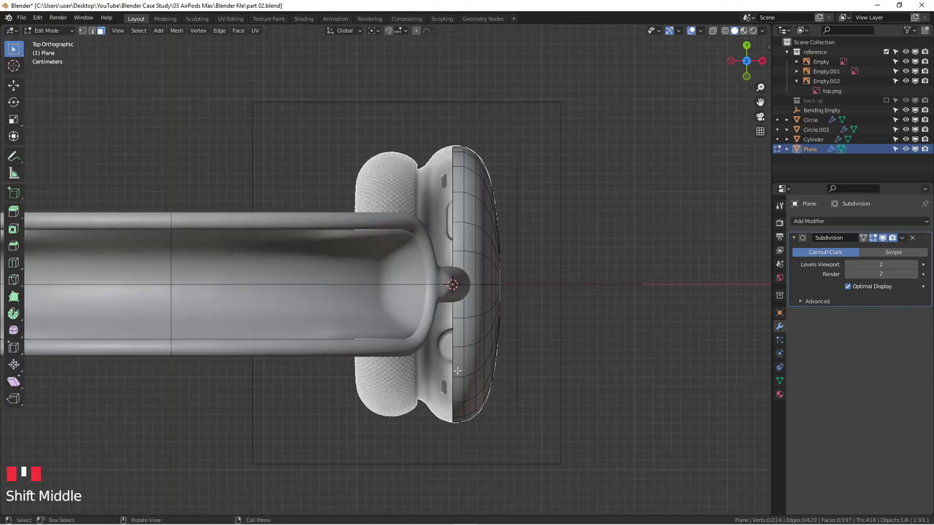
{"action": "scroll", "coordinate": [464, 349], "scroll_direction": "up", "scroll_amount": 2}
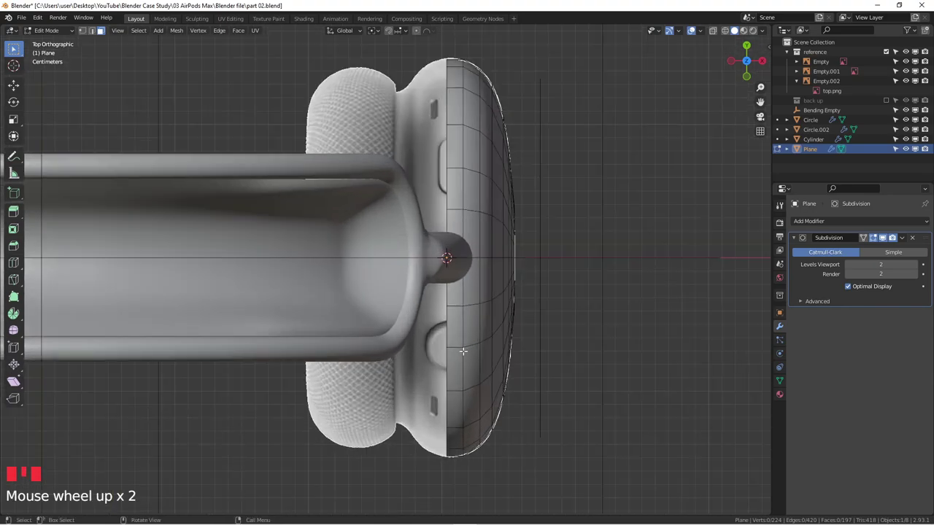
{"action": "key", "text": "Tab"}
{"action": "middle_click_drag", "start_coordinate": [485, 416], "coordinate": [385, 315]}
{"action": "right_click", "coordinate": [447, 242]}
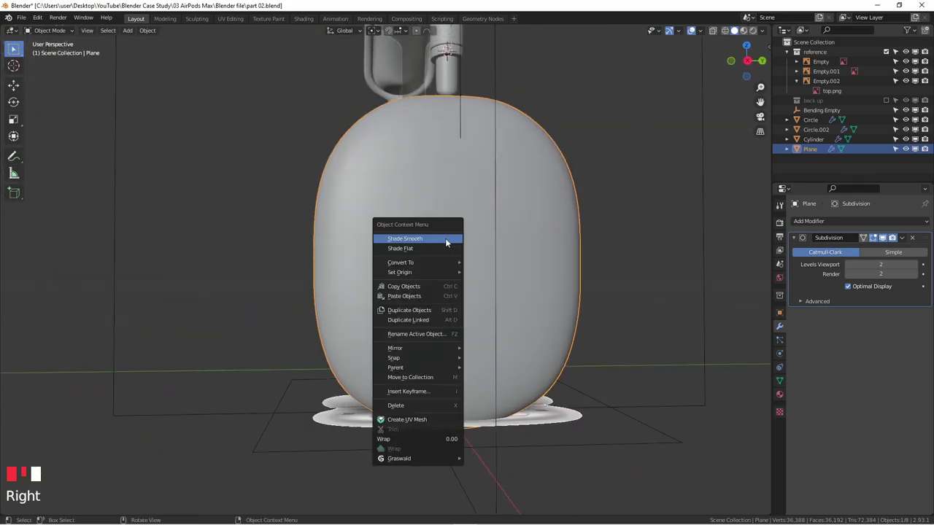
- Apply all transforms to the ear cup shell
{"action": "middle_click_drag", "start_coordinate": [525, 238], "coordinate": [659, 283]}
{"action": "middle_click_drag", "start_coordinate": [472, 280], "coordinate": [473, 283]}
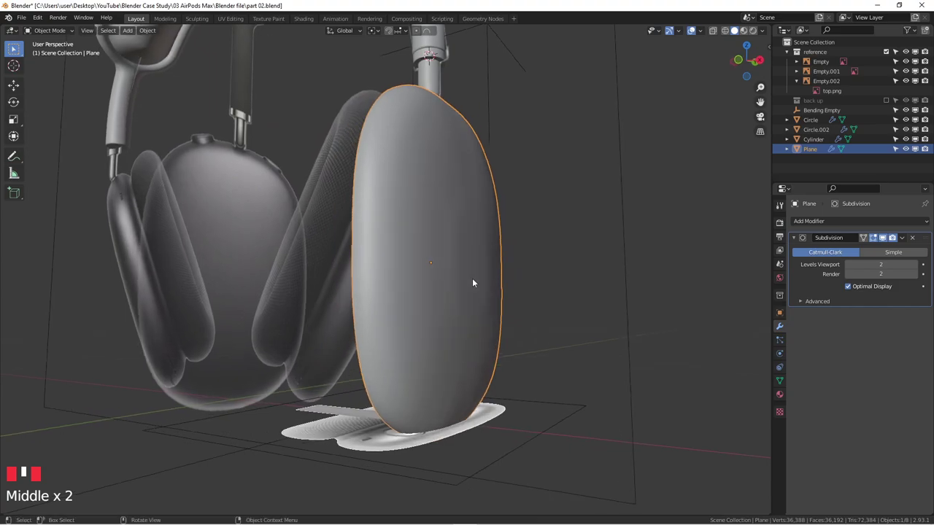
{"action": "key", "text": "ctrl+a"}
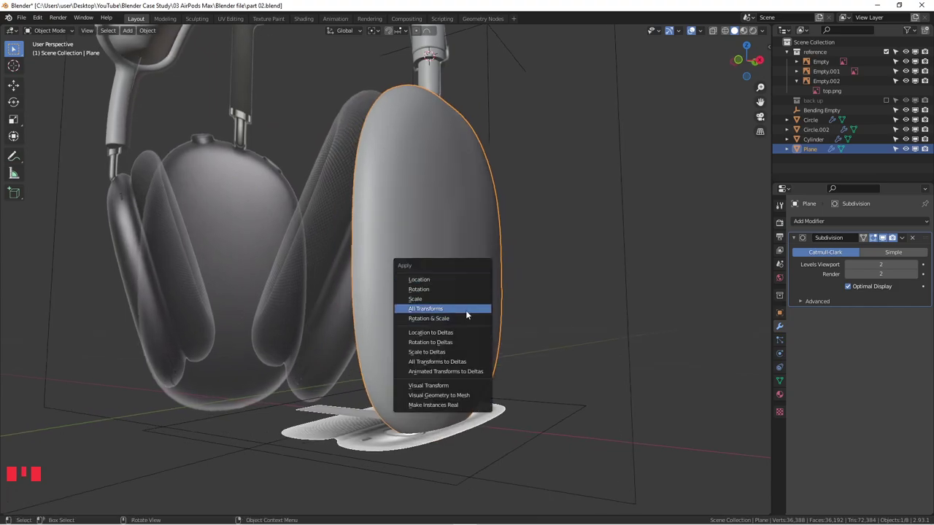
{"action": "left_click", "coordinate": [466, 309]}
{"action": "middle_click_drag", "start_coordinate": [433, 265], "coordinate": [460, 275]}
- With X-ray on in top view, extrude the shell's open inner edge loop about -0.029 m along X and scale it to 0.864
{"action": "key", "text": "KP_7"}
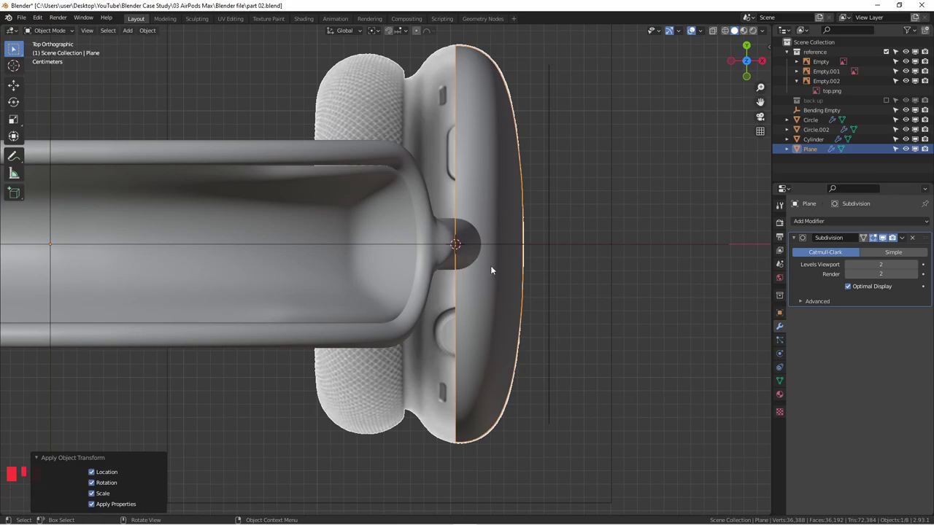
{"action": "mouse_move", "coordinate": [484, 277]}
{"action": "middle_mouse_down", "text": "shift"}
{"action": "mouse_move", "coordinate": [496, 294]}
{"action": "mouse_move", "coordinate": [480, 264]}
{"action": "middle_mouse_up", "text": "shift"}
{"action": "key", "text": "Tab"}
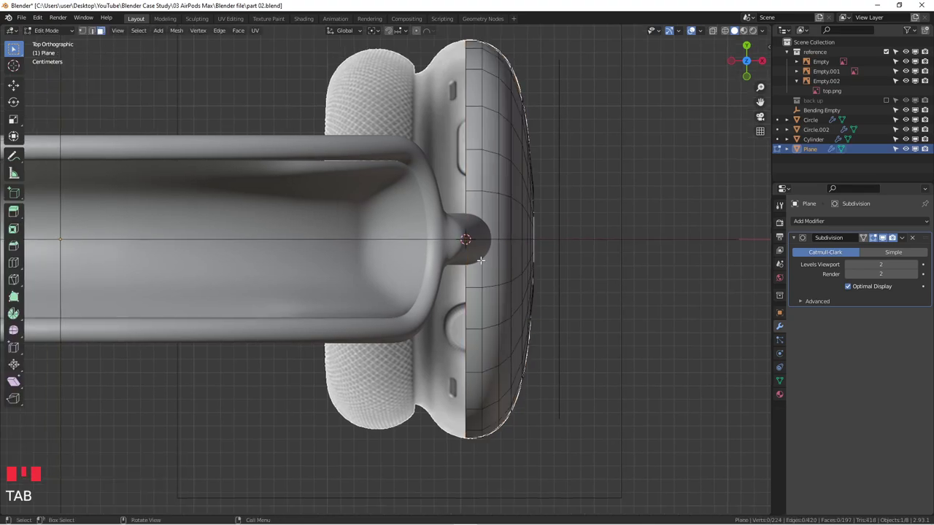
{"action": "key", "text": "Tab"}
{"action": "key", "text": "Tab"}
{"action": "key", "text": "1"}
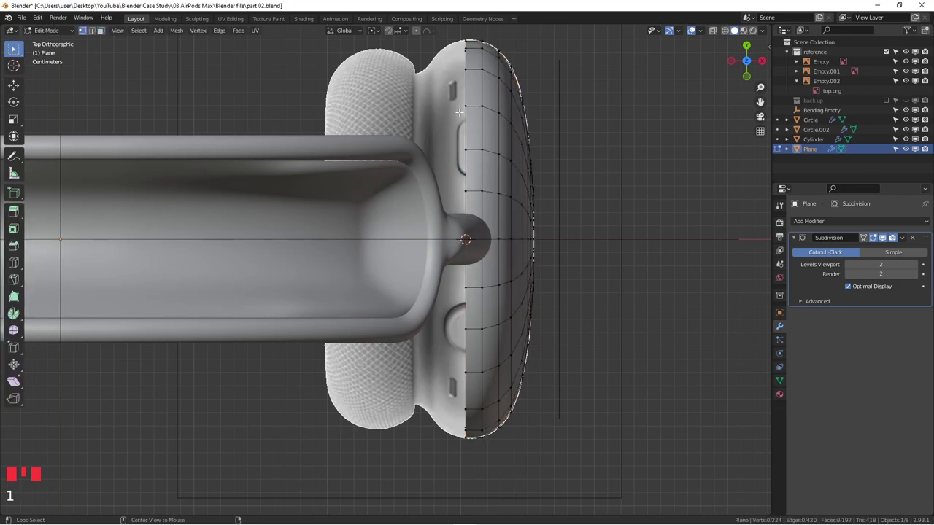
{"action": "key", "text": "alt+z"}
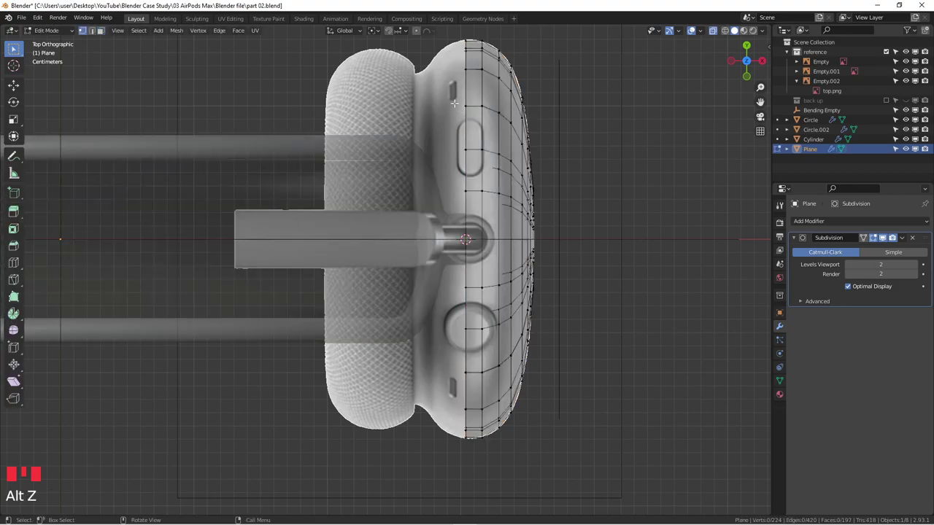
{"action": "left_click_drag", "start_coordinate": [445, 31], "coordinate": [472, 485]}
{"action": "middle_click_drag", "start_coordinate": [469, 65], "coordinate": [513, 95], "text": "shift"}
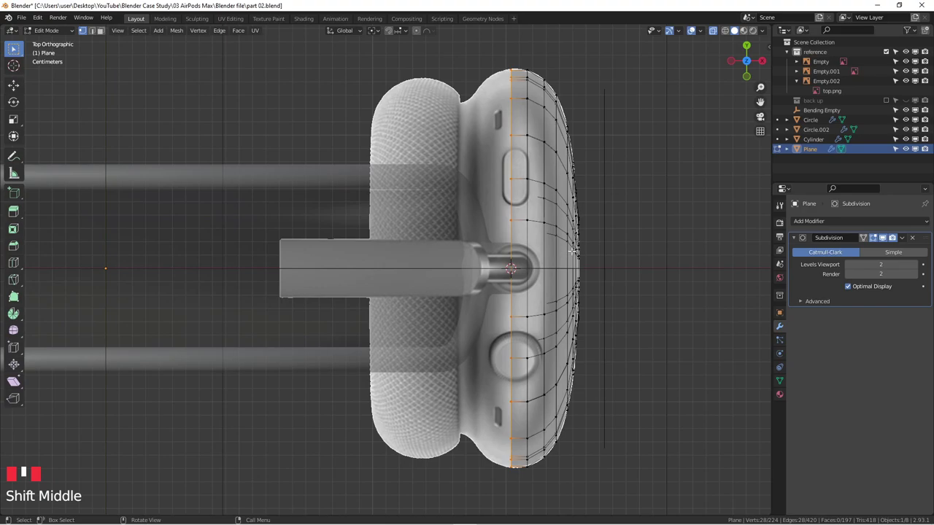
{"action": "key", "text": "e"}
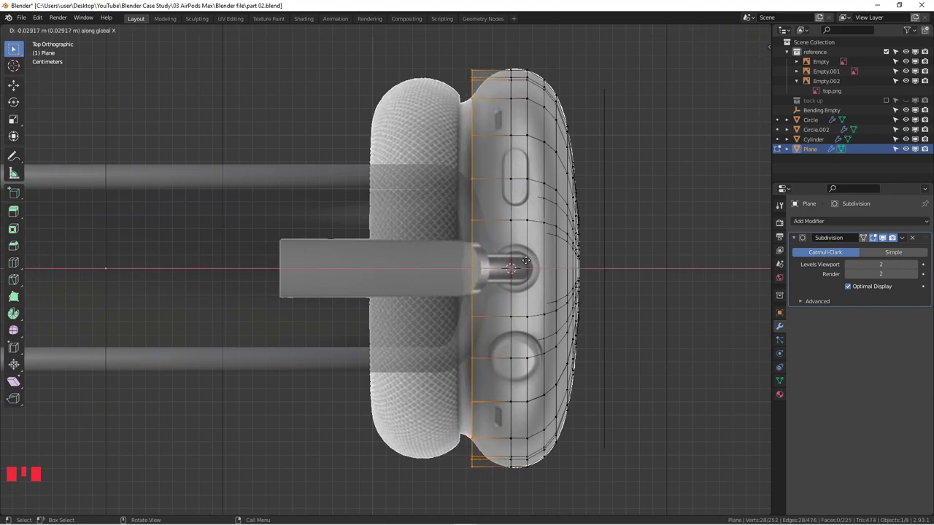
{"action": "left_click", "coordinate": [525, 261]}
{"action": "key", "text": "s"}
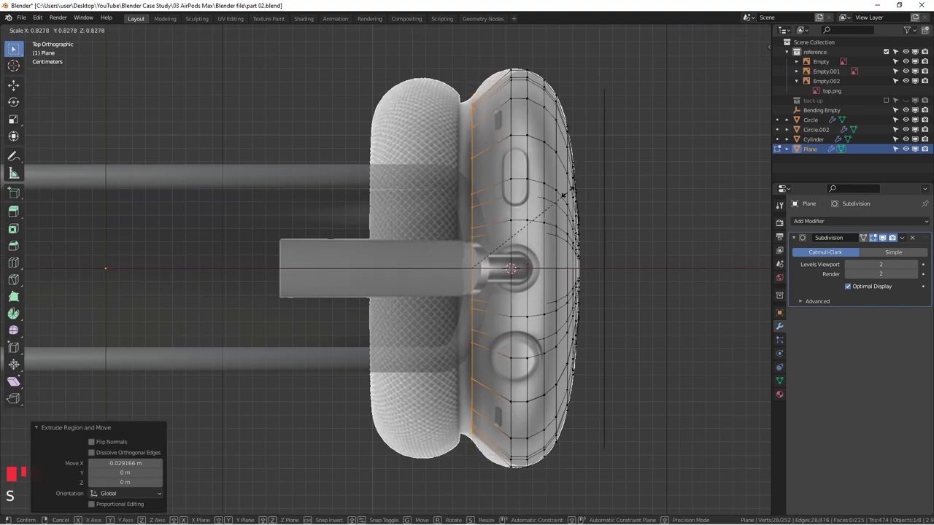
{"action": "left_click", "coordinate": [563, 188]}
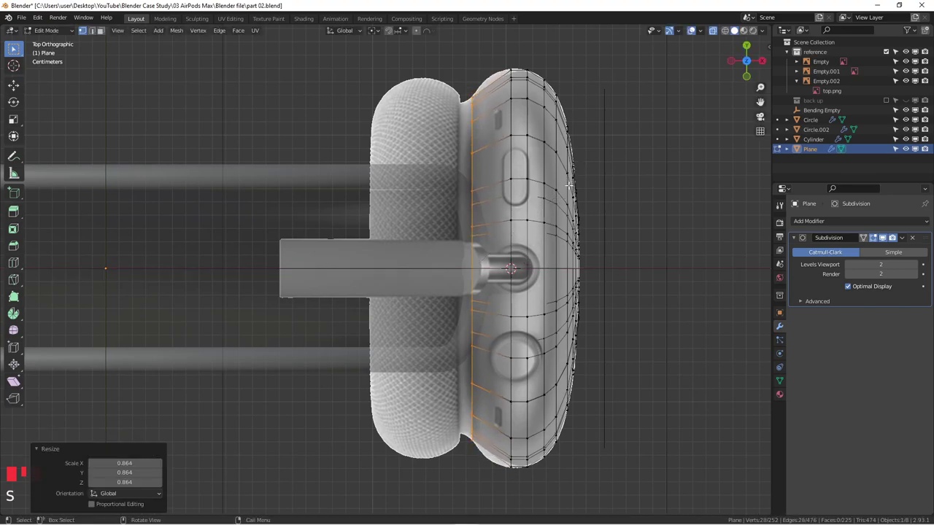
- Add one centred loop cut to the extruded band and scale it to 1.071 to follow the reference outline
{"action": "key", "text": "ctrl+r"}
{"action": "left_click", "coordinate": [496, 146]}
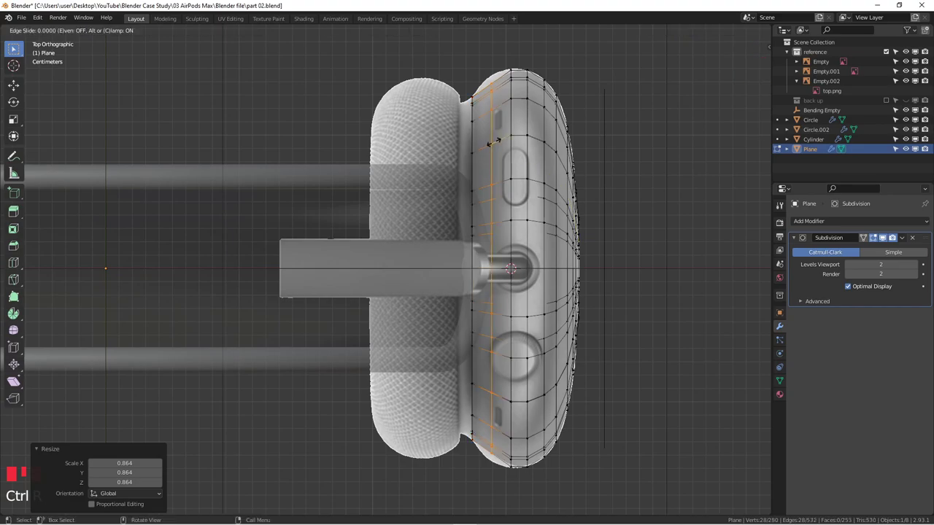
{"action": "right_click", "coordinate": [496, 144]}
{"action": "key", "text": "s"}
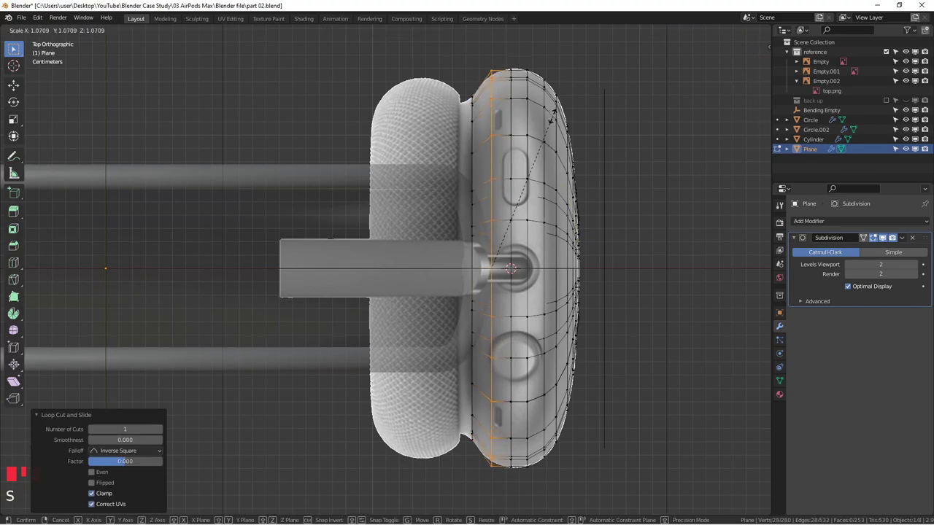
{"action": "left_click", "coordinate": [555, 118]}
- Refine the new loop's scale by 0.997, 0.985 and 1.011 against the reference, temporarily hiding the subdivision in the viewport
{"action": "scroll", "coordinate": [554, 118], "scroll_direction": "up", "scroll_amount": 3}
{"action": "middle_click_drag", "start_coordinate": [495, 59], "coordinate": [512, 63], "text": "shift"}
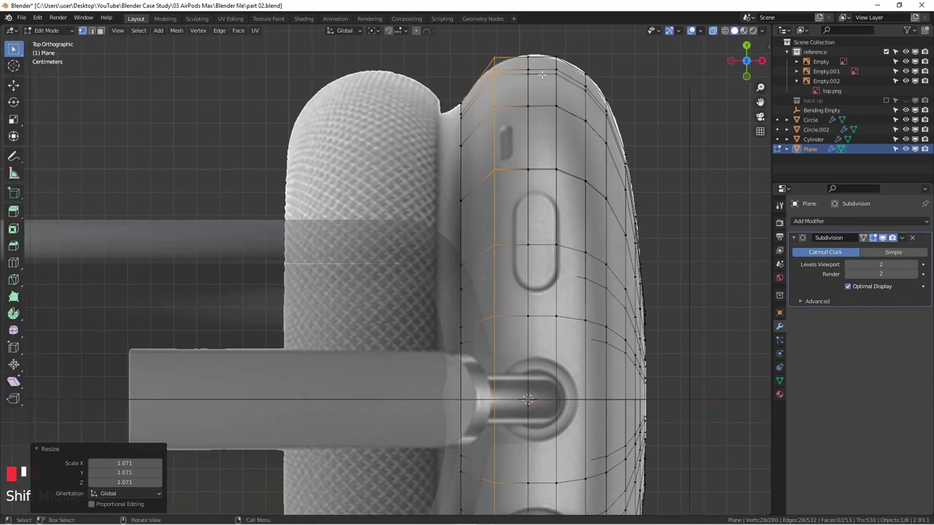
{"action": "key", "text": "s"}
{"action": "left_click", "coordinate": [543, 87]}
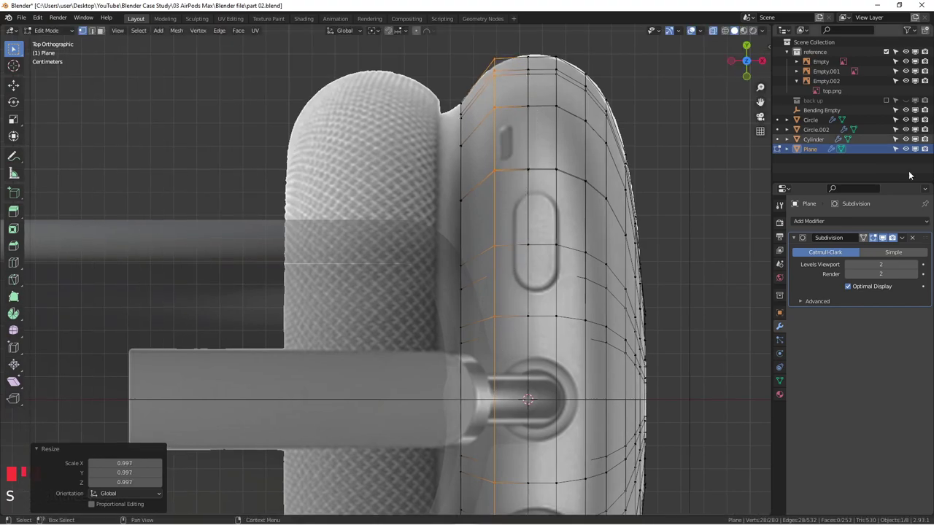
{"action": "left_click", "coordinate": [882, 239]}
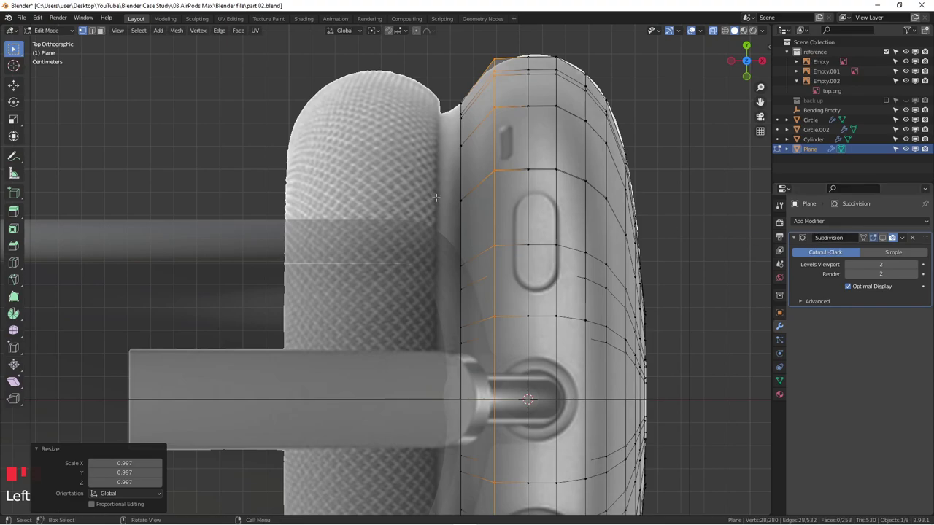
{"action": "middle_click_drag", "start_coordinate": [578, 208], "coordinate": [498, 364], "text": "shift"}
{"action": "key", "text": "s"}
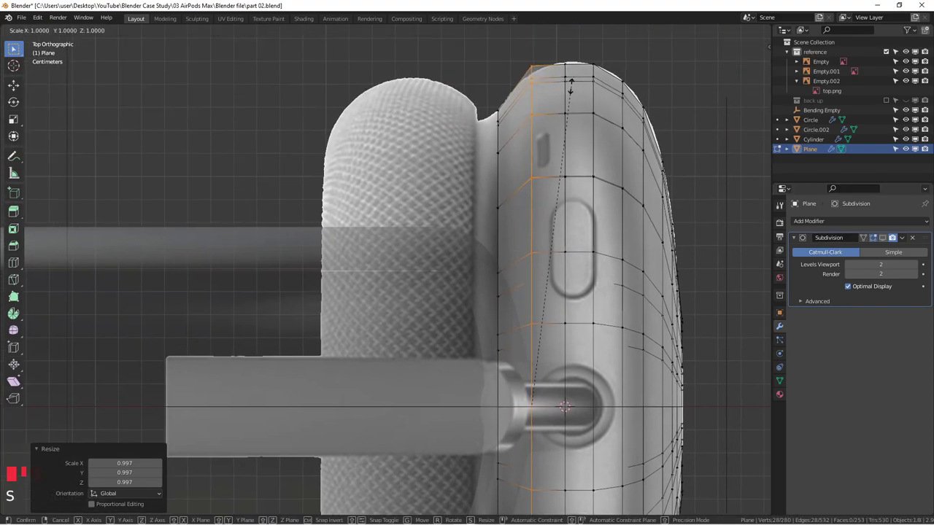
{"action": "left_click", "coordinate": [570, 91]}
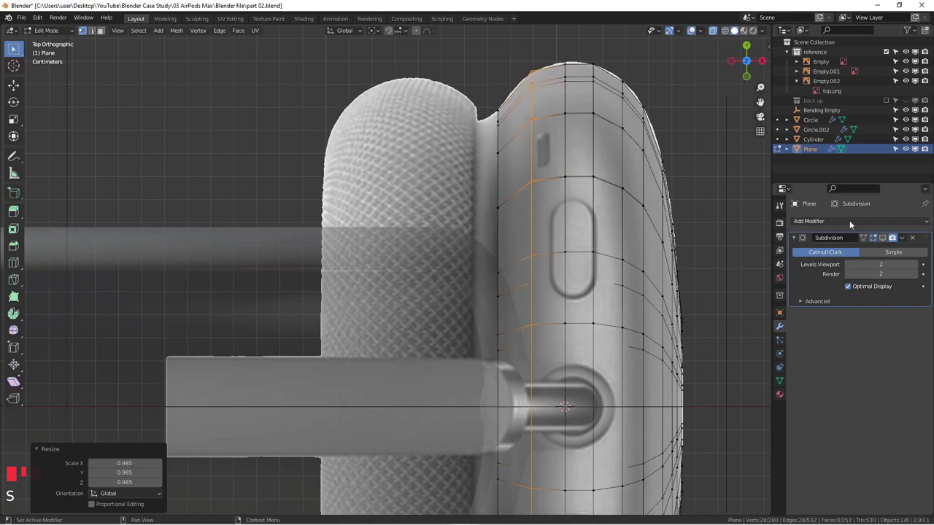
{"action": "left_click", "coordinate": [882, 239]}
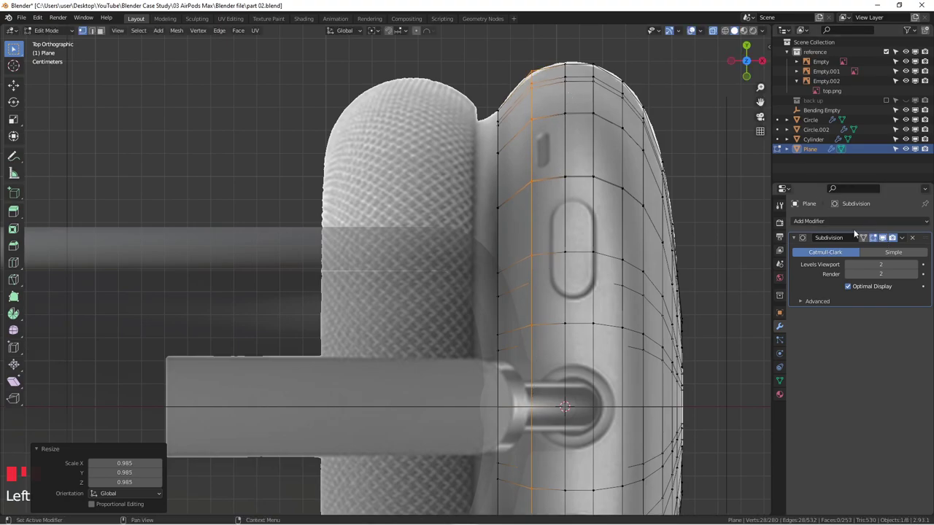
{"action": "key", "text": "s"}
{"action": "left_click", "coordinate": [561, 86]}
- Extrude the shell's innermost edge loop about -0.0098 m along X toward the cushion and scale it to 0.954
{"action": "middle_click_drag", "start_coordinate": [568, 246], "coordinate": [610, 190], "text": "shift"}
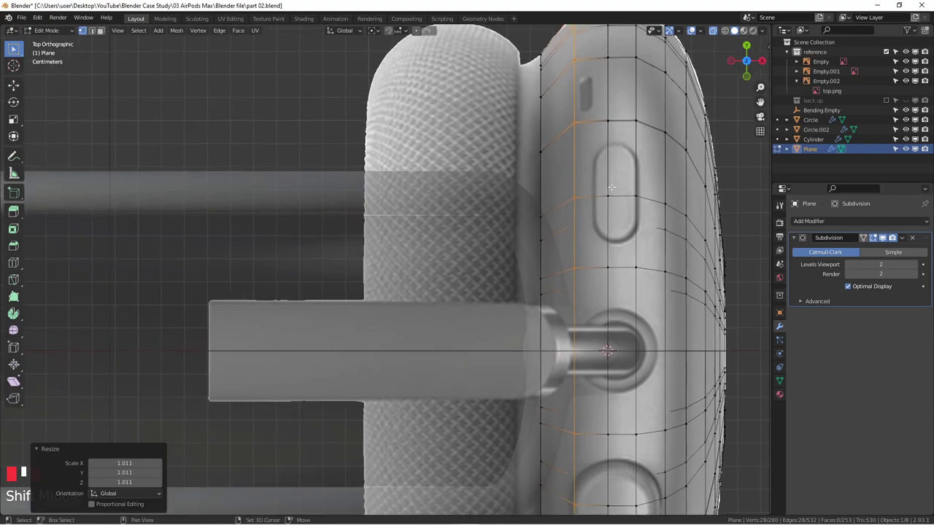
{"action": "scroll", "coordinate": [609, 190], "scroll_direction": "down", "scroll_amount": 3}
{"action": "left_click_drag", "start_coordinate": [543, 55], "coordinate": [563, 462]}
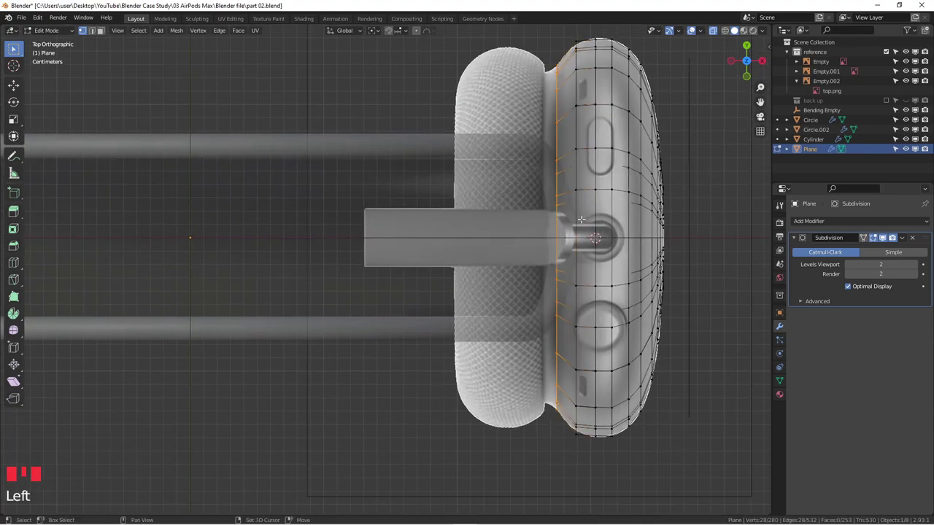
{"action": "middle_click_drag", "start_coordinate": [576, 261], "coordinate": [510, 261], "text": "shift"}
{"action": "scroll", "coordinate": [496, 162], "scroll_direction": "up", "scroll_amount": 1}
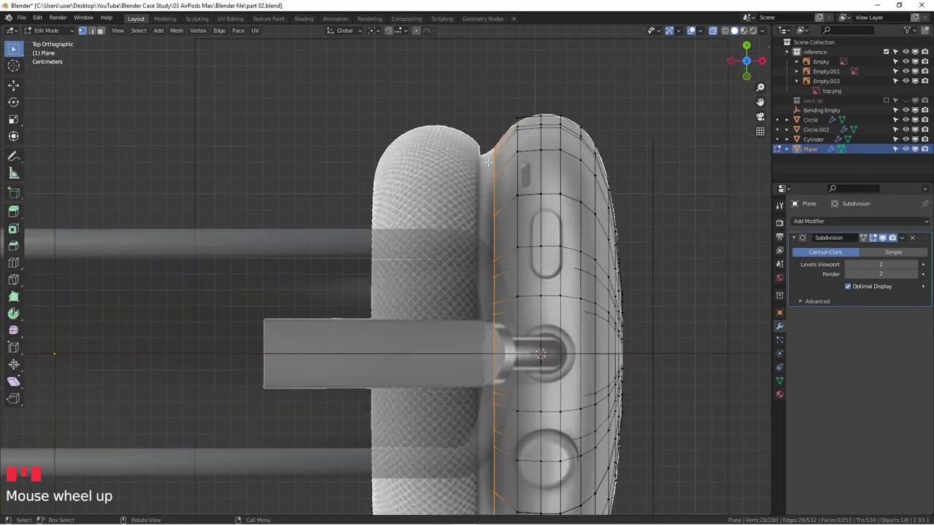
{"action": "scroll", "coordinate": [563, 202], "scroll_direction": "down", "scroll_amount": 1}
{"action": "key", "text": "e"}
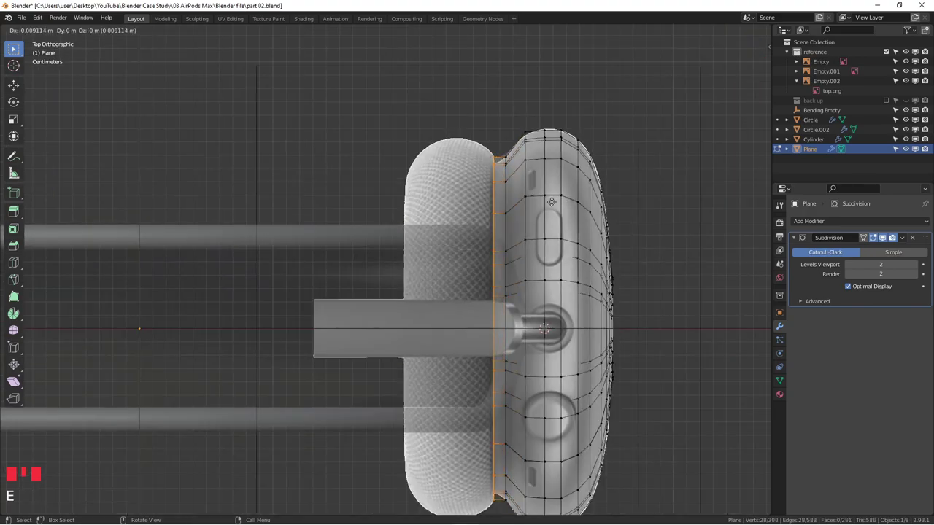
{"action": "left_click", "coordinate": [552, 201]}
{"action": "key", "text": "s"}
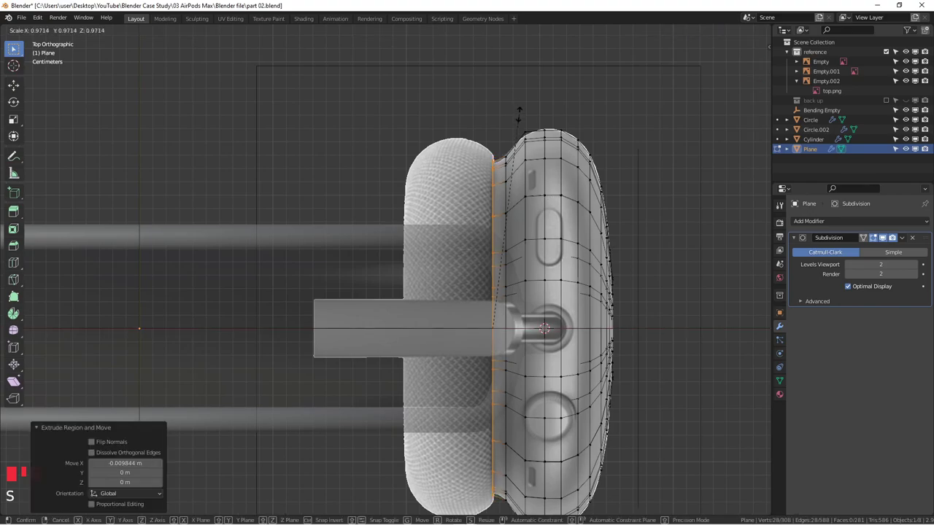
{"action": "left_click", "coordinate": [518, 119]}
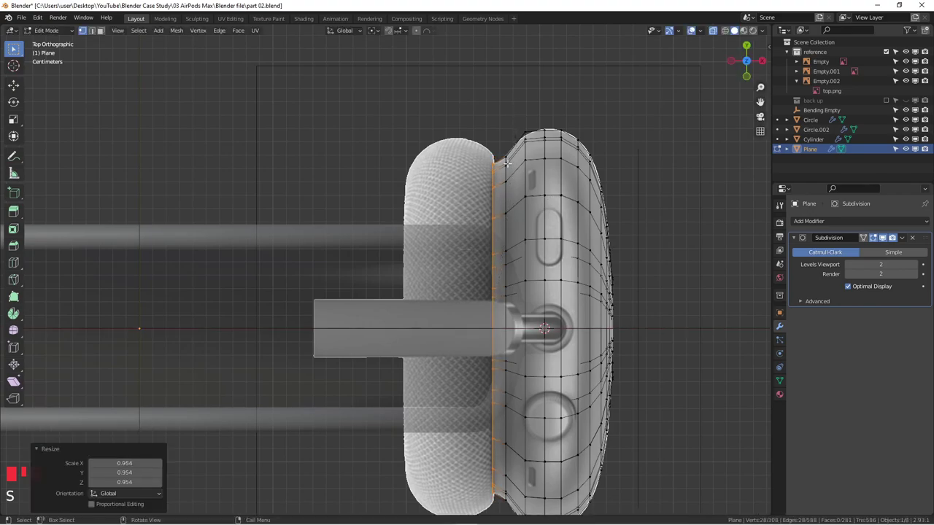
- Add one centred loop cut to the narrow neck band, scale it slightly to fit the reference curve, and leave Edit Mode
{"action": "scroll", "coordinate": [474, 132], "scroll_direction": "up", "scroll_amount": 4}
{"action": "middle_click_drag", "start_coordinate": [474, 132], "coordinate": [498, 236], "text": "shift"}
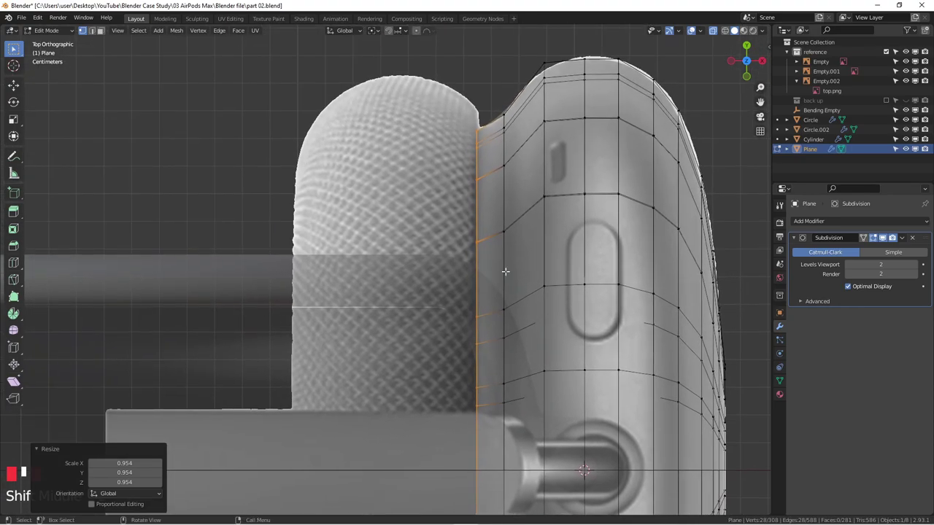
{"action": "key", "text": "ctrl+r"}
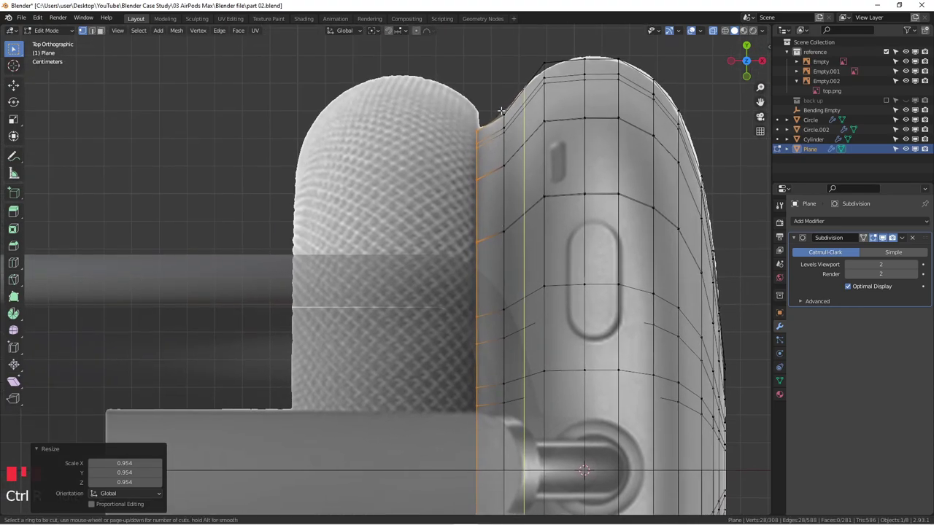
{"action": "left_click", "coordinate": [493, 115]}
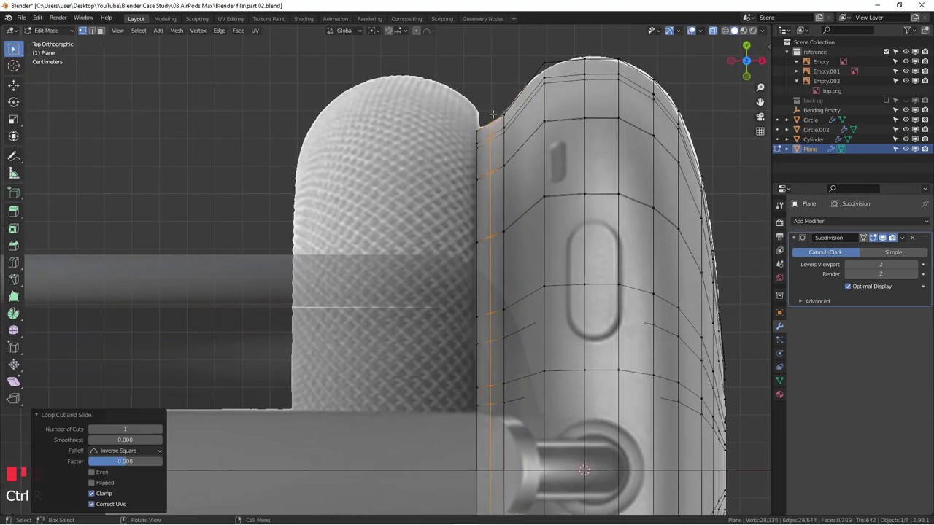
{"action": "key", "text": "s"}
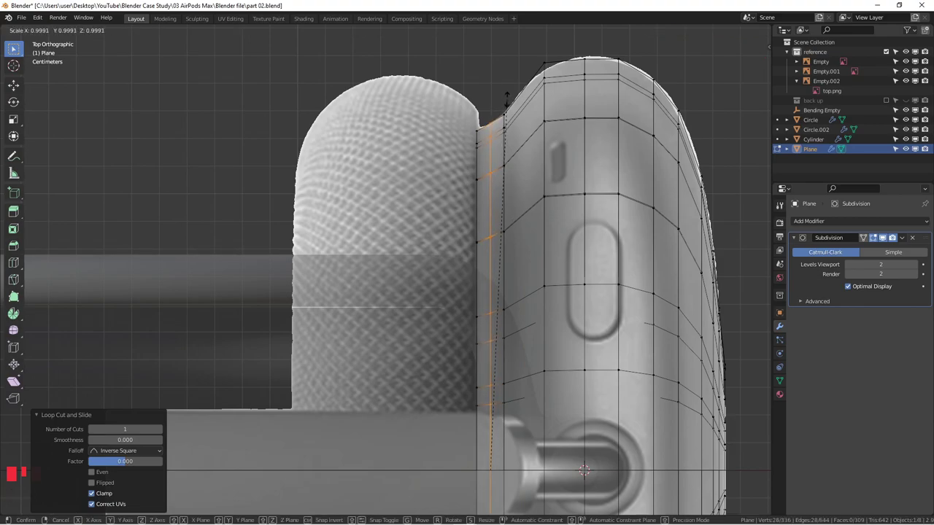
{"action": "left_click", "coordinate": [507, 98]}
{"action": "key", "text": "Tab"}
- Examine the ear cup shell against the reference images in perspective, right, front and top views
{"action": "scroll", "coordinate": [556, 224], "scroll_direction": "down", "scroll_amount": 3}
{"action": "middle_click_drag", "start_coordinate": [556, 224], "coordinate": [569, 146]}
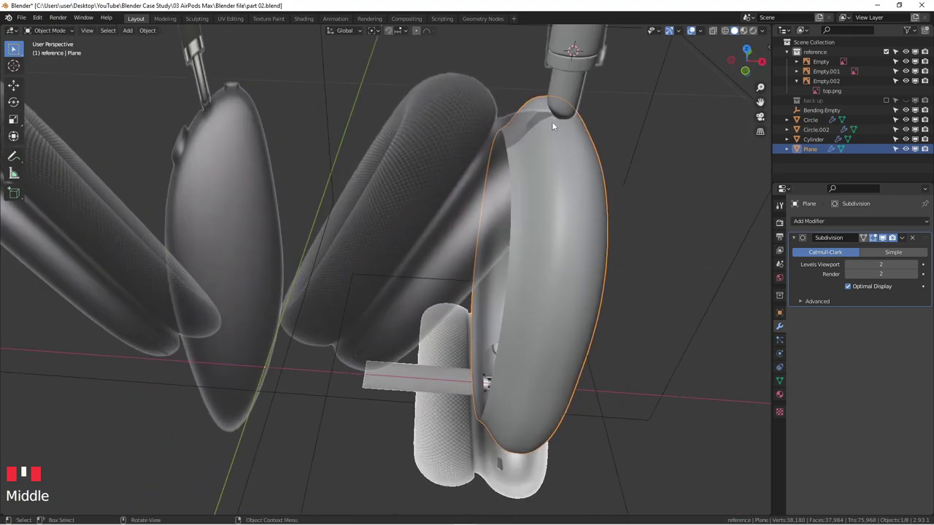
{"action": "middle_click_drag", "start_coordinate": [564, 177], "coordinate": [544, 227]}
{"action": "key", "text": "KP_3"}
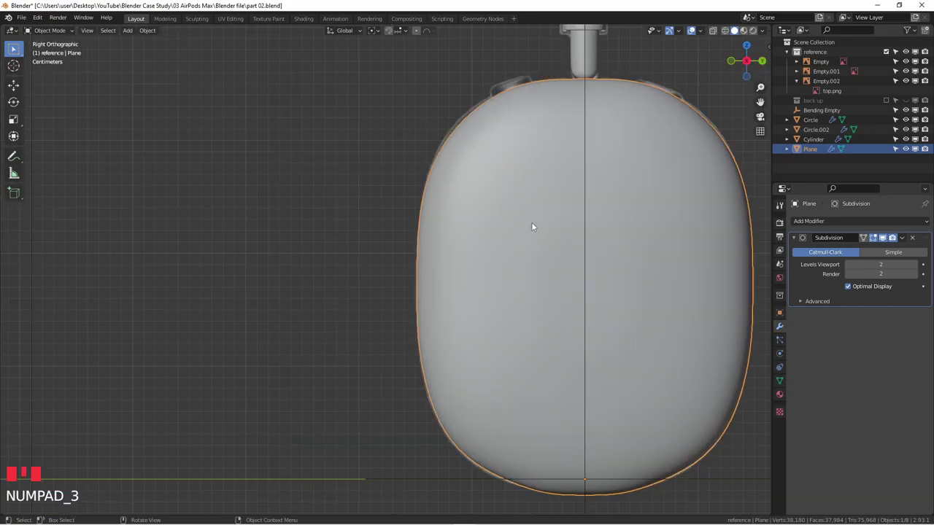
{"action": "key", "text": "KP_1"}
{"action": "scroll", "coordinate": [533, 222], "scroll_direction": "down", "scroll_amount": 2}
{"action": "middle_click_drag", "start_coordinate": [533, 219], "coordinate": [459, 174], "text": "shift"}
{"action": "key", "text": "KP_7"}
{"action": "scroll", "coordinate": [499, 266], "scroll_direction": "down", "scroll_amount": 2}
{"action": "key", "text": "KP_1"}
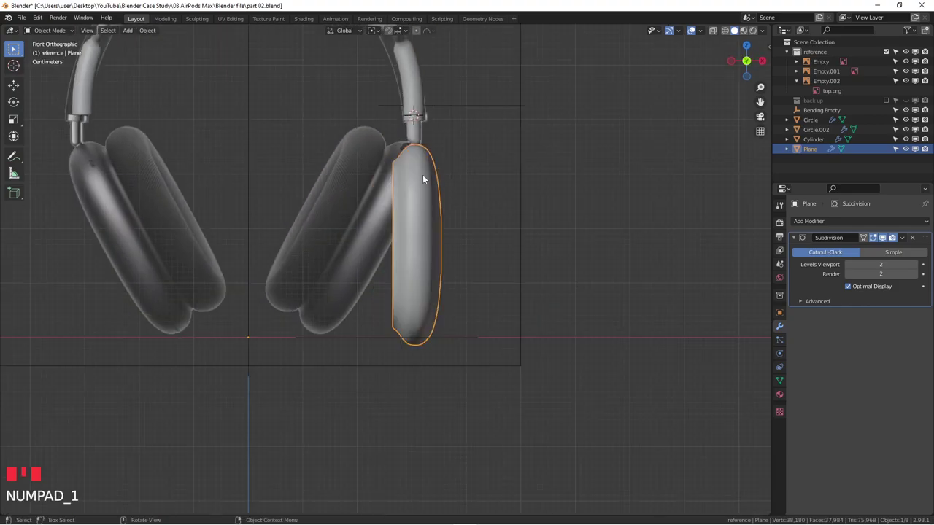
{"action": "scroll", "coordinate": [417, 176], "scroll_direction": "up", "scroll_amount": 4}
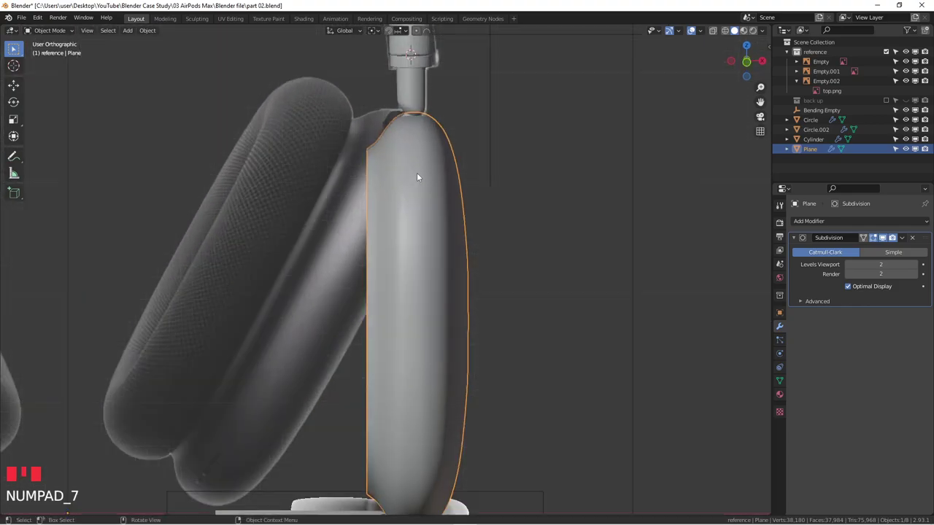
- Examine the ear cup shell in X-ray against the top and front reference images and in perspective
{"action": "key", "text": "KP_7"}
{"action": "key", "text": "alt+z"}
{"action": "scroll", "coordinate": [421, 241], "scroll_direction": "up", "scroll_amount": 3}
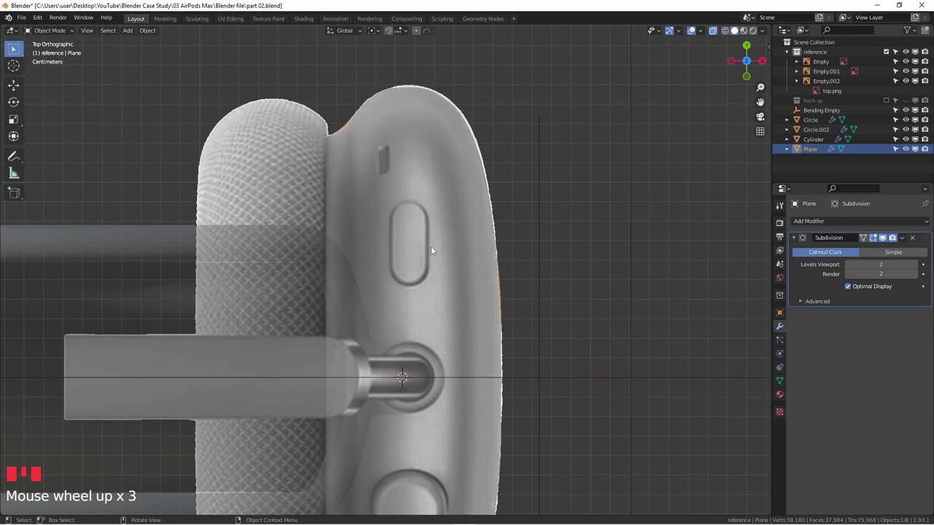
{"action": "middle_click_drag", "start_coordinate": [417, 271], "coordinate": [469, 350], "text": "shift"}
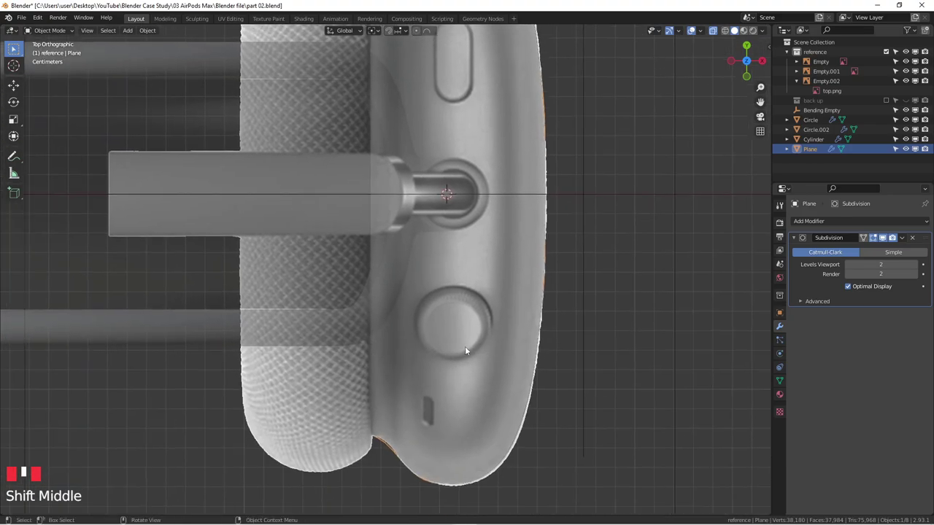
{"action": "middle_click_drag", "start_coordinate": [428, 414], "coordinate": [509, 436], "text": "shift"}
{"action": "key", "text": "KP_1"}
{"action": "scroll", "coordinate": [508, 438], "scroll_direction": "down", "scroll_amount": 3}
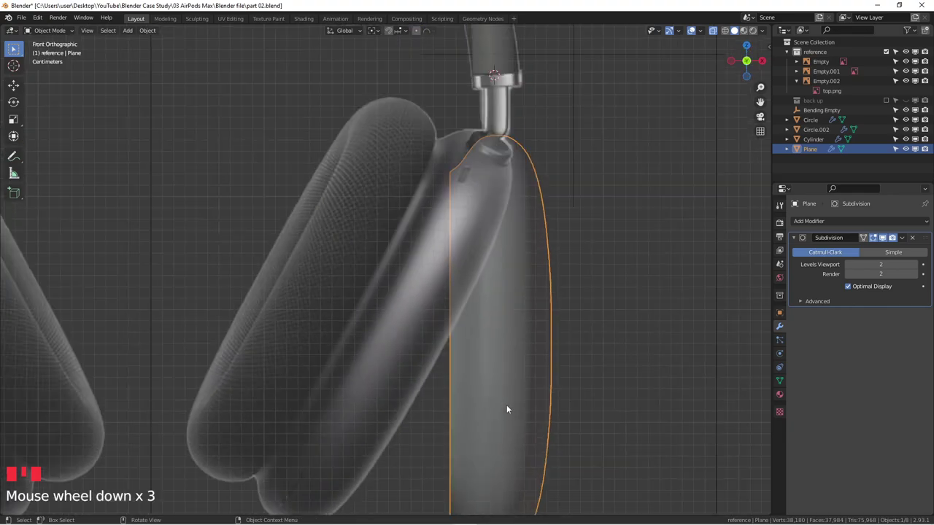
{"action": "key", "text": "KP_7"}
{"action": "scroll", "coordinate": [500, 269], "scroll_direction": "down", "scroll_amount": 5}
{"action": "middle_click_drag", "start_coordinate": [456, 311], "coordinate": [547, 232], "text": "shift"}
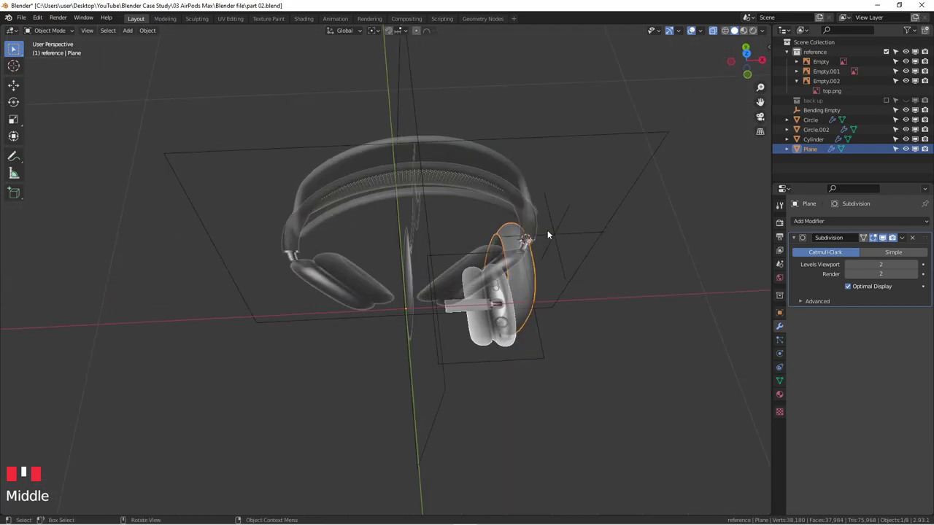
{"action": "key", "text": "KP_1"}
{"action": "scroll", "coordinate": [443, 242], "scroll_direction": "up", "scroll_amount": 2}
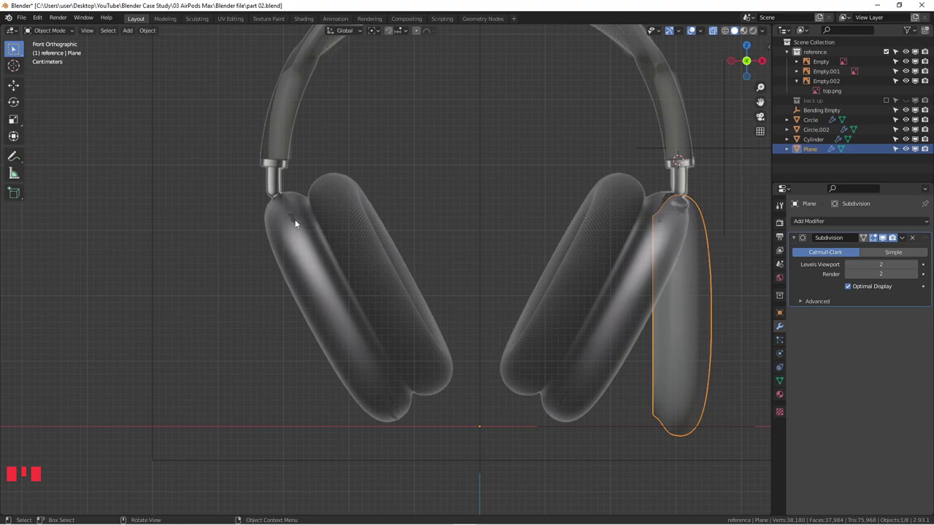
- Add a Mirror modifier on the X axis to the ear cup shell, place it above Subdivision and enable Clipping
{"action": "scroll", "coordinate": [468, 236], "scroll_direction": "down", "scroll_amount": 2}
{"action": "middle_click_drag", "start_coordinate": [582, 236], "coordinate": [642, 237], "text": "shift"}
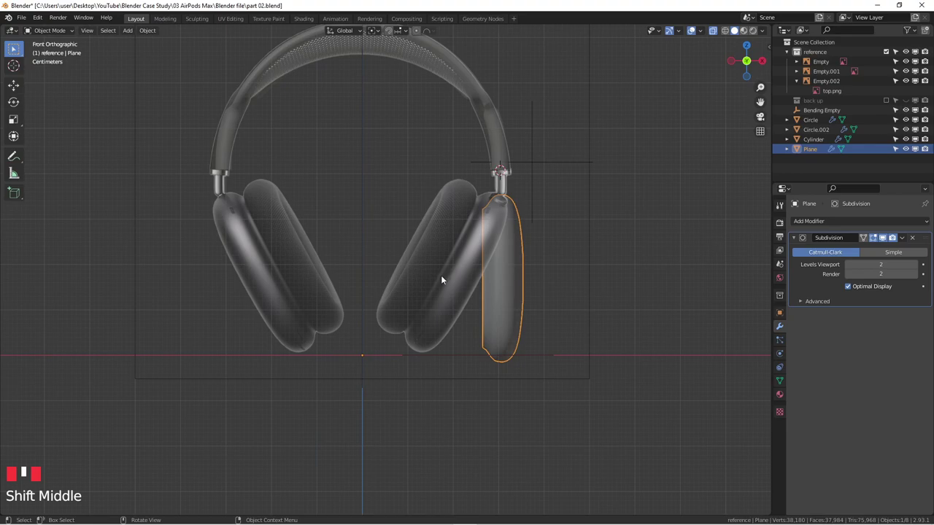
{"action": "middle_click_drag", "start_coordinate": [441, 280], "coordinate": [486, 285], "text": "shift"}
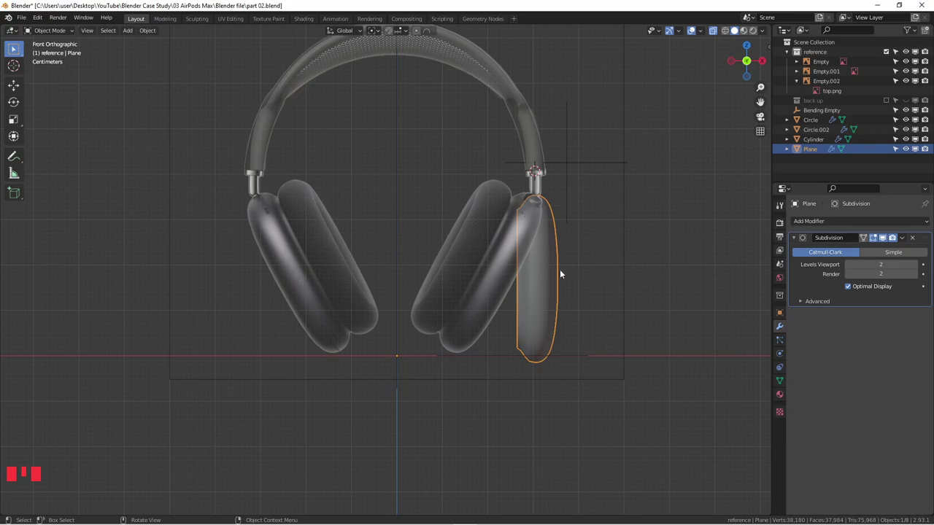
{"action": "left_click", "coordinate": [855, 221]}
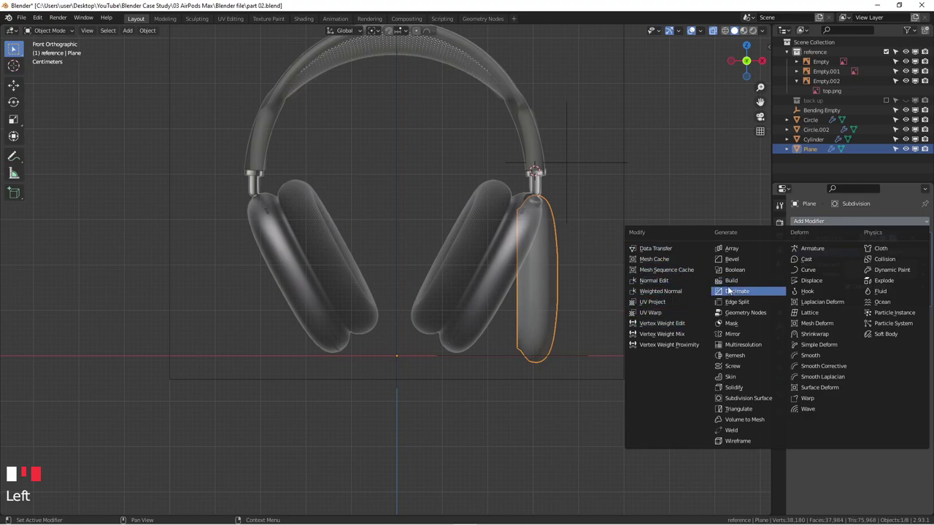
{"action": "left_click", "coordinate": [732, 334]}
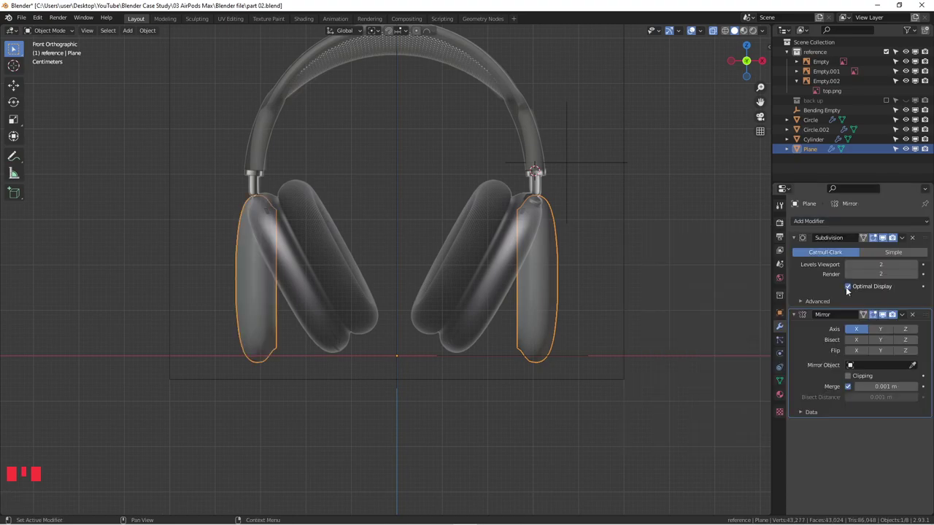
{"action": "left_click_drag", "start_coordinate": [923, 317], "coordinate": [922, 241]}
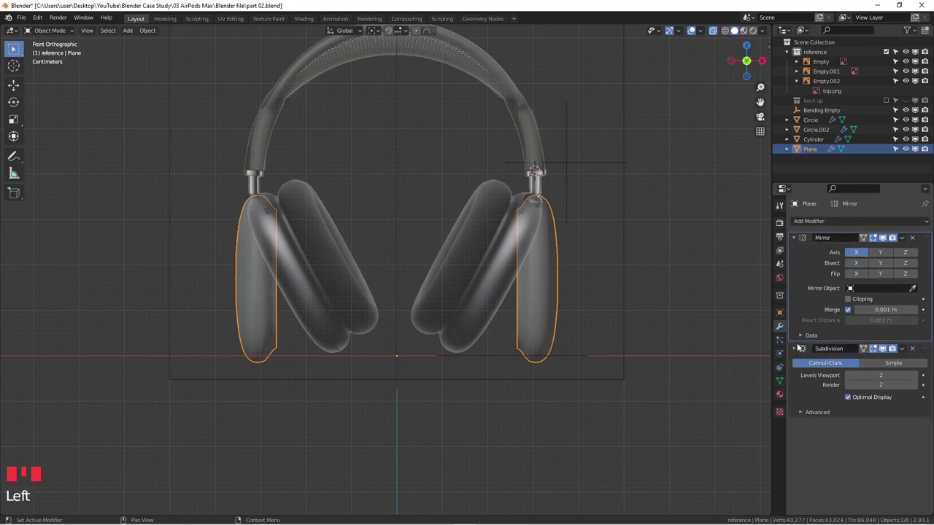
{"action": "left_click", "coordinate": [847, 299]}
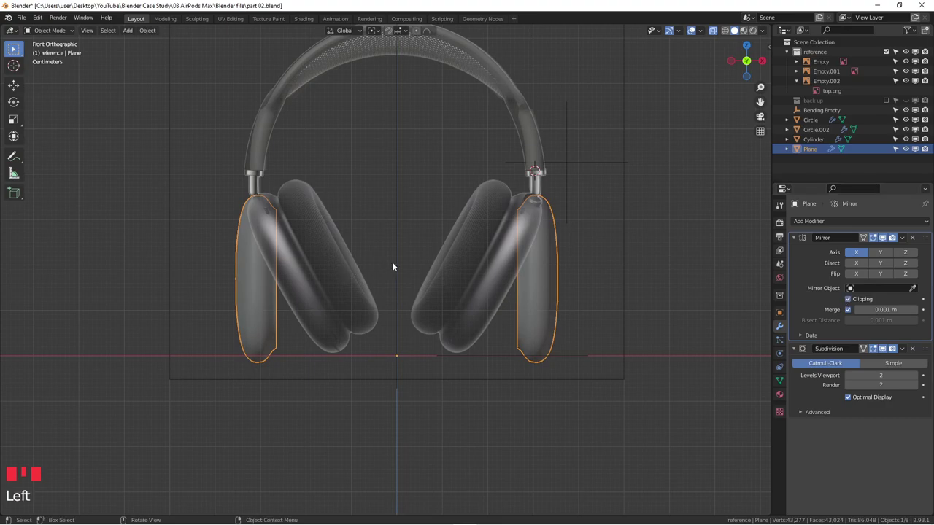
- Examine the mirrored ear cup shells in front, top and perspective views, with and without X-ray
{"action": "scroll", "coordinate": [295, 227], "scroll_direction": "up", "scroll_amount": 2}
{"action": "scroll", "coordinate": [620, 267], "scroll_direction": "down", "scroll_amount": 2}
{"action": "middle_click_drag", "start_coordinate": [620, 267], "coordinate": [570, 320]}
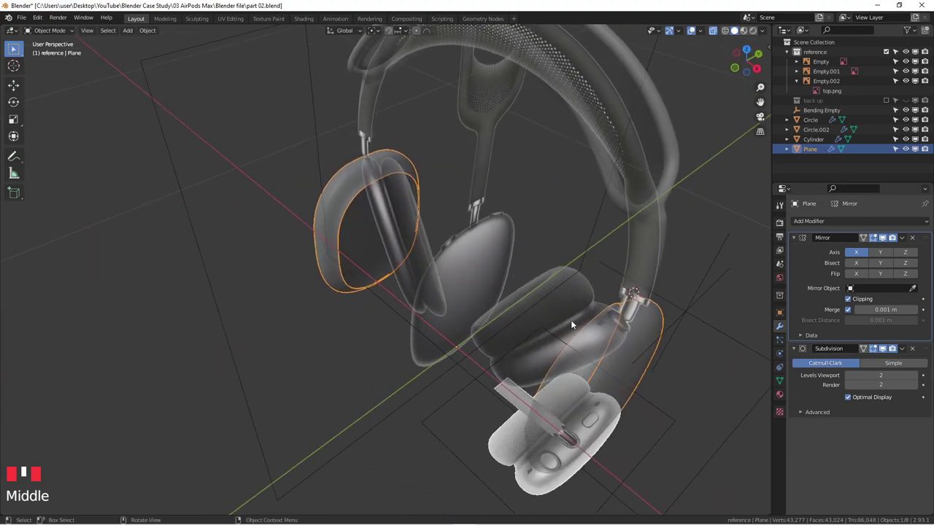
{"action": "key", "text": "KP_7"}
{"action": "key", "text": "KP_1"}
{"action": "key", "text": "KP_7"}
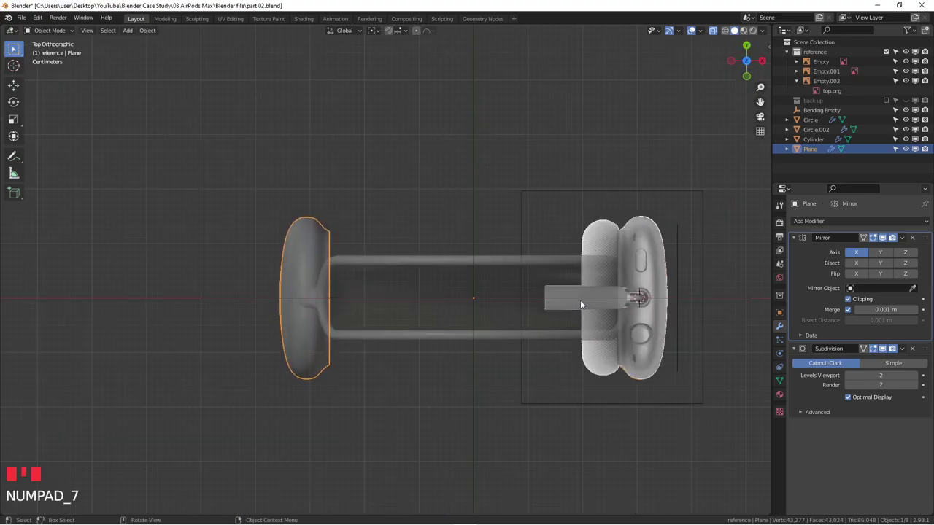
{"action": "scroll", "coordinate": [376, 313], "scroll_direction": "up", "scroll_amount": 3}
{"action": "scroll", "coordinate": [443, 306], "scroll_direction": "down", "scroll_amount": 2}
{"action": "middle_click_drag", "start_coordinate": [443, 305], "coordinate": [311, 303], "text": "shift"}
{"action": "middle_click_drag", "start_coordinate": [434, 269], "coordinate": [500, 185]}
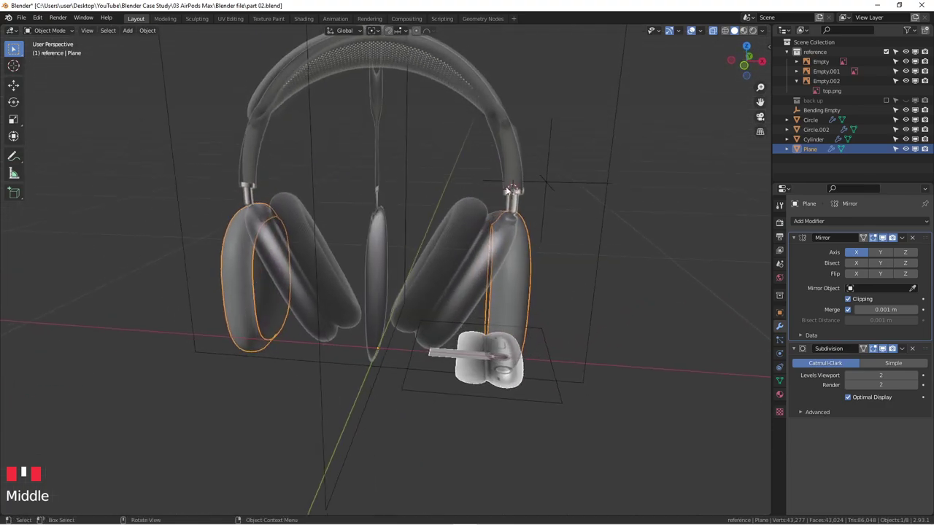
{"action": "key", "text": "alt+z"}
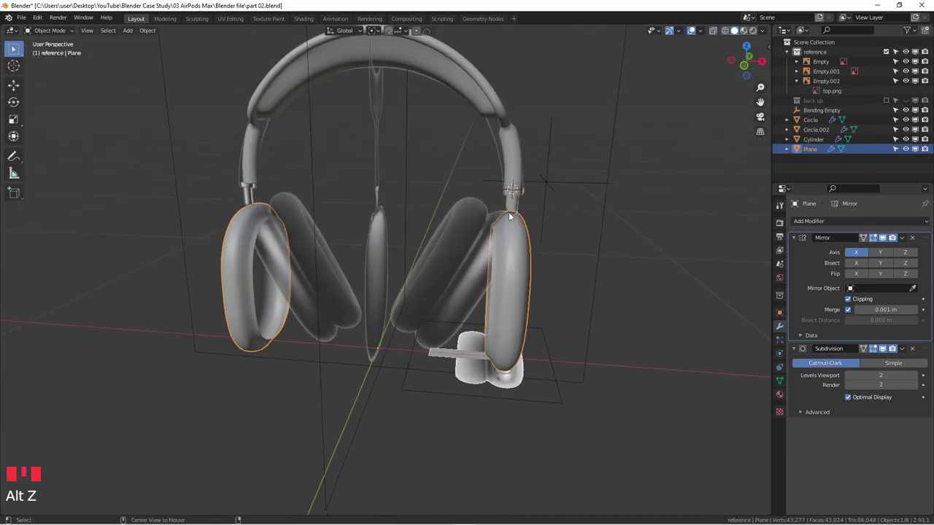
- Select the connector cylinder above the ear cup and set its origin to its geometry
{"action": "left_click", "coordinate": [510, 208]}
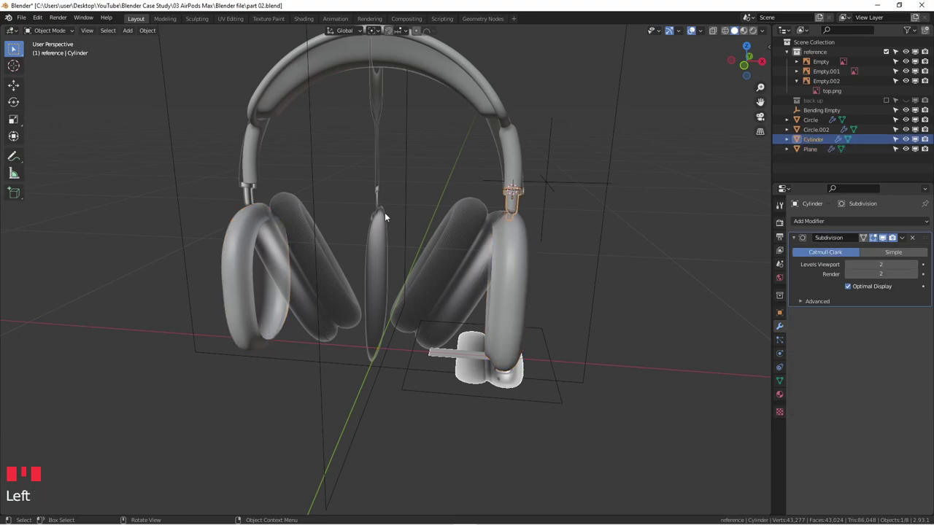
{"action": "key", "text": "KP_1"}
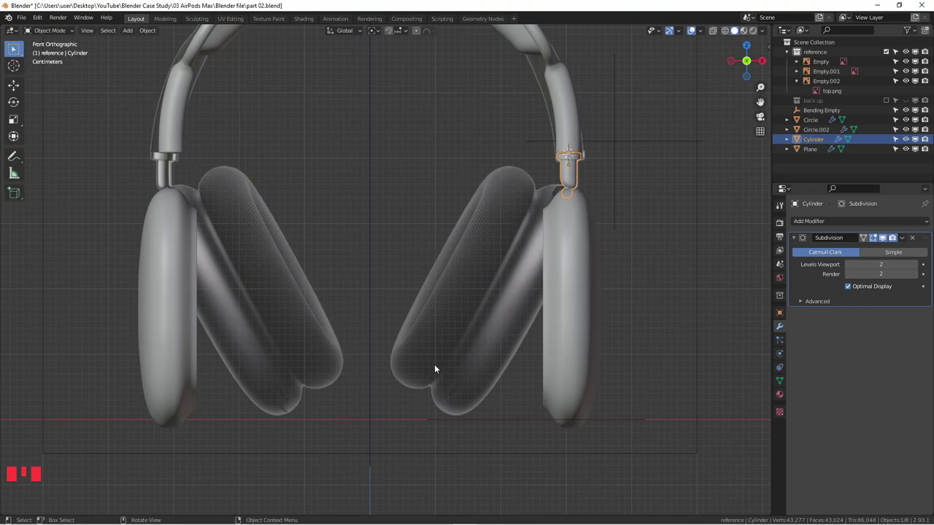
{"action": "key", "text": "Left"}
{"action": "key", "text": "Left"}
{"action": "scroll", "coordinate": [570, 177], "scroll_direction": "up", "scroll_amount": 4}
{"action": "scroll", "coordinate": [570, 171], "scroll_direction": "down", "scroll_amount": 4}
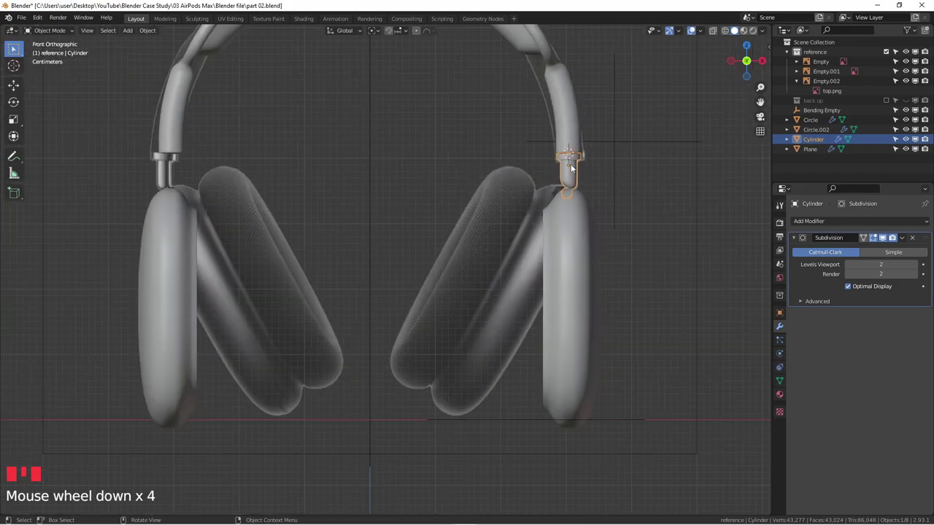
{"action": "right_click", "coordinate": [571, 170]}
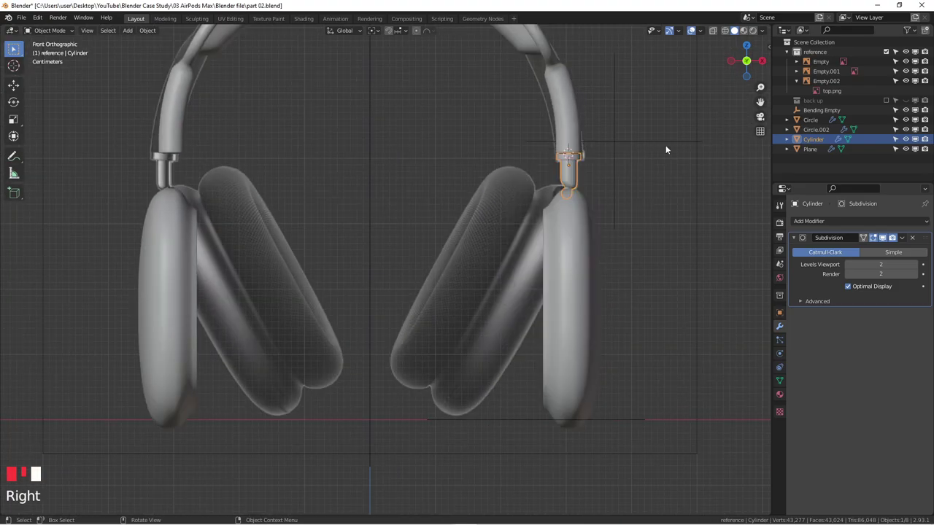
{"action": "left_click", "coordinate": [572, 180]}
{"action": "left_click", "coordinate": [572, 180]}
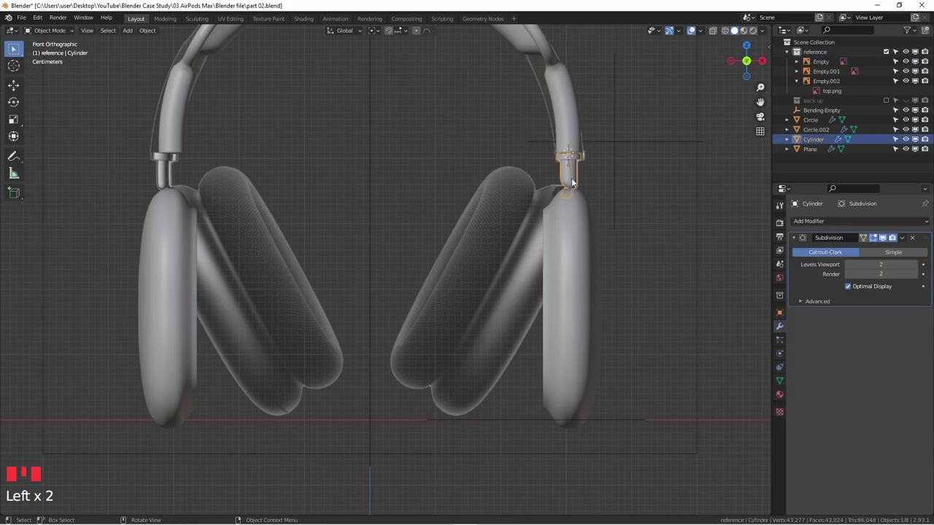
{"action": "right_click", "coordinate": [571, 180]}
{"action": "mouse_move", "coordinate": [577, 211]}
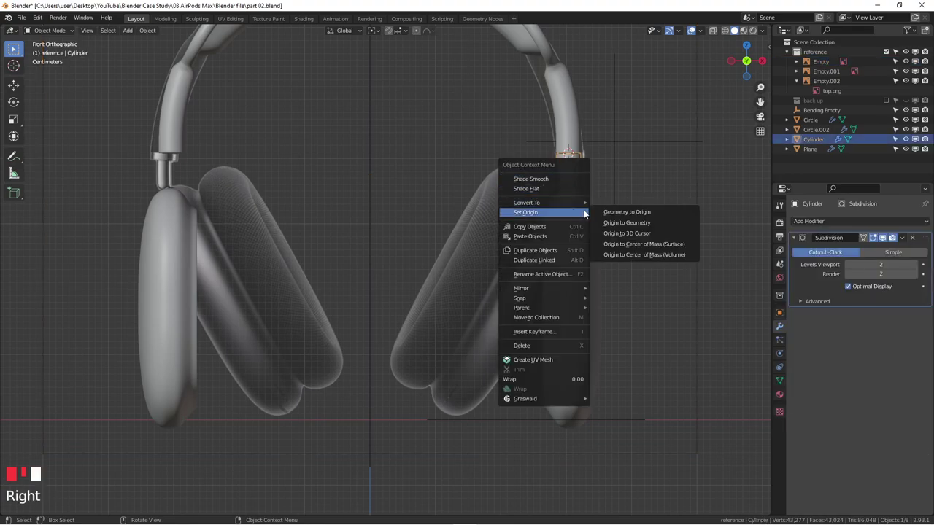
{"action": "left_click", "coordinate": [624, 226]}
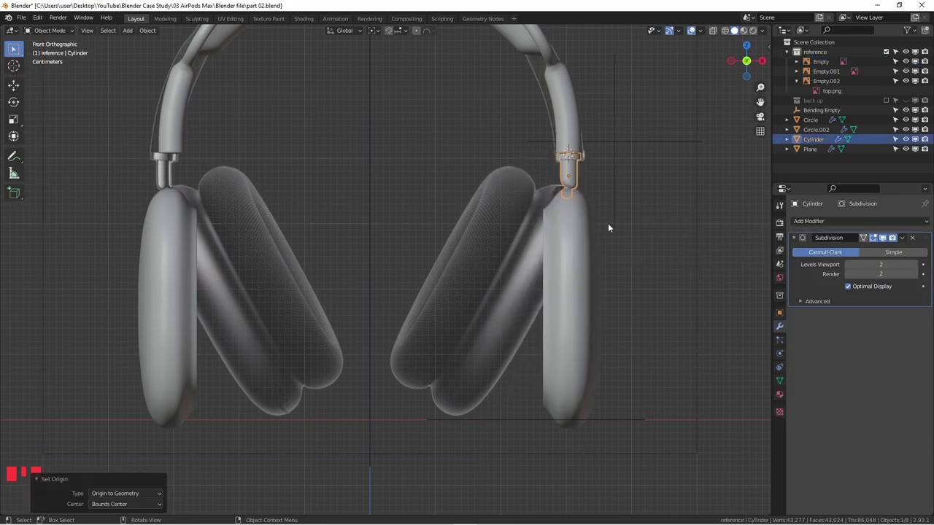
- Add a Mirror modifier to the connector cylinder and place it above the Subdivision modifier
{"action": "left_click", "coordinate": [848, 222]}
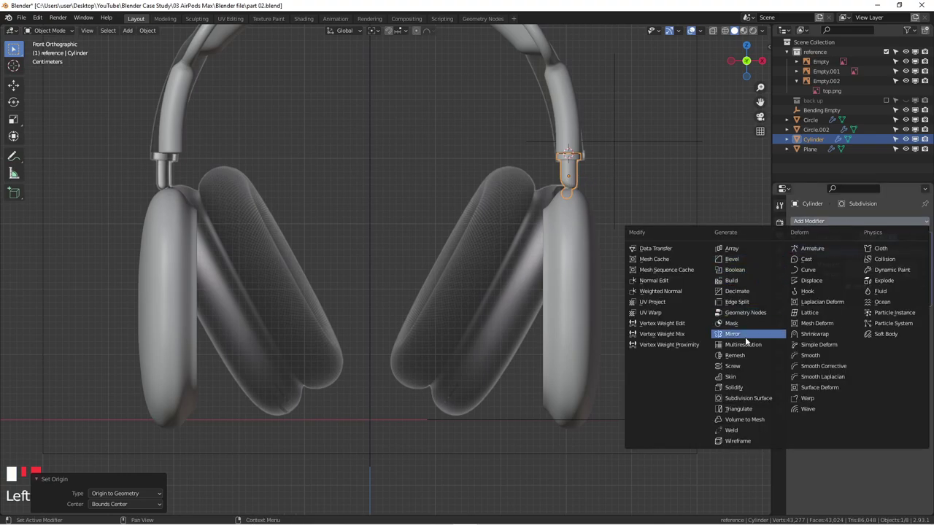
{"action": "left_click", "coordinate": [745, 334]}
{"action": "left_click_drag", "start_coordinate": [921, 315], "coordinate": [899, 239]}
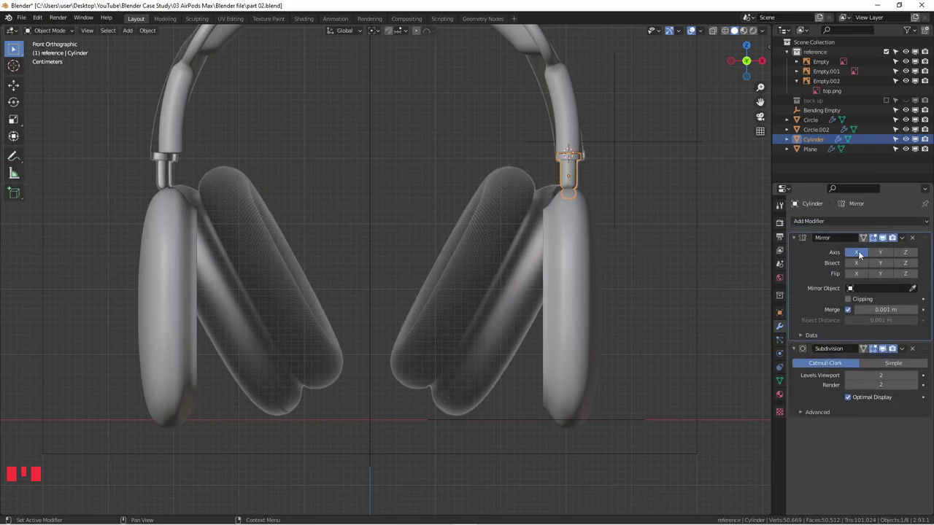
- Try the Y and Z mirror axes on the connector cylinder and return to the X axis
{"action": "left_click", "coordinate": [857, 252]}
{"action": "left_click", "coordinate": [880, 253]}
{"action": "left_click", "coordinate": [884, 253]}
{"action": "left_click", "coordinate": [894, 254]}
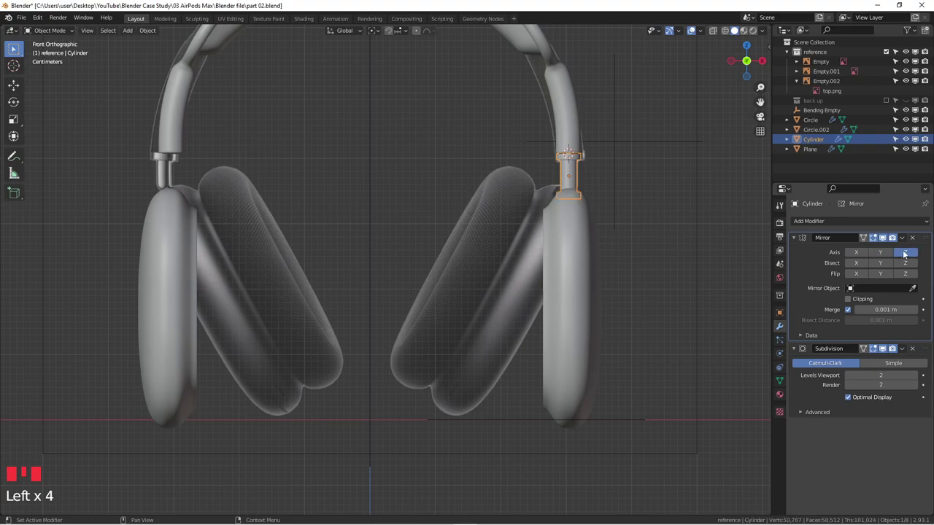
{"action": "left_click", "coordinate": [895, 254]}
{"action": "left_click", "coordinate": [857, 254]}
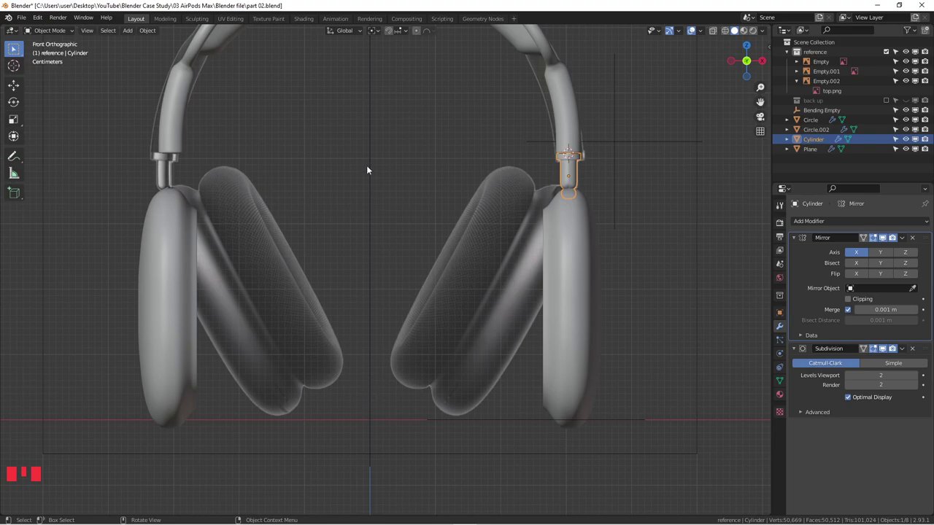
- Snap the 3D cursor to the world origin, add a Plain Axes empty there and scale it to about 0.084
{"action": "key", "text": "shift+s"}
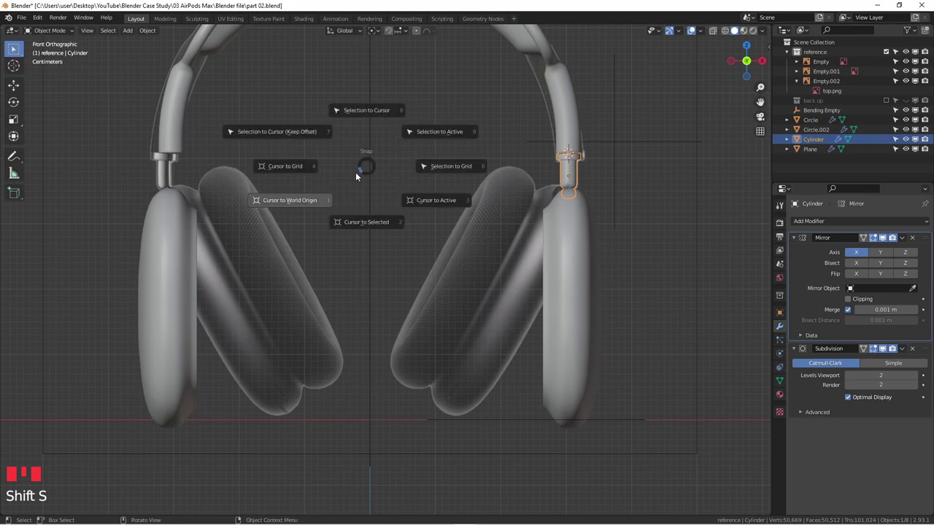
{"action": "left_click", "coordinate": [296, 202]}
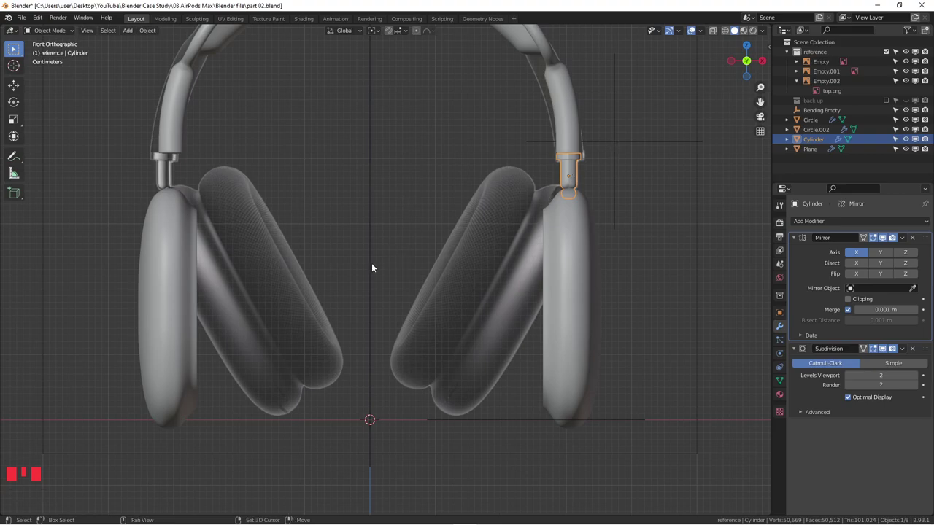
{"action": "key", "text": "shift+a"}
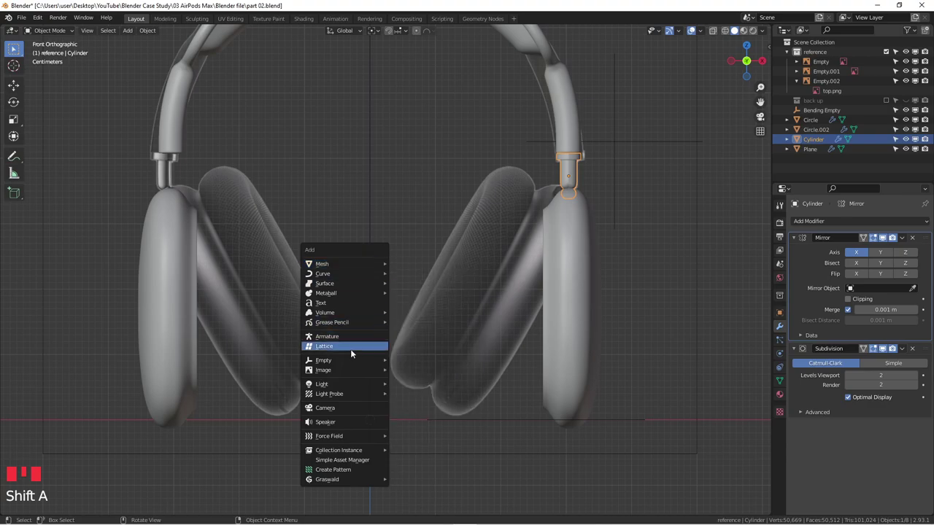
{"action": "mouse_move", "coordinate": [354, 366]}
{"action": "left_click", "coordinate": [413, 360]}
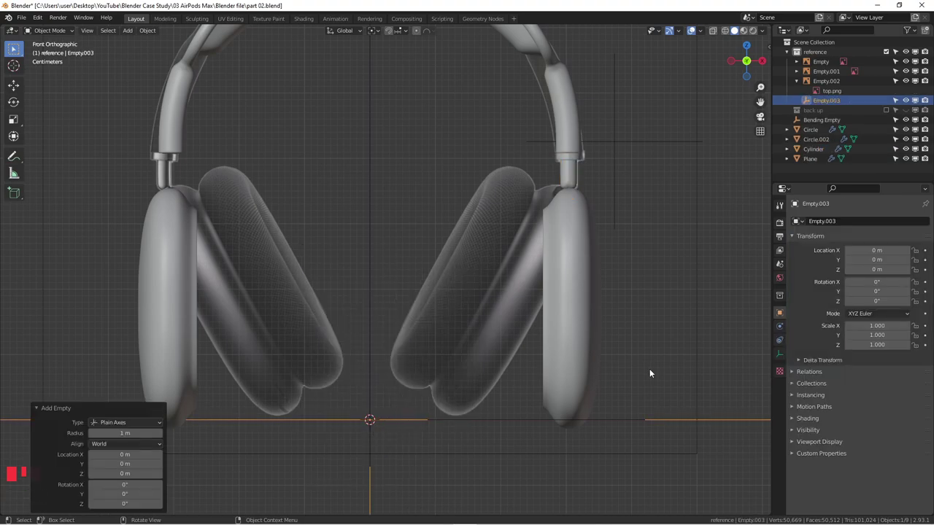
{"action": "key", "text": "s"}
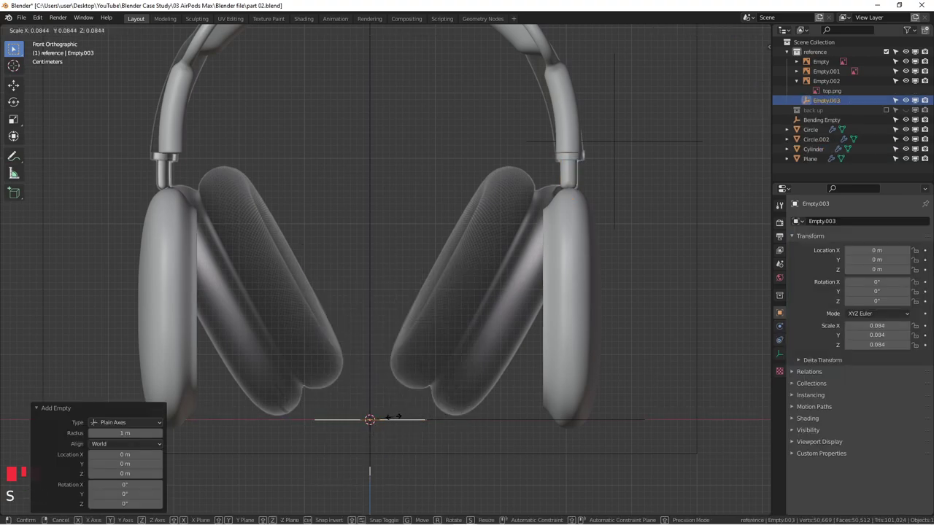
{"action": "left_click", "coordinate": [387, 415]}
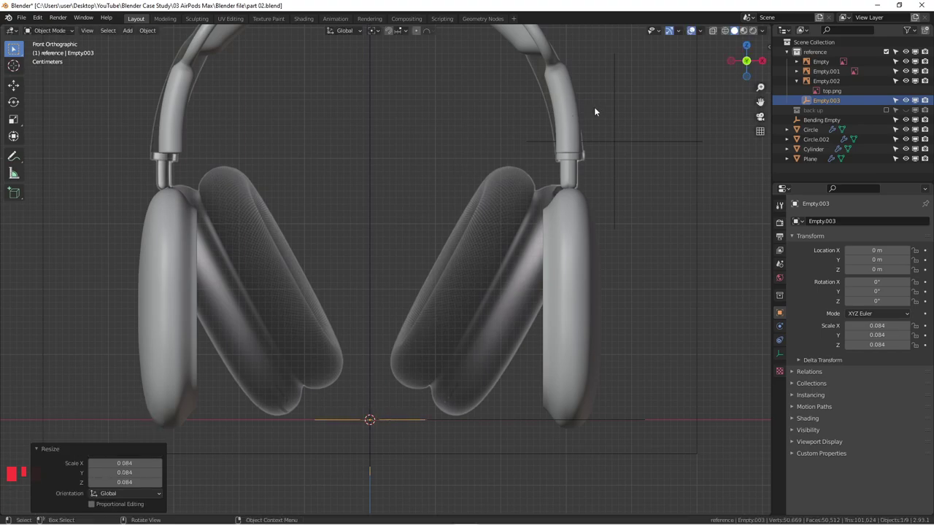
- Move the new empty out of the reference collection into the Scene Collection and rename it "Mirror Empty"
{"action": "left_click_drag", "start_coordinate": [822, 101], "coordinate": [819, 42]}
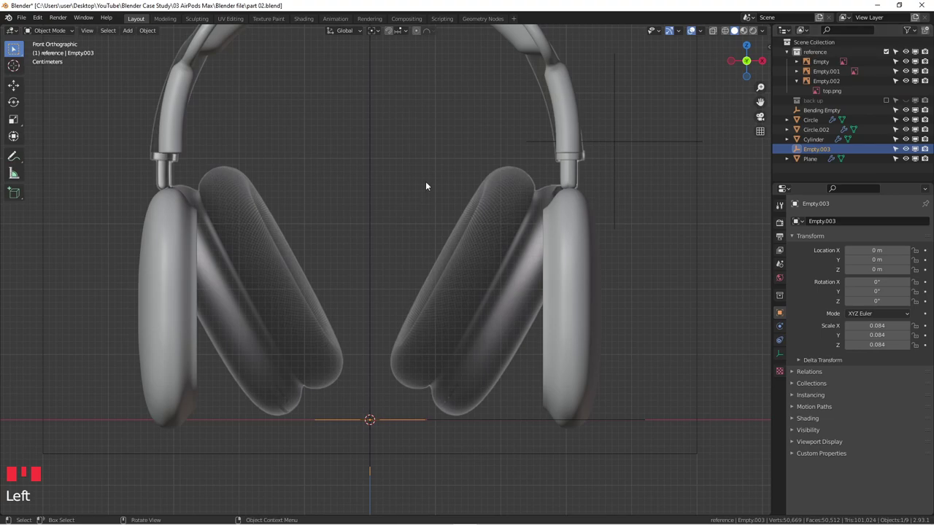
{"action": "key", "text": "F2"}
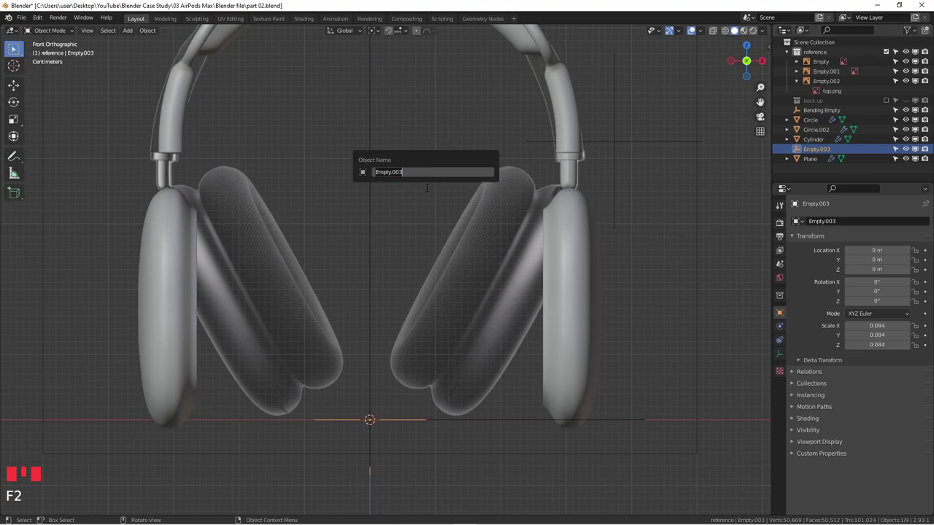
{"action": "key", "text": "BackSpace"}
{"action": "key", "text": "BackSpace"}
{"action": "key", "text": "BackSpace"}
{"action": "key", "text": "BackSpace"}
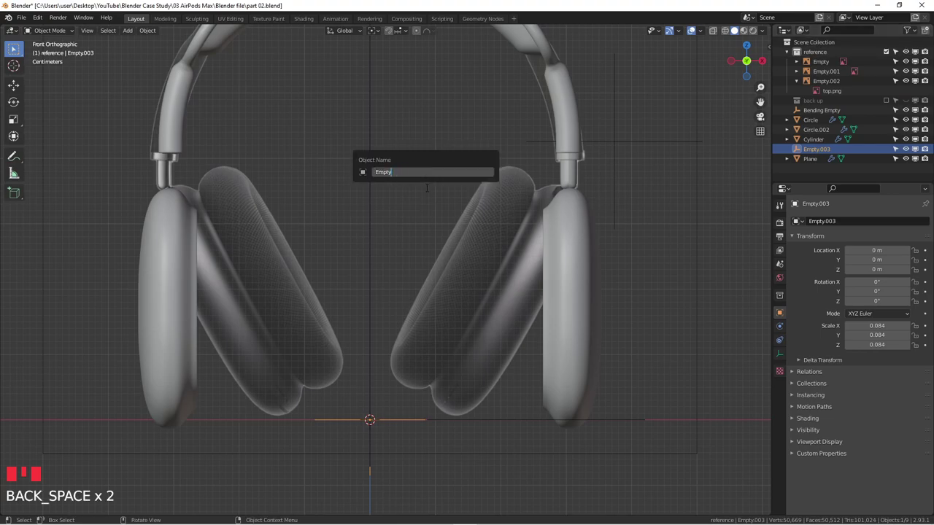
{"action": "key", "text": "Home"}
{"action": "type", "text": "Mirror"}
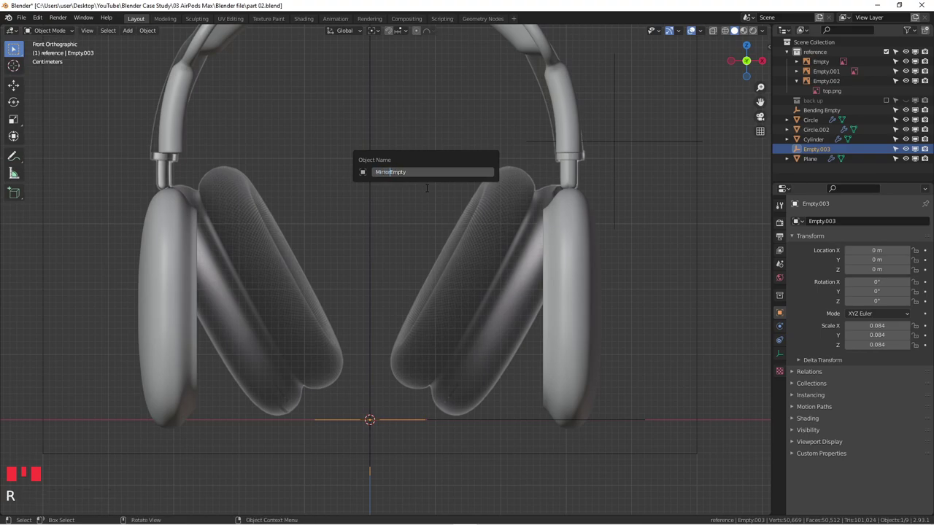
{"action": "key", "text": "Return"}
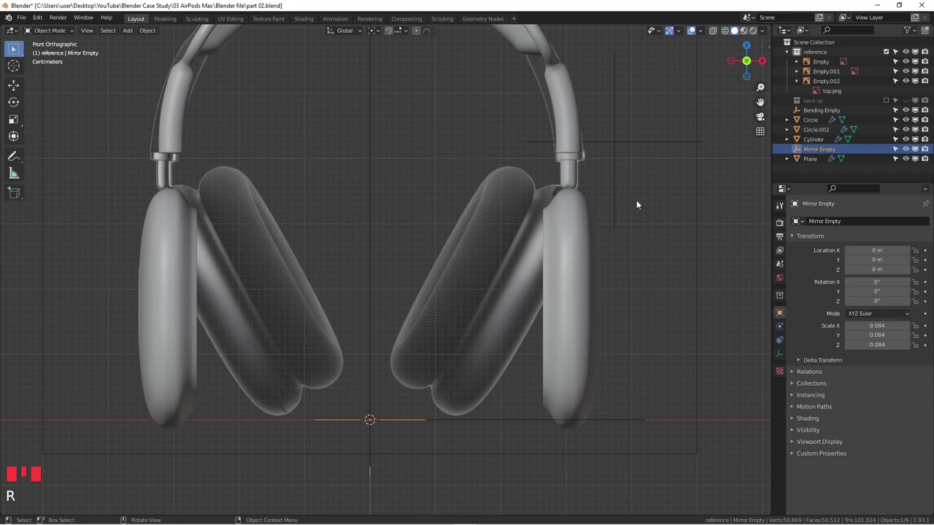
- Set Mirror Empty as the mirror object in the connector cylinder's Mirror modifier
{"action": "left_click", "coordinate": [568, 175]}
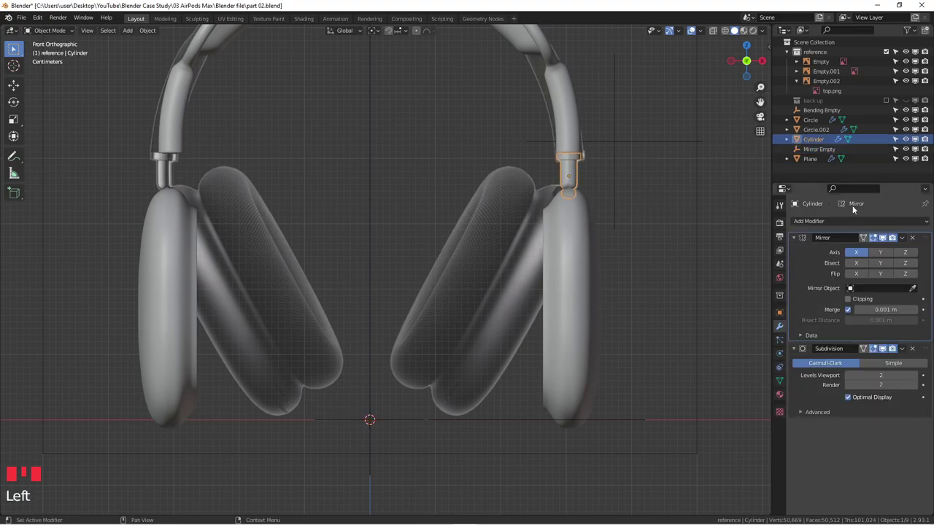
{"action": "left_click", "coordinate": [912, 288]}
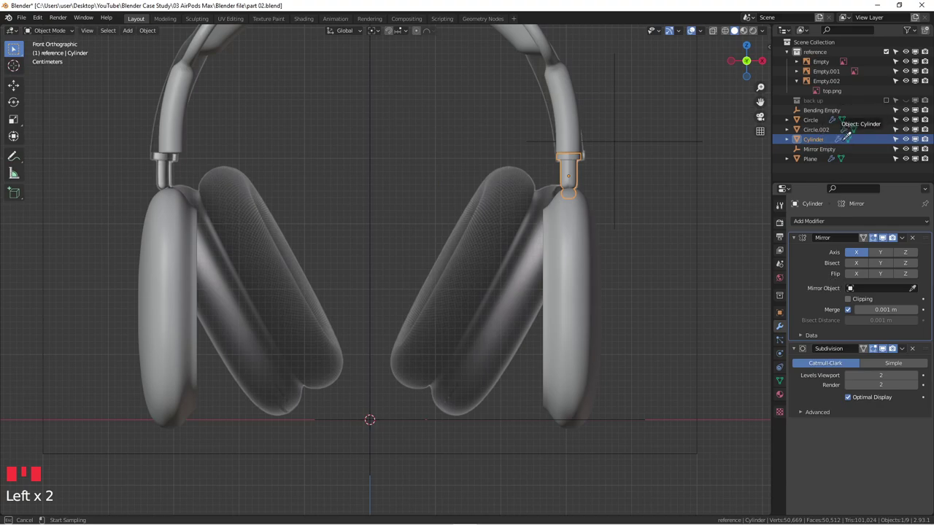
{"action": "left_click", "coordinate": [817, 149]}
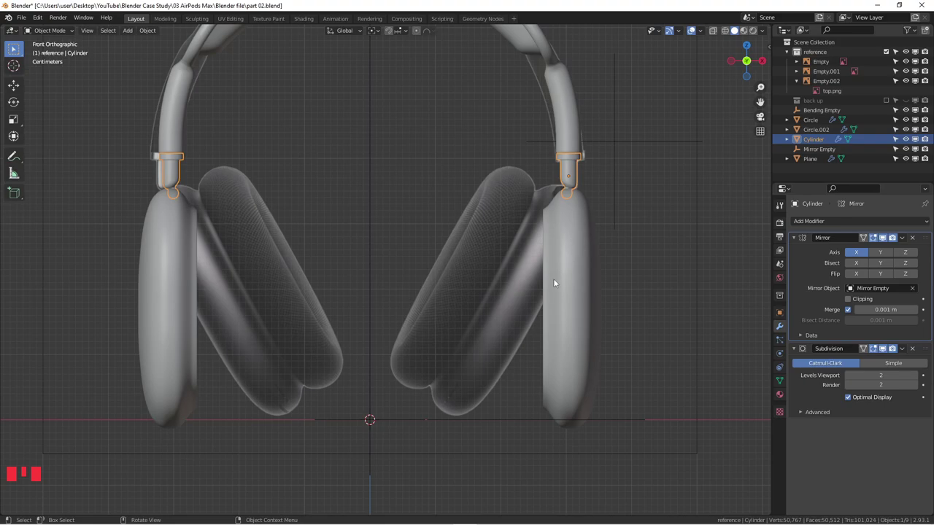
- Remove the existing Mirror modifier from the ear cup shell
{"action": "left_click", "coordinate": [577, 248]}
{"action": "left_click", "coordinate": [574, 173]}
{"action": "key", "text": "shift"}
{"action": "left_click", "coordinate": [574, 261], "text": "shift"}
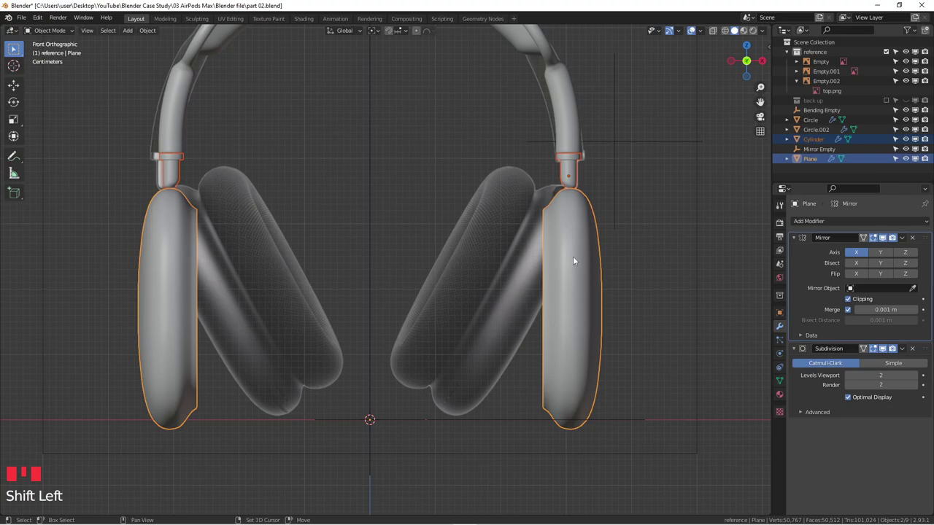
{"action": "left_click", "coordinate": [574, 242]}
{"action": "left_click", "coordinate": [571, 256]}
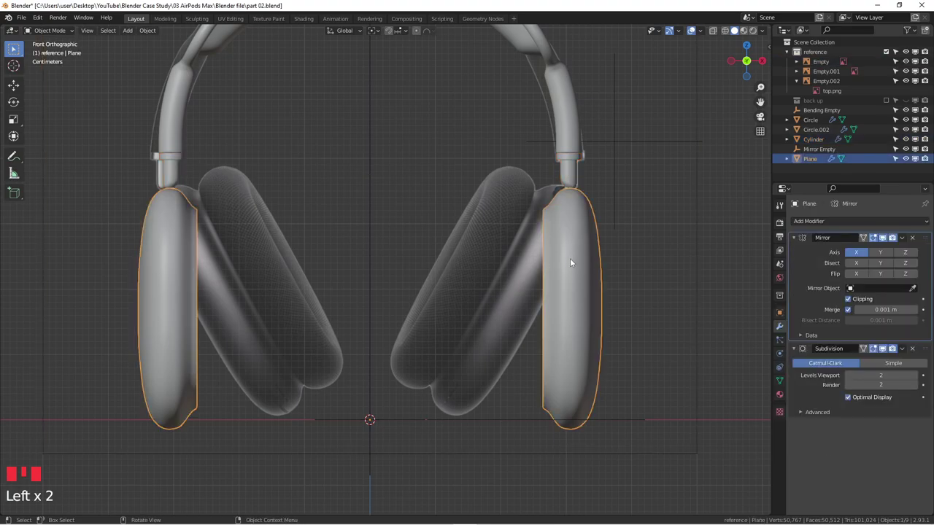
{"action": "left_click", "coordinate": [912, 237]}
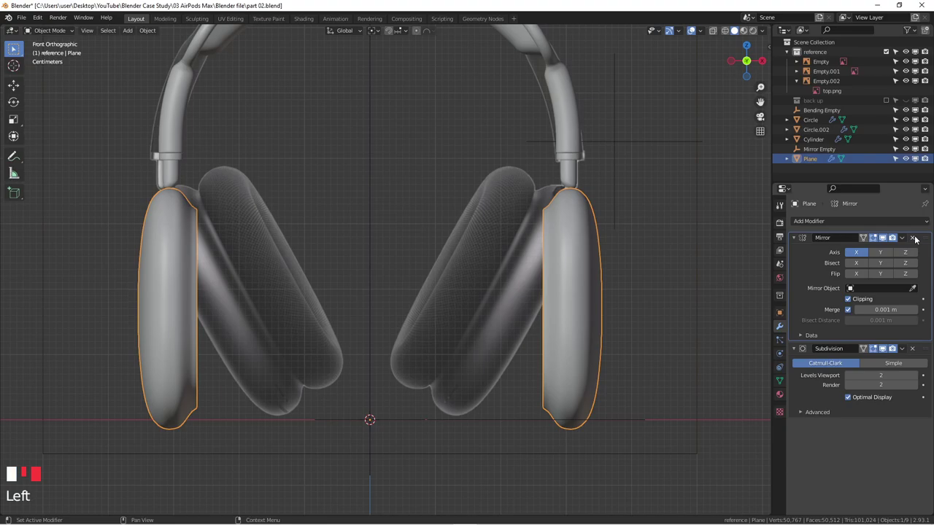
- Set the ear cup shell's origin to its geometry
{"action": "left_click", "coordinate": [577, 267]}
{"action": "left_click", "coordinate": [577, 267]}
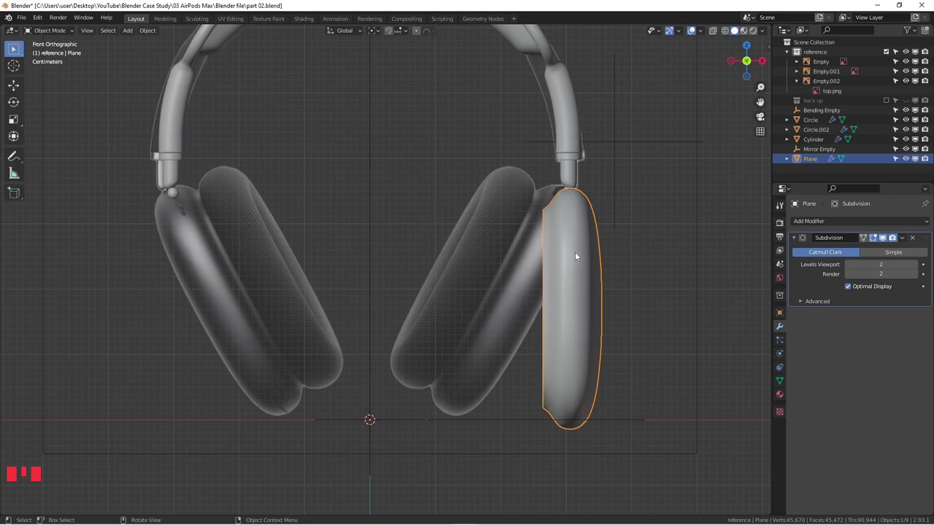
{"action": "right_click", "coordinate": [574, 252]}
{"action": "mouse_move", "coordinate": [574, 251]}
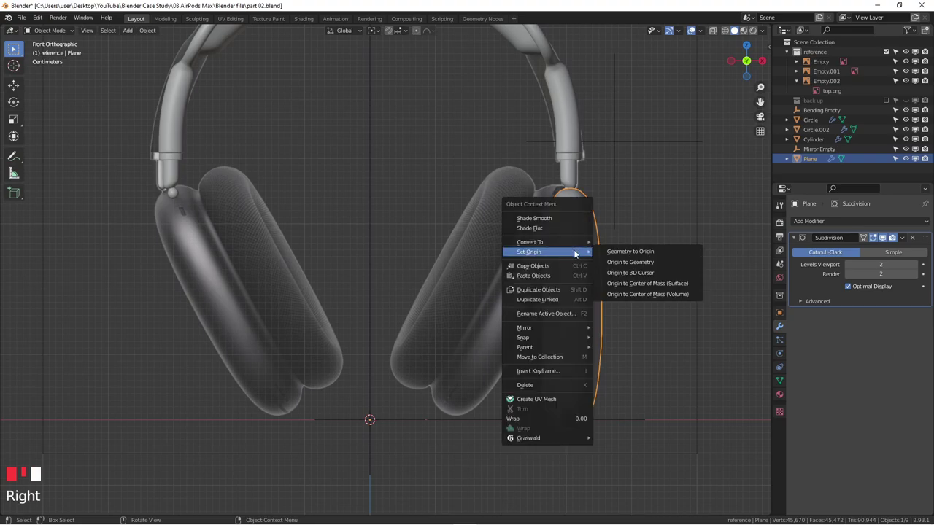
{"action": "left_click", "coordinate": [629, 263]}
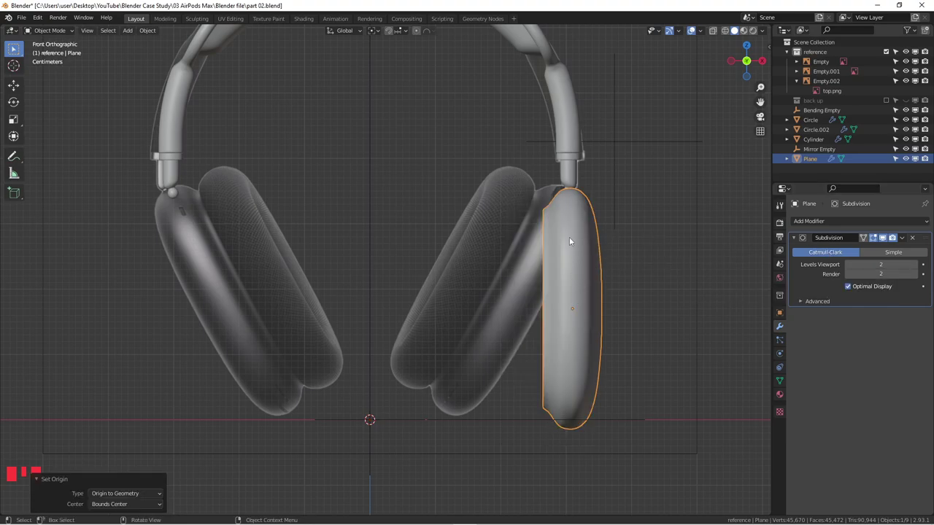
- Copy the connector cylinder's Mirror modifier to the ear cup shell and place it above the shell's Subdivision modifier
{"action": "left_click", "coordinate": [571, 177], "text": "shift"}
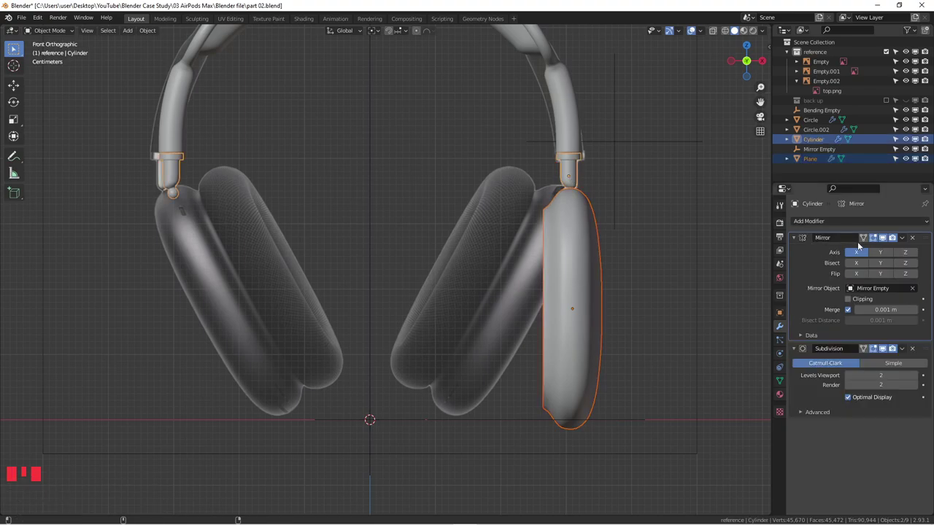
{"action": "left_click", "coordinate": [902, 238]}
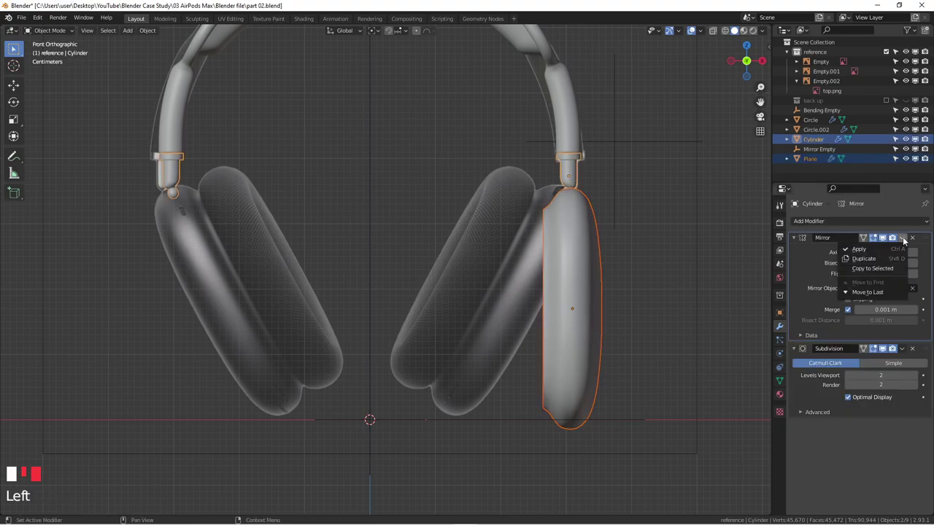
{"action": "left_click", "coordinate": [868, 268]}
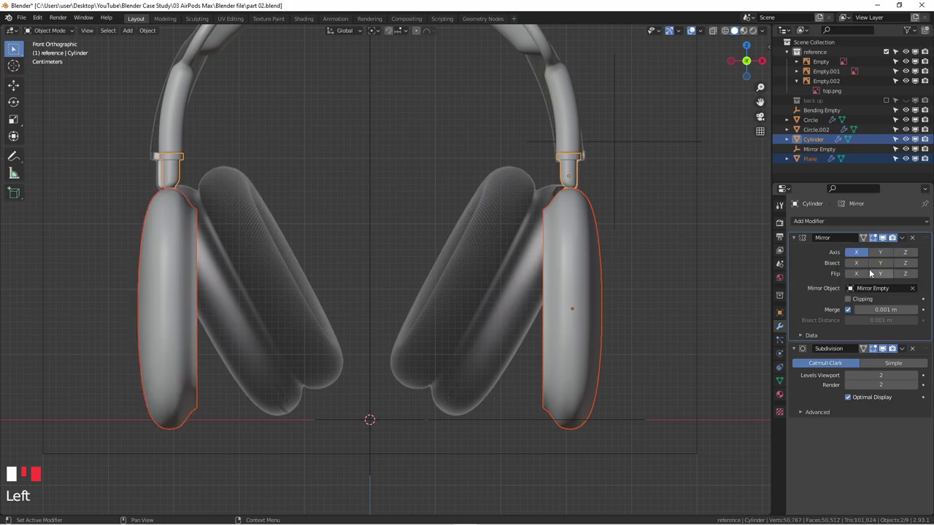
{"action": "left_click", "coordinate": [581, 280]}
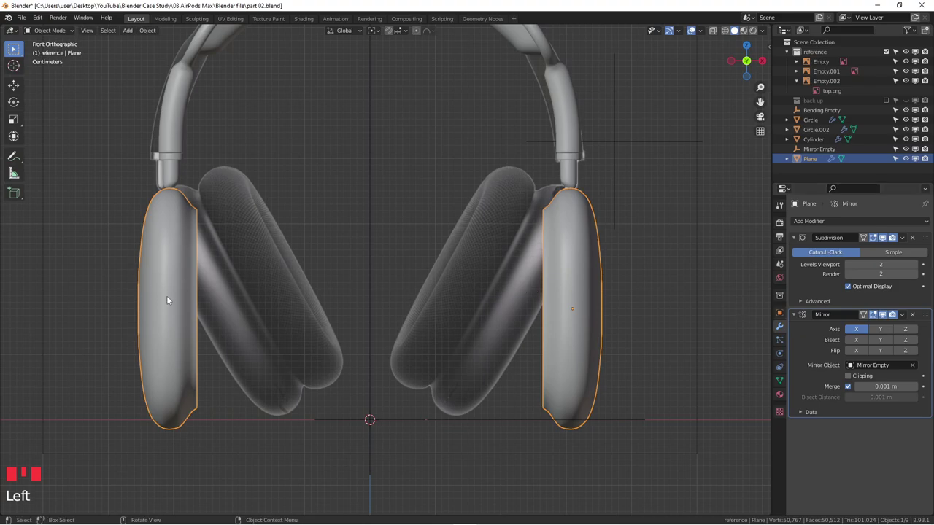
{"action": "left_click", "coordinate": [572, 175]}
{"action": "left_click", "coordinate": [578, 245]}
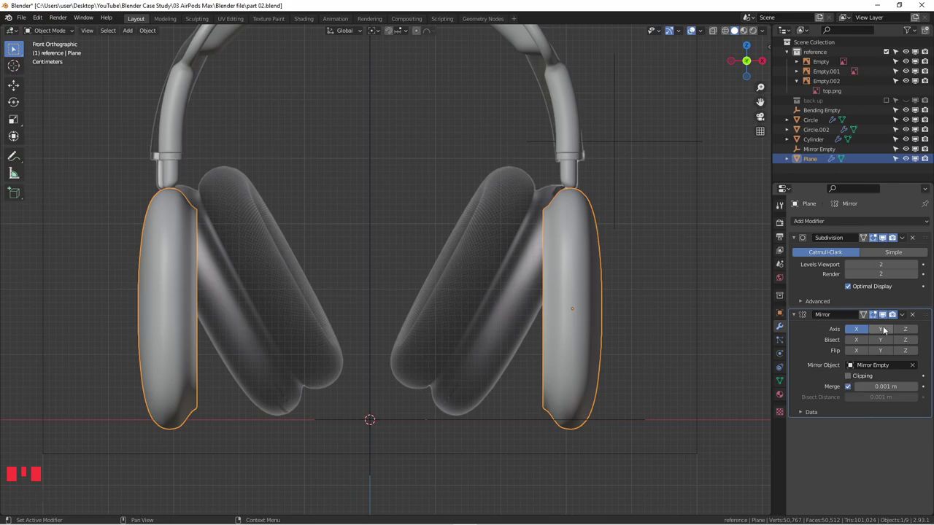
{"action": "left_click_drag", "start_coordinate": [926, 316], "coordinate": [925, 240]}
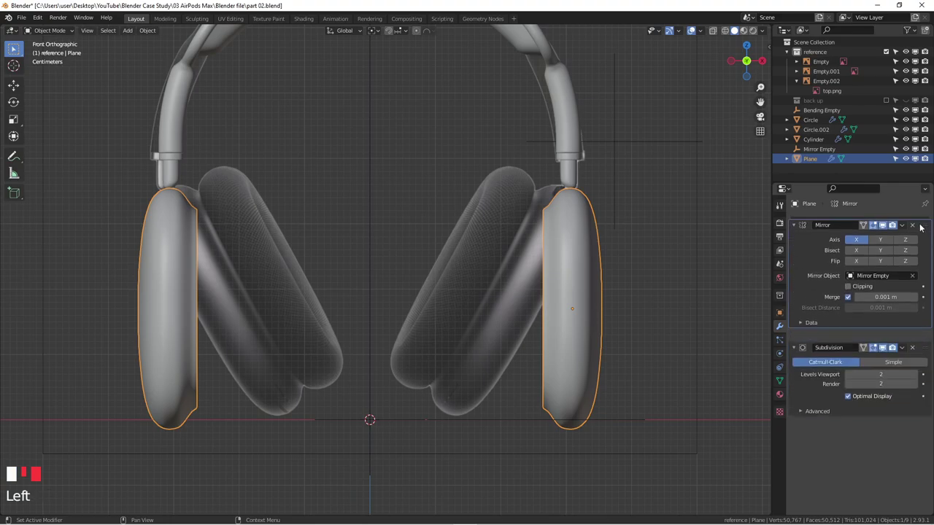
- Check the mirrored ear cup shells from the front and in perspective
{"action": "scroll", "coordinate": [508, 274], "scroll_direction": "down", "scroll_amount": 2}
{"action": "middle_click_drag", "start_coordinate": [509, 275], "coordinate": [411, 237]}
{"action": "scroll", "coordinate": [511, 275], "scroll_direction": "up", "scroll_amount": 3}
{"action": "key", "text": "KP_1"}
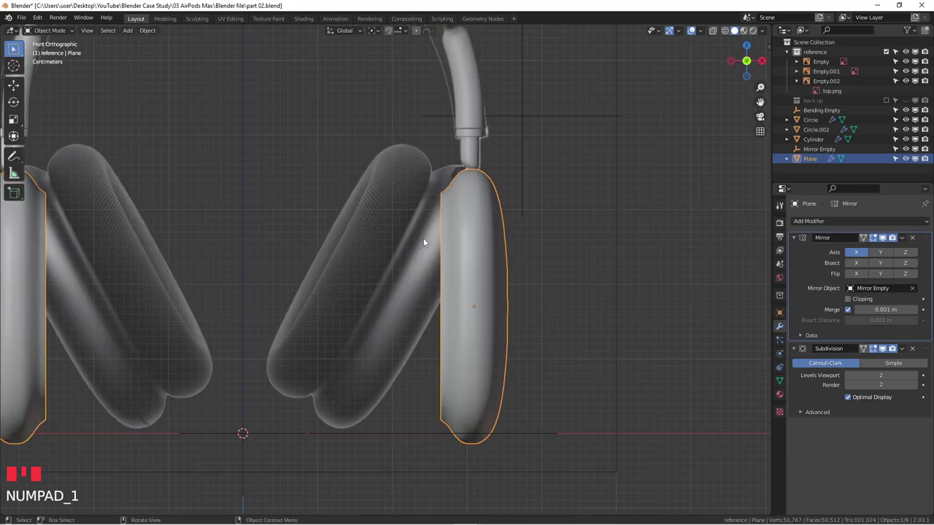
{"action": "left_click", "coordinate": [472, 232]}
{"action": "left_click", "coordinate": [472, 231]}
{"action": "middle_click_drag", "start_coordinate": [473, 231], "coordinate": [550, 236], "text": "shift"}
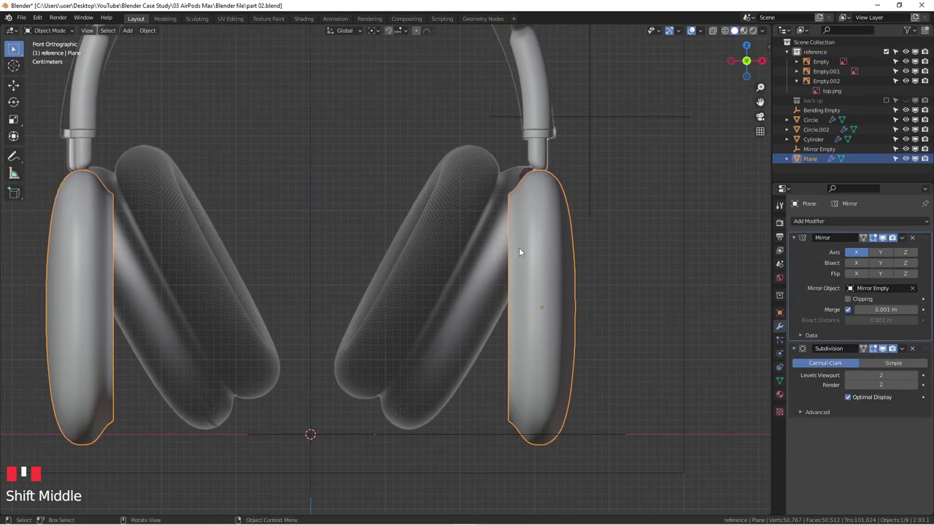
{"action": "middle_click_drag", "start_coordinate": [507, 242], "coordinate": [503, 258]}
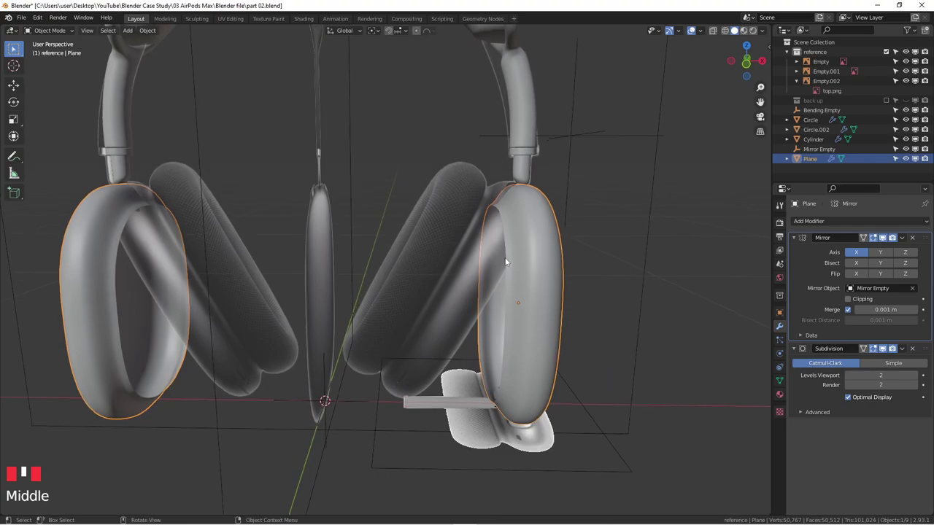
- Compare the ear cup shell with the top reference image in top view using X-ray
{"action": "key", "text": "KP_3"}
{"action": "key", "text": "KP_7"}
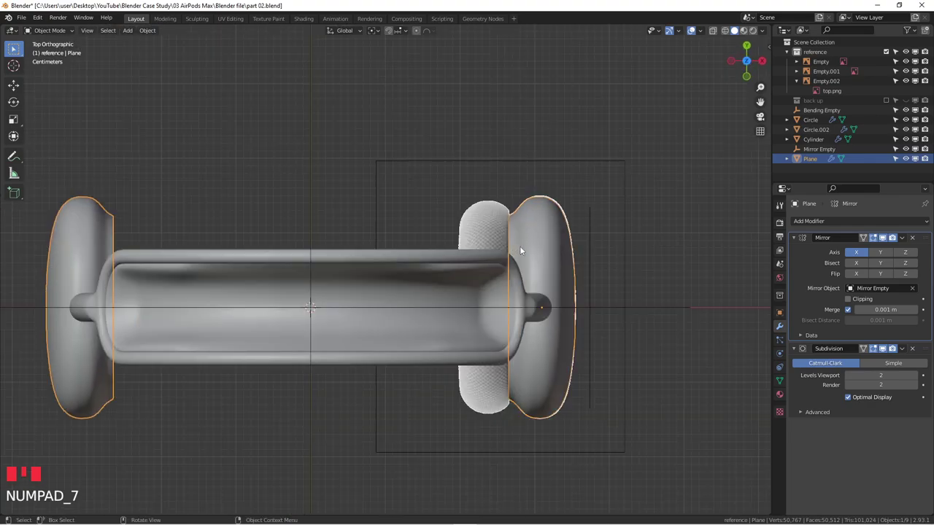
{"action": "scroll", "coordinate": [519, 249], "scroll_direction": "up", "scroll_amount": 2}
{"action": "key", "text": "alt+z"}
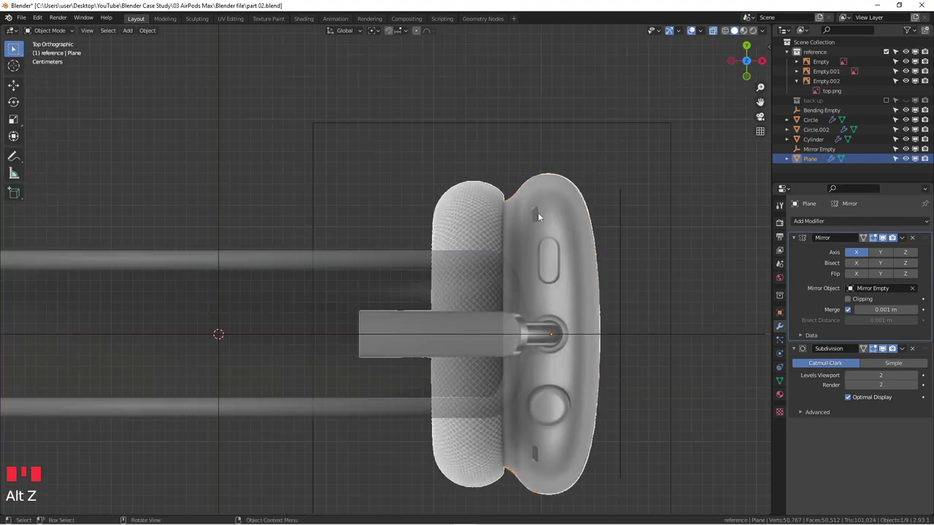
{"action": "scroll", "coordinate": [536, 452], "scroll_direction": "up", "scroll_amount": 1}
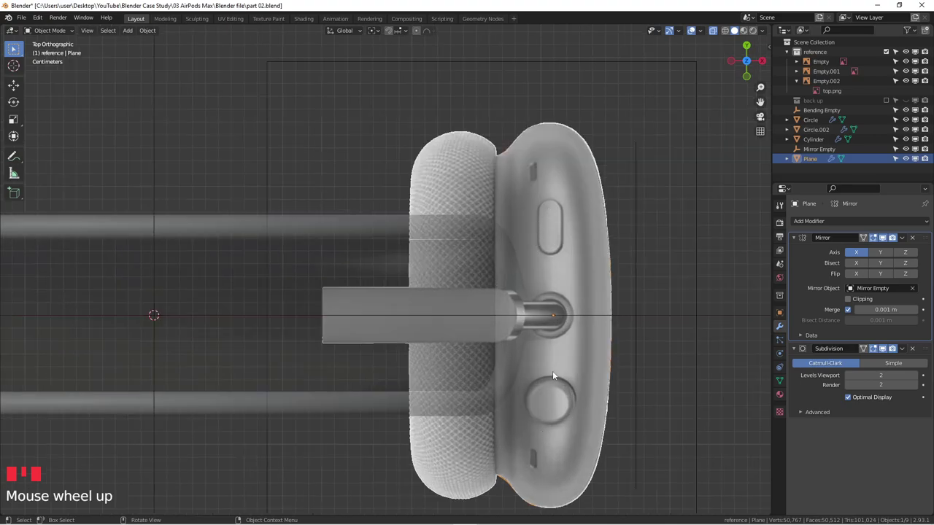
{"action": "scroll", "coordinate": [551, 381], "scroll_direction": "down", "scroll_amount": 3, "text": "shift"}
{"action": "scroll", "coordinate": [551, 381], "scroll_direction": "down", "scroll_amount": 4}
{"action": "middle_click_drag", "start_coordinate": [522, 313], "coordinate": [563, 311], "text": "shift"}
{"action": "scroll", "coordinate": [565, 258], "scroll_direction": "up", "scroll_amount": 1}
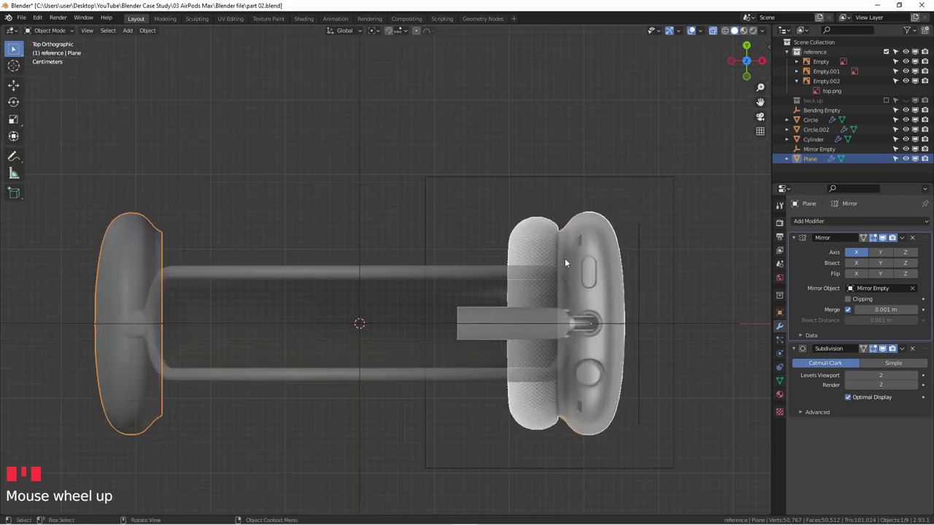
- Examine the ear cup shell's mesh in Edit Mode against the button and crown shapes on the top reference, using X-ray
{"action": "key", "text": "Tab"}
{"action": "scroll", "coordinate": [565, 259], "scroll_direction": "up", "scroll_amount": 2}
{"action": "key", "text": "alt+z"}
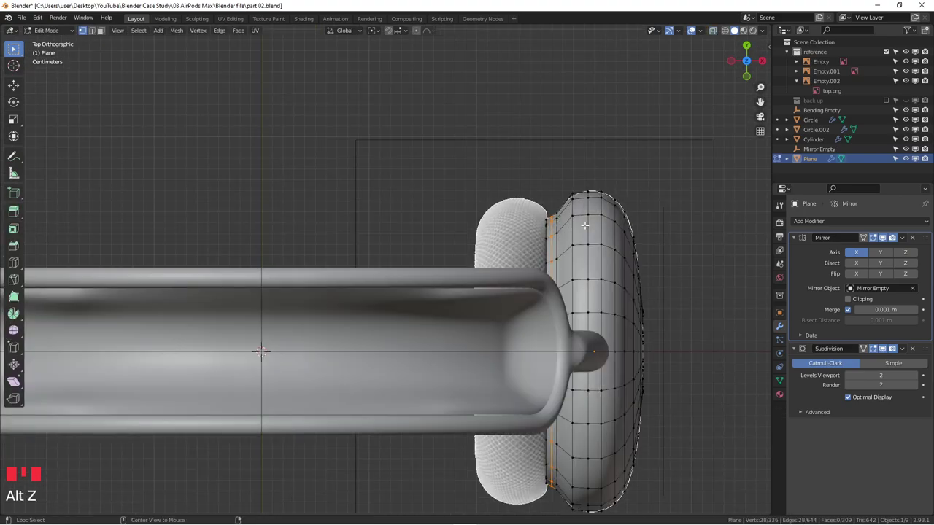
{"action": "key", "text": "alt+z"}
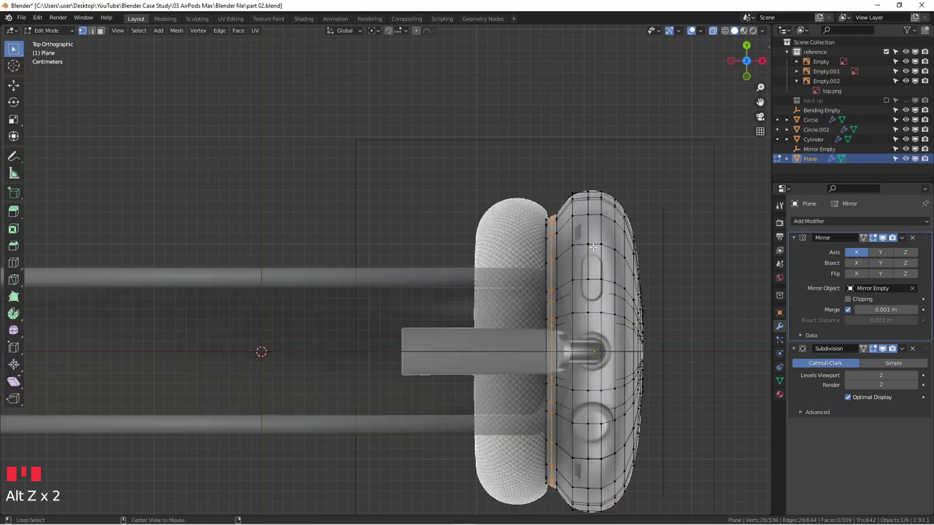
{"action": "scroll", "coordinate": [594, 252], "scroll_direction": "up", "scroll_amount": 3}
{"action": "key", "text": "alt+z"}
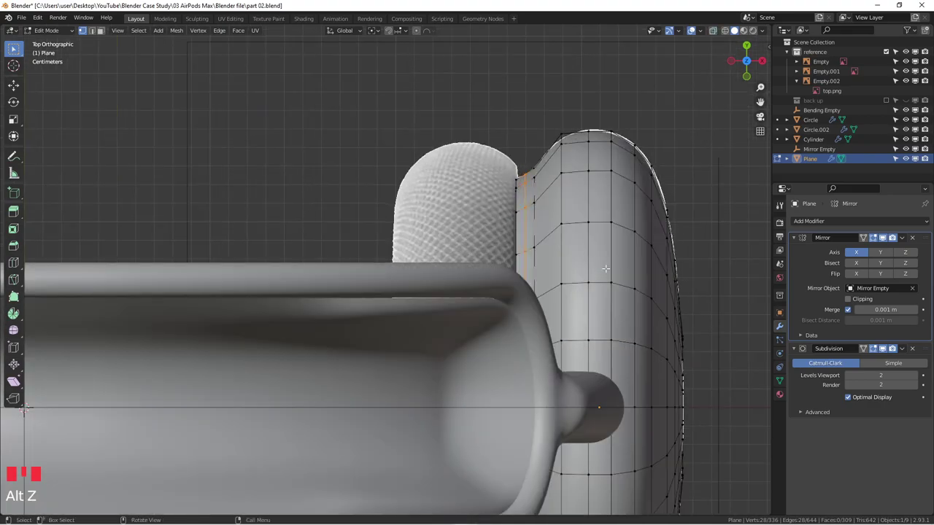
{"action": "key", "text": "alt+z"}
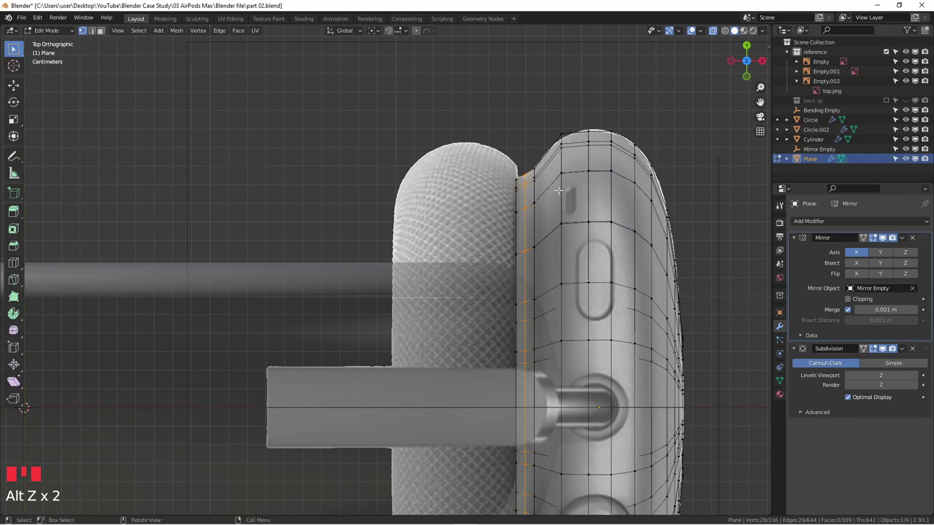
{"action": "scroll", "coordinate": [588, 244], "scroll_direction": "down", "scroll_amount": 3}
{"action": "middle_click_drag", "start_coordinate": [599, 361], "coordinate": [651, 240], "text": "shift"}
{"action": "scroll", "coordinate": [644, 333], "scroll_direction": "down", "scroll_amount": 1}
{"action": "middle_click_drag", "start_coordinate": [661, 169], "coordinate": [649, 207], "text": "shift"}
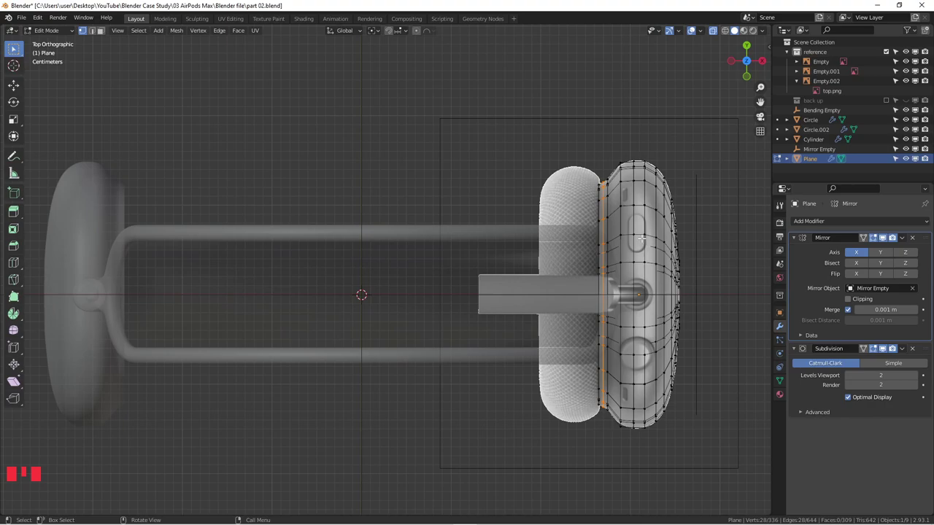
{"action": "scroll", "coordinate": [640, 238], "scroll_direction": "up", "scroll_amount": 2}
{"action": "middle_click_drag", "start_coordinate": [628, 251], "coordinate": [552, 200], "text": "shift"}
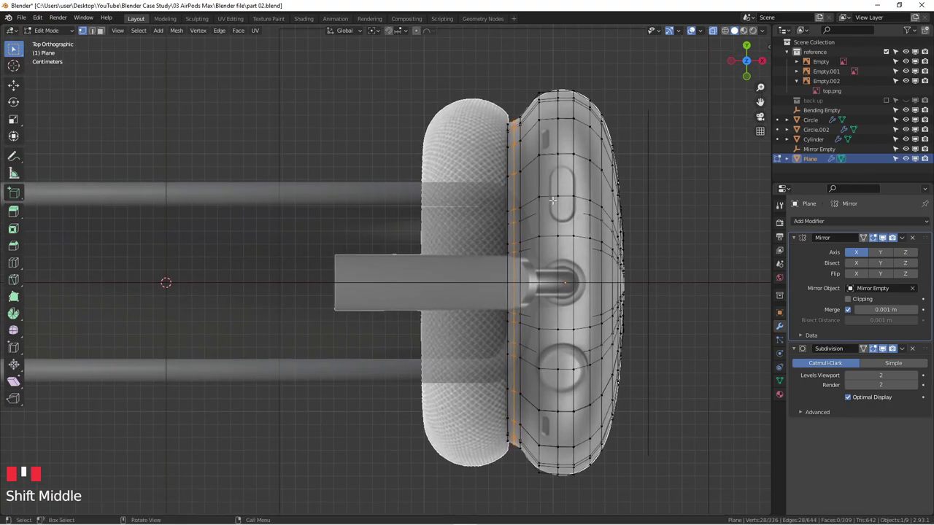
{"action": "scroll", "coordinate": [554, 197], "scroll_direction": "down", "scroll_amount": 3}
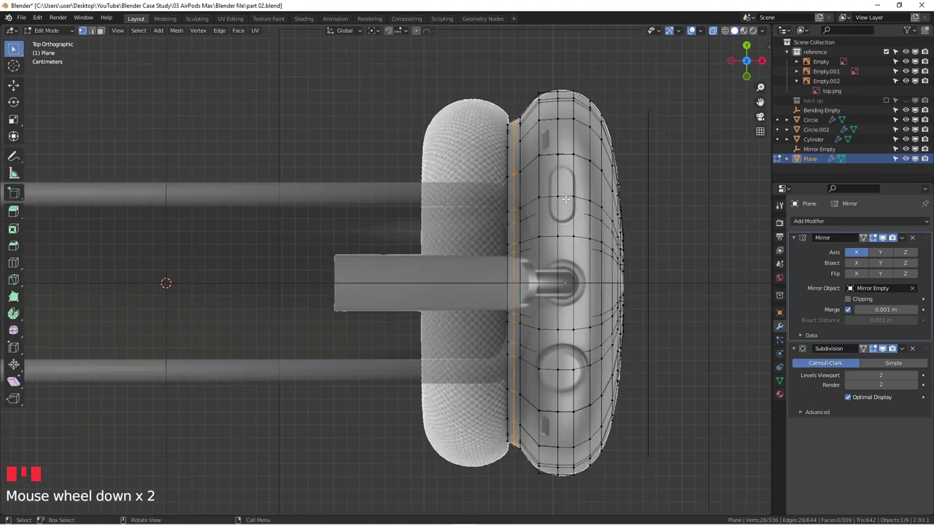
{"action": "left_click", "coordinate": [562, 184]}
{"action": "key", "text": "Tab"}
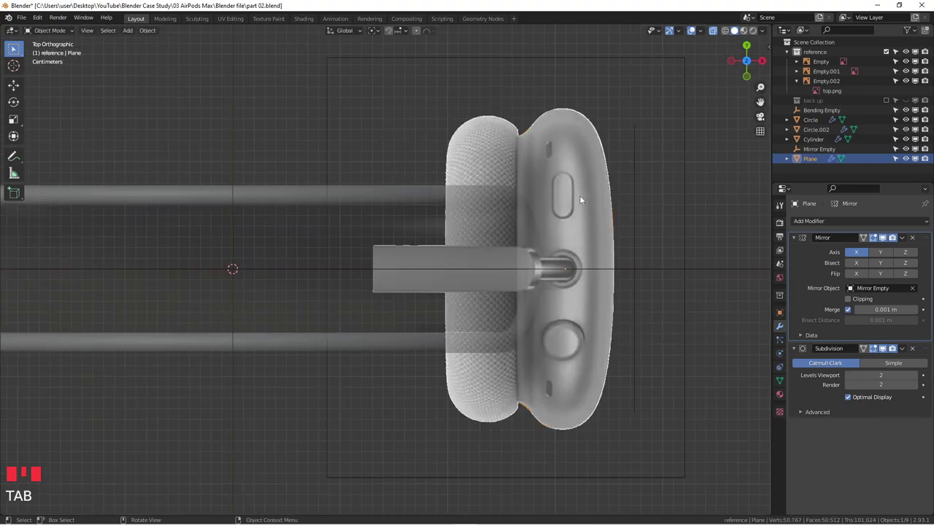
- Collapse the ear cup shell's Mirror modifier settings and apply all transforms to the shell in Object Mode
{"action": "key", "text": "Tab"}
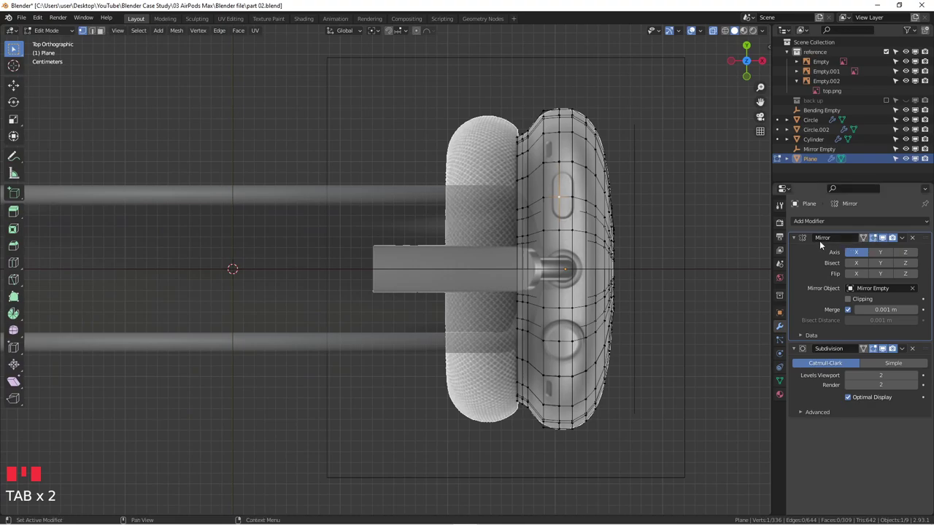
{"action": "left_click", "coordinate": [793, 238]}
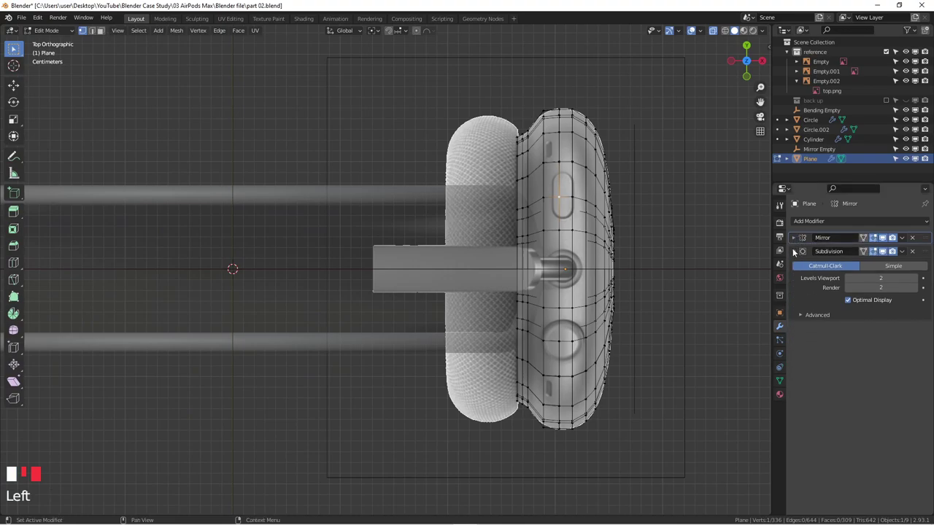
{"action": "left_click", "coordinate": [794, 252]}
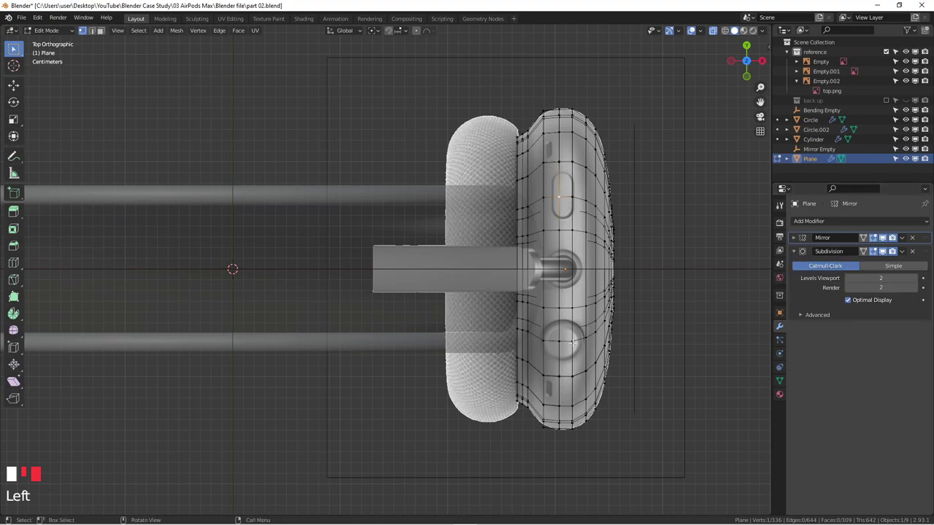
{"action": "key", "text": "Tab"}
{"action": "mouse_move", "coordinate": [582, 289]}
{"action": "middle_mouse_down"}
{"action": "mouse_move", "coordinate": [583, 296]}
{"action": "mouse_move", "coordinate": [567, 240]}
{"action": "middle_mouse_up"}
{"action": "key", "text": "alt+z"}
{"action": "left_click", "coordinate": [564, 243]}
{"action": "left_click", "coordinate": [564, 243]}
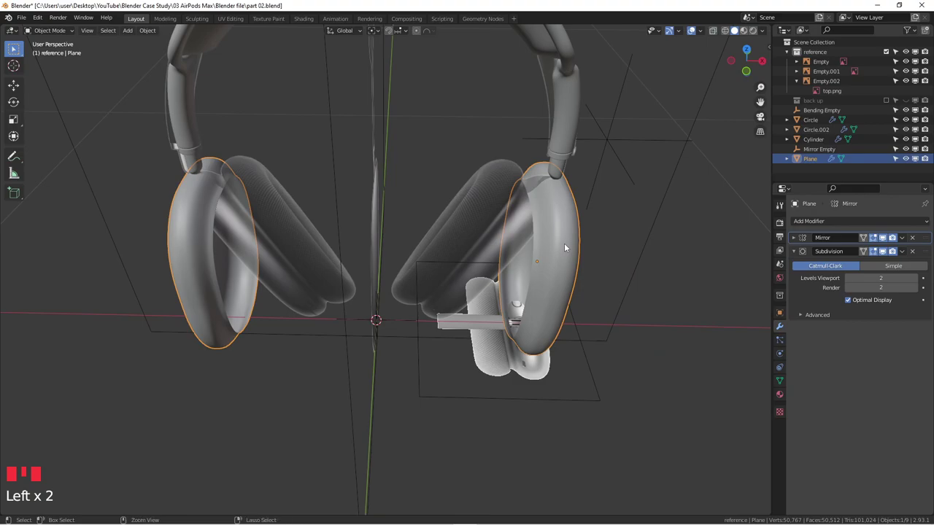
{"action": "key", "text": "ctrl+a"}
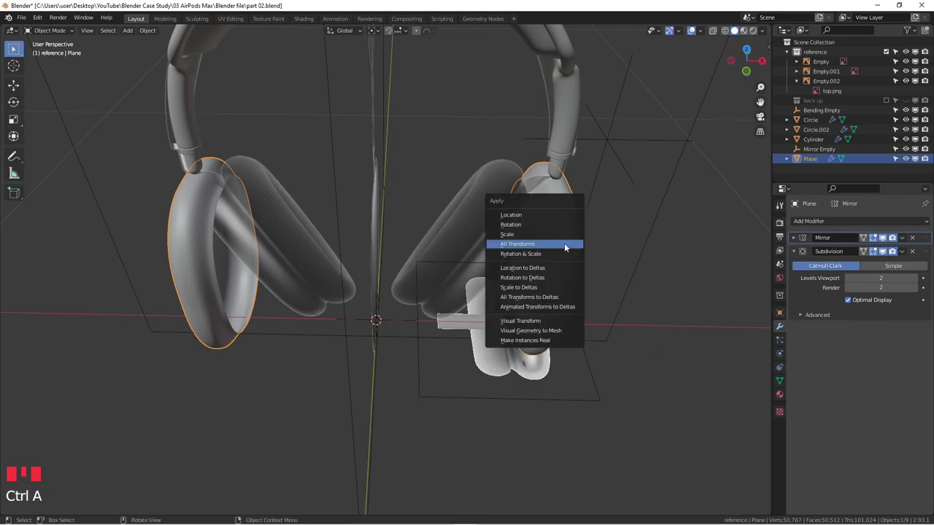
{"action": "left_click", "coordinate": [564, 242]}
- Set the shell's Subdivision viewport level to 1 and place that modifier above the Mirror modifier
{"action": "key", "text": "KP_7"}
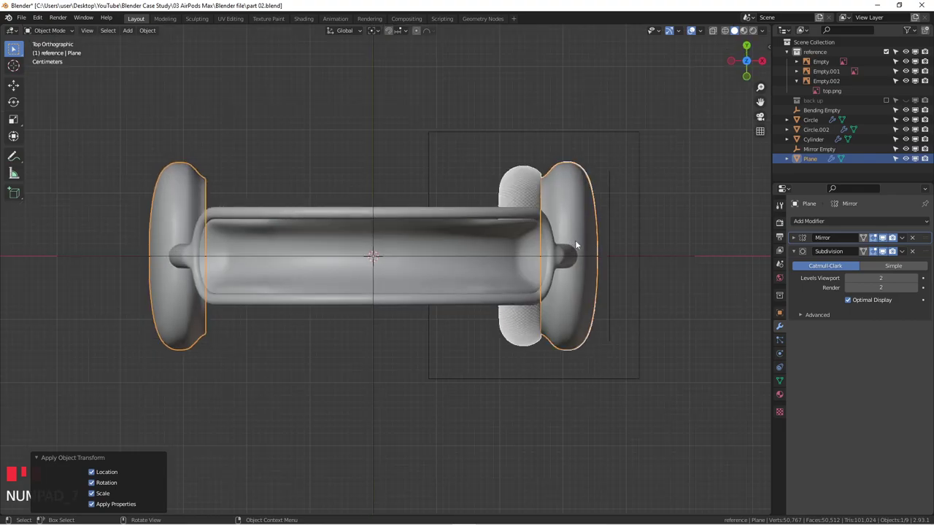
{"action": "left_click", "coordinate": [848, 280]}
{"action": "left_click_drag", "start_coordinate": [925, 251], "coordinate": [925, 232]}
{"action": "scroll", "coordinate": [567, 251], "scroll_direction": "up", "scroll_amount": 1}
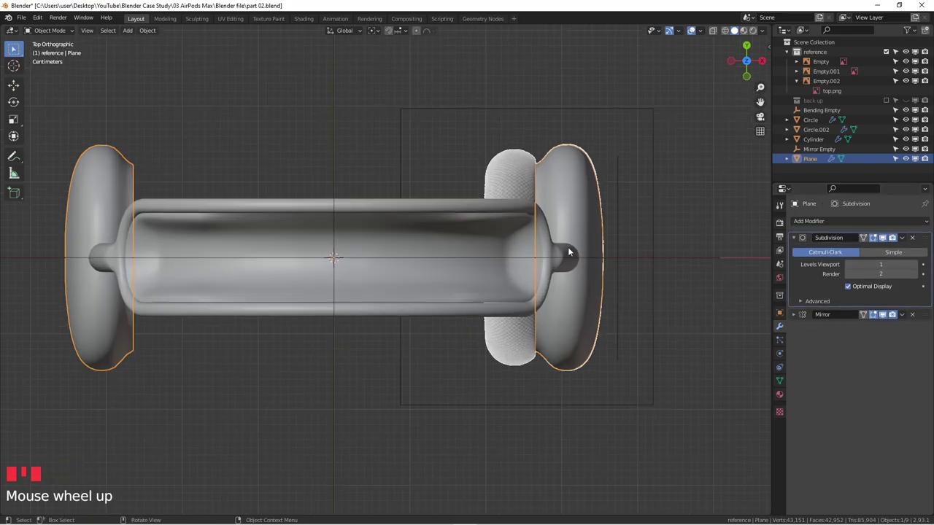
- Apply the Subdivision modifier to the ear cup shell in Object Mode, keeping the Mirror modifier live
{"action": "scroll", "coordinate": [568, 252], "scroll_direction": "up", "scroll_amount": 1}
{"action": "key", "text": "Tab"}
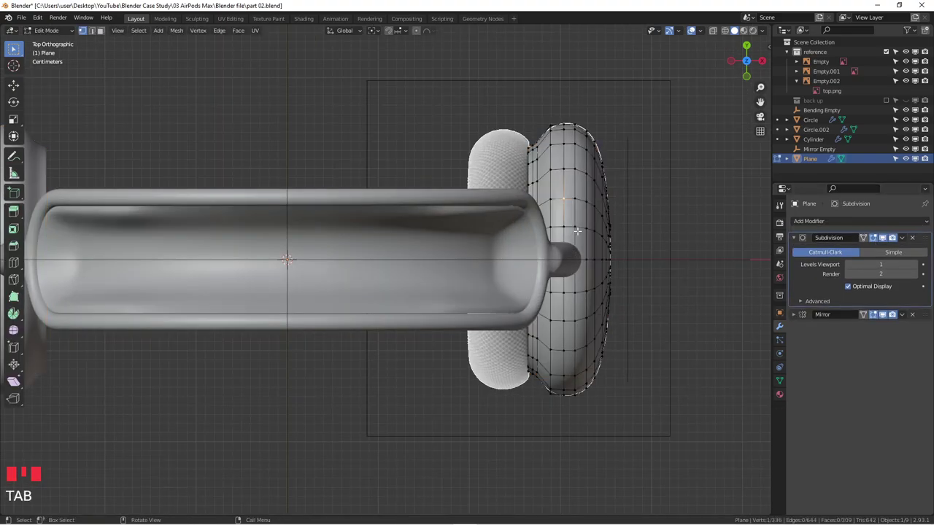
{"action": "scroll", "coordinate": [874, 243], "scroll_direction": "up", "scroll_amount": 2}
{"action": "left_click", "coordinate": [903, 240]}
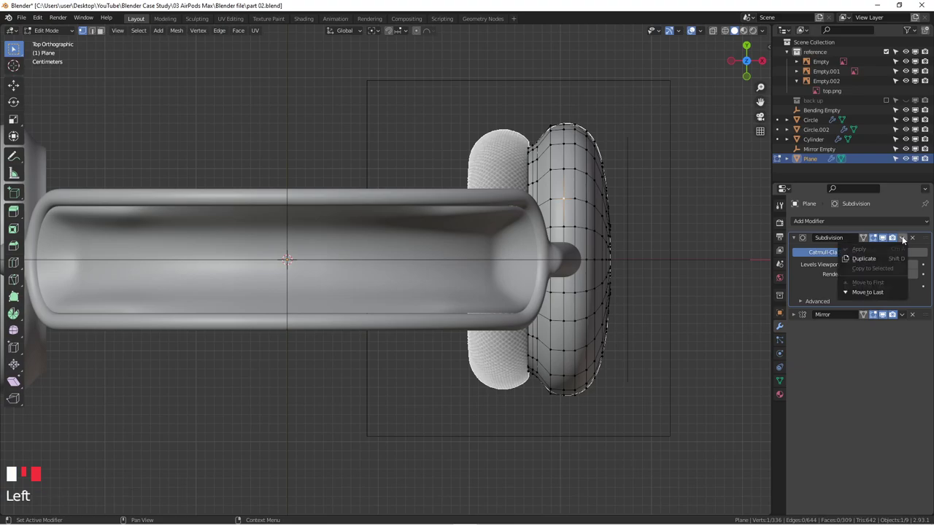
{"action": "key", "text": "Tab"}
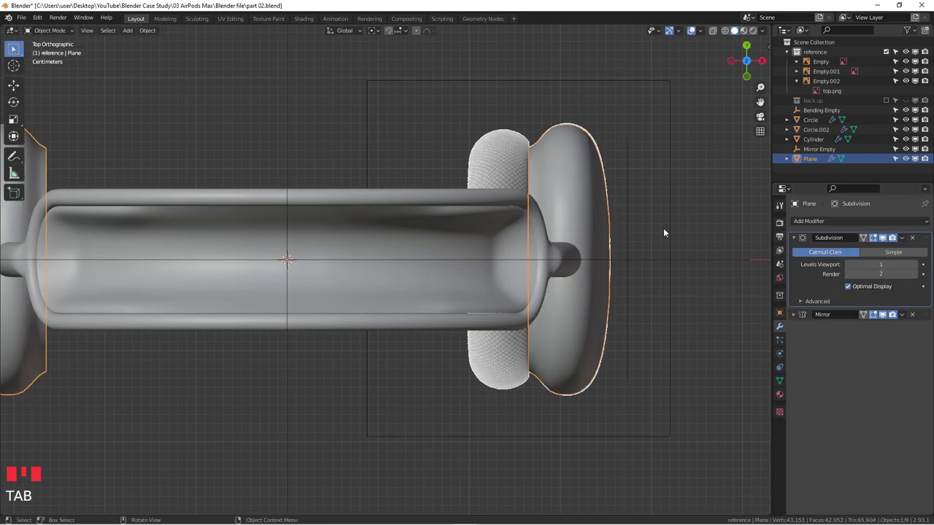
{"action": "left_click", "coordinate": [903, 239]}
{"action": "left_click", "coordinate": [881, 250]}
- Examine the shell's denser mesh in Edit Mode against the button and slot shapes on the top reference, using X-ray
{"action": "key", "text": "Tab"}
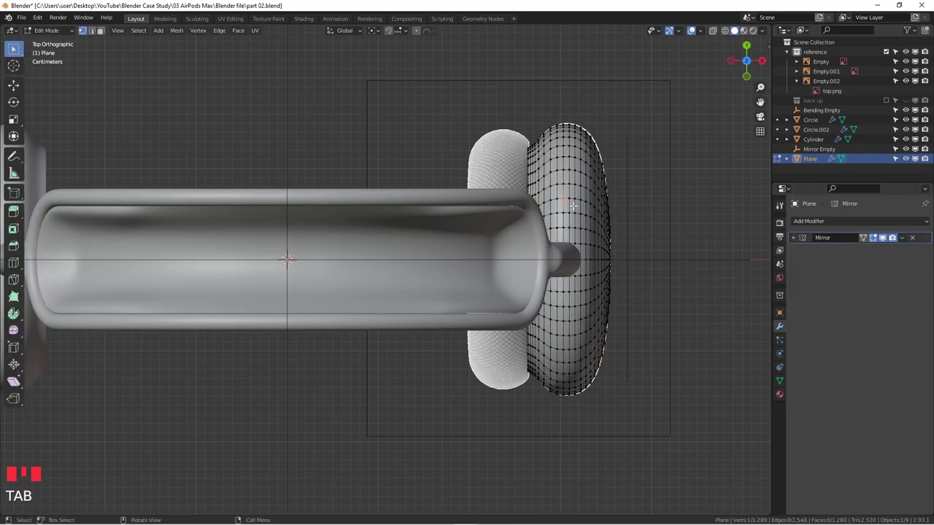
{"action": "scroll", "coordinate": [572, 207], "scroll_direction": "up", "scroll_amount": 2}
{"action": "scroll", "coordinate": [540, 175], "scroll_direction": "up", "scroll_amount": 2}
{"action": "key", "text": "alt+z"}
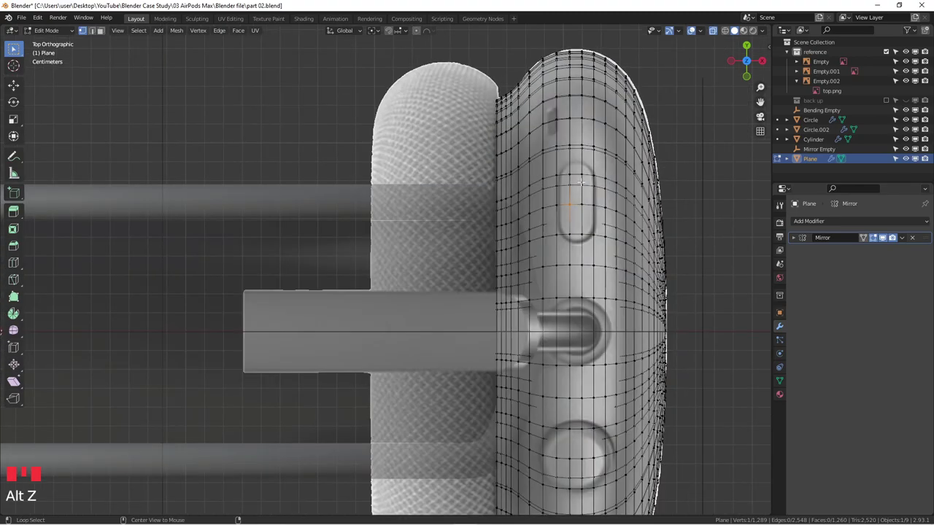
{"action": "scroll", "coordinate": [569, 183], "scroll_direction": "up", "scroll_amount": 2}
{"action": "key", "text": "alt+z"}
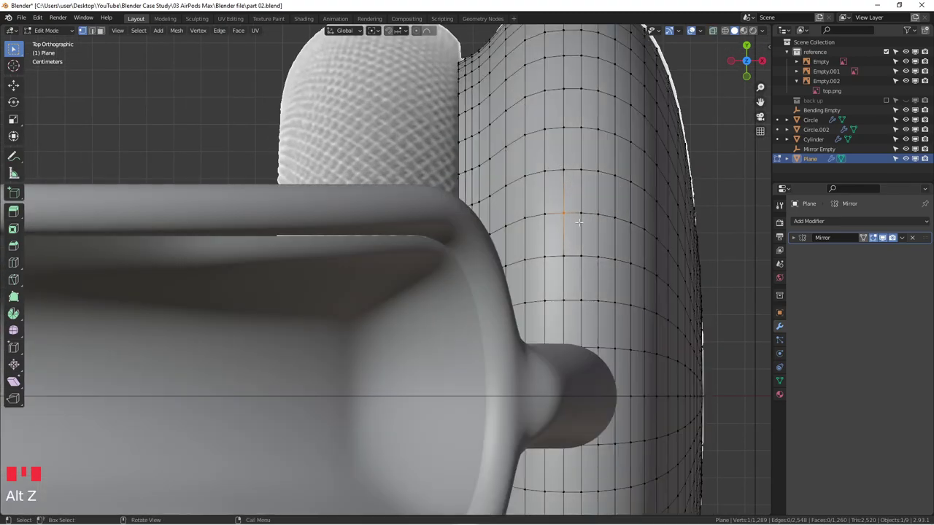
{"action": "scroll", "coordinate": [561, 208], "scroll_direction": "down", "scroll_amount": 2}
{"action": "middle_click_drag", "start_coordinate": [562, 203], "coordinate": [581, 225], "text": "shift"}
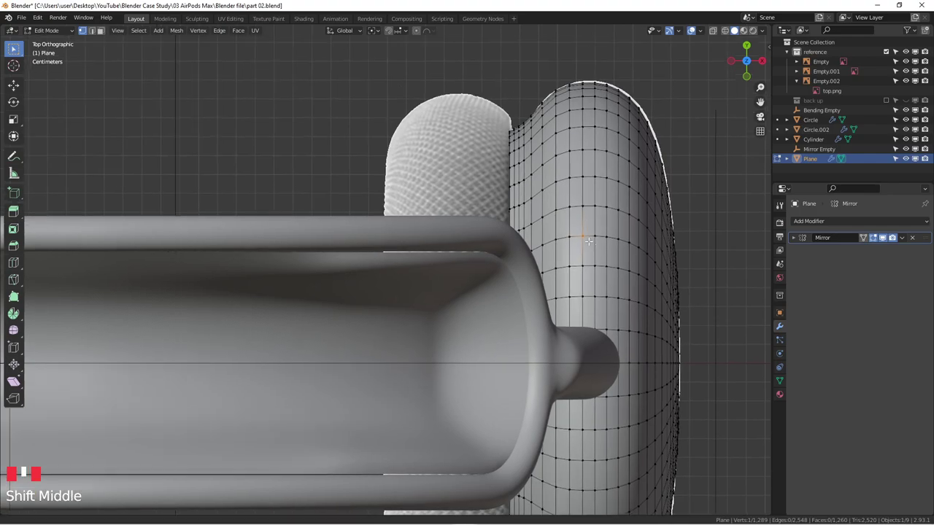
{"action": "key", "text": "alt+z"}
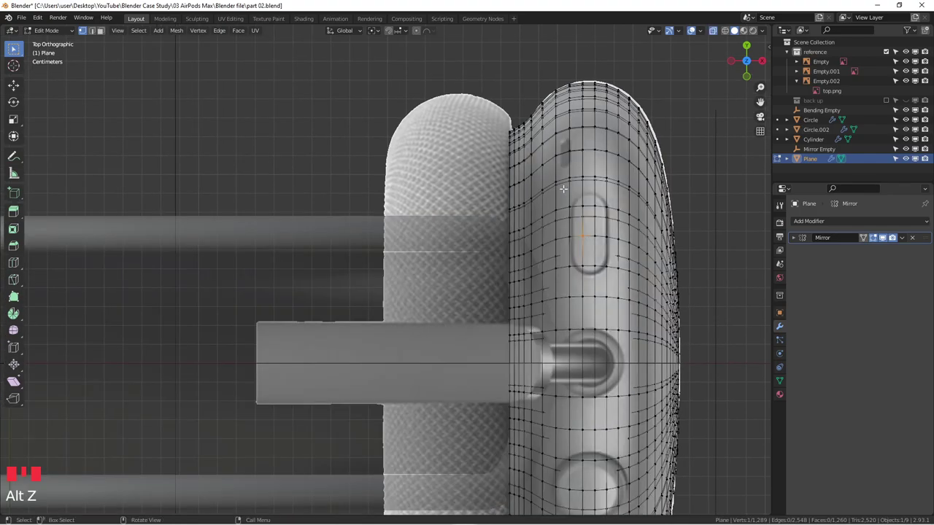
{"action": "scroll", "coordinate": [563, 182], "scroll_direction": "up", "scroll_amount": 2}
{"action": "key", "text": "alt+z"}
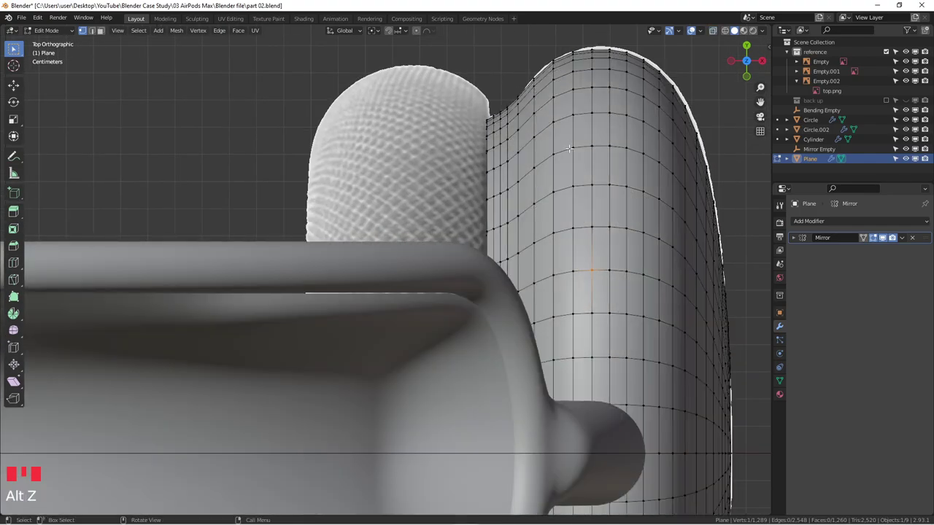
- Try to inset the two faces over the small slot at the shell's upper end by about 0.0017 m
{"action": "left_click", "coordinate": [547, 118]}
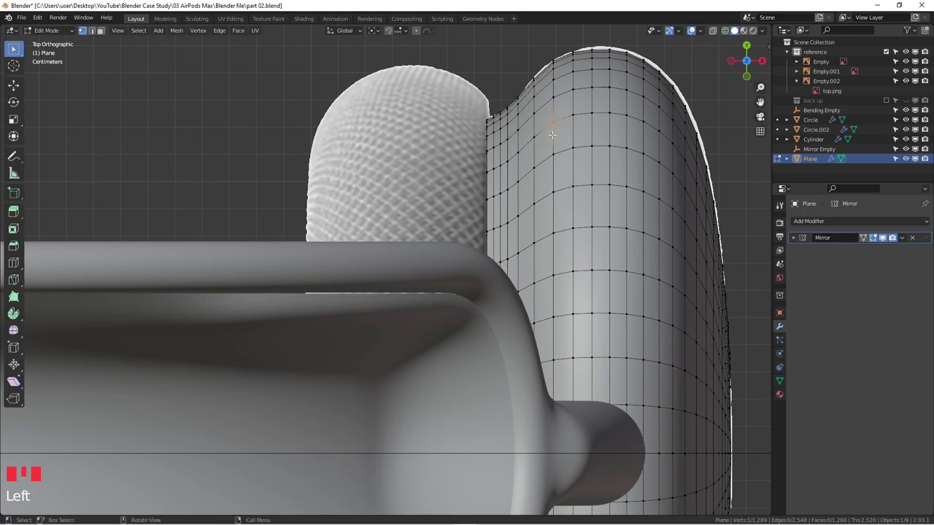
{"action": "key", "text": "2"}
{"action": "left_click", "coordinate": [558, 151]}
{"action": "key", "text": "3"}
{"action": "left_click", "coordinate": [558, 136]}
{"action": "left_click", "coordinate": [564, 167], "text": "shift"}
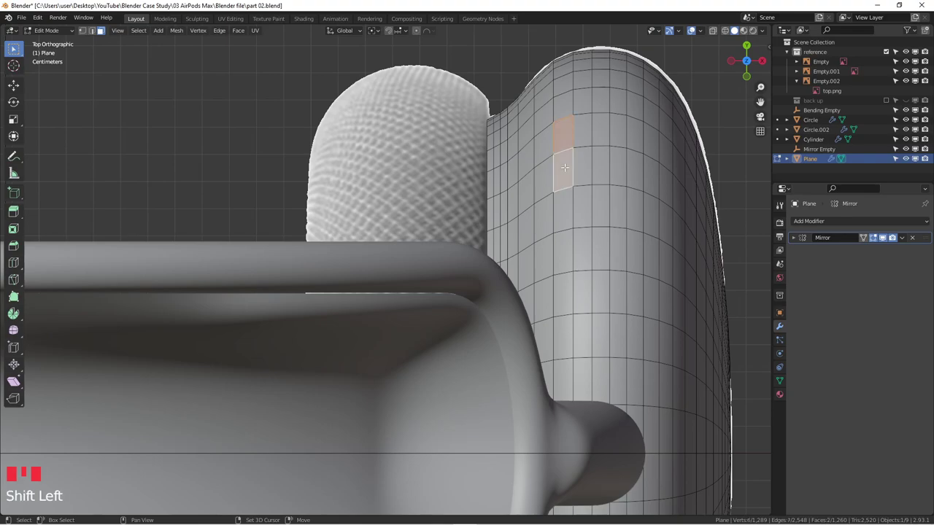
{"action": "key", "text": "alt+z"}
{"action": "key", "text": "alt+z"}
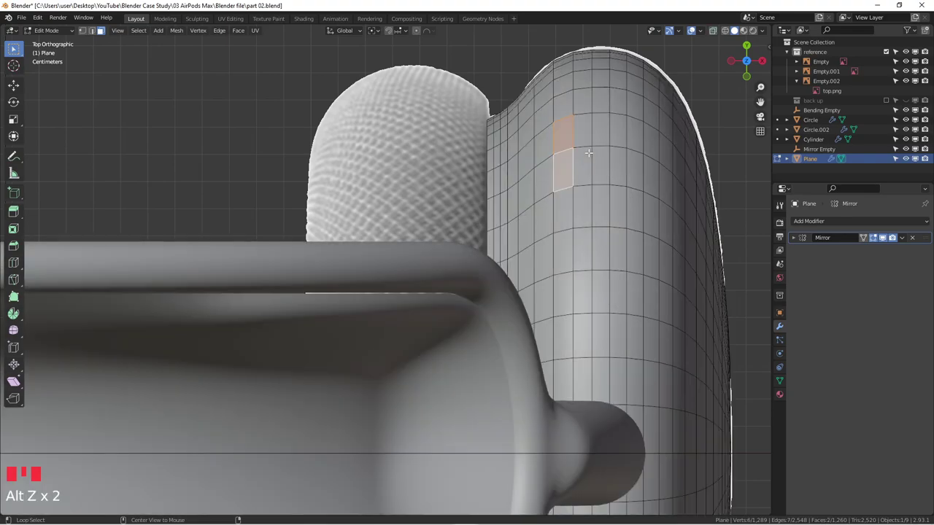
{"action": "key", "text": "alt+z"}
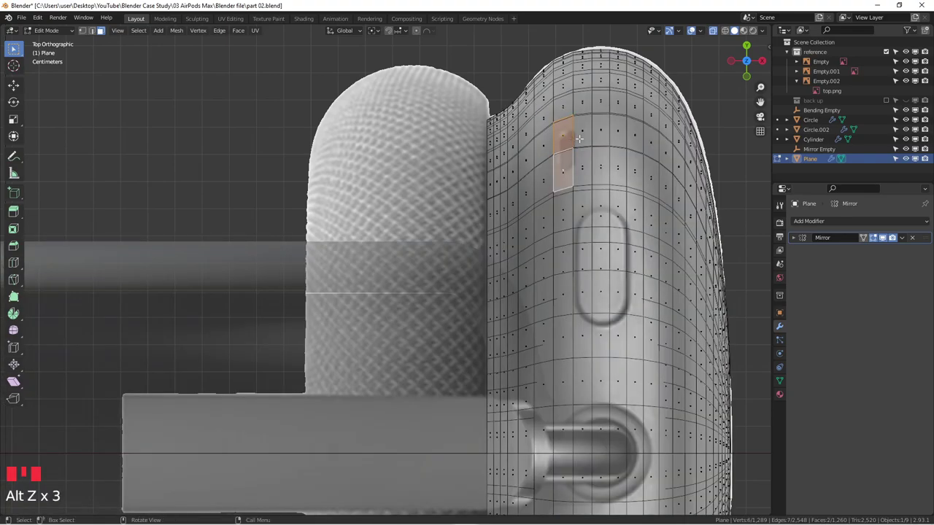
{"action": "key", "text": "alt+z"}
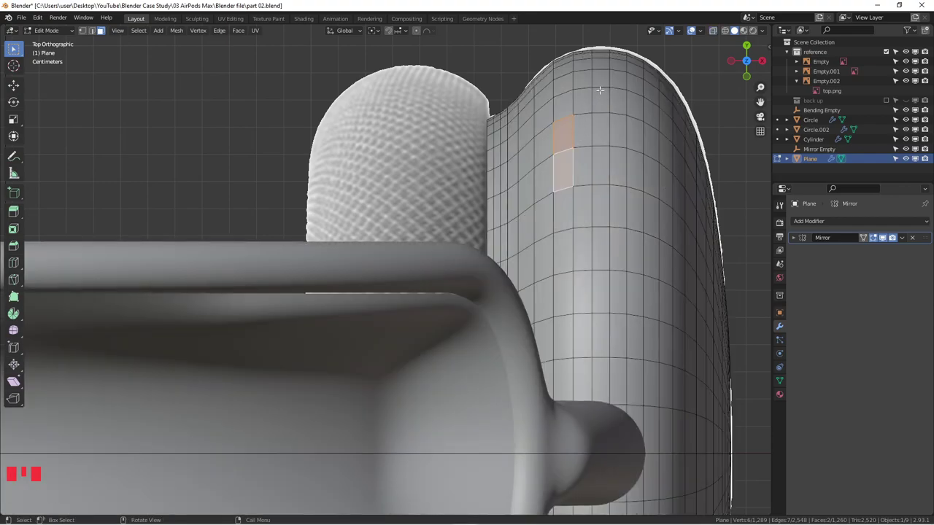
{"action": "key", "text": "i"}
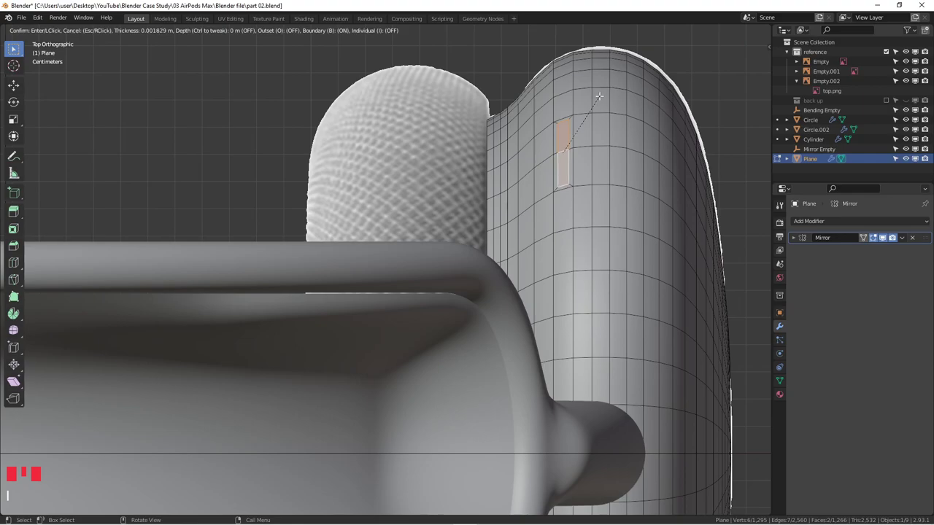
{"action": "left_click", "coordinate": [602, 95]}
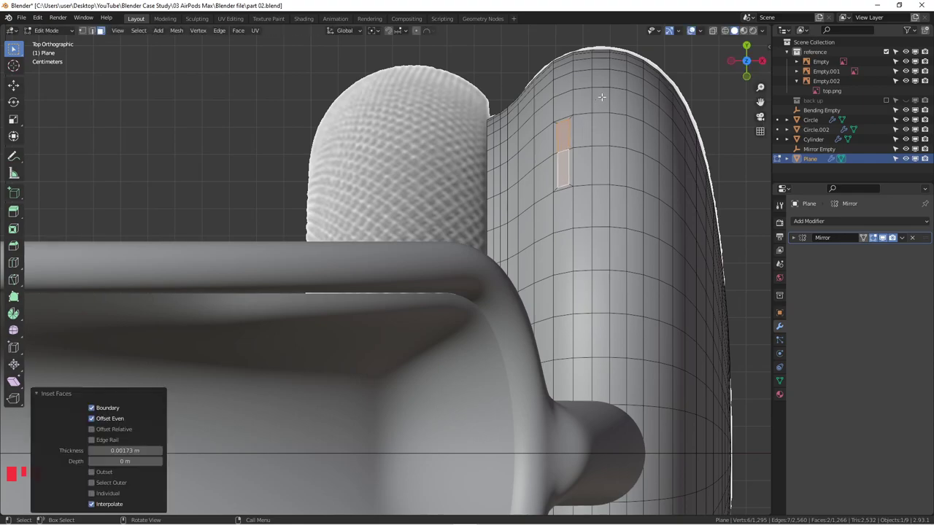
- Compare the two inset faces with the slot on the top reference using X-ray and undo the inset
{"action": "key", "text": "alt+z"}
{"action": "scroll", "coordinate": [560, 217], "scroll_direction": "up", "scroll_amount": 4}
{"action": "middle_click_drag", "start_coordinate": [561, 205], "coordinate": [571, 290], "text": "shift"}
{"action": "scroll", "coordinate": [559, 217], "scroll_direction": "up", "scroll_amount": 3}
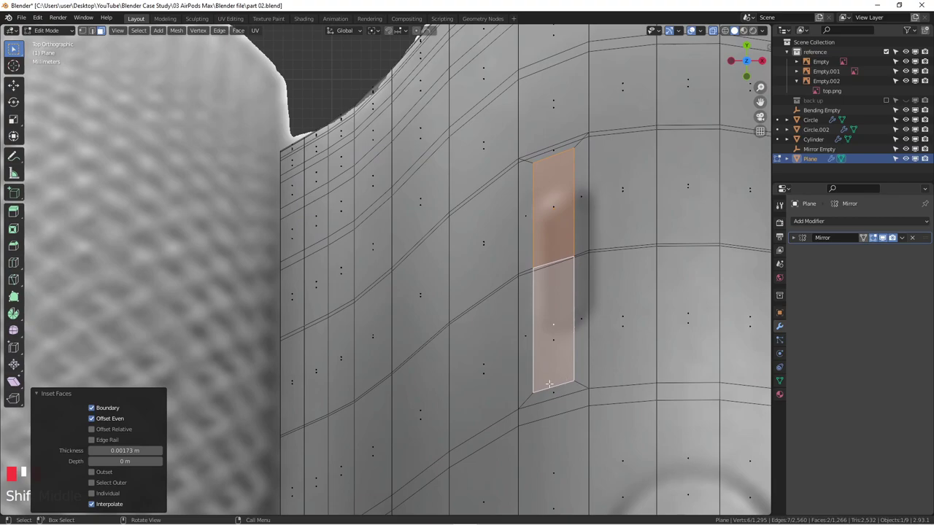
{"action": "key", "text": "alt+z"}
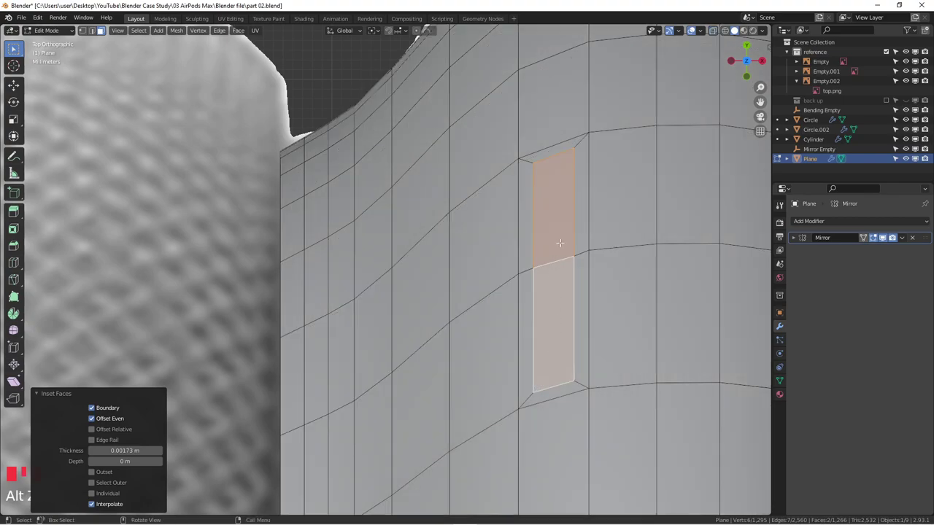
{"action": "key", "text": "ctrl+z"}
{"action": "key", "text": "ctrl+z"}
- Select the two-by-two block of shell faces around the small reference slot and inset it by about 0.0018 m
{"action": "left_click", "coordinate": [575, 177]}
{"action": "key", "text": "alt+z"}
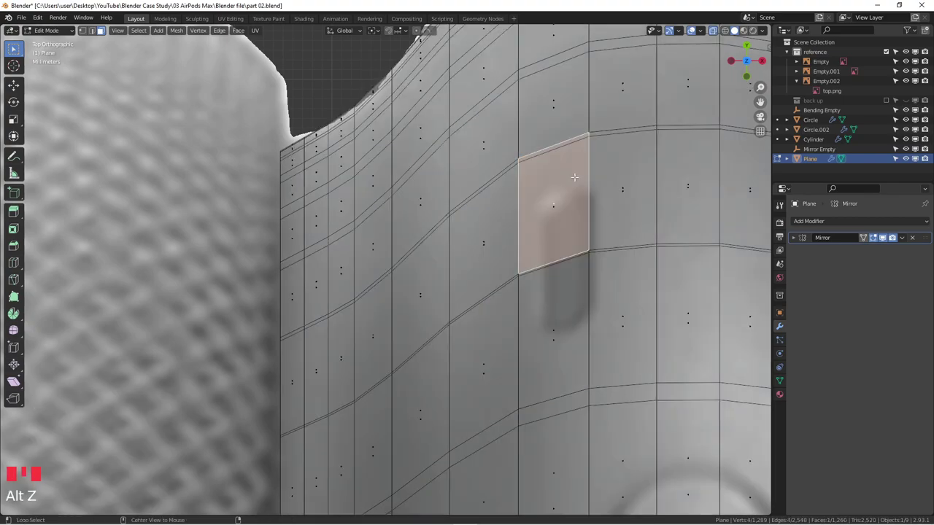
{"action": "left_click", "coordinate": [598, 218], "text": "shift"}
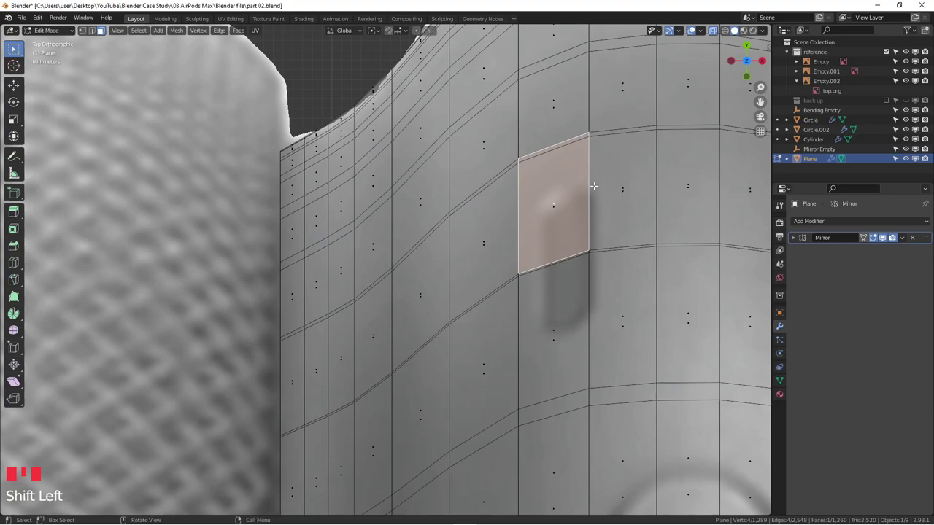
{"action": "left_click", "coordinate": [622, 200]}
{"action": "key", "text": "alt+z"}
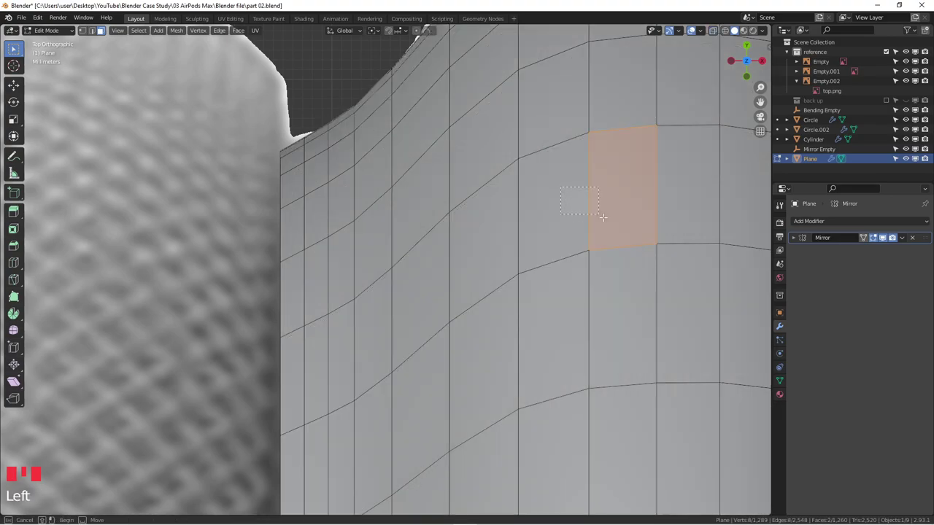
{"action": "left_click", "coordinate": [576, 215], "text": "shift"}
{"action": "left_click_drag", "start_coordinate": [582, 290], "coordinate": [594, 303], "text": "shift"}
{"action": "key", "text": "alt+z"}
{"action": "key", "text": "alt+z"}
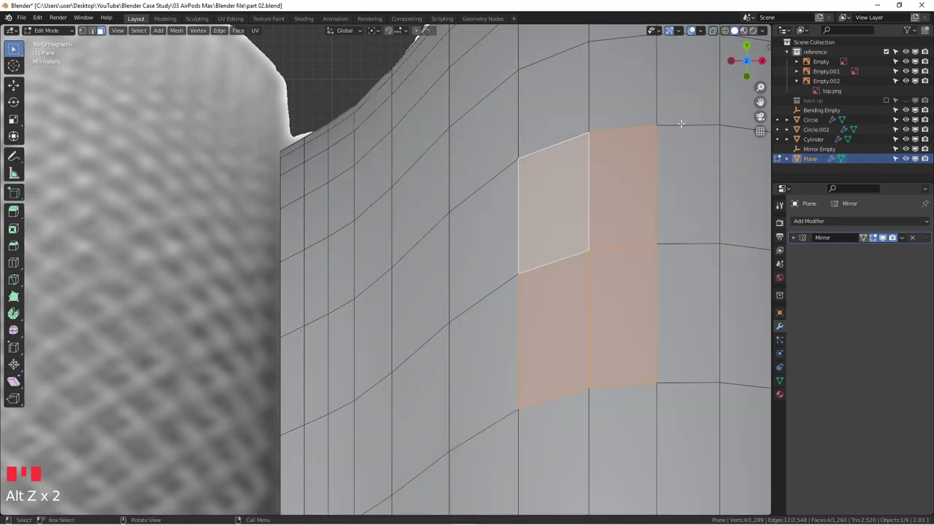
{"action": "key", "text": "i"}
{"action": "left_click", "coordinate": [671, 135]}
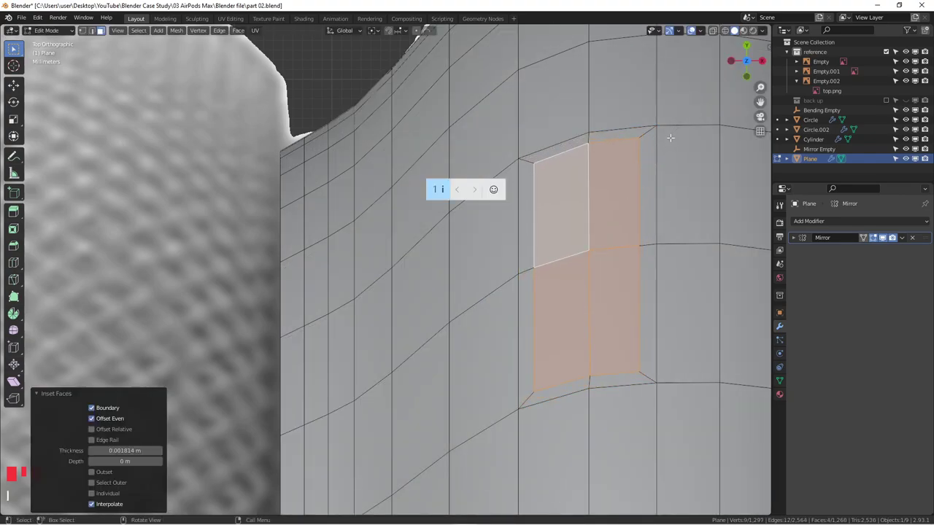
{"action": "key", "text": "ctrl+space"}
{"action": "key", "text": "ctrl+space"}
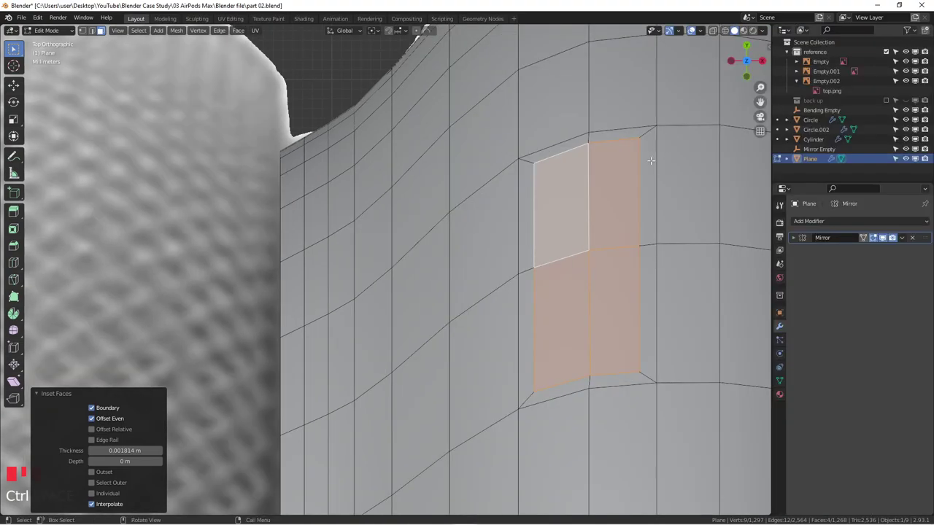
- Scale the four inset slot faces to about 0.886 and check their size against the top reference
{"action": "key", "text": "s"}
{"action": "left_click", "coordinate": [648, 159]}
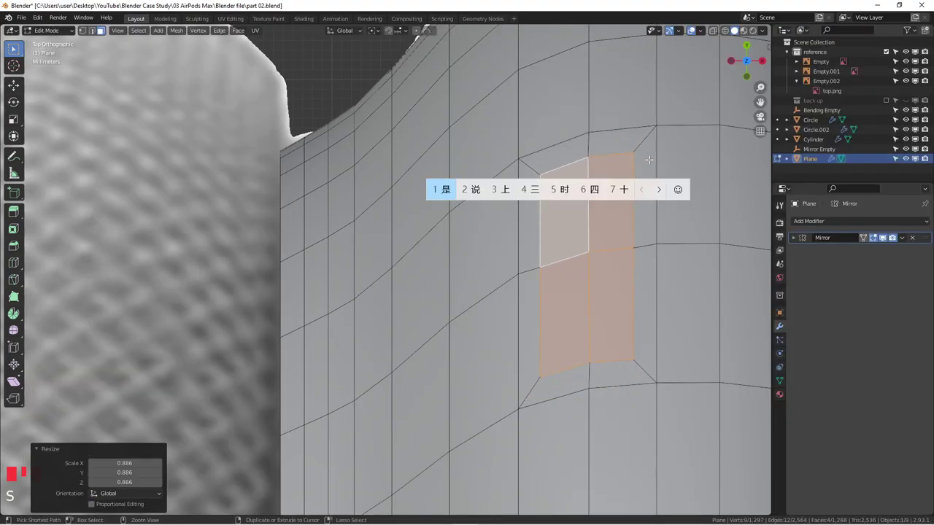
{"action": "key", "text": "ctrl+space"}
{"action": "key", "text": "ctrl+space"}
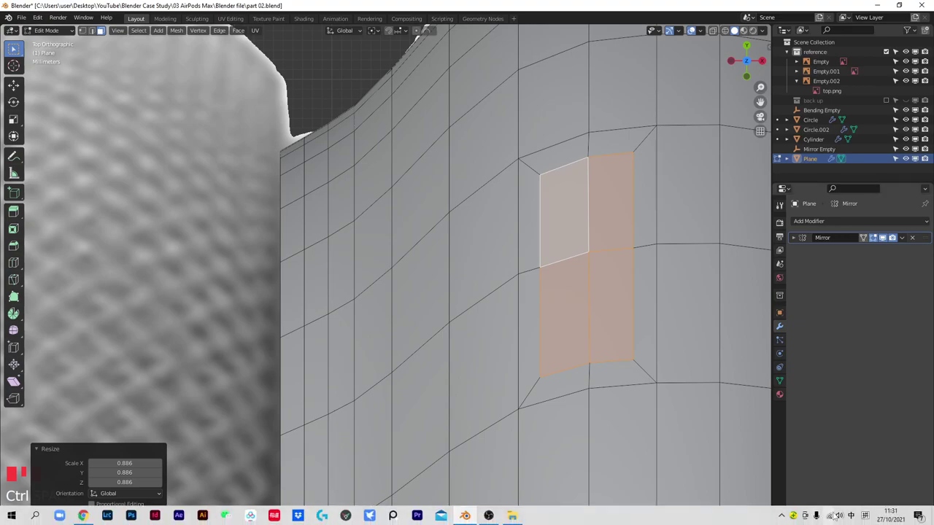
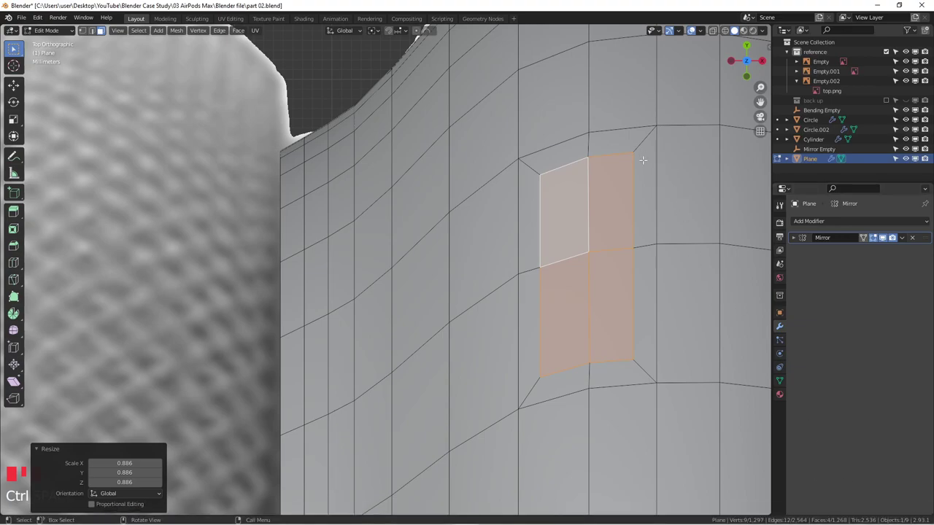
{"action": "key", "text": "alt+z"}
{"action": "key", "text": "alt+z"}
{"action": "middle_click_drag", "start_coordinate": [643, 161], "coordinate": [630, 196]}
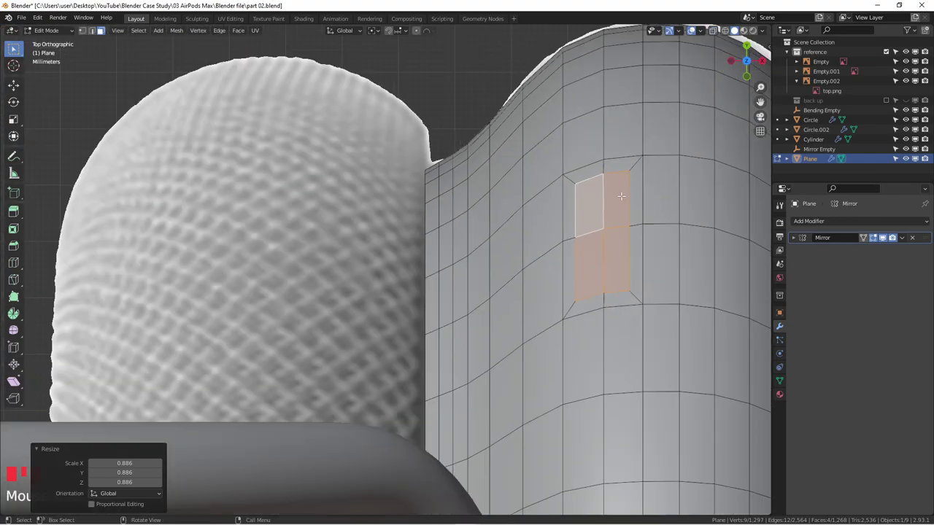
- Examine the four inset slot faces in right and top views with X-ray against the reference slot
{"action": "key", "text": "KP_3"}
{"action": "key", "text": "alt+z"}
{"action": "left_click", "coordinate": [550, 179], "text": "alt"}
{"action": "scroll", "coordinate": [562, 158], "scroll_direction": "down", "scroll_amount": 3}
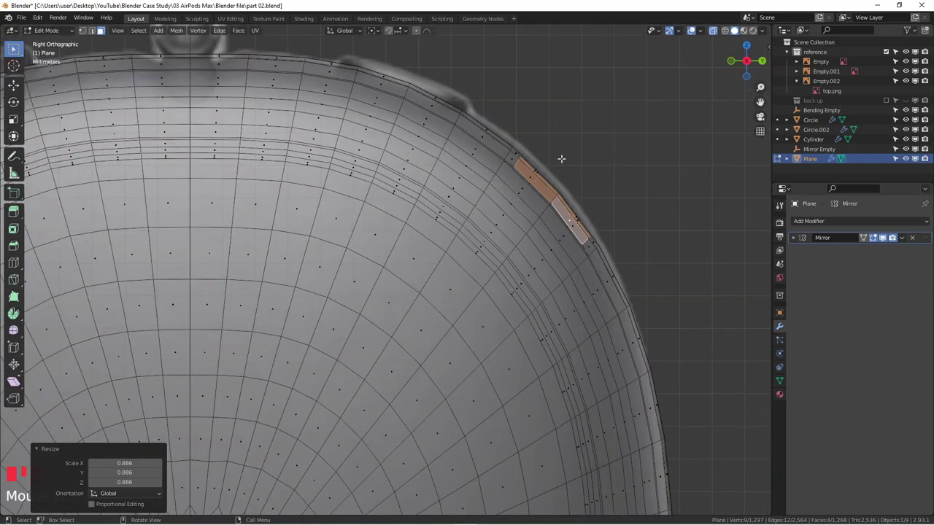
{"action": "scroll", "coordinate": [563, 169], "scroll_direction": "up", "scroll_amount": 2}
{"action": "middle_click_drag", "start_coordinate": [584, 171], "coordinate": [492, 208]}
{"action": "key", "text": "KP_7"}
{"action": "scroll", "coordinate": [524, 192], "scroll_direction": "up", "scroll_amount": 3}
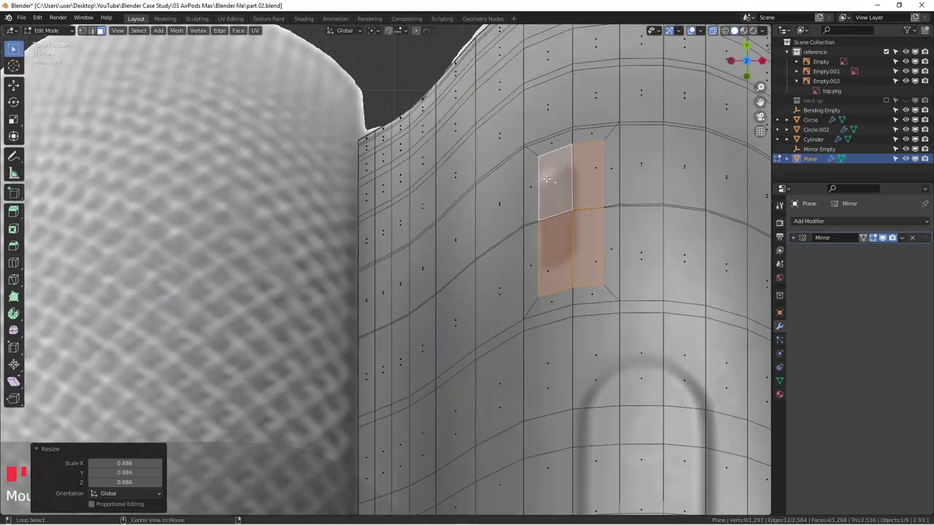
{"action": "key", "text": "alt+z"}
{"action": "scroll", "coordinate": [587, 147], "scroll_direction": "up", "scroll_amount": 3}
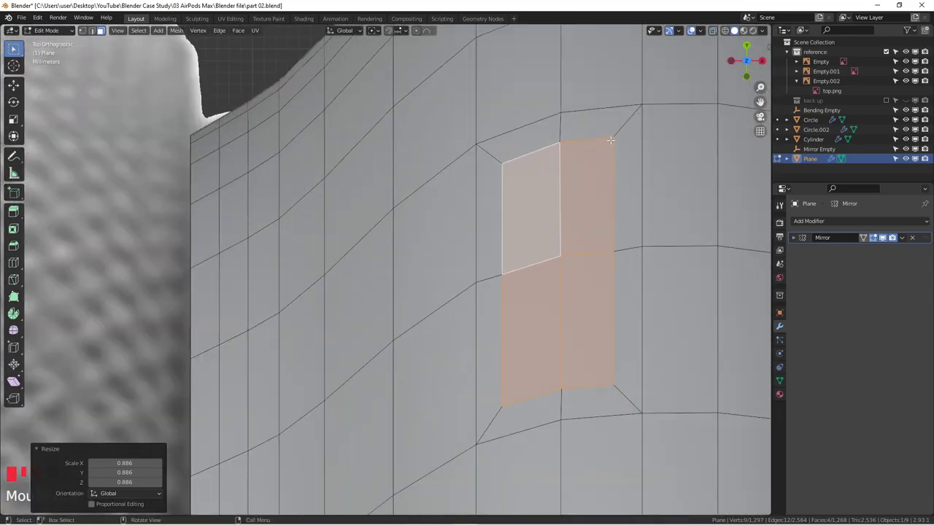
{"action": "key", "text": "alt+z"}
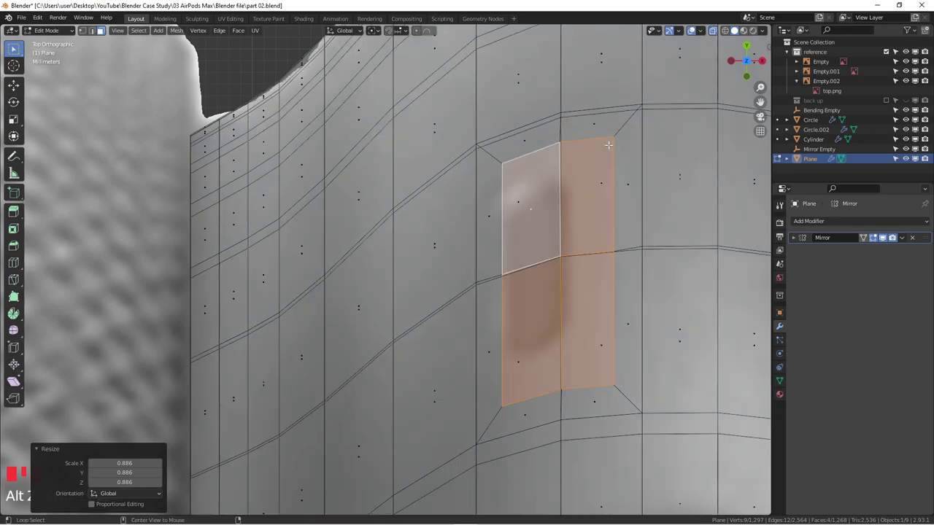
{"action": "key", "text": "alt+z"}
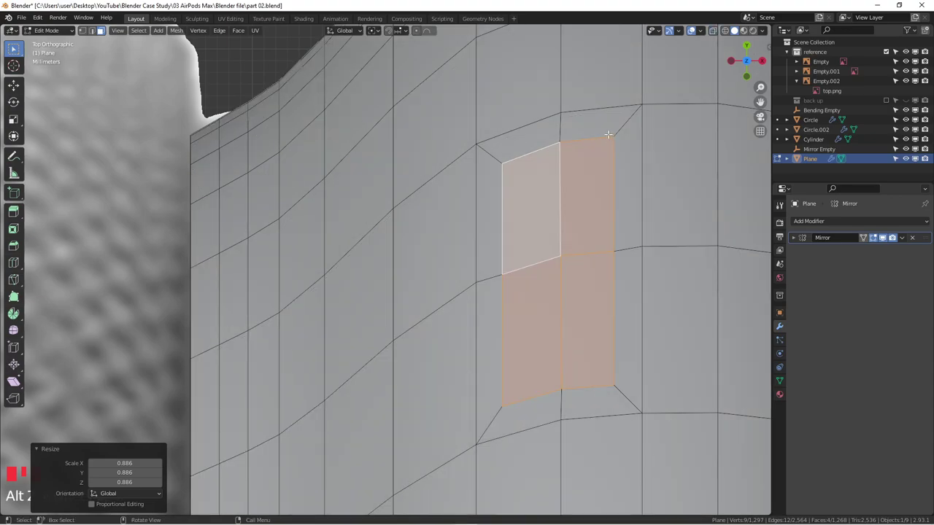
- Slide the middle vertex of the slot outline's upper edge outward, toward the surrounding shell edge, to start rounding that end
{"action": "key", "text": "1"}
{"action": "left_click", "coordinate": [623, 141]}
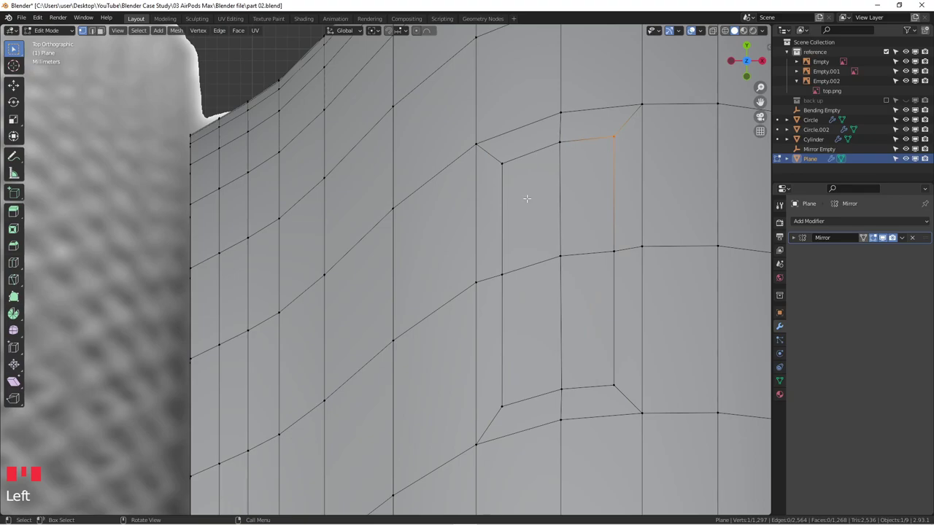
{"action": "left_click", "coordinate": [559, 254]}
{"action": "left_click", "coordinate": [561, 146]}
{"action": "key", "text": "g"}
{"action": "key", "text": "g"}
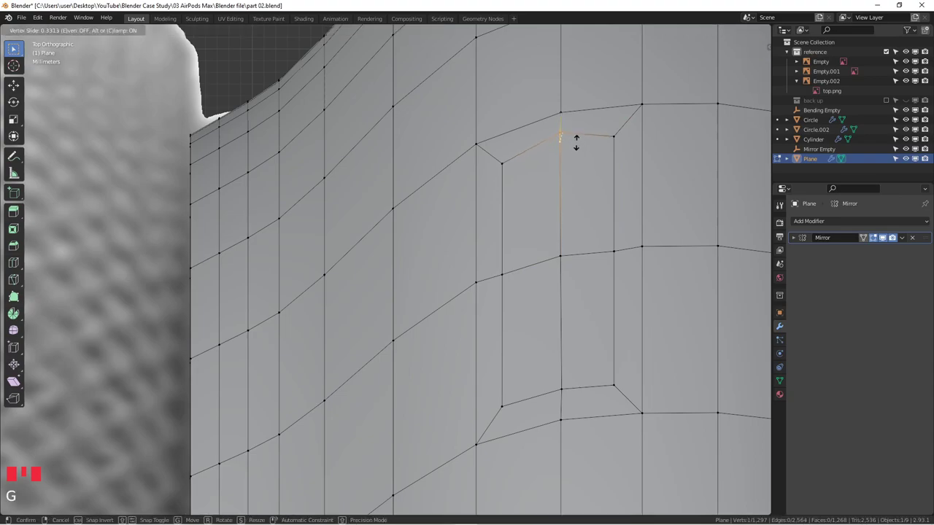
{"action": "left_click", "coordinate": [575, 136]}
- Slide the middle vertex of the slot outline's lower edge outward by a factor of about 0.502
{"action": "left_click", "coordinate": [563, 389]}
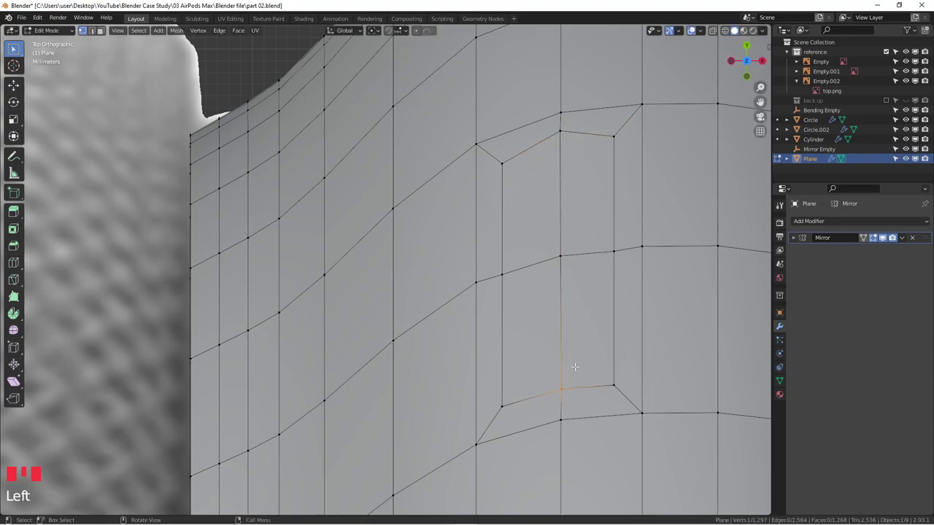
{"action": "key", "text": "g"}
{"action": "key", "text": "g"}
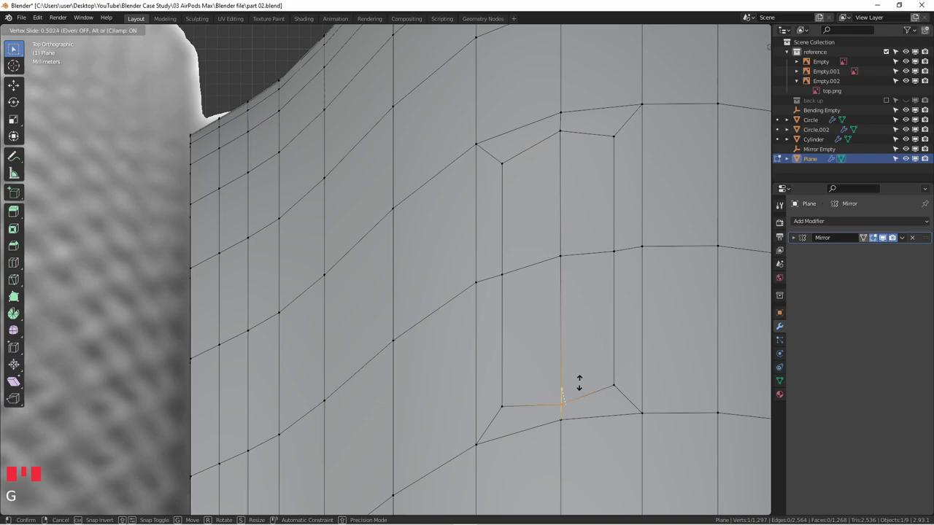
{"action": "left_click", "coordinate": [579, 382]}
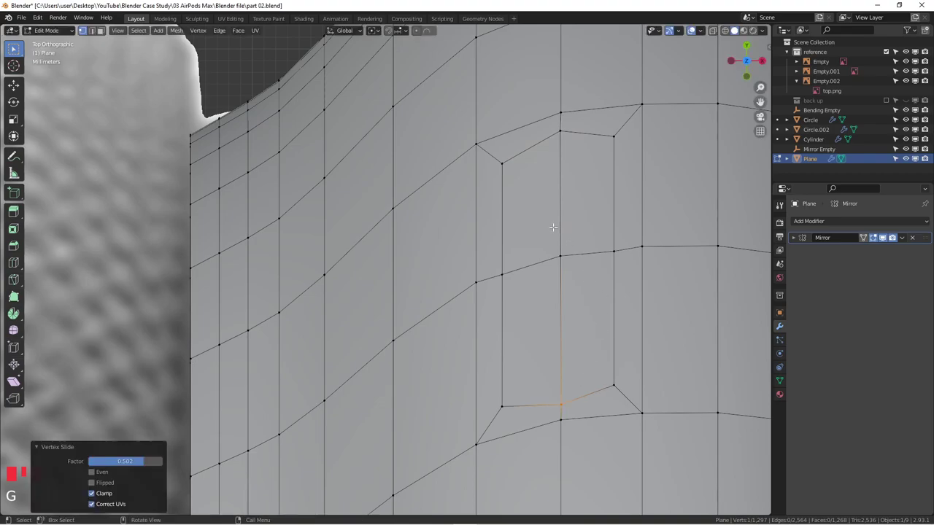
- Select the four faces inside the slot outline and inset them by about 0.00058 m
{"action": "key", "text": "3"}
{"action": "left_click_drag", "start_coordinate": [536, 214], "coordinate": [583, 305]}
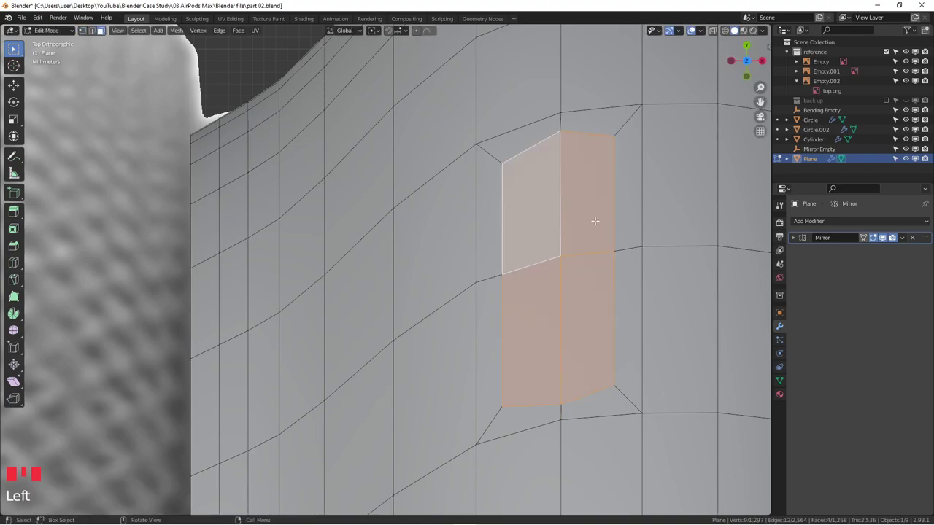
{"action": "scroll", "coordinate": [569, 138], "scroll_direction": "down", "scroll_amount": 1}
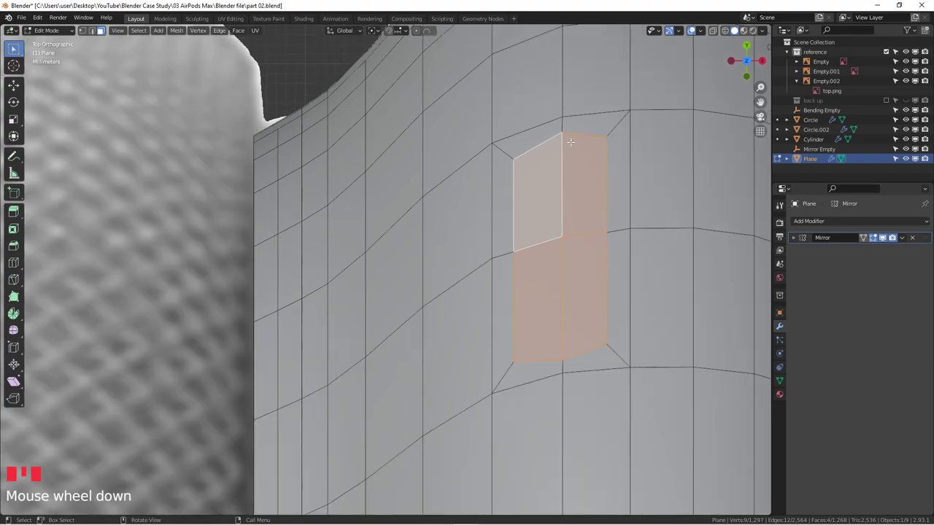
{"action": "scroll", "coordinate": [612, 159], "scroll_direction": "down", "scroll_amount": 4}
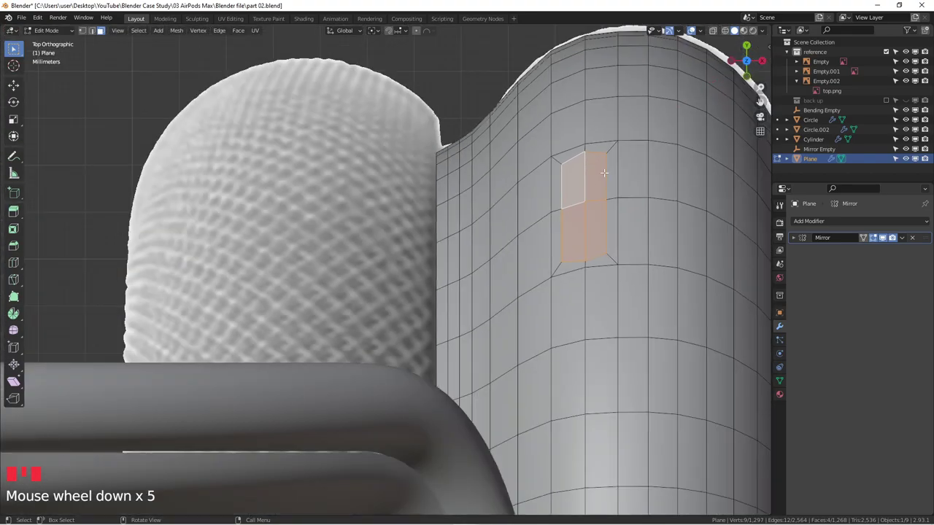
{"action": "scroll", "coordinate": [580, 187], "scroll_direction": "up", "scroll_amount": 2}
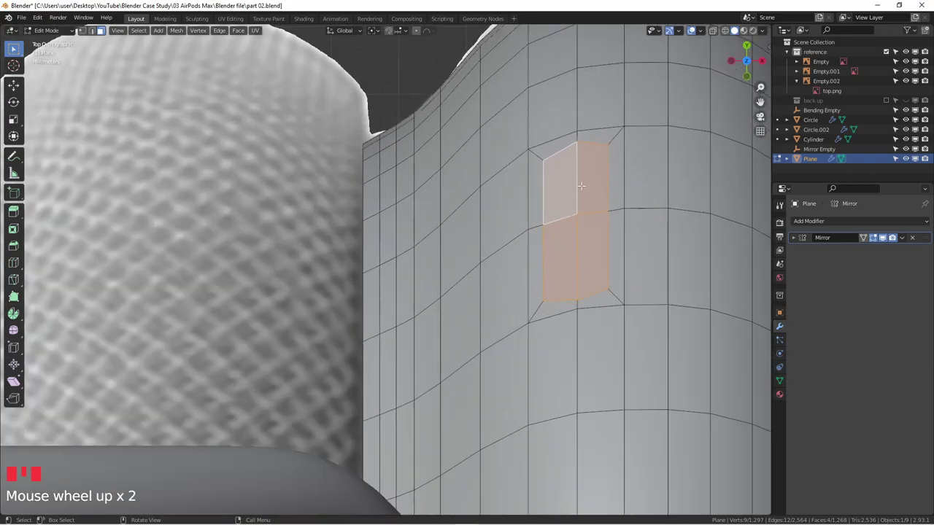
{"action": "key", "text": "i"}
{"action": "left_click", "coordinate": [610, 142]}
{"action": "scroll", "coordinate": [585, 147], "scroll_direction": "up", "scroll_amount": 2}
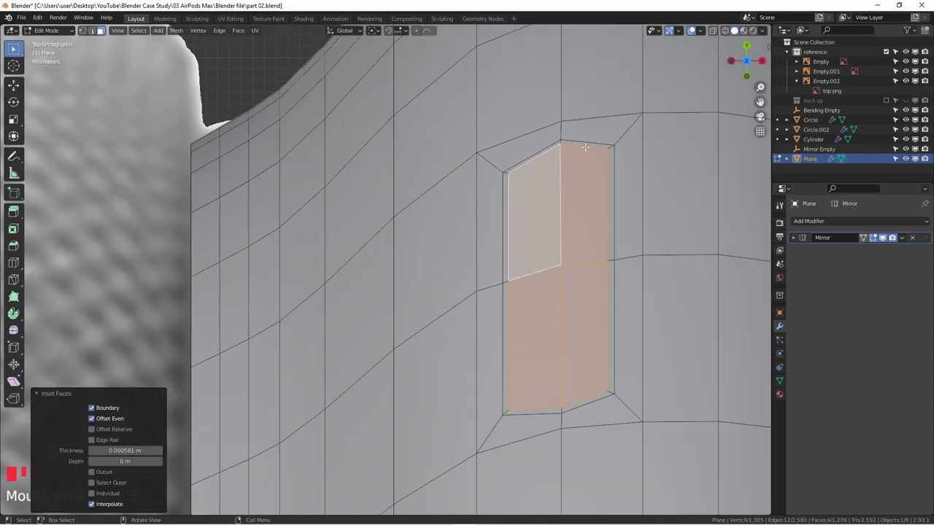
- Extrude the inset slot faces about 0.0066 m inward along their normal in the right view with X-ray on
{"action": "middle_click_drag", "start_coordinate": [560, 135], "coordinate": [552, 177]}
{"action": "key", "text": "KP_3"}
{"action": "scroll", "coordinate": [482, 170], "scroll_direction": "up", "scroll_amount": 1}
{"action": "scroll", "coordinate": [481, 170], "scroll_direction": "down", "scroll_amount": 2}
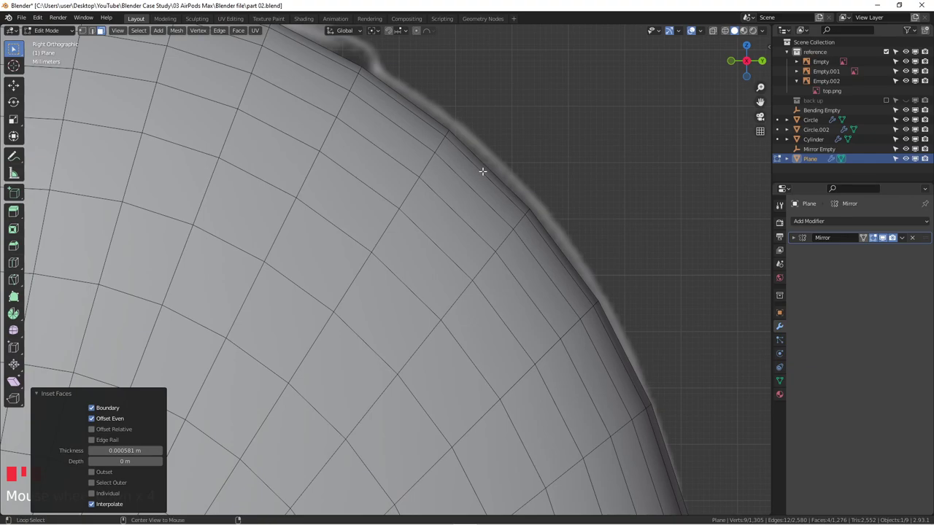
{"action": "key", "text": "alt+z"}
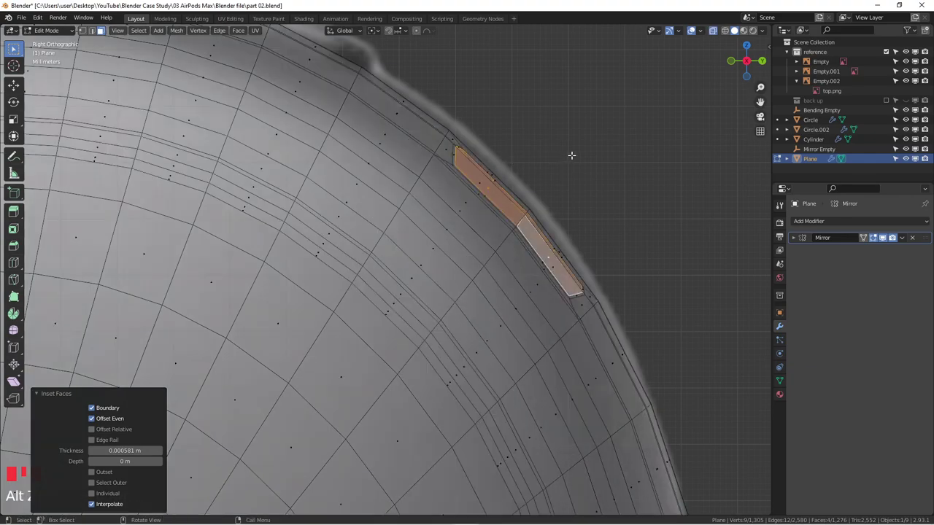
{"action": "key", "text": "e"}
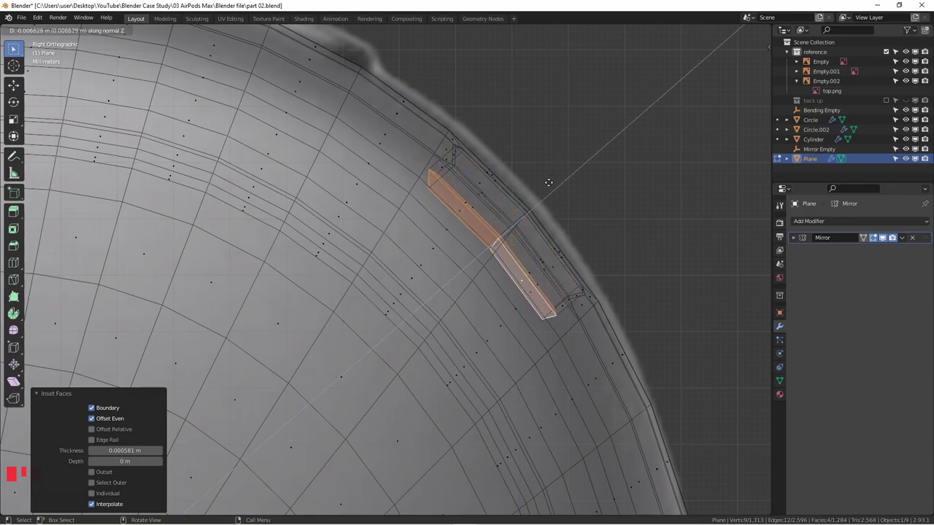
{"action": "left_click", "coordinate": [550, 179]}
- Return to Object Mode and add a Subdivision Surface modifier to the shell with a viewport level of 2
{"action": "middle_click_drag", "start_coordinate": [550, 198], "coordinate": [532, 207]}
{"action": "key", "text": "alt+z"}
{"action": "key", "text": "Tab"}
{"action": "scroll", "coordinate": [511, 210], "scroll_direction": "up", "scroll_amount": 3}
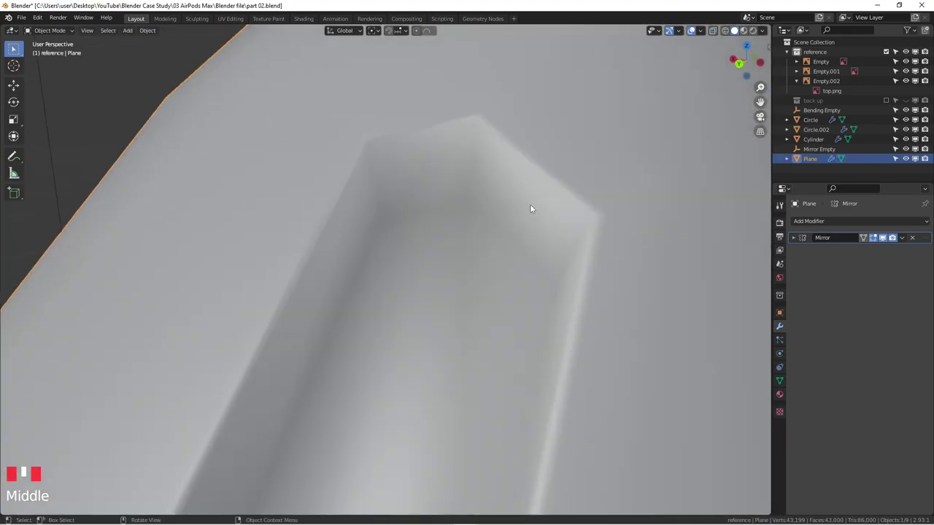
{"action": "scroll", "coordinate": [615, 217], "scroll_direction": "down", "scroll_amount": 4}
{"action": "middle_click_drag", "start_coordinate": [606, 231], "coordinate": [500, 198]}
{"action": "scroll", "coordinate": [620, 254], "scroll_direction": "down", "scroll_amount": 11}
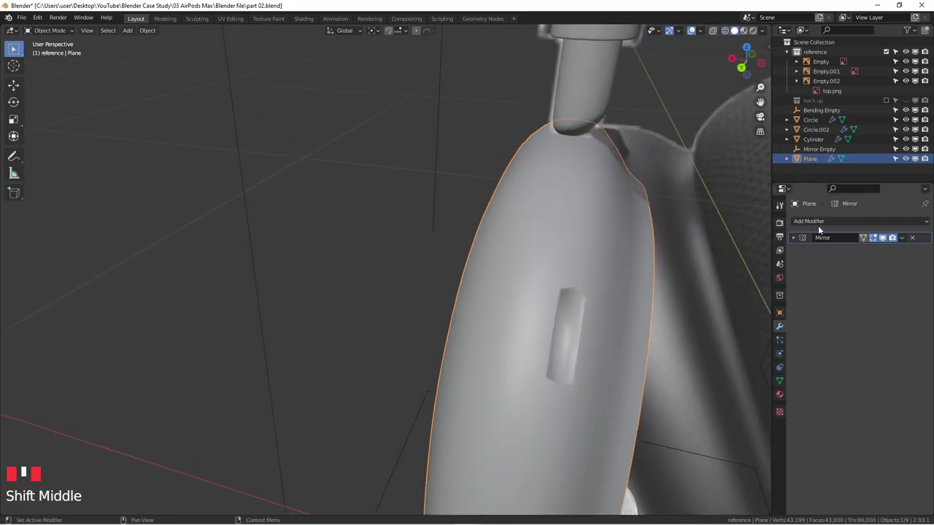
{"action": "left_click", "coordinate": [868, 221]}
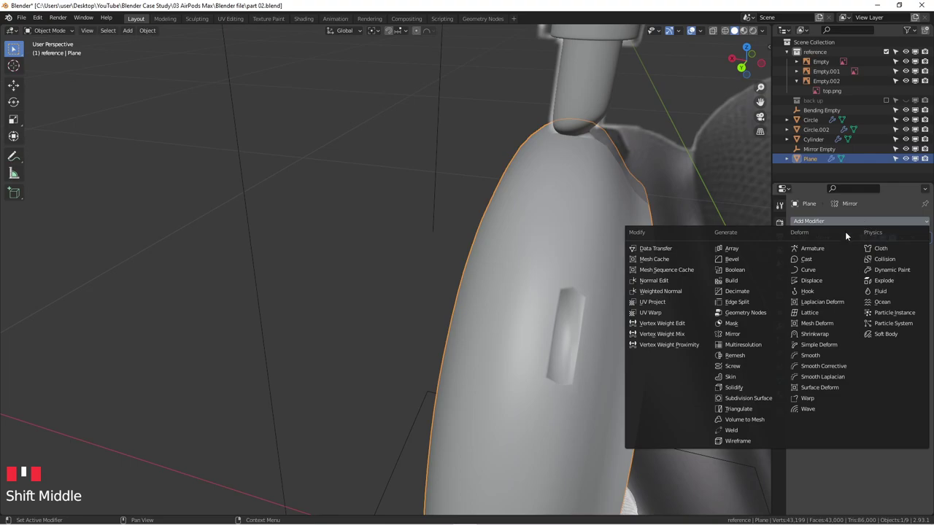
{"action": "left_click", "coordinate": [757, 397]}
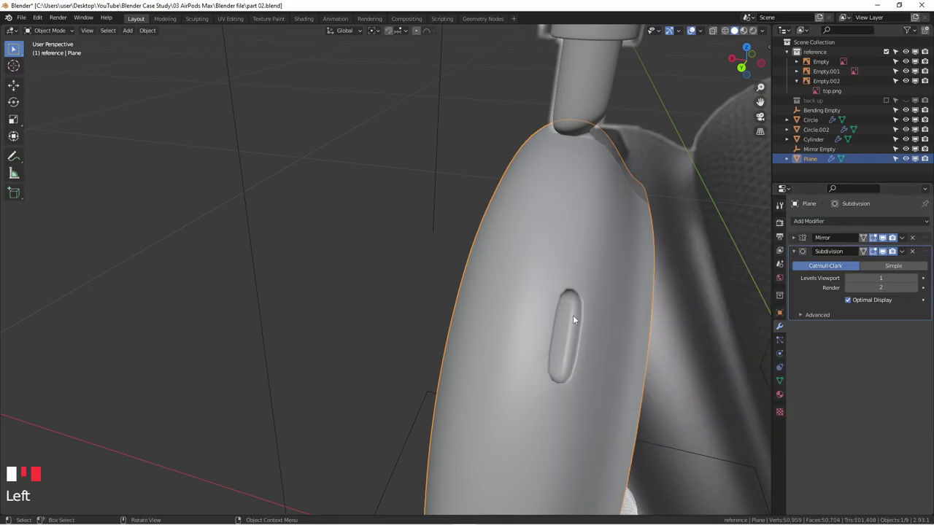
{"action": "scroll", "coordinate": [574, 317], "scroll_direction": "up", "scroll_amount": 3}
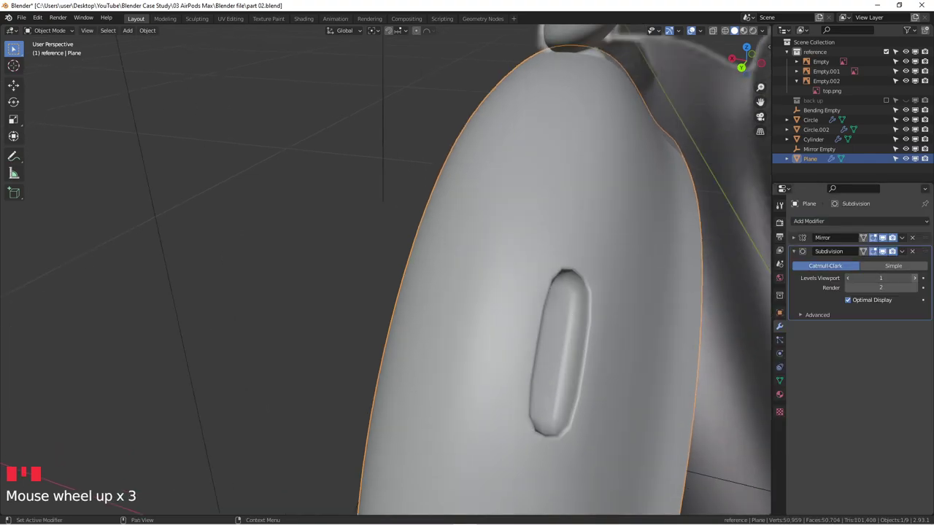
{"action": "left_click", "coordinate": [911, 279]}
- Compare the smoothed slot recess with the top reference using X-ray and check the small slot at the shell's opposite end
{"action": "middle_click_drag", "start_coordinate": [580, 310], "coordinate": [520, 164]}
{"action": "key", "text": "Tab"}
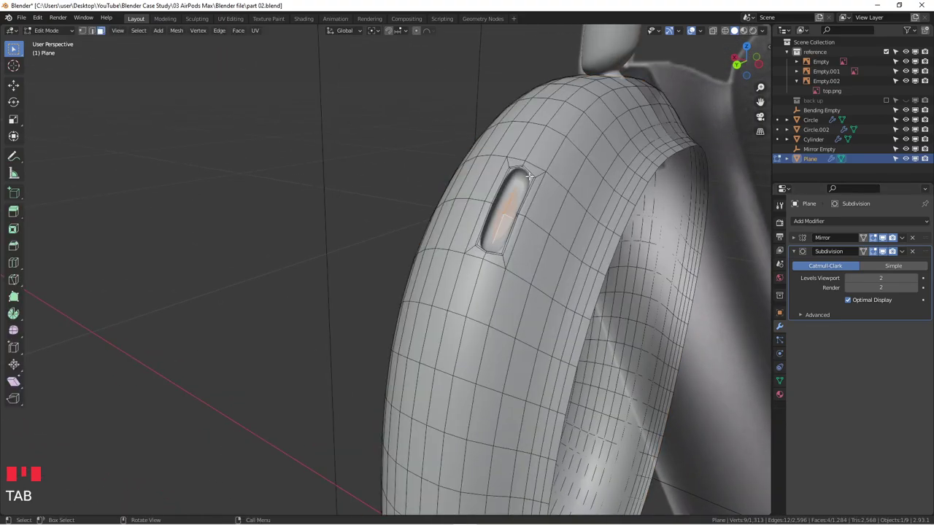
{"action": "key", "text": "KP_7"}
{"action": "key", "text": "Tab"}
{"action": "scroll", "coordinate": [515, 214], "scroll_direction": "down", "scroll_amount": 4}
{"action": "middle_click_drag", "start_coordinate": [506, 229], "coordinate": [512, 204], "text": "shift"}
{"action": "key", "text": "alt+z"}
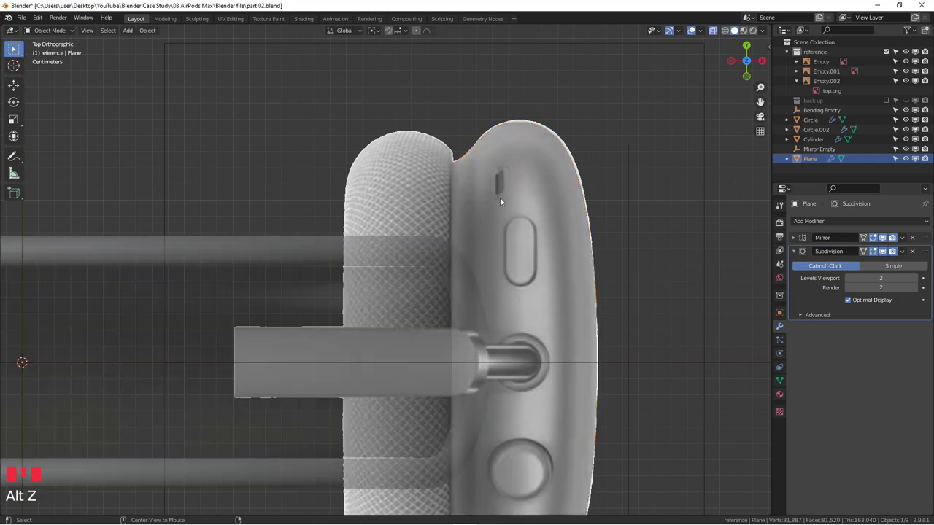
{"action": "key", "text": "alt+z"}
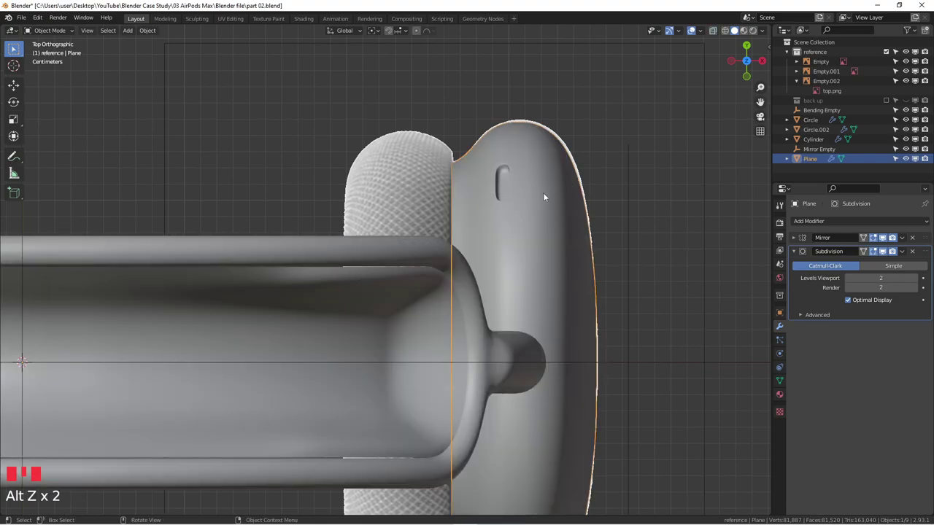
{"action": "scroll", "coordinate": [546, 264], "scroll_direction": "down", "scroll_amount": 3}
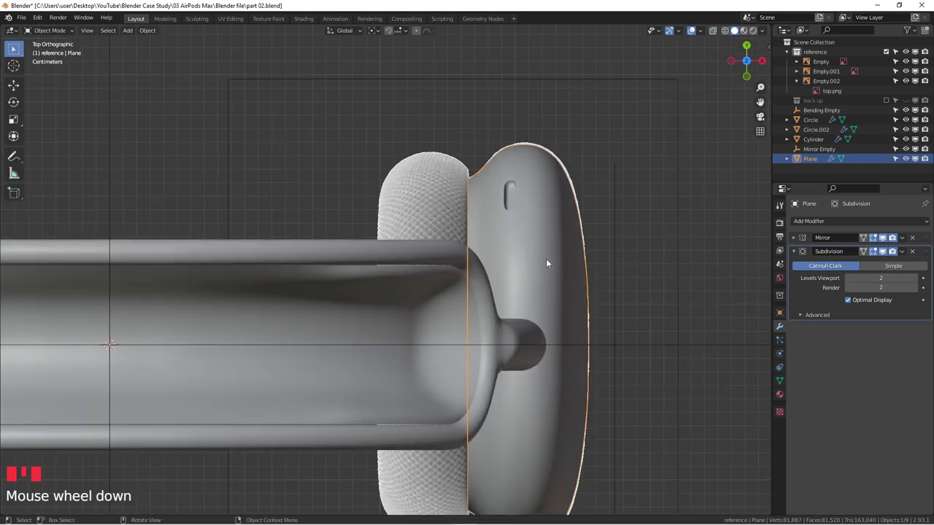
{"action": "middle_click_drag", "start_coordinate": [546, 264], "coordinate": [562, 175], "text": "shift"}
{"action": "key", "text": "alt+z"}
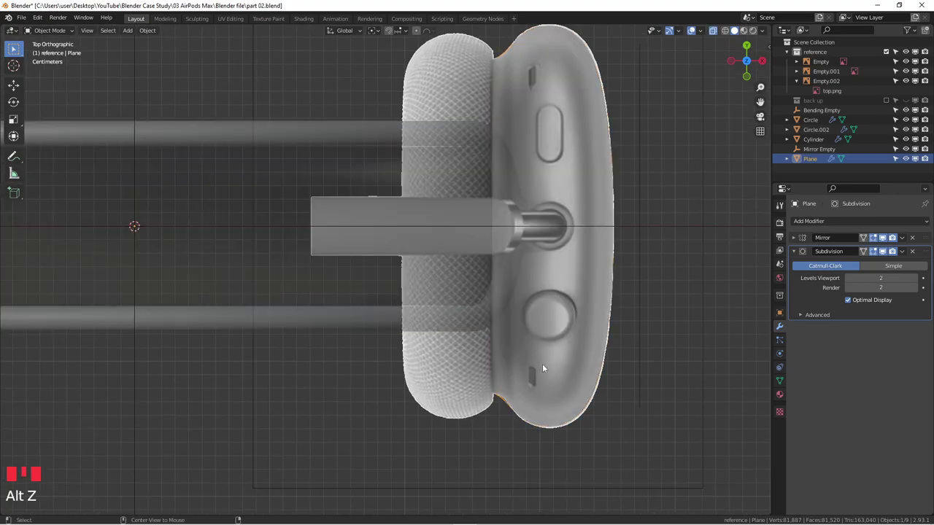
{"action": "key", "text": "alt+z"}
- Select the two-by-two block of shell faces around the lower small reference slot and inset it by about 0.002 m
{"action": "scroll", "coordinate": [541, 364], "scroll_direction": "up", "scroll_amount": 3}
{"action": "mouse_move", "coordinate": [540, 364]}
{"action": "middle_mouse_down", "text": "shift"}
{"action": "mouse_move", "coordinate": [541, 315]}
{"action": "mouse_move", "coordinate": [547, 349]}
{"action": "middle_mouse_up", "text": "shift"}
{"action": "key", "text": "Tab"}
{"action": "key", "text": "alt+z"}
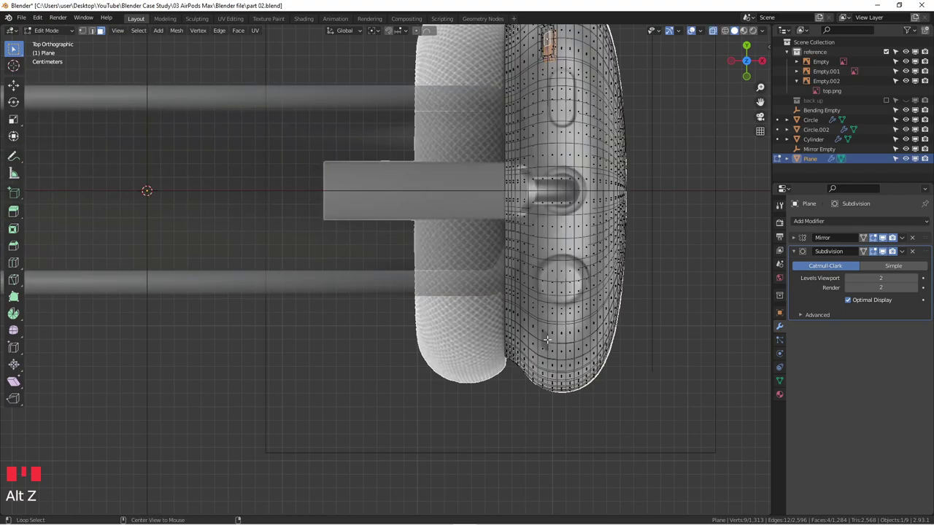
{"action": "scroll", "coordinate": [545, 346], "scroll_direction": "up", "scroll_amount": 5}
{"action": "key", "text": "alt+z"}
{"action": "scroll", "coordinate": [540, 337], "scroll_direction": "up", "scroll_amount": 1}
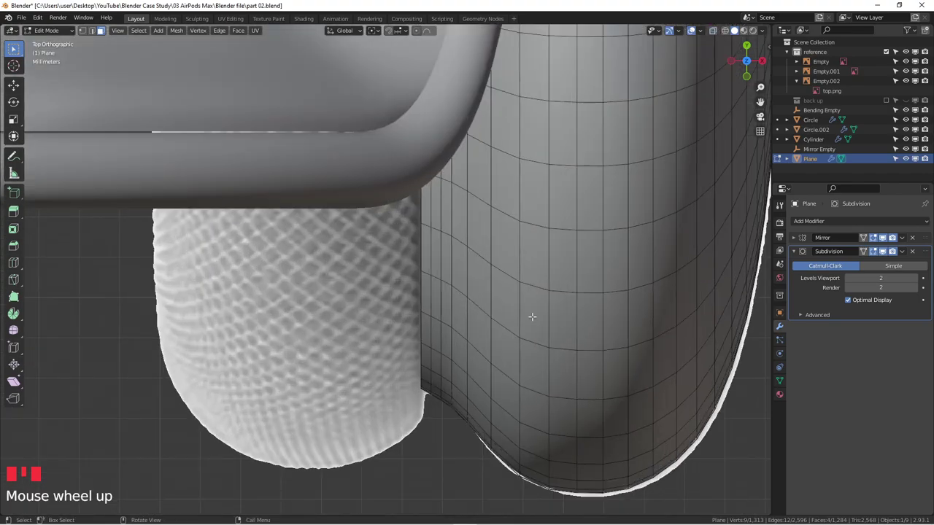
{"action": "left_click_drag", "start_coordinate": [509, 330], "coordinate": [537, 375]}
{"action": "key", "text": "alt+z"}
{"action": "key", "text": "alt+z"}
{"action": "left_click", "coordinate": [531, 319]}
{"action": "left_click_drag", "start_coordinate": [531, 318], "coordinate": [562, 372]}
{"action": "key", "text": "alt+z"}
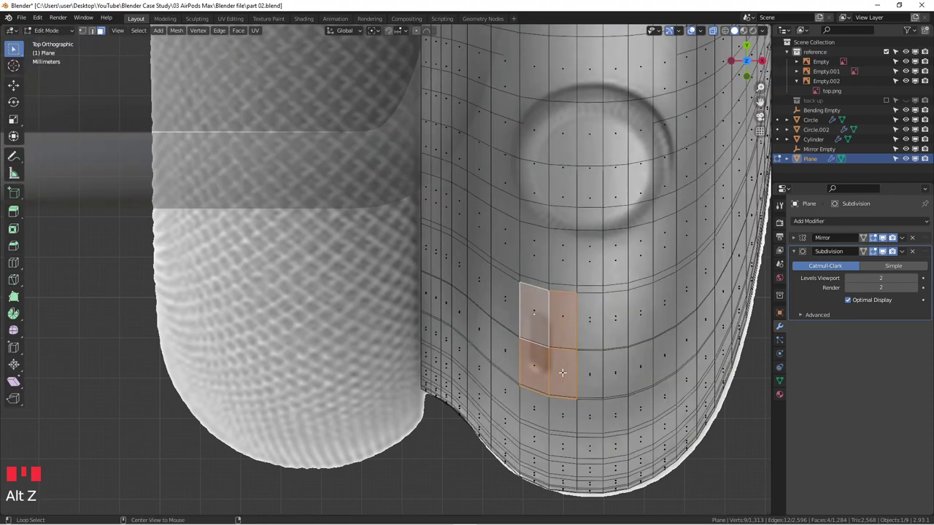
{"action": "key", "text": "alt+z"}
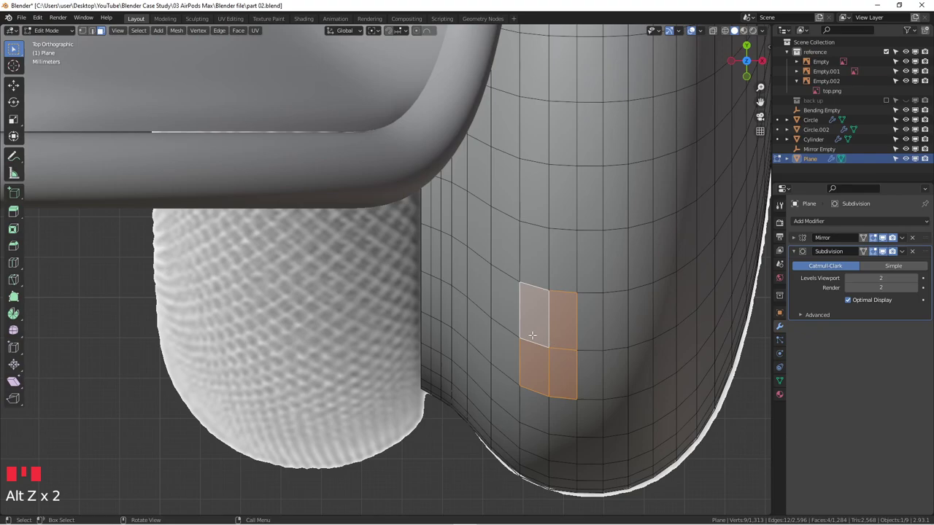
{"action": "key", "text": "i"}
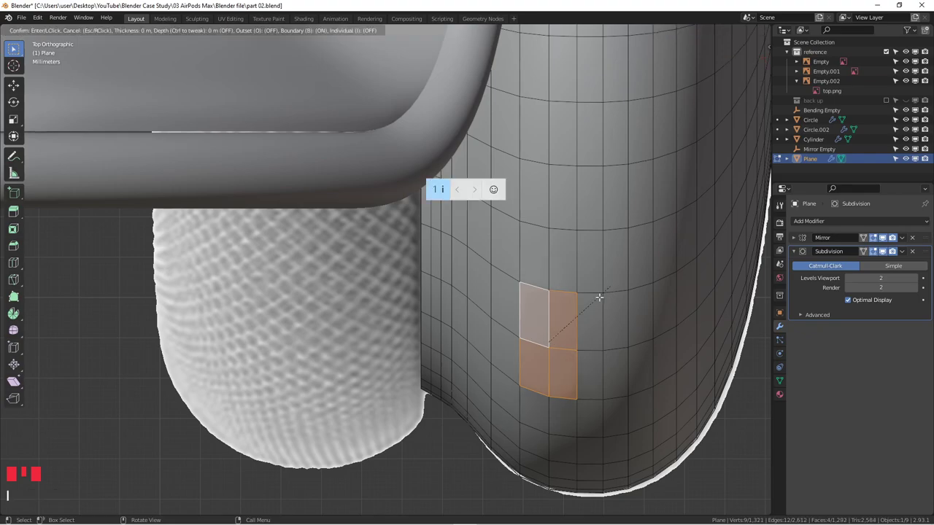
{"action": "left_click", "coordinate": [607, 294]}
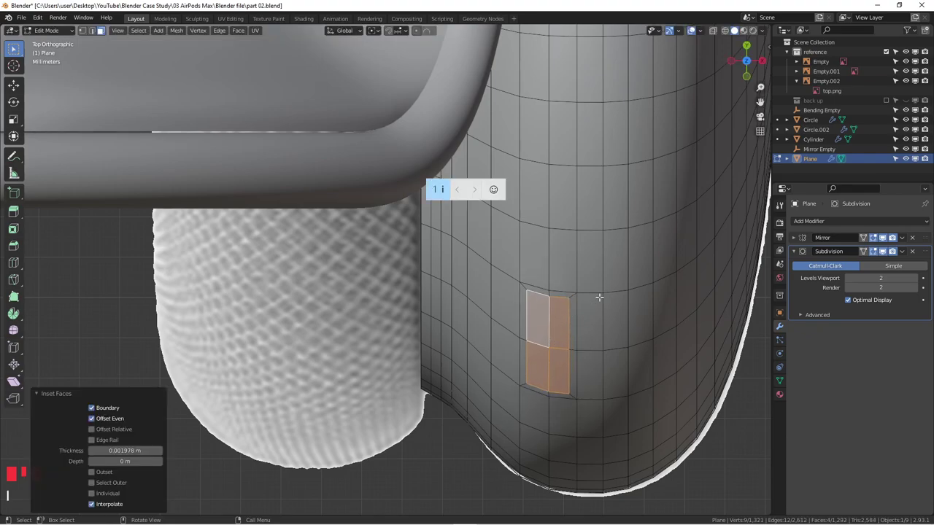
{"action": "scroll", "coordinate": [540, 218], "scroll_direction": "up", "scroll_amount": 5}
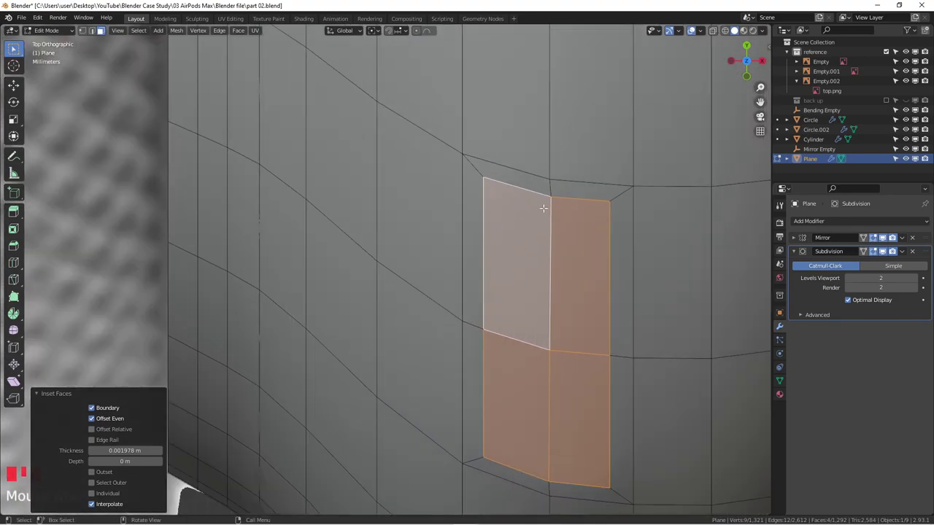
- Slide the middle vertices of the lower slot's upper and lower edges outward by factors of about 0.44 and 0.51, then reselect its four faces
{"action": "key", "text": "1"}
{"action": "left_click", "coordinate": [552, 199]}
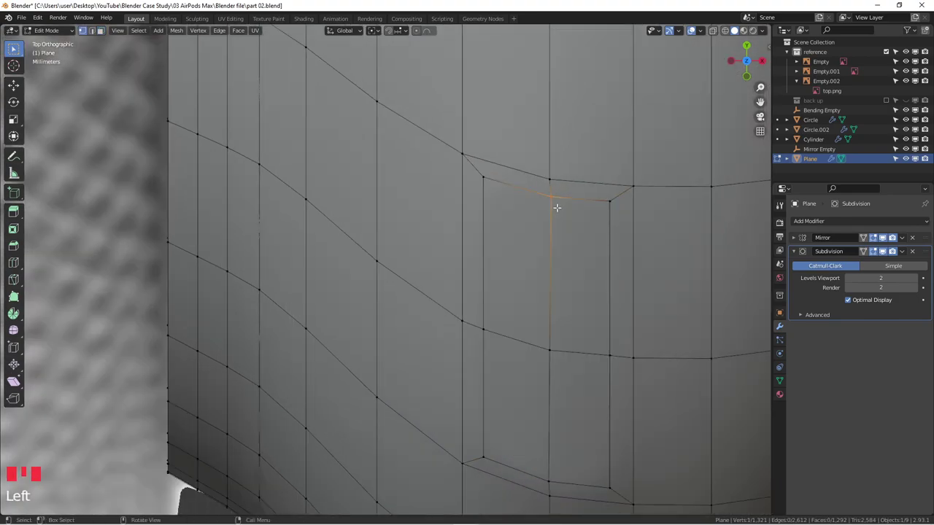
{"action": "key", "text": "g"}
{"action": "key", "text": "g"}
{"action": "left_click", "coordinate": [555, 196]}
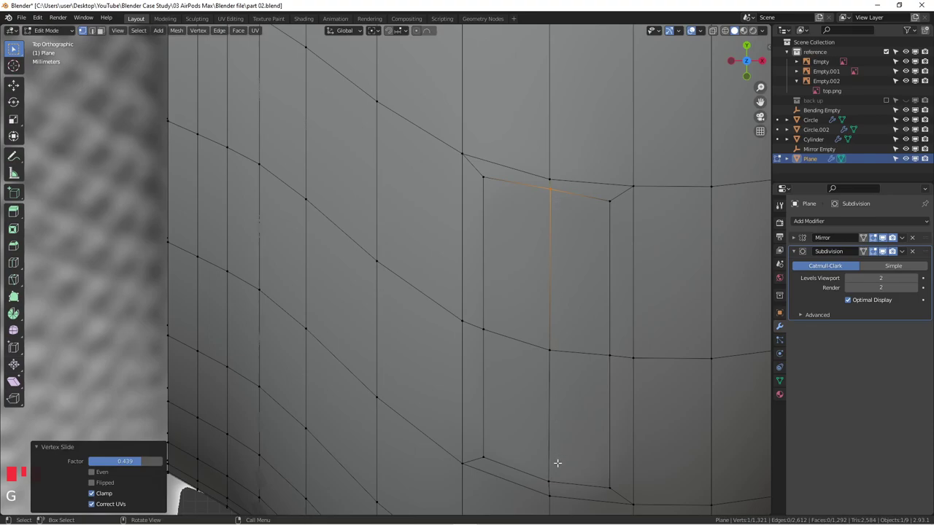
{"action": "left_click", "coordinate": [548, 483]}
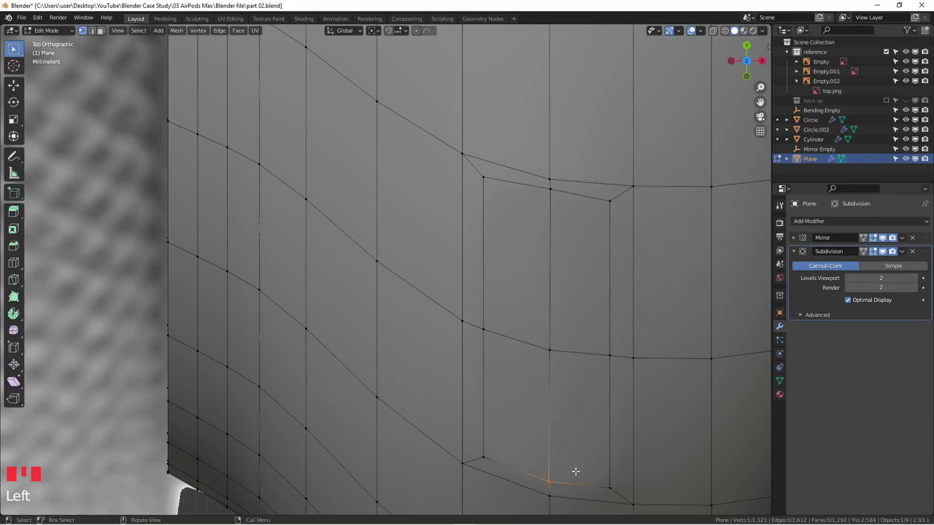
{"action": "key", "text": "g"}
{"action": "key", "text": "g"}
{"action": "left_click", "coordinate": [578, 480]}
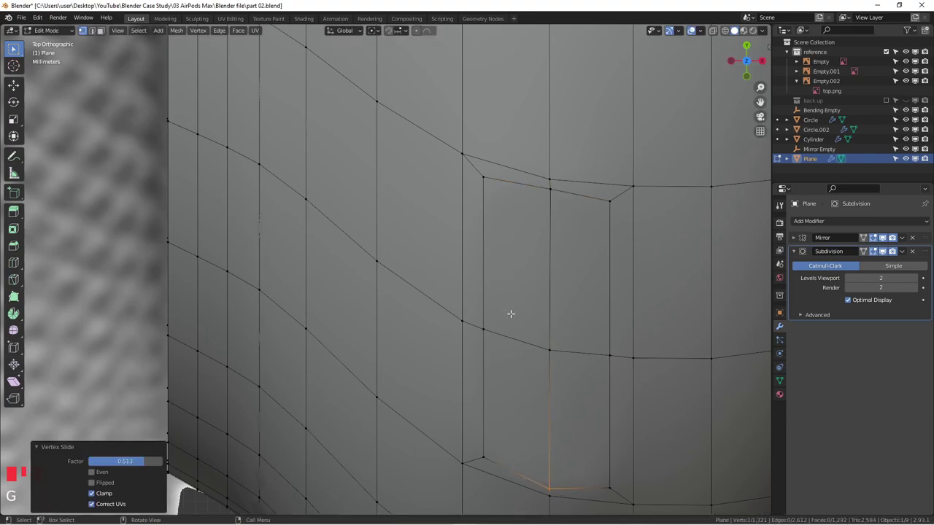
{"action": "key", "text": "3"}
{"action": "left_click_drag", "start_coordinate": [520, 284], "coordinate": [593, 358]}
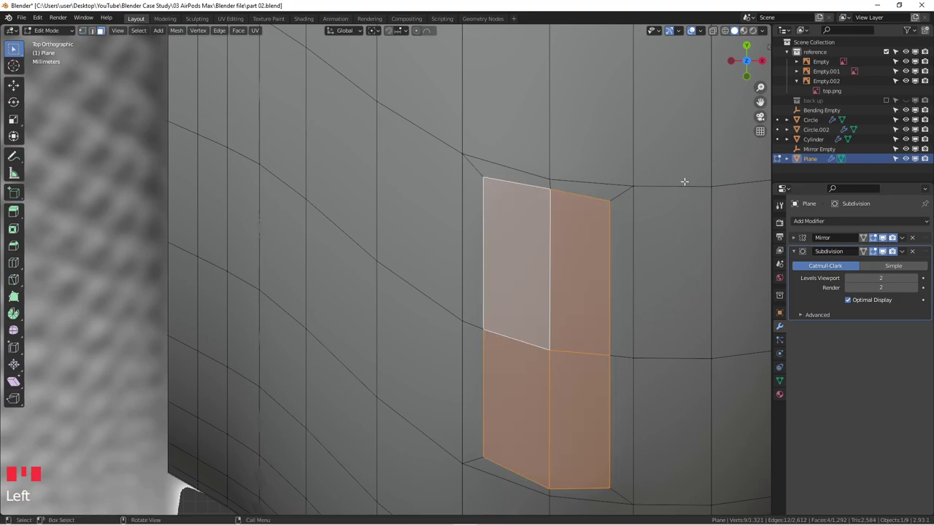
- Scale the four slot faces to about 0.954 and inset them by about 0.00076 m
{"action": "key", "text": "s"}
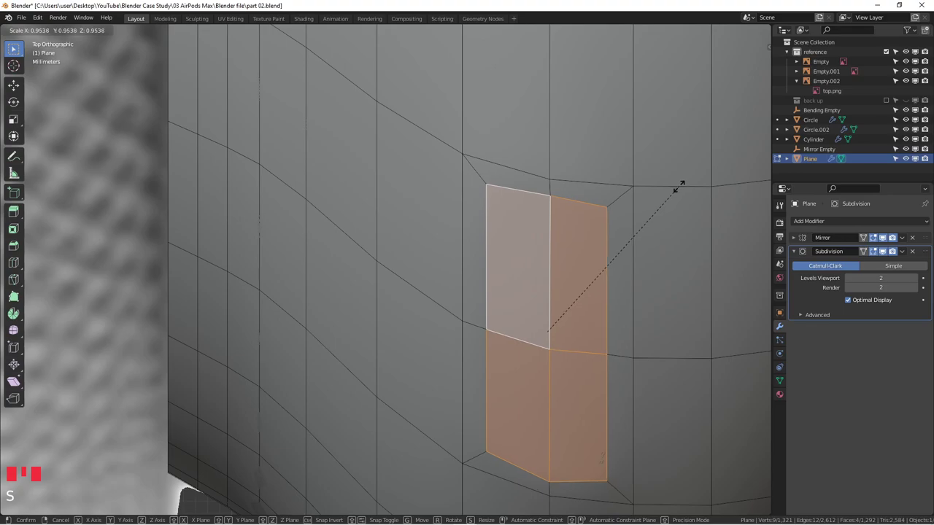
{"action": "left_click", "coordinate": [680, 187]}
{"action": "key", "text": "i"}
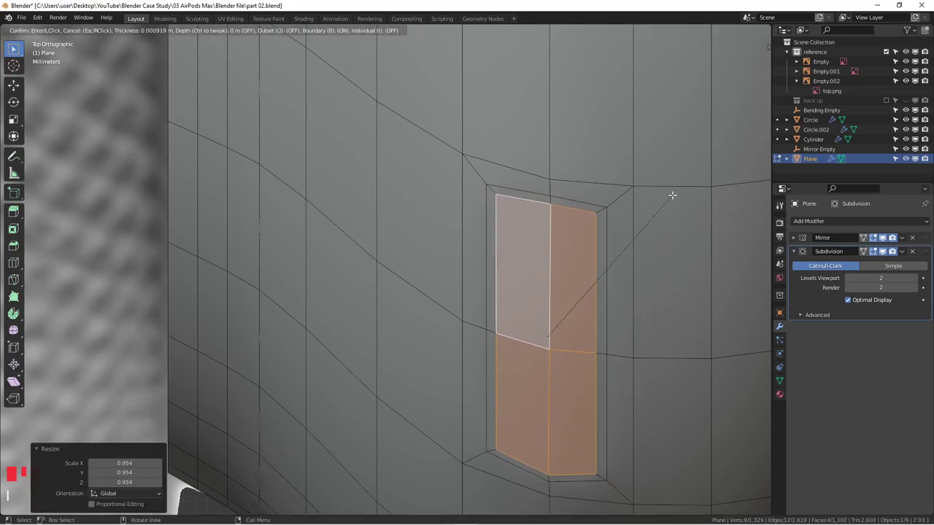
{"action": "left_click", "coordinate": [674, 195]}
- Extrude the inset slot faces in place in the right view
{"action": "middle_click_drag", "start_coordinate": [674, 195], "coordinate": [558, 146]}
{"action": "key", "text": "KP_3"}
{"action": "scroll", "coordinate": [548, 162], "scroll_direction": "down", "scroll_amount": 5}
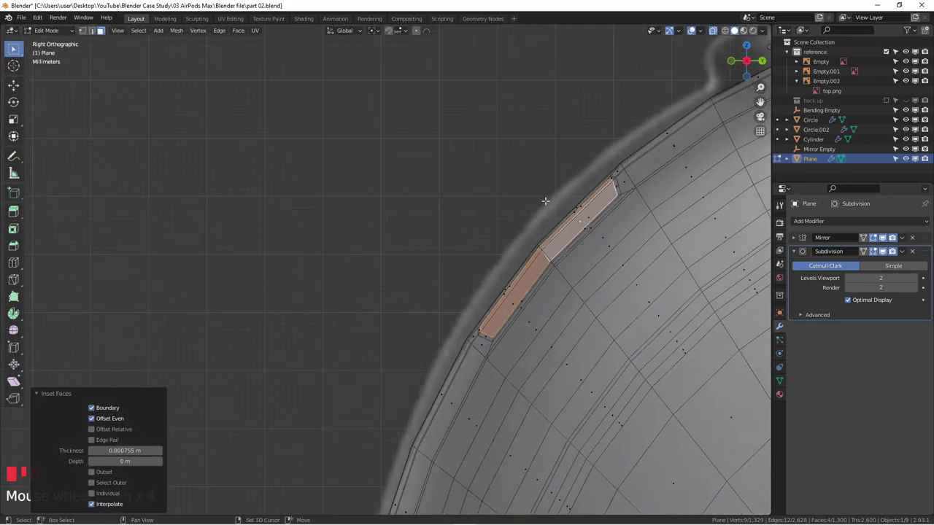
{"action": "middle_click_drag", "start_coordinate": [546, 198], "coordinate": [384, 165], "text": "shift"}
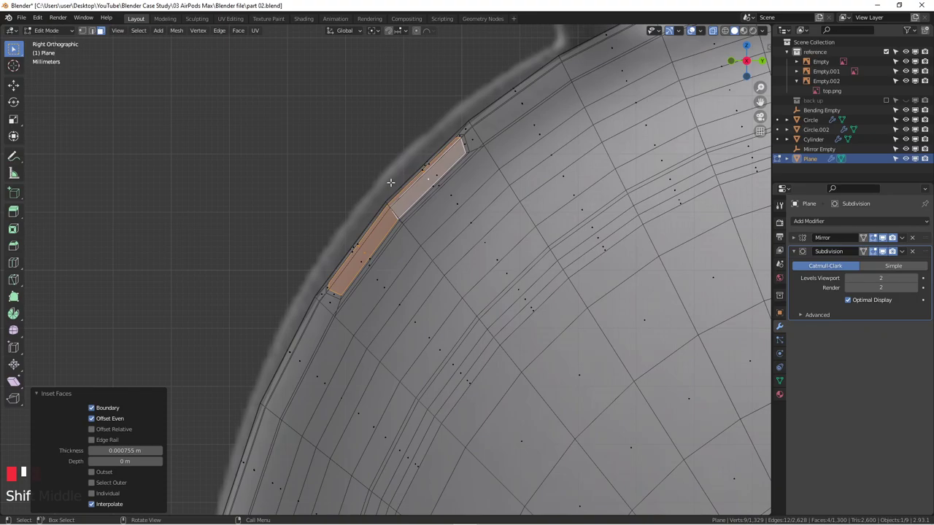
{"action": "key", "text": "e"}
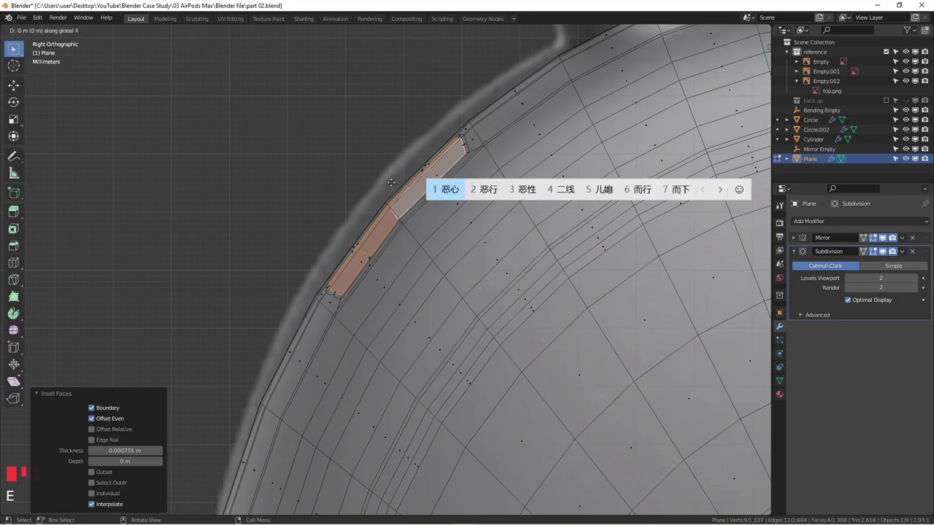
{"action": "right_click", "coordinate": [390, 183]}
{"action": "key", "text": "g"}
{"action": "key", "text": "x"}
{"action": "right_click", "coordinate": [354, 148]}
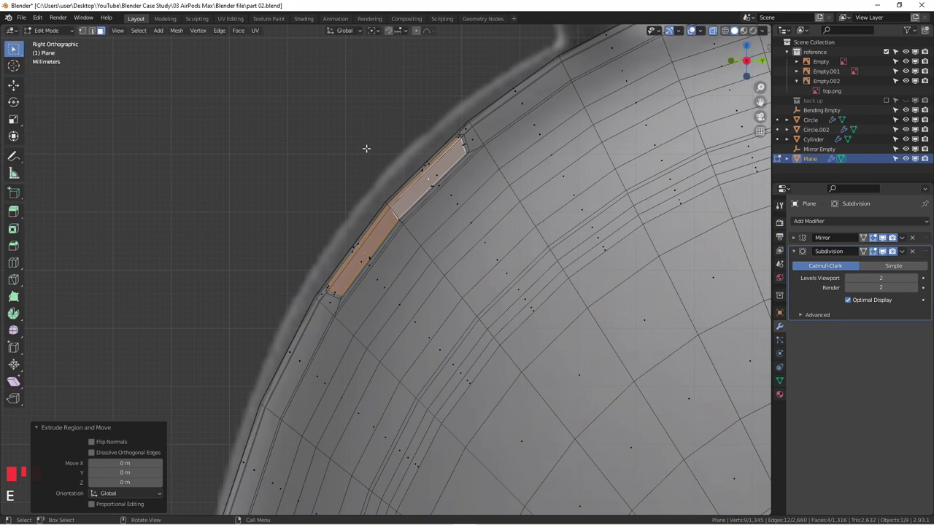
- Try extruding the slot faces about 0.0128 m along the normal's X axis, undo it, and return to the right view
{"action": "key", "text": "e"}
{"action": "key", "text": "x"}
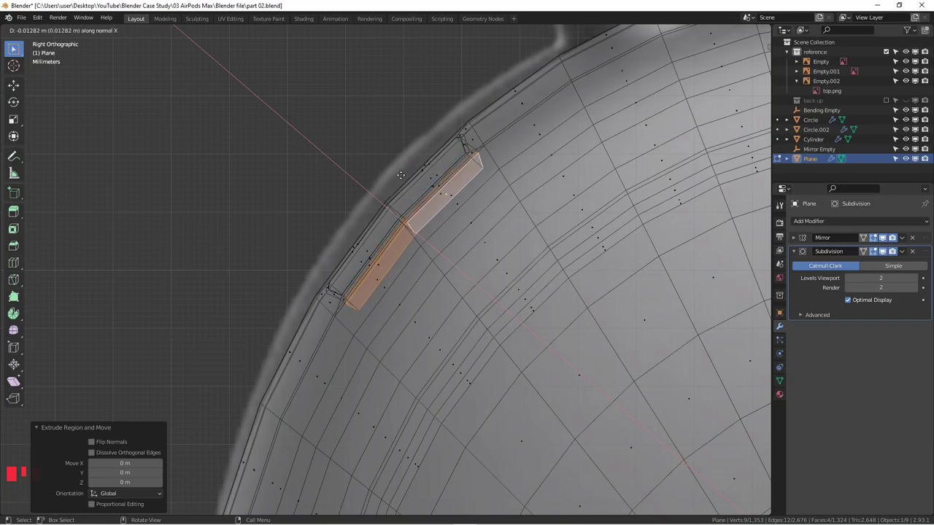
{"action": "left_click", "coordinate": [402, 175]}
{"action": "middle_click_drag", "start_coordinate": [401, 175], "coordinate": [562, 249]}
{"action": "key", "text": "KP_7"}
{"action": "key", "text": "ctrl+z"}
{"action": "middle_click_drag", "start_coordinate": [499, 225], "coordinate": [327, 158]}
{"action": "key", "text": "KP_3"}
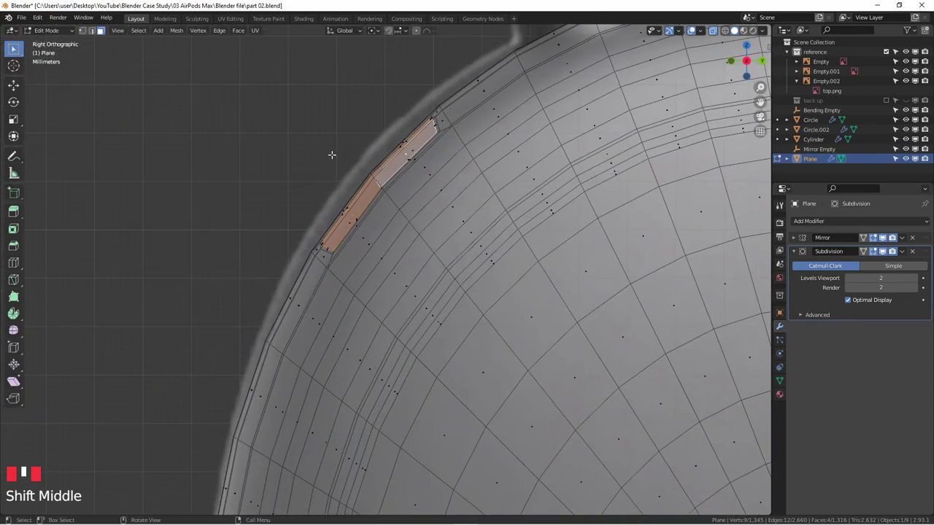
- Move the extruded slot faces inward by 0.004 m in Y and -0.003 m in Z in the right view
{"action": "key", "text": "g"}
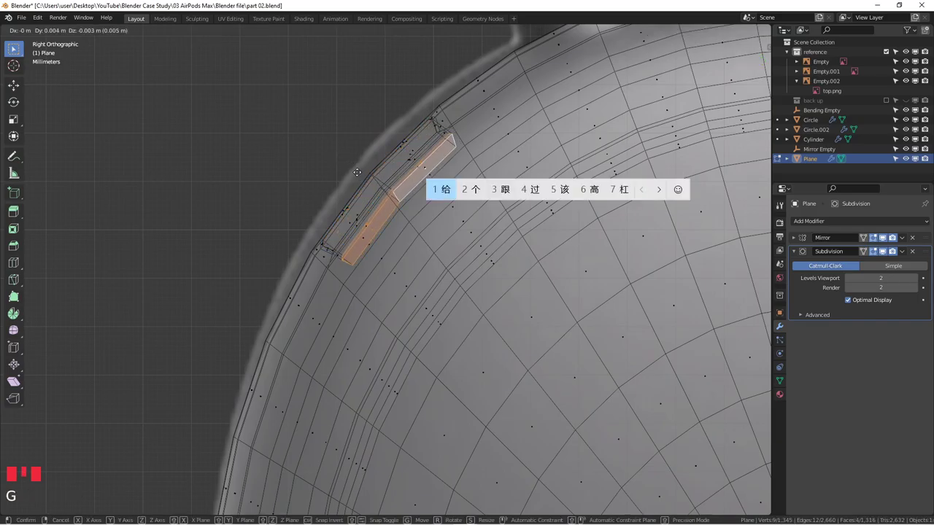
{"action": "left_click", "coordinate": [356, 171]}
{"action": "middle_click_drag", "start_coordinate": [334, 199], "coordinate": [513, 233]}
{"action": "key", "text": "KP_3"}
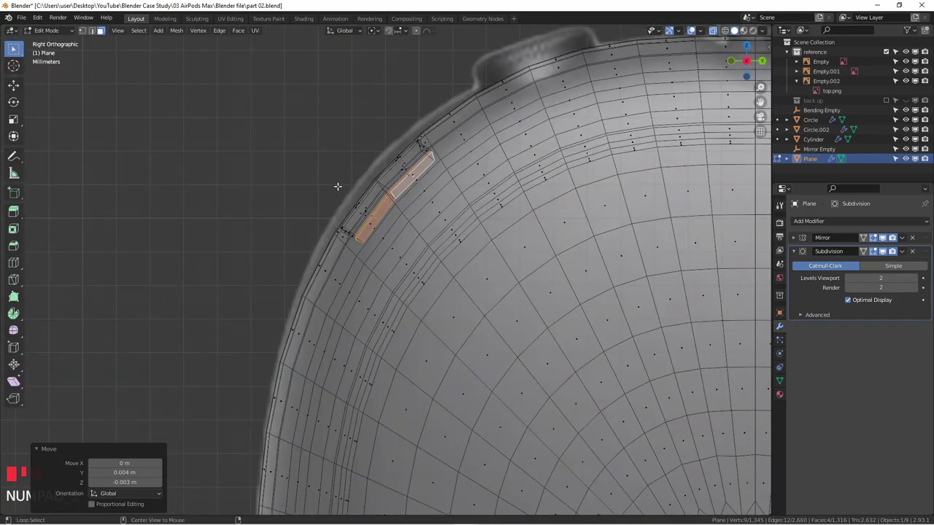
{"action": "scroll", "coordinate": [338, 186], "scroll_direction": "down", "scroll_amount": 2}
{"action": "mouse_move", "coordinate": [337, 186]}
{"action": "middle_mouse_down"}
{"action": "mouse_move", "coordinate": [511, 234]}
{"action": "mouse_move", "coordinate": [452, 219]}
{"action": "mouse_move", "coordinate": [471, 223]}
{"action": "mouse_move", "coordinate": [454, 167]}
{"action": "mouse_move", "coordinate": [447, 171]}
{"action": "mouse_move", "coordinate": [472, 196]}
{"action": "mouse_move", "coordinate": [384, 177]}
{"action": "mouse_move", "coordinate": [350, 183]}
{"action": "middle_mouse_up"}
{"action": "key", "text": "KP_3"}
{"action": "scroll", "coordinate": [472, 223], "scroll_direction": "up", "scroll_amount": 3}
{"action": "key", "text": "KP_3"}
{"action": "key", "text": "alt+z"}
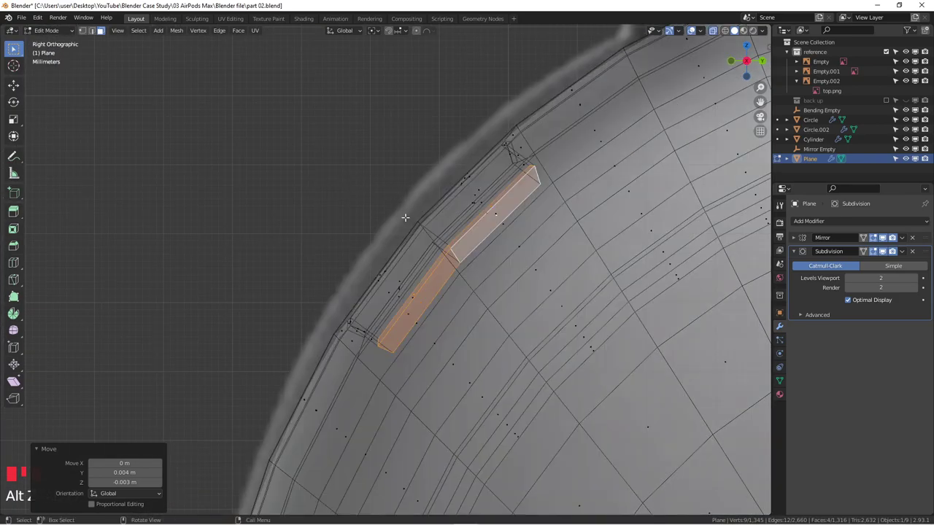
{"action": "key", "text": "g"}
{"action": "key", "text": "Escape"}
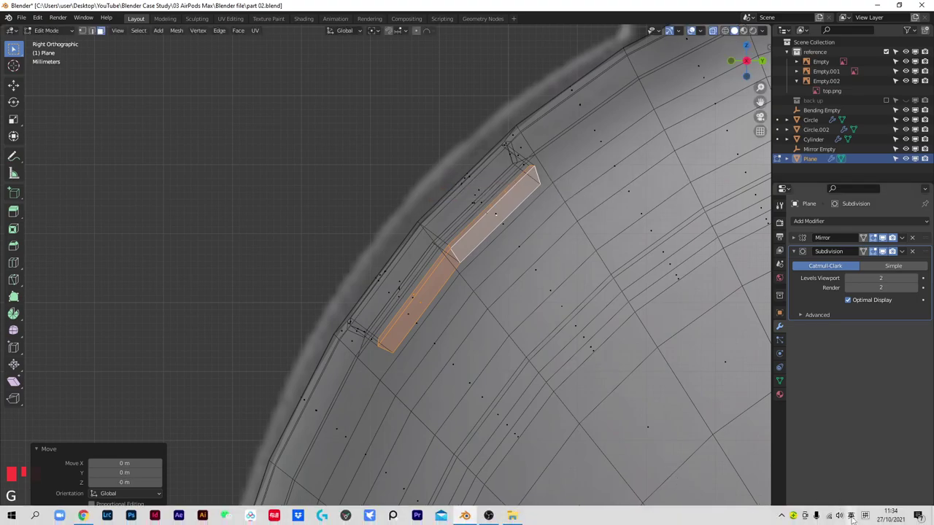
- Switch the Windows input language to English (United Kingdom)
{"action": "right_click", "coordinate": [865, 516]}
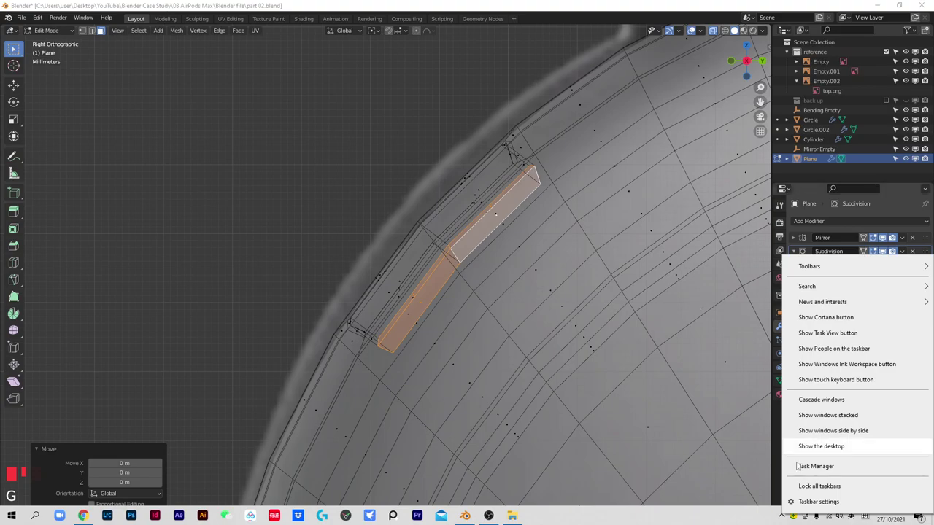
{"action": "left_click", "coordinate": [683, 461]}
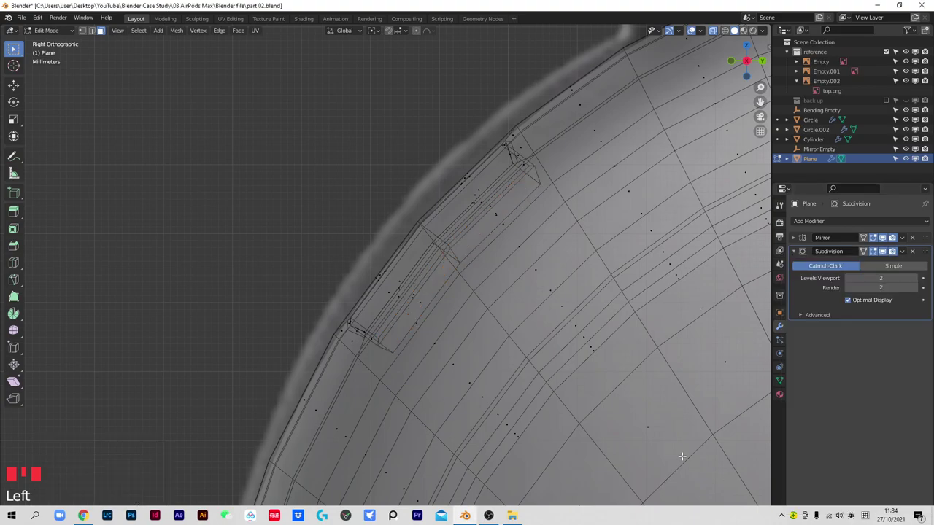
{"action": "left_click", "coordinate": [865, 516]}
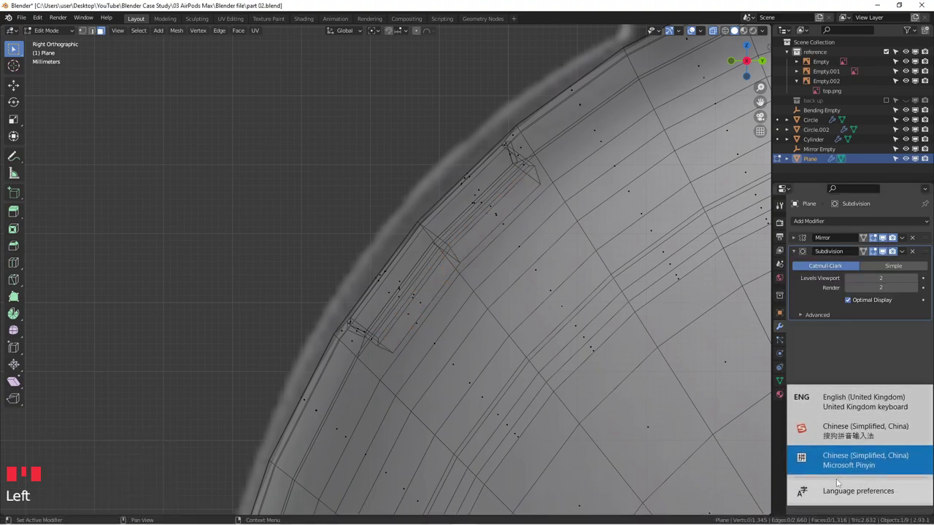
{"action": "left_click", "coordinate": [790, 395]}
- Inspect the slot recess in perspective, then compare its floor faces with the top reference using X-ray
{"action": "middle_click_drag", "start_coordinate": [459, 213], "coordinate": [552, 223]}
{"action": "key", "text": "alt+z"}
{"action": "middle_click_drag", "start_coordinate": [299, 248], "coordinate": [372, 259]}
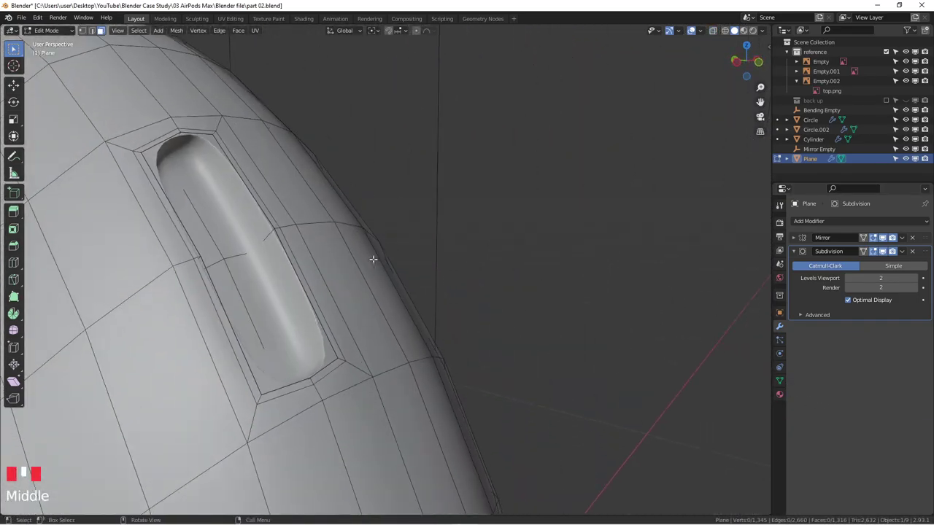
{"action": "left_click", "coordinate": [223, 251], "text": "alt"}
{"action": "key", "text": "KP_7"}
{"action": "key", "text": "alt+z"}
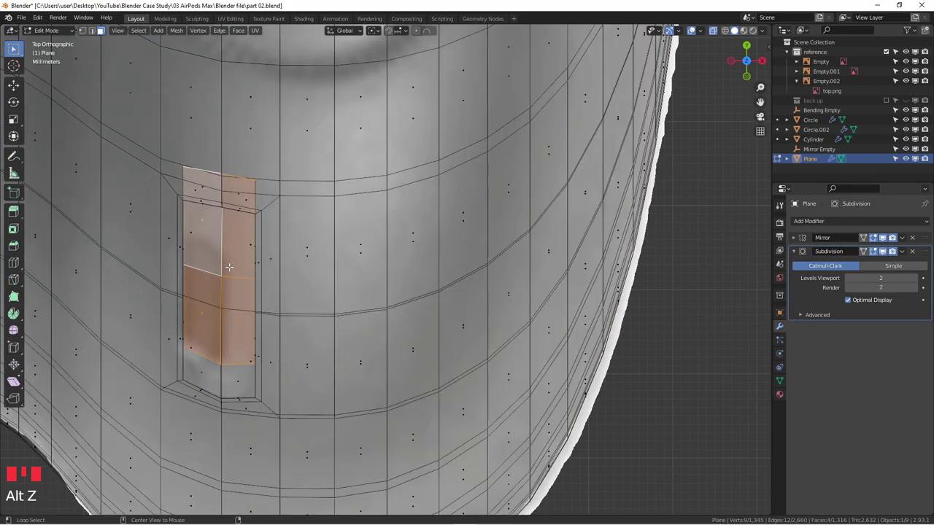
- Undo the slot's extrusions, inset and scaling back to the four faces before they were scaled
{"action": "key", "text": "alt+z"}
{"action": "key", "text": "ctrl+z"}
{"action": "key", "text": "ctrl+z"}
{"action": "key", "text": "ctrl+z"}
{"action": "key", "text": "ctrl+z"}
{"action": "key", "text": "ctrl+z"}
{"action": "key", "text": "ctrl+z"}
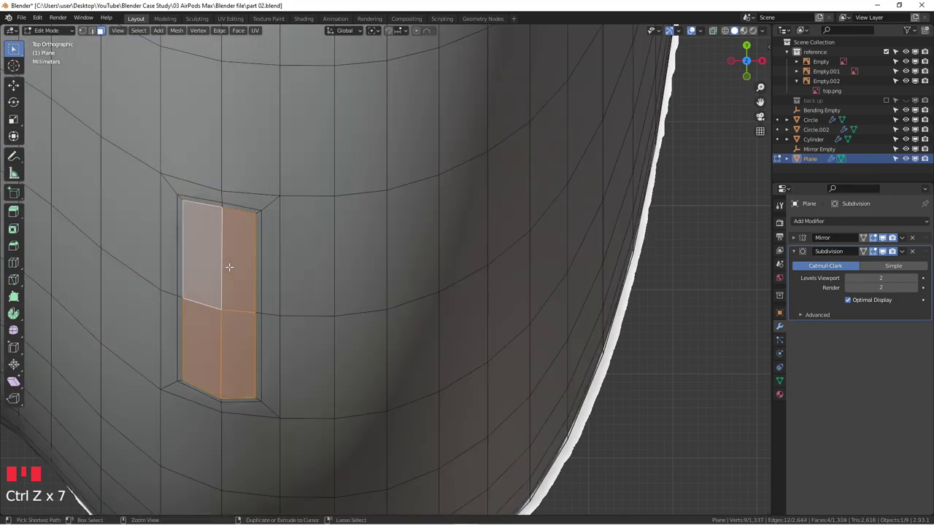
{"action": "key", "text": "ctrl+z"}
{"action": "key", "text": "ctrl+z"}
{"action": "key", "text": "ctrl+z"}
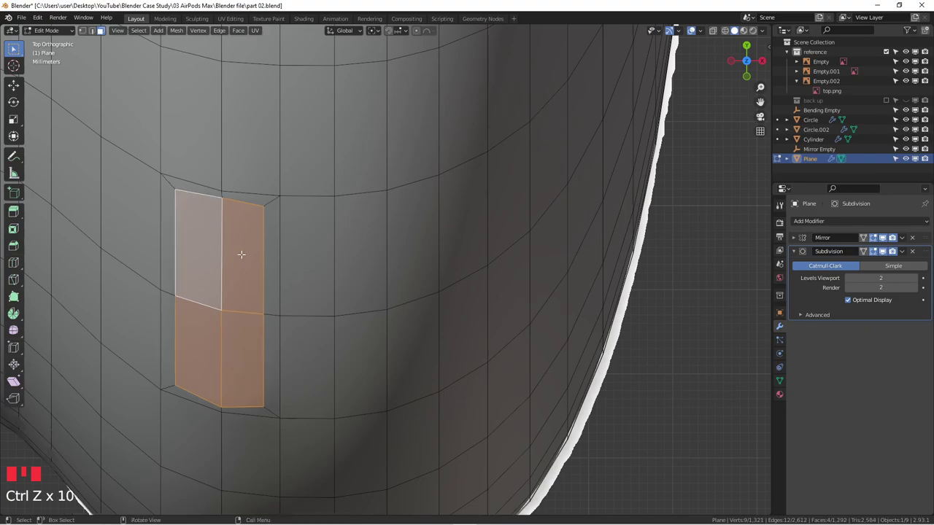
- Inset the four slot faces by about 0.0009 m in the top view
{"action": "middle_click_drag", "start_coordinate": [249, 224], "coordinate": [486, 212], "text": "shift"}
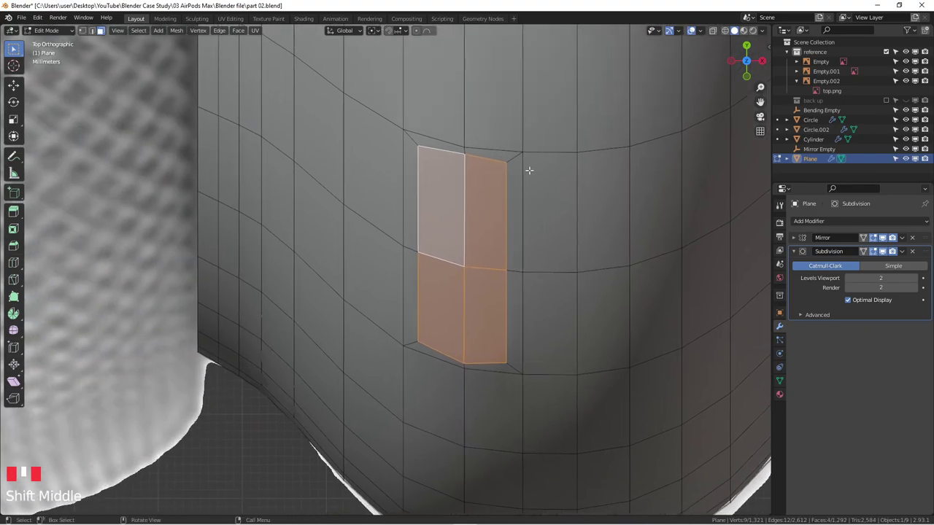
{"action": "key", "text": "i"}
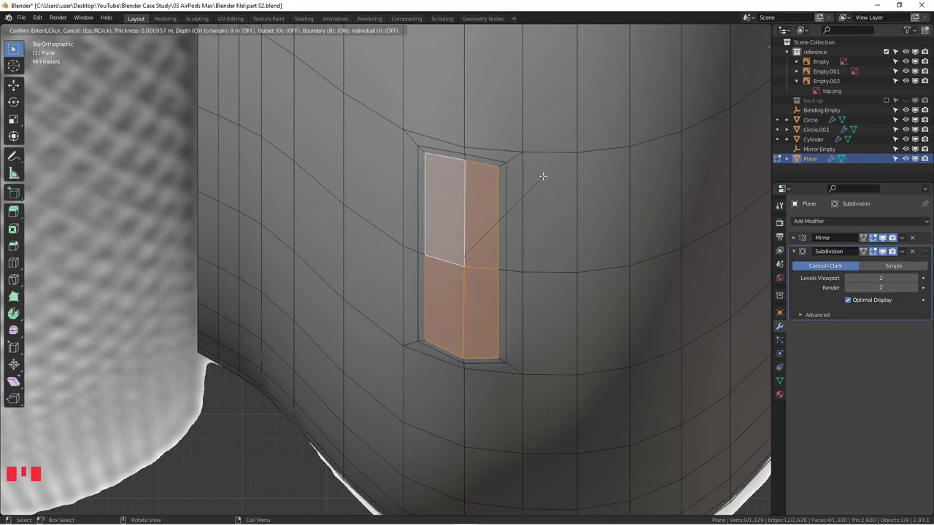
{"action": "left_click", "coordinate": [543, 175]}
- Extrude the inset slot faces about 0.0041 m inward along their normal in the right view with X-ray, then return to Object Mode
{"action": "middle_click_drag", "start_coordinate": [542, 173], "coordinate": [507, 387]}
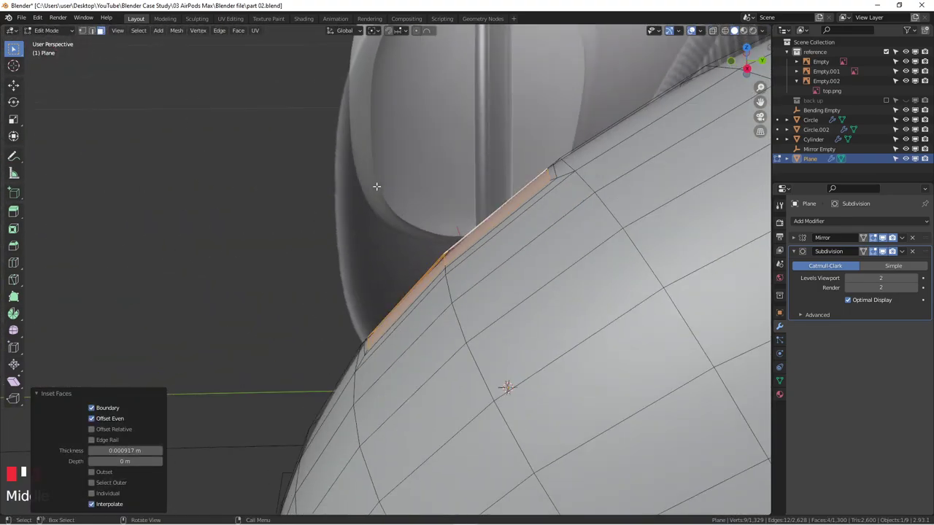
{"action": "key", "text": "KP_3"}
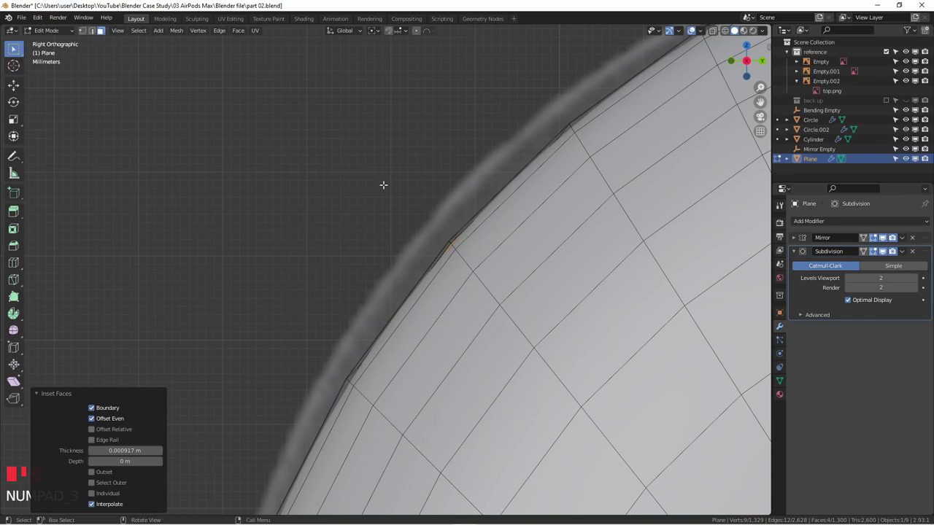
{"action": "key", "text": "alt+z"}
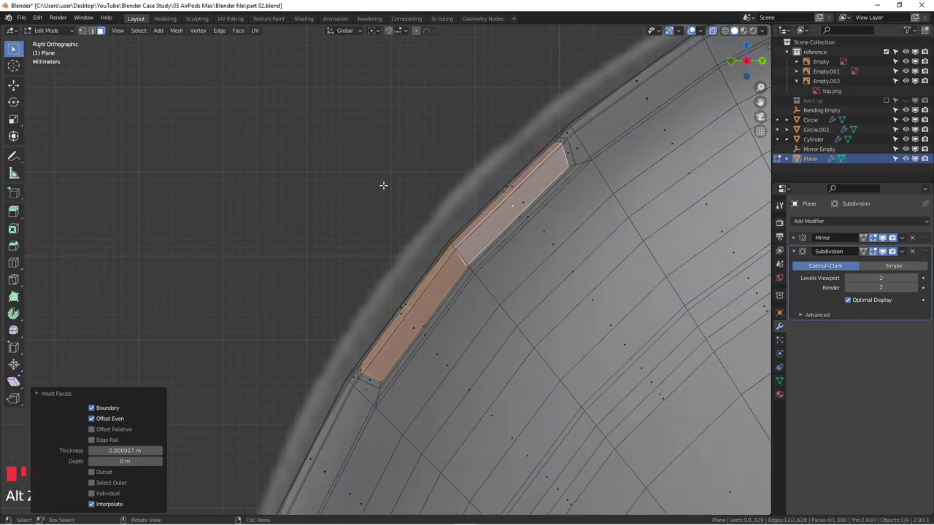
{"action": "key", "text": "e"}
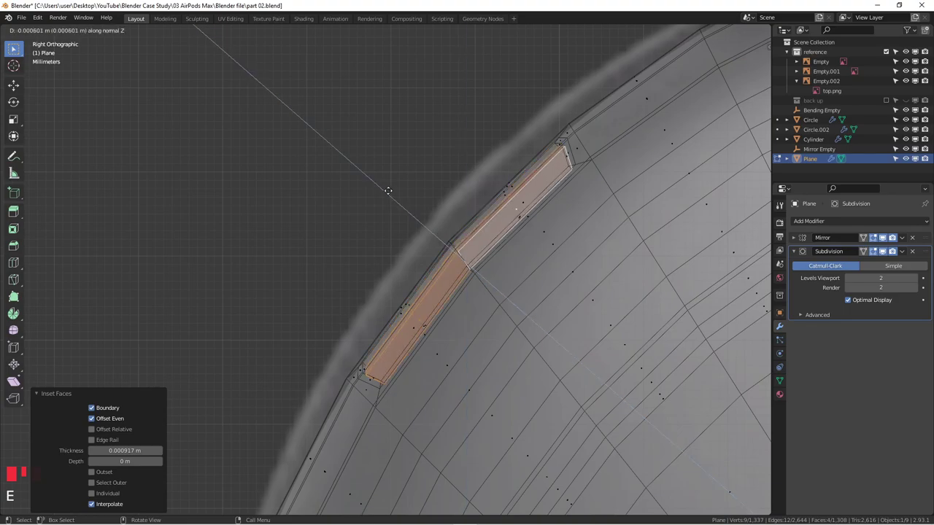
{"action": "left_click", "coordinate": [405, 210]}
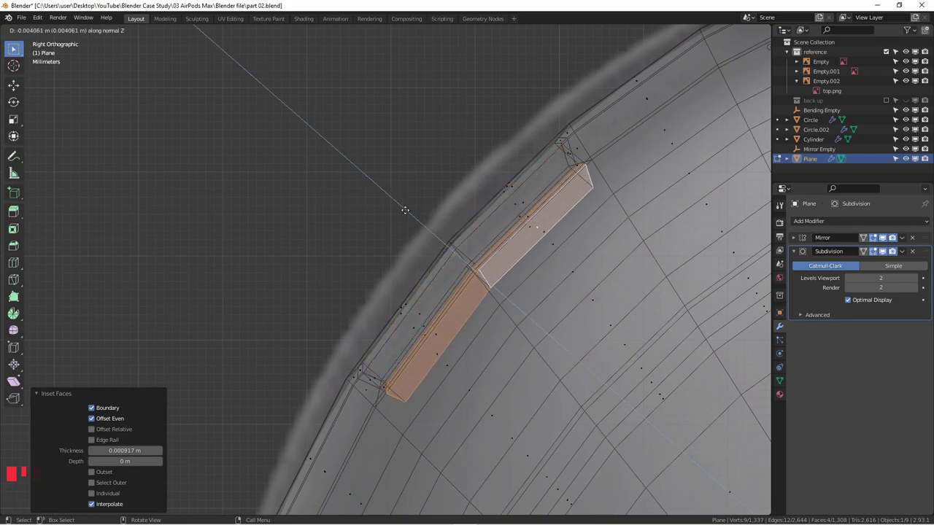
{"action": "key", "text": "alt+z"}
{"action": "middle_click_drag", "start_coordinate": [469, 223], "coordinate": [526, 231]}
{"action": "key", "text": "Tab"}
- Examine the slots on both mirrored ear cups from the top and in perspective against the references
{"action": "key", "text": "KP_7"}
{"action": "scroll", "coordinate": [506, 146], "scroll_direction": "down", "scroll_amount": 2}
{"action": "scroll", "coordinate": [498, 157], "scroll_direction": "down", "scroll_amount": 2, "text": "shift"}
{"action": "middle_click_drag", "start_coordinate": [499, 156], "coordinate": [483, 119], "text": "shift"}
{"action": "scroll", "coordinate": [507, 211], "scroll_direction": "down", "scroll_amount": 8}
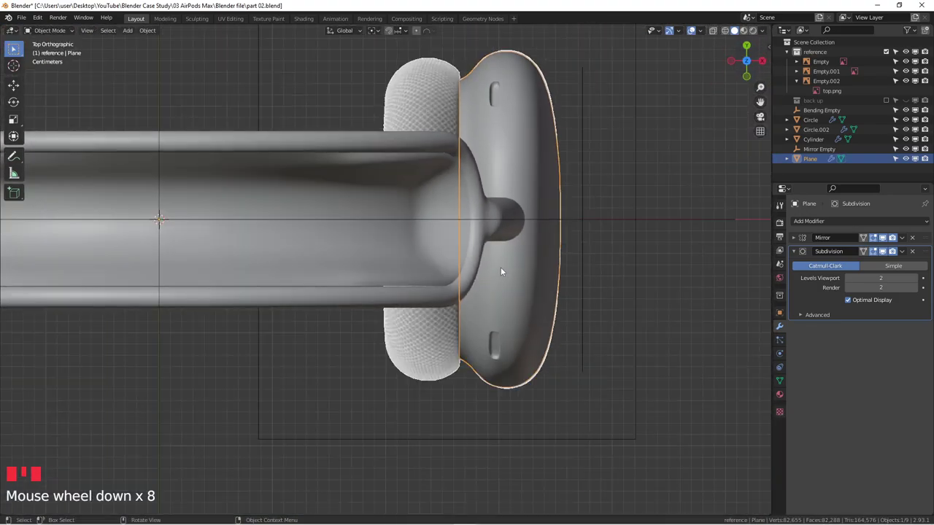
{"action": "middle_click_drag", "start_coordinate": [500, 273], "coordinate": [421, 273], "text": "shift"}
{"action": "scroll", "coordinate": [323, 260], "scroll_direction": "down", "scroll_amount": 4}
{"action": "scroll", "coordinate": [311, 198], "scroll_direction": "up", "scroll_amount": 4}
{"action": "scroll", "coordinate": [310, 207], "scroll_direction": "down", "scroll_amount": 2}
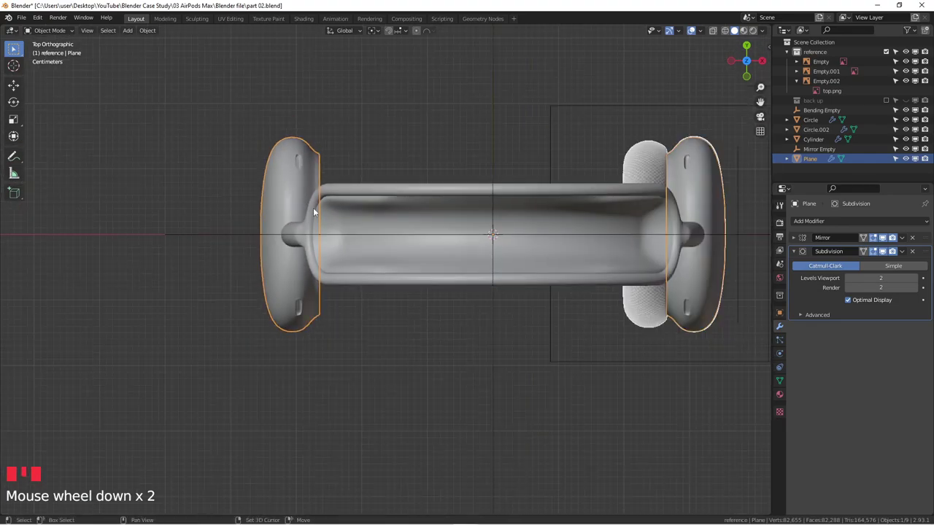
{"action": "middle_click_drag", "start_coordinate": [310, 211], "coordinate": [391, 220], "text": "shift"}
{"action": "middle_click_drag", "start_coordinate": [152, 242], "coordinate": [565, 199]}
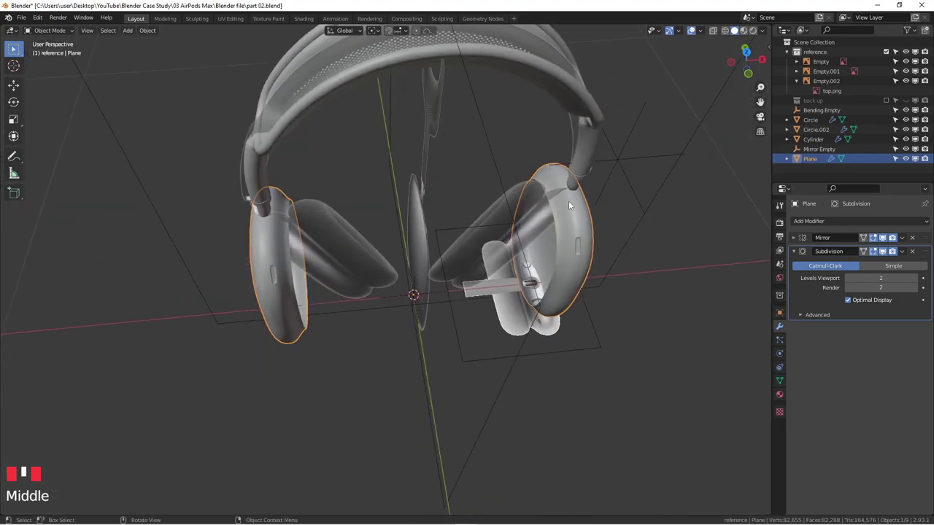
{"action": "scroll", "coordinate": [566, 230], "scroll_direction": "up", "scroll_amount": 3}
{"action": "middle_click_drag", "start_coordinate": [567, 262], "coordinate": [528, 248]}
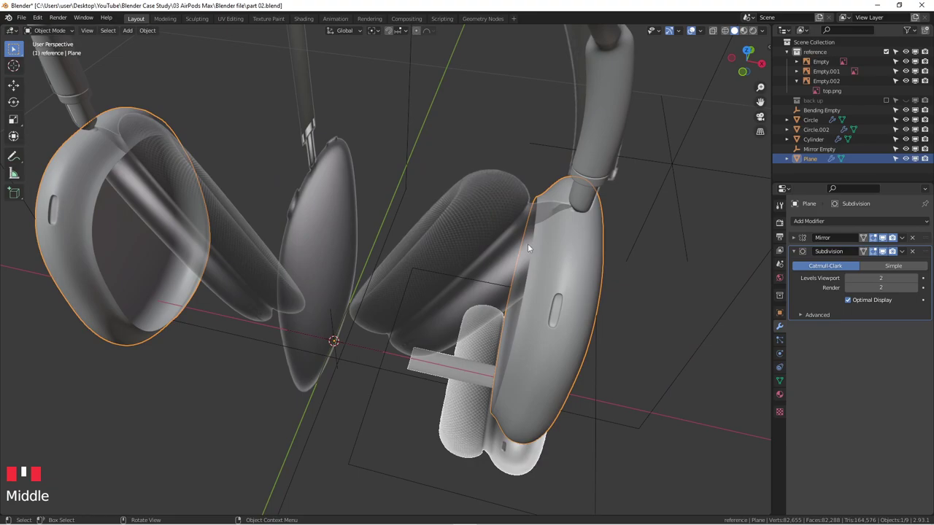
- Compare the ear cup shell around the headband stem with the top reference image, with and without X-ray
{"action": "key", "text": "KP_7"}
{"action": "scroll", "coordinate": [579, 235], "scroll_direction": "up", "scroll_amount": 2}
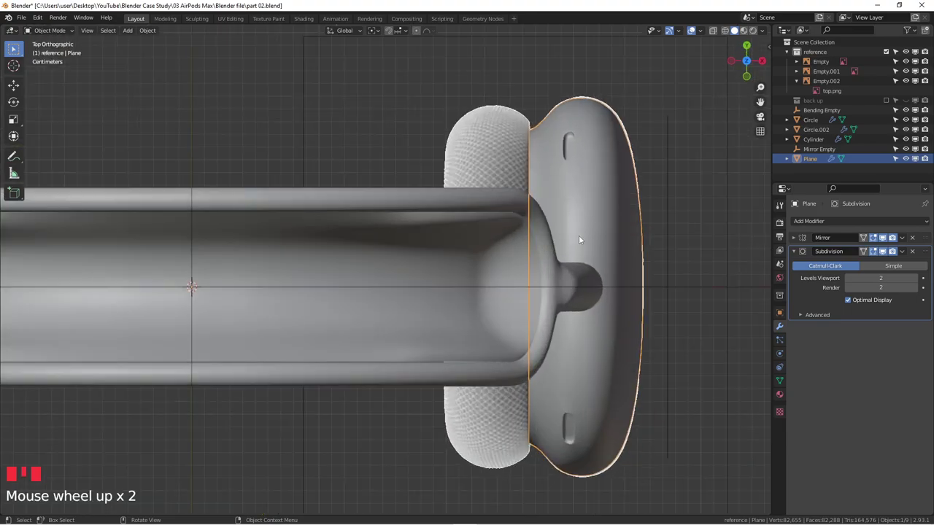
{"action": "key", "text": "Tab"}
{"action": "key", "text": "Tab"}
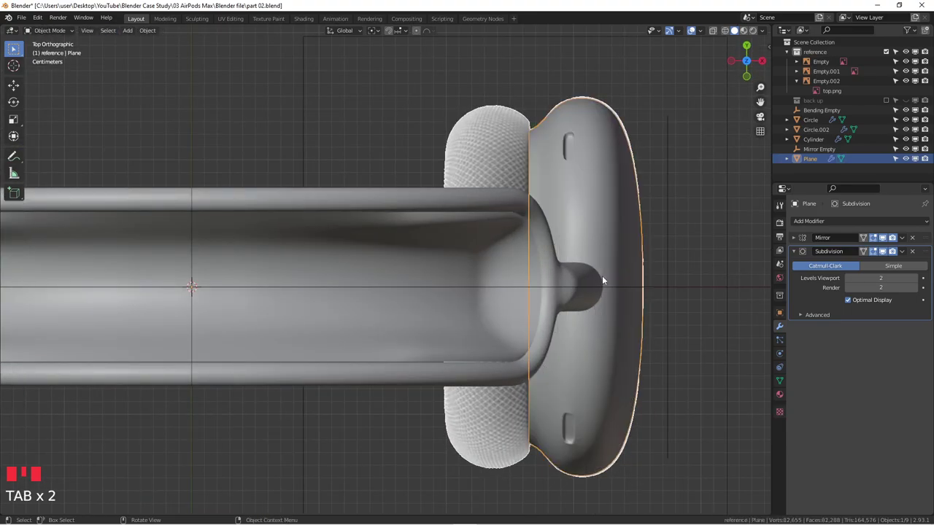
{"action": "key", "text": "alt+z"}
{"action": "scroll", "coordinate": [588, 254], "scroll_direction": "up", "scroll_amount": 2}
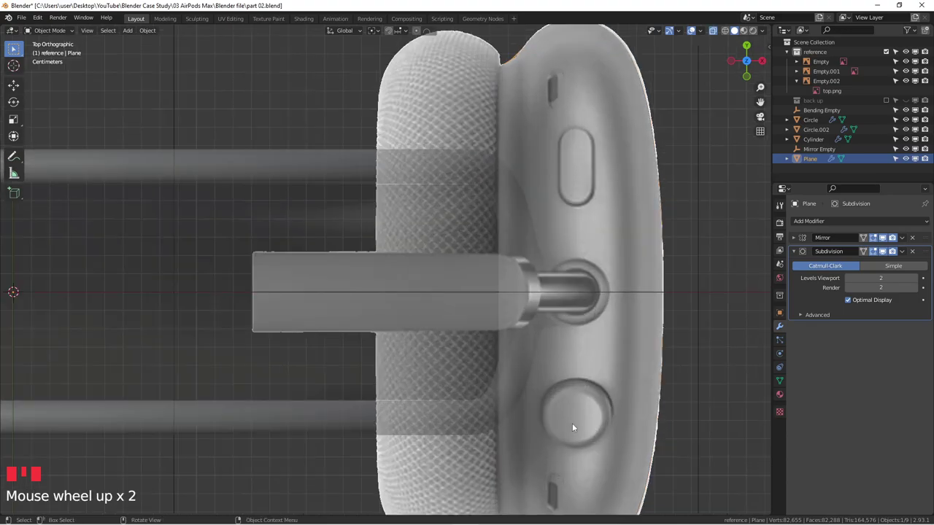
{"action": "scroll", "coordinate": [573, 428], "scroll_direction": "down", "scroll_amount": 3}
{"action": "key", "text": "Tab"}
{"action": "scroll", "coordinate": [572, 350], "scroll_direction": "up", "scroll_amount": 2}
{"action": "key", "text": "Tab"}
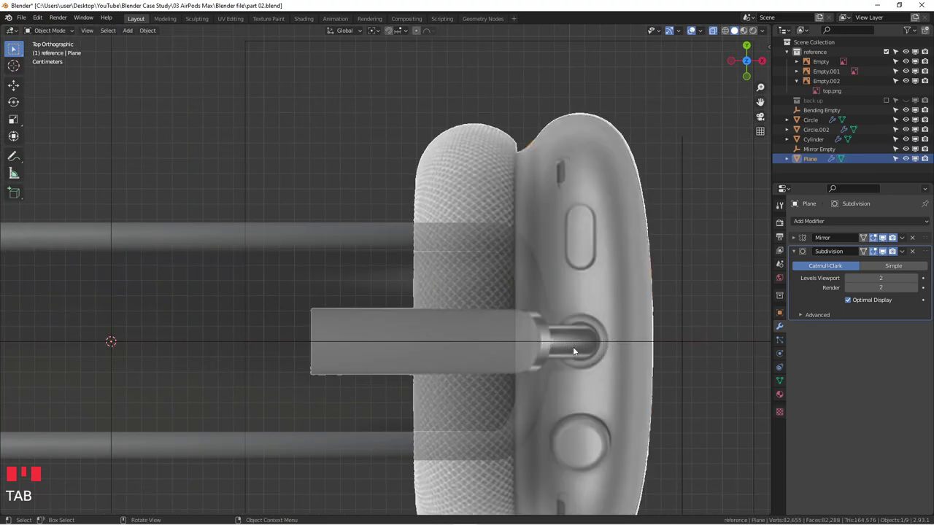
{"action": "scroll", "coordinate": [575, 348], "scroll_direction": "up", "scroll_amount": 2}
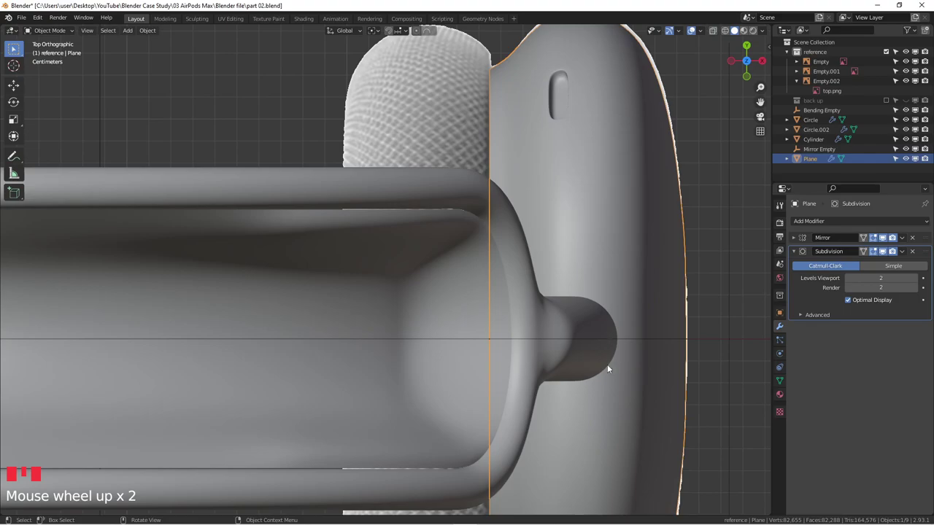
- In Edit Mode with X-ray on, select the block of shell faces covering the stem's round recess in the top reference
{"action": "key", "text": "Tab"}
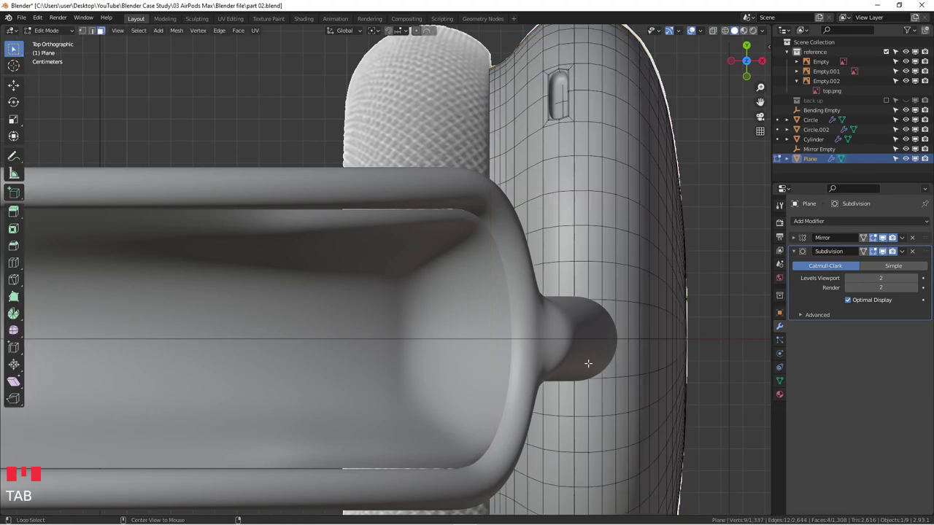
{"action": "key", "text": "alt+z"}
{"action": "scroll", "coordinate": [581, 339], "scroll_direction": "up", "scroll_amount": 1}
{"action": "middle_click_drag", "start_coordinate": [575, 333], "coordinate": [433, 292]}
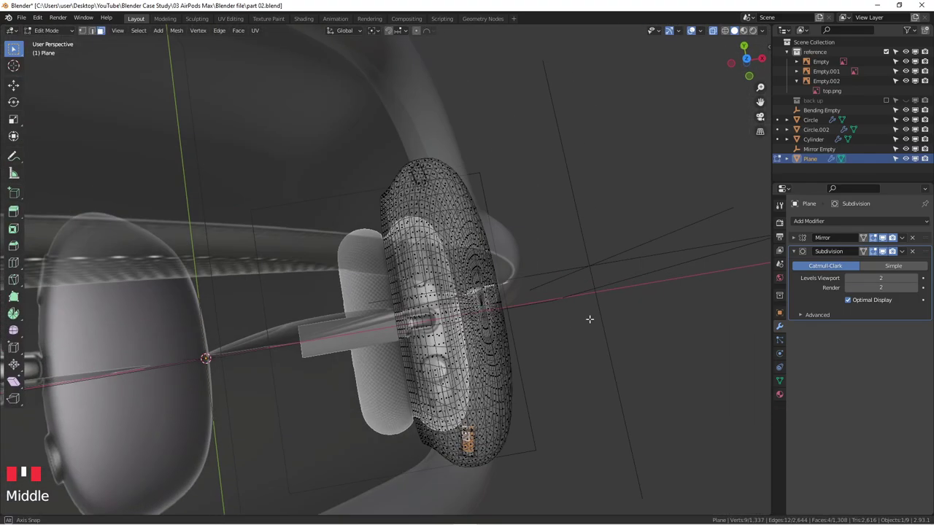
{"action": "scroll", "coordinate": [433, 292], "scroll_direction": "up", "scroll_amount": 6}
{"action": "key", "text": "KP_7"}
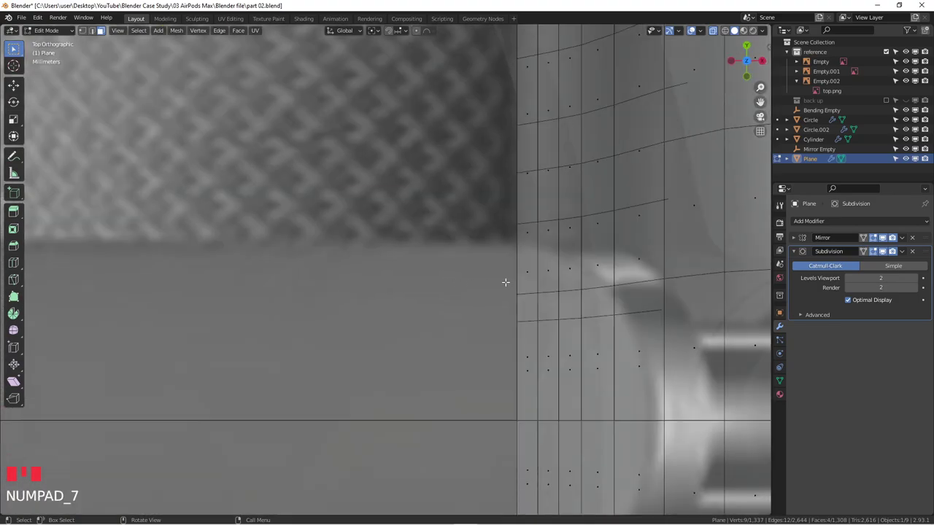
{"action": "scroll", "coordinate": [539, 292], "scroll_direction": "down", "scroll_amount": 8}
{"action": "scroll", "coordinate": [613, 313], "scroll_direction": "up", "scroll_amount": 2}
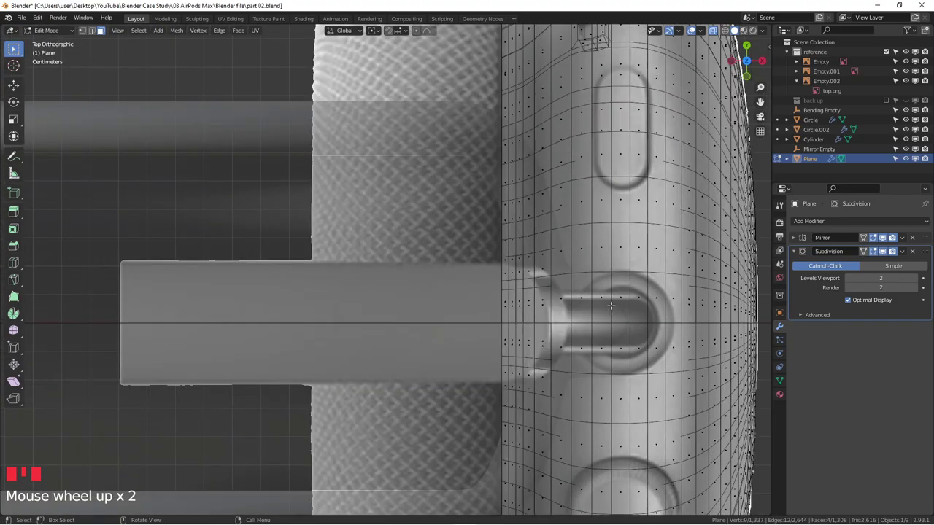
{"action": "left_click", "coordinate": [654, 349]}
{"action": "left_click_drag", "start_coordinate": [636, 285], "coordinate": [652, 323], "text": "shift"}
{"action": "left_click_drag", "start_coordinate": [660, 355], "coordinate": [660, 356], "text": "shift"}
{"action": "left_click", "coordinate": [645, 356], "text": "shift"}
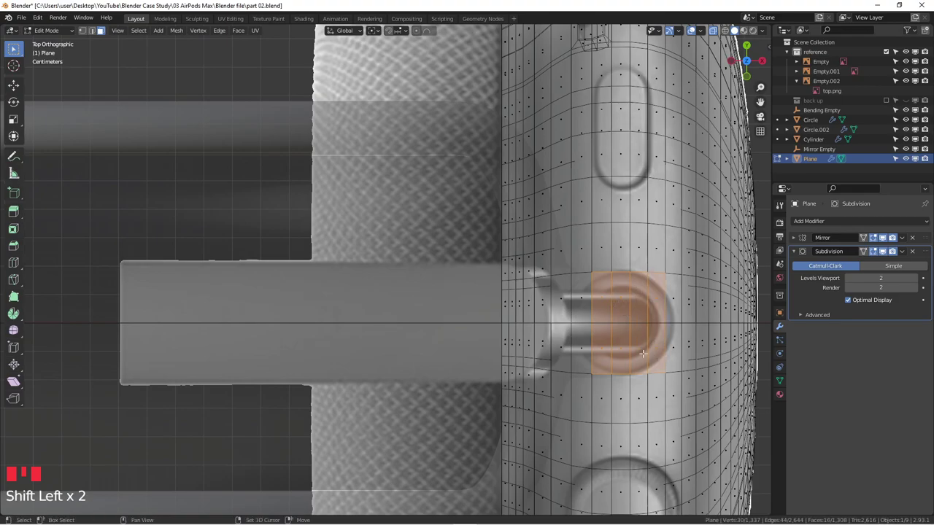
{"action": "scroll", "coordinate": [636, 325], "scroll_direction": "up", "scroll_amount": 3}
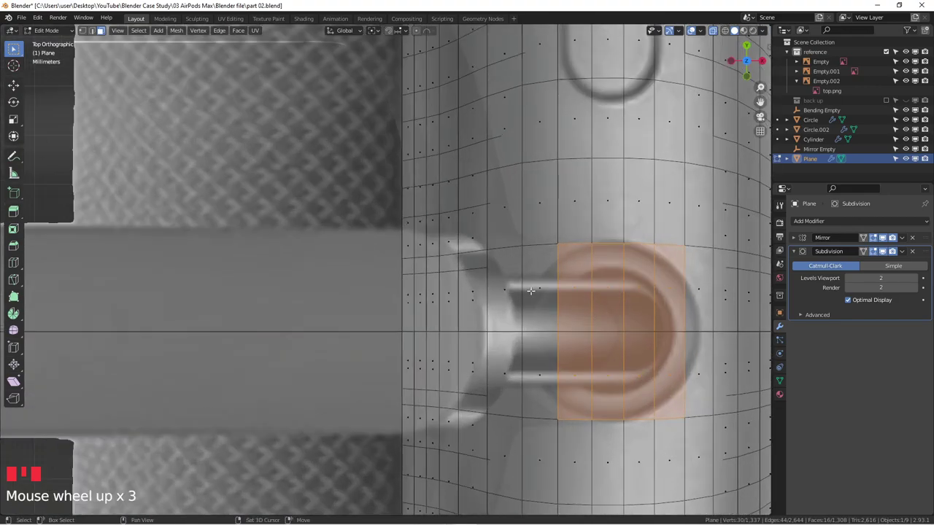
{"action": "left_click", "coordinate": [579, 375], "text": "shift"}
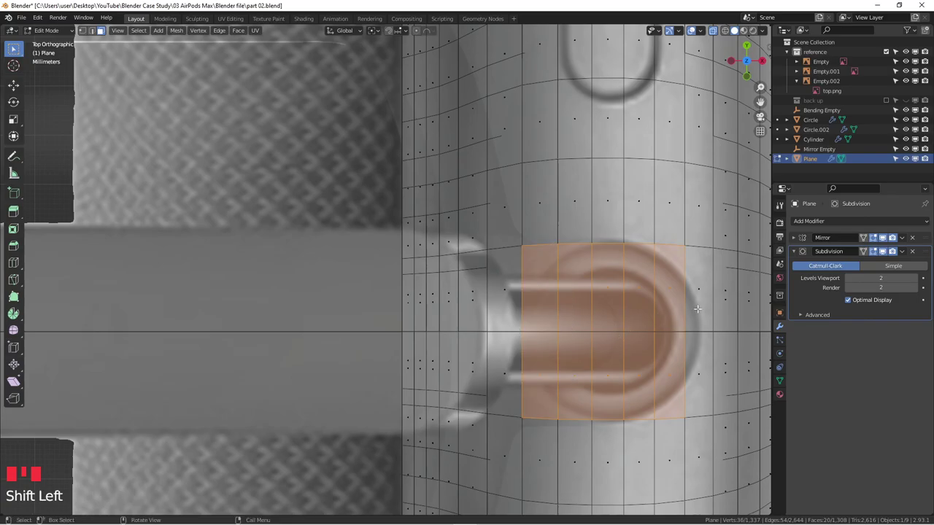
{"action": "left_click", "coordinate": [699, 376], "text": "shift"}
- Examine the selected faces against the stem in perspective, right and top views, with and without X-ray
{"action": "middle_click_drag", "start_coordinate": [693, 383], "coordinate": [575, 437]}
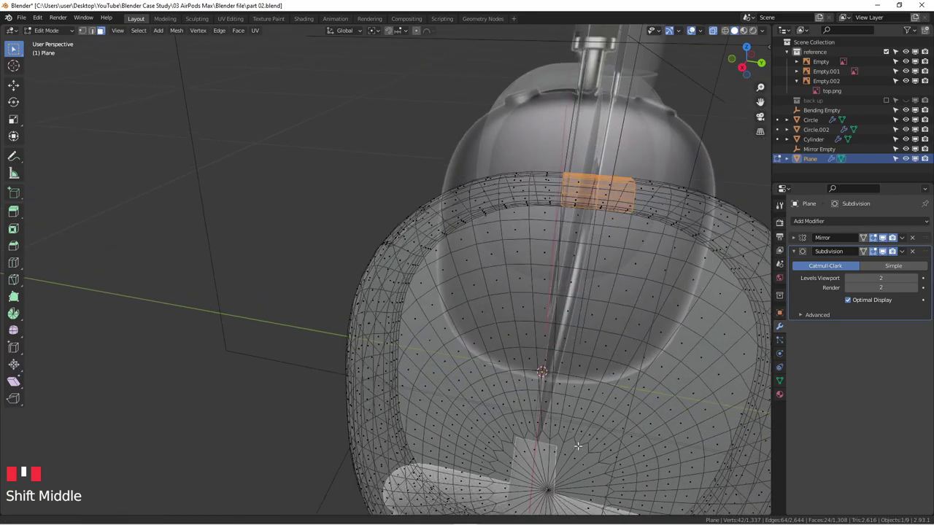
{"action": "scroll", "coordinate": [560, 218], "scroll_direction": "up", "scroll_amount": 2}
{"action": "scroll", "coordinate": [560, 219], "scroll_direction": "up", "scroll_amount": 1}
{"action": "key", "text": "KP_1"}
{"action": "key", "text": "KP_3"}
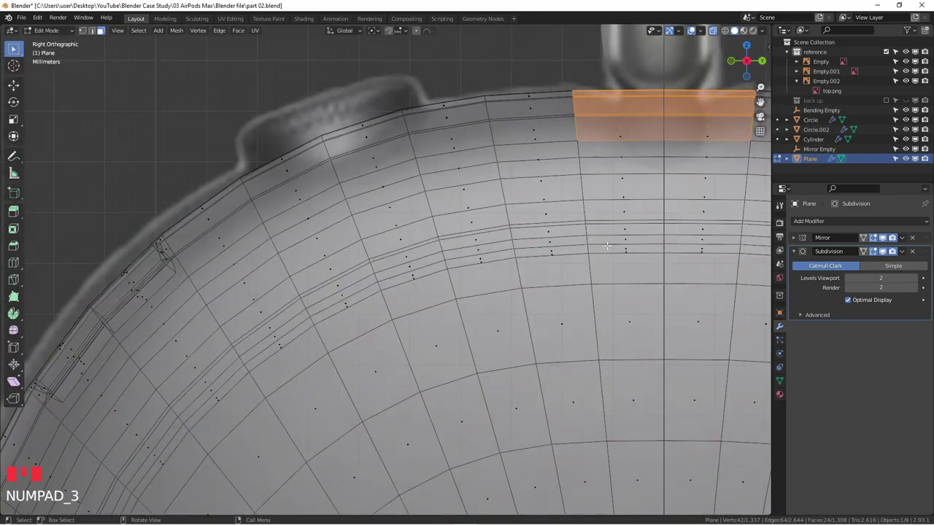
{"action": "scroll", "coordinate": [598, 248], "scroll_direction": "down", "scroll_amount": 3}
{"action": "middle_click_drag", "start_coordinate": [599, 248], "coordinate": [584, 291], "text": "shift"}
{"action": "scroll", "coordinate": [537, 269], "scroll_direction": "up", "scroll_amount": 2}
{"action": "key", "text": "KP_7"}
{"action": "scroll", "coordinate": [591, 308], "scroll_direction": "down", "scroll_amount": 3}
{"action": "middle_click_drag", "start_coordinate": [609, 413], "coordinate": [510, 198], "text": "shift"}
{"action": "key", "text": "alt+z"}
{"action": "scroll", "coordinate": [525, 429], "scroll_direction": "up", "scroll_amount": 2}
{"action": "middle_click_drag", "start_coordinate": [525, 429], "coordinate": [554, 271]}
{"action": "key", "text": "KP_7"}
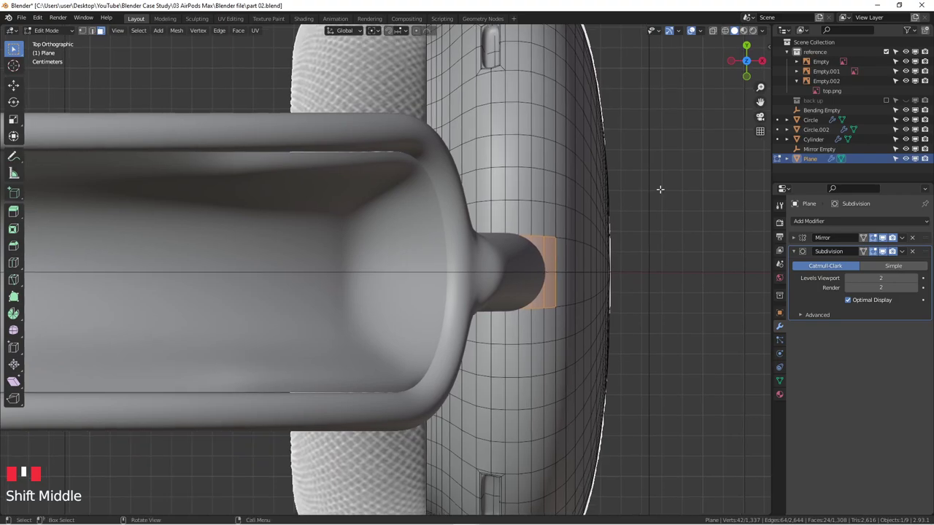
- Hide the Circle and Circle.002 objects and deselect the outermost column of faces beyond the stem cylinder
{"action": "left_click", "coordinate": [905, 120]}
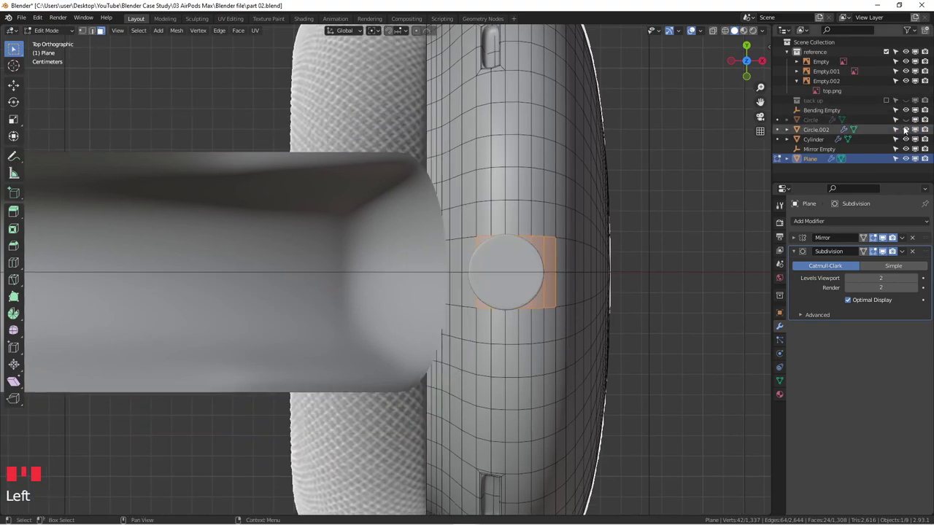
{"action": "left_click", "coordinate": [905, 130]}
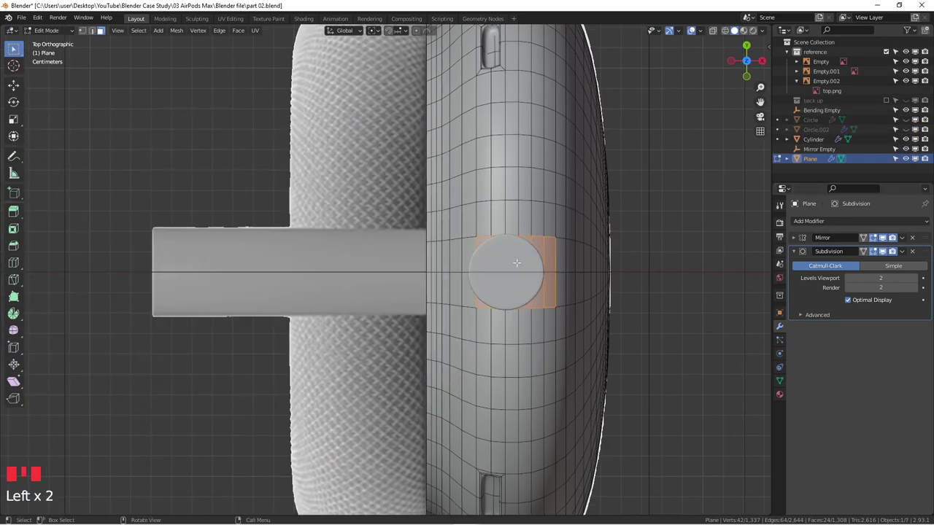
{"action": "scroll", "coordinate": [581, 218], "scroll_direction": "up", "scroll_amount": 3}
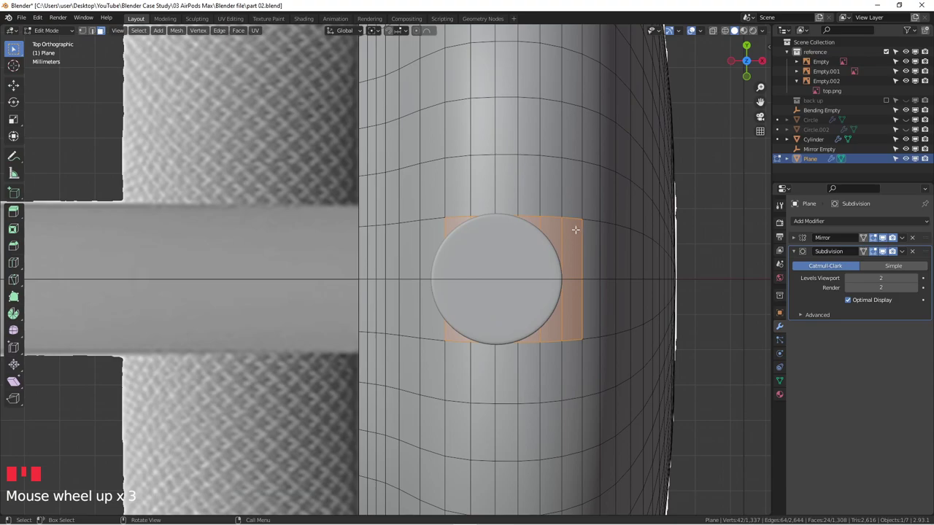
{"action": "scroll", "coordinate": [483, 285], "scroll_direction": "up", "scroll_amount": 1}
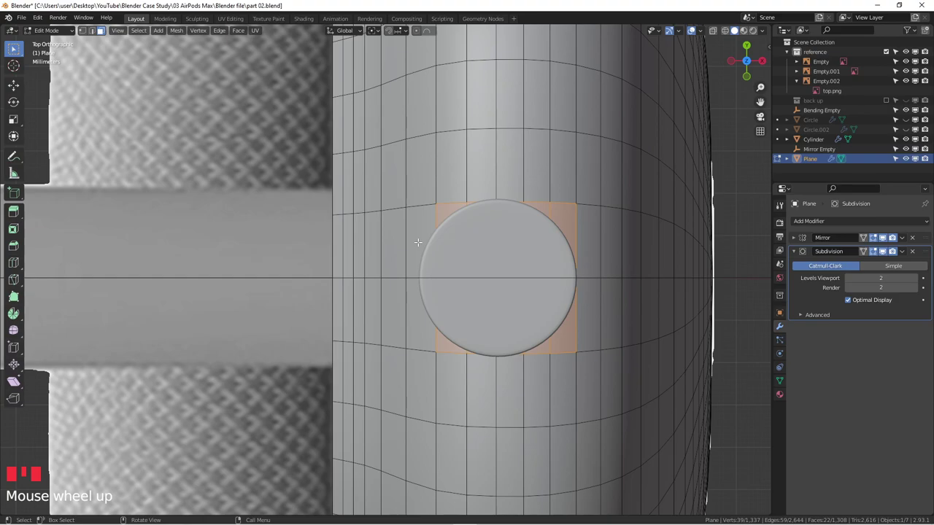
- Try to add the shell faces on the stem cylinder's inner side to the selection
{"action": "key", "text": "b"}
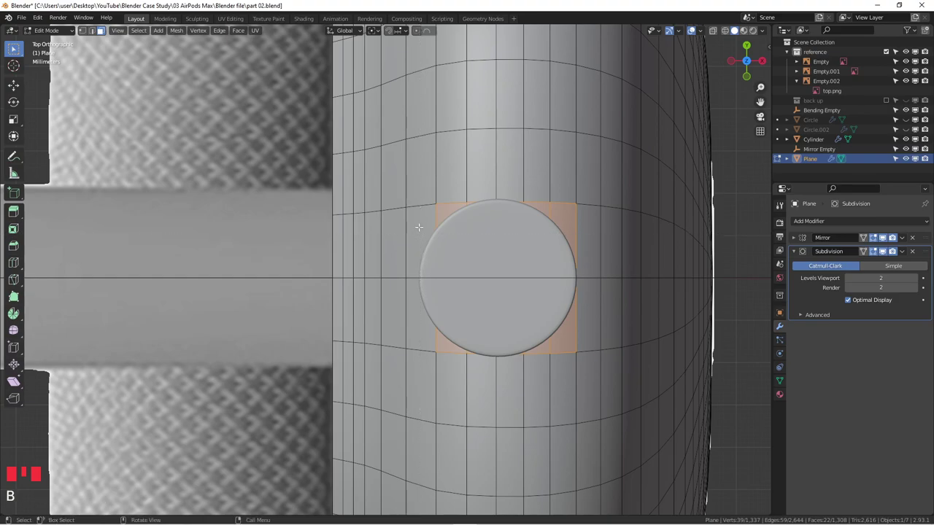
{"action": "left_click_drag", "start_coordinate": [418, 227], "coordinate": [440, 323], "text": "shift"}
{"action": "middle_click_drag", "start_coordinate": [440, 322], "coordinate": [449, 269]}
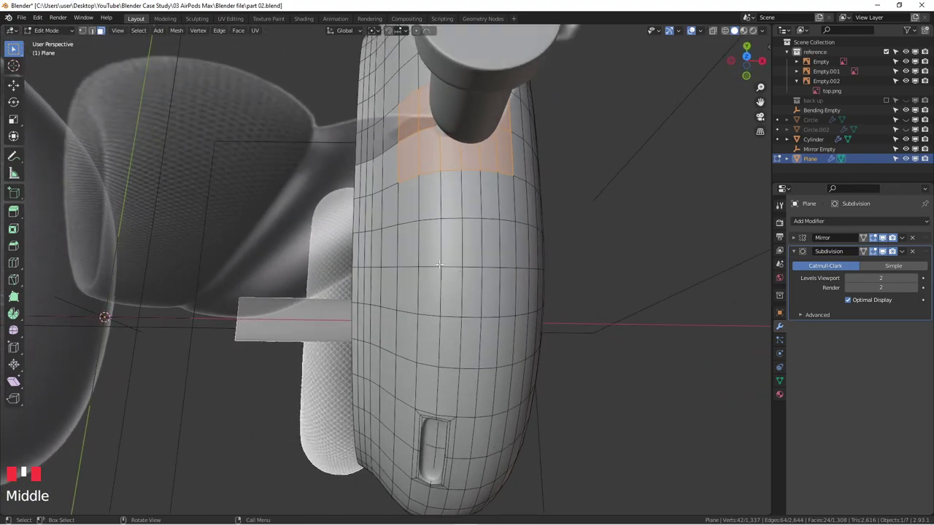
{"action": "key", "text": "b"}
{"action": "left_click_drag", "start_coordinate": [375, 45], "coordinate": [411, 206]}
{"action": "key", "text": "ctrl+z"}
{"action": "key", "text": "b"}
{"action": "left_click_drag", "start_coordinate": [396, 229], "coordinate": [406, 263]}
{"action": "middle_click_drag", "start_coordinate": [407, 264], "coordinate": [461, 235]}
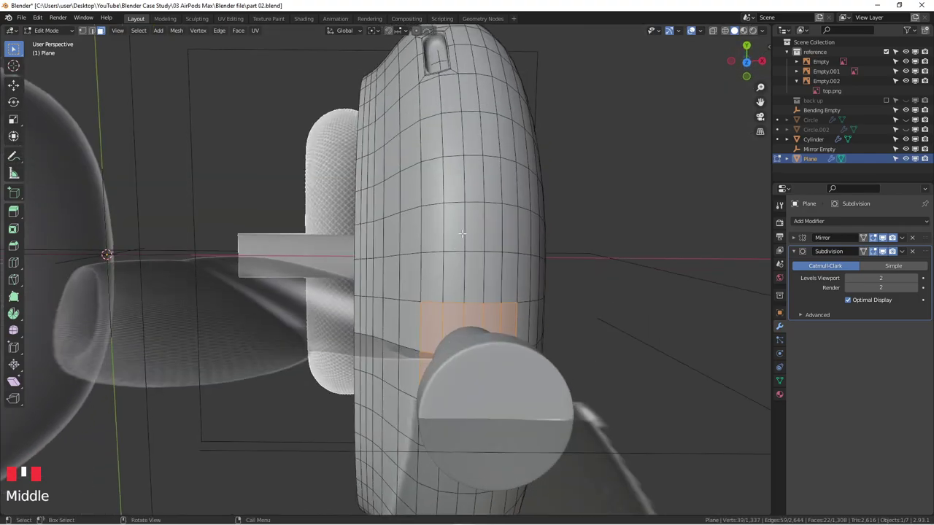
- Inset the selected faces around the stem by about 0.0026 m in the X-ray top view, then inset them again by about 0.001 m
{"action": "key", "text": "KP_7"}
{"action": "key", "text": "alt+z"}
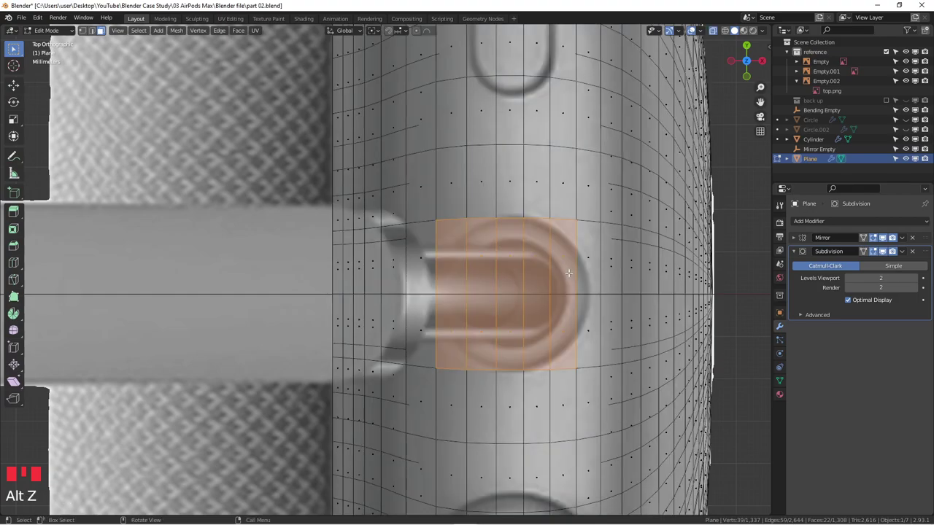
{"action": "scroll", "coordinate": [556, 242], "scroll_direction": "up", "scroll_amount": 1}
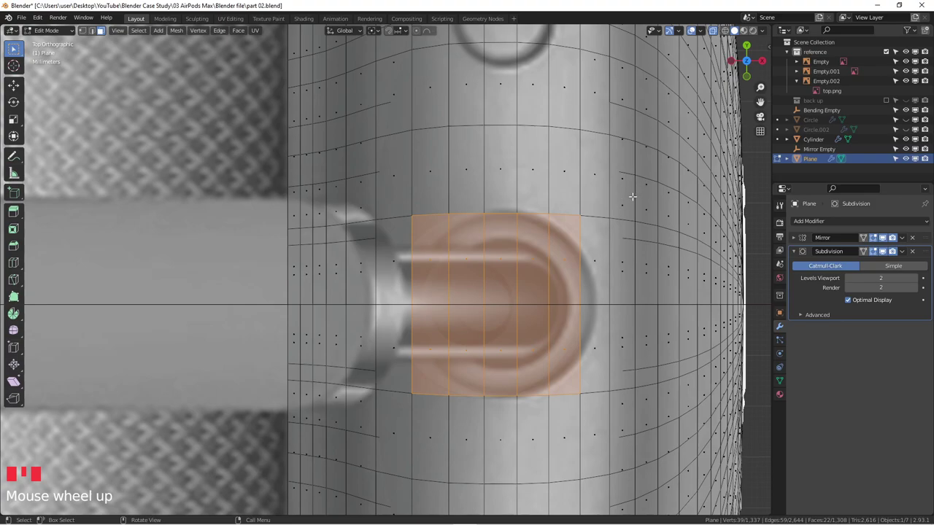
{"action": "key", "text": "i"}
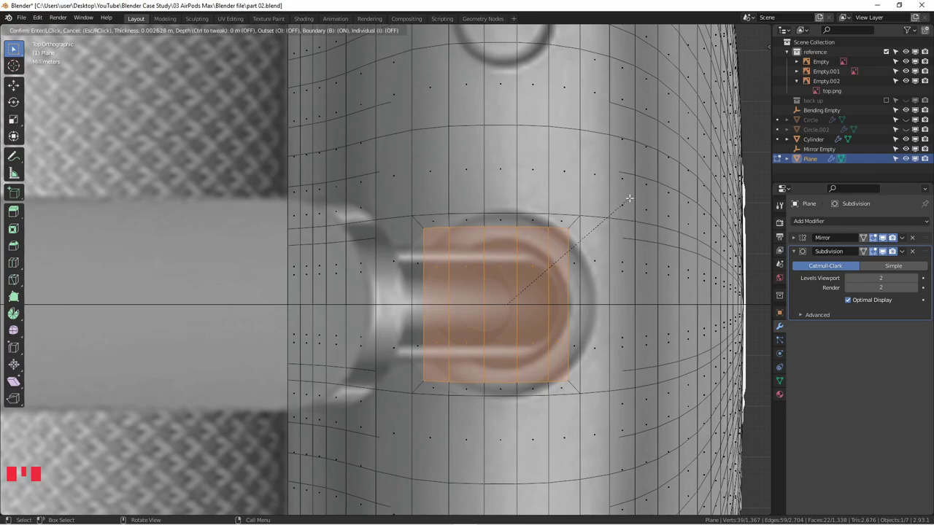
{"action": "left_click", "coordinate": [629, 197]}
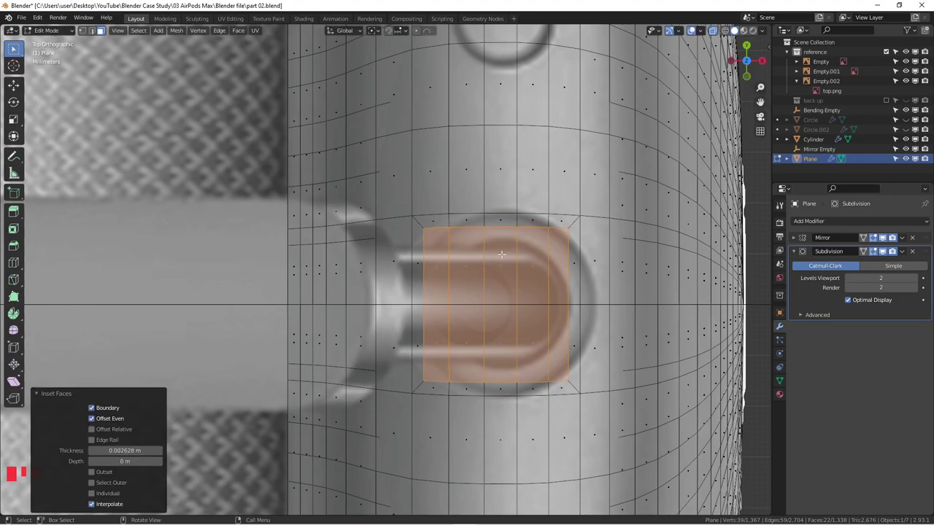
{"action": "key", "text": "i"}
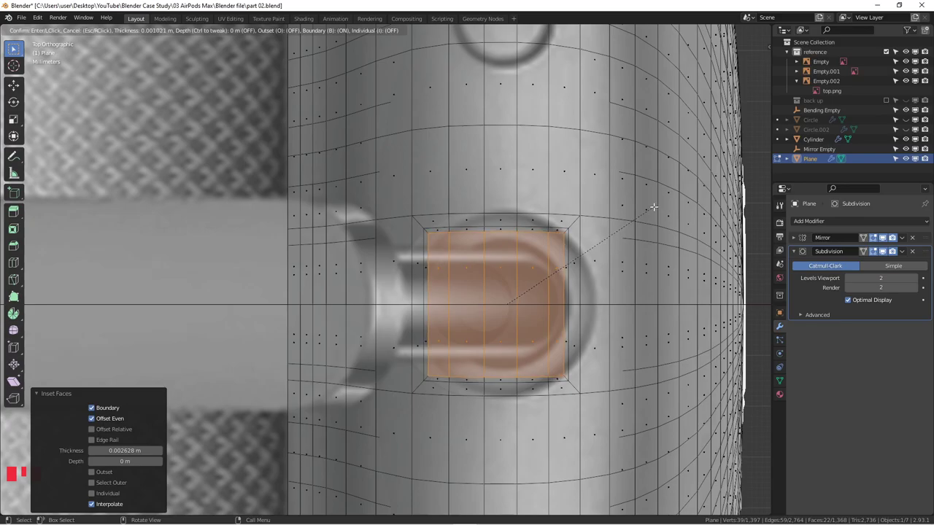
{"action": "left_click", "coordinate": [654, 208]}
- Extrude the inset faces down into the shell in the right view, about 0.0051 m in X and 0.0050 m in Z in Normal orientation
{"action": "middle_click_drag", "start_coordinate": [654, 207], "coordinate": [435, 393]}
{"action": "scroll", "coordinate": [436, 393], "scroll_direction": "down", "scroll_amount": 2}
{"action": "scroll", "coordinate": [471, 124], "scroll_direction": "up", "scroll_amount": 4}
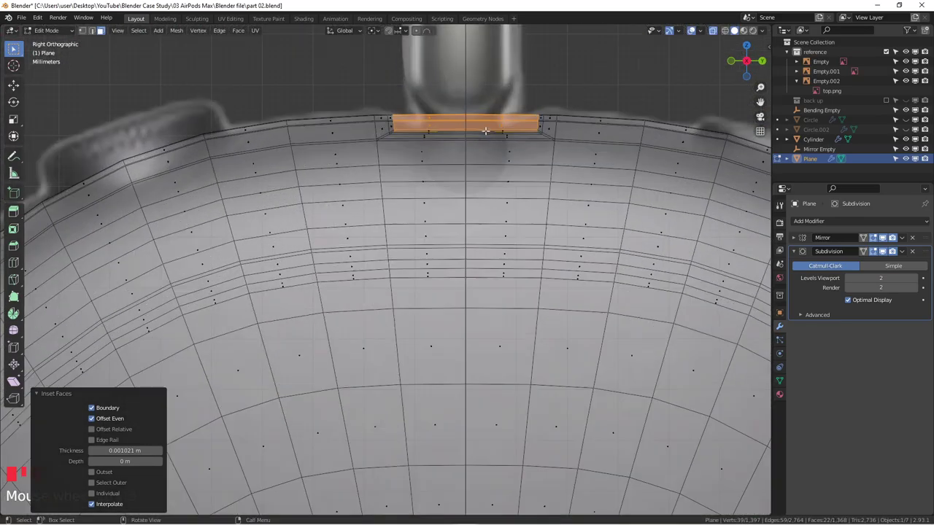
{"action": "middle_click_drag", "start_coordinate": [471, 124], "coordinate": [466, 220], "text": "shift"}
{"action": "scroll", "coordinate": [467, 220], "scroll_direction": "up", "scroll_amount": 2}
{"action": "key", "text": "alt+z"}
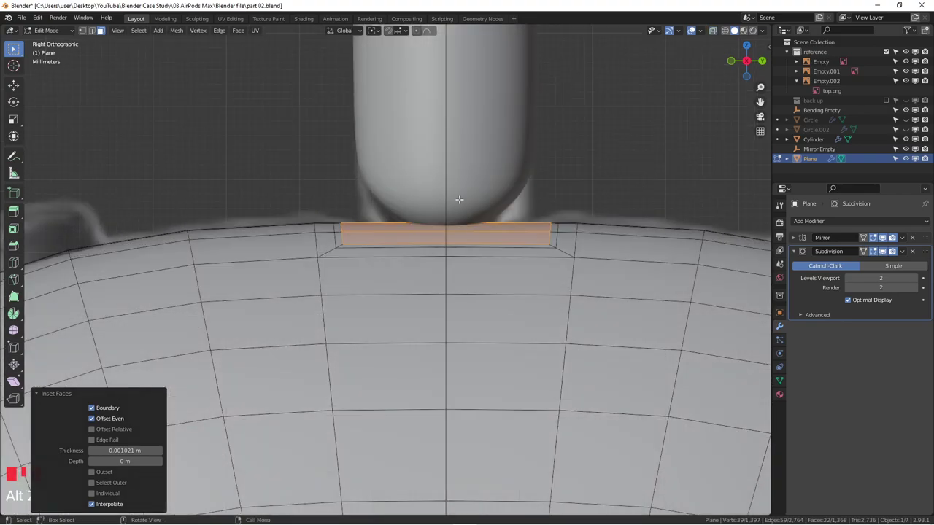
{"action": "key", "text": "e"}
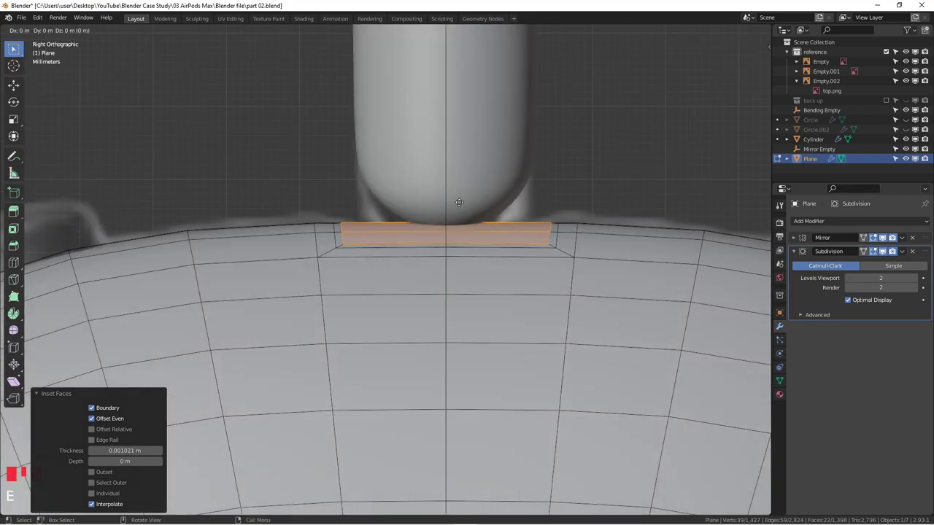
{"action": "left_click", "coordinate": [460, 251]}
- Reshape the extruded faces into a circle with LoopTools Circle in the X-ray top view
{"action": "key", "text": "alt+z"}
{"action": "middle_click_drag", "start_coordinate": [461, 280], "coordinate": [471, 317]}
{"action": "scroll", "coordinate": [470, 317], "scroll_direction": "down", "scroll_amount": 3}
{"action": "key", "text": "KP_7"}
{"action": "scroll", "coordinate": [478, 315], "scroll_direction": "down", "scroll_amount": 5, "text": "shift"}
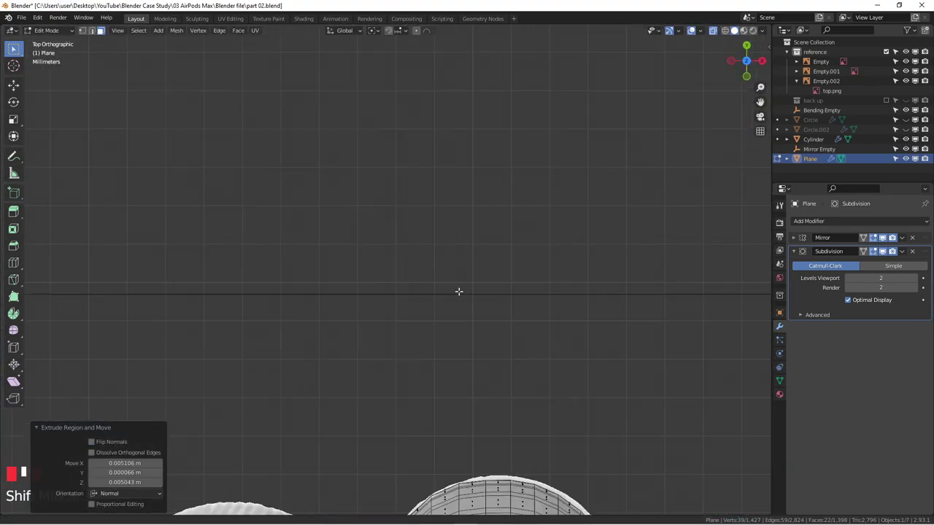
{"action": "scroll", "coordinate": [460, 424], "scroll_direction": "down", "scroll_amount": 5, "text": "shift"}
{"action": "middle_click_drag", "start_coordinate": [450, 471], "coordinate": [466, 248], "text": "shift"}
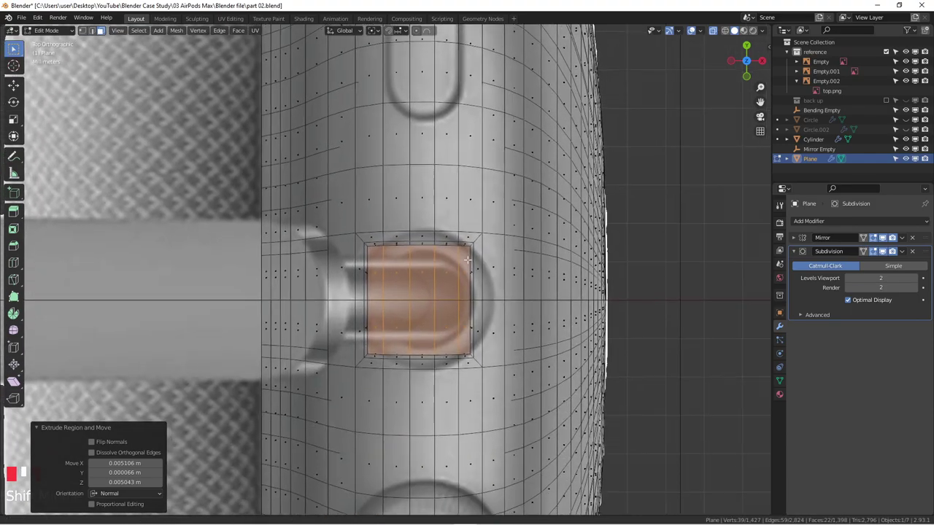
{"action": "scroll", "coordinate": [450, 258], "scroll_direction": "up", "scroll_amount": 2}
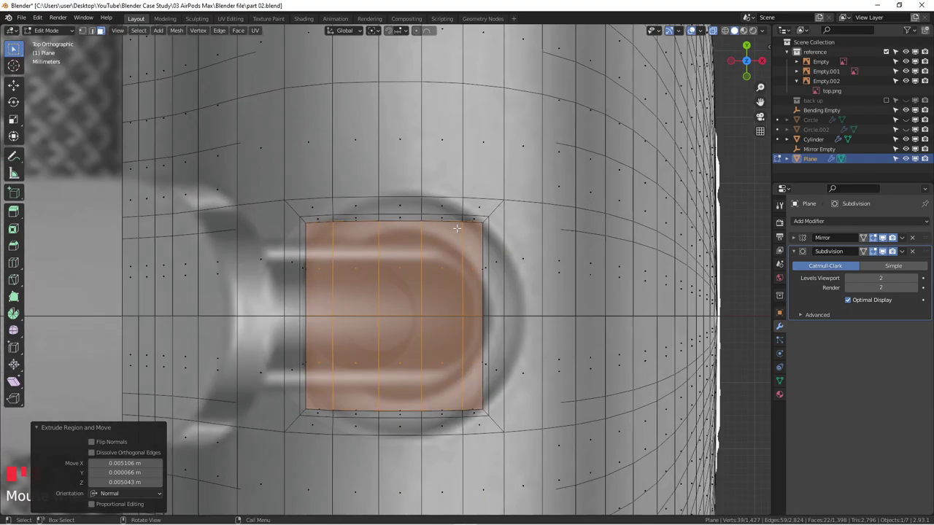
{"action": "right_click", "coordinate": [456, 229]}
{"action": "mouse_move", "coordinate": [464, 216]}
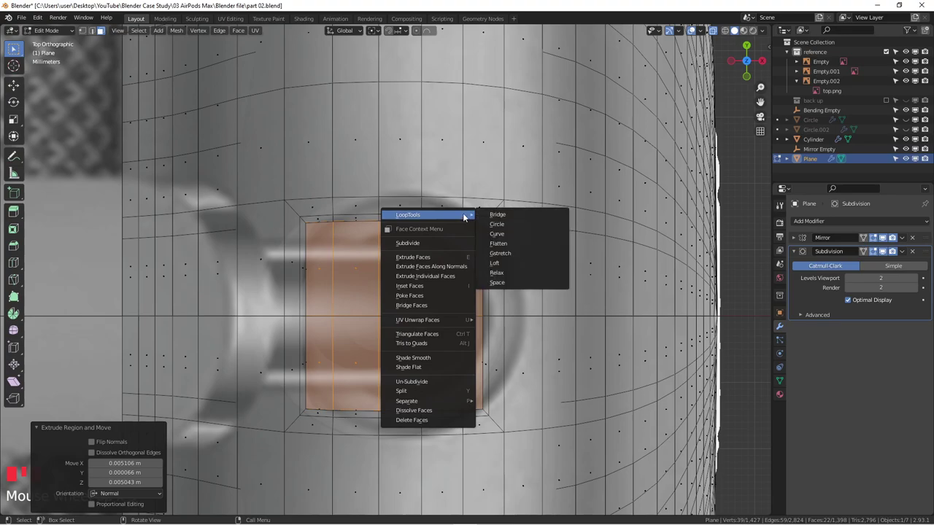
{"action": "left_click", "coordinate": [513, 221]}
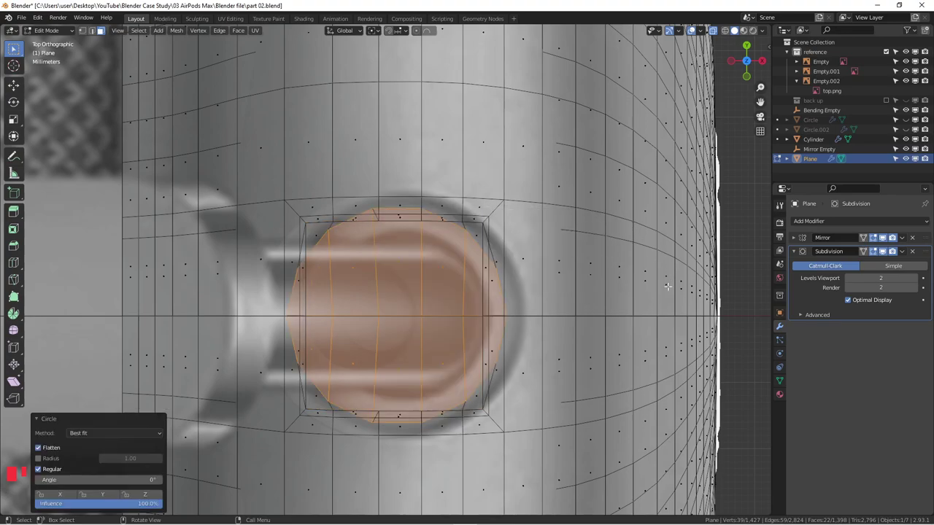
- Scale the circular faces down to about 0.82, and undo back to the extruded square shape
{"action": "key", "text": "s"}
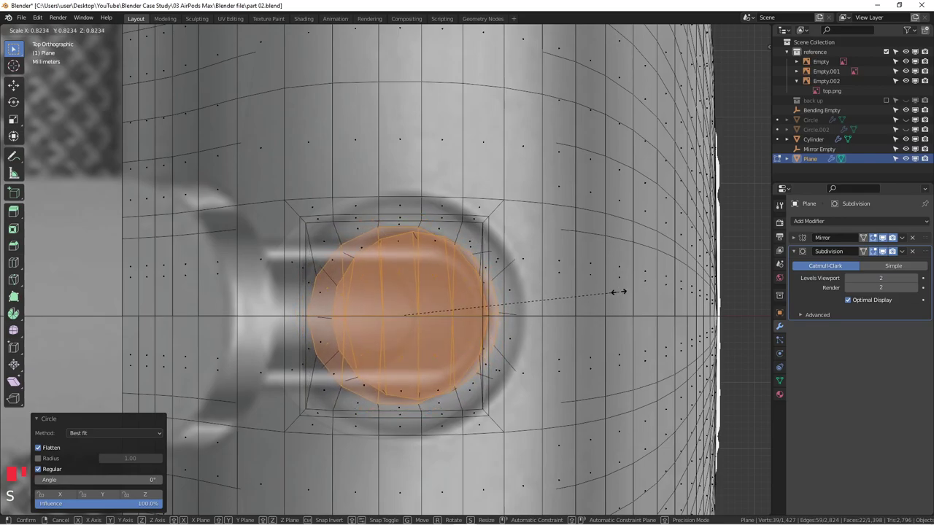
{"action": "left_click", "coordinate": [619, 292]}
{"action": "middle_click_drag", "start_coordinate": [619, 292], "coordinate": [436, 203]}
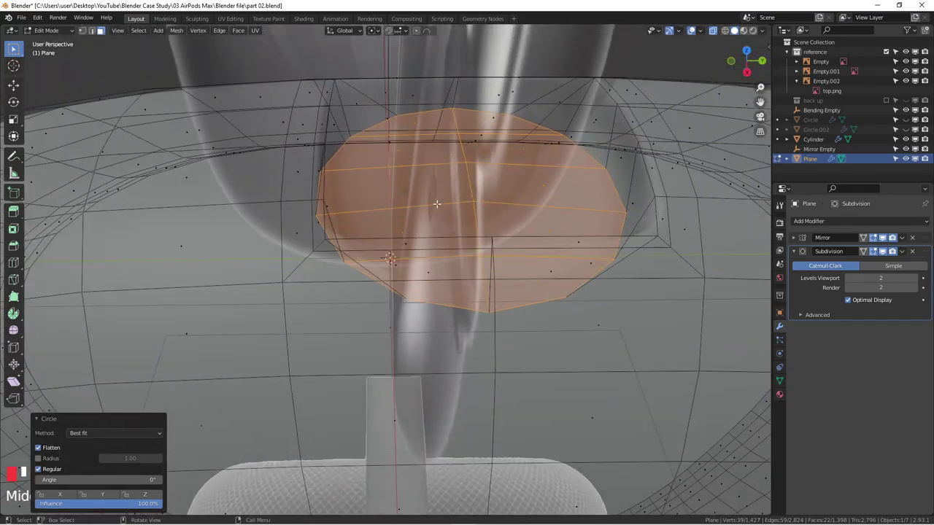
{"action": "key", "text": "KP_7"}
{"action": "scroll", "coordinate": [440, 394], "scroll_direction": "down", "scroll_amount": 5}
{"action": "key", "text": "ctrl+z"}
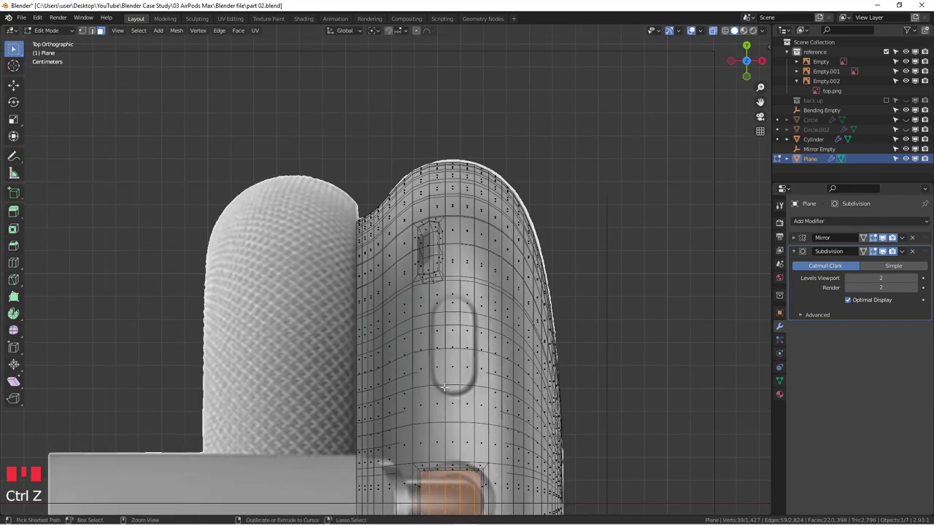
- Delete the vertices of the extruded square faces at the floor of the stem recess
{"action": "scroll", "coordinate": [400, 446], "scroll_direction": "down", "scroll_amount": 1}
{"action": "middle_click_drag", "start_coordinate": [400, 446], "coordinate": [457, 279], "text": "shift"}
{"action": "scroll", "coordinate": [456, 280], "scroll_direction": "up", "scroll_amount": 5}
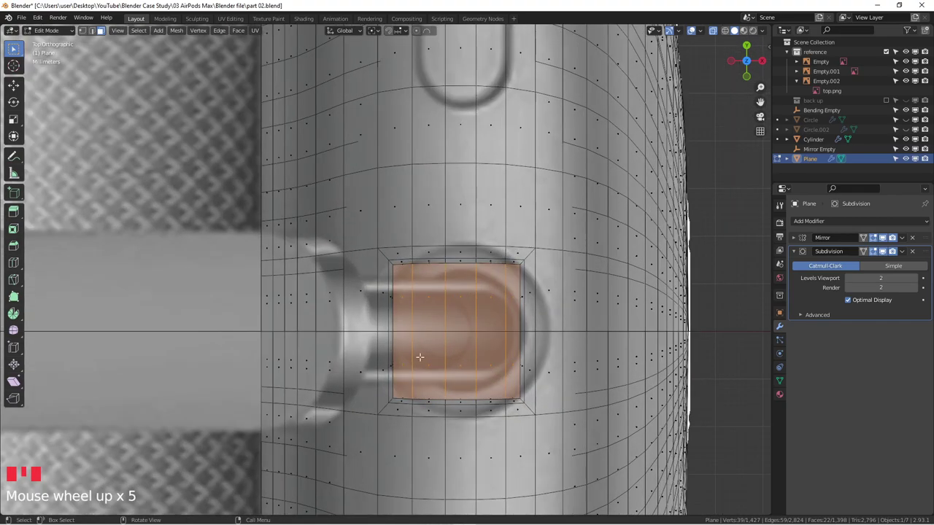
{"action": "scroll", "coordinate": [468, 286], "scroll_direction": "up", "scroll_amount": 1}
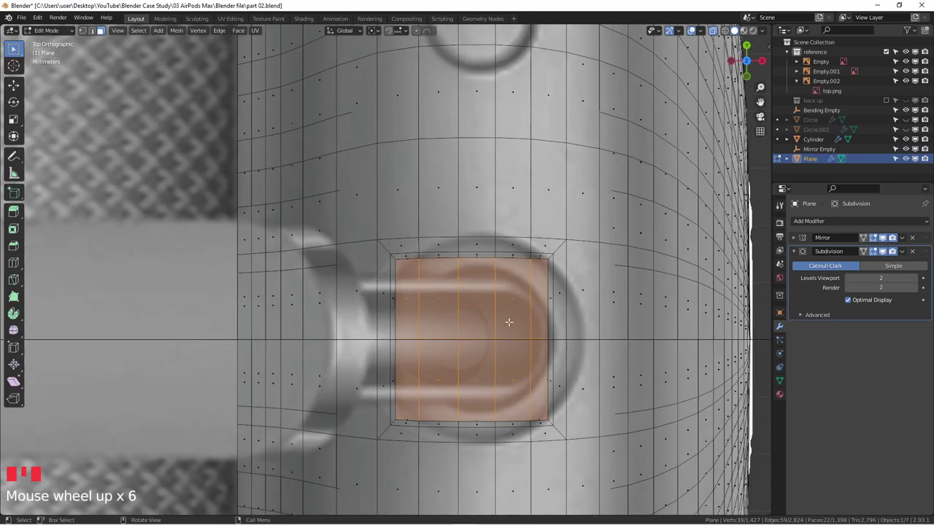
{"action": "scroll", "coordinate": [536, 272], "scroll_direction": "up", "scroll_amount": 1}
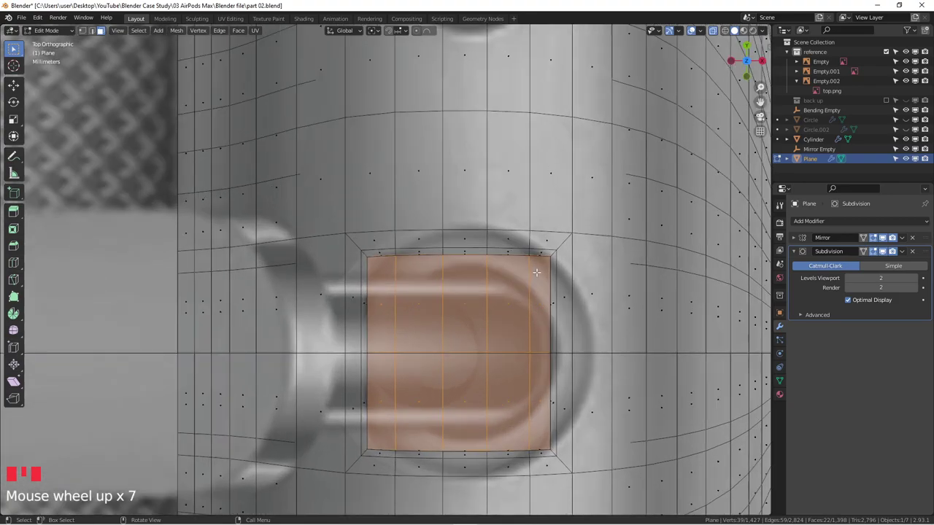
{"action": "middle_click_drag", "start_coordinate": [511, 289], "coordinate": [400, 361]}
{"action": "scroll", "coordinate": [349, 200], "scroll_direction": "down", "scroll_amount": 5}
{"action": "scroll", "coordinate": [434, 220], "scroll_direction": "up", "scroll_amount": 7}
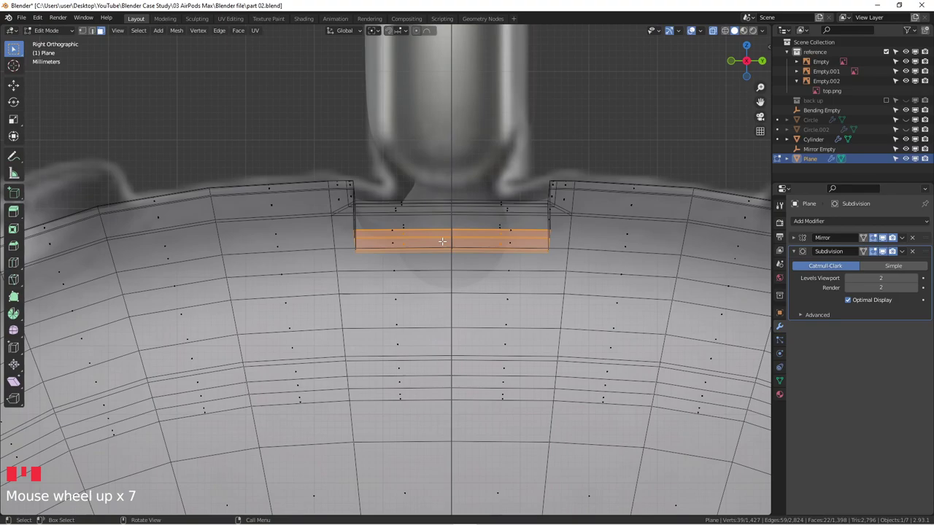
{"action": "key", "text": "x"}
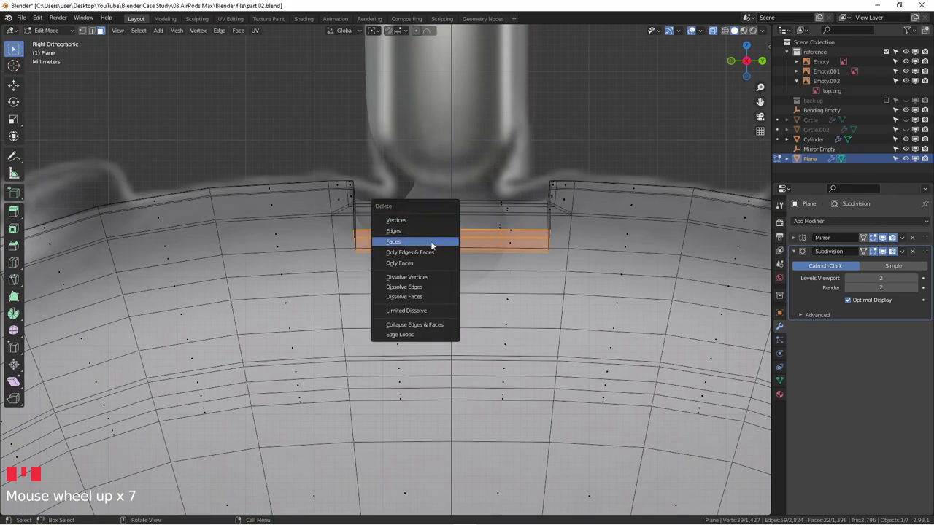
{"action": "left_click", "coordinate": [427, 219]}
{"action": "middle_click_drag", "start_coordinate": [446, 224], "coordinate": [506, 294]}
{"action": "key", "text": "alt+z"}
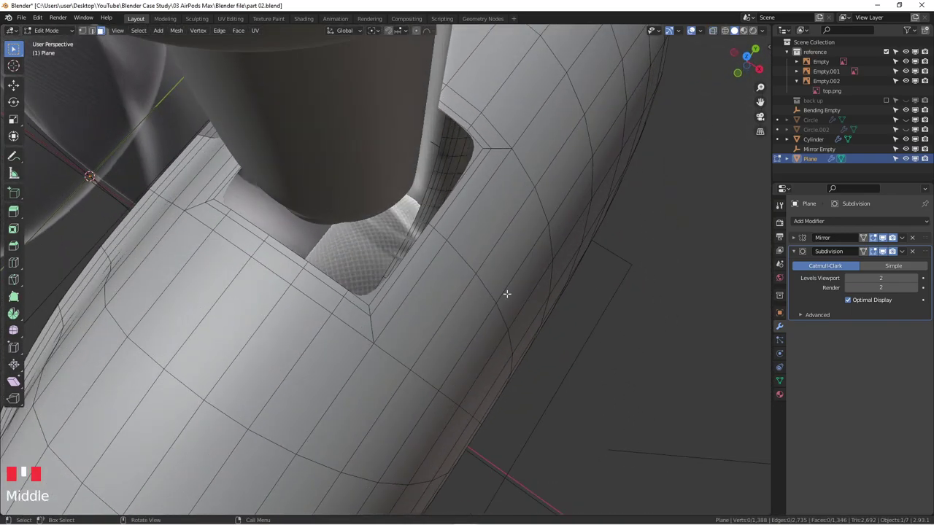
- Select the four corner vertices of the open stem recess in the X-ray top view
{"action": "key", "text": "KP_7"}
{"action": "key", "text": "alt+z"}
{"action": "scroll", "coordinate": [381, 233], "scroll_direction": "up", "scroll_amount": 2}
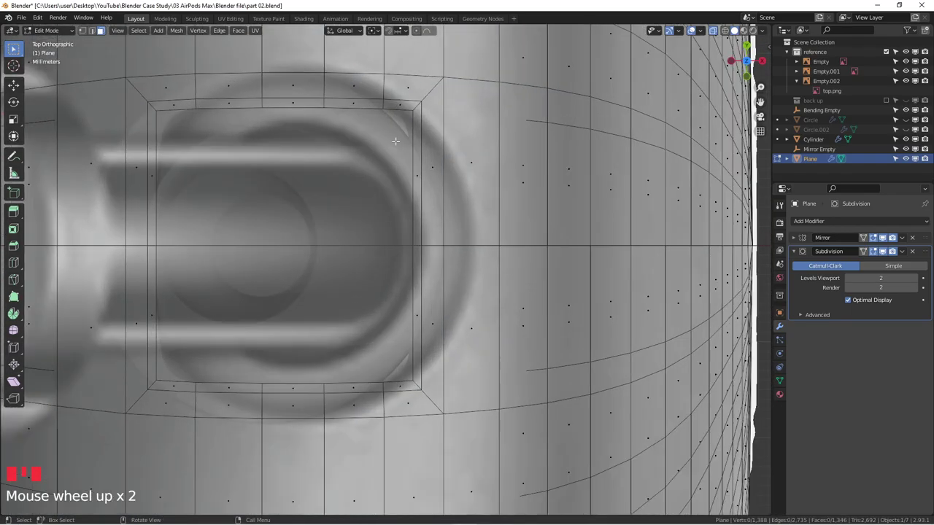
{"action": "key", "text": "alt+z"}
{"action": "key", "text": "alt+z"}
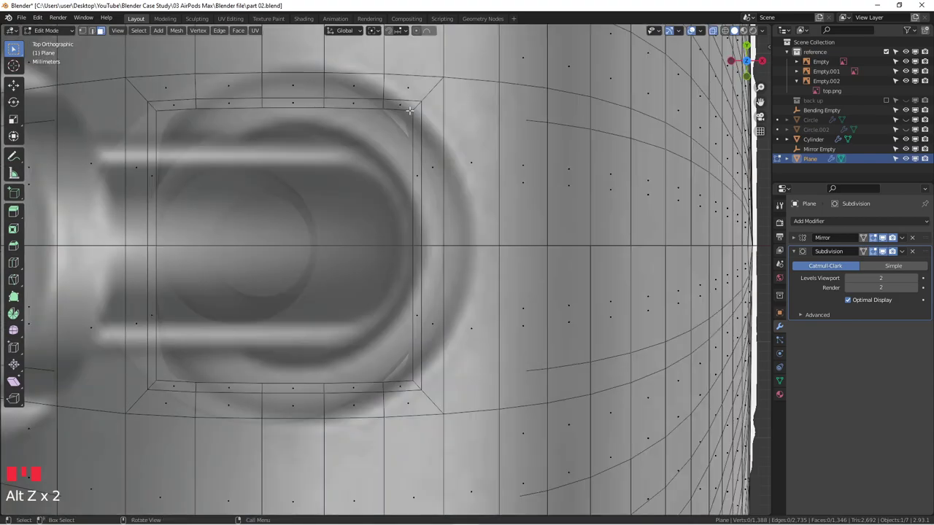
{"action": "key", "text": "1"}
{"action": "left_click", "coordinate": [407, 108]}
{"action": "left_click", "coordinate": [151, 107], "text": "shift"}
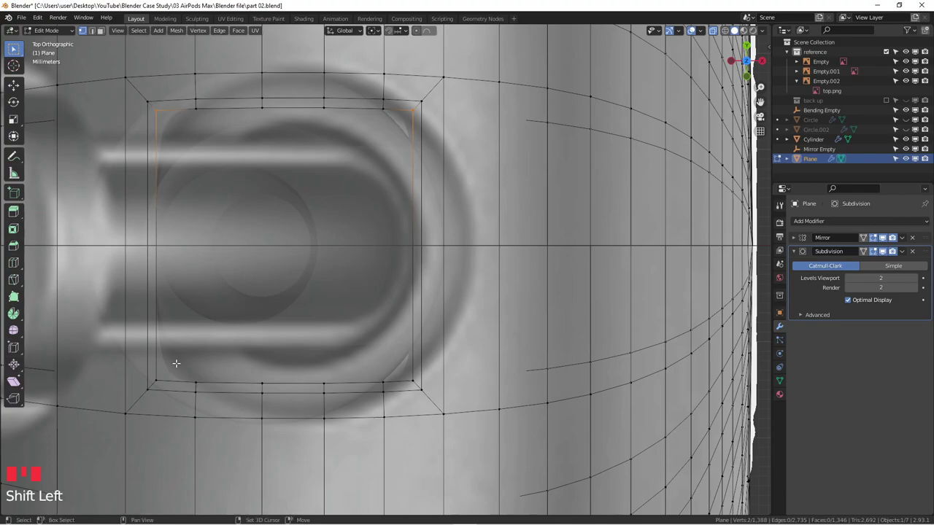
{"action": "left_click", "coordinate": [156, 381], "text": "shift"}
{"action": "left_click", "coordinate": [415, 381], "text": "shift"}
- Check the shell's underside, and undo the recess edits back to the face selection before the insets
{"action": "scroll", "coordinate": [416, 383], "scroll_direction": "down", "scroll_amount": 1}
{"action": "middle_click_drag", "start_coordinate": [416, 383], "coordinate": [272, 224]}
{"action": "scroll", "coordinate": [391, 329], "scroll_direction": "down", "scroll_amount": 12}
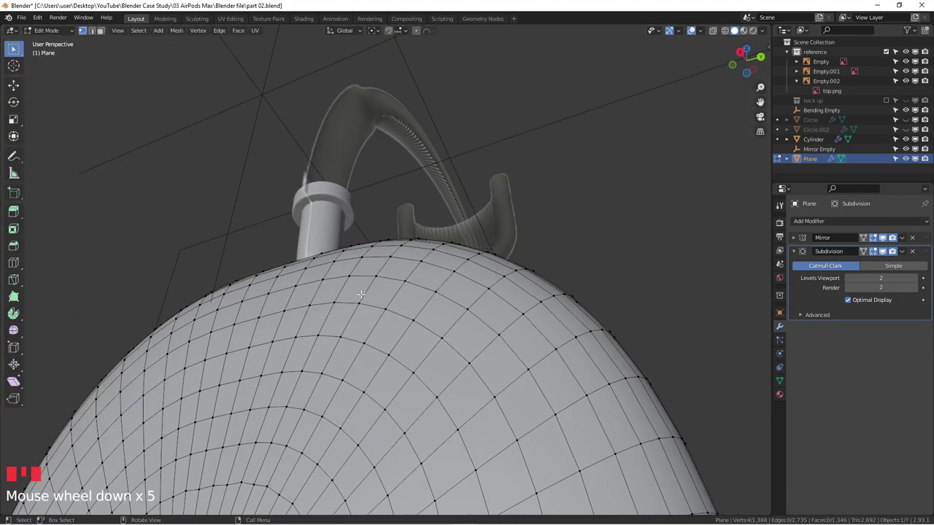
{"action": "middle_click_drag", "start_coordinate": [391, 328], "coordinate": [394, 390], "text": "shift"}
{"action": "scroll", "coordinate": [393, 392], "scroll_direction": "up", "scroll_amount": 1}
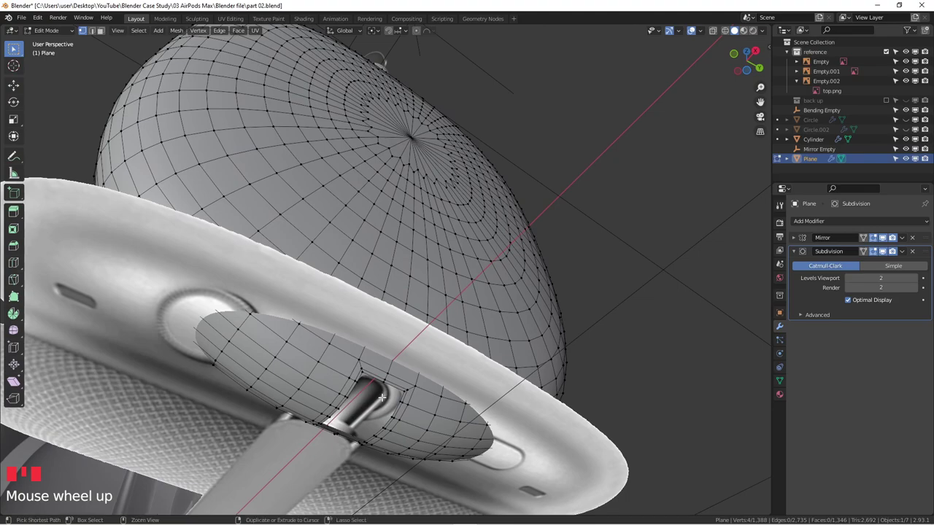
{"action": "key", "text": "ctrl+z"}
{"action": "key", "text": "ctrl+z"}
{"action": "key", "text": "ctrl+z"}
{"action": "key", "text": "ctrl+z"}
{"action": "key", "text": "ctrl+z"}
{"action": "key", "text": "ctrl+z"}
{"action": "key", "text": "ctrl+z"}
- Remove the faces at the shell's lower end from the selection in the X-ray right view, keeping the stem faces selected
{"action": "middle_click_drag", "start_coordinate": [382, 396], "coordinate": [335, 395]}
{"action": "key", "text": "KP_3"}
{"action": "scroll", "coordinate": [336, 395], "scroll_direction": "down", "scroll_amount": 9}
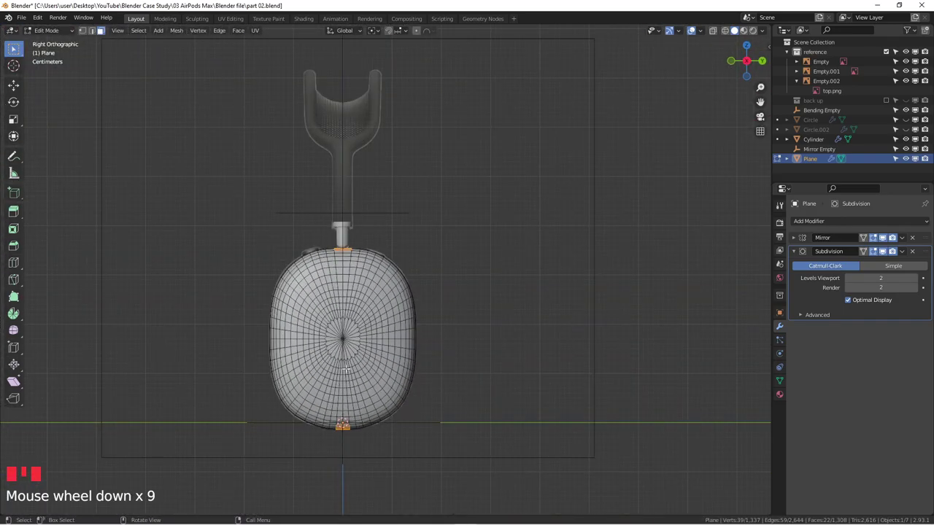
{"action": "scroll", "coordinate": [343, 420], "scroll_direction": "up", "scroll_amount": 2}
{"action": "key", "text": "alt+z"}
{"action": "scroll", "coordinate": [372, 372], "scroll_direction": "up", "scroll_amount": 3}
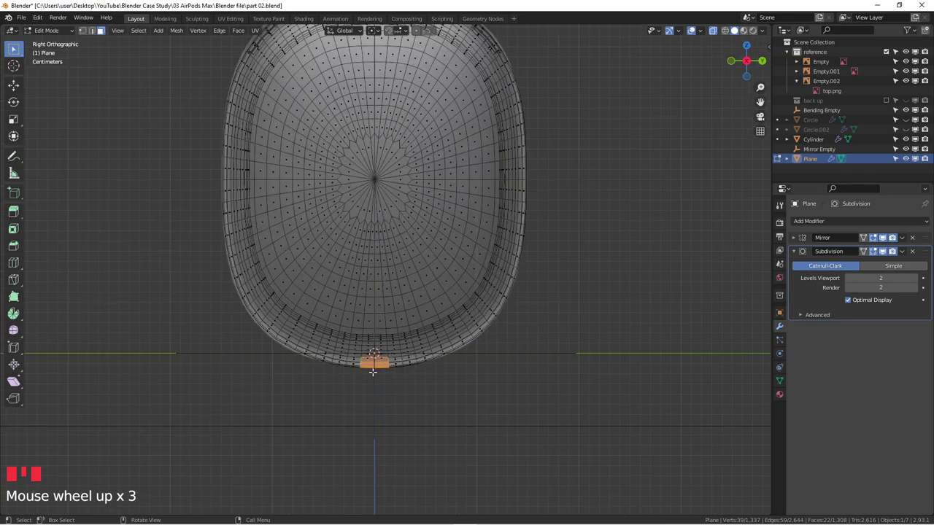
{"action": "left_click_drag", "start_coordinate": [321, 340], "coordinate": [411, 393]}
{"action": "key", "text": "alt+z"}
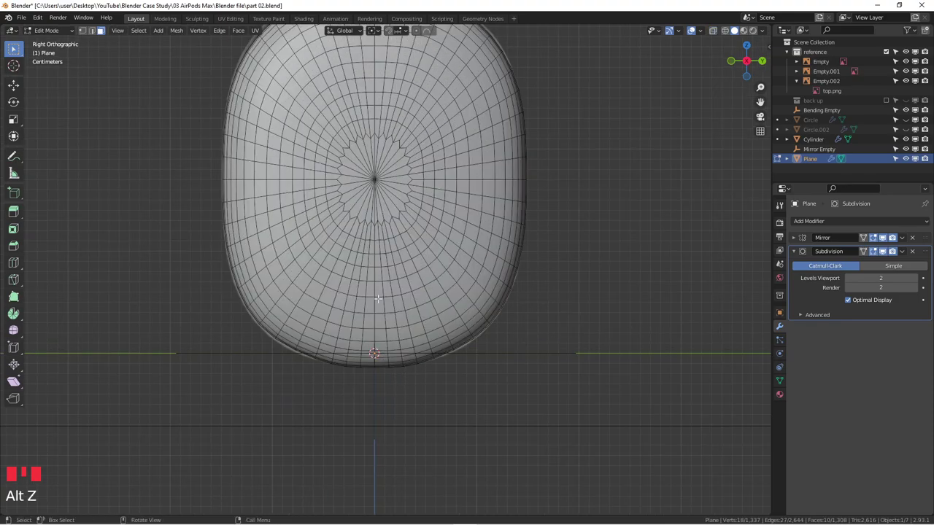
- Hide the Cylinder object so the selected shell faces under the stem can be seen from the top view
{"action": "scroll", "coordinate": [382, 318], "scroll_direction": "down", "scroll_amount": 3}
{"action": "middle_click_drag", "start_coordinate": [381, 318], "coordinate": [472, 120]}
{"action": "key", "text": "KP_7"}
{"action": "scroll", "coordinate": [399, 78], "scroll_direction": "up", "scroll_amount": 4}
{"action": "scroll", "coordinate": [443, 198], "scroll_direction": "up", "scroll_amount": 9}
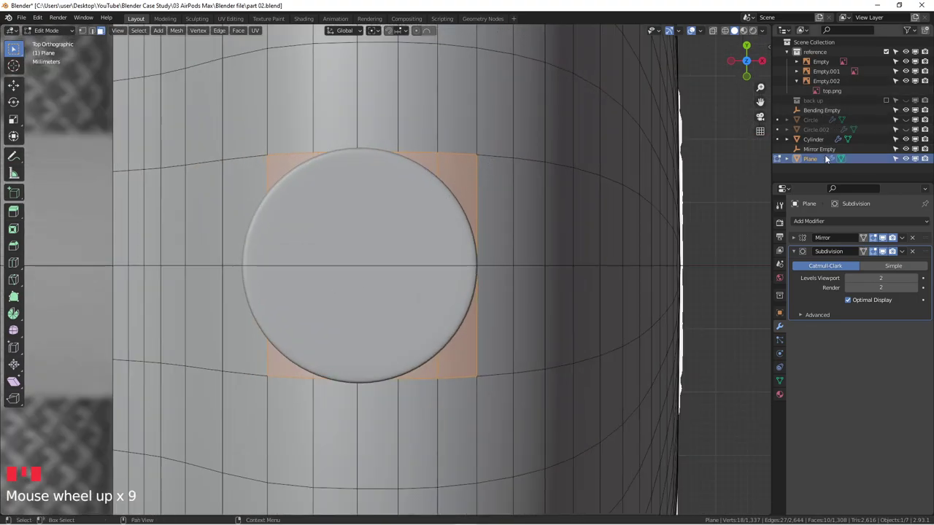
{"action": "left_click", "coordinate": [905, 140]}
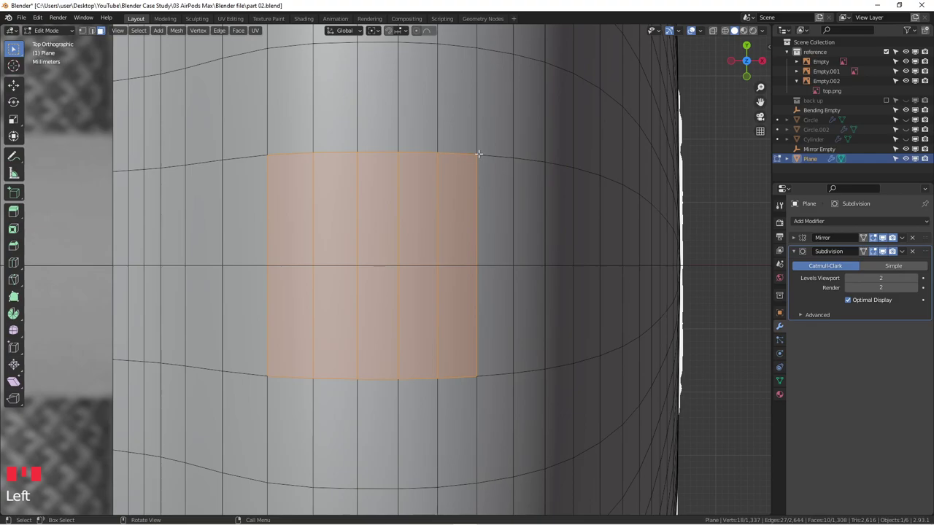
- Inset the selected stem faces by about 0.0022 m, and inset them again by about 0.0017 m
{"action": "key", "text": "i"}
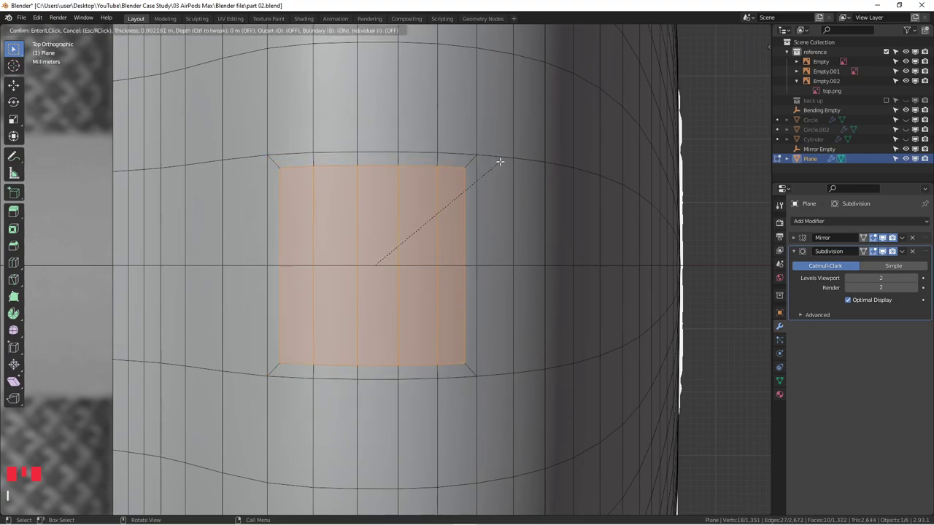
{"action": "left_click", "coordinate": [500, 161]}
{"action": "key", "text": "i"}
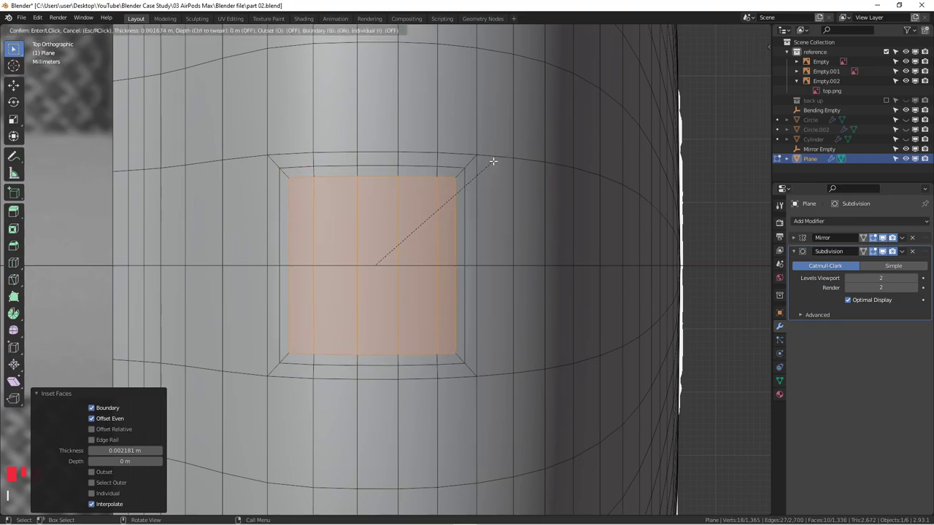
{"action": "left_click", "coordinate": [491, 162]}
- Extrude the inset faces about 0.0052 m down into the shell along the normal in the right view
{"action": "middle_click_drag", "start_coordinate": [491, 162], "coordinate": [326, 196]}
{"action": "key", "text": "KP_3"}
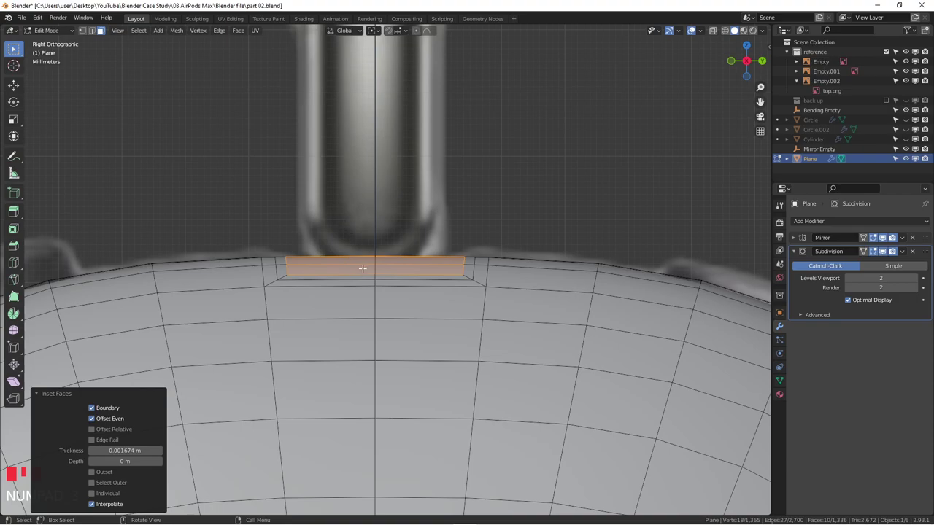
{"action": "key", "text": "e"}
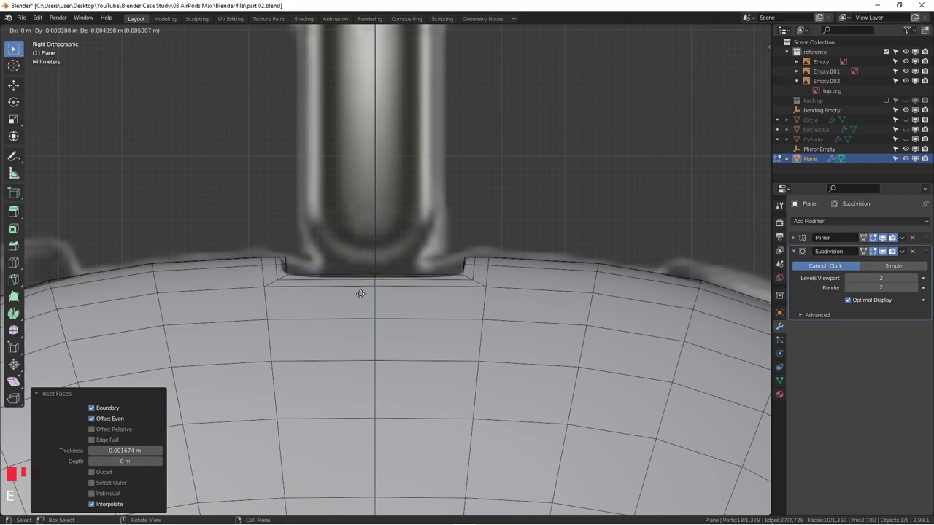
{"action": "left_click", "coordinate": [360, 294]}
- Flatten the extruded recess floor by scaling it to 0 along Z in X-ray display
{"action": "key", "text": "alt+z"}
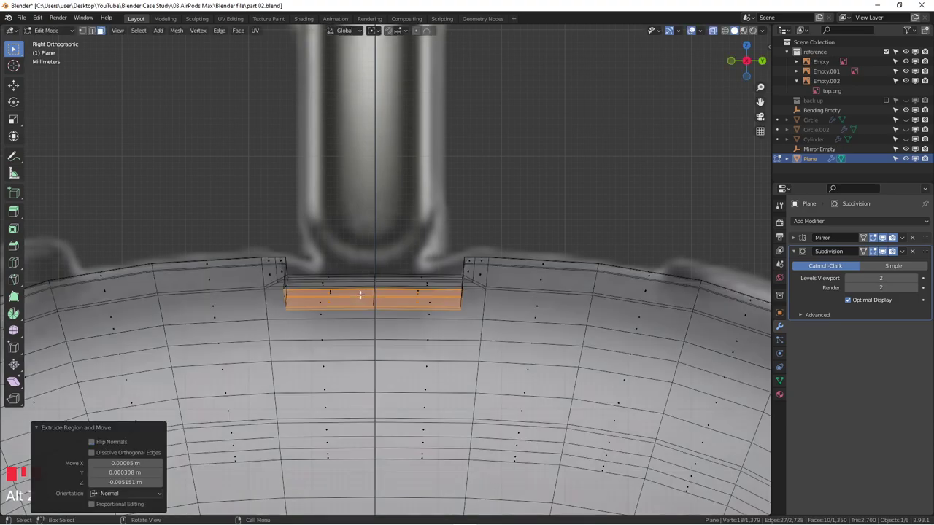
{"action": "key", "text": "s"}
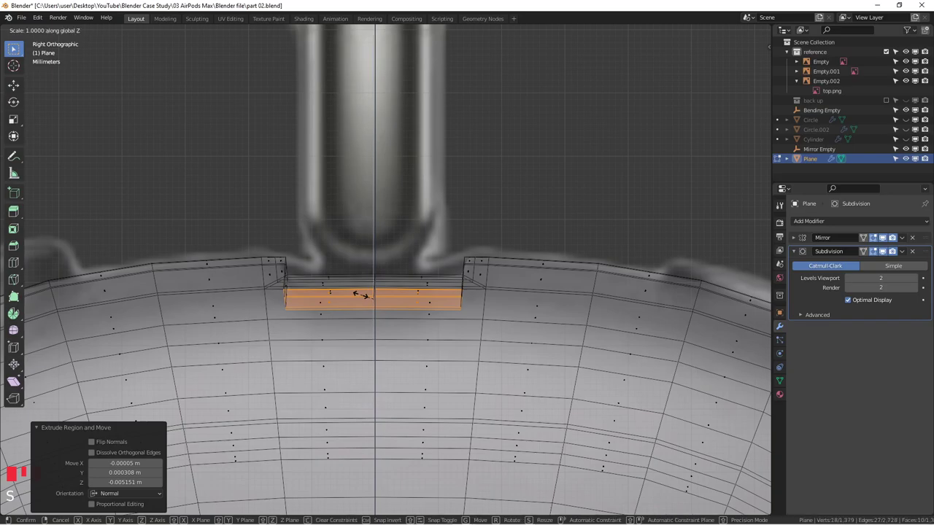
{"action": "key", "text": "z"}
{"action": "key", "text": "0"}
{"action": "left_click", "coordinate": [360, 295]}
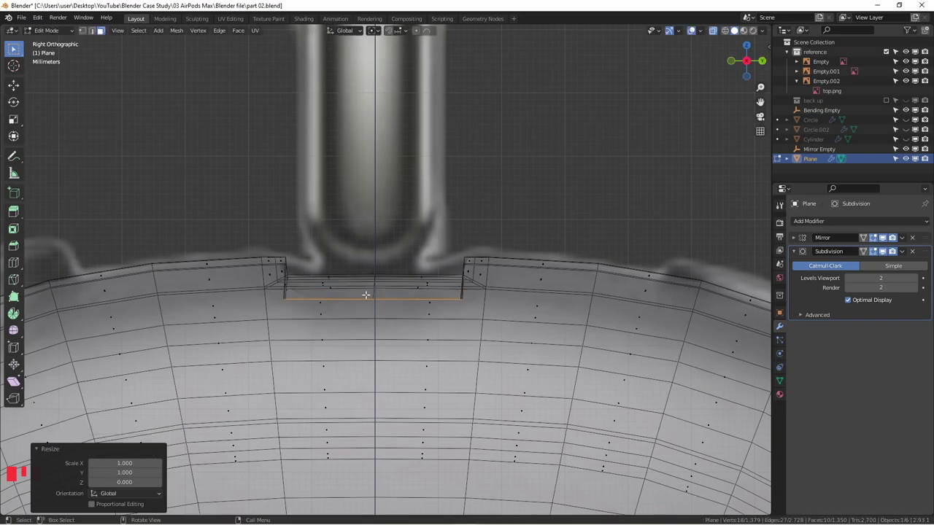
- Reshape the flattened recess floor into a circle with LoopTools Circle in the top view
{"action": "middle_click_drag", "start_coordinate": [364, 295], "coordinate": [394, 306]}
{"action": "key", "text": "alt+z"}
{"action": "key", "text": "KP_7"}
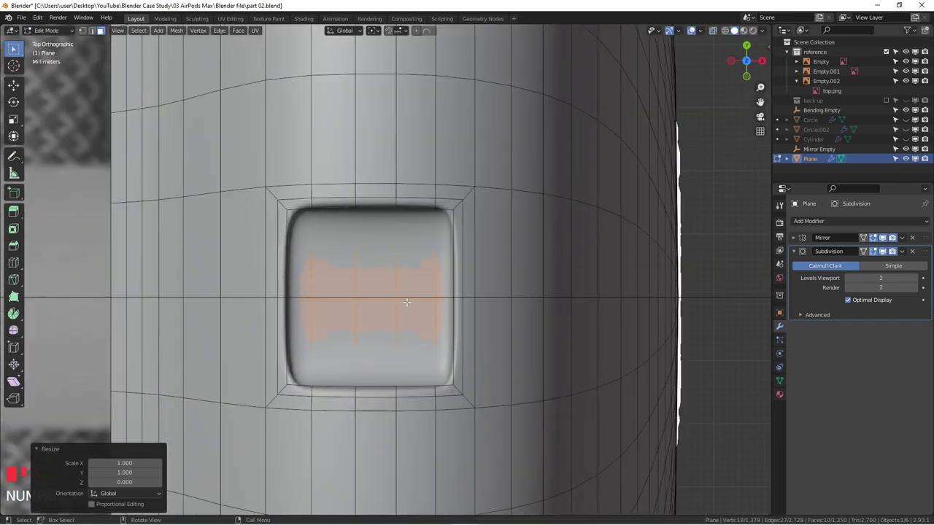
{"action": "right_click", "coordinate": [391, 253]}
{"action": "mouse_move", "coordinate": [391, 254]}
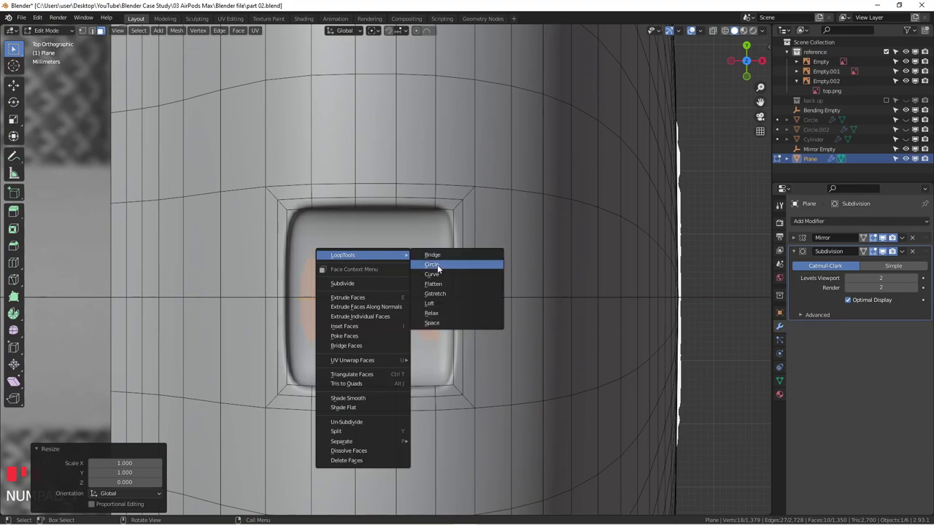
{"action": "left_click", "coordinate": [437, 264]}
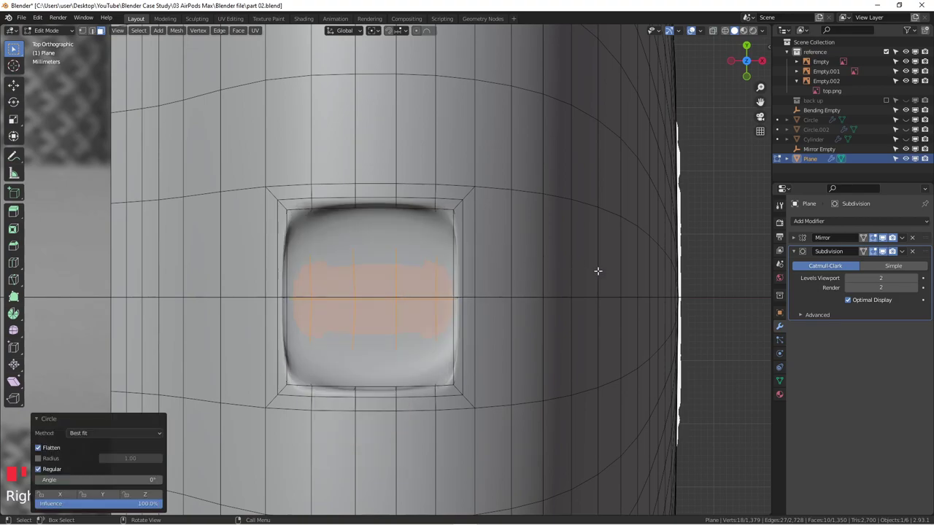
- Scale the circular recess floor down uniformly to about 0.839 so it fits inside the square opening
{"action": "key", "text": "alt+z"}
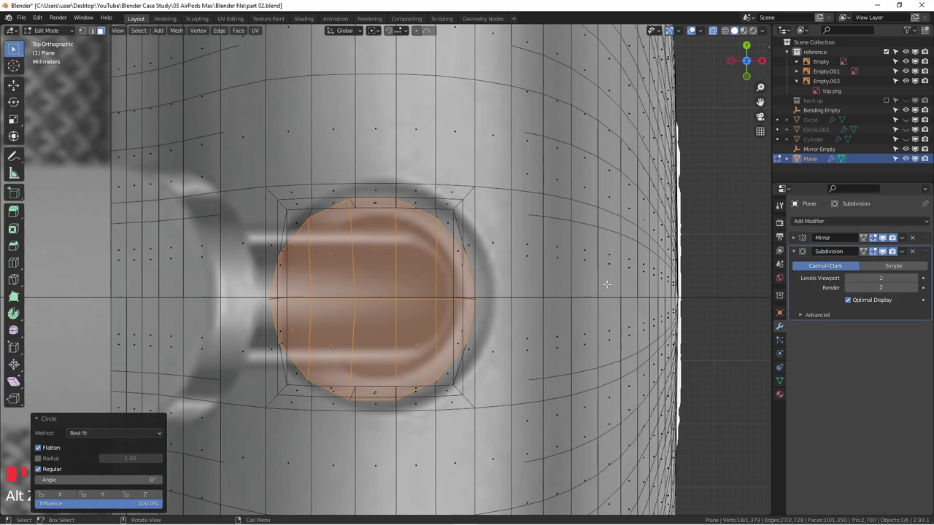
{"action": "key", "text": "s"}
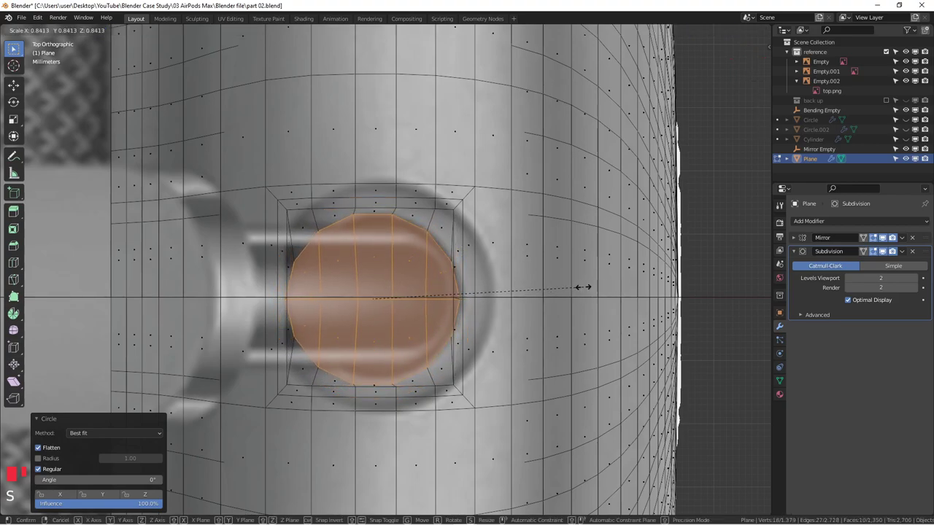
{"action": "left_click", "coordinate": [582, 288]}
{"action": "key", "text": "alt+z"}
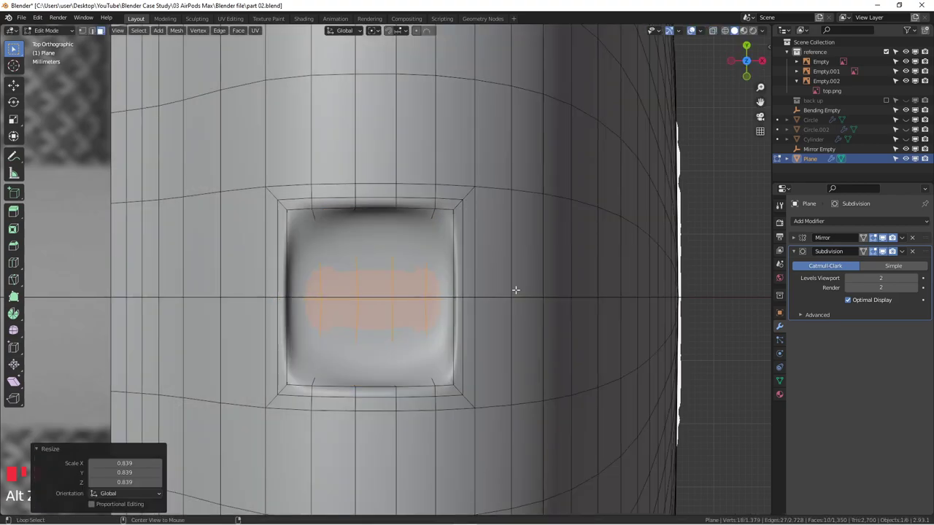
- Try to select the recess faces with a face loop and an X-ray box selection
{"action": "left_click", "coordinate": [426, 210], "text": "alt"}
{"action": "scroll", "coordinate": [388, 273], "scroll_direction": "down", "scroll_amount": 1}
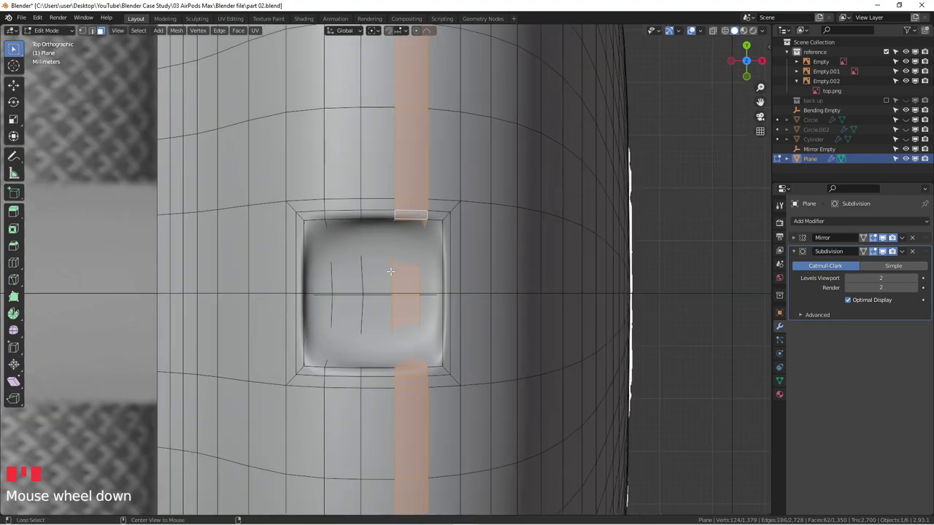
{"action": "key", "text": "alt+z"}
{"action": "left_click", "coordinate": [345, 271]}
{"action": "left_click_drag", "start_coordinate": [344, 271], "coordinate": [423, 332]}
{"action": "scroll", "coordinate": [415, 297], "scroll_direction": "down", "scroll_amount": 1}
{"action": "key", "text": "alt+z"}
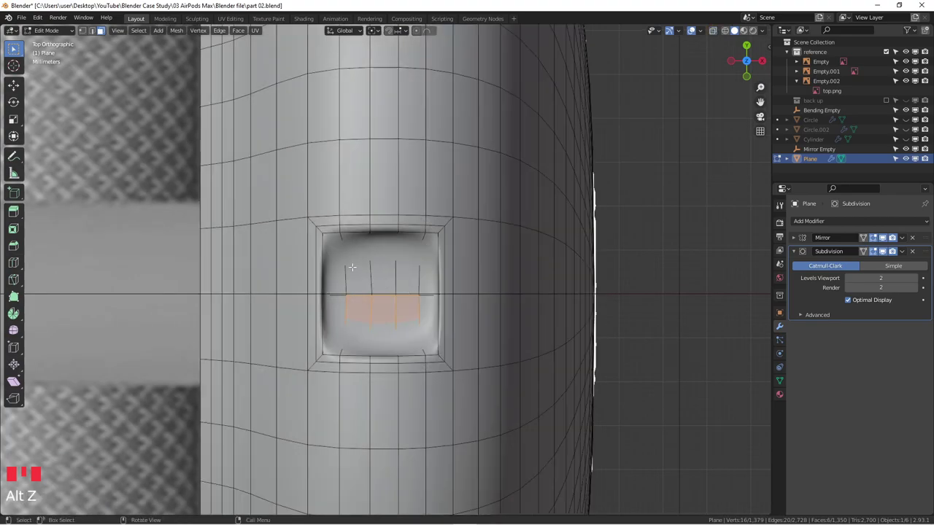
- Switch to vertex selection and turn off the Subdivision modifier's viewport display to expose the recess floor's actual vertices
{"action": "left_click", "coordinate": [400, 299]}
{"action": "left_click", "coordinate": [387, 291]}
{"action": "key", "text": "1"}
{"action": "left_click", "coordinate": [382, 295]}
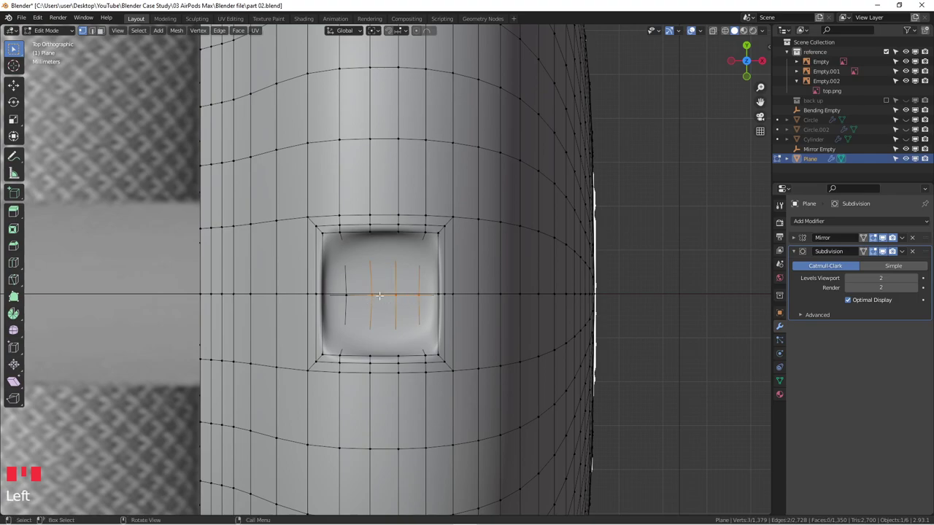
{"action": "left_click", "coordinate": [338, 291]}
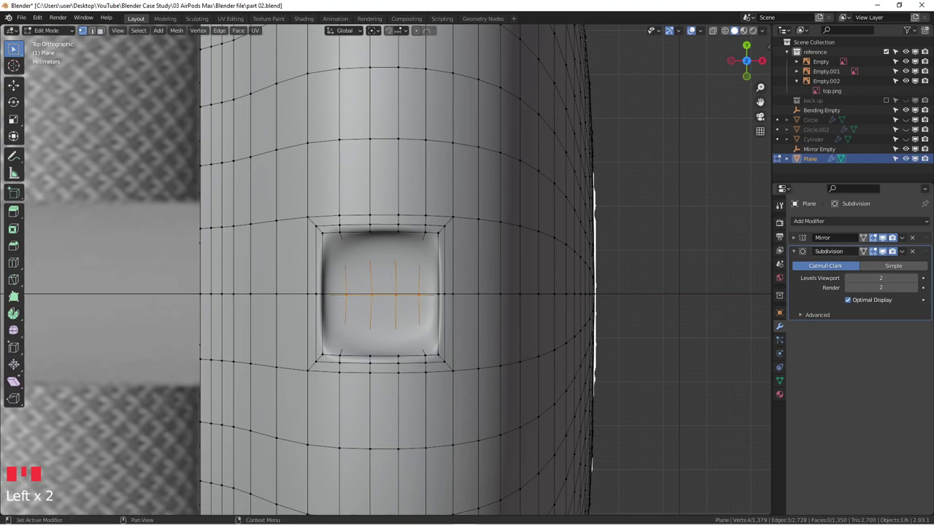
{"action": "left_click", "coordinate": [864, 252]}
{"action": "scroll", "coordinate": [386, 293], "scroll_direction": "up", "scroll_amount": 2}
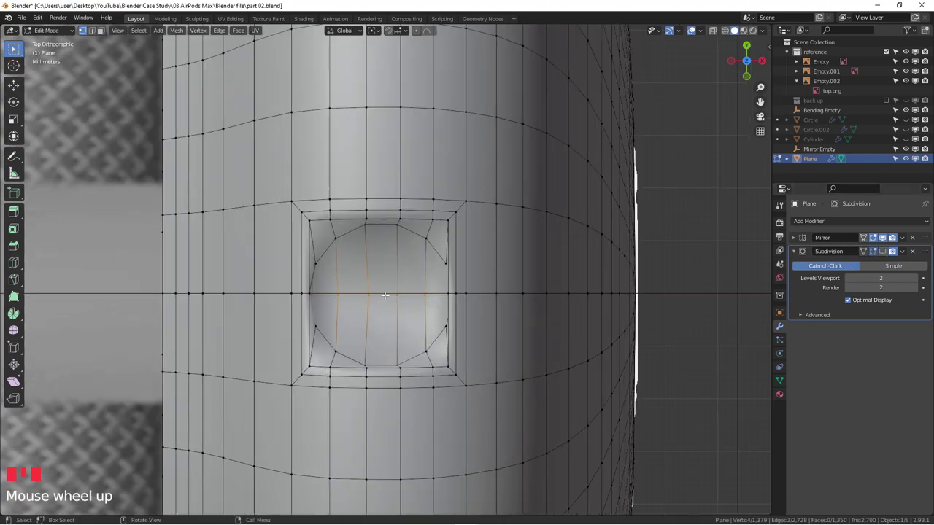
- Select the whole circular recess floor, including its outer ring and the vertices along its centre line
{"action": "left_click", "coordinate": [342, 217], "text": "alt"}
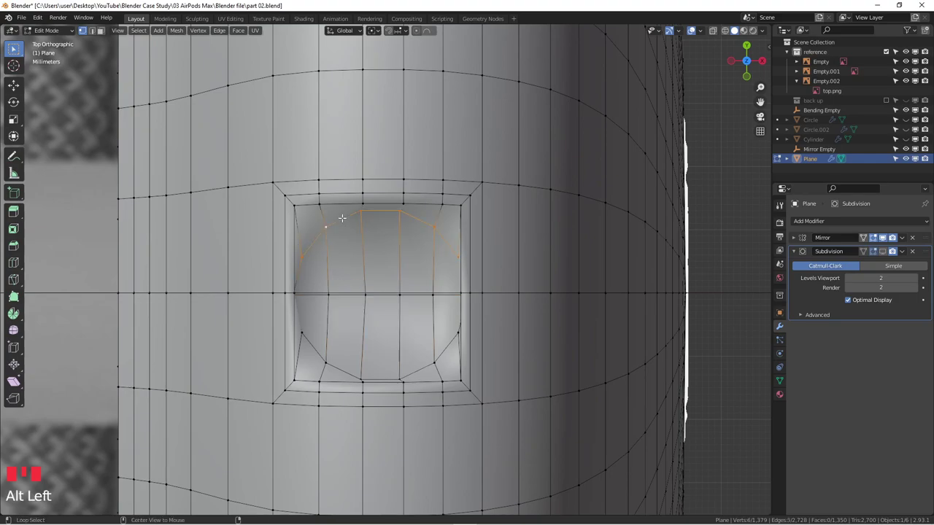
{"action": "left_click", "coordinate": [314, 350], "text": "alt+shift"}
{"action": "middle_click_drag", "start_coordinate": [297, 306], "coordinate": [283, 243]}
{"action": "scroll", "coordinate": [286, 266], "scroll_direction": "up", "scroll_amount": 2}
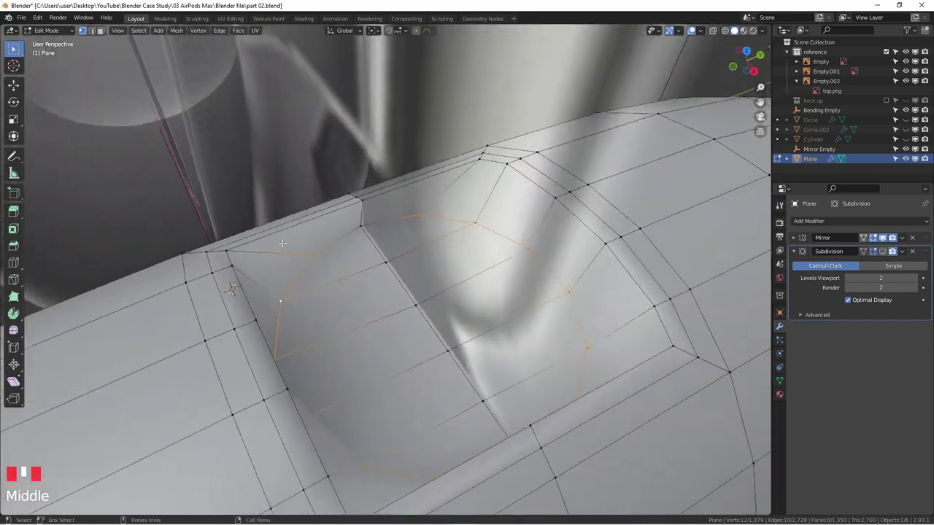
{"action": "left_click", "coordinate": [357, 227], "text": "alt+shift"}
{"action": "middle_click_drag", "start_coordinate": [357, 227], "coordinate": [542, 226]}
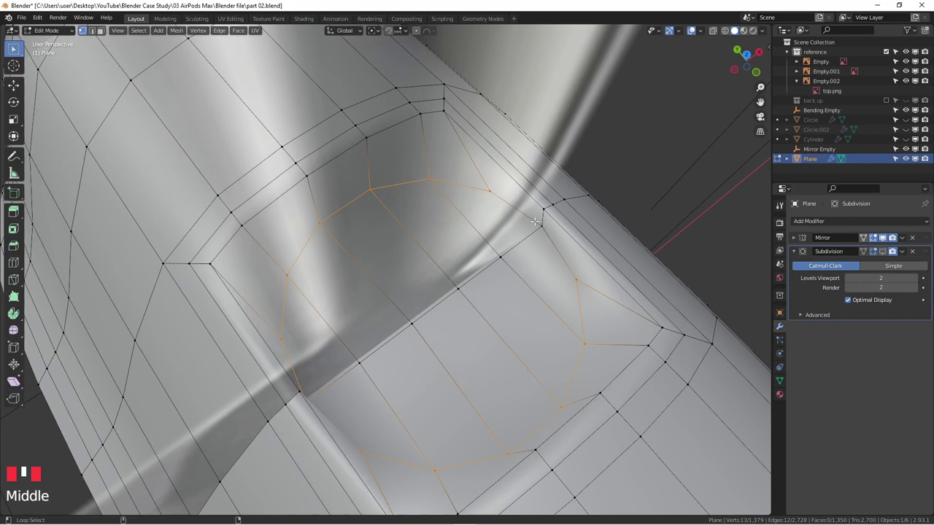
{"action": "left_click", "coordinate": [546, 240]}
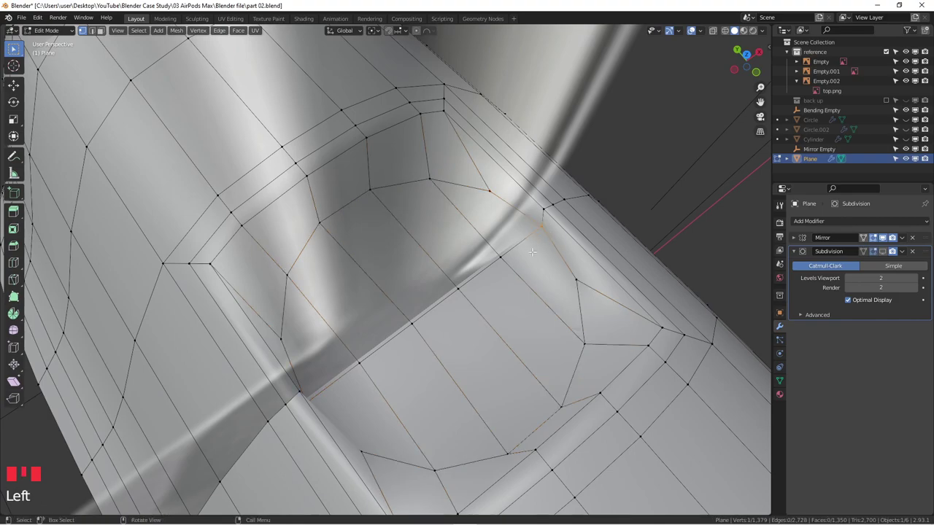
{"action": "key", "text": "ctrl+z"}
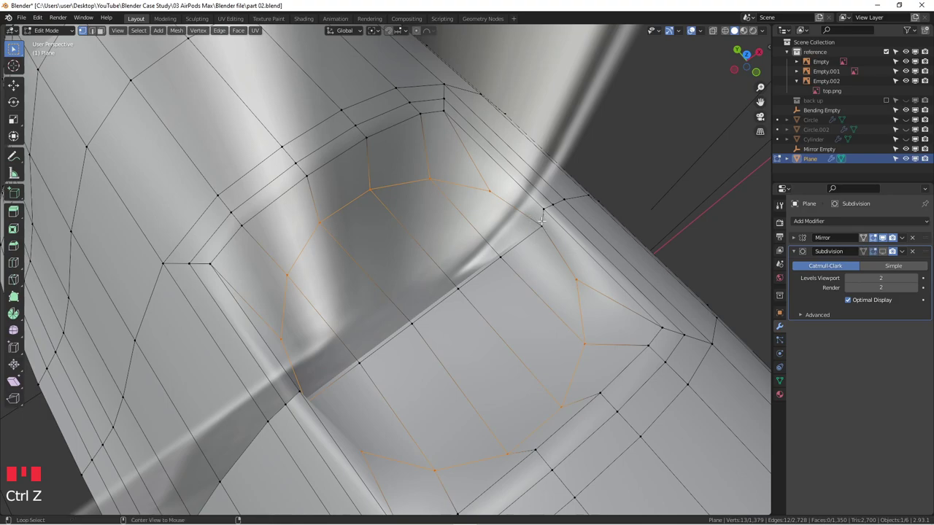
{"action": "left_click", "coordinate": [537, 250], "text": "shift"}
{"action": "middle_click_drag", "start_coordinate": [537, 250], "coordinate": [389, 305]}
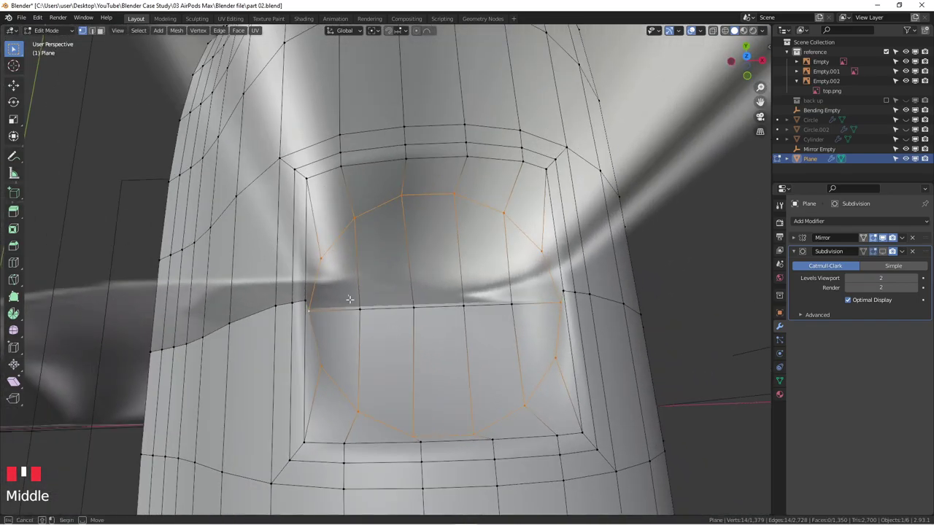
{"action": "left_click", "coordinate": [511, 302], "text": "shift"}
{"action": "middle_click_drag", "start_coordinate": [511, 303], "coordinate": [477, 293]}
- Extrude the circular recess floor down about 0.001489 m along Z in the right view with X-ray display
{"action": "key", "text": "KP_1"}
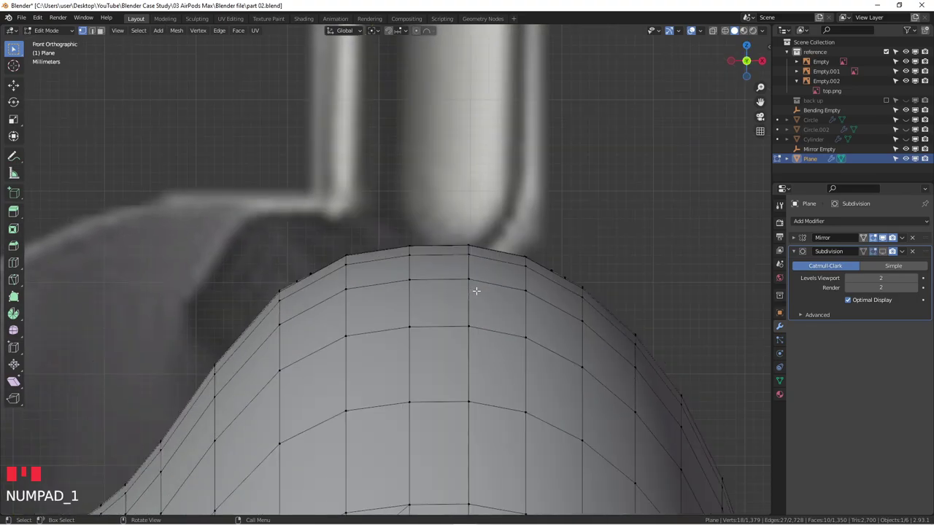
{"action": "key", "text": "KP_3"}
{"action": "key", "text": "alt+z"}
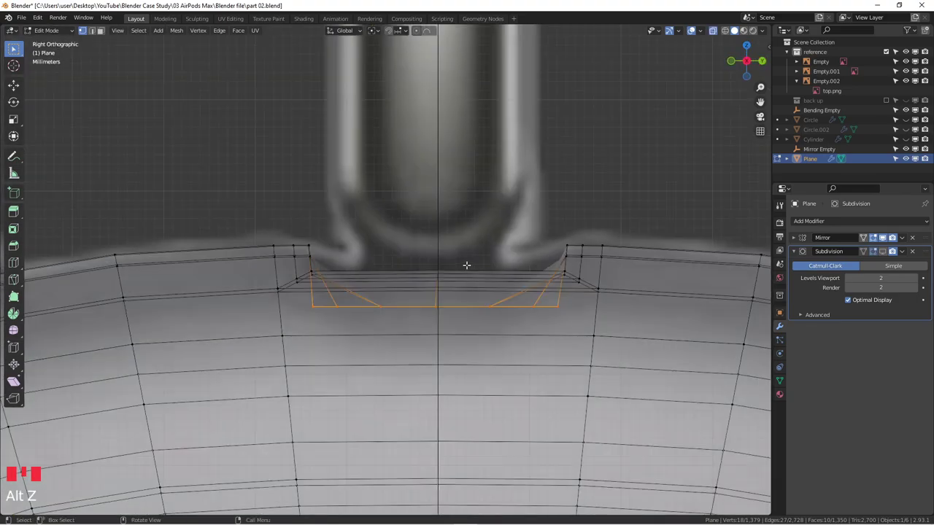
{"action": "key", "text": "e"}
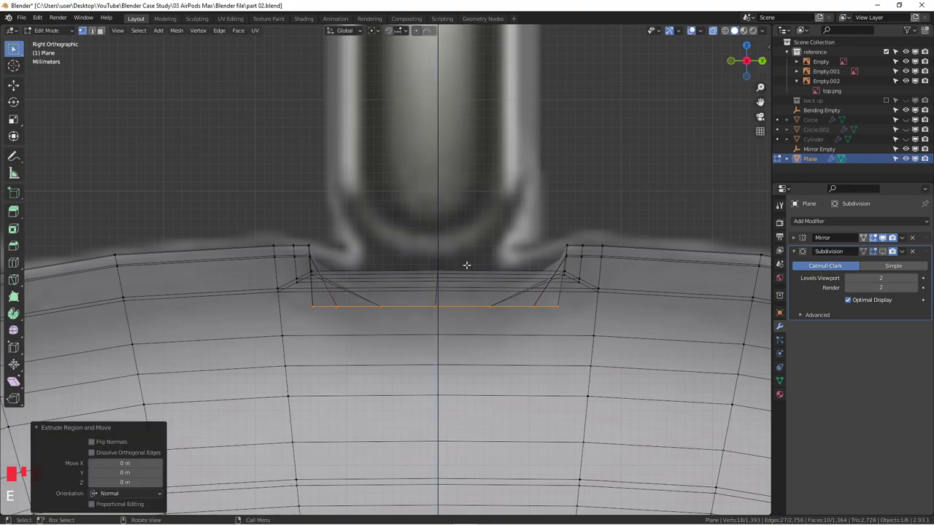
{"action": "key", "text": "z"}
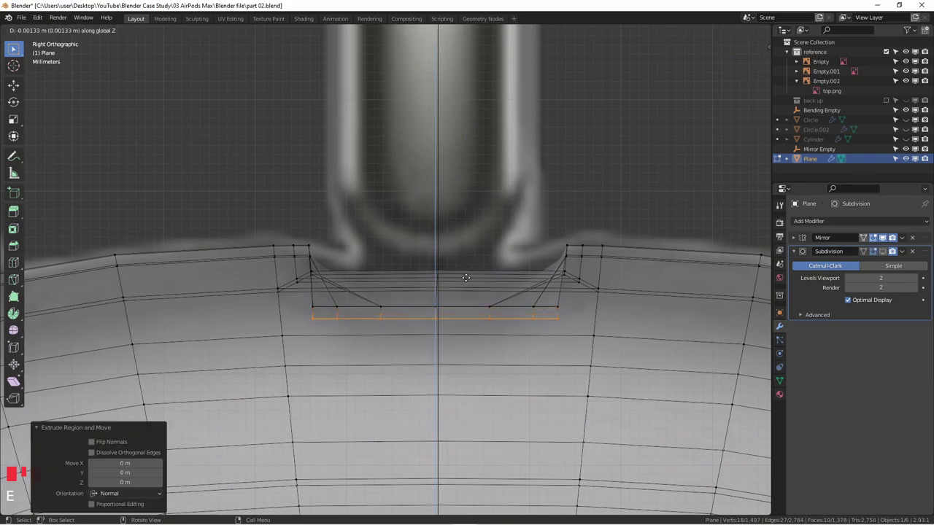
{"action": "left_click", "coordinate": [467, 277]}
{"action": "middle_click_drag", "start_coordinate": [467, 278], "coordinate": [488, 345]}
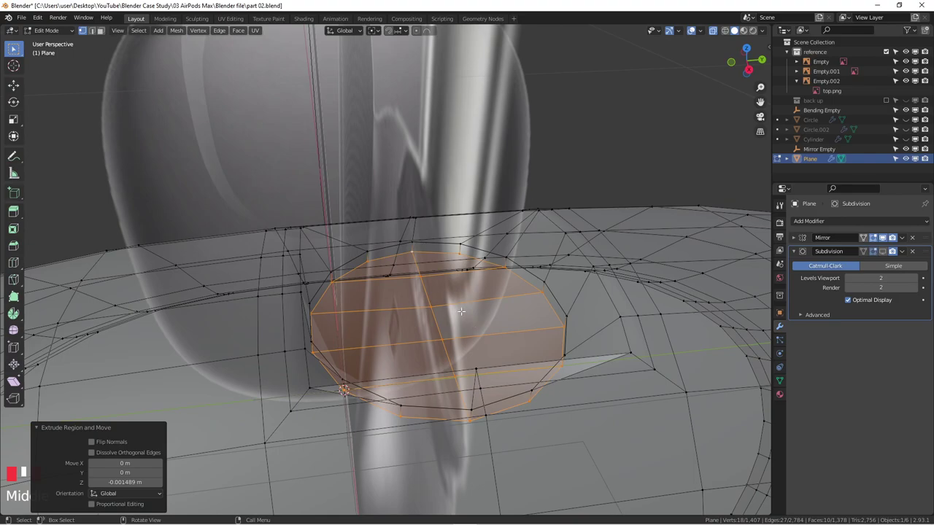
- Delete the faces of the extruded floor to leave an open round hole, and return to solid display
{"action": "key", "text": "x"}
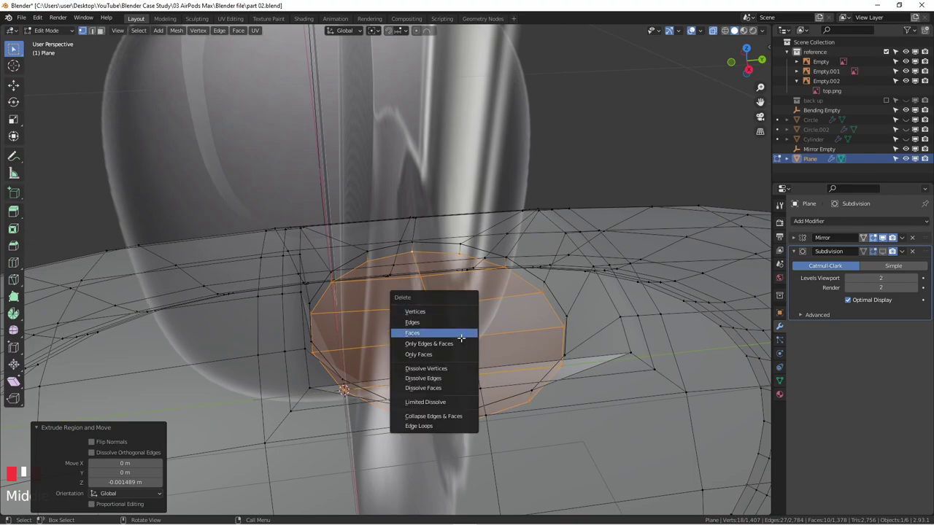
{"action": "left_click", "coordinate": [460, 336]}
{"action": "key", "text": "alt+z"}
{"action": "middle_click_drag", "start_coordinate": [461, 340], "coordinate": [543, 324]}
{"action": "key", "text": "KP_7"}
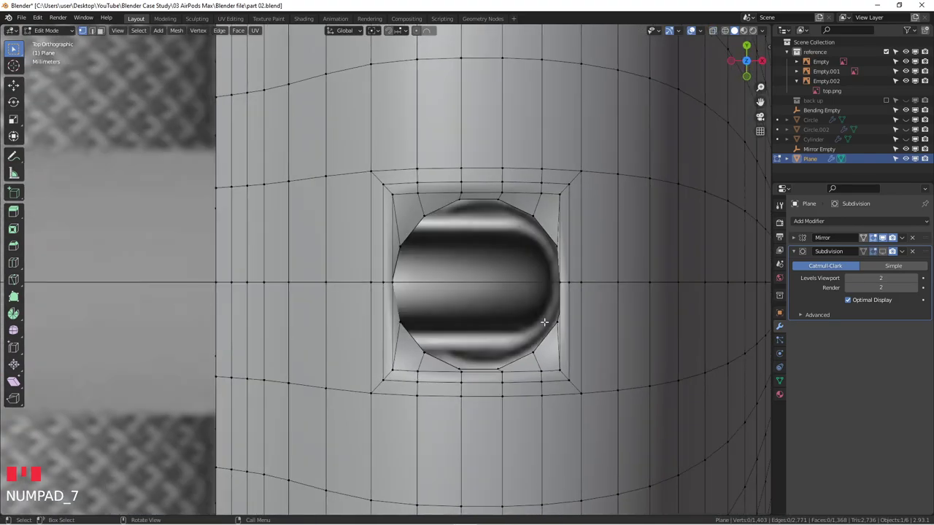
- Check the hole in Object Mode, turn the Subdivision viewport display back on, and resume editing the mesh in the top view
{"action": "key", "text": "Tab"}
{"action": "middle_click_drag", "start_coordinate": [565, 208], "coordinate": [544, 199]}
{"action": "key", "text": "KP_3"}
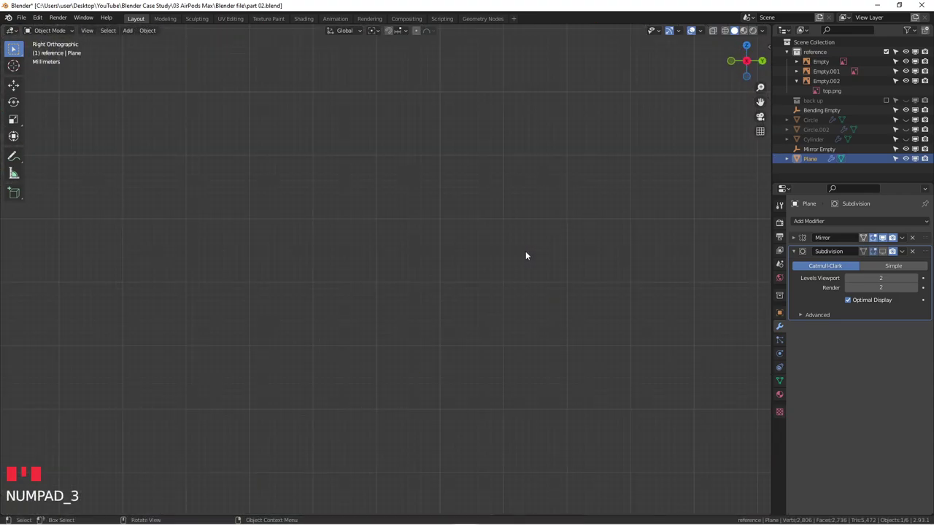
{"action": "key", "text": "KP_7"}
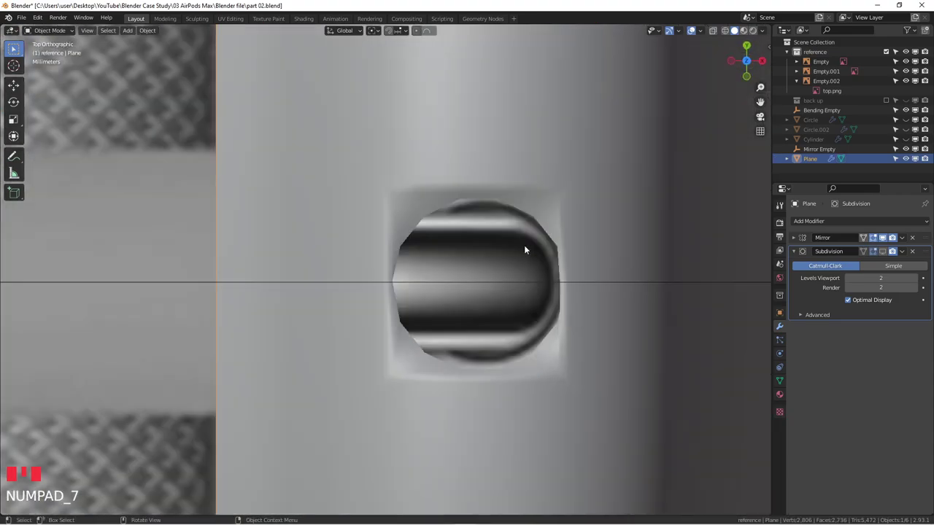
{"action": "left_click", "coordinate": [884, 252]}
{"action": "scroll", "coordinate": [534, 201], "scroll_direction": "up", "scroll_amount": 2}
{"action": "key", "text": "Tab"}
{"action": "scroll", "coordinate": [538, 195], "scroll_direction": "up", "scroll_amount": 1}
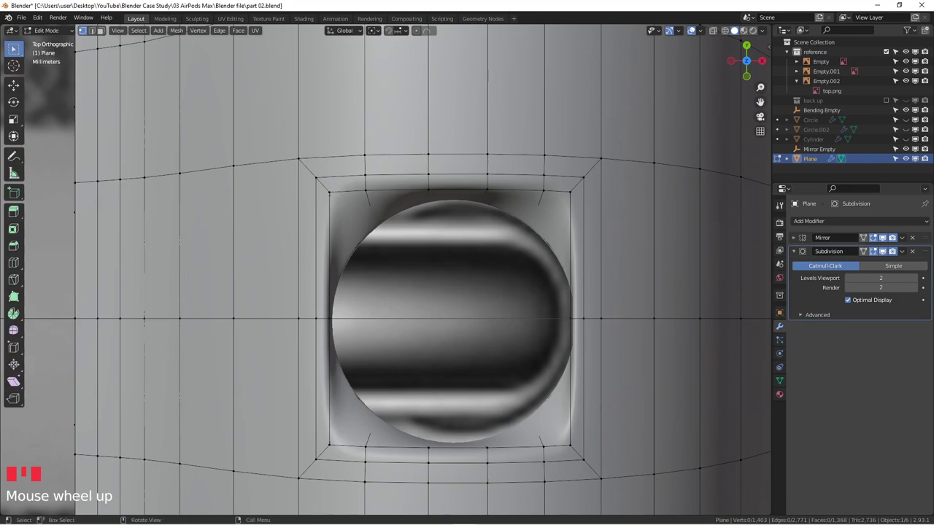
- Reshape the square edge loop around the hole into a circle with LoopTools Circle
{"action": "left_click", "coordinate": [474, 197], "text": "alt"}
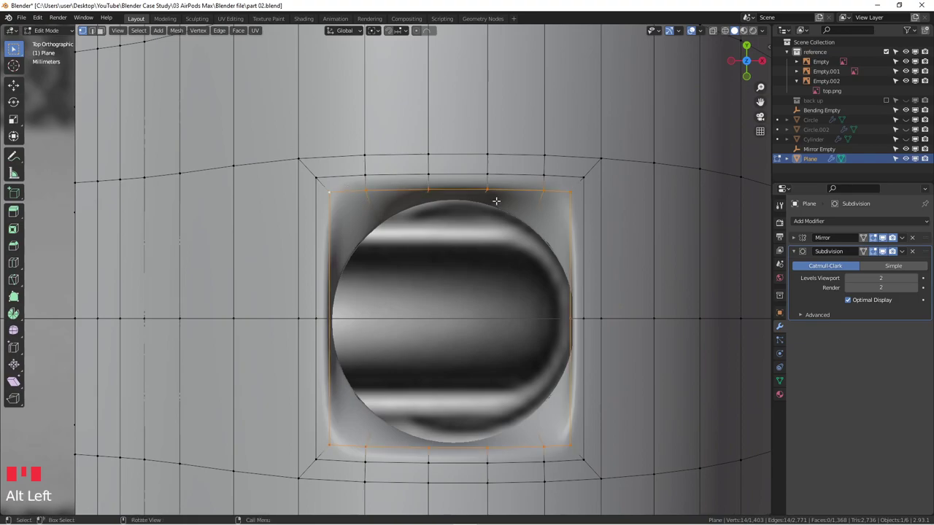
{"action": "right_click", "coordinate": [573, 223]}
{"action": "mouse_move", "coordinate": [576, 223]}
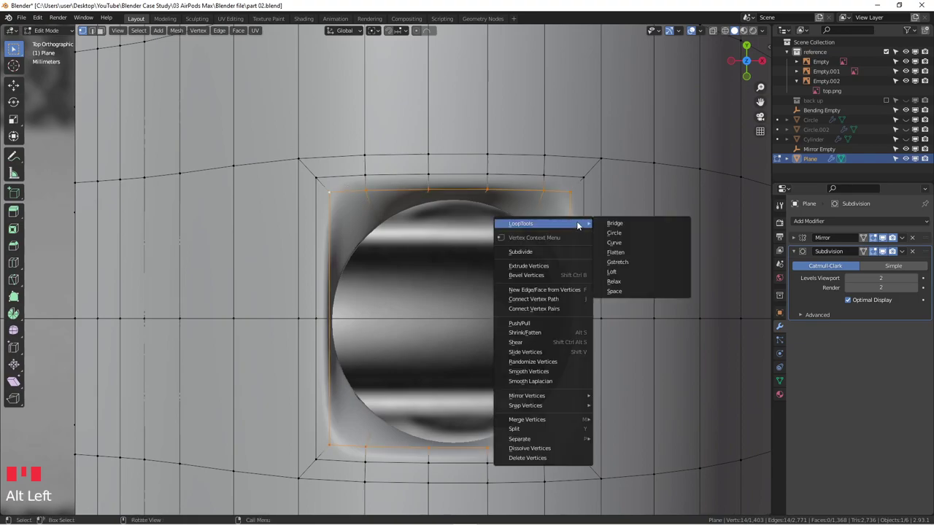
{"action": "left_click", "coordinate": [621, 233]}
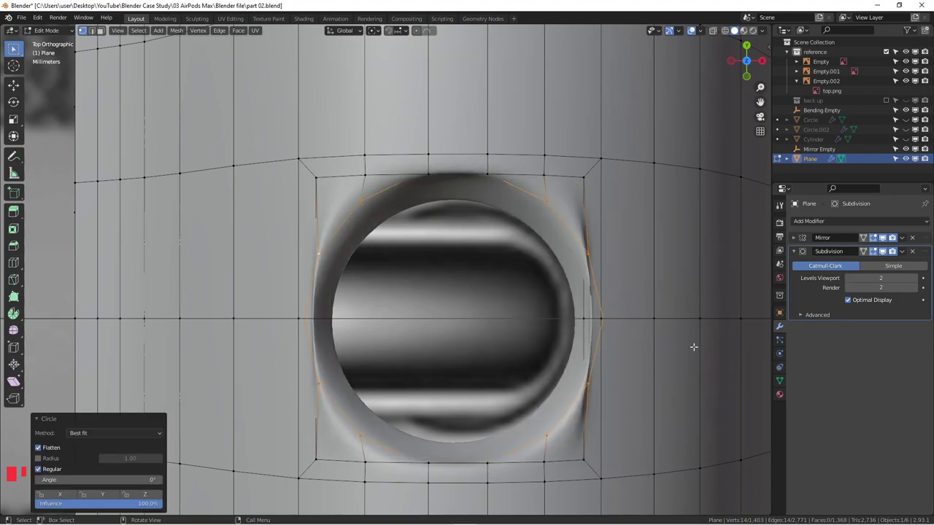
- Scale the rounded rim loop down by 0.838 and again by 0.951 to match the reference hole, using X-ray display
{"action": "key", "text": "s"}
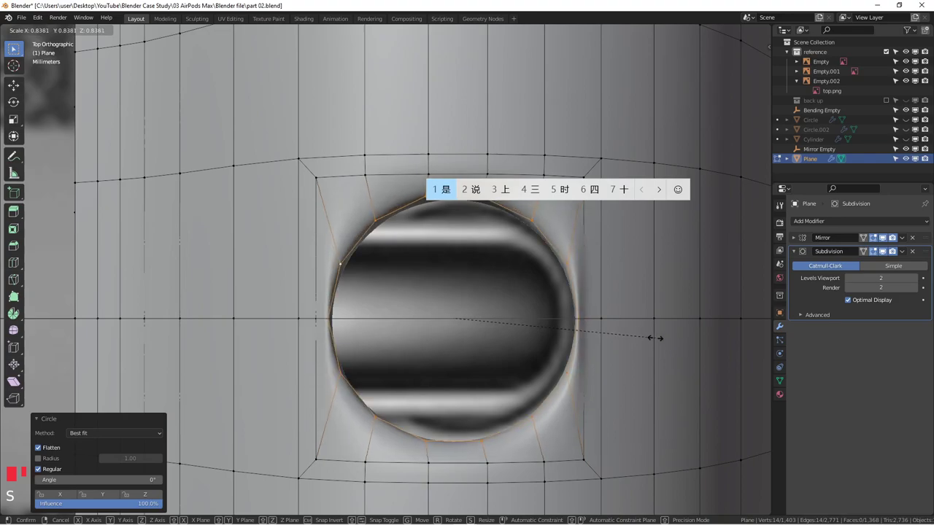
{"action": "left_click", "coordinate": [655, 337]}
{"action": "key", "text": "ctrl+space"}
{"action": "scroll", "coordinate": [735, 340], "scroll_direction": "down", "scroll_amount": 1}
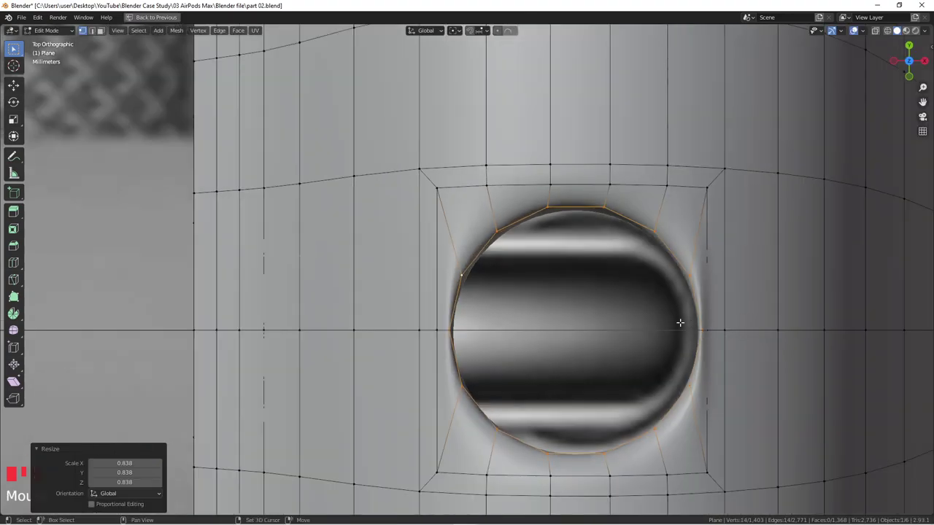
{"action": "middle_click_drag", "start_coordinate": [686, 323], "coordinate": [664, 323], "text": "shift"}
{"action": "key", "text": "s"}
{"action": "left_click", "coordinate": [667, 328]}
{"action": "key", "text": "alt+z"}
{"action": "key", "text": "ctrl+space"}
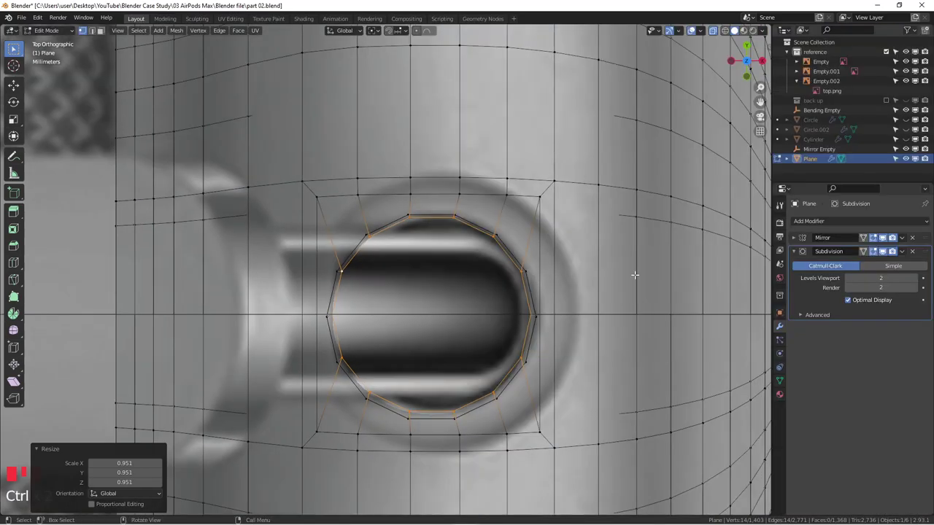
- Select the two lower rings of the hole wall in the right view and scale them down to about 0.948
{"action": "scroll", "coordinate": [505, 257], "scroll_direction": "up", "scroll_amount": 1}
{"action": "middle_click_drag", "start_coordinate": [528, 276], "coordinate": [466, 228]}
{"action": "scroll", "coordinate": [433, 177], "scroll_direction": "up", "scroll_amount": 2}
{"action": "key", "text": "KP_3"}
{"action": "scroll", "coordinate": [436, 241], "scroll_direction": "up", "scroll_amount": 4}
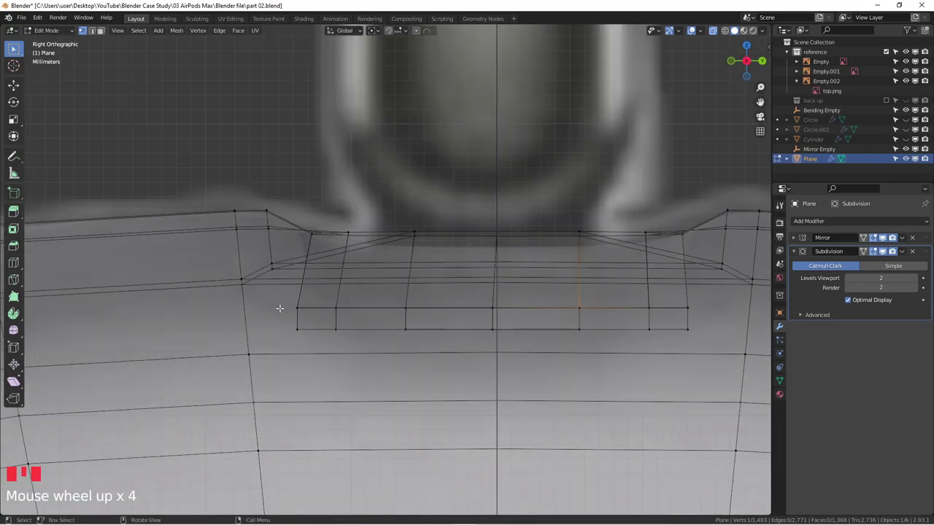
{"action": "scroll", "coordinate": [279, 309], "scroll_direction": "down", "scroll_amount": 2}
{"action": "left_click_drag", "start_coordinate": [283, 298], "coordinate": [592, 328]}
{"action": "middle_click_drag", "start_coordinate": [603, 323], "coordinate": [636, 327]}
{"action": "scroll", "coordinate": [627, 325], "scroll_direction": "up", "scroll_amount": 2}
{"action": "key", "text": "KP_3"}
{"action": "key", "text": "s"}
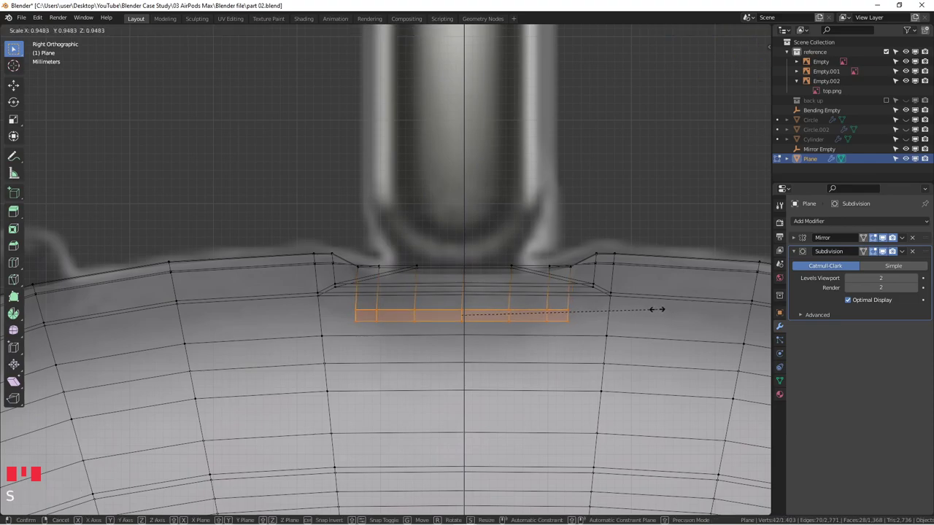
{"action": "left_click", "coordinate": [658, 310]}
- Examine the smoothed ear cup and its round hole in Object Mode with X-ray display off
{"action": "middle_click_drag", "start_coordinate": [658, 310], "coordinate": [450, 281]}
{"action": "key", "text": "KP_7"}
{"action": "scroll", "coordinate": [544, 339], "scroll_direction": "down", "scroll_amount": 4}
{"action": "key", "text": "Tab"}
{"action": "scroll", "coordinate": [467, 335], "scroll_direction": "down", "scroll_amount": 14}
{"action": "key", "text": "alt+z"}
{"action": "scroll", "coordinate": [429, 434], "scroll_direction": "up", "scroll_amount": 3}
{"action": "middle_click_drag", "start_coordinate": [429, 434], "coordinate": [408, 359], "text": "shift"}
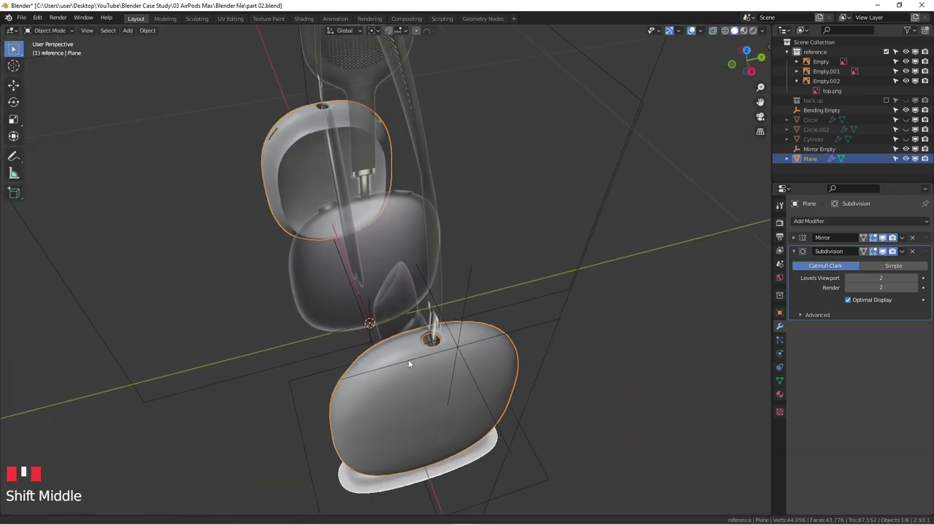
{"action": "left_click", "coordinate": [590, 339]}
{"action": "middle_click_drag", "start_coordinate": [590, 339], "coordinate": [387, 348]}
{"action": "scroll", "coordinate": [433, 340], "scroll_direction": "up", "scroll_amount": 4}
{"action": "scroll", "coordinate": [431, 342], "scroll_direction": "down", "scroll_amount": 4}
{"action": "scroll", "coordinate": [470, 379], "scroll_direction": "up", "scroll_amount": 5}
{"action": "scroll", "coordinate": [415, 375], "scroll_direction": "down", "scroll_amount": 4}
{"action": "scroll", "coordinate": [415, 374], "scroll_direction": "down", "scroll_amount": 2}
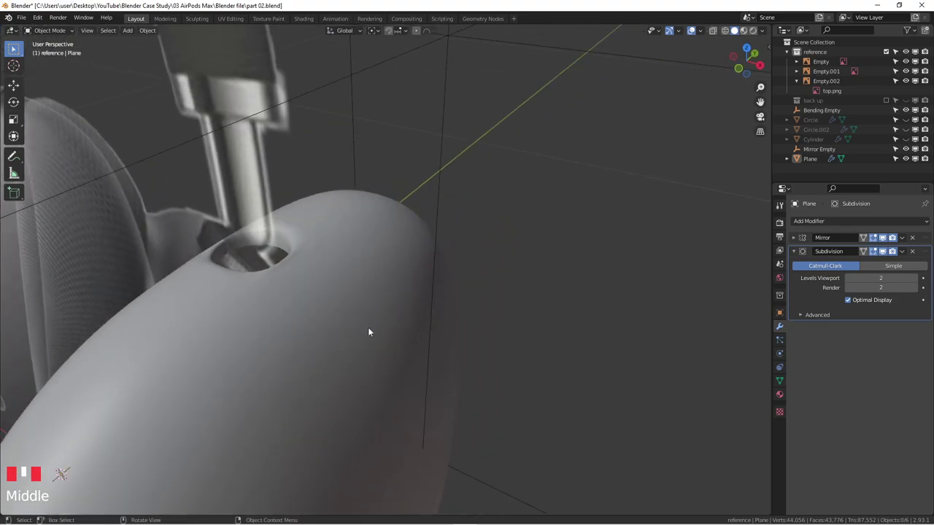
- In Edit Mode, vertex-slide the middle vertex of the hole's surrounding loop on the cup's outer side away from the hole by about 0.530
{"action": "key", "text": "Tab"}
{"action": "scroll", "coordinate": [306, 267], "scroll_direction": "up", "scroll_amount": 2}
{"action": "middle_click_drag", "start_coordinate": [306, 267], "coordinate": [363, 288]}
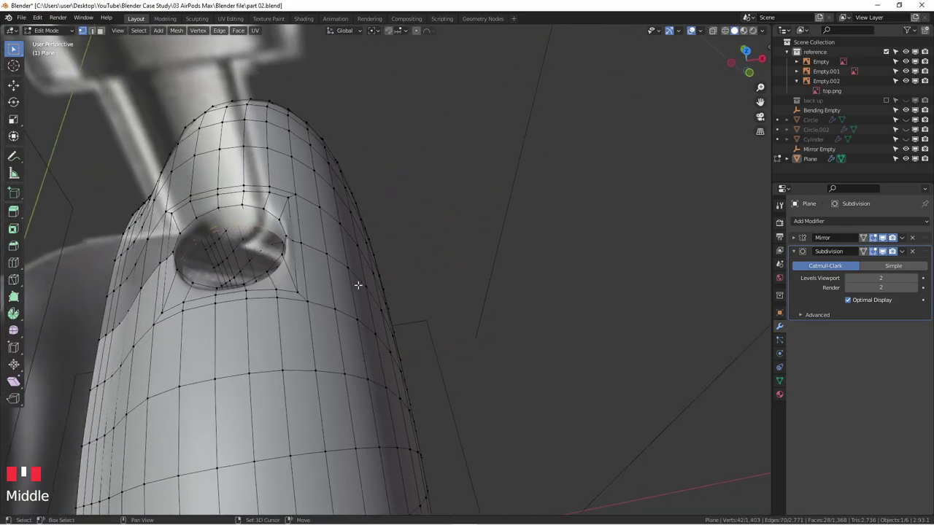
{"action": "scroll", "coordinate": [290, 238], "scroll_direction": "up", "scroll_amount": 2}
{"action": "left_click", "coordinate": [302, 245]}
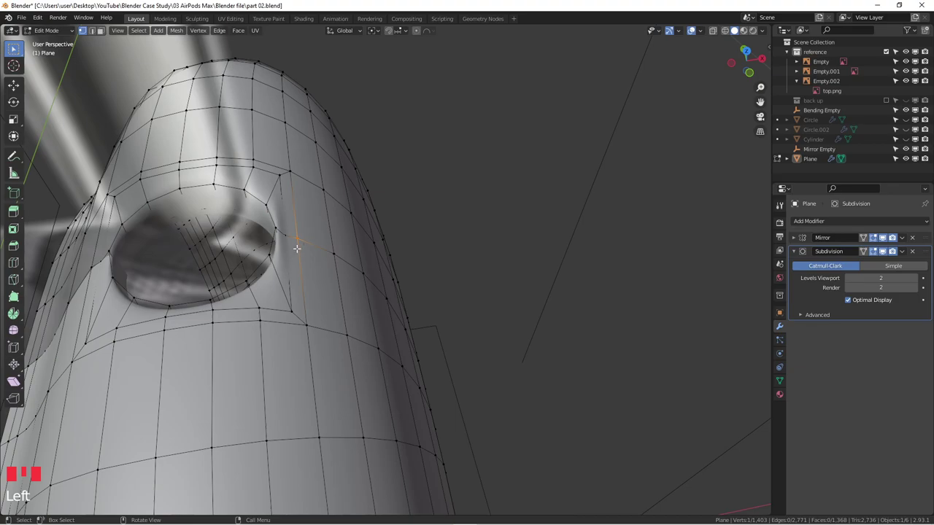
{"action": "left_click", "coordinate": [293, 235]}
{"action": "key", "text": "g"}
{"action": "key", "text": "g"}
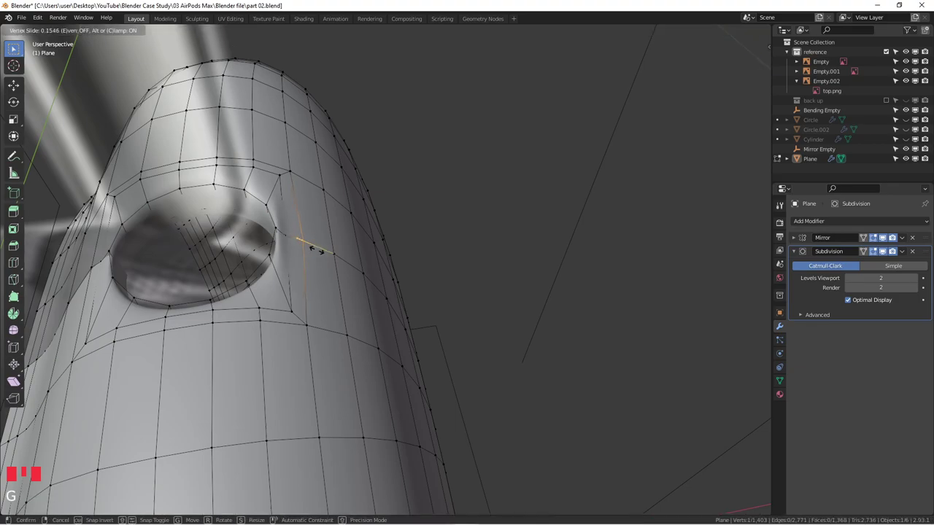
{"action": "left_click", "coordinate": [303, 321]}
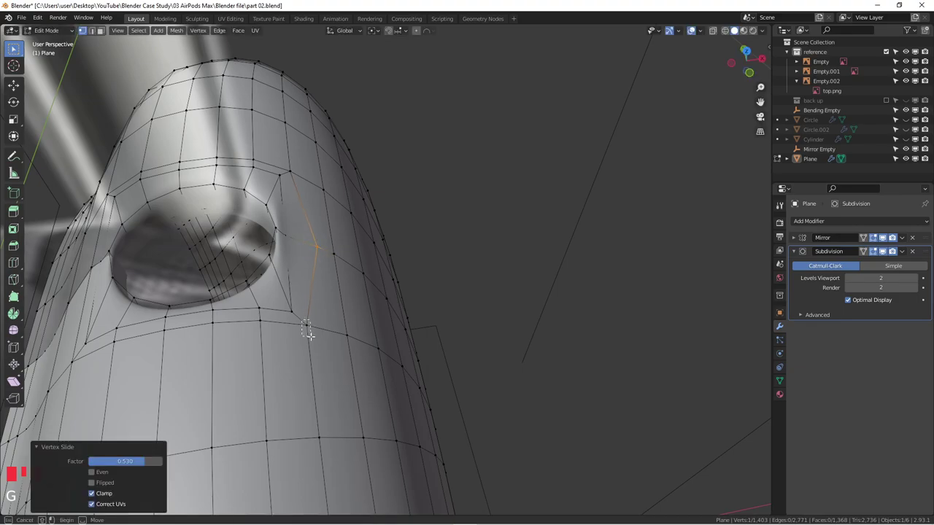
- Vertex-slide the outer-side upper corner vertex of the surrounding loop by about 0.481, and again by 0.488 away from the hole
{"action": "left_click", "coordinate": [316, 337]}
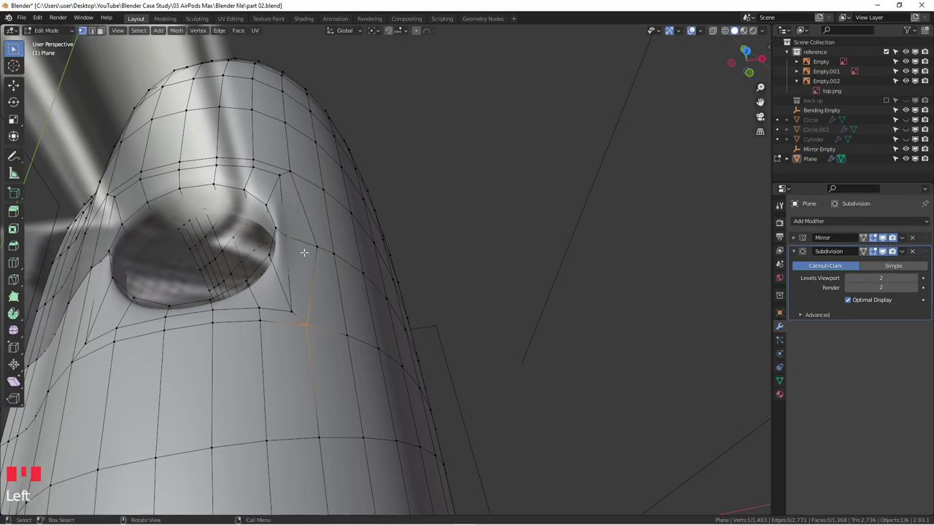
{"action": "left_click", "coordinate": [291, 172]}
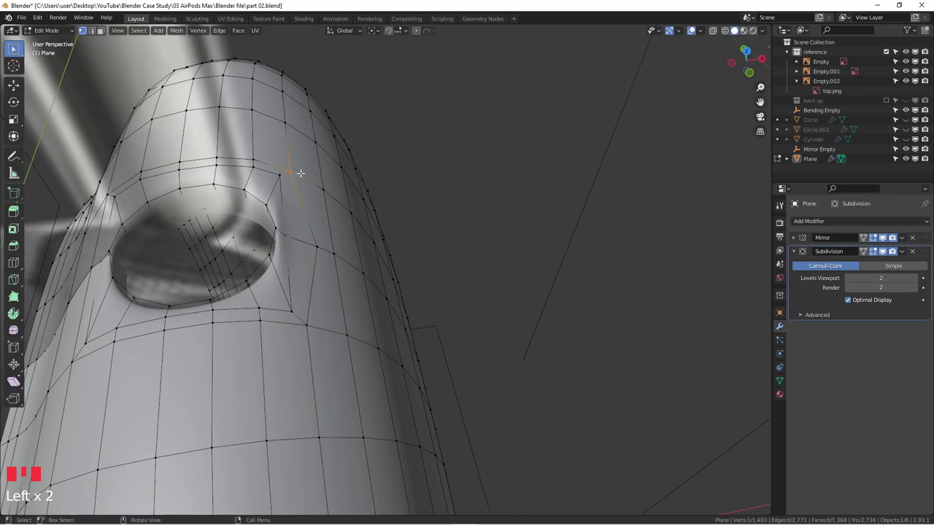
{"action": "key", "text": "g"}
{"action": "key", "text": "g"}
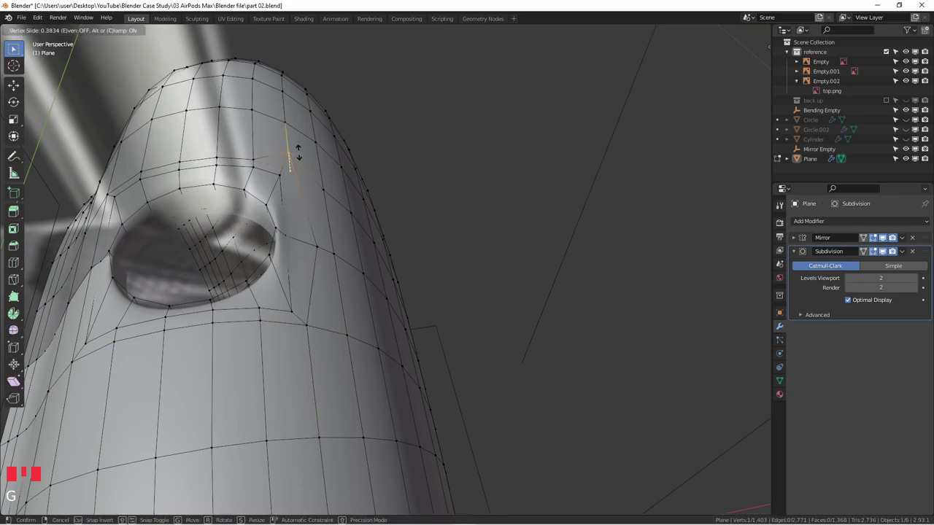
{"action": "left_click", "coordinate": [299, 154]}
{"action": "key", "text": "g"}
{"action": "key", "text": "g"}
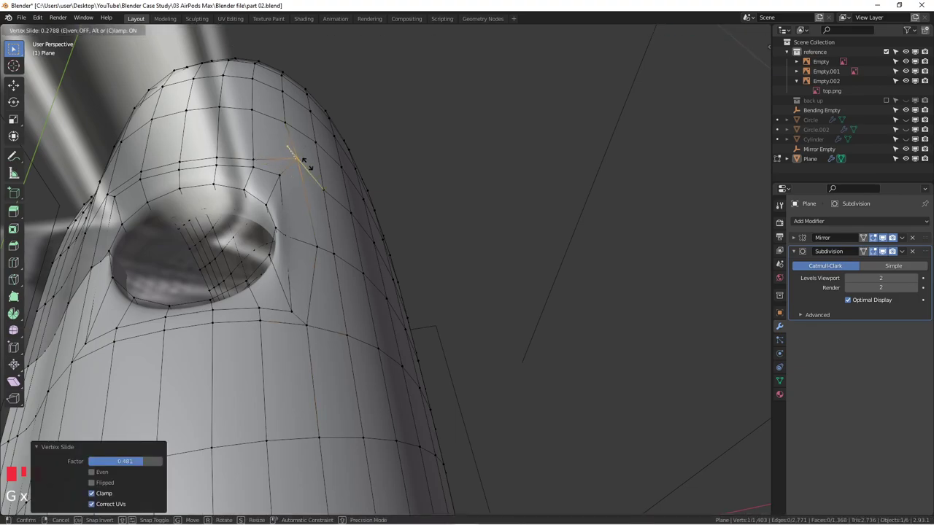
{"action": "left_click", "coordinate": [313, 171]}
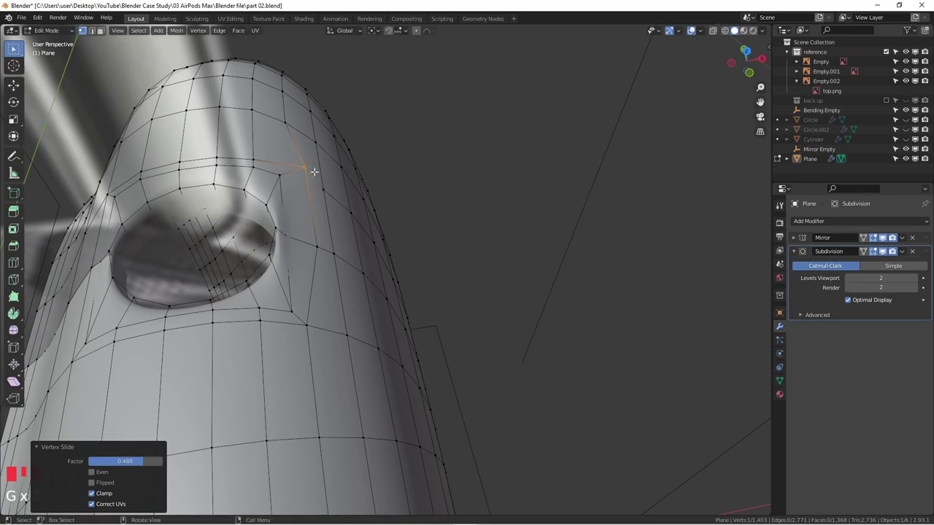
- Vertex-slide the outer-side lower corner vertex of the surrounding loop by about 0.400, and again downward by 0.128
{"action": "left_click", "coordinate": [305, 323]}
{"action": "key", "text": "g"}
{"action": "key", "text": "g"}
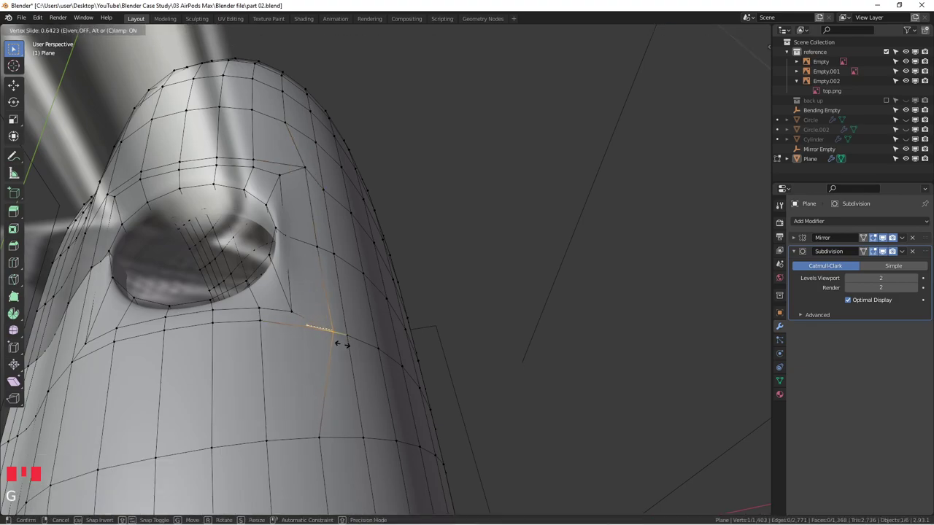
{"action": "left_click", "coordinate": [333, 340]}
{"action": "key", "text": "g"}
{"action": "key", "text": "g"}
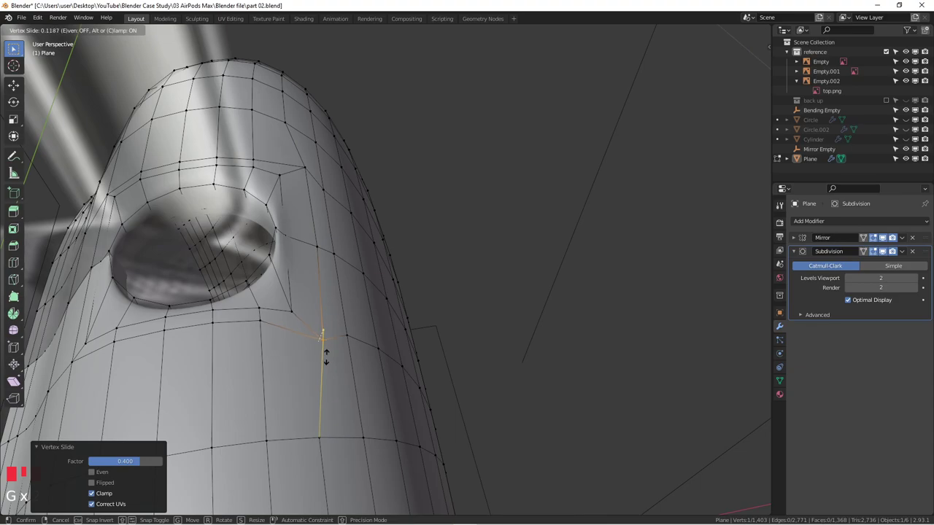
{"action": "left_click", "coordinate": [326, 356]}
- Move the lower corner vertex of the surrounding loop on the cup's inner side down and away from the hole in two small moves
{"action": "middle_click_drag", "start_coordinate": [325, 356], "coordinate": [374, 357]}
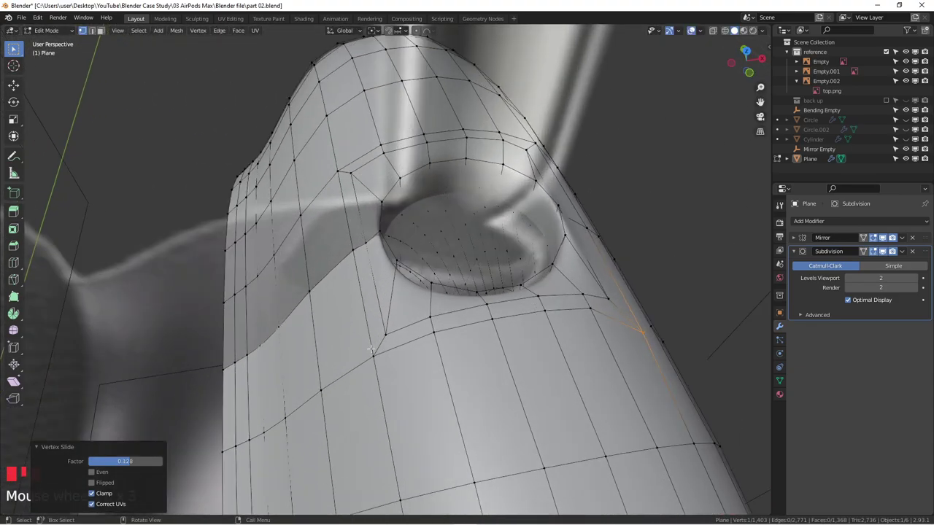
{"action": "left_click", "coordinate": [374, 357]}
{"action": "key", "text": "g"}
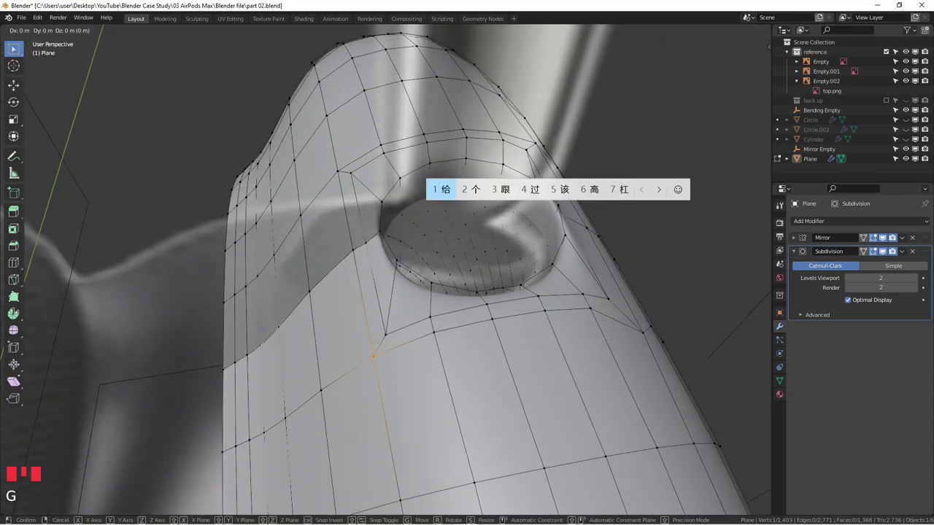
{"action": "left_click", "coordinate": [383, 374]}
{"action": "key", "text": "ctrl+space"}
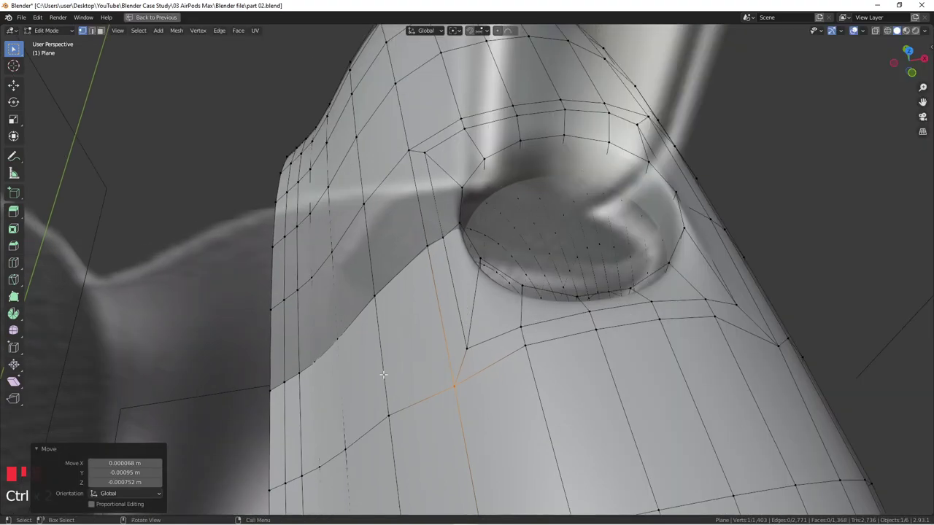
{"action": "key", "text": "g"}
{"action": "key", "text": "g"}
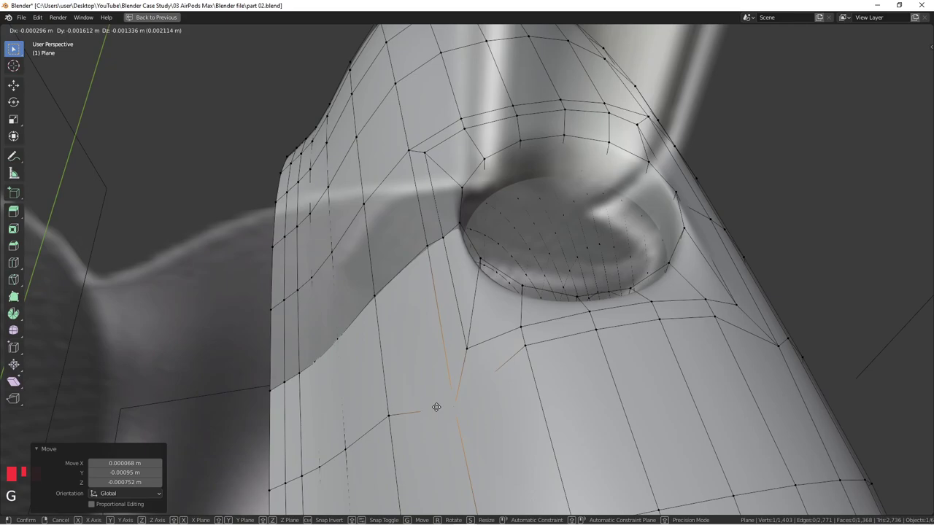
{"action": "left_click", "coordinate": [436, 406]}
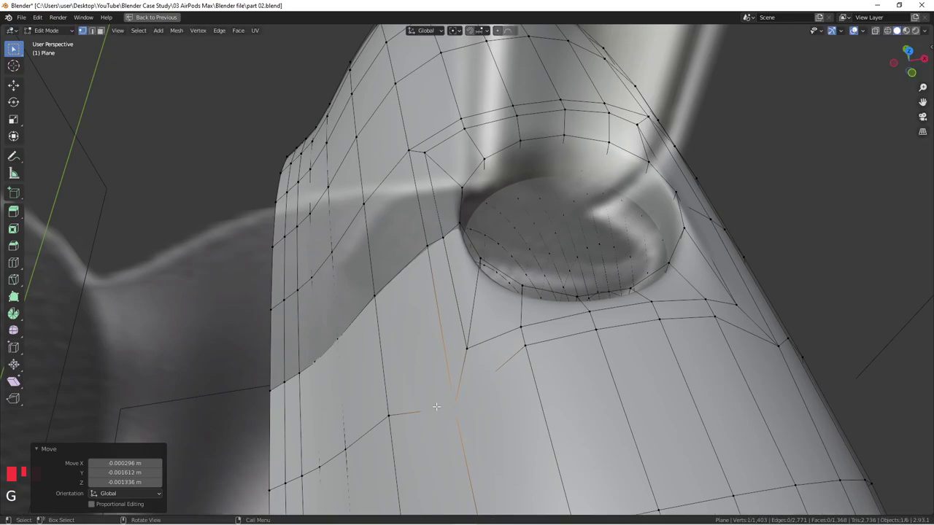
- Vertex-slide the inner-side upper corner vertex of the surrounding loop by about 0.295, and again away from the hole
{"action": "left_click", "coordinate": [410, 152]}
{"action": "key", "text": "g"}
{"action": "key", "text": "g"}
{"action": "left_click", "coordinate": [410, 139]}
{"action": "key", "text": "g"}
{"action": "key", "text": "g"}
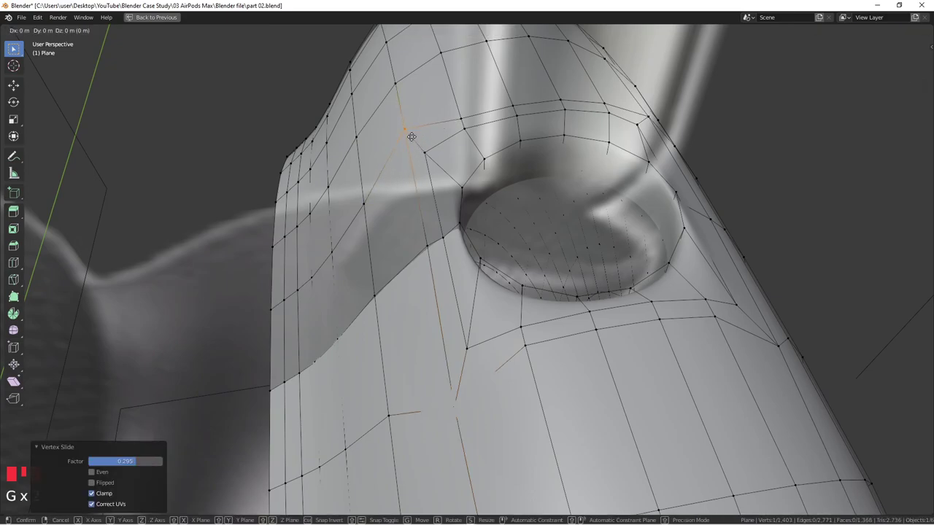
{"action": "left_click", "coordinate": [402, 156]}
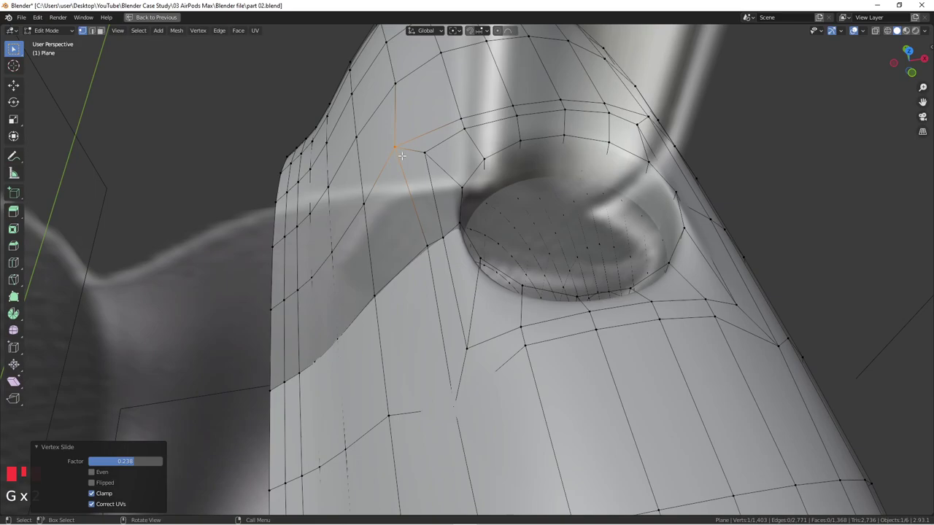
- Vertex-slide the inner-side lower corner vertex of the surrounding loop along its cross edge, farther from the hole
{"action": "left_click", "coordinate": [452, 402]}
{"action": "key", "text": "g"}
{"action": "key", "text": "g"}
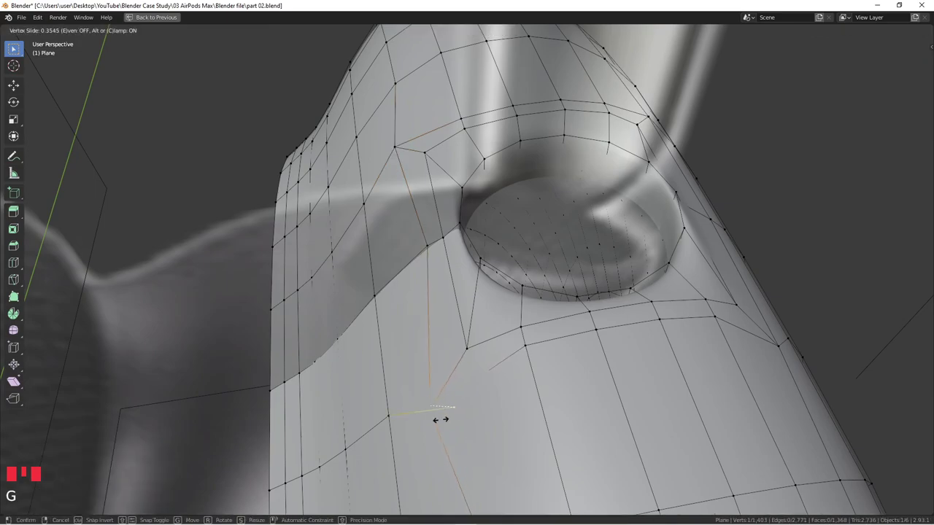
{"action": "left_click", "coordinate": [445, 418]}
- Vertex-slide the two inner-side corner vertices of the loop nearest the hole toward the outer corners, by about 0.211 and 0.227
{"action": "left_click_drag", "start_coordinate": [449, 341], "coordinate": [471, 358]}
{"action": "key", "text": "shift+v"}
{"action": "left_click", "coordinate": [447, 229]}
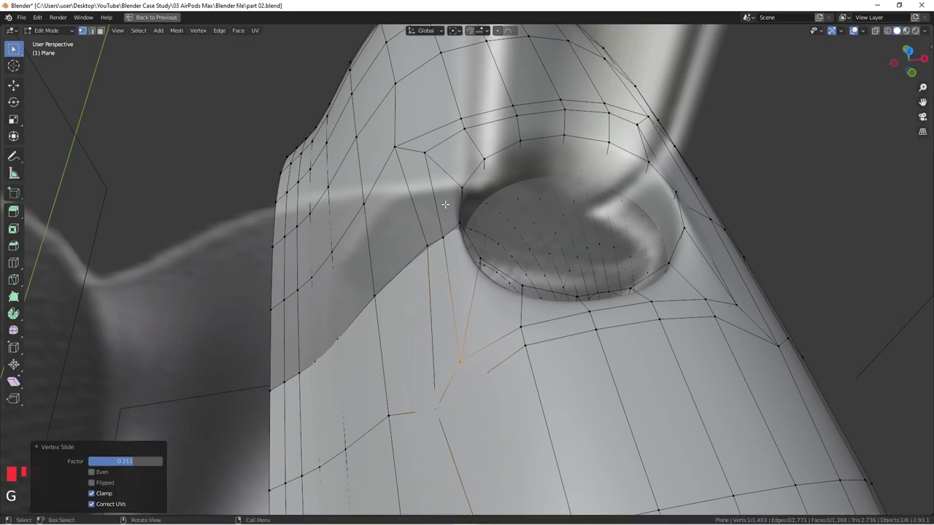
{"action": "left_click", "coordinate": [418, 154]}
{"action": "key", "text": "shift+v"}
{"action": "left_click", "coordinate": [430, 163]}
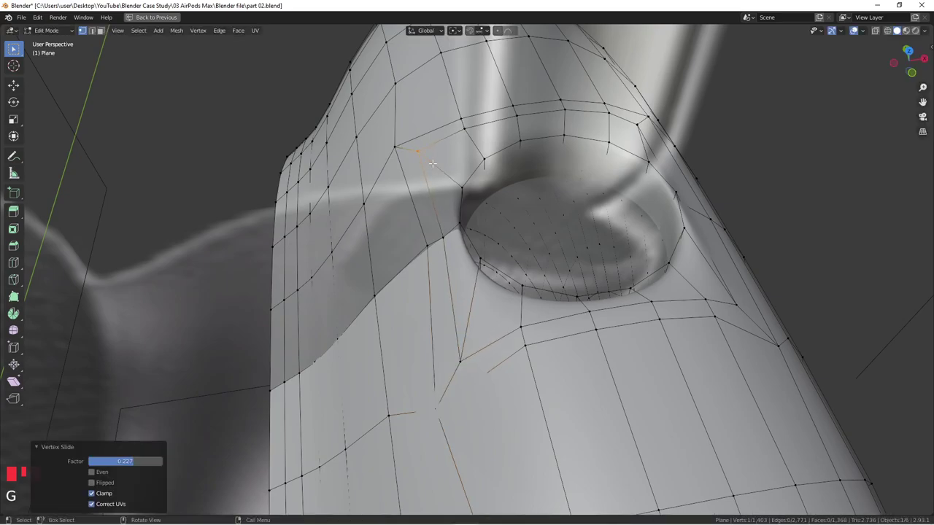
- Nudge the upper corner vertex nearest the hole on the outer side, and vertex-slide the matching lower corner vertex in two directions
{"action": "left_click", "coordinate": [636, 124]}
{"action": "key", "text": "g"}
{"action": "left_click", "coordinate": [641, 127]}
{"action": "middle_click_drag", "start_coordinate": [640, 127], "coordinate": [572, 248]}
{"action": "left_click", "coordinate": [571, 253]}
{"action": "key", "text": "g"}
{"action": "key", "text": "g"}
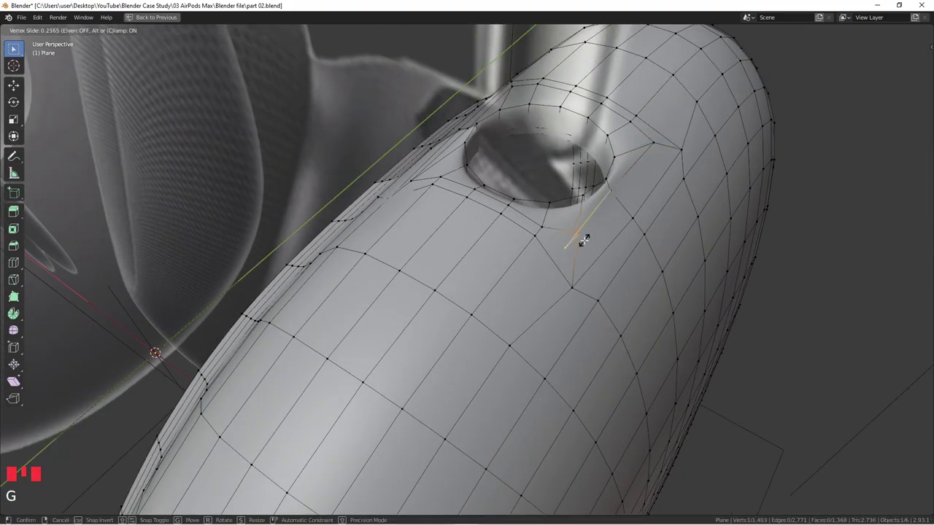
{"action": "left_click", "coordinate": [584, 241]}
{"action": "key", "text": "g"}
{"action": "key", "text": "g"}
{"action": "left_click", "coordinate": [583, 259]}
- Vertex-slide the outer-side upper vertex near the hole by about 0.420 and readjust it, and move the middle vertex away from the rim
{"action": "left_click", "coordinate": [664, 147]}
{"action": "key", "text": "g"}
{"action": "key", "text": "g"}
{"action": "left_click", "coordinate": [667, 153]}
{"action": "key", "text": "g"}
{"action": "key", "text": "g"}
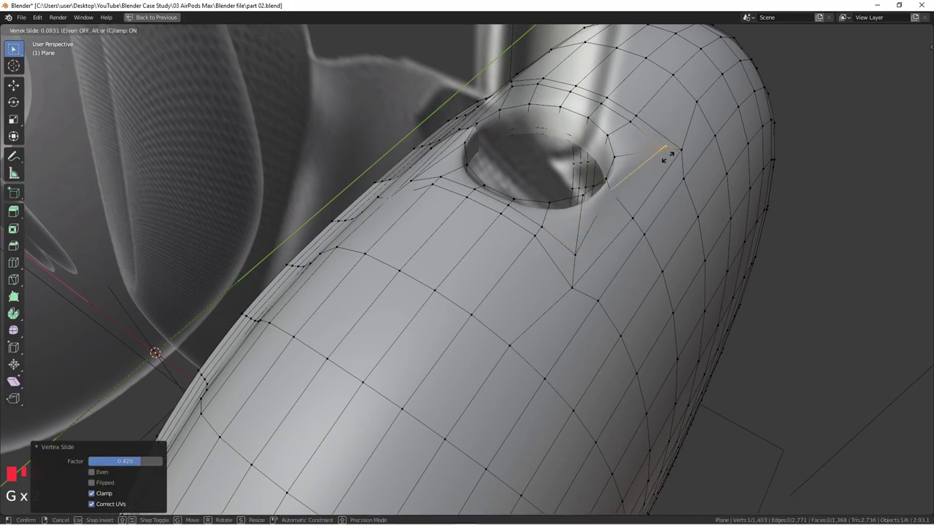
{"action": "left_click", "coordinate": [659, 164]}
{"action": "left_click", "coordinate": [615, 197]}
{"action": "key", "text": "g"}
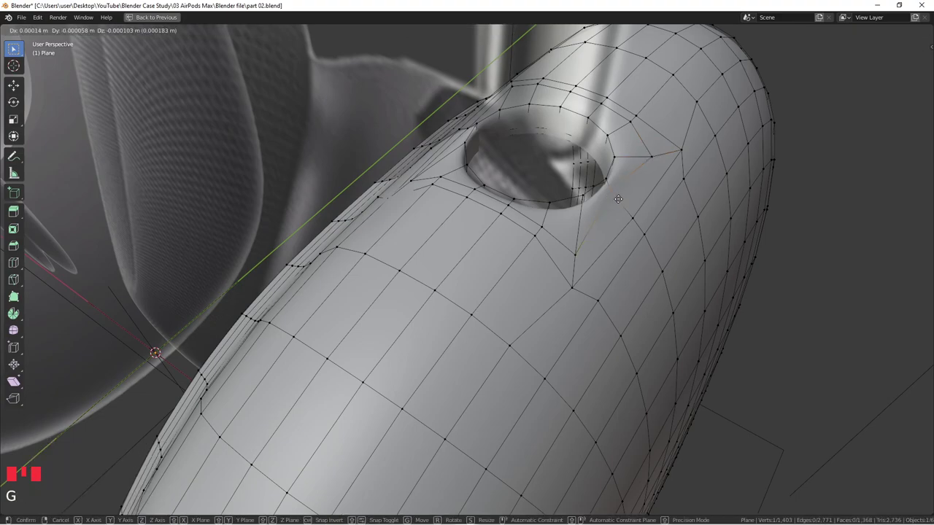
{"action": "left_click", "coordinate": [626, 207]}
- Vertex-slide the two middle vertices beside the hole on the cup's inner side away from the rim to even out the spacing
{"action": "middle_click_drag", "start_coordinate": [625, 202], "coordinate": [484, 203]}
{"action": "left_click", "coordinate": [481, 206]}
{"action": "key", "text": "g"}
{"action": "key", "text": "g"}
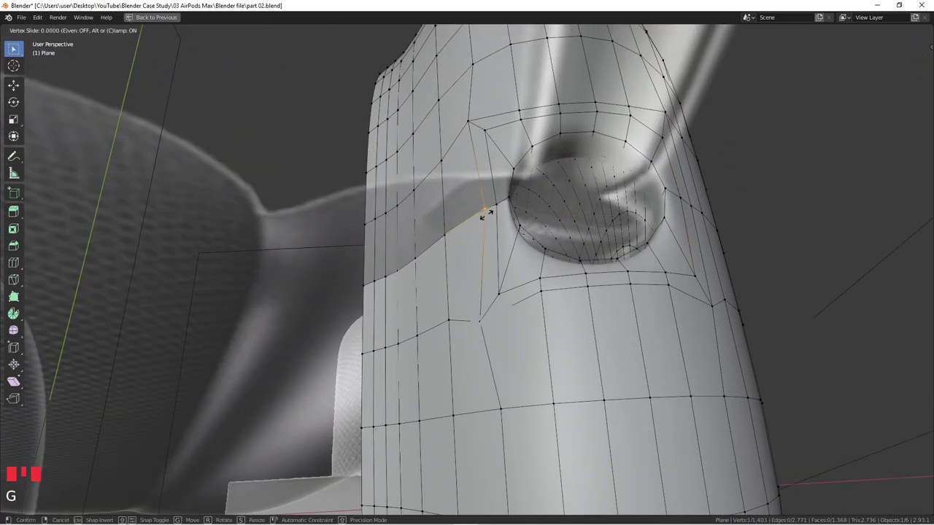
{"action": "left_click", "coordinate": [482, 204]}
{"action": "left_click", "coordinate": [489, 200]}
{"action": "key", "text": "g"}
{"action": "key", "text": "g"}
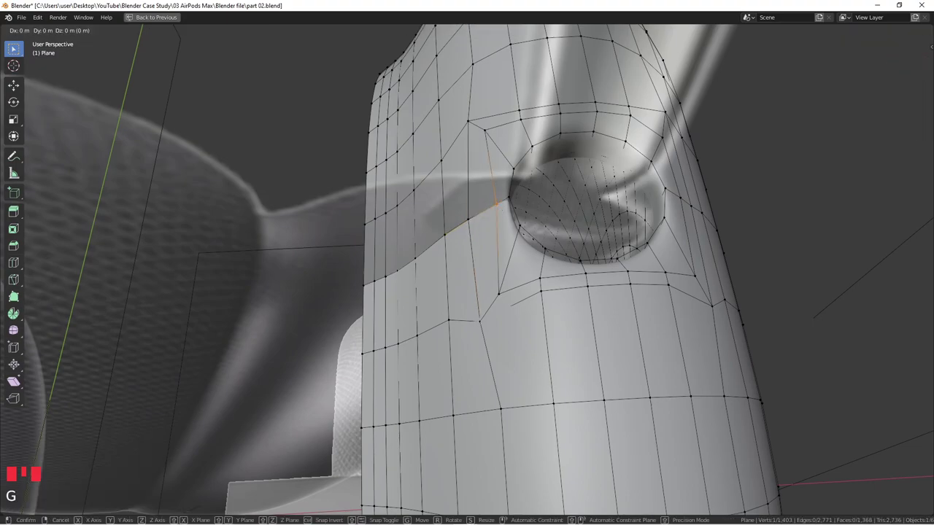
{"action": "left_click", "coordinate": [485, 216]}
- Examine the hole's rim and surrounding shading in Object Mode and its topology in Edit Mode
{"action": "middle_click_drag", "start_coordinate": [485, 216], "coordinate": [623, 214]}
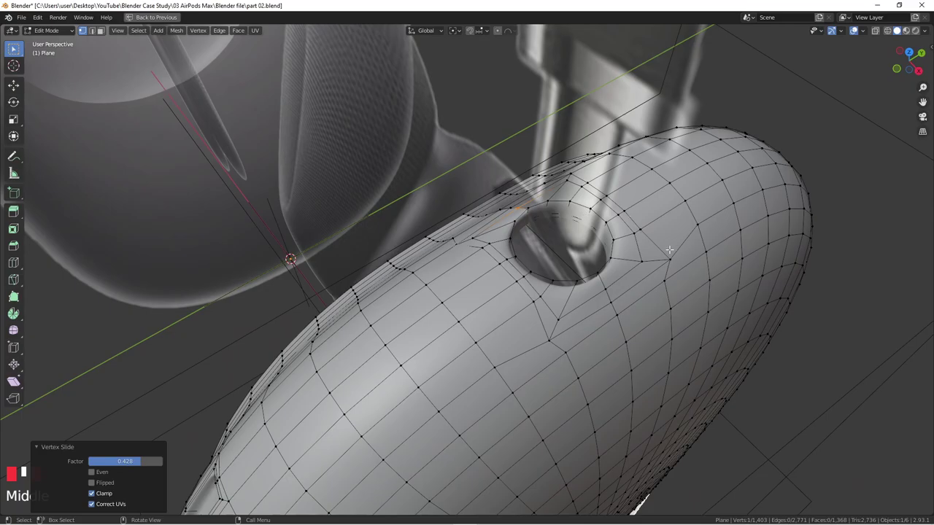
{"action": "middle_click_drag", "start_coordinate": [667, 268], "coordinate": [597, 277]}
{"action": "key", "text": "Tab"}
{"action": "scroll", "coordinate": [609, 261], "scroll_direction": "up", "scroll_amount": 3}
{"action": "scroll", "coordinate": [704, 284], "scroll_direction": "down", "scroll_amount": 2}
{"action": "key", "text": "Tab"}
{"action": "scroll", "coordinate": [710, 271], "scroll_direction": "down", "scroll_amount": 1}
{"action": "scroll", "coordinate": [710, 271], "scroll_direction": "up", "scroll_amount": 1}
{"action": "scroll", "coordinate": [596, 277], "scroll_direction": "up", "scroll_amount": 2}
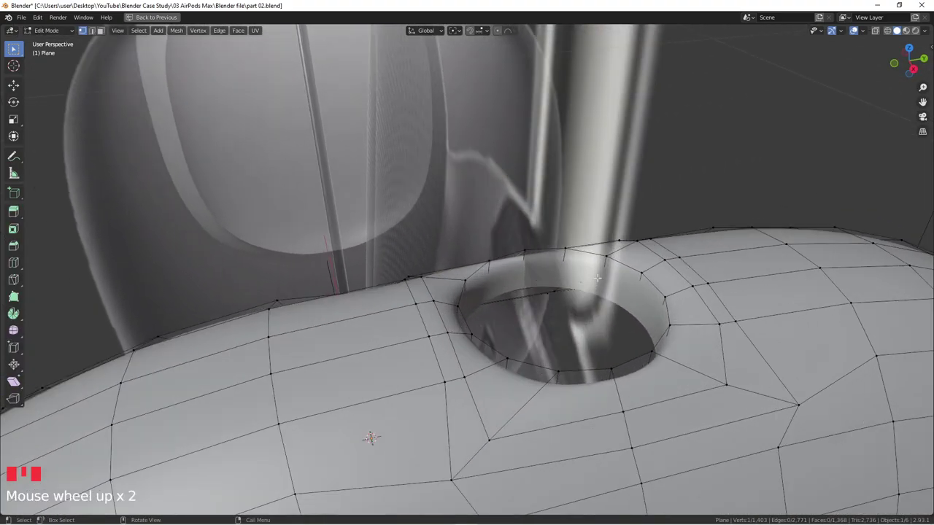
- Add one loop cut around the inside wall of the hole and slide it up close to the rim
{"action": "key", "text": "ctrl+r"}
{"action": "left_click", "coordinate": [609, 278]}
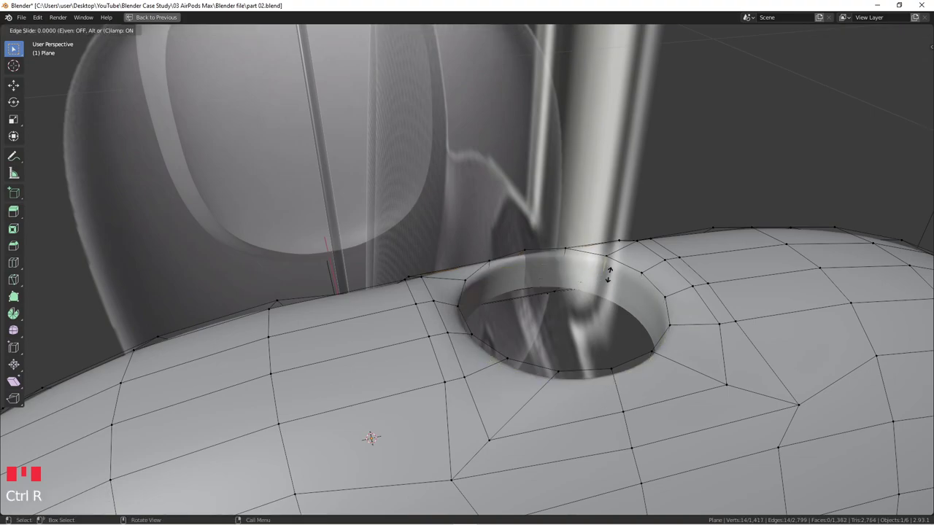
{"action": "left_click", "coordinate": [609, 267]}
{"action": "middle_click_drag", "start_coordinate": [609, 268], "coordinate": [588, 304]}
{"action": "middle_click_drag", "start_coordinate": [628, 328], "coordinate": [692, 317]}
- Compare the finished ear cup with the reference images in Object Mode, from the front view, in X-ray and in perspective
{"action": "key", "text": "Tab"}
{"action": "scroll", "coordinate": [660, 337], "scroll_direction": "down", "scroll_amount": 3}
{"action": "scroll", "coordinate": [673, 375], "scroll_direction": "down", "scroll_amount": 4}
{"action": "middle_click_drag", "start_coordinate": [673, 375], "coordinate": [608, 259], "text": "shift"}
{"action": "key", "text": "KP_7"}
{"action": "scroll", "coordinate": [544, 316], "scroll_direction": "down", "scroll_amount": 4}
{"action": "key", "text": "KP_1"}
{"action": "scroll", "coordinate": [606, 265], "scroll_direction": "down", "scroll_amount": 4}
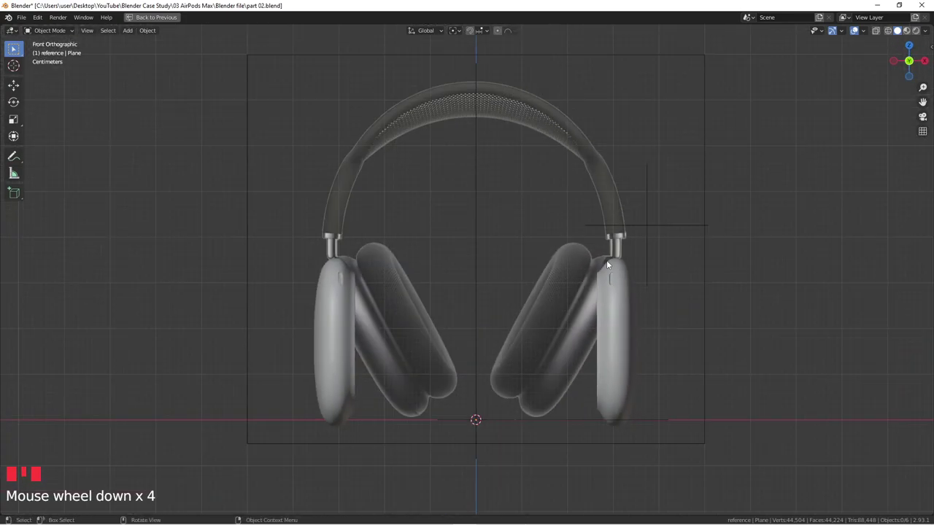
{"action": "key", "text": "alt+z"}
{"action": "key", "text": "alt+z"}
{"action": "middle_click_drag", "start_coordinate": [618, 288], "coordinate": [487, 256]}
{"action": "scroll", "coordinate": [613, 276], "scroll_direction": "up", "scroll_amount": 1}
{"action": "scroll", "coordinate": [612, 273], "scroll_direction": "down", "scroll_amount": 2}
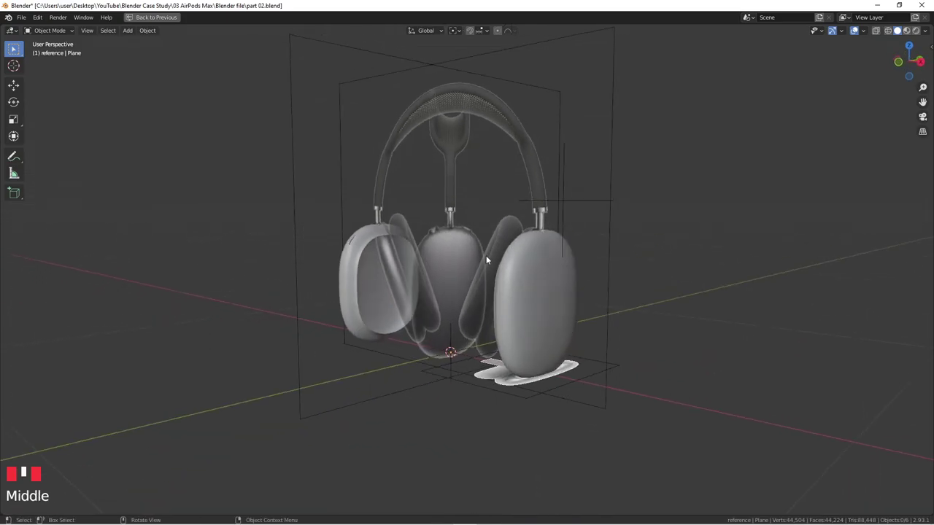
{"action": "key", "text": "KP_1"}
{"action": "key", "text": "ctrl+space"}
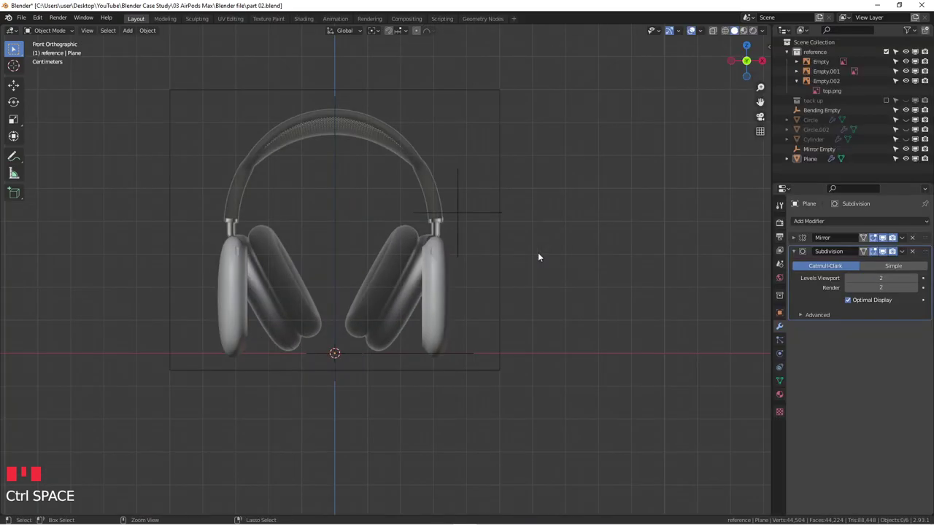
- Unhide the Circle, Circle.002 and Cylinder objects and check how the headband stem fits into the ear cup's hole
{"action": "left_click", "coordinate": [906, 120]}
{"action": "left_click", "coordinate": [905, 129]}
{"action": "left_click", "coordinate": [905, 138]}
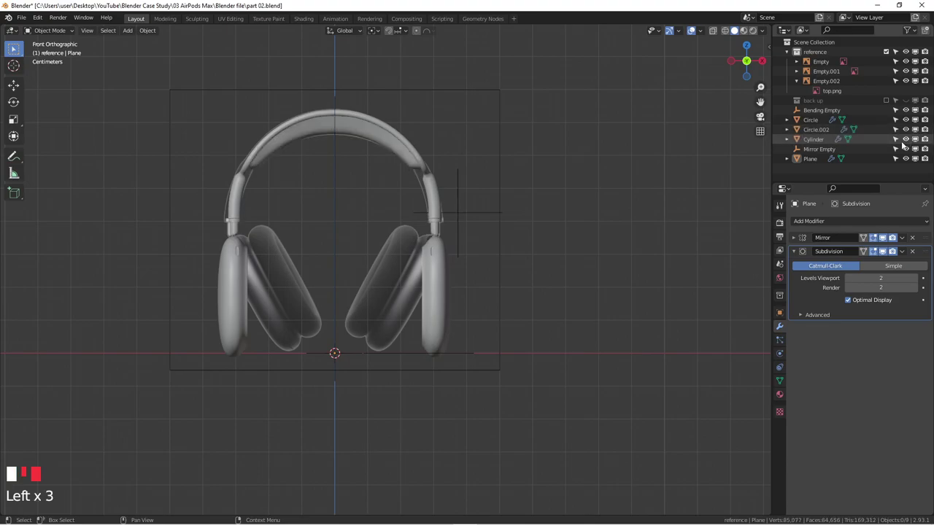
{"action": "scroll", "coordinate": [421, 249], "scroll_direction": "up", "scroll_amount": 4}
{"action": "middle_click_drag", "start_coordinate": [416, 242], "coordinate": [533, 218], "text": "shift"}
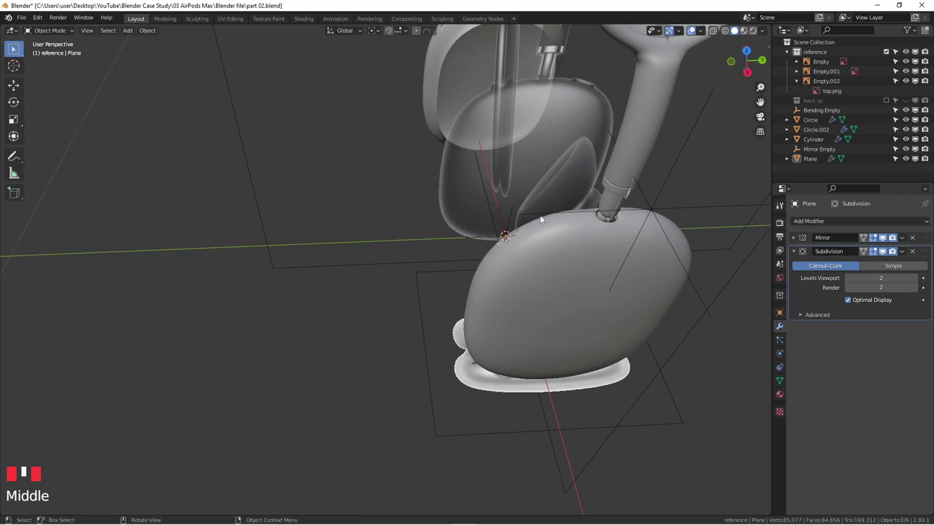
{"action": "scroll", "coordinate": [559, 110], "scroll_direction": "up", "scroll_amount": 1}
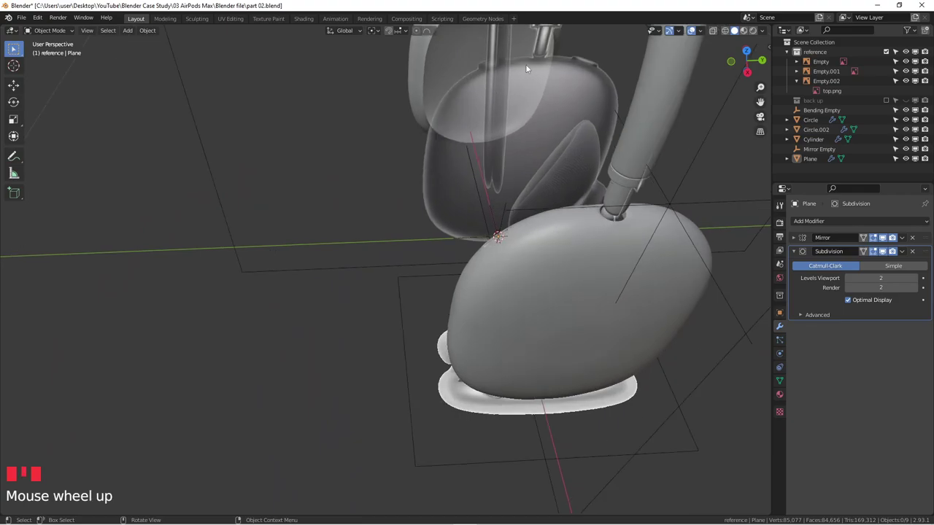
- Examine how the ear cups and headband fit together from the right, front and perspective views
{"action": "scroll", "coordinate": [589, 205], "scroll_direction": "down", "scroll_amount": 2}
{"action": "middle_click_drag", "start_coordinate": [589, 205], "coordinate": [452, 239]}
{"action": "key", "text": "KP_3"}
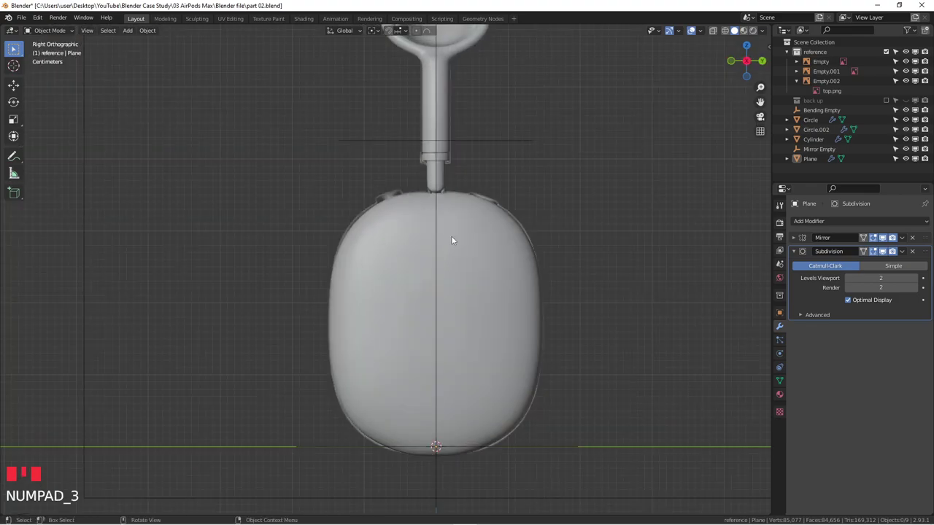
{"action": "key", "text": "KP_1"}
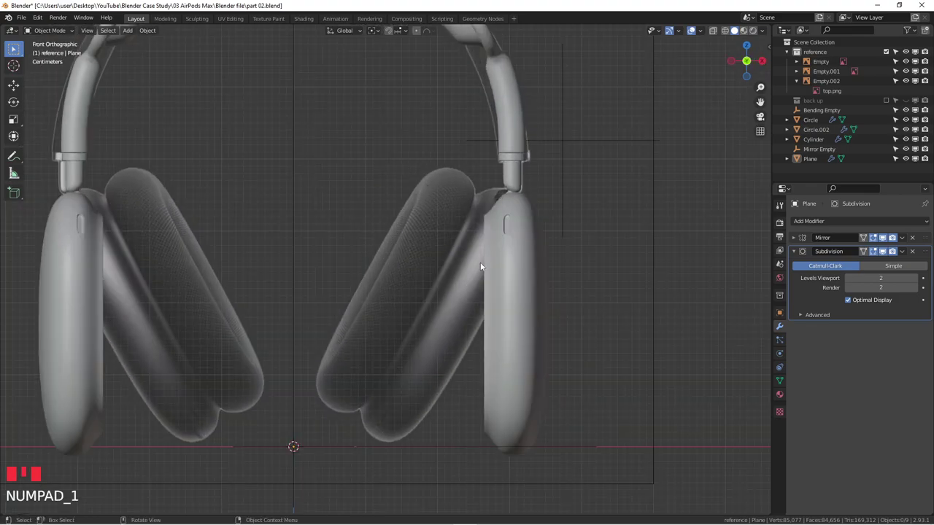
{"action": "scroll", "coordinate": [475, 266], "scroll_direction": "down", "scroll_amount": 2}
{"action": "middle_click_drag", "start_coordinate": [477, 268], "coordinate": [488, 289]}
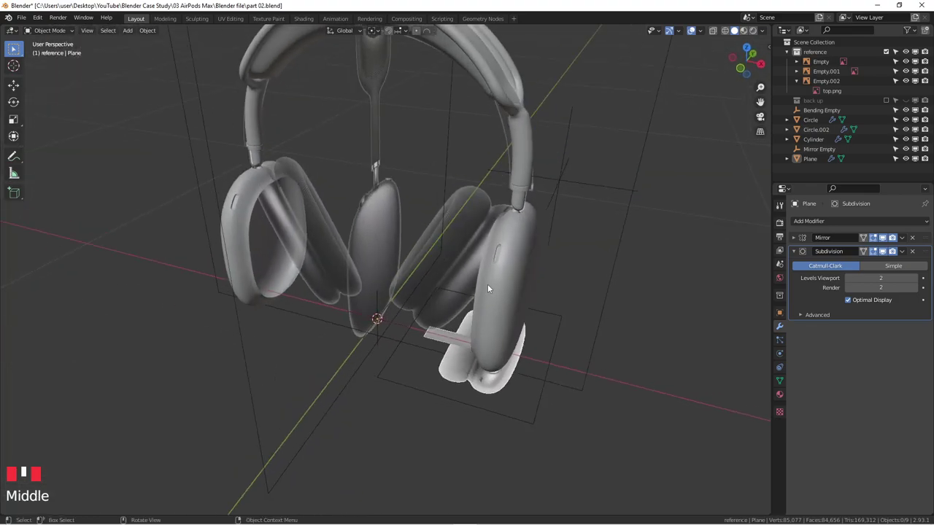
{"action": "middle_click_drag", "start_coordinate": [501, 224], "coordinate": [532, 261], "text": "shift"}
- Duplicate the ear cup object Plane in place and move the copy into the back up collection
{"action": "key", "text": "KP_1"}
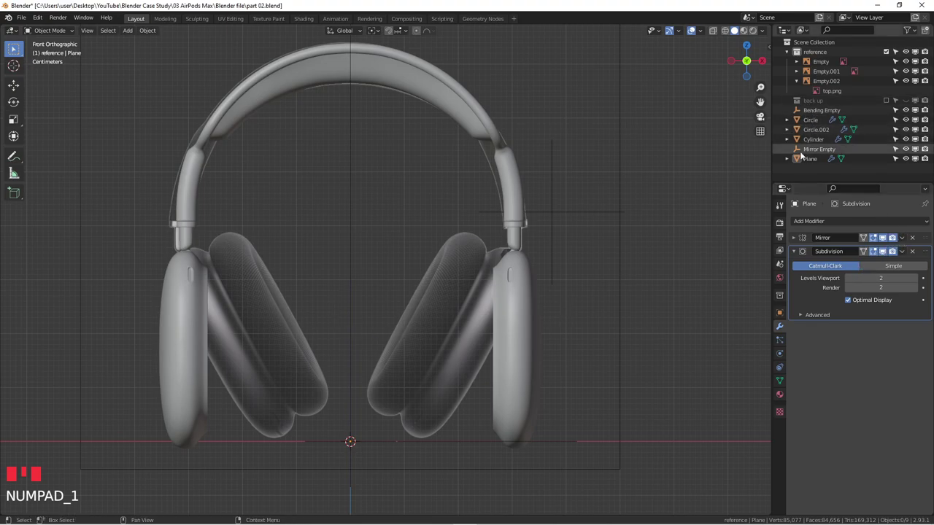
{"action": "left_click", "coordinate": [518, 309]}
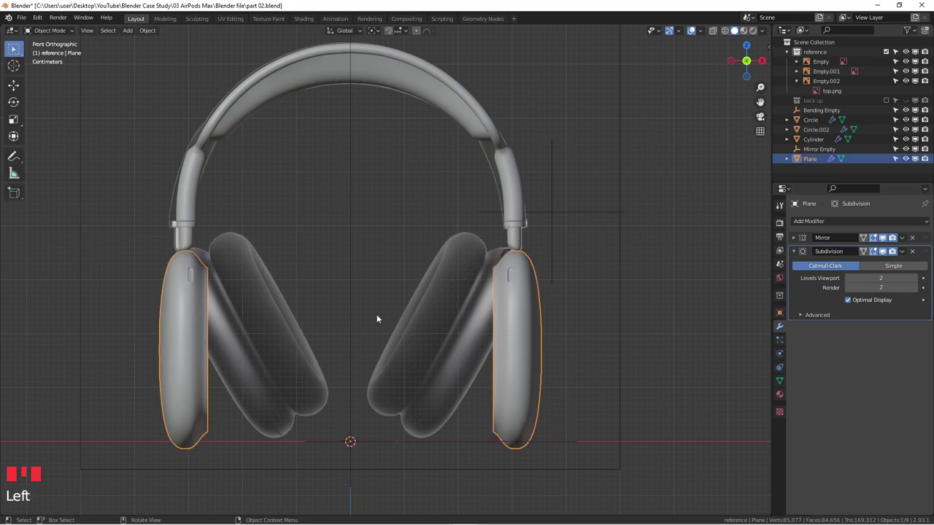
{"action": "key", "text": "shift+d"}
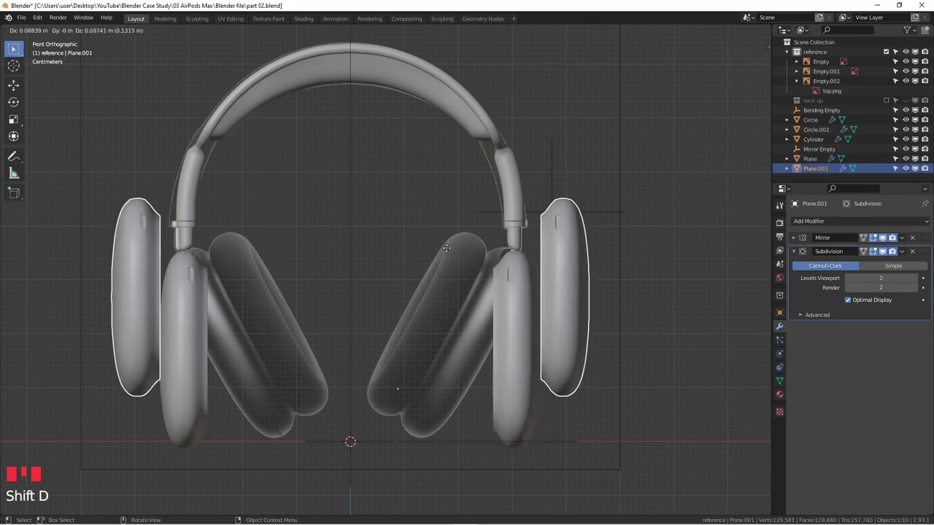
{"action": "right_click", "coordinate": [446, 253]}
{"action": "key", "text": "m"}
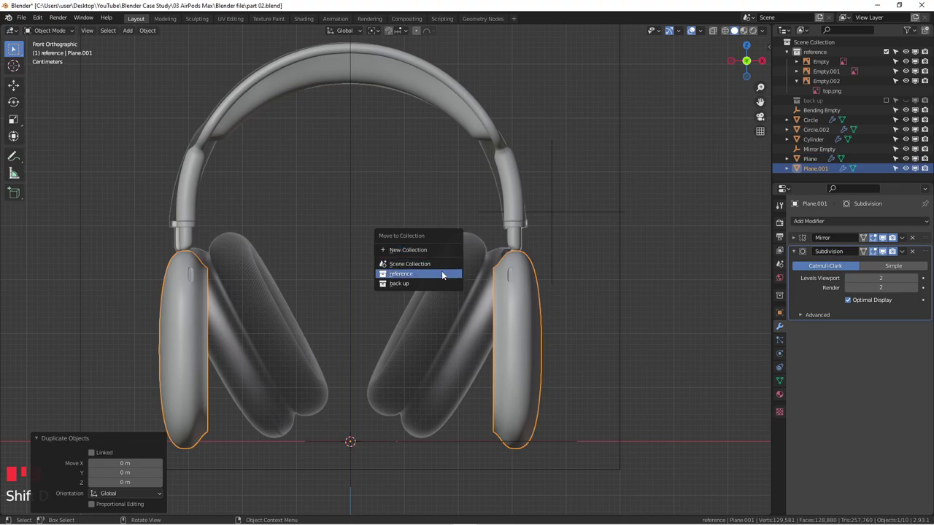
{"action": "left_click", "coordinate": [436, 283]}
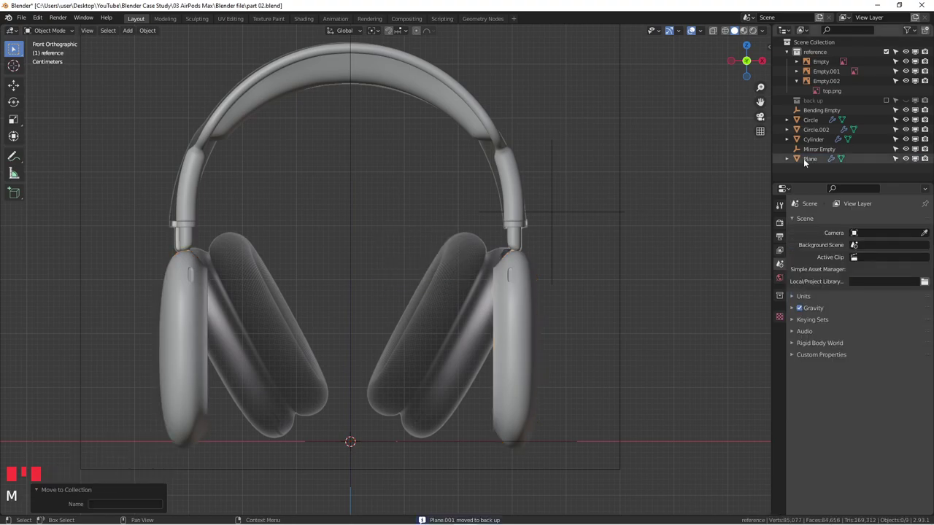
- Apply the Mirror modifier on the remaining ear cup object Plane
{"action": "left_click", "coordinate": [522, 300]}
{"action": "left_click", "coordinate": [902, 239]}
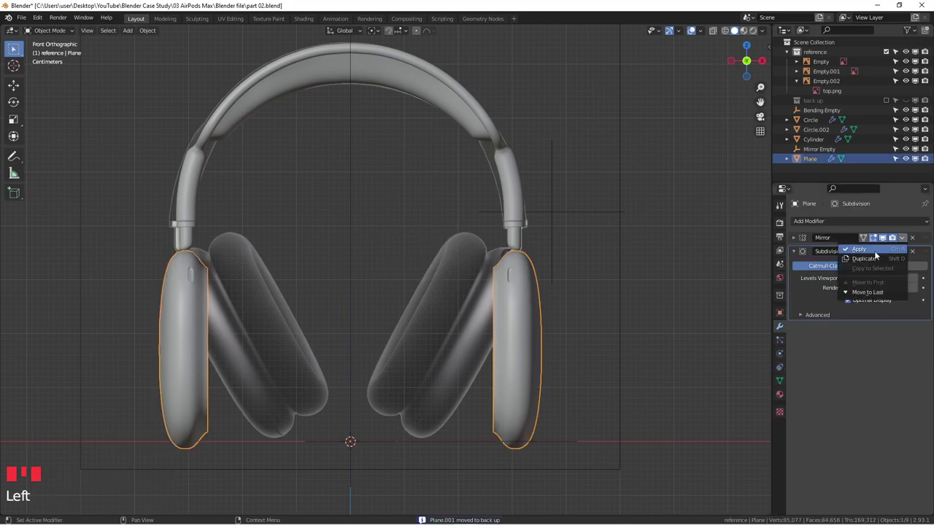
{"action": "left_click", "coordinate": [859, 249]}
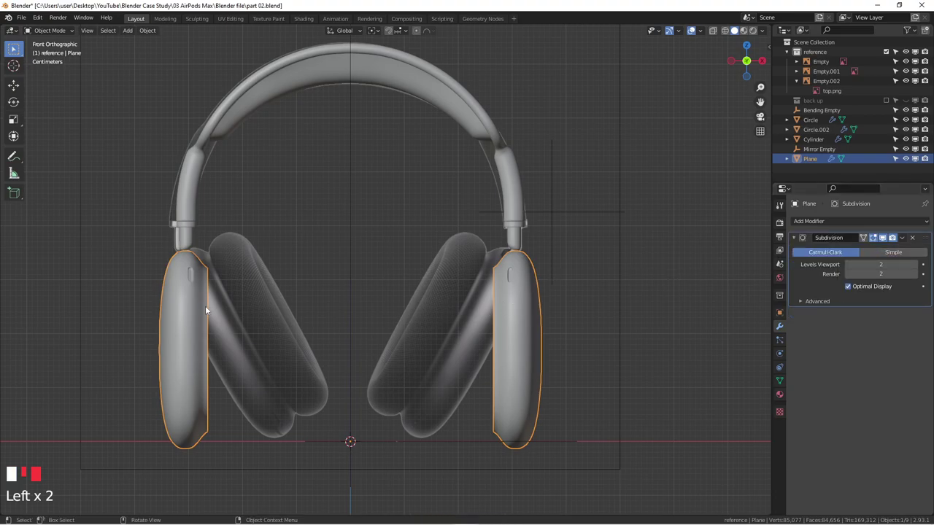
- Separate all the geometry of the left-hand ear cup in the front view into its own object
{"action": "left_click", "coordinate": [524, 323]}
{"action": "left_click", "coordinate": [522, 323]}
{"action": "key", "text": "Tab"}
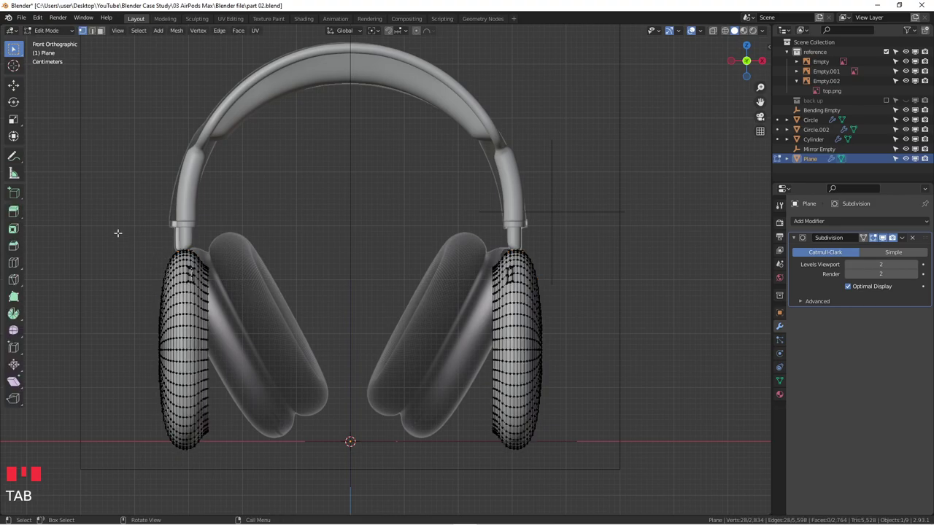
{"action": "key", "text": "alt+z"}
{"action": "left_click_drag", "start_coordinate": [118, 233], "coordinate": [283, 469]}
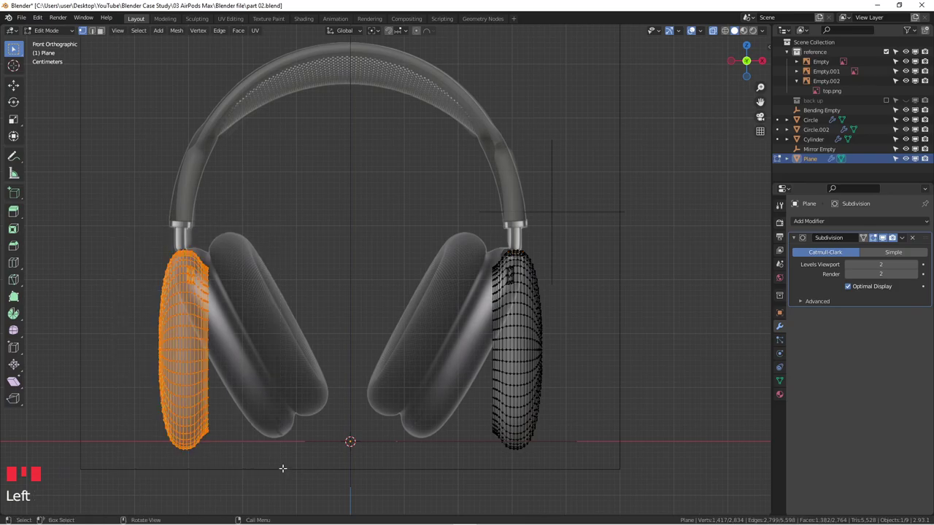
{"action": "middle_click_drag", "start_coordinate": [265, 328], "coordinate": [289, 334]}
{"action": "key", "text": "KP_3"}
{"action": "key", "text": "KP_1"}
{"action": "scroll", "coordinate": [296, 281], "scroll_direction": "down", "scroll_amount": 2}
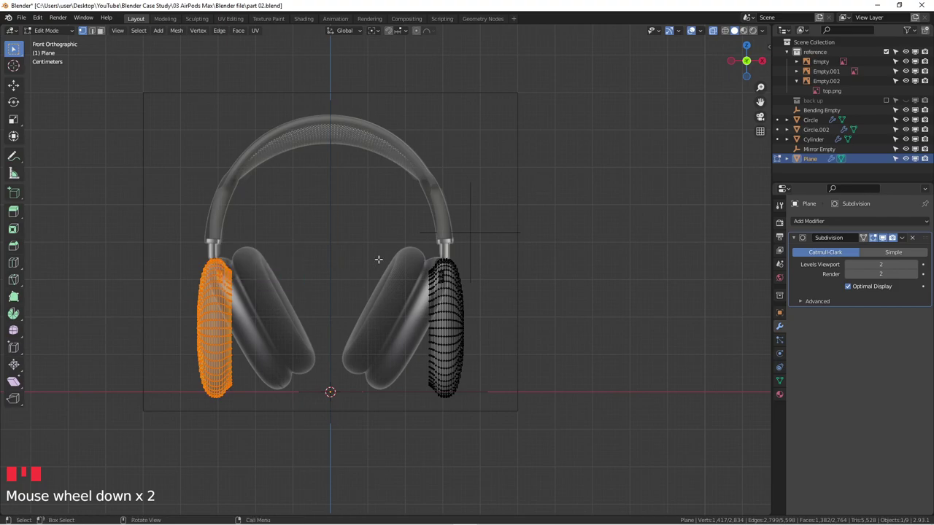
{"action": "key", "text": "p"}
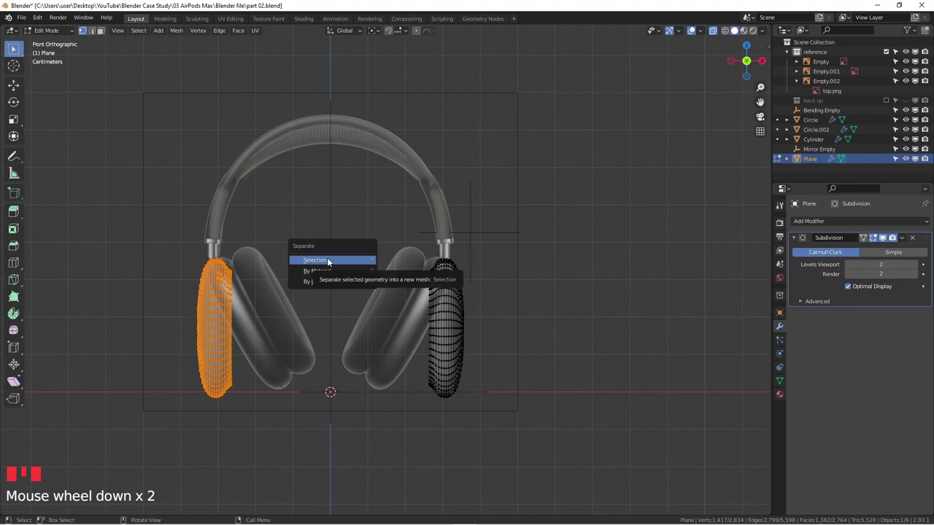
{"action": "left_click", "coordinate": [327, 259]}
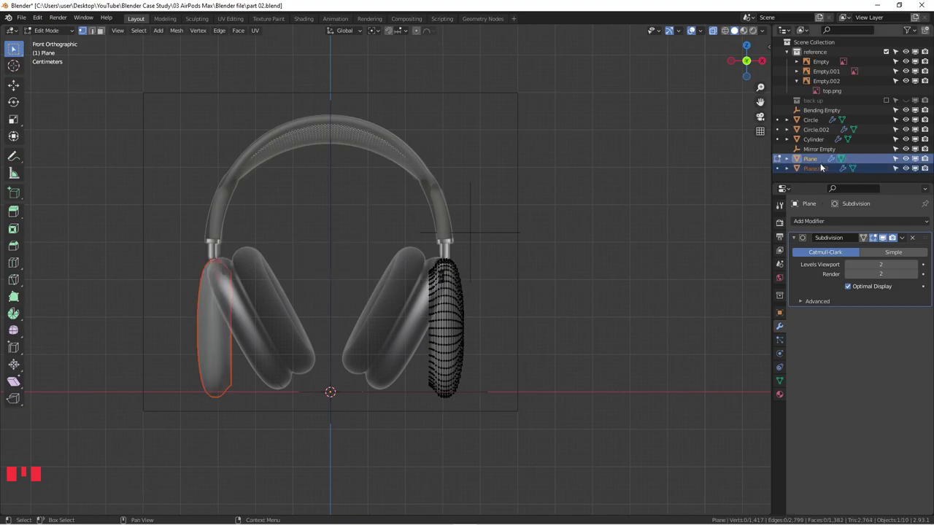
{"action": "key", "text": "Tab"}
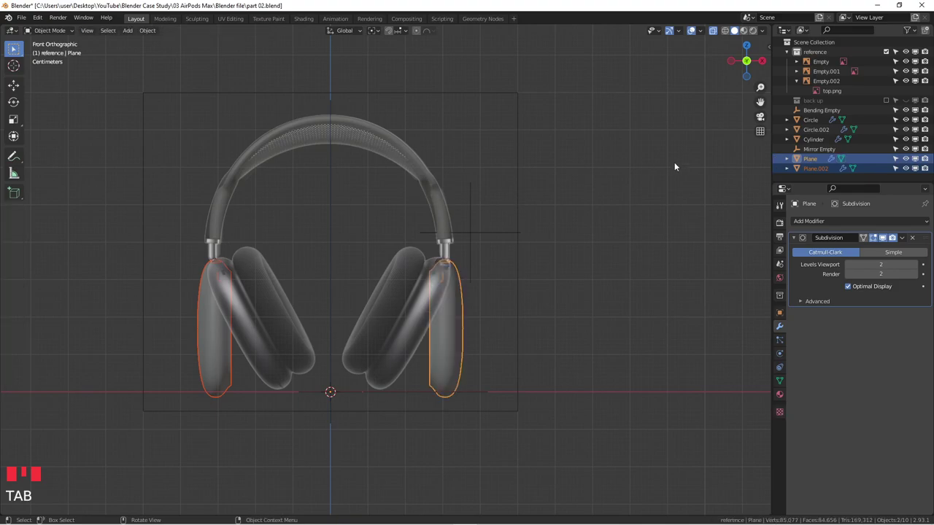
- Rename the ear cup object Plane as "right headphone"
{"action": "left_click", "coordinate": [811, 159]}
{"action": "double_click", "coordinate": [812, 159]}
{"action": "left_click", "coordinate": [812, 159]}
{"action": "type", "text": "right head"}
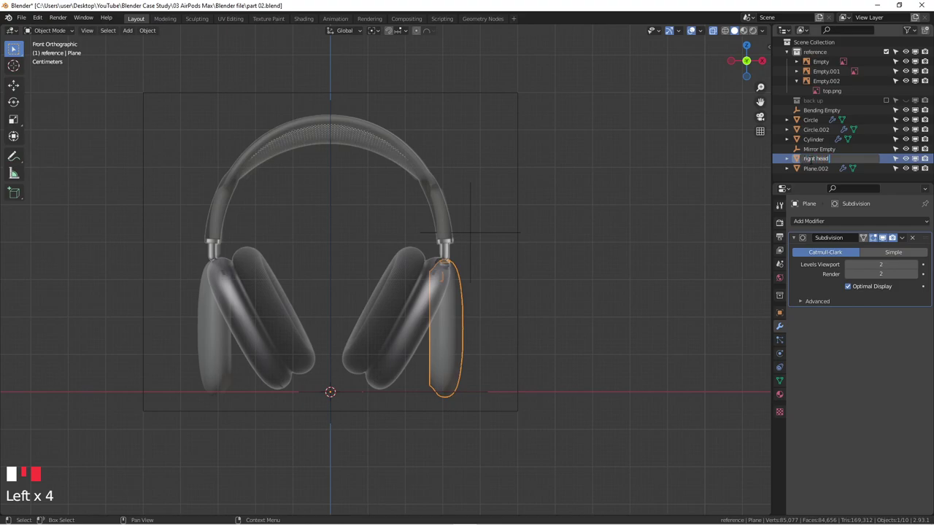
{"action": "type", "text": "phone"}
{"action": "key", "text": "Return"}
- Rename the separated ear cup object Plane.002 as "left headphone"
{"action": "double_click", "coordinate": [810, 160]}
{"action": "key", "text": "Left"}
{"action": "key", "text": "Left"}
{"action": "key", "text": "Left"}
{"action": "key", "text": "Left"}
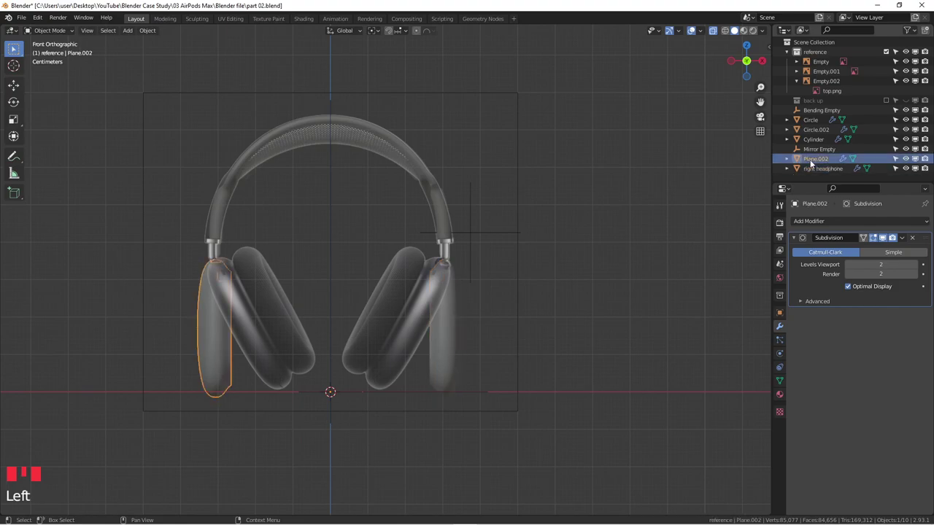
{"action": "key", "text": "ctrl+a"}
{"action": "type", "text": "left"}
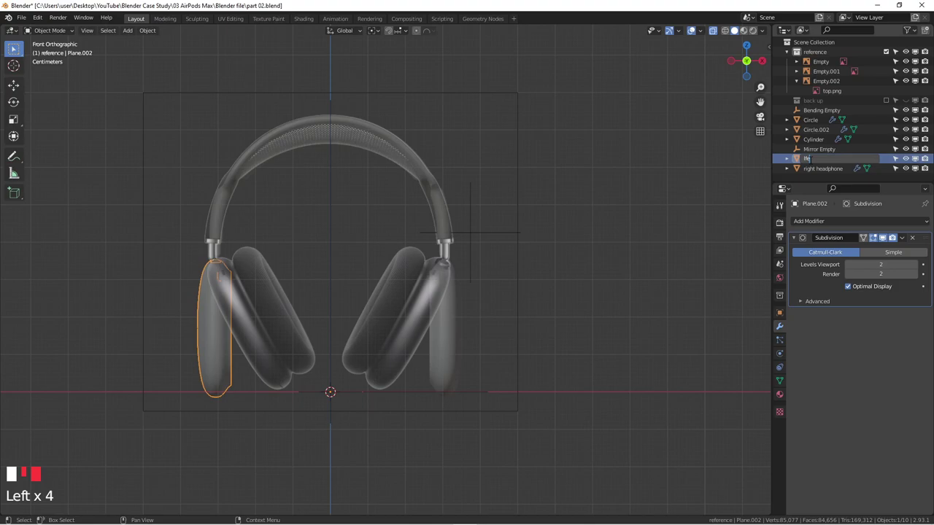
{"action": "type", "text": " headphone"}
{"action": "key", "text": "Return"}
- Rename the headband frame object Circle as "bridge structure"
{"action": "left_click", "coordinate": [442, 219]}
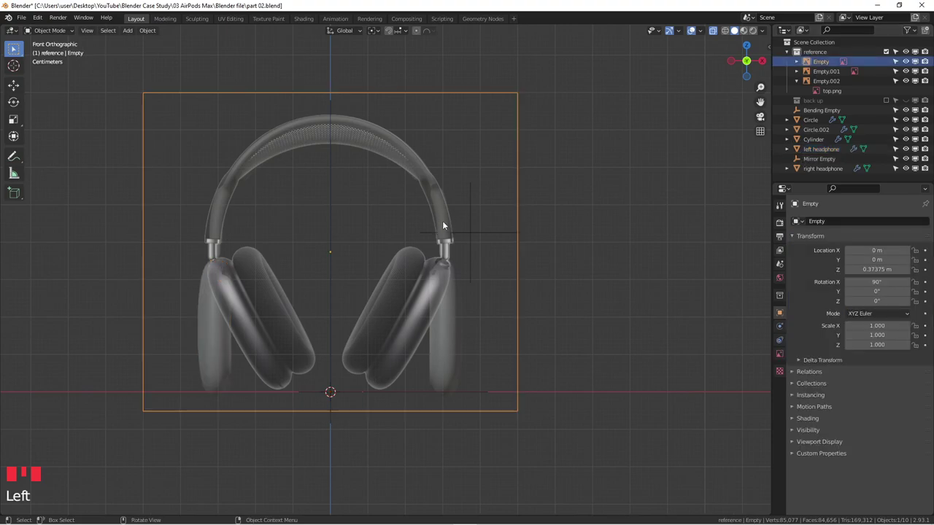
{"action": "left_click", "coordinate": [442, 219]}
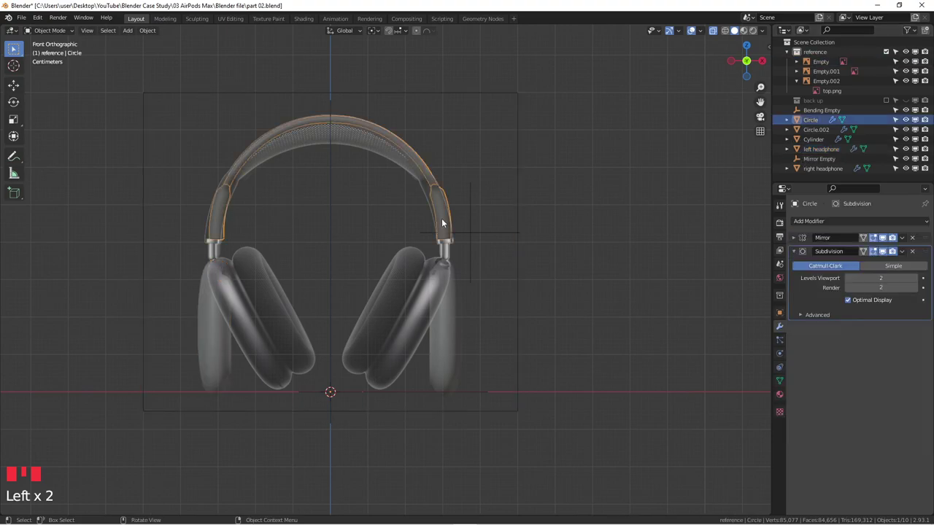
{"action": "double_click", "coordinate": [810, 120]}
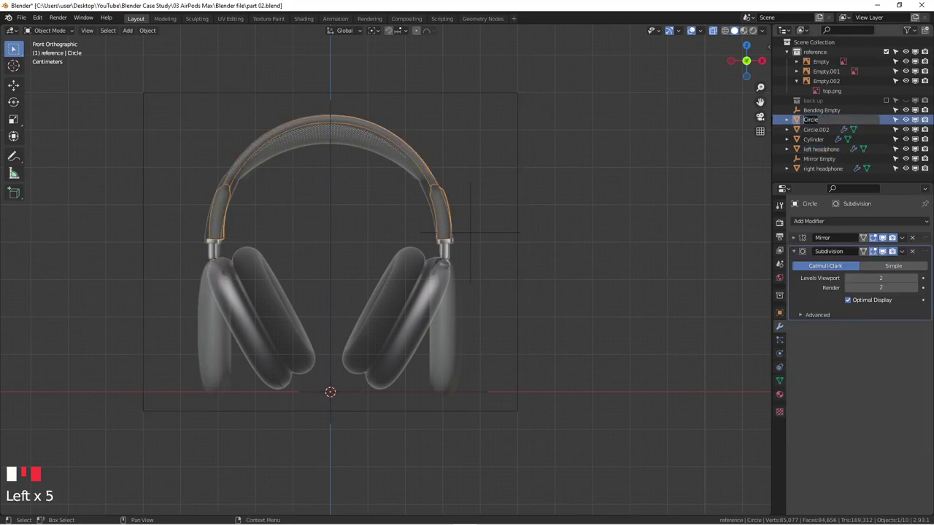
{"action": "type", "text": "bridge"}
{"action": "key", "text": "BackSpace"}
{"action": "key", "text": "BackSpace"}
{"action": "key", "text": "BackSpace"}
{"action": "type", "text": "dge structure"}
{"action": "key", "text": "Return"}
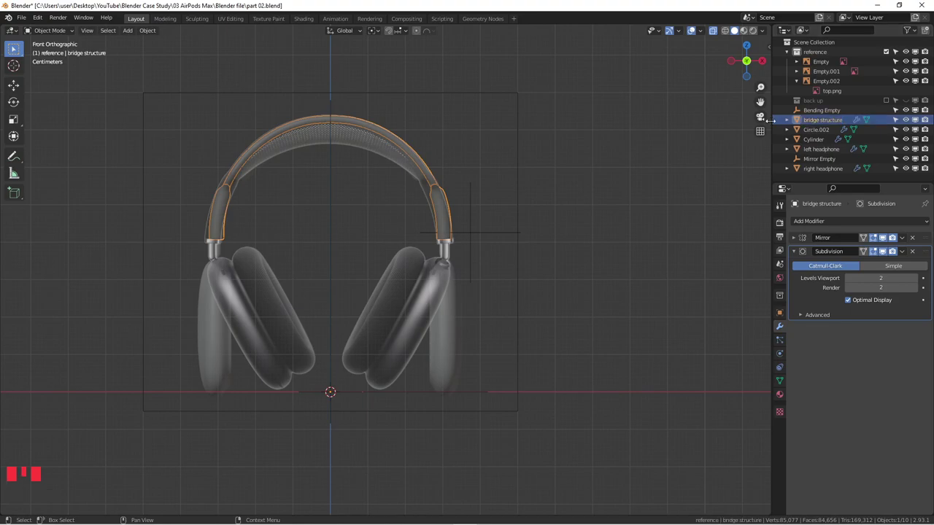
- Rename the headband cushion object Circle.002 as "top fabric"
{"action": "left_click", "coordinate": [816, 129]}
{"action": "left_click", "coordinate": [817, 130]}
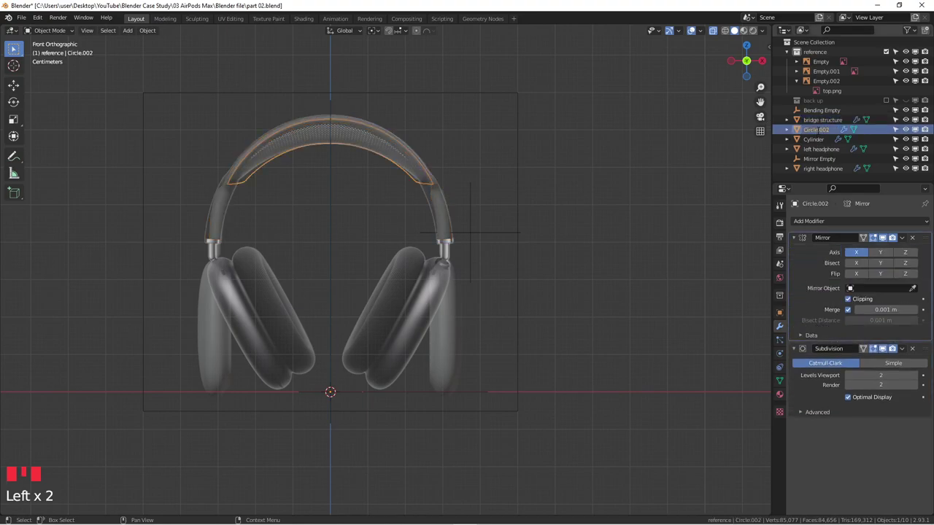
{"action": "double_click", "coordinate": [817, 130]}
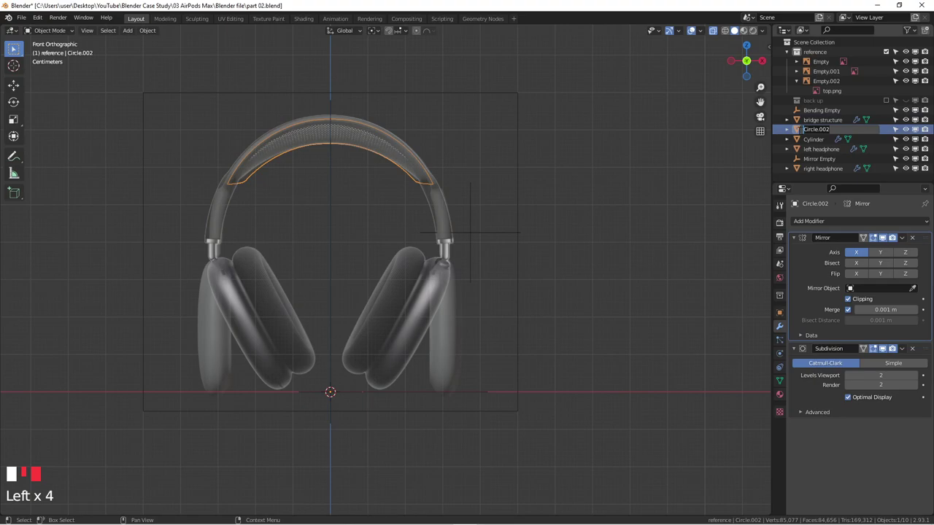
{"action": "type", "text": "top fabric"}
{"action": "key", "text": "Return"}
- Rename the stem object Cylinder as "metal connector" and deselect everything
{"action": "left_click", "coordinate": [798, 130]}
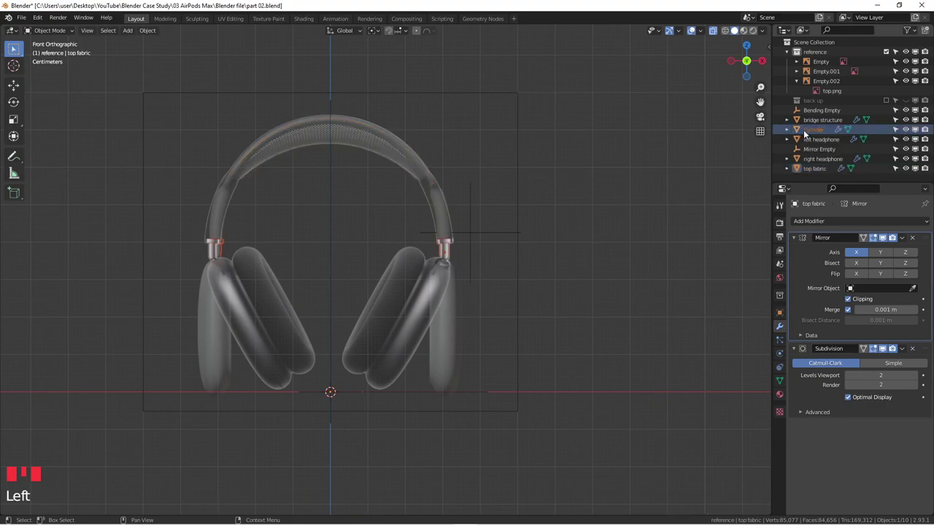
{"action": "double_click", "coordinate": [813, 130]}
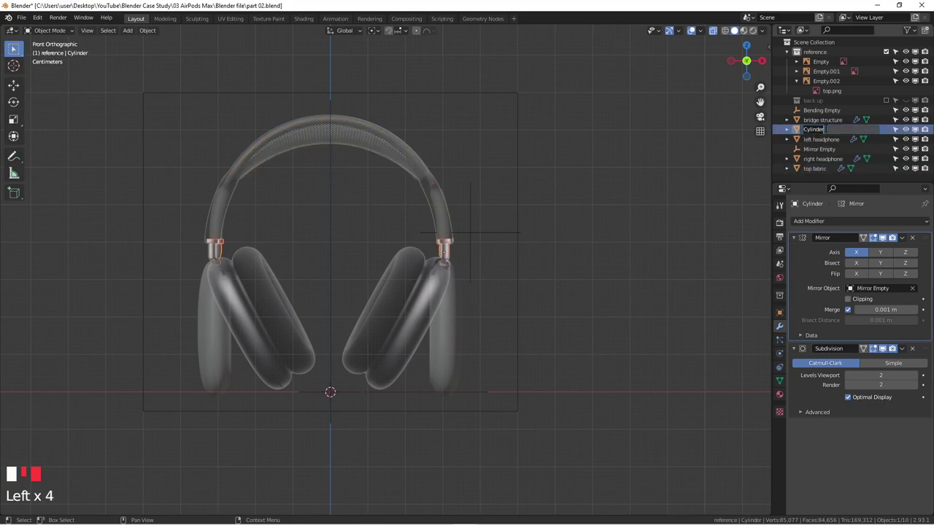
{"action": "type", "text": "metal connector"}
{"action": "key", "text": "Return"}
{"action": "left_click", "coordinate": [686, 160]}
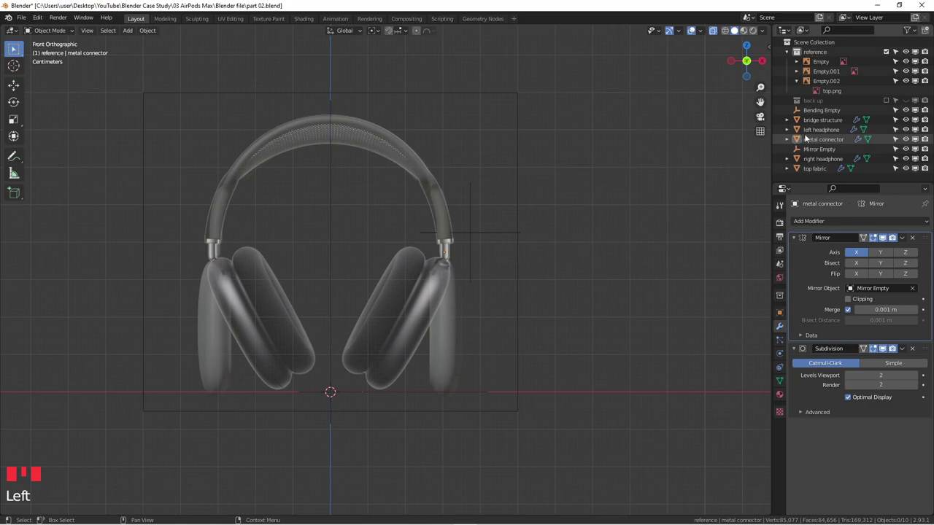
- Move all headphone parts together with Bending Empty and Mirror Empty into a new collection named "subject", and collapse the collections
{"action": "left_click", "coordinate": [786, 52]}
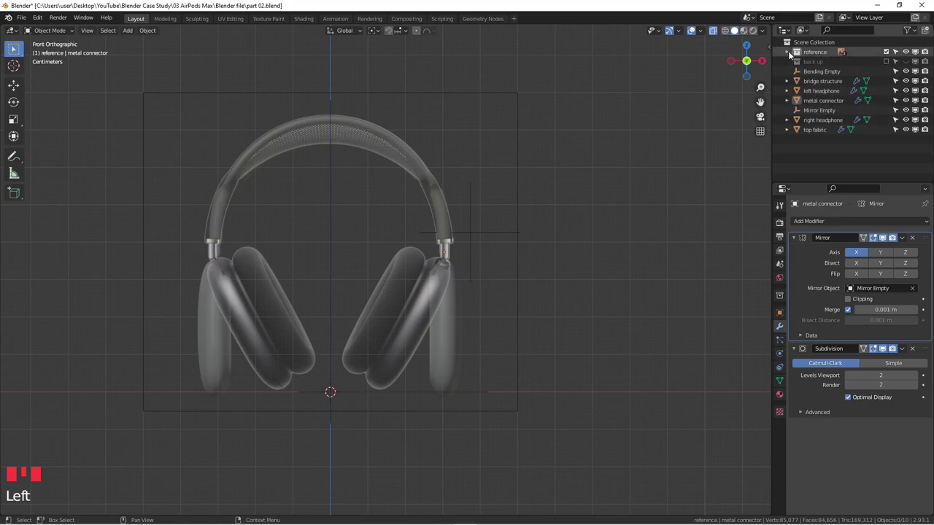
{"action": "left_click", "coordinate": [821, 71]}
{"action": "left_click", "coordinate": [811, 129], "text": "shift"}
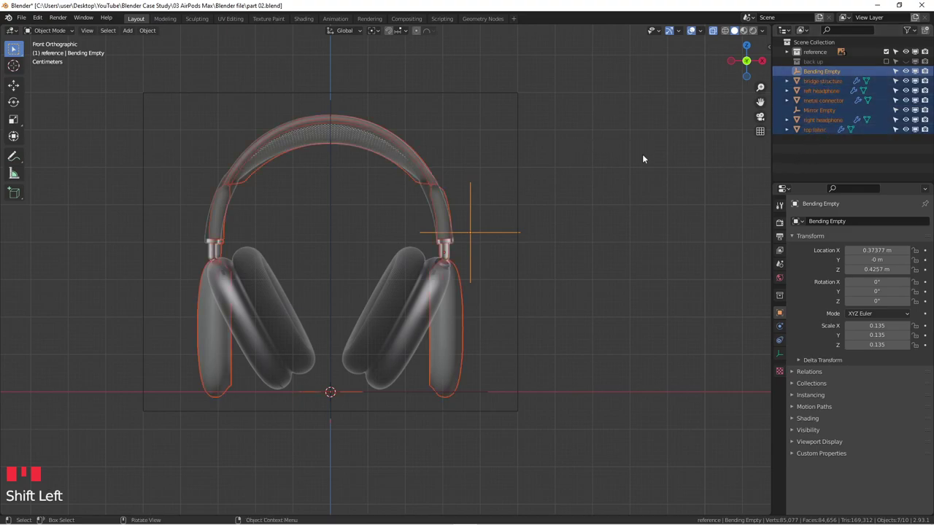
{"action": "key", "text": "m"}
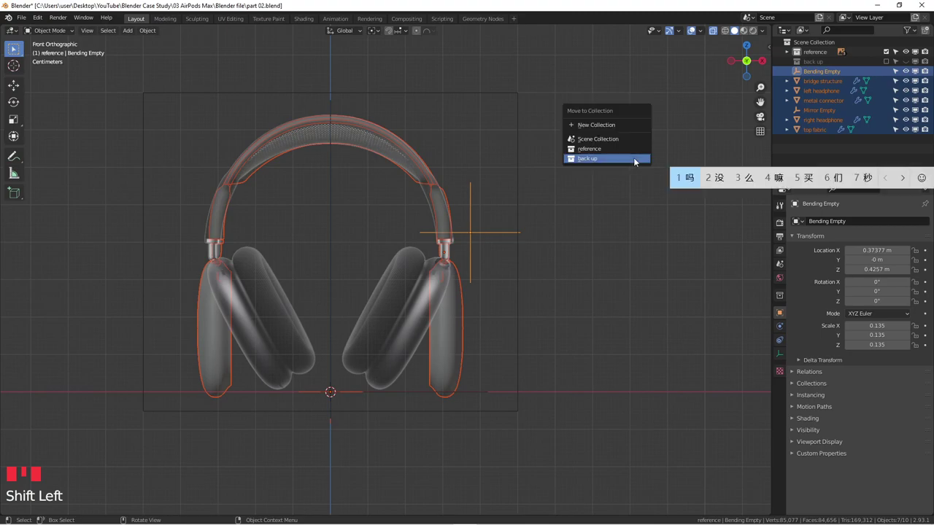
{"action": "left_click", "coordinate": [611, 125]}
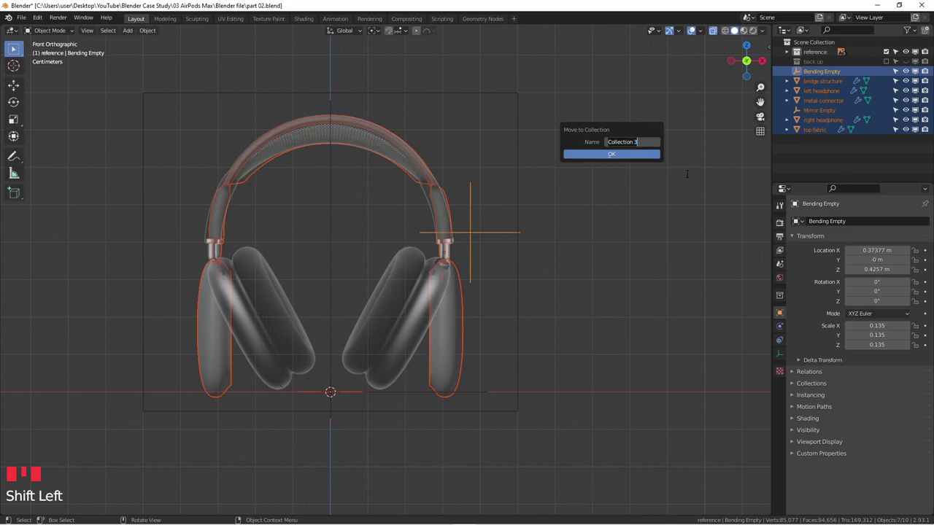
{"action": "type", "text": "subjec"}
{"action": "key", "text": "Return"}
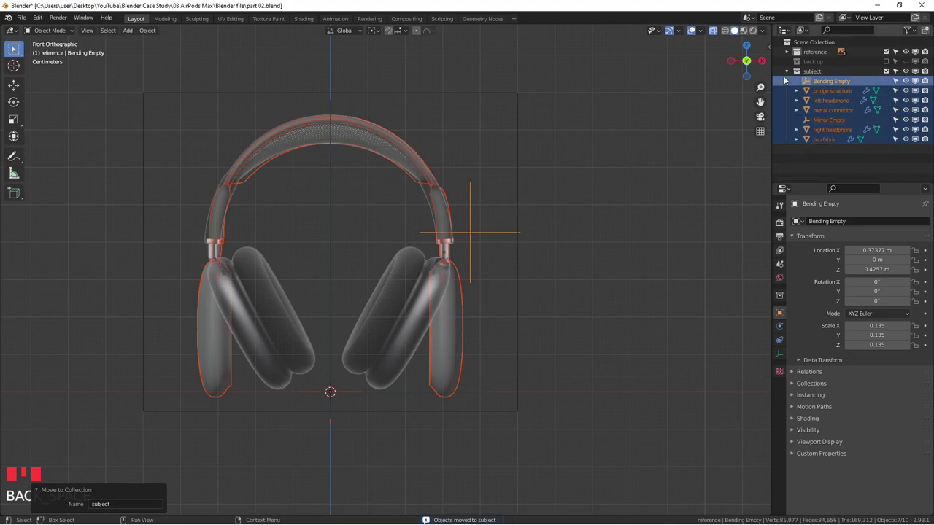
{"action": "left_click", "coordinate": [786, 71]}
{"action": "left_click", "coordinate": [542, 267]}
- Turn off X-ray and inspect the complete headphone model in perspective
{"action": "middle_click_drag", "start_coordinate": [574, 227], "coordinate": [624, 209], "text": "shift"}
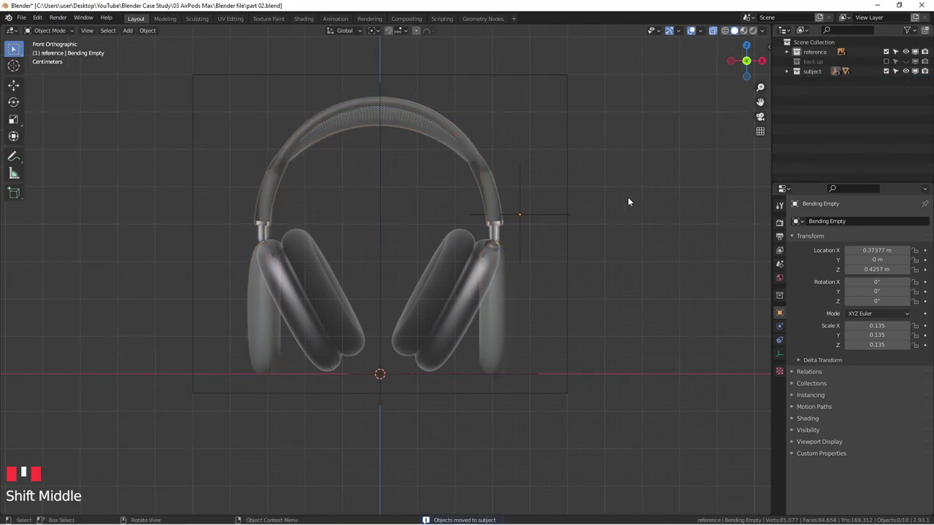
{"action": "key", "text": "alt+z"}
{"action": "middle_click_drag", "start_coordinate": [535, 248], "coordinate": [437, 282]}
{"action": "scroll", "coordinate": [532, 214], "scroll_direction": "up", "scroll_amount": 4}
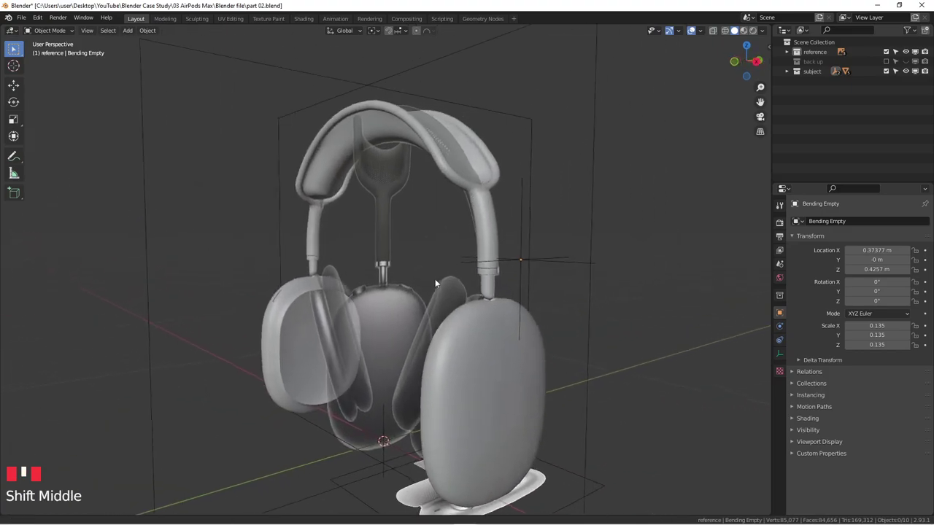
- Select the metal connector and examine its joint with the ear cup and the surrounding parts from several angles
{"action": "scroll", "coordinate": [437, 283], "scroll_direction": "up", "scroll_amount": 4}
{"action": "left_click", "coordinate": [508, 270]}
{"action": "left_click", "coordinate": [508, 269]}
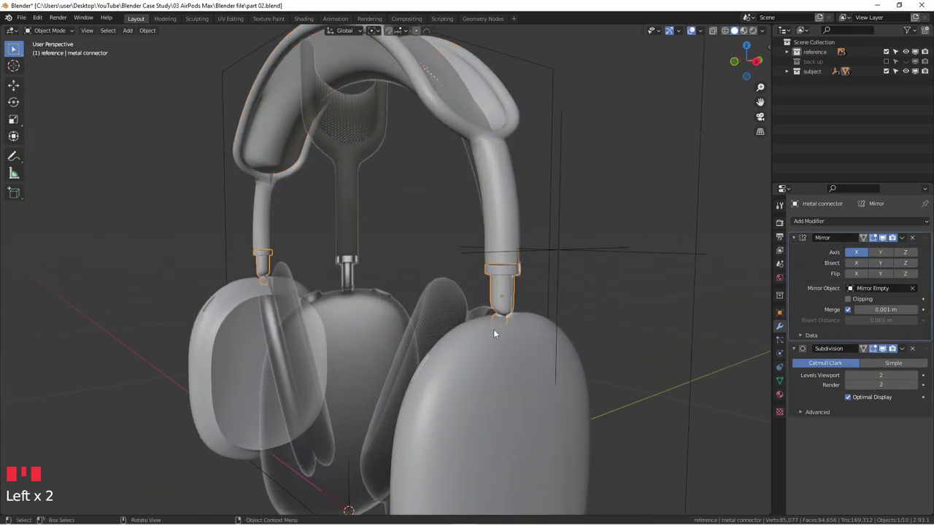
{"action": "scroll", "coordinate": [501, 349], "scroll_direction": "down", "scroll_amount": 3}
{"action": "middle_click_drag", "start_coordinate": [505, 372], "coordinate": [537, 420]}
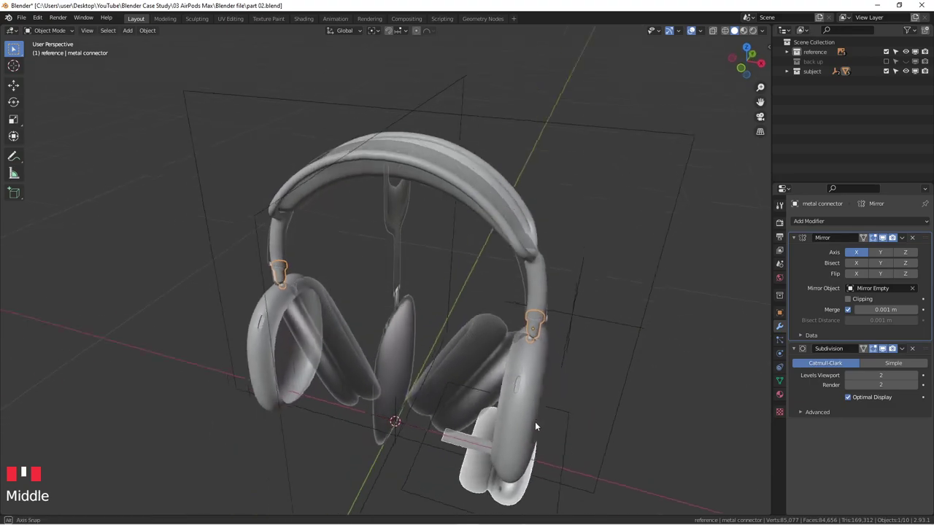
{"action": "scroll", "coordinate": [522, 364], "scroll_direction": "up", "scroll_amount": 3}
{"action": "middle_click_drag", "start_coordinate": [522, 367], "coordinate": [467, 364]}
{"action": "scroll", "coordinate": [409, 423], "scroll_direction": "up", "scroll_amount": 2}
{"action": "middle_click_drag", "start_coordinate": [409, 423], "coordinate": [469, 283]}
{"action": "scroll", "coordinate": [410, 421], "scroll_direction": "down", "scroll_amount": 2}
{"action": "scroll", "coordinate": [512, 377], "scroll_direction": "down", "scroll_amount": 2}
- Examine the complete headphone model in front orthographic view, with the metal connector deselected
{"action": "key", "text": "KP_1"}
{"action": "scroll", "coordinate": [561, 375], "scroll_direction": "down", "scroll_amount": 4}
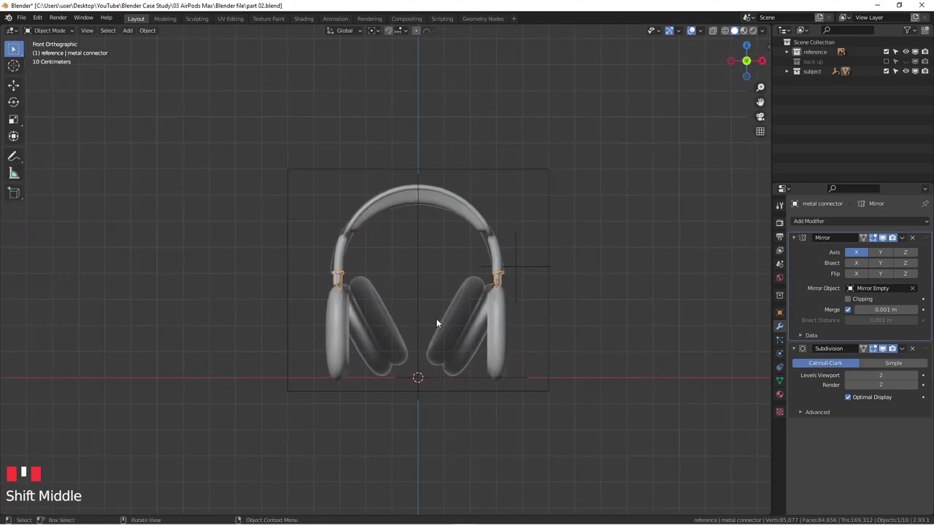
{"action": "scroll", "coordinate": [473, 321], "scroll_direction": "up", "scroll_amount": 3}
{"action": "middle_click_drag", "start_coordinate": [271, 335], "coordinate": [277, 381], "text": "shift"}
{"action": "mouse_move", "coordinate": [430, 296]}
{"action": "middle_mouse_down"}
{"action": "mouse_move", "coordinate": [449, 267]}
{"action": "mouse_move", "coordinate": [341, 251]}
{"action": "mouse_move", "coordinate": [420, 305]}
{"action": "middle_mouse_up"}
{"action": "key", "text": "KP_1"}
{"action": "scroll", "coordinate": [453, 267], "scroll_direction": "down", "scroll_amount": 3}
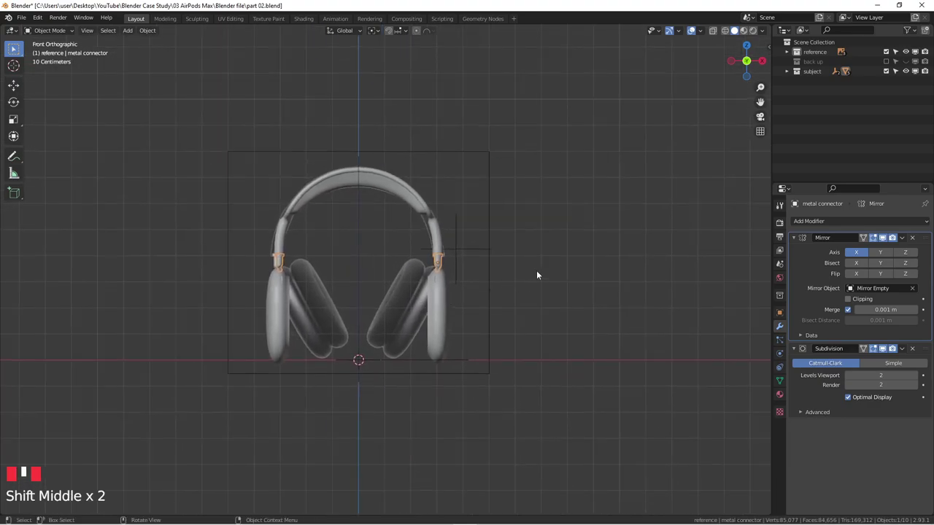
{"action": "scroll", "coordinate": [444, 299], "scroll_direction": "up", "scroll_amount": 3}
{"action": "middle_click_drag", "start_coordinate": [443, 304], "coordinate": [554, 332], "text": "shift"}
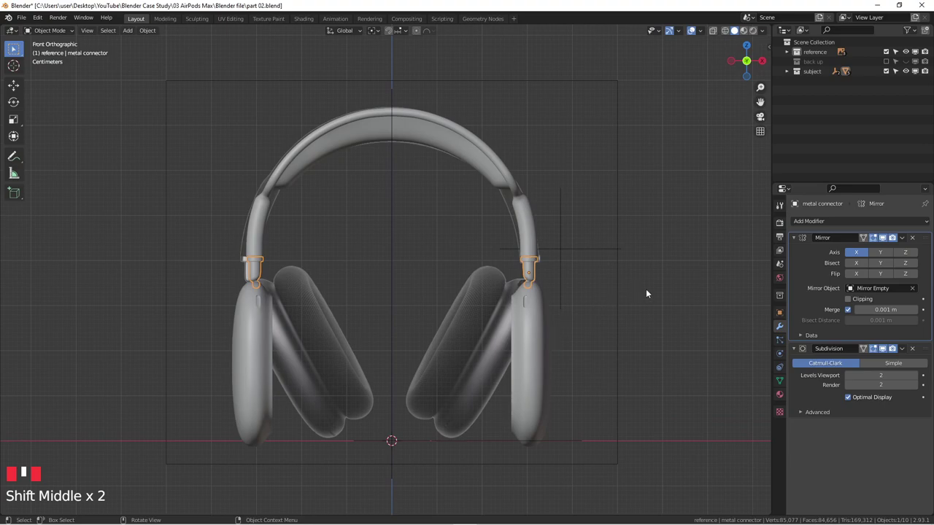
{"action": "left_click", "coordinate": [690, 290]}
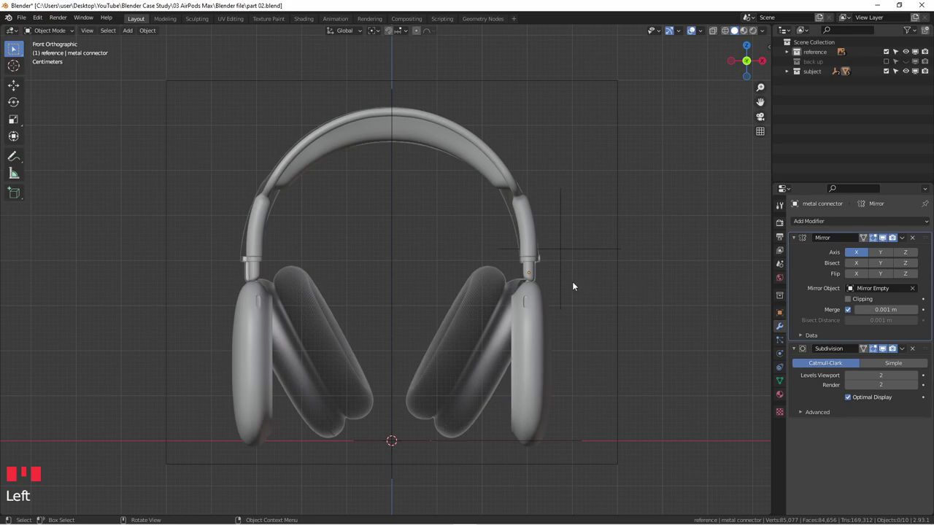
{"action": "middle_click_drag", "start_coordinate": [588, 282], "coordinate": [558, 275], "text": "shift"}
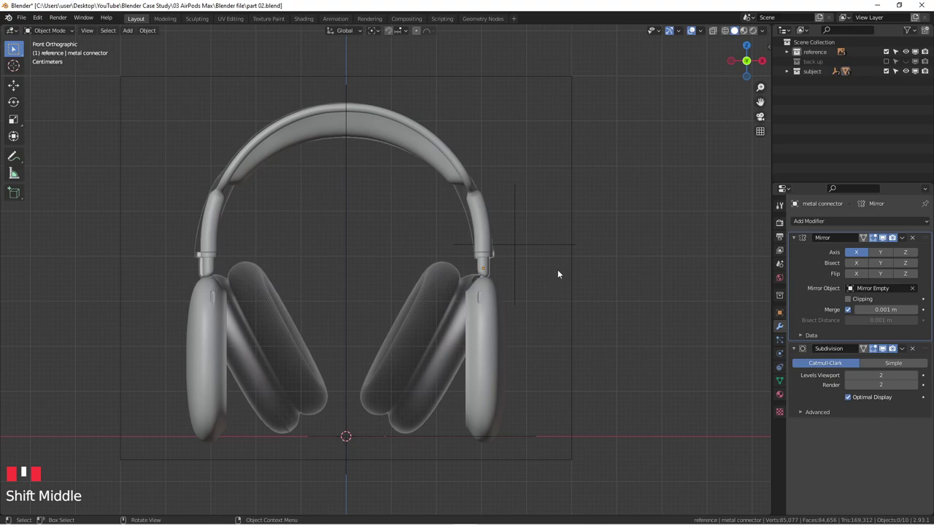
{"action": "middle_click_drag", "start_coordinate": [571, 269], "coordinate": [645, 264], "text": "shift"}
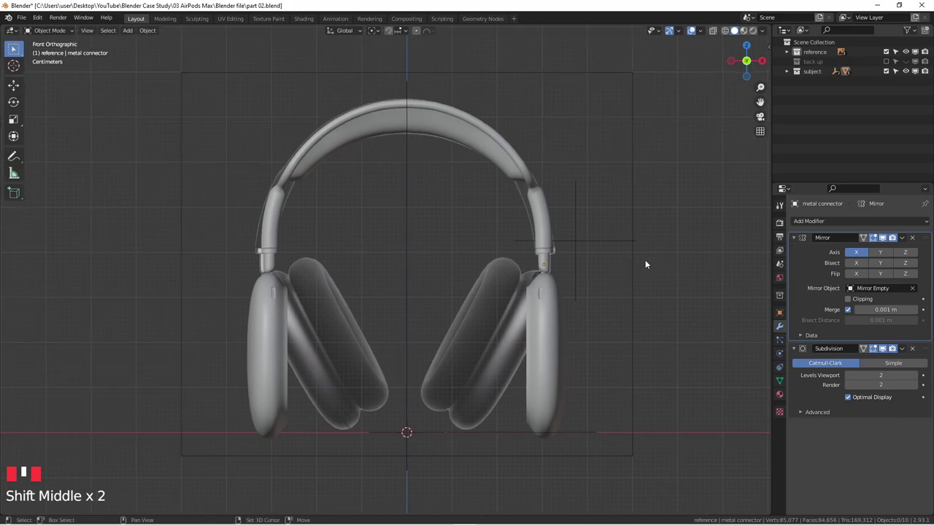